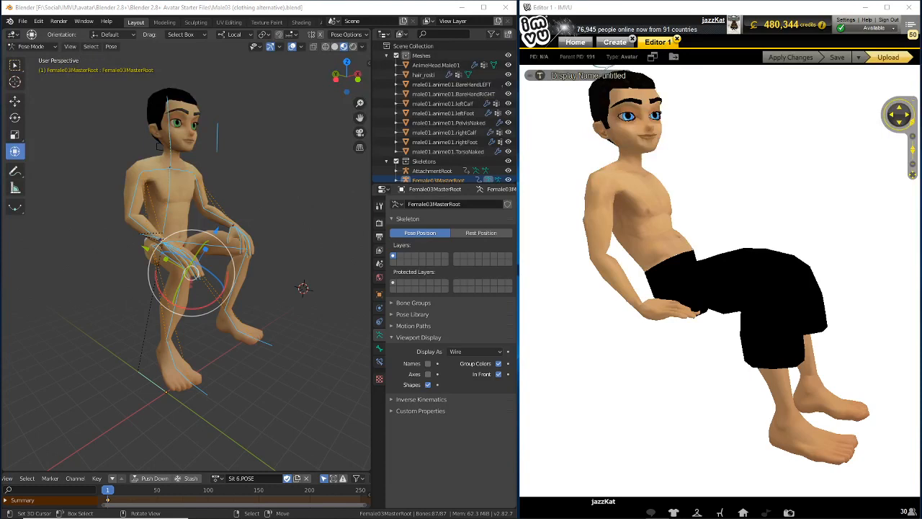
Switch to IMVU Studio and maximize its window
{"action": "mouse_move", "coordinate": [602, 512]}
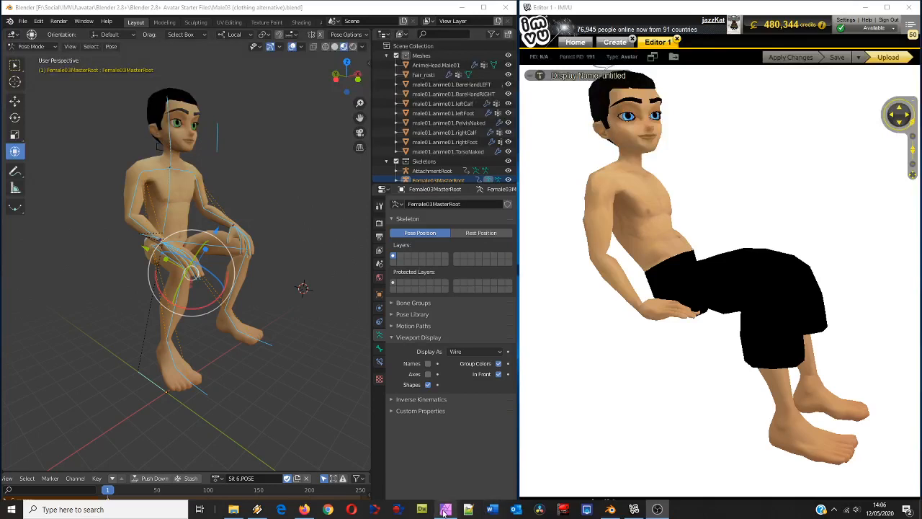
{"action": "mouse_move", "coordinate": [445, 511]}
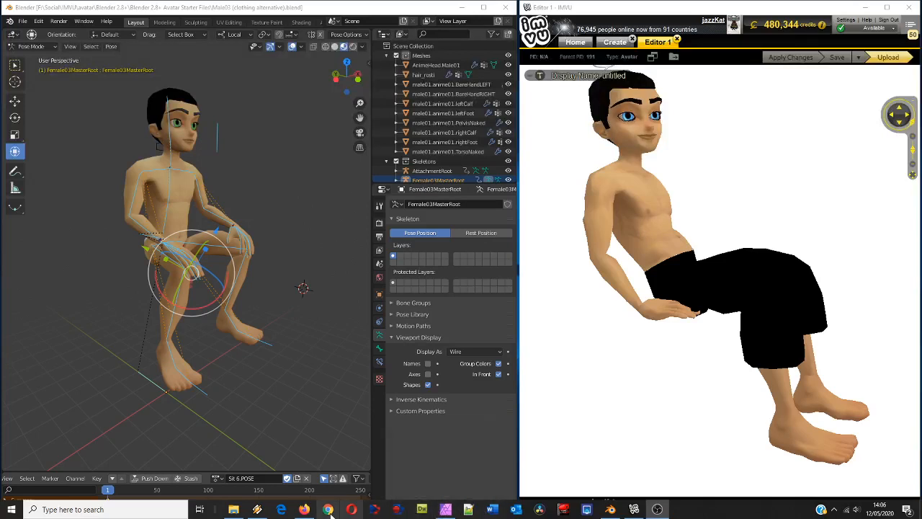
{"action": "mouse_move", "coordinate": [304, 509]}
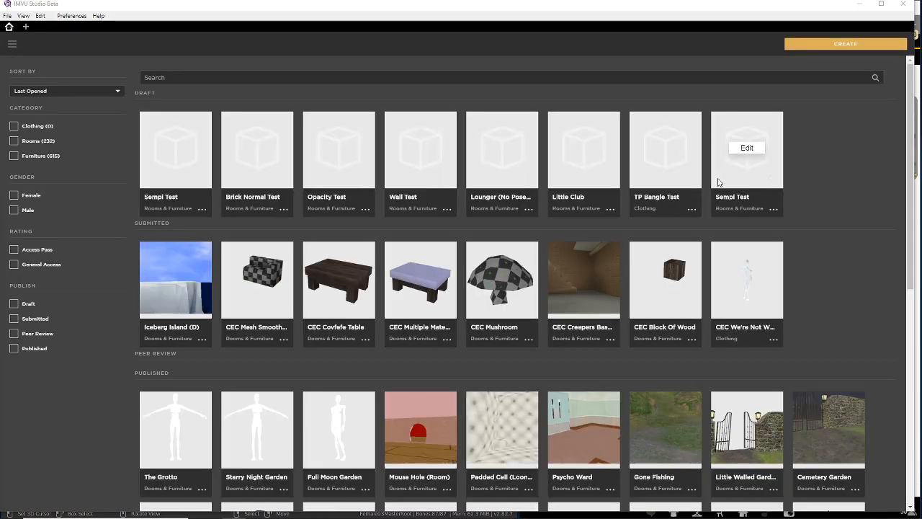
{"action": "left_click", "coordinate": [881, 4]}
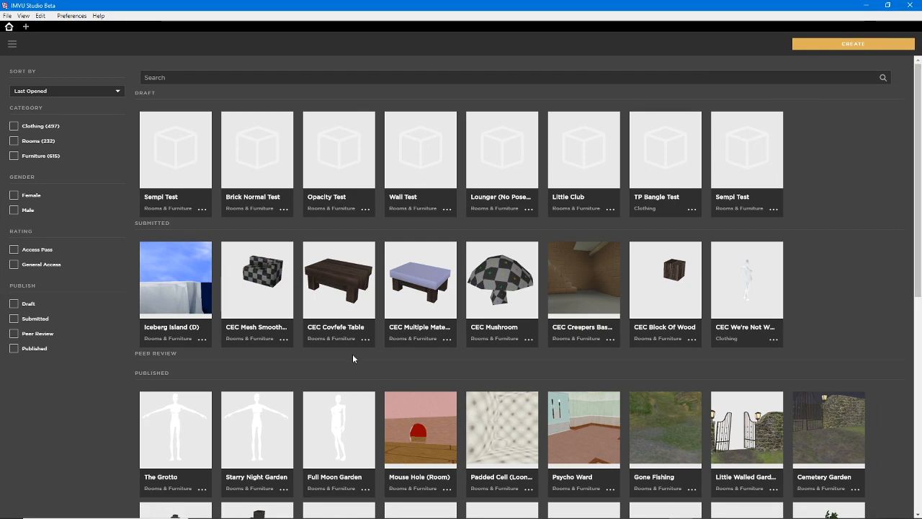
Search the computer for ZoomIt and launch ZoomIt.exe
{"action": "mouse_move", "coordinate": [226, 141]}
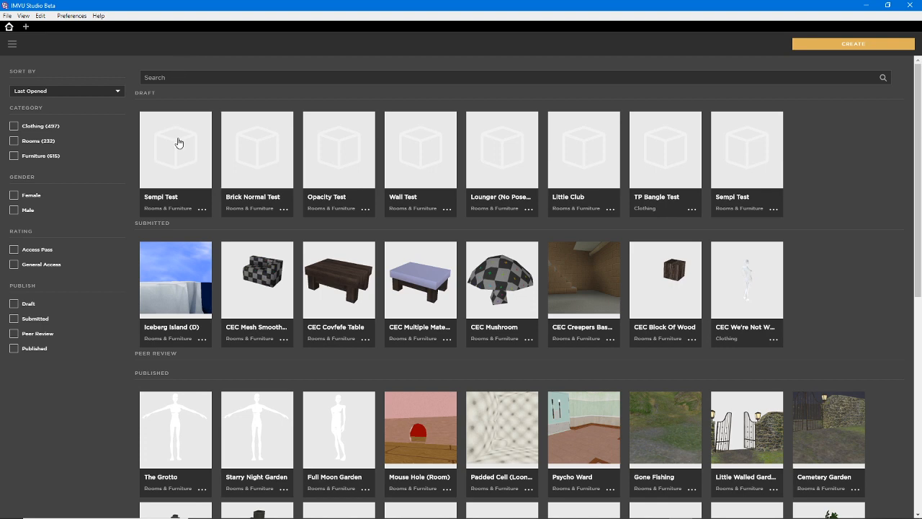
{"action": "left_click", "coordinate": [122, 510]}
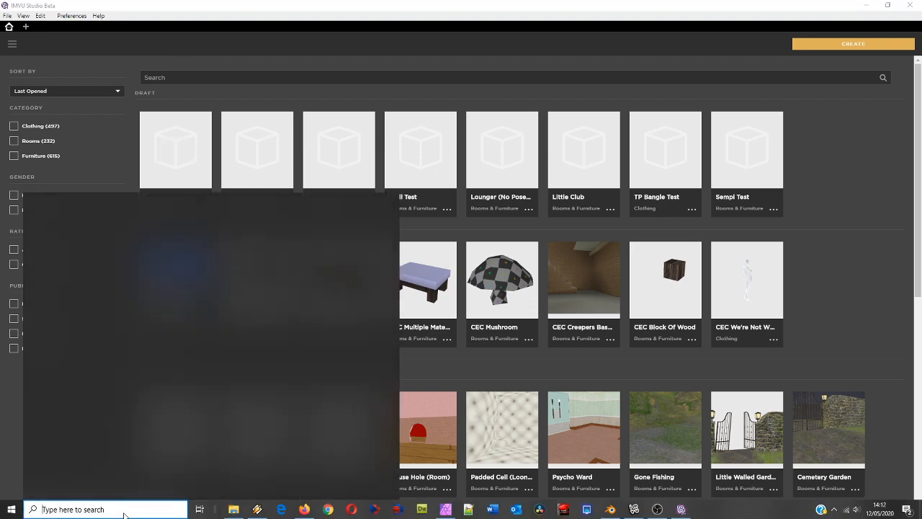
{"action": "type", "text": "zoo"}
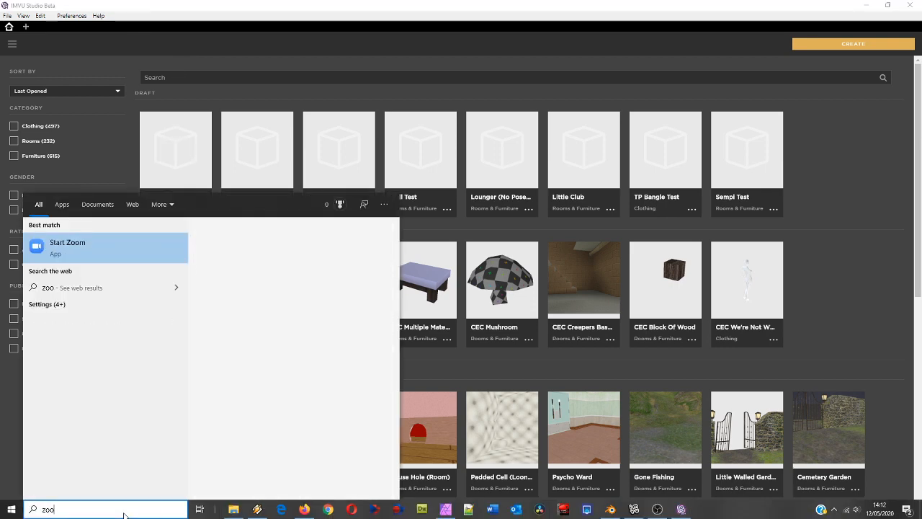
{"action": "type", "text": "mit"}
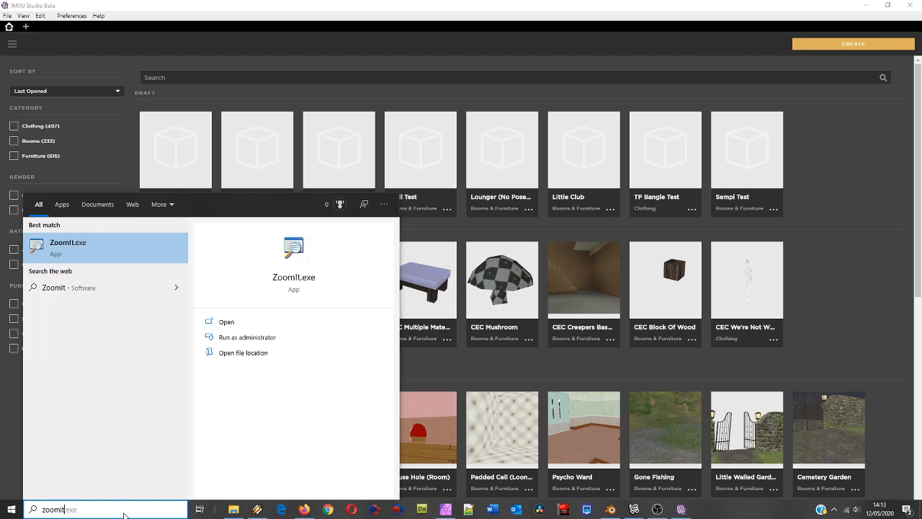
{"action": "key", "text": "Return"}
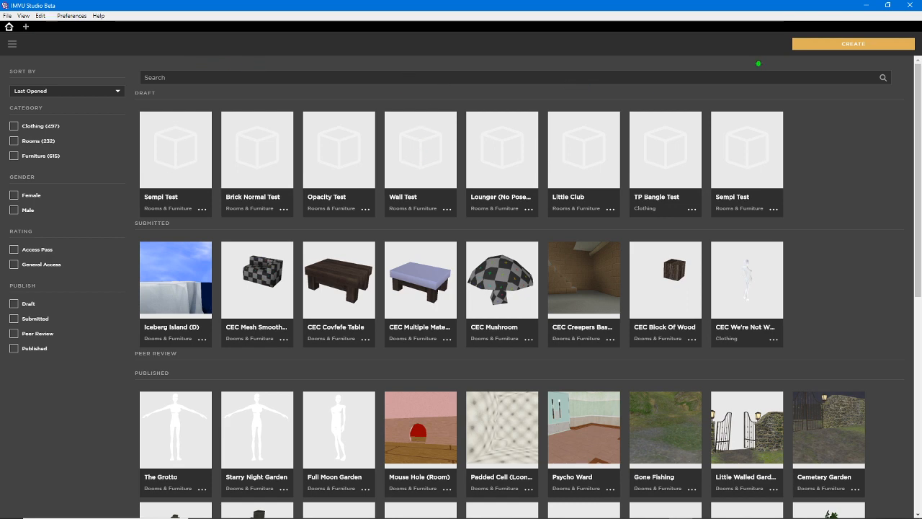
Draw two long vertical green pen strokes across the project overview and clear them
{"action": "mouse_move", "coordinate": [711, 67]}
{"action": "left_mouse_down"}
{"action": "mouse_move", "coordinate": [649, 138]}
{"action": "mouse_move", "coordinate": [690, 433]}
{"action": "left_mouse_up"}
{"action": "mouse_move", "coordinate": [317, 81]}
{"action": "left_mouse_down"}
{"action": "mouse_move", "coordinate": [382, 135]}
{"action": "mouse_move", "coordinate": [333, 428]}
{"action": "left_mouse_up"}
{"action": "key", "text": "Escape"}
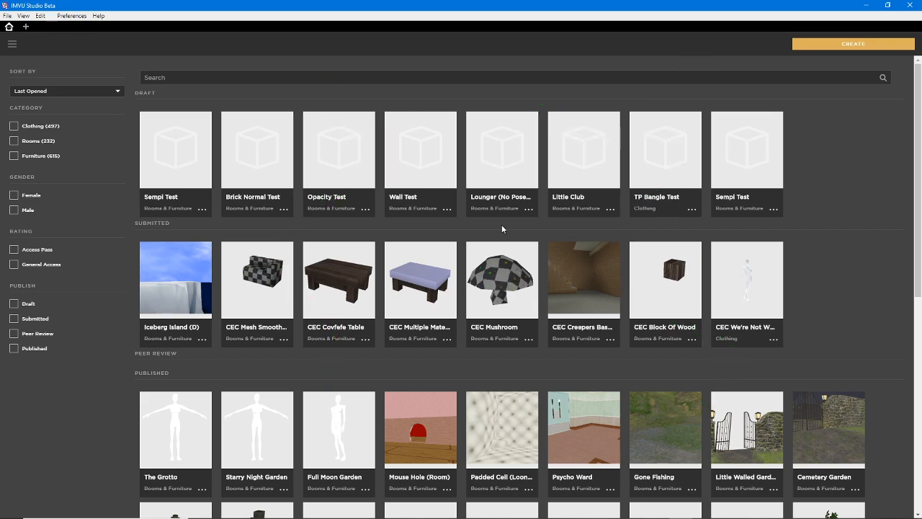
{"action": "mouse_move", "coordinate": [500, 191]}
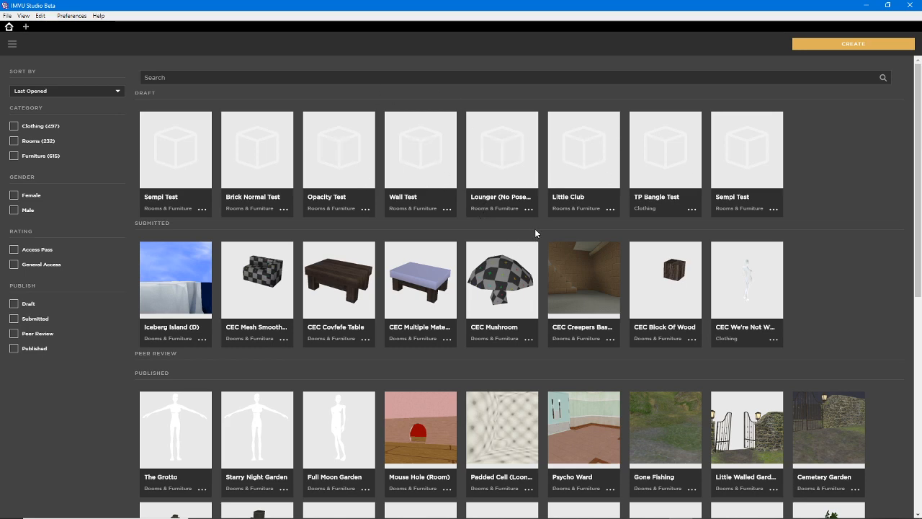
Mark the Draft, Submitted and Published project groups with green pen strokes and clear the annotations
{"action": "mouse_move", "coordinate": [195, 149]}
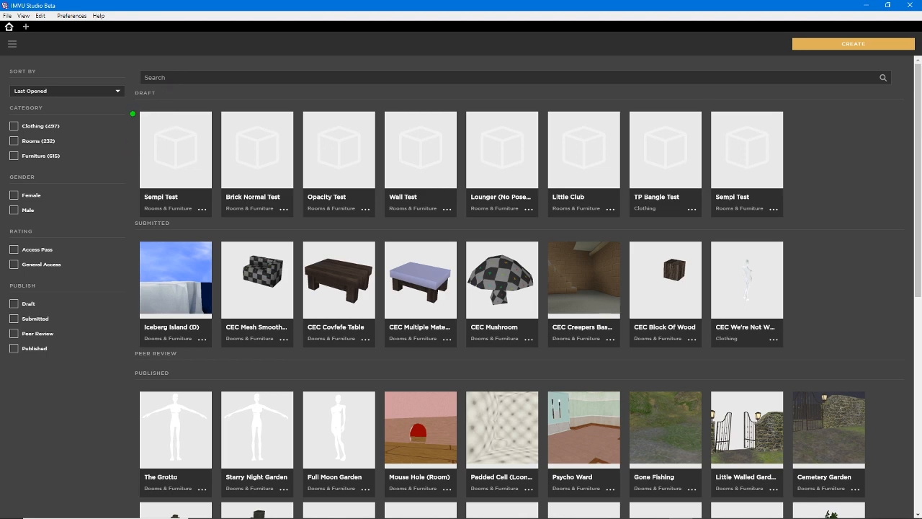
{"action": "mouse_move", "coordinate": [133, 114]}
{"action": "left_mouse_down"}
{"action": "mouse_move", "coordinate": [126, 229]}
{"action": "mouse_move", "coordinate": [128, 119]}
{"action": "left_mouse_up"}
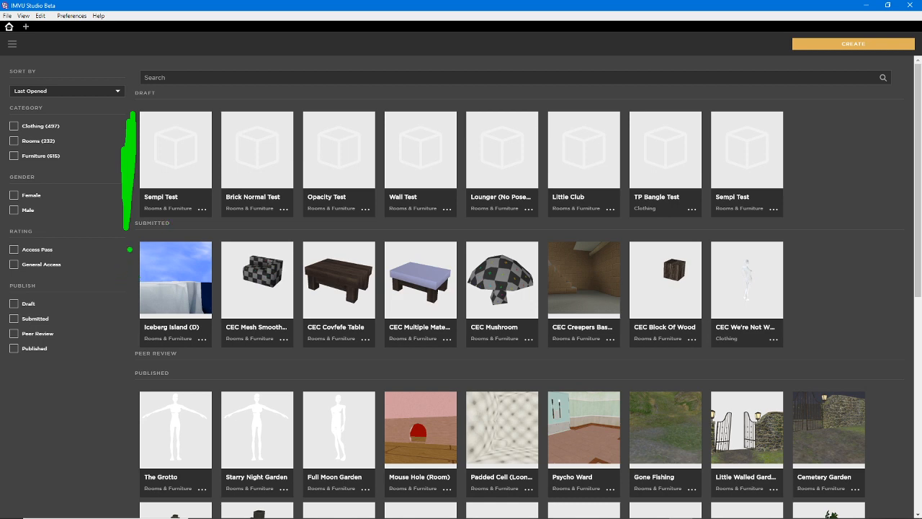
{"action": "left_click_drag", "start_coordinate": [129, 249], "coordinate": [132, 335]}
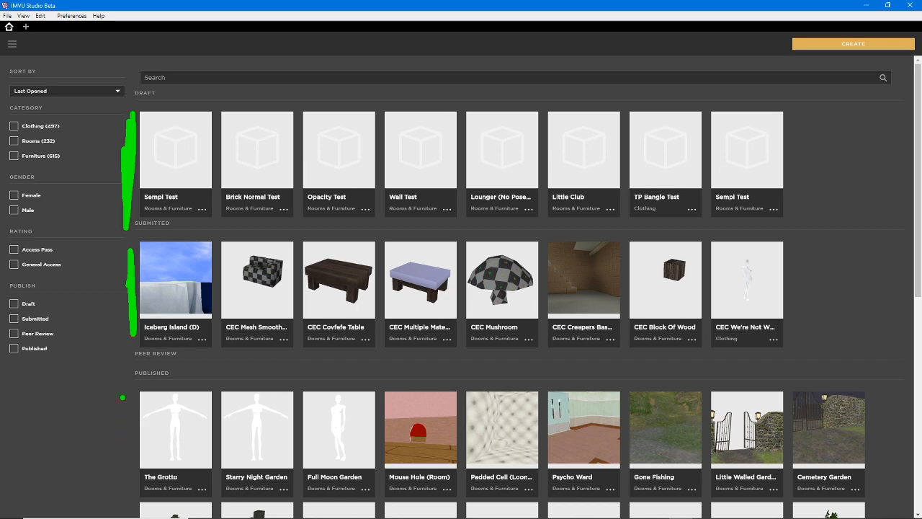
{"action": "left_click_drag", "start_coordinate": [122, 398], "coordinate": [119, 490]}
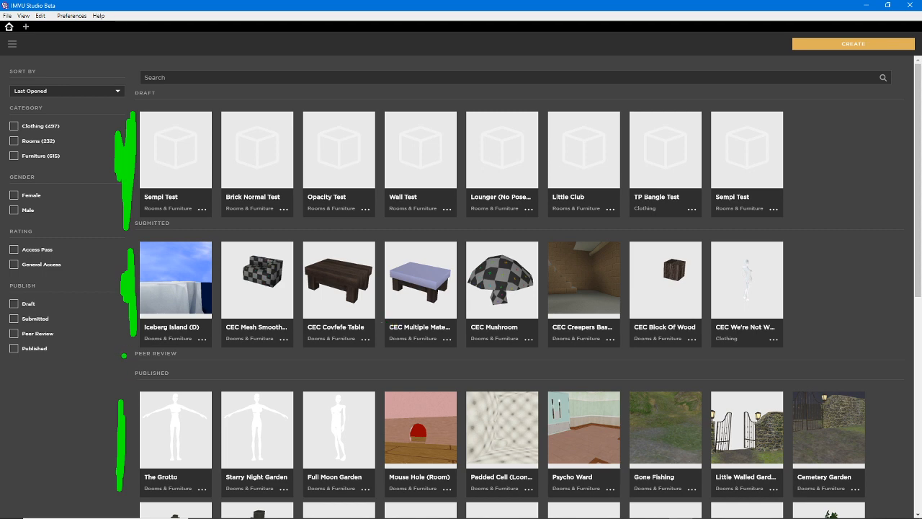
{"action": "left_click_drag", "start_coordinate": [133, 232], "coordinate": [165, 234]}
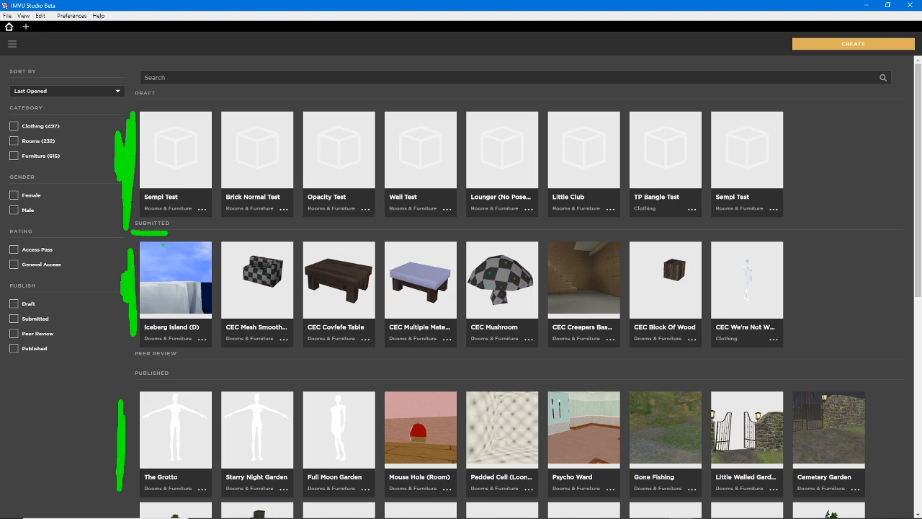
{"action": "left_click_drag", "start_coordinate": [146, 387], "coordinate": [188, 389]}
{"action": "key", "text": "Escape"}
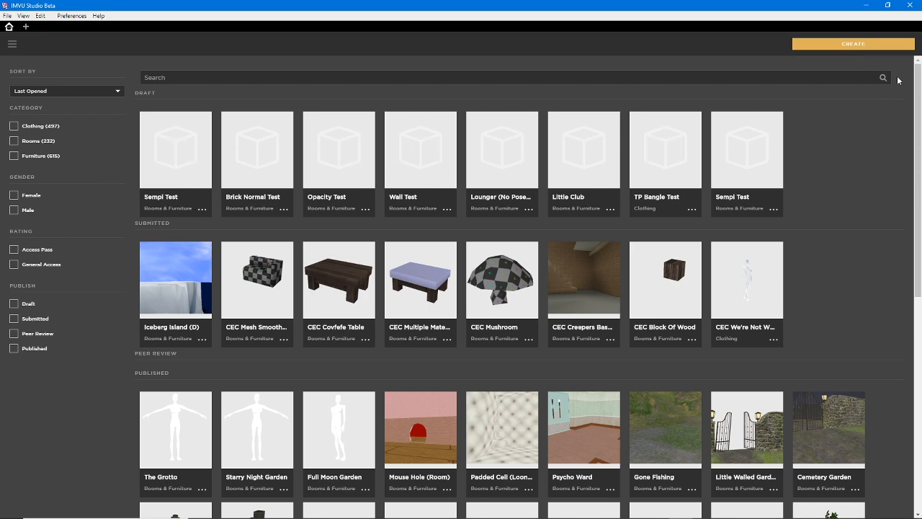
Start creating a new product and look over the derivable base products offered
{"action": "left_click_drag", "start_coordinate": [823, 63], "coordinate": [878, 71]}
{"action": "left_click", "coordinate": [853, 44]}
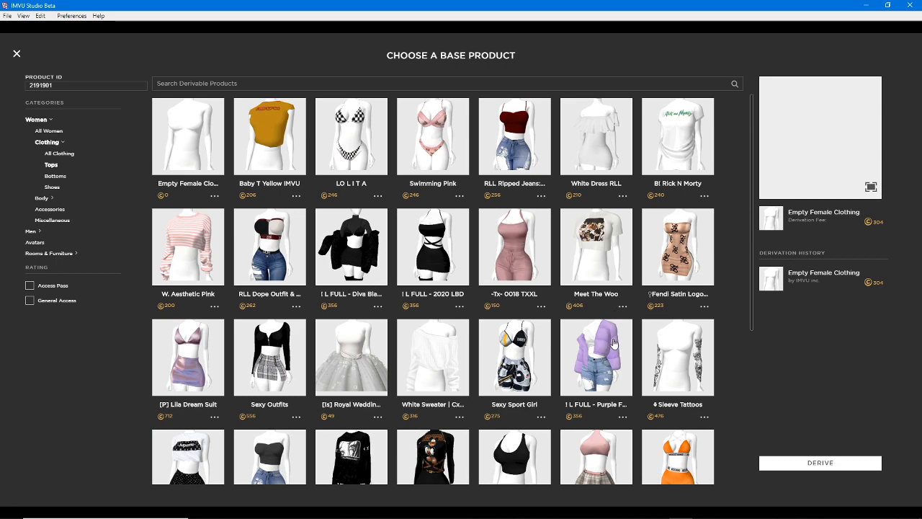
{"action": "scroll", "coordinate": [613, 345], "scroll_direction": "down", "scroll_amount": 3}
{"action": "scroll", "coordinate": [614, 345], "scroll_direction": "up", "scroll_amount": 3}
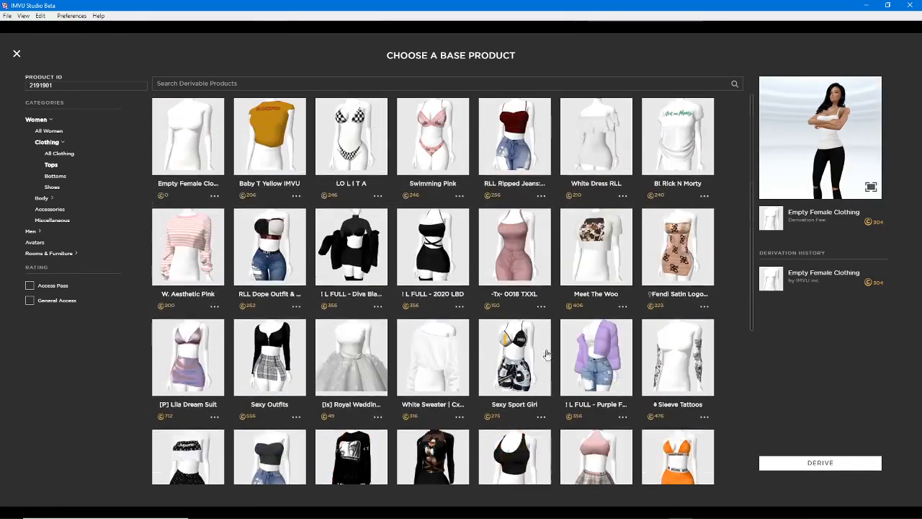
Switch to the IMVU client, widen its window and start deriving a new product from its Create page
{"action": "left_click", "coordinate": [634, 510]}
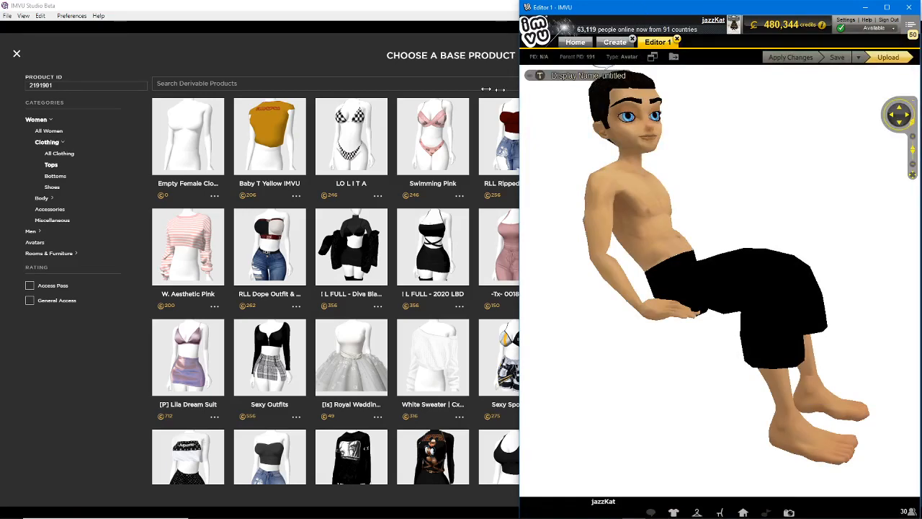
{"action": "left_click_drag", "start_coordinate": [518, 88], "coordinate": [266, 88]}
{"action": "left_click", "coordinate": [360, 43]}
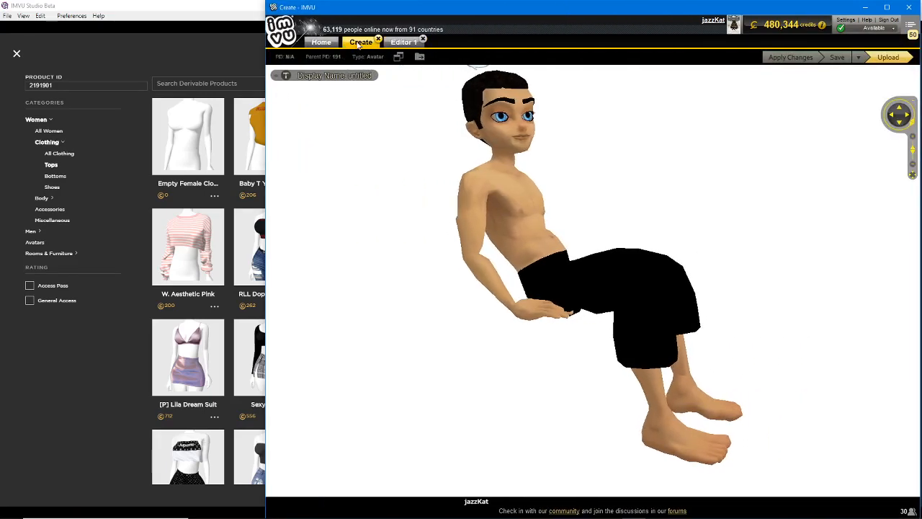
{"action": "left_click", "coordinate": [332, 212]}
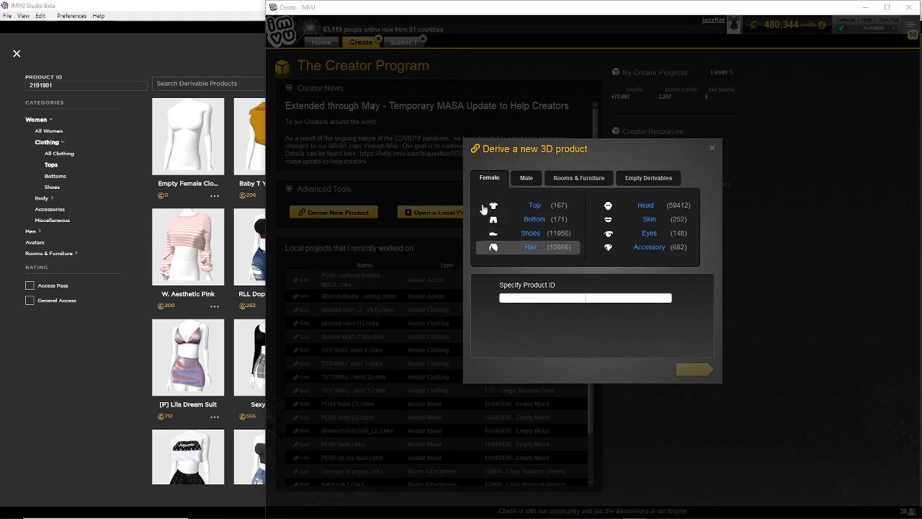
Return to IMVU Studio and browse the derivable women's tops, ending at the start of the list
{"action": "left_click", "coordinate": [232, 13]}
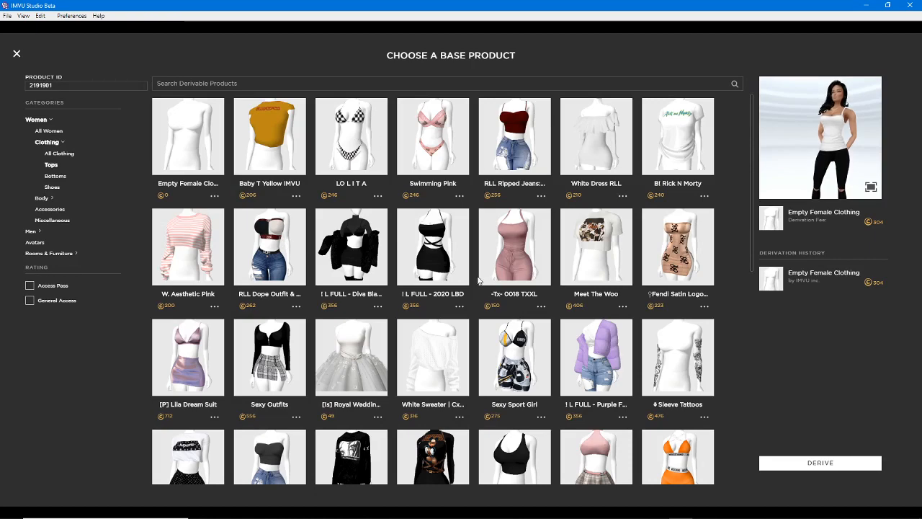
{"action": "scroll", "coordinate": [481, 281], "scroll_direction": "down", "scroll_amount": 3}
{"action": "scroll", "coordinate": [481, 281], "scroll_direction": "down", "scroll_amount": 3}
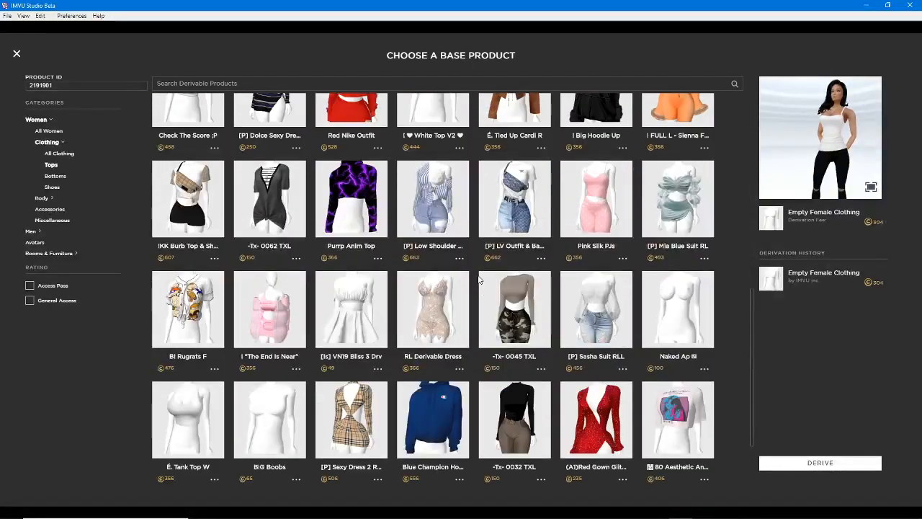
{"action": "scroll", "coordinate": [479, 279], "scroll_direction": "up", "scroll_amount": 2}
{"action": "scroll", "coordinate": [479, 280], "scroll_direction": "down", "scroll_amount": 4}
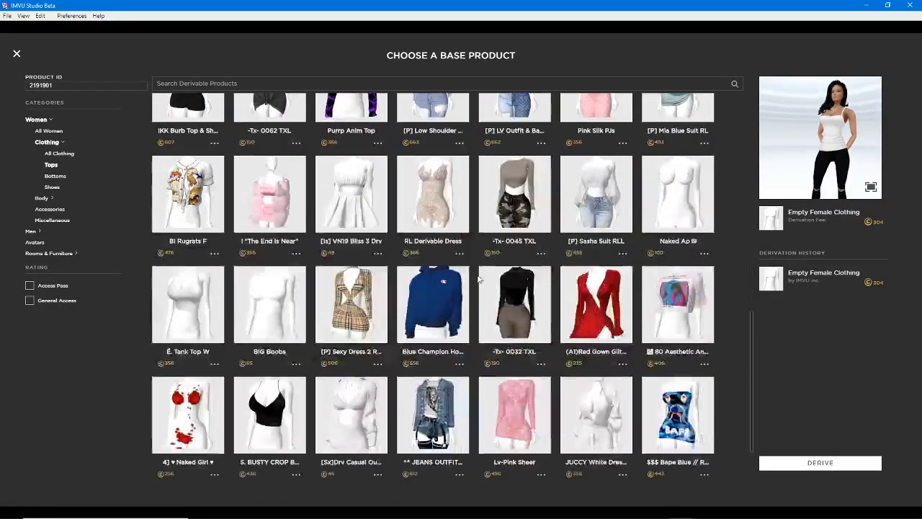
{"action": "scroll", "coordinate": [479, 279], "scroll_direction": "down", "scroll_amount": 3}
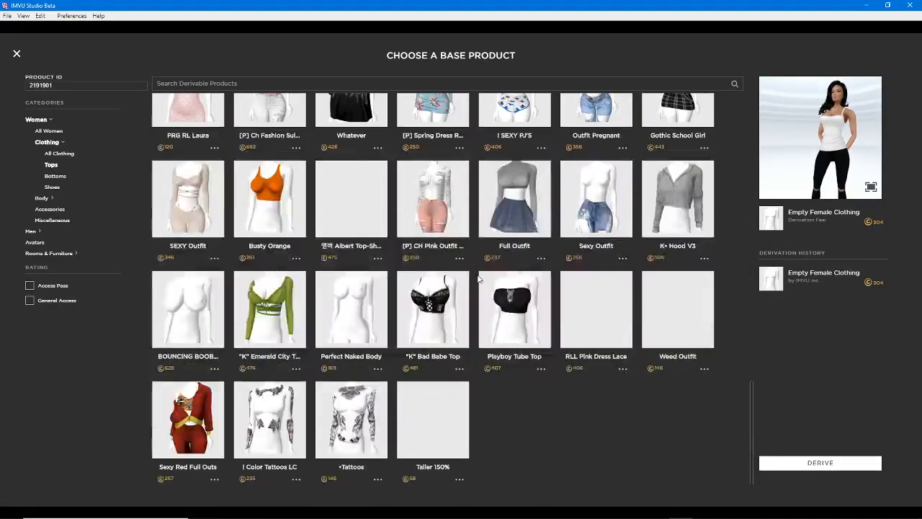
{"action": "scroll", "coordinate": [479, 280], "scroll_direction": "down", "scroll_amount": 3}
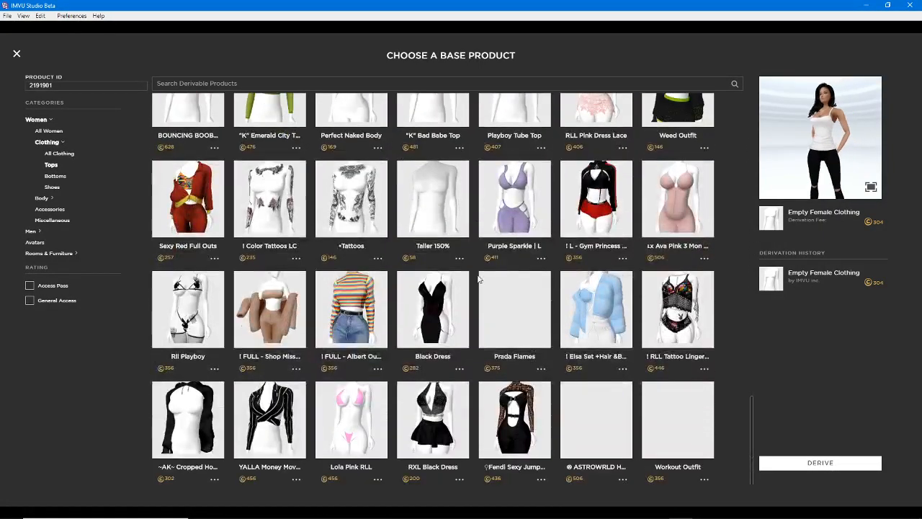
{"action": "scroll", "coordinate": [479, 280], "scroll_direction": "down", "scroll_amount": 2}
{"action": "scroll", "coordinate": [479, 280], "scroll_direction": "down", "scroll_amount": 2}
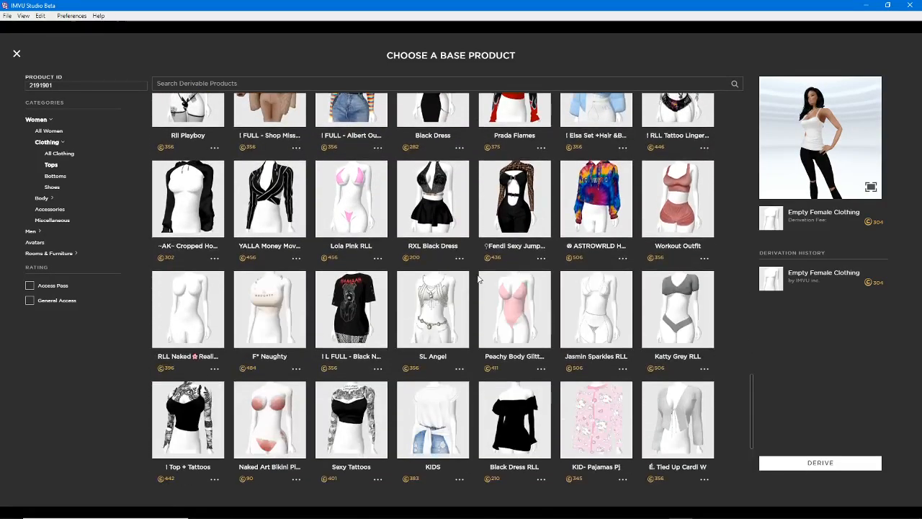
{"action": "scroll", "coordinate": [478, 280], "scroll_direction": "up", "scroll_amount": 6}
{"action": "scroll", "coordinate": [482, 279], "scroll_direction": "up", "scroll_amount": 5}
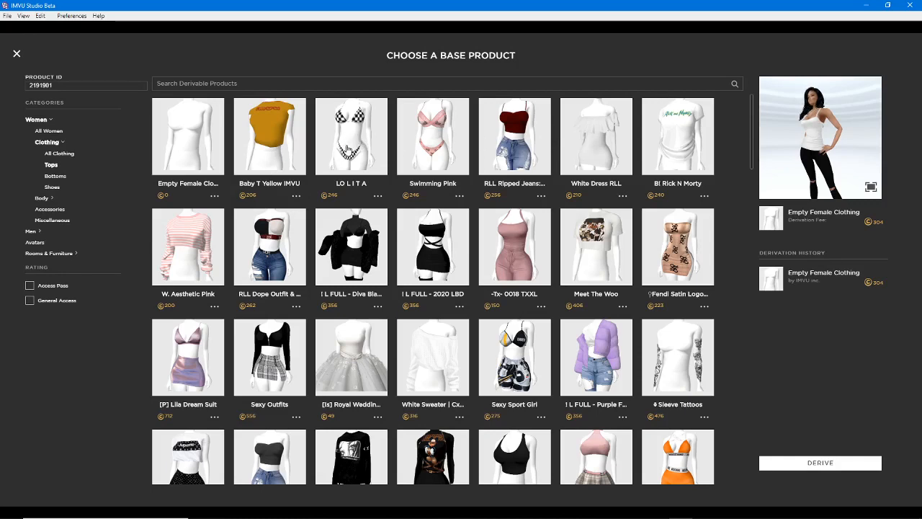
Underline the product names in the first row from LO L I T A onward with the green pen and clear the strokes
{"action": "left_click_drag", "start_coordinate": [322, 189], "coordinate": [645, 185]}
{"action": "left_click_drag", "start_coordinate": [687, 184], "coordinate": [707, 181]}
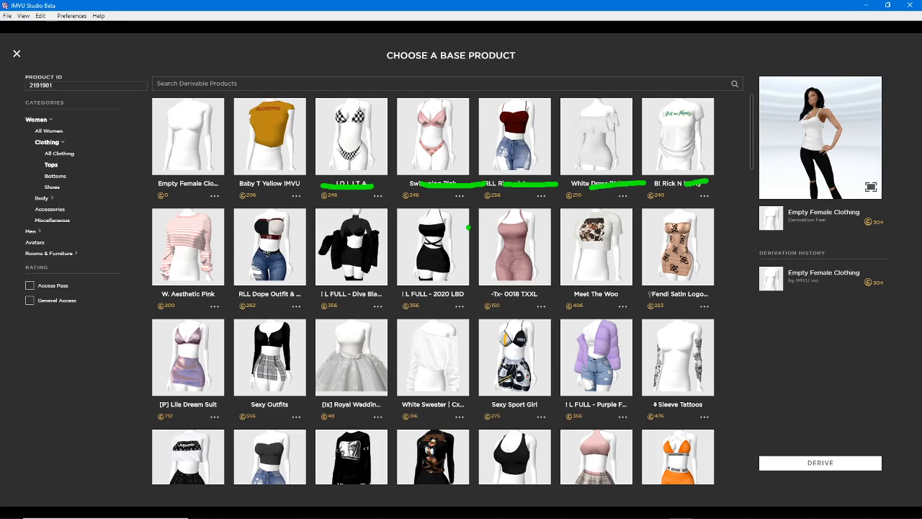
{"action": "key", "text": "Escape"}
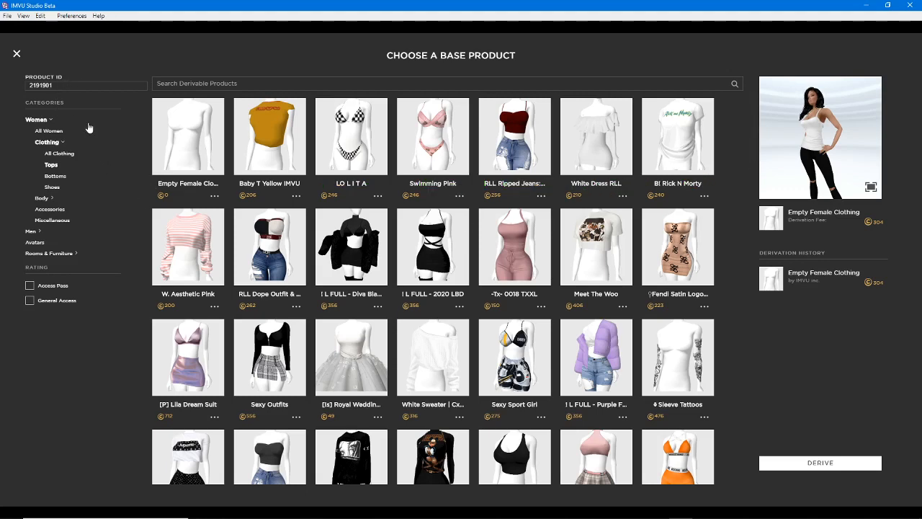
Browse the women's clothing categories All Clothing, Tops, Bottoms and Shoes in turn
{"action": "left_click", "coordinate": [66, 153]}
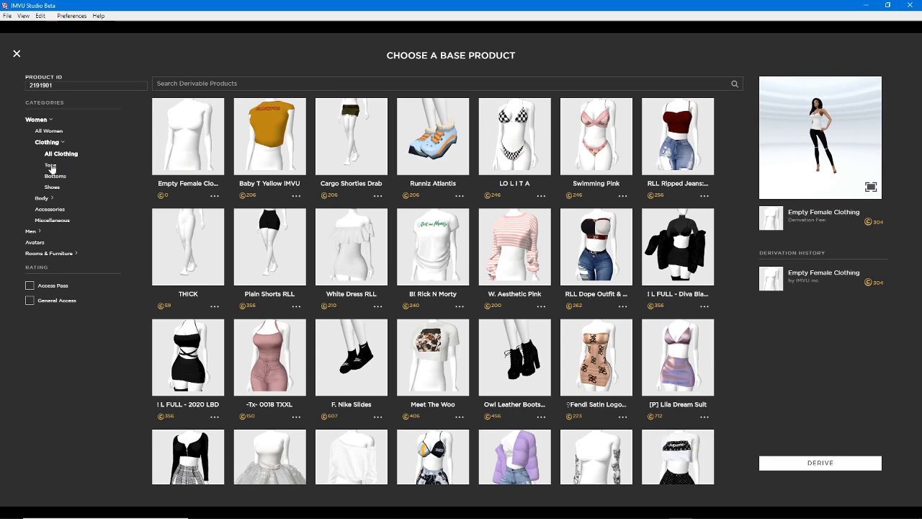
{"action": "left_click", "coordinate": [51, 165]}
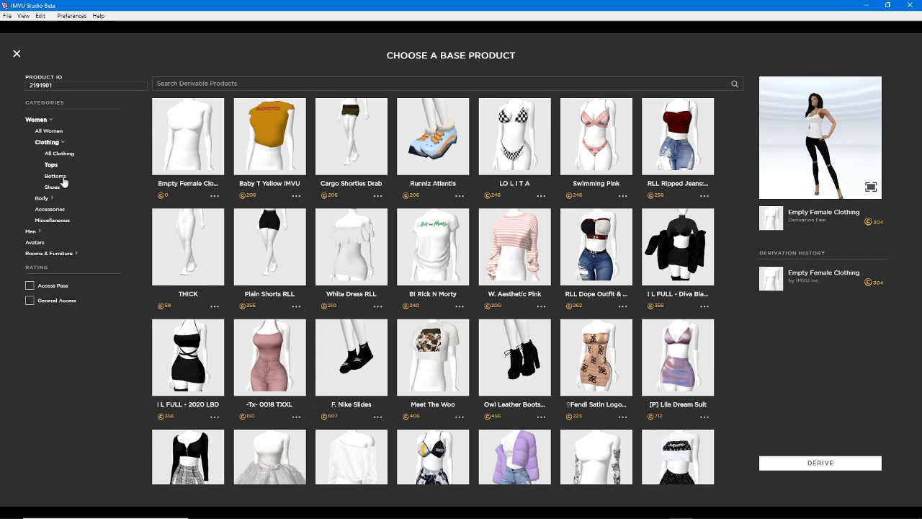
{"action": "left_click", "coordinate": [56, 177]}
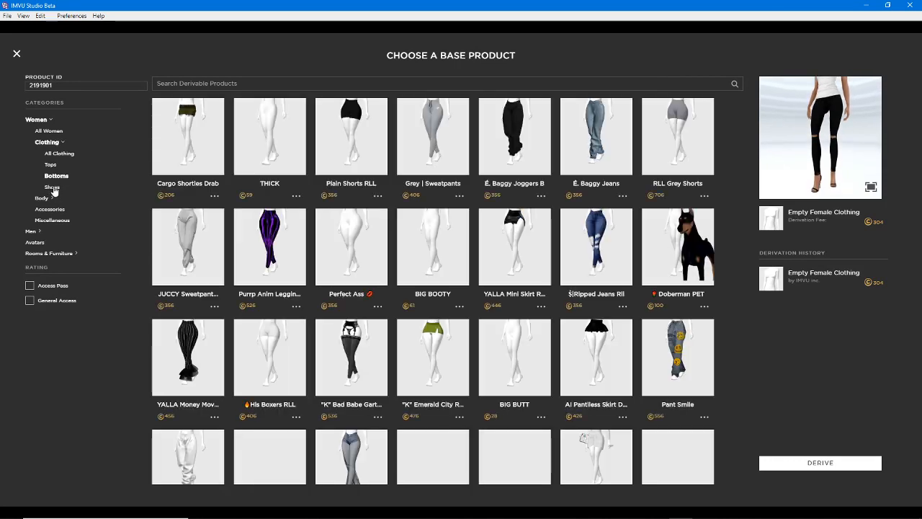
{"action": "left_click", "coordinate": [53, 188]}
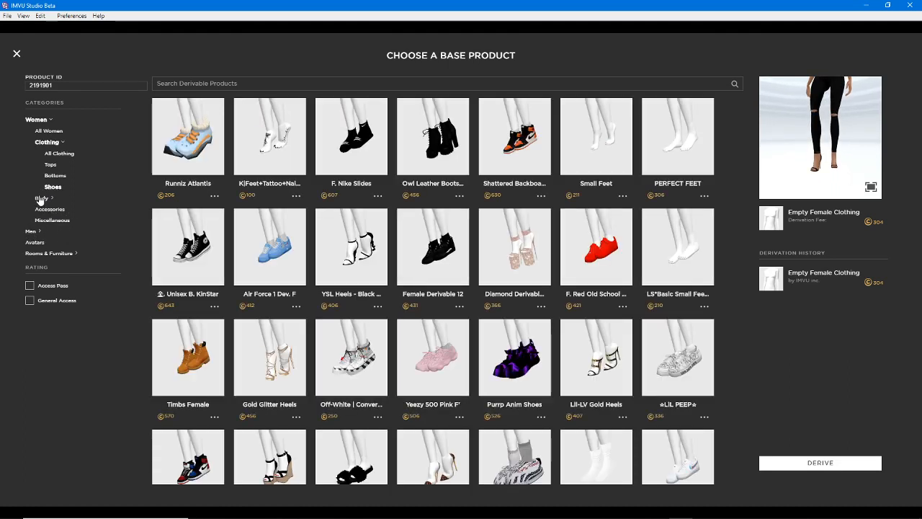
Browse the women's body categories All Body, Hair, Eyes and Eyebrows in turn
{"action": "left_click", "coordinate": [40, 199]}
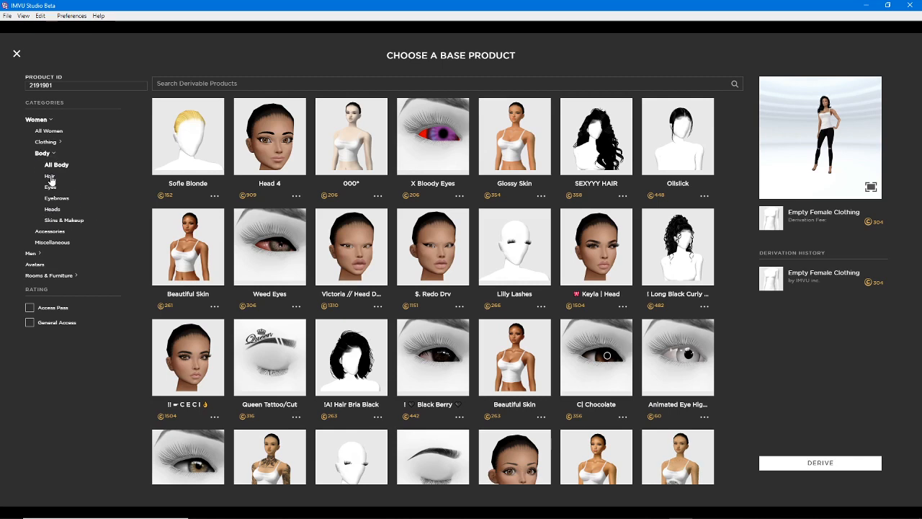
{"action": "left_click", "coordinate": [49, 176]}
{"action": "left_click", "coordinate": [50, 187]}
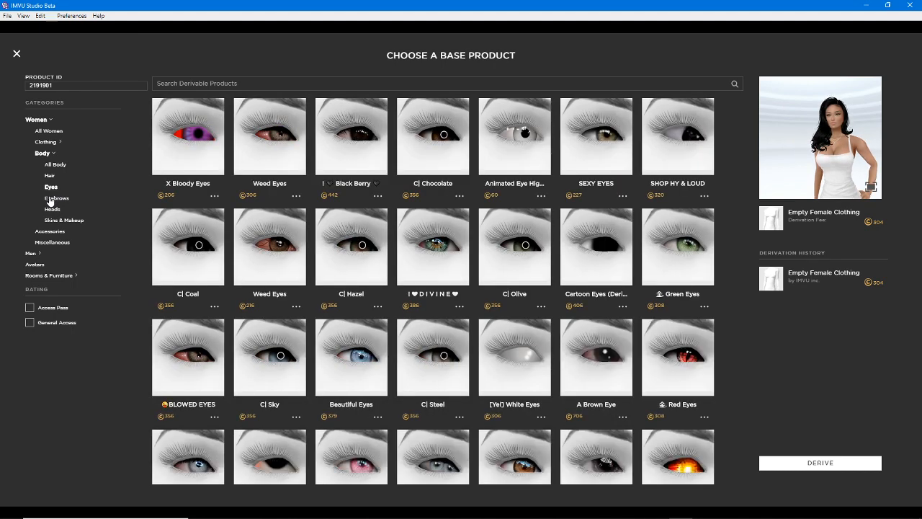
{"action": "left_click", "coordinate": [52, 199]}
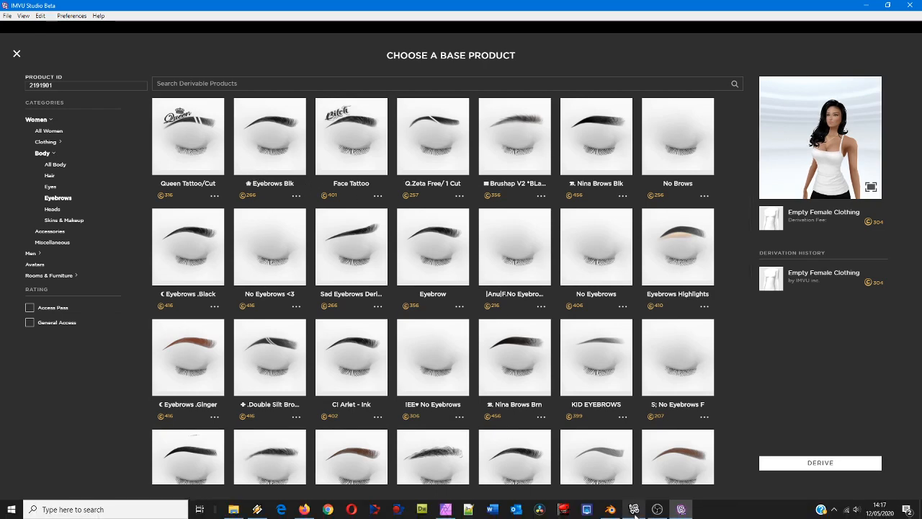
Switch to the IMVU client and preview the female Bottom, Shoes and Hair base products for deriving
{"action": "left_click", "coordinate": [635, 511]}
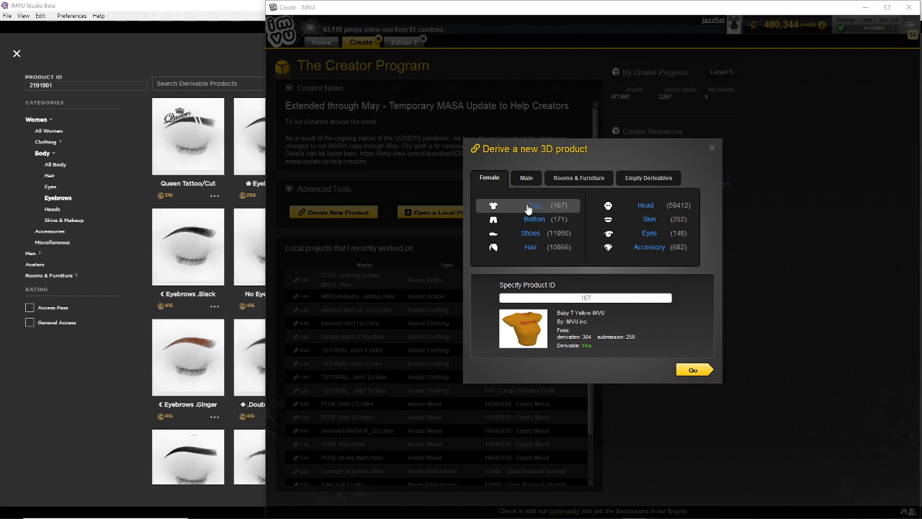
{"action": "left_click", "coordinate": [534, 219]}
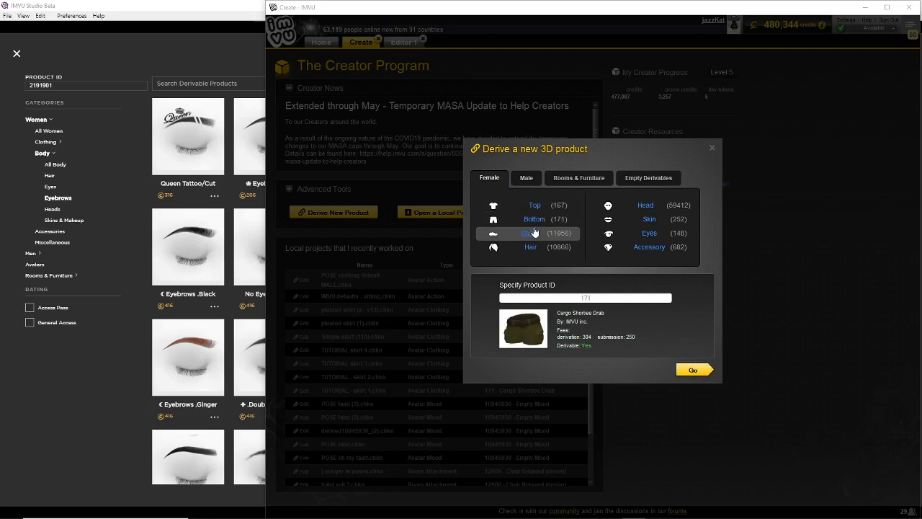
{"action": "left_click", "coordinate": [532, 233]}
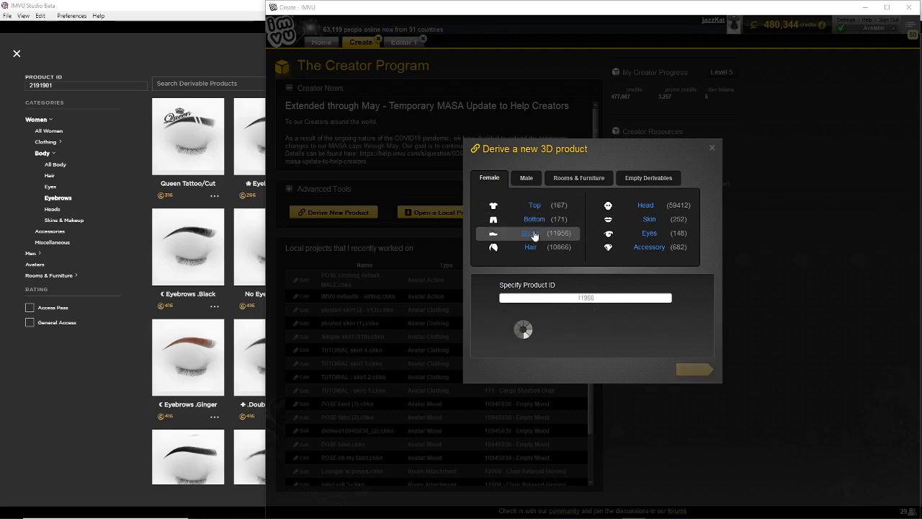
{"action": "left_click", "coordinate": [532, 248]}
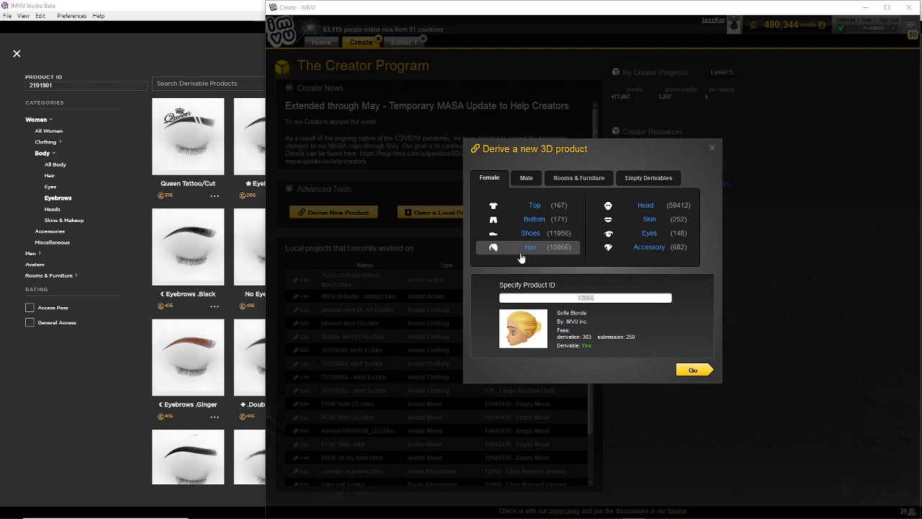
Return to IMVU Studio and browse the men's categories All Men and Accessories, expanding the Body subcategories in between
{"action": "left_click", "coordinate": [178, 13]}
{"action": "left_click", "coordinate": [31, 254]}
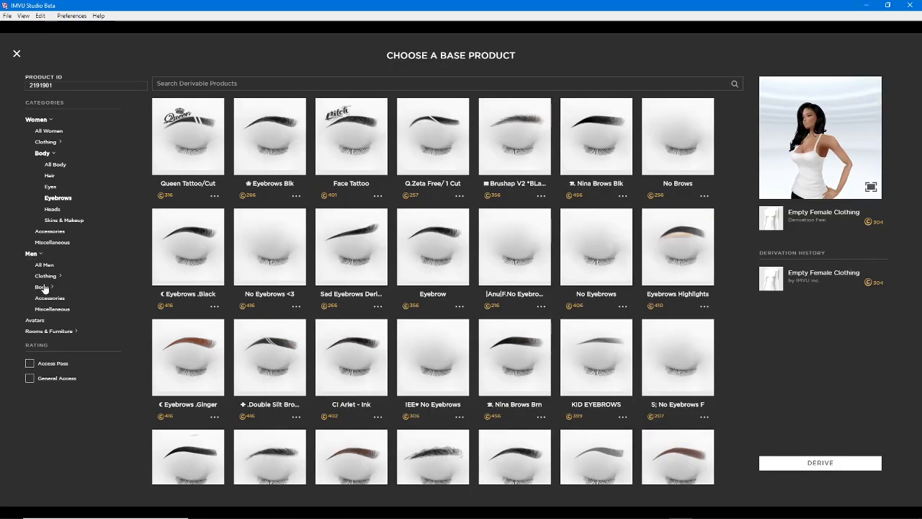
{"action": "left_click", "coordinate": [42, 266]}
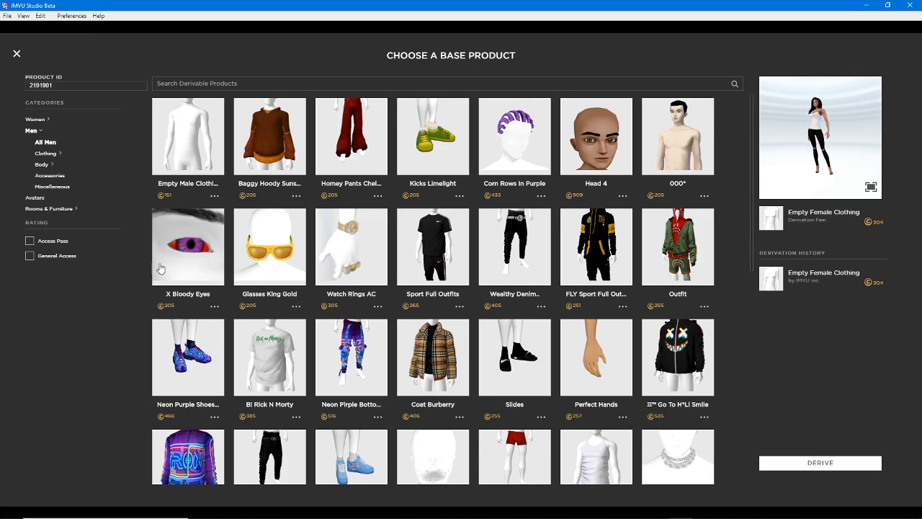
{"action": "left_click", "coordinate": [41, 165]}
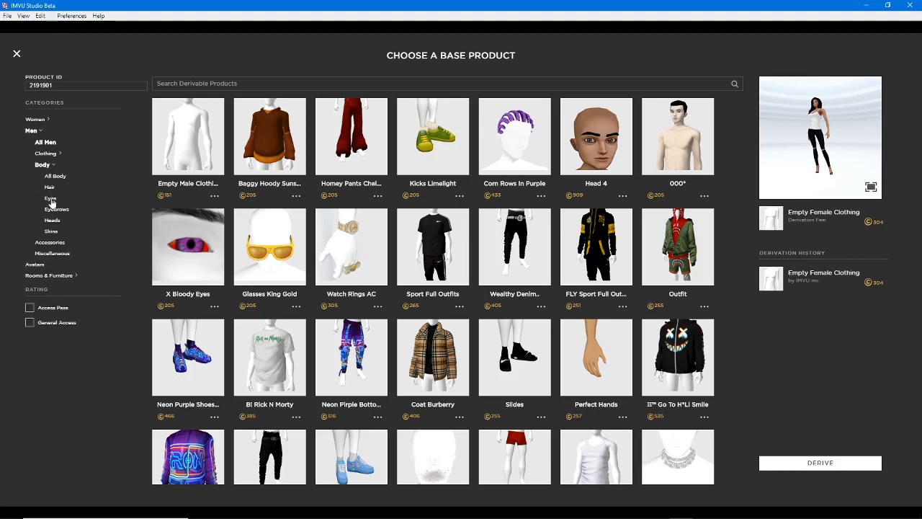
{"action": "left_click", "coordinate": [49, 243]}
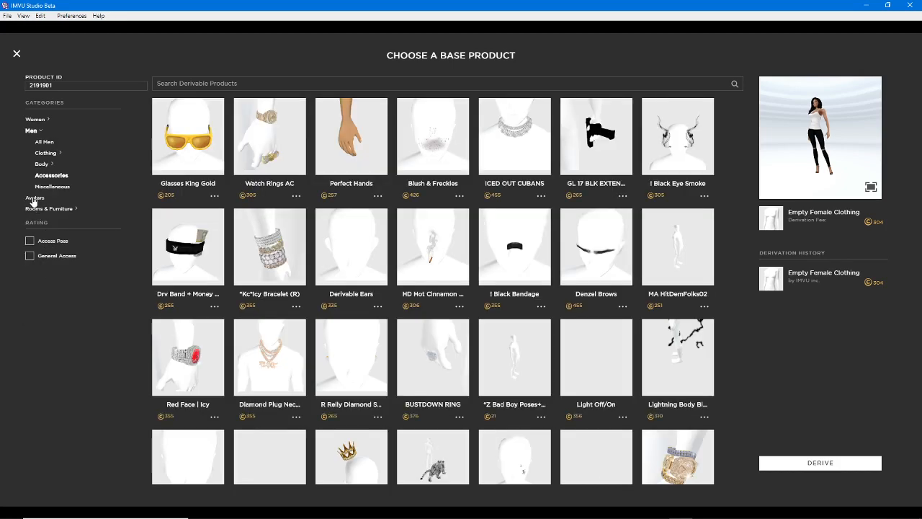
Browse the Rooms, Furniture and Poses & Actions categories under Rooms & Furniture
{"action": "left_click", "coordinate": [36, 209]}
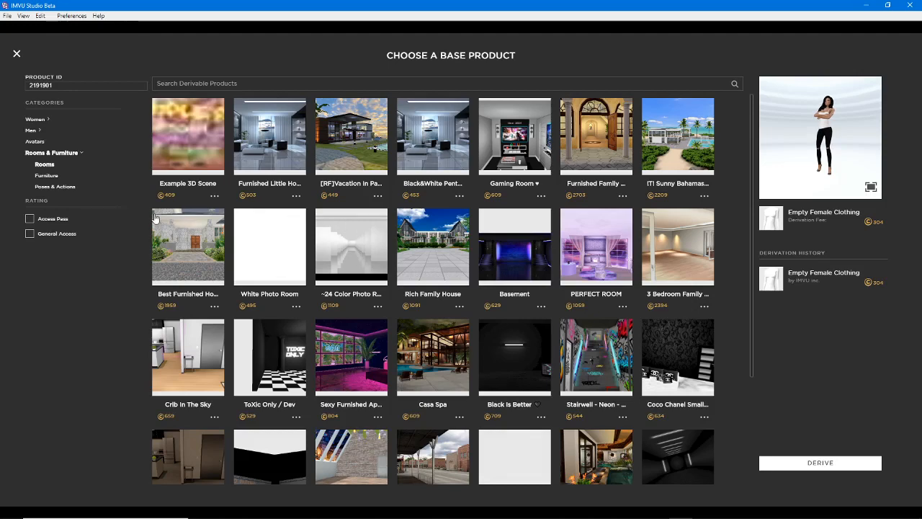
{"action": "left_click", "coordinate": [47, 175]}
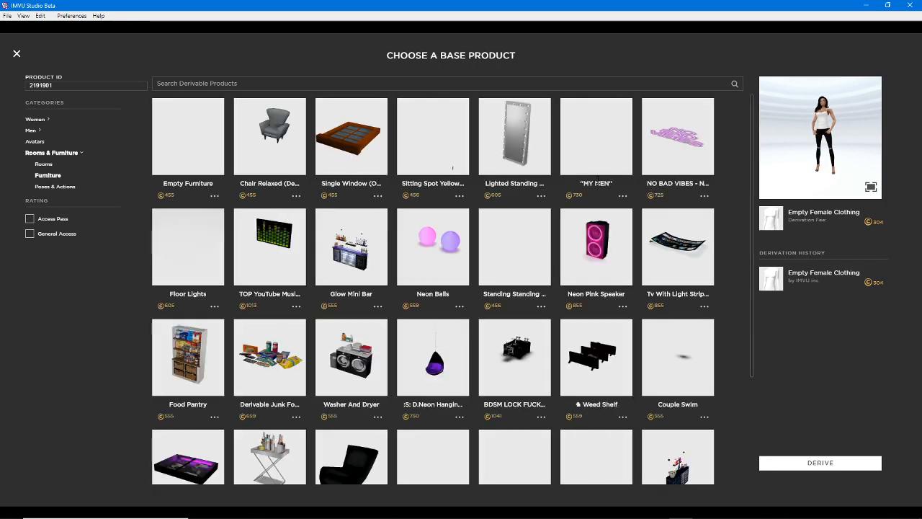
{"action": "left_click", "coordinate": [58, 188]}
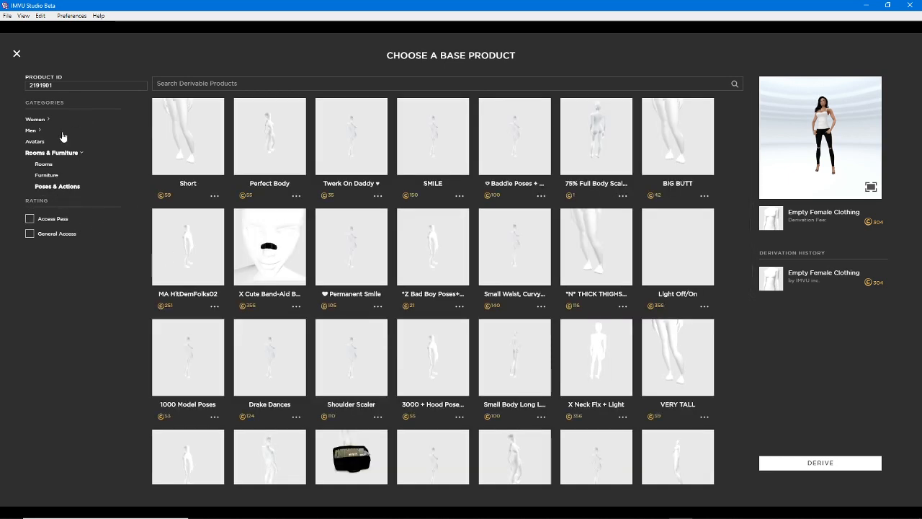
In the women's tops, preview Baby T Yellow IMVU, LO L I T A, Swimming Pink, RLL Ripped Jeans and White Dress RLL in turn
{"action": "left_click", "coordinate": [36, 120]}
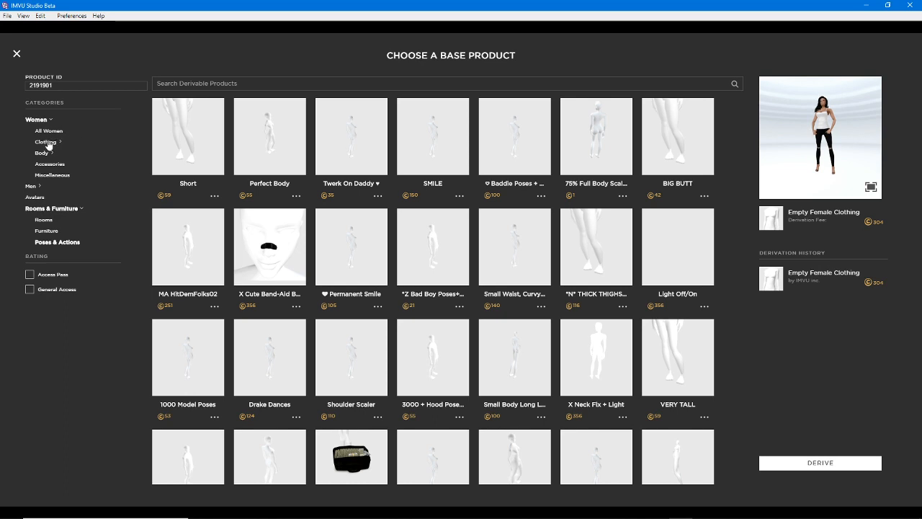
{"action": "left_click", "coordinate": [46, 142]}
{"action": "left_click", "coordinate": [69, 157]}
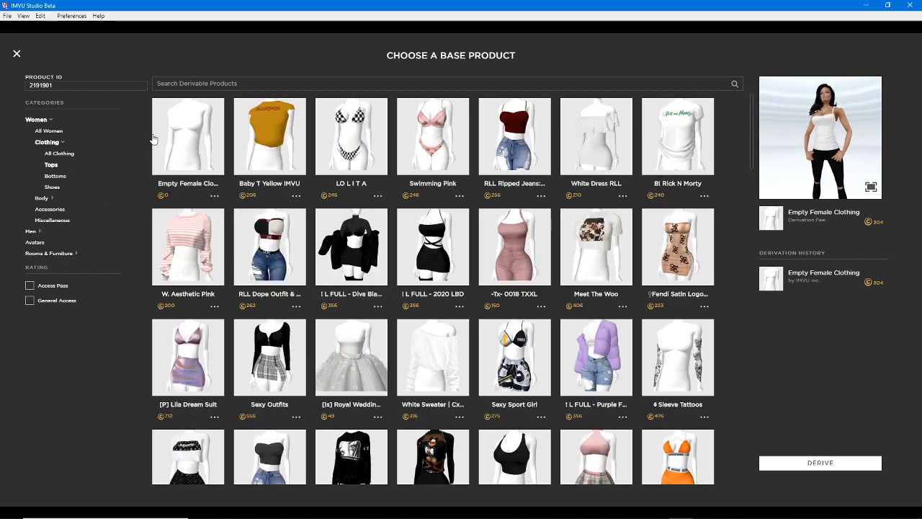
{"action": "left_click", "coordinate": [260, 137]}
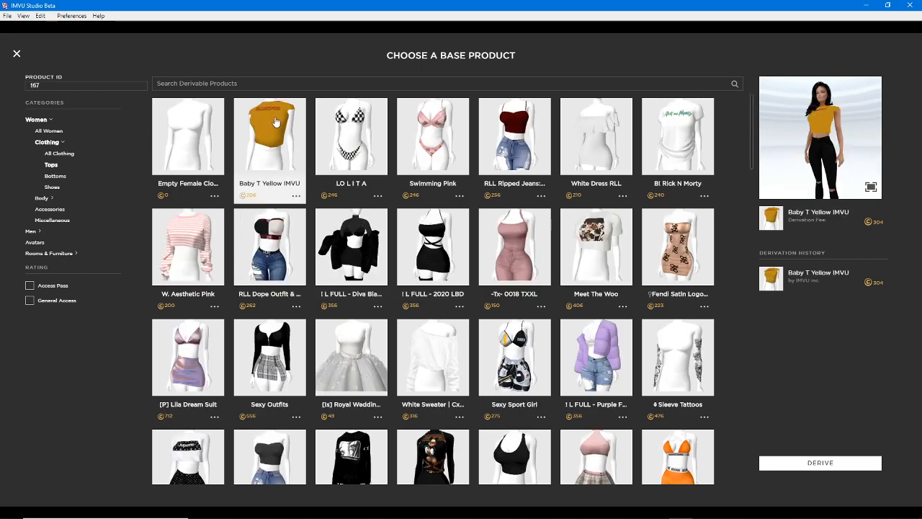
{"action": "left_click", "coordinate": [378, 139]}
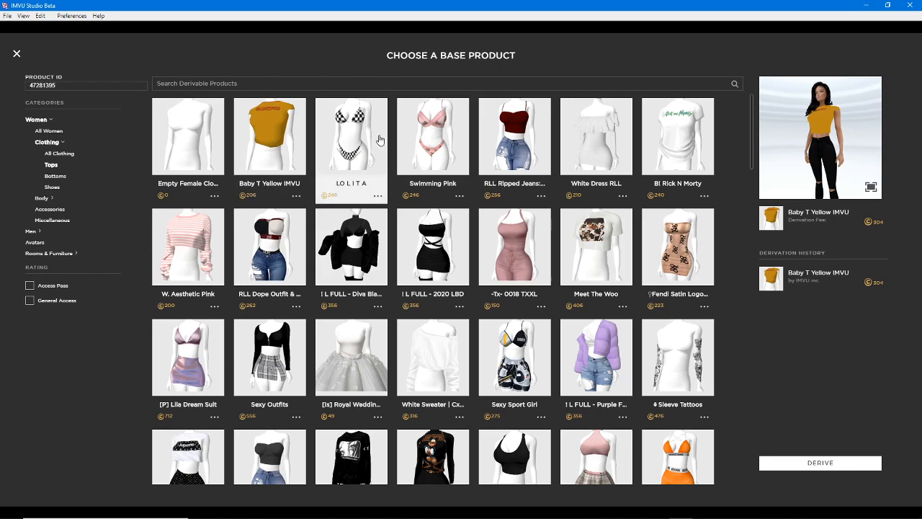
{"action": "left_click", "coordinate": [436, 132]}
{"action": "left_click", "coordinate": [517, 133]}
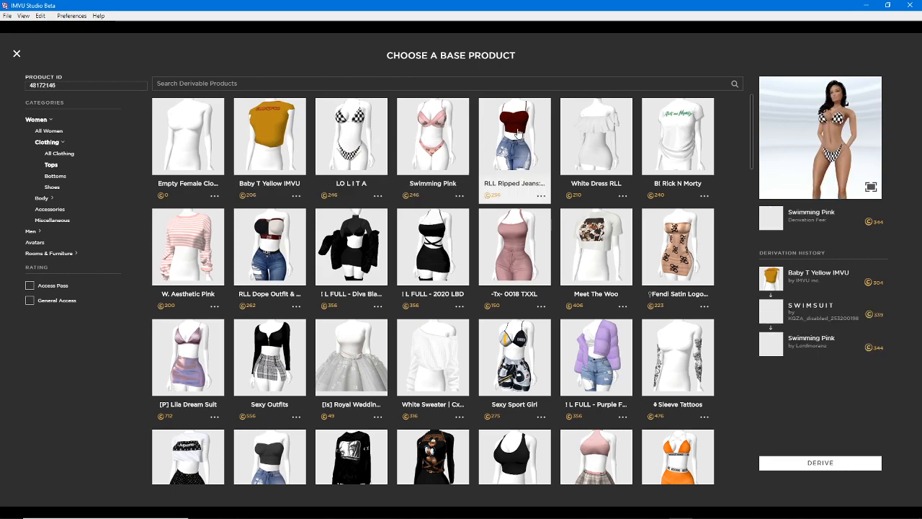
{"action": "left_click", "coordinate": [579, 132]}
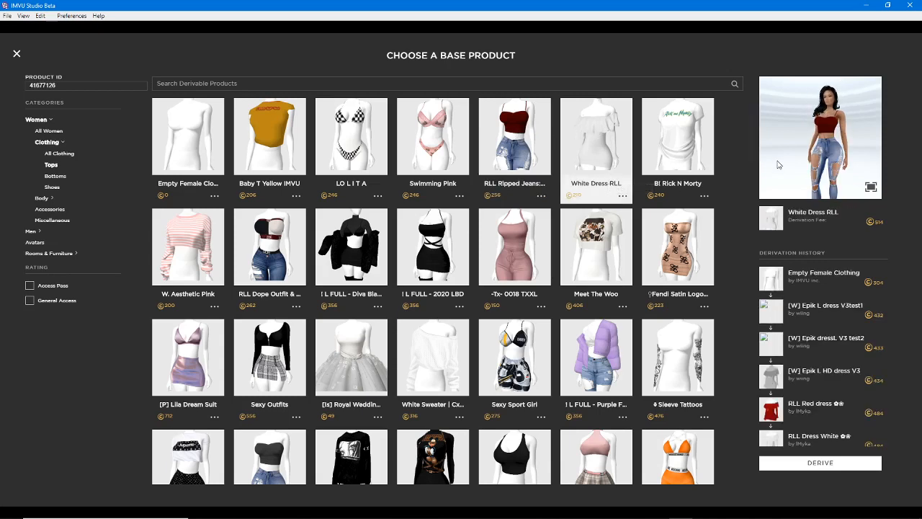
Mark the avatar preview and the derivation history with vertical green pen lines and clear the strokes
{"action": "left_click_drag", "start_coordinate": [748, 98], "coordinate": [744, 162]}
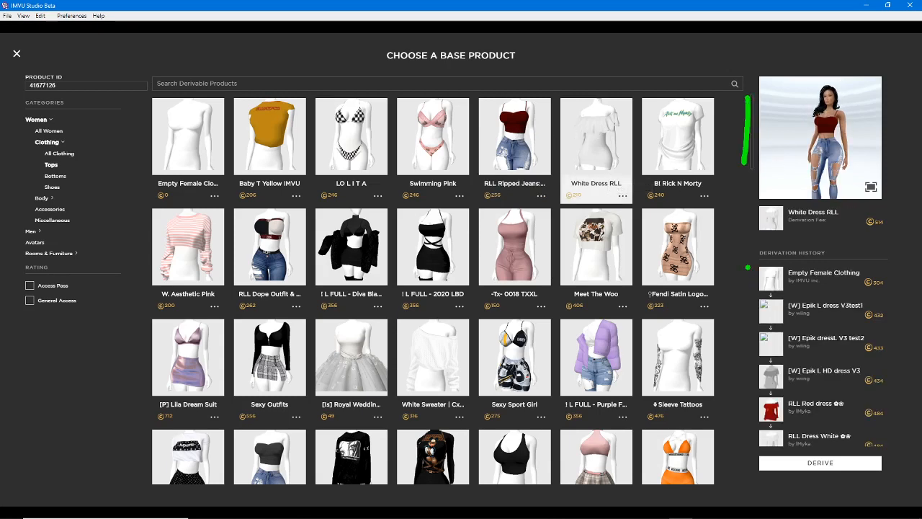
{"action": "left_click_drag", "start_coordinate": [748, 267], "coordinate": [739, 470]}
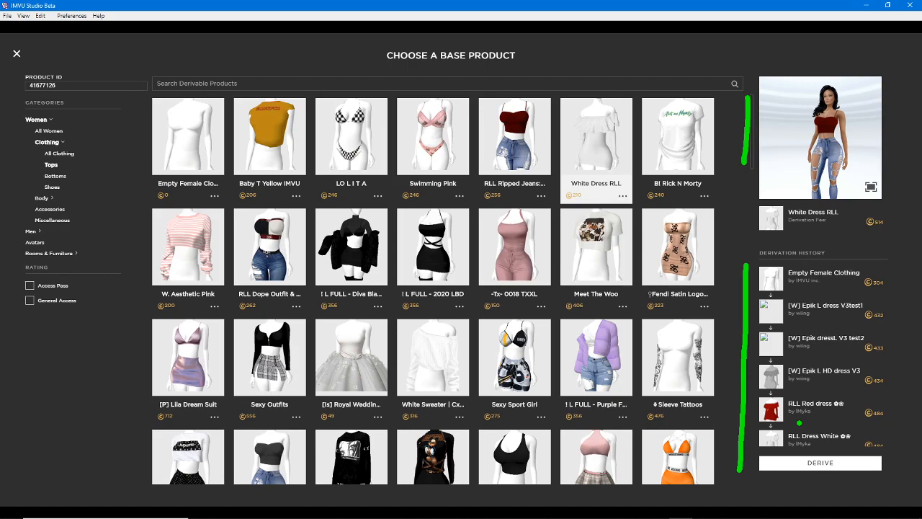
{"action": "key", "text": "Escape"}
{"action": "mouse_move", "coordinate": [750, 106]}
{"action": "left_mouse_down"}
{"action": "mouse_move", "coordinate": [749, 156]}
{"action": "mouse_move", "coordinate": [731, 127]}
{"action": "left_mouse_up"}
Look through the derivation history of White Dress RLL and select its RLL Red dress ancestor for preview
{"action": "scroll", "coordinate": [817, 369], "scroll_direction": "down", "scroll_amount": 2}
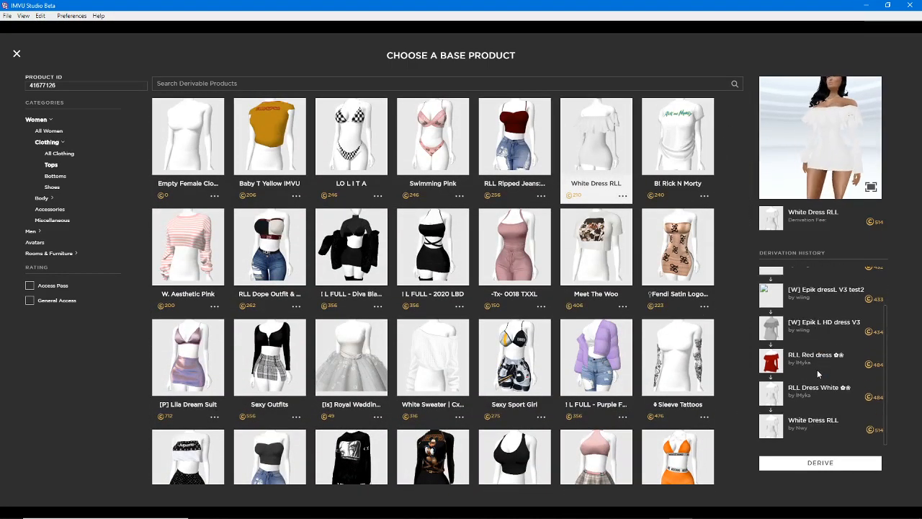
{"action": "scroll", "coordinate": [818, 369], "scroll_direction": "up", "scroll_amount": 2}
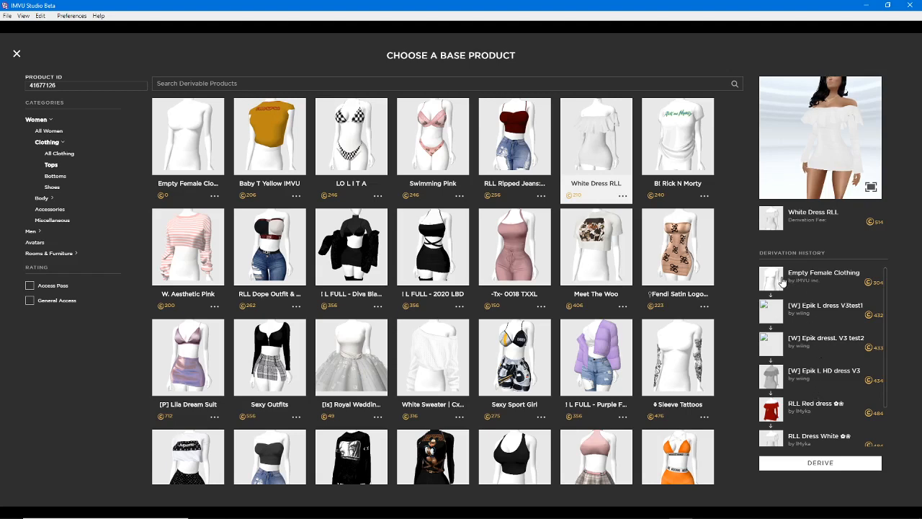
{"action": "scroll", "coordinate": [823, 347], "scroll_direction": "down", "scroll_amount": 2}
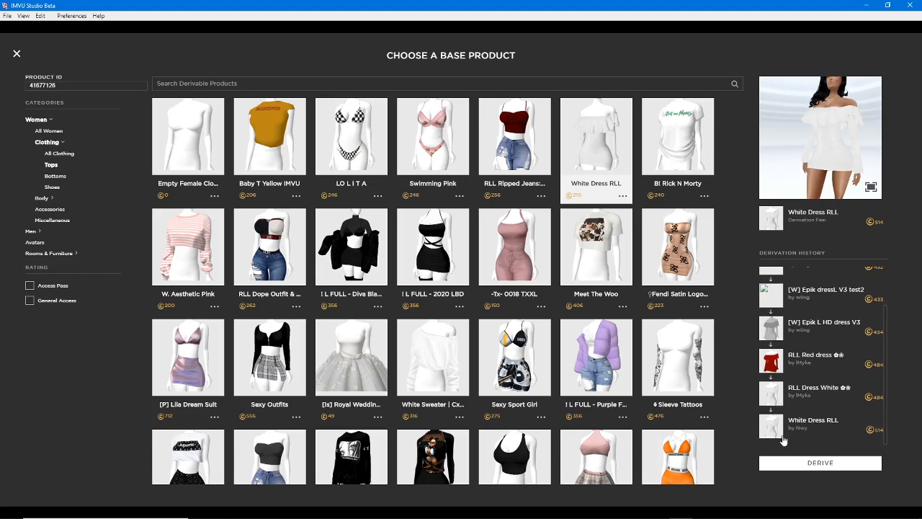
{"action": "scroll", "coordinate": [779, 433], "scroll_direction": "up", "scroll_amount": 2}
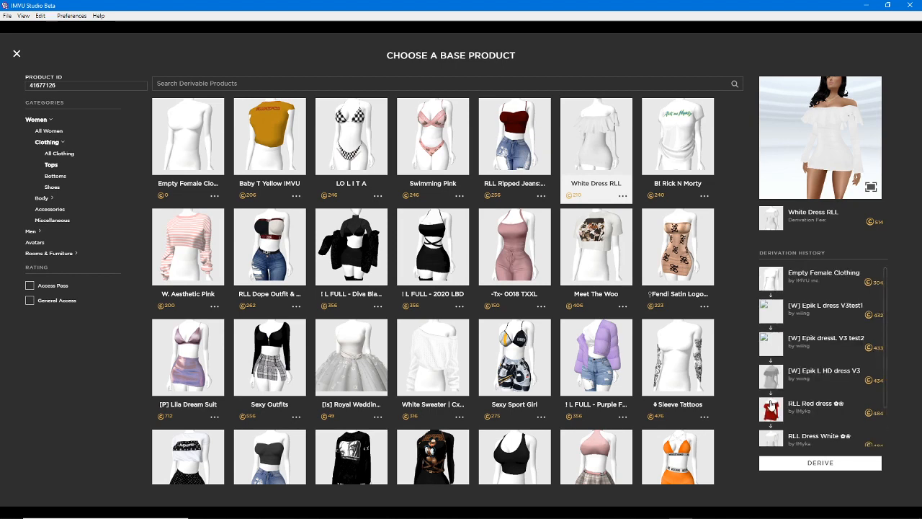
{"action": "left_click", "coordinate": [771, 404]}
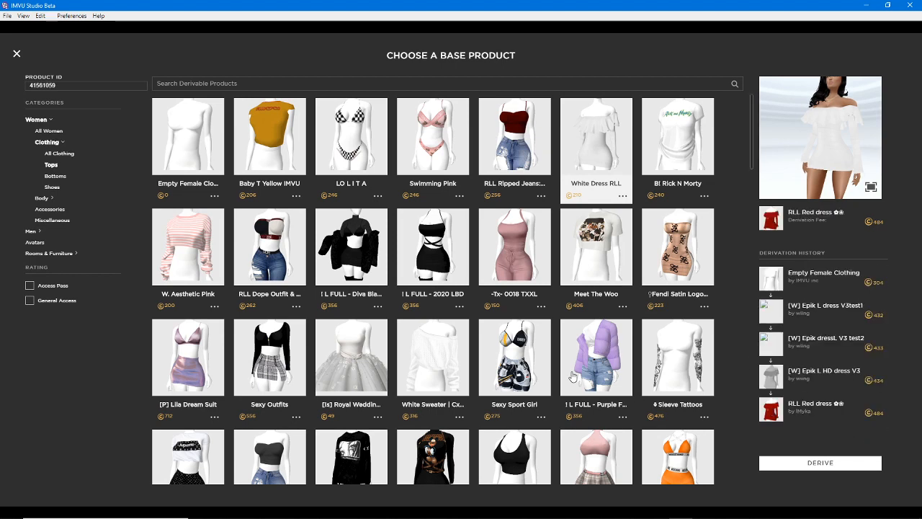
Select the ! L FULL - 2020 LBD top and preview its ancestors ! Bimbo Black Halter, ! CB75MCK75 Fem Top and ! CB75 Fem Top
{"action": "scroll", "coordinate": [388, 253], "scroll_direction": "down", "scroll_amount": 1}
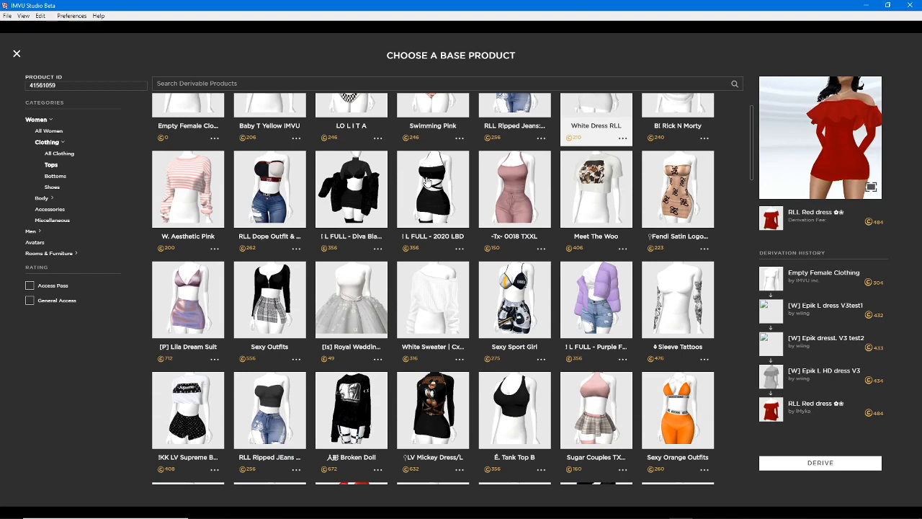
{"action": "left_click", "coordinate": [427, 183]}
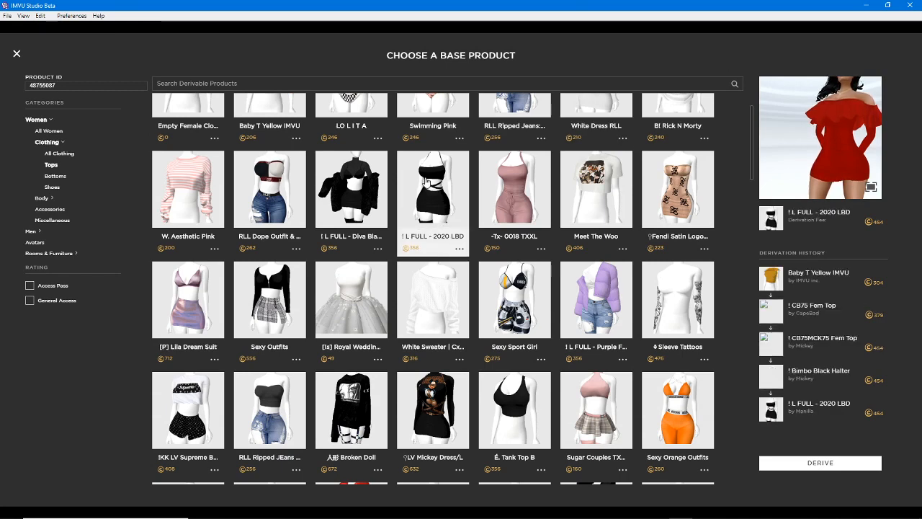
{"action": "left_click", "coordinate": [771, 374]}
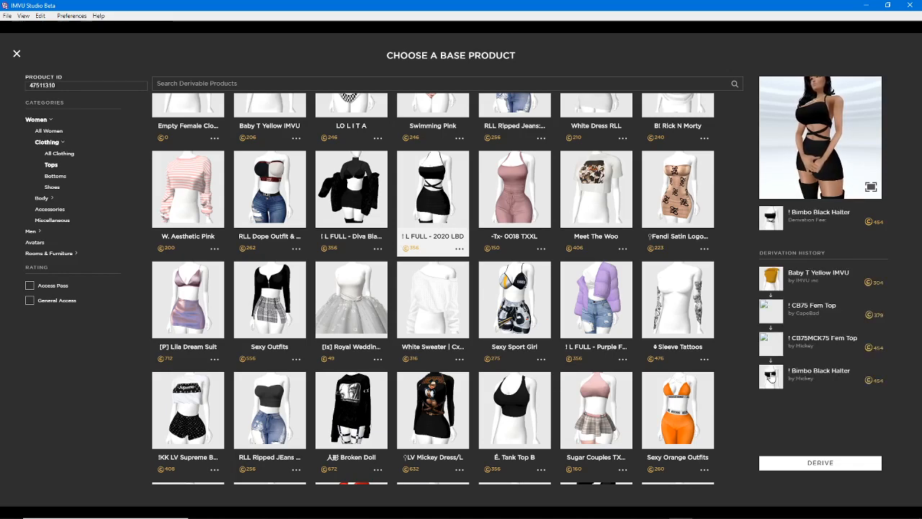
{"action": "left_click", "coordinate": [770, 349]}
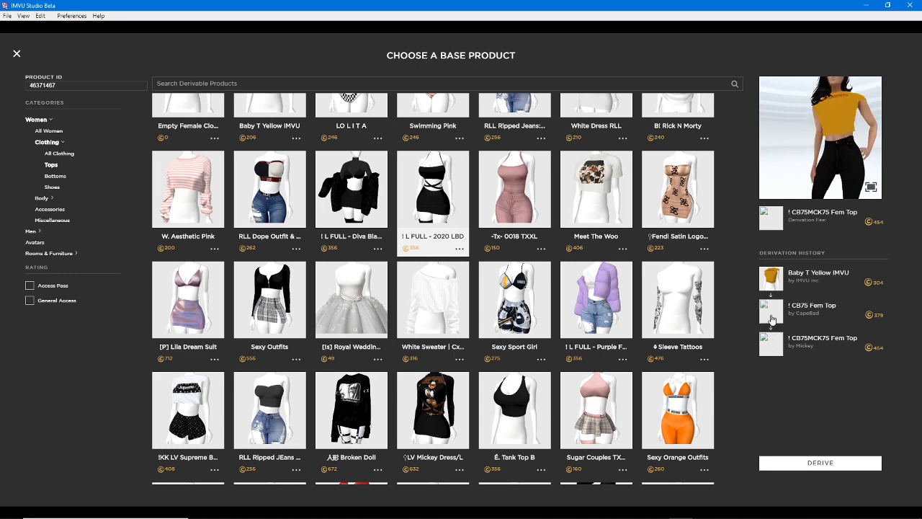
{"action": "left_click", "coordinate": [771, 317]}
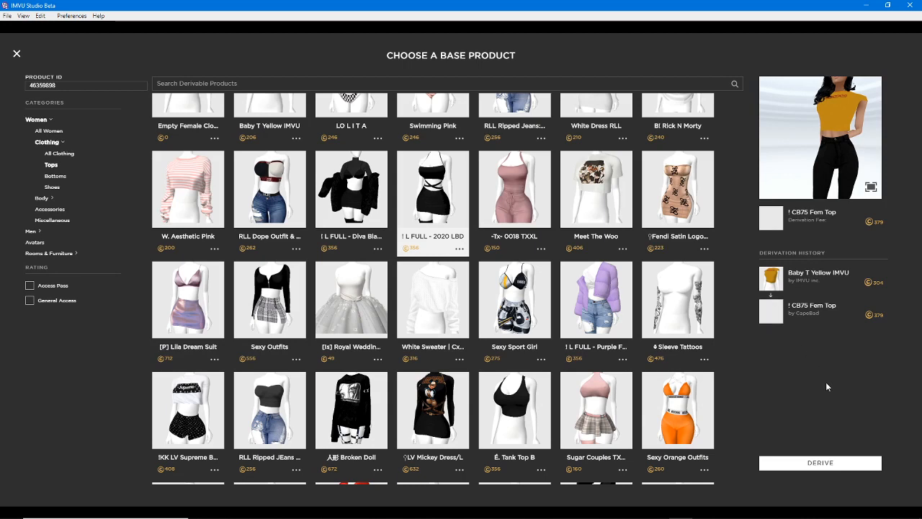
Reselect the ! L FULL - 2020 LBD product and examine the outfit on the avatar from different angles
{"action": "left_click", "coordinate": [443, 180]}
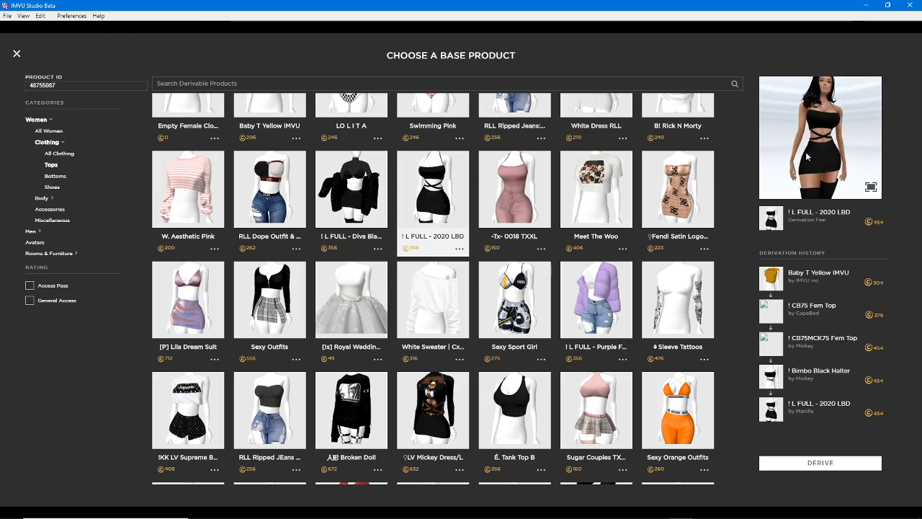
{"action": "right_click_drag", "start_coordinate": [807, 156], "coordinate": [823, 139]}
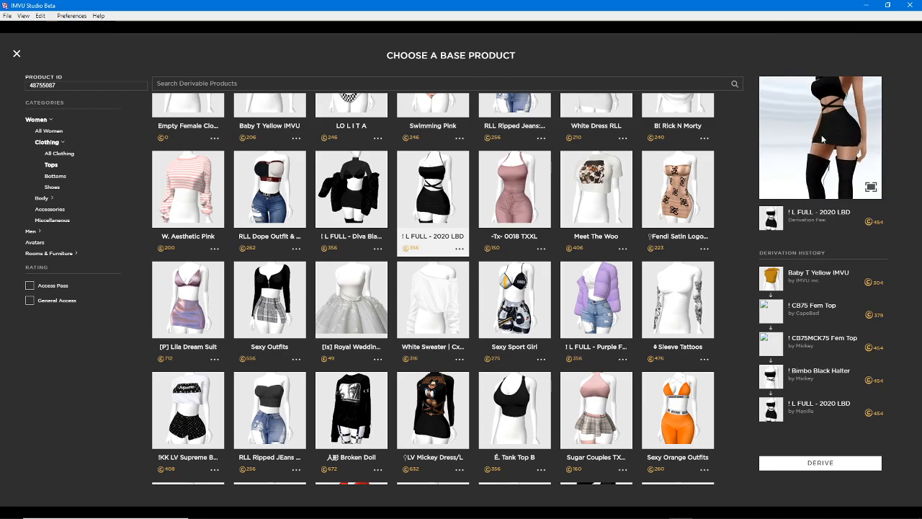
{"action": "left_click_drag", "start_coordinate": [818, 144], "coordinate": [790, 159]}
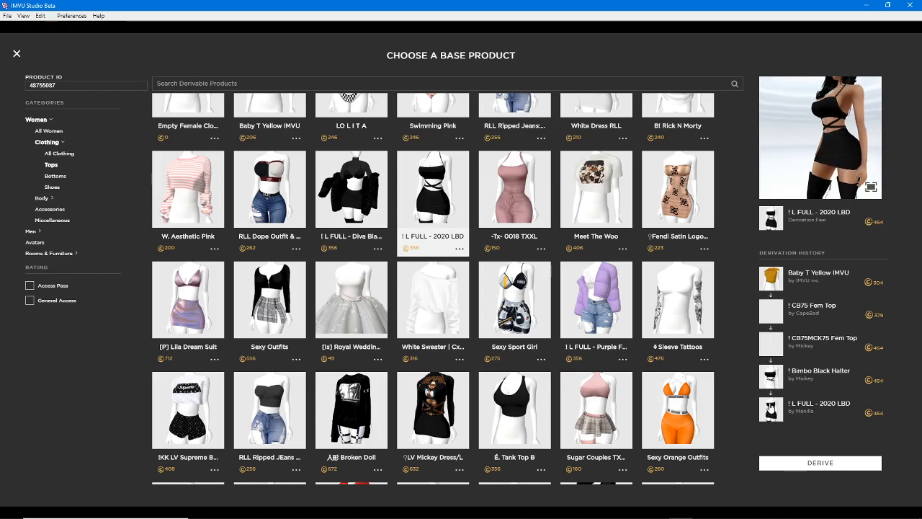
Preview the ! CB75 Fem Top ancestor, reselect ! L FULL - 2020 LBD and derive a new product from it
{"action": "left_click", "coordinate": [770, 312]}
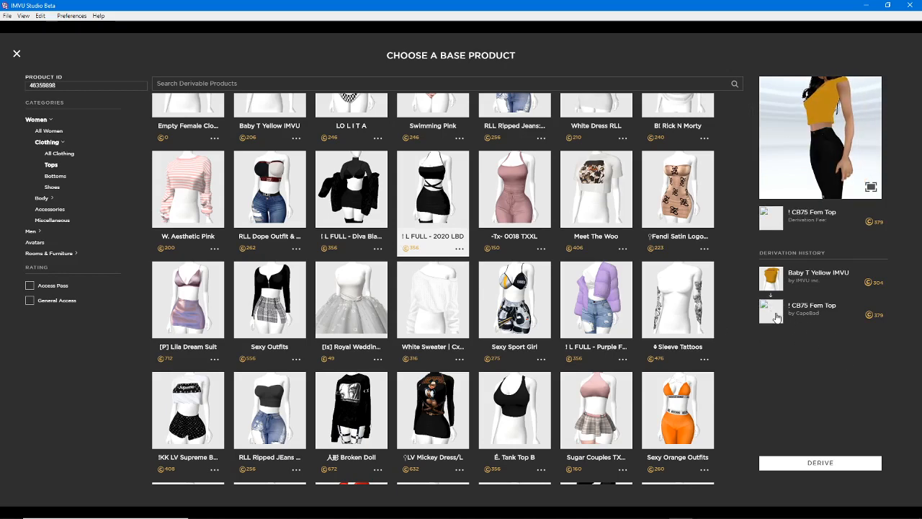
{"action": "left_click", "coordinate": [434, 181]}
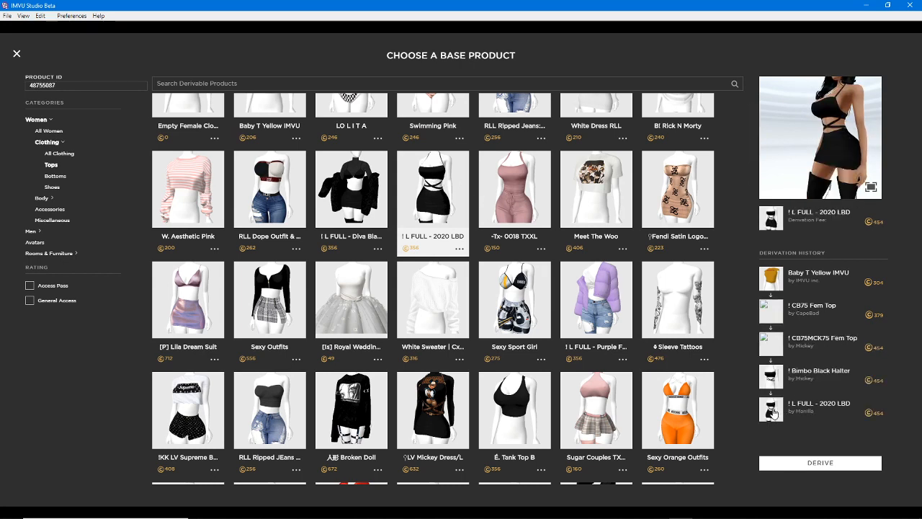
{"action": "left_click", "coordinate": [820, 465]}
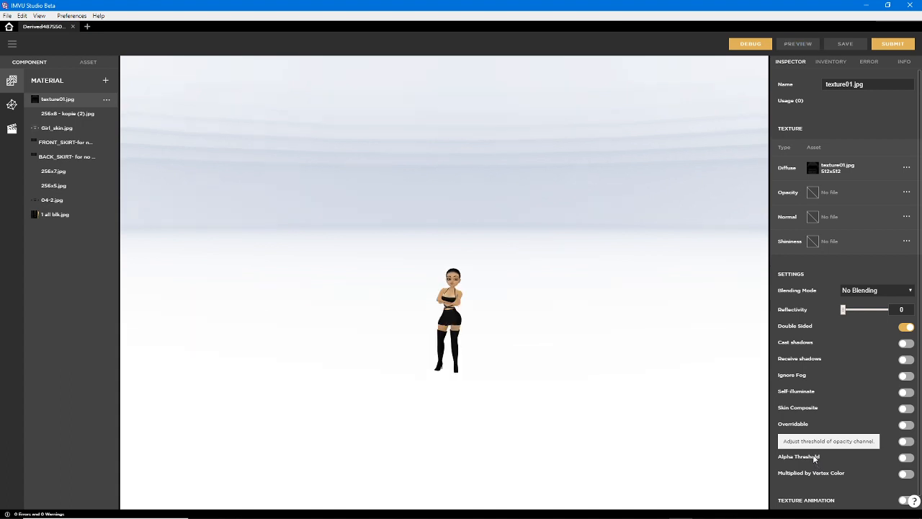
Examine the derived outfit on the avatar in the 3D scene from different distances and angles
{"action": "scroll", "coordinate": [487, 405], "scroll_direction": "up", "scroll_amount": 5}
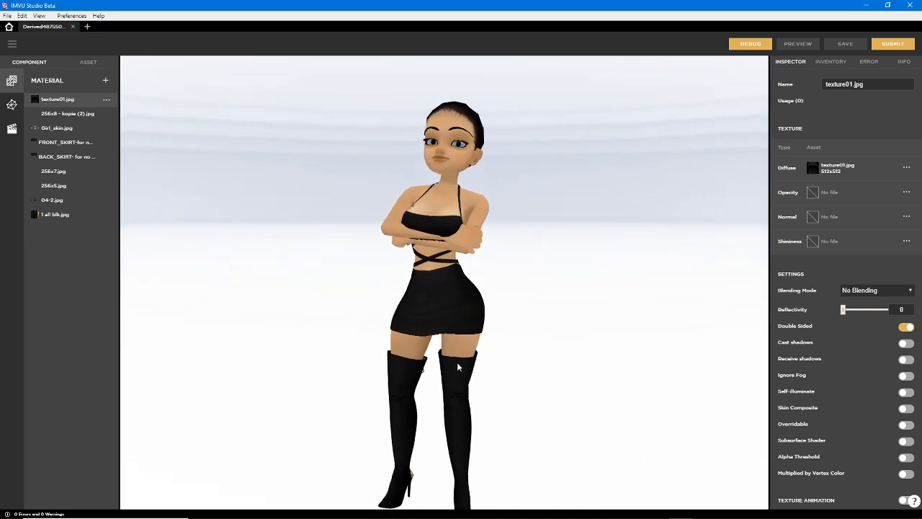
{"action": "scroll", "coordinate": [461, 324], "scroll_direction": "down", "scroll_amount": 3}
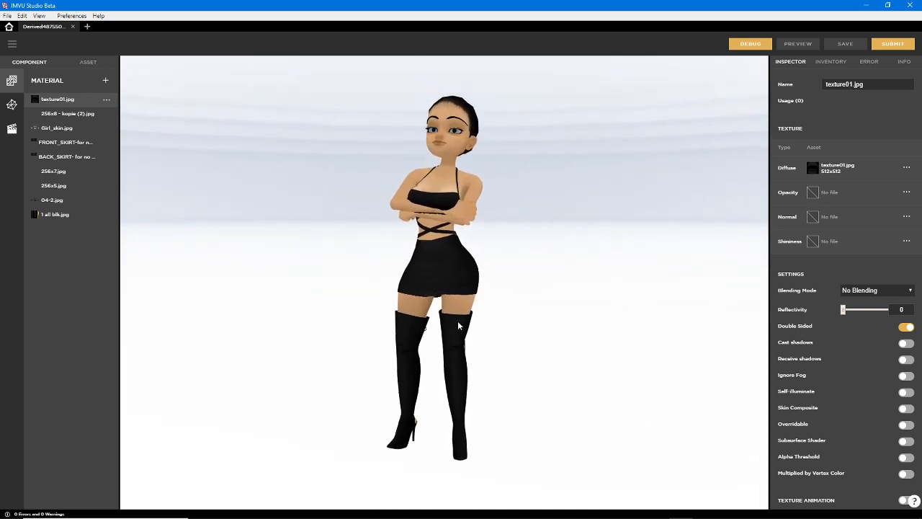
{"action": "scroll", "coordinate": [459, 325], "scroll_direction": "up", "scroll_amount": 1}
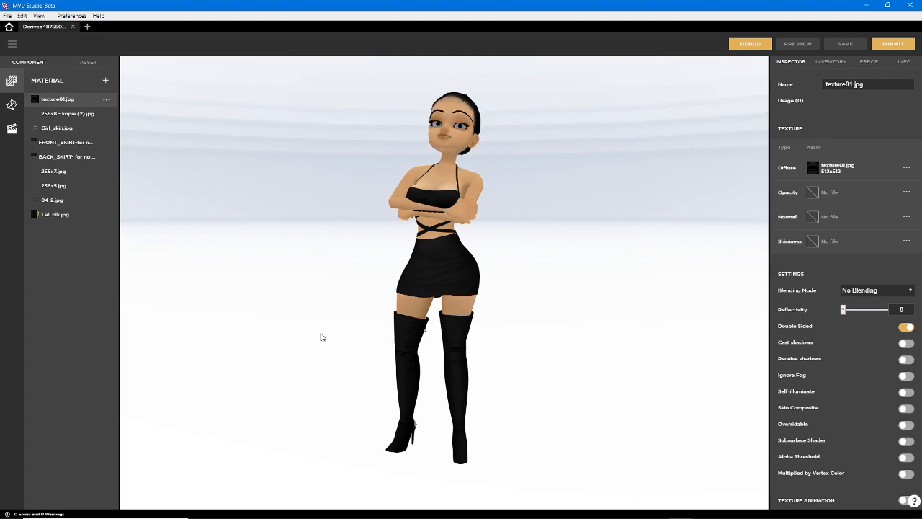
{"action": "left_click_drag", "start_coordinate": [319, 319], "coordinate": [430, 279]}
{"action": "right_click_drag", "start_coordinate": [429, 279], "coordinate": [480, 255]}
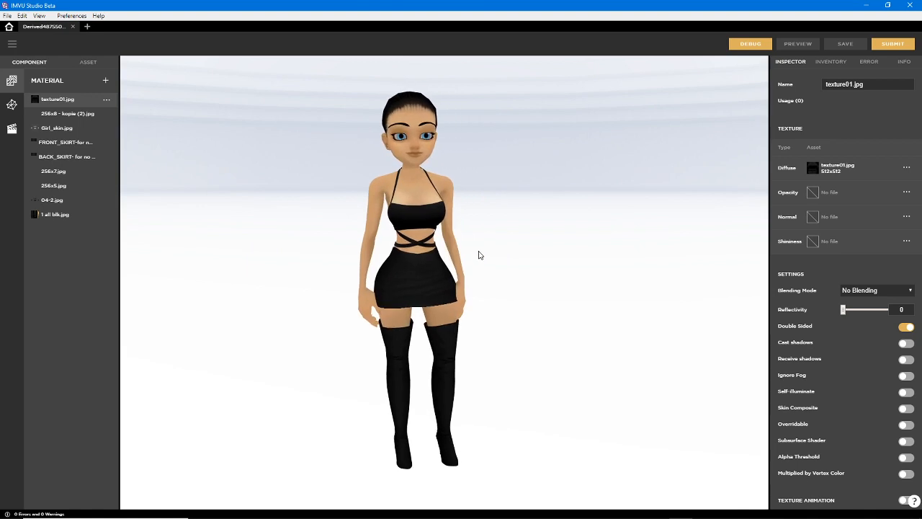
{"action": "scroll", "coordinate": [477, 261], "scroll_direction": "up", "scroll_amount": 4}
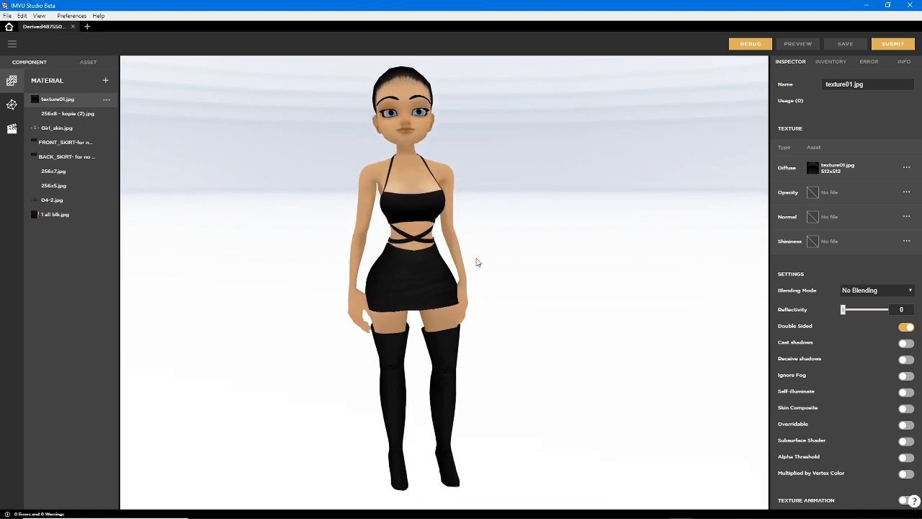
{"action": "scroll", "coordinate": [477, 261], "scroll_direction": "down", "scroll_amount": 4}
{"action": "scroll", "coordinate": [477, 262], "scroll_direction": "up", "scroll_amount": 2}
{"action": "scroll", "coordinate": [476, 263], "scroll_direction": "down", "scroll_amount": 2}
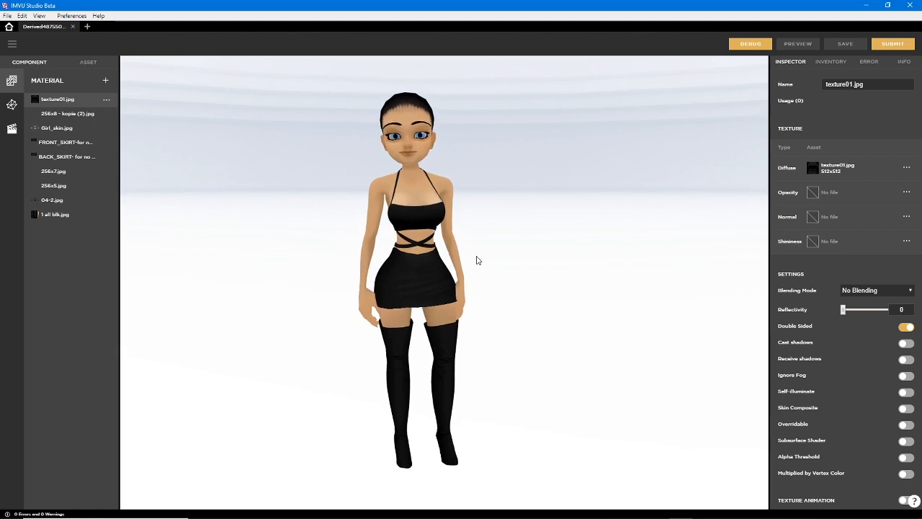
{"action": "mouse_move", "coordinate": [481, 270]}
{"action": "left_mouse_down"}
{"action": "mouse_move", "coordinate": [270, 272]}
{"action": "mouse_move", "coordinate": [644, 266]}
{"action": "mouse_move", "coordinate": [338, 264]}
{"action": "mouse_move", "coordinate": [522, 264]}
{"action": "mouse_move", "coordinate": [455, 265]}
{"action": "mouse_move", "coordinate": [472, 268]}
{"action": "left_mouse_up"}
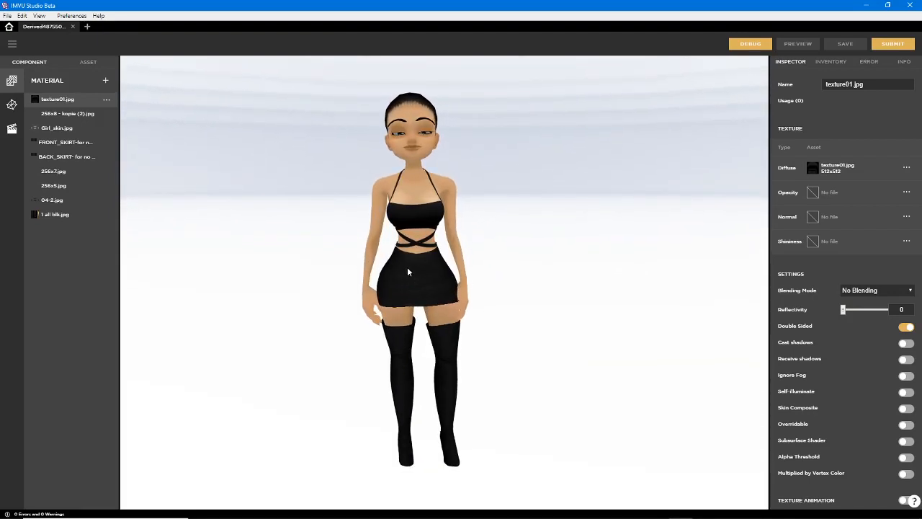
{"action": "left_click_drag", "start_coordinate": [407, 266], "coordinate": [358, 93]}
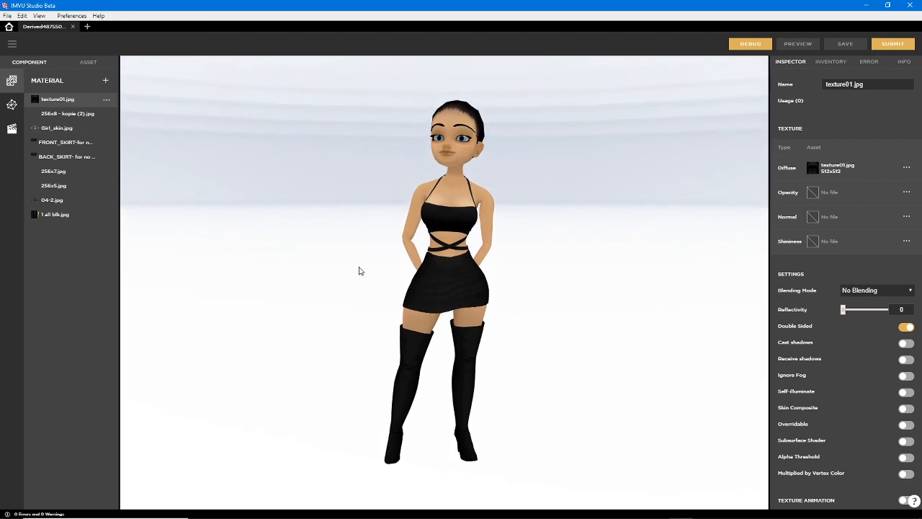
{"action": "mouse_move", "coordinate": [361, 269]}
{"action": "left_mouse_down"}
{"action": "mouse_move", "coordinate": [547, 270]}
{"action": "mouse_move", "coordinate": [373, 274]}
{"action": "left_mouse_up"}
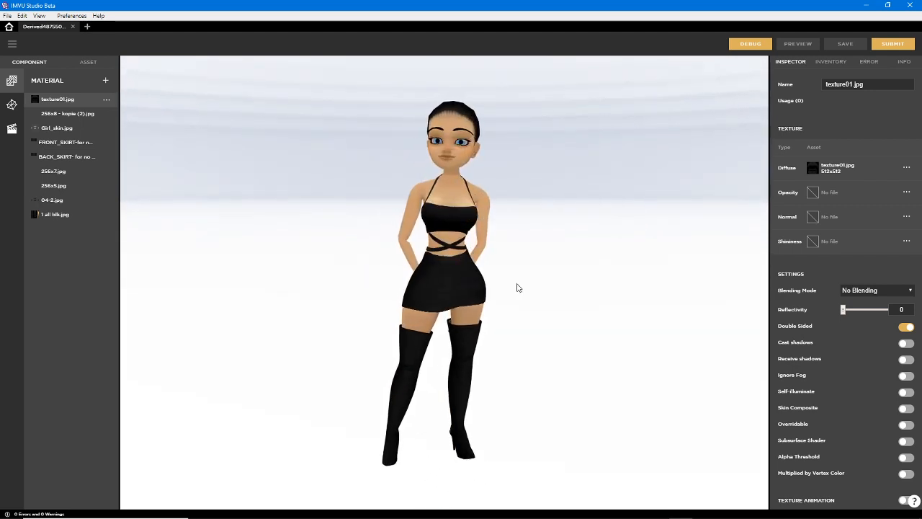
{"action": "scroll", "coordinate": [448, 257], "scroll_direction": "up", "scroll_amount": 3}
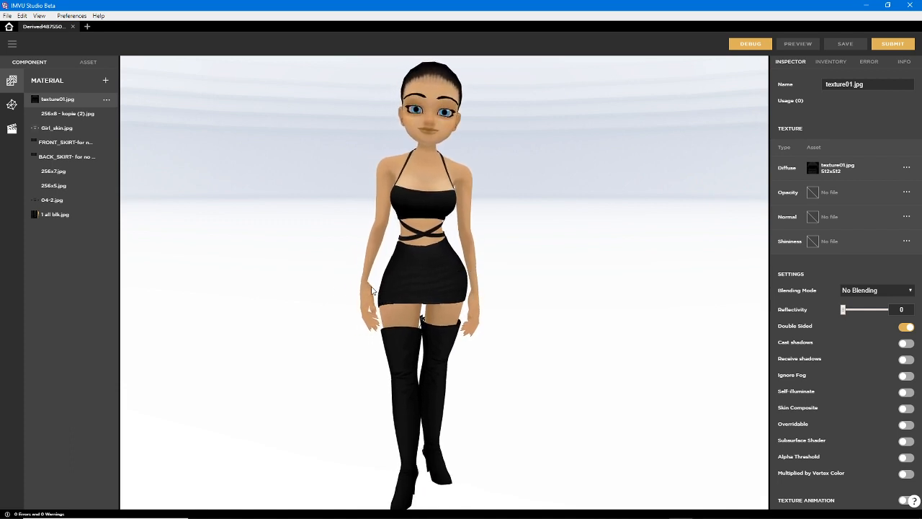
{"action": "mouse_move", "coordinate": [374, 287]}
{"action": "left_mouse_down"}
{"action": "mouse_move", "coordinate": [407, 291]}
{"action": "mouse_move", "coordinate": [391, 299]}
{"action": "mouse_move", "coordinate": [408, 287]}
{"action": "mouse_move", "coordinate": [362, 205]}
{"action": "left_mouse_up"}
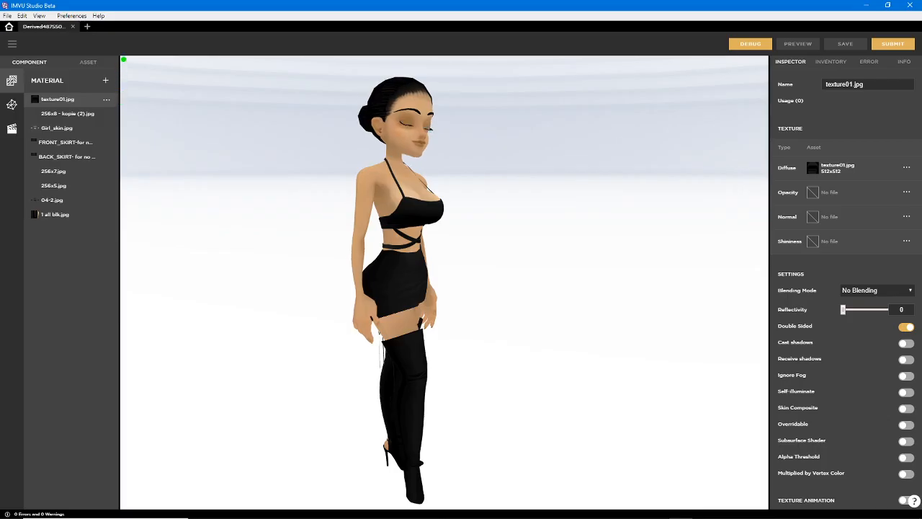
Mark the material list with a green pen bracket ending in two arrows and clear the strokes
{"action": "left_click_drag", "start_coordinate": [123, 59], "coordinate": [133, 264]}
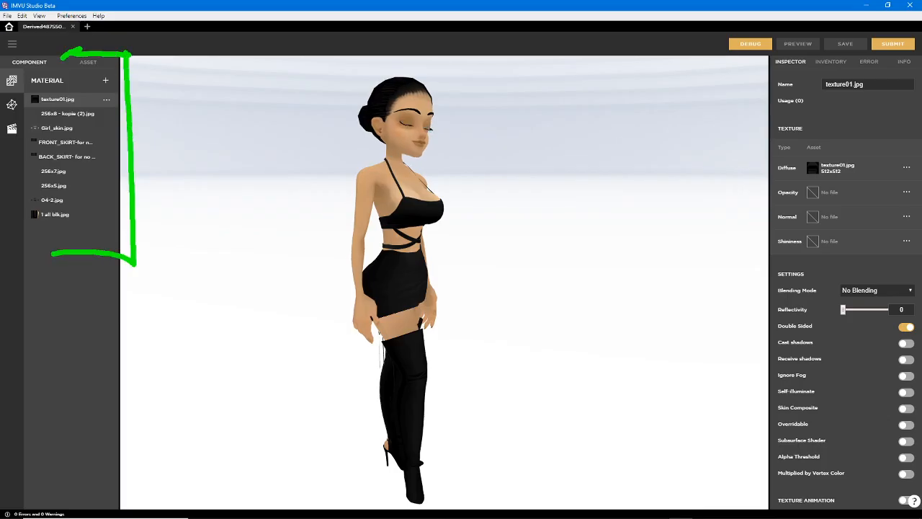
{"action": "left_click_drag", "start_coordinate": [61, 55], "coordinate": [80, 65]}
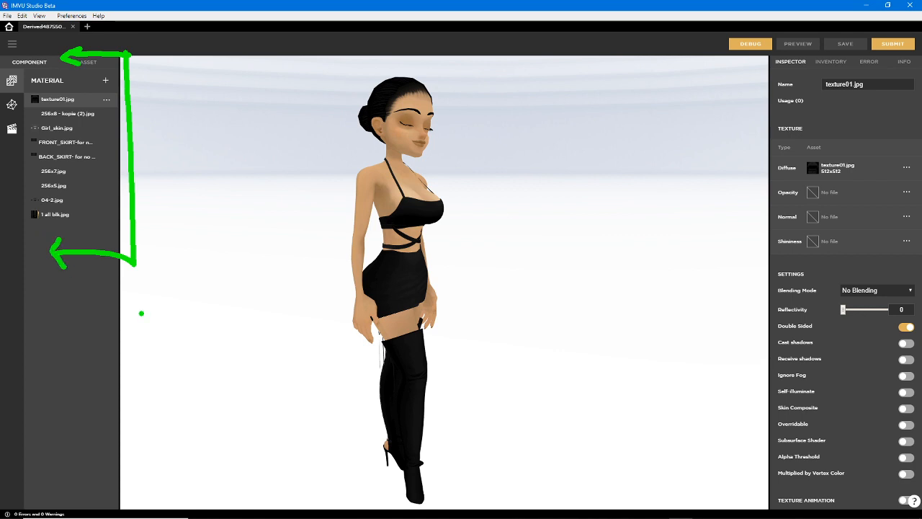
{"action": "key", "text": "Escape"}
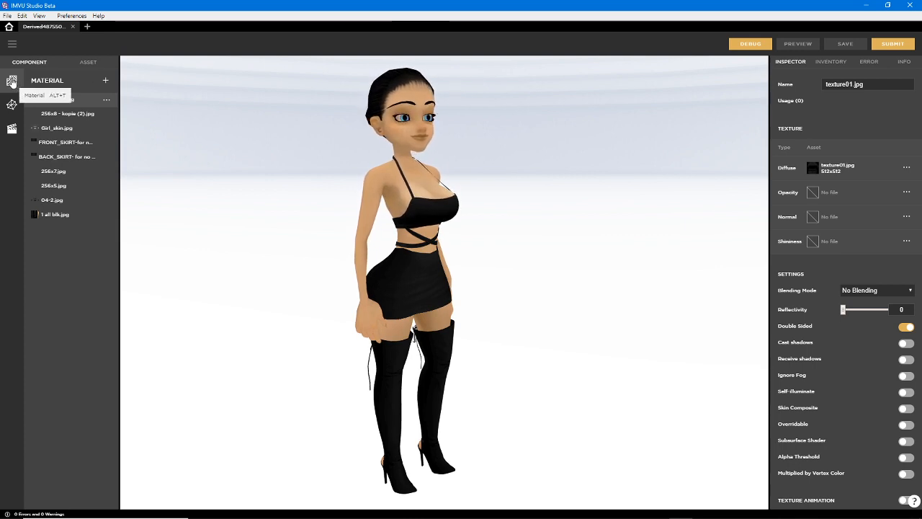
Look at the product's mesh and action components and return to its materials
{"action": "left_click", "coordinate": [11, 105]}
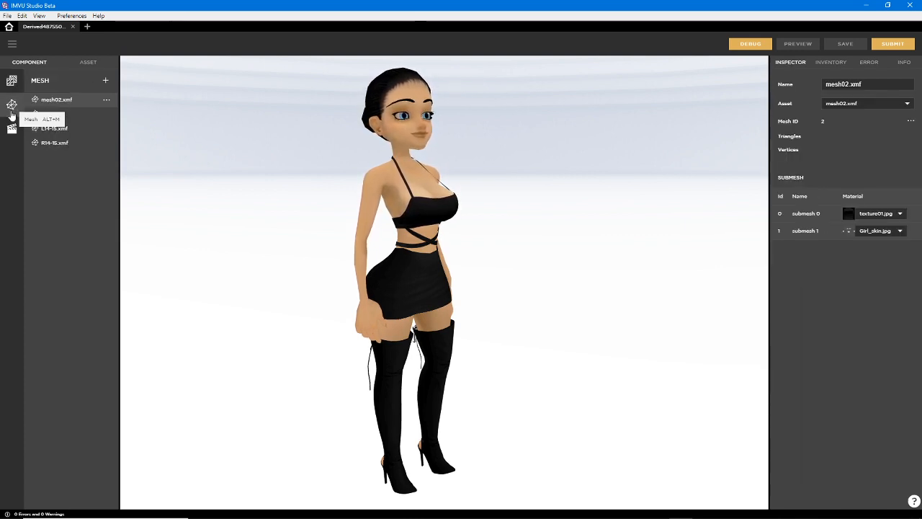
{"action": "left_click", "coordinate": [11, 130]}
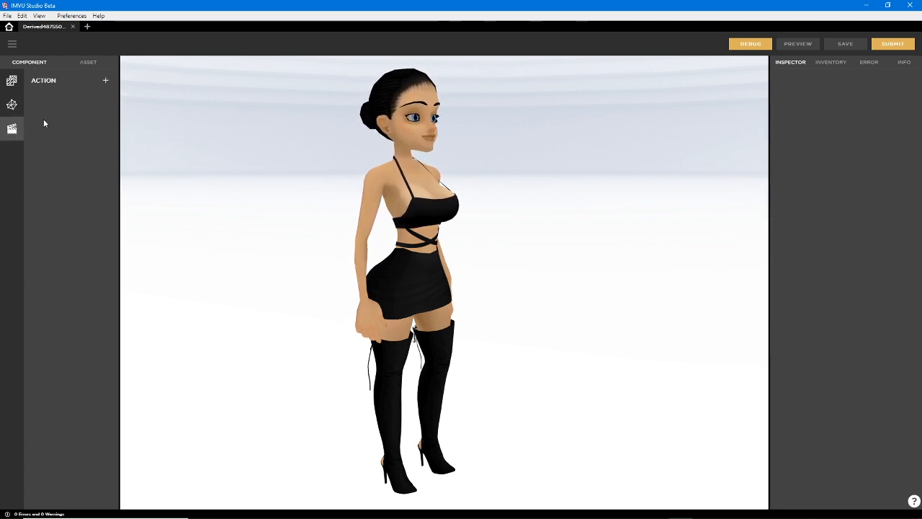
{"action": "left_click", "coordinate": [12, 80]}
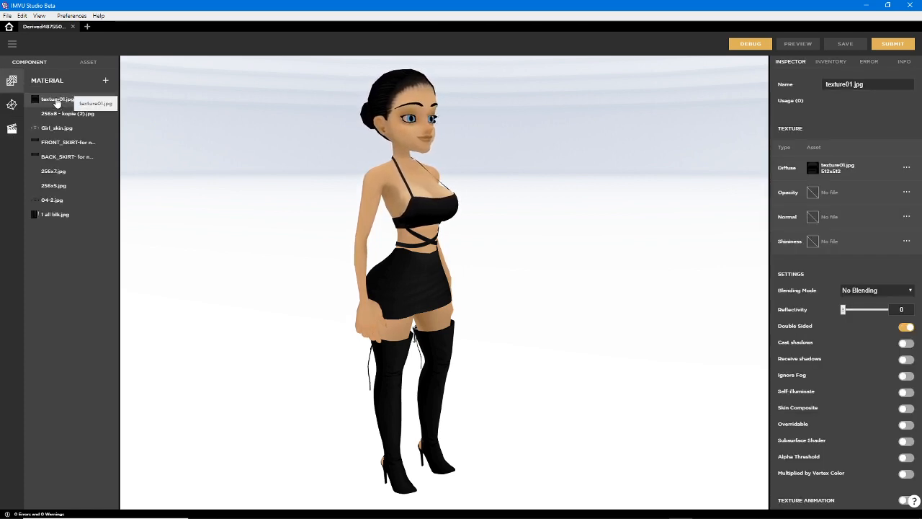
Look through the properties of the materials from 256x8 - kopie (2).jpg to 256x7.jpg and reselect texture01.jpg
{"action": "left_click", "coordinate": [62, 114]}
{"action": "left_click", "coordinate": [60, 127]}
{"action": "left_click", "coordinate": [59, 142]}
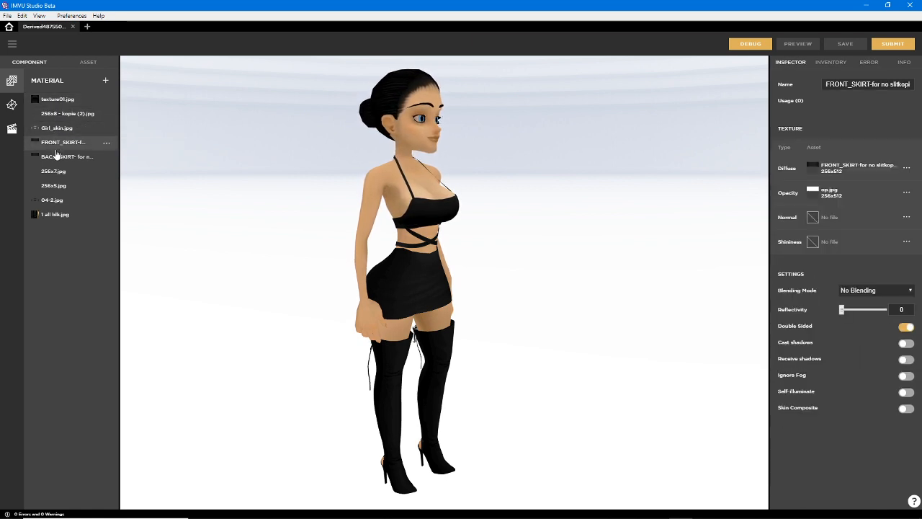
{"action": "left_click", "coordinate": [57, 156]}
{"action": "left_click", "coordinate": [54, 172]}
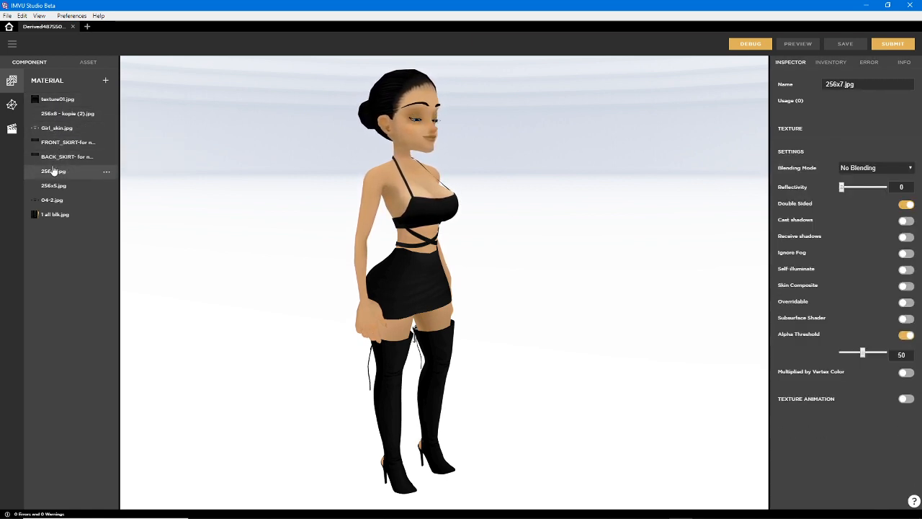
{"action": "left_click", "coordinate": [54, 99]}
{"action": "left_click", "coordinate": [57, 114]}
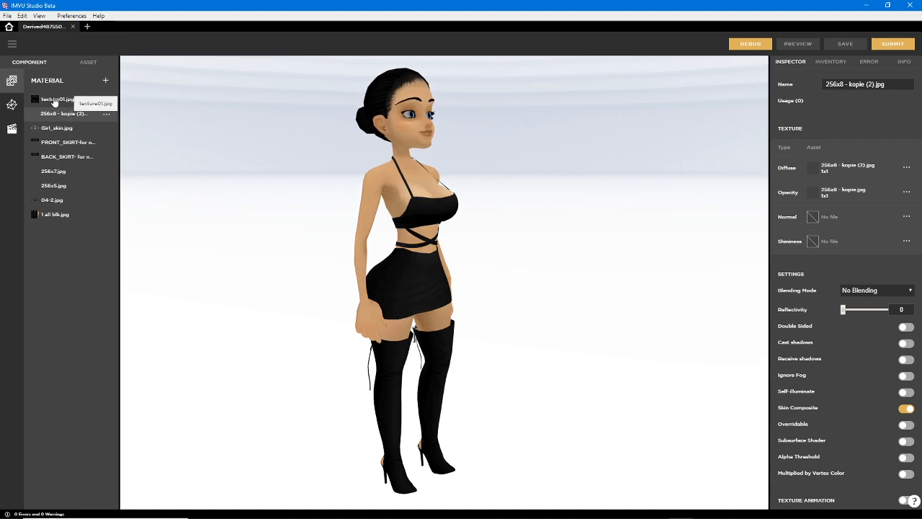
{"action": "left_click", "coordinate": [54, 99]}
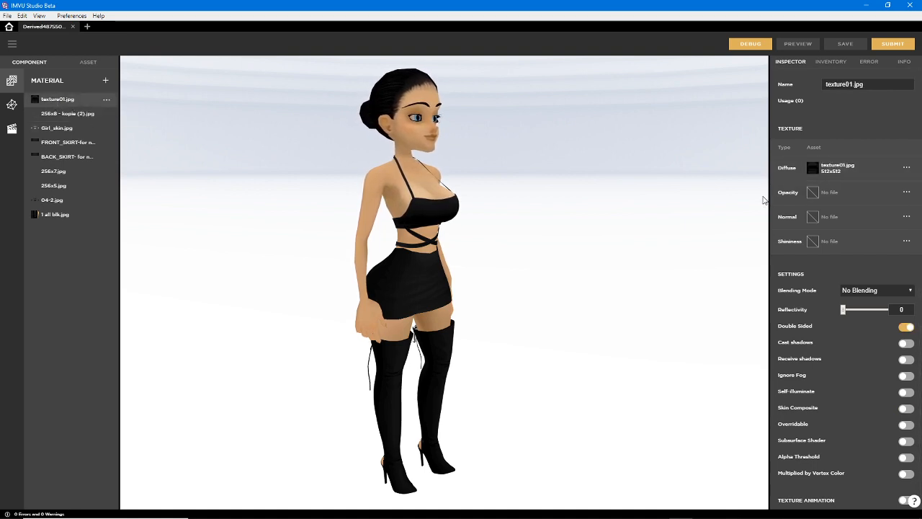
Mark texture01.jpg's properties and its Diffuse, Opacity, Normal and Shininess textures with green pen lines and clear the strokes
{"action": "left_click_drag", "start_coordinate": [755, 113], "coordinate": [756, 348]}
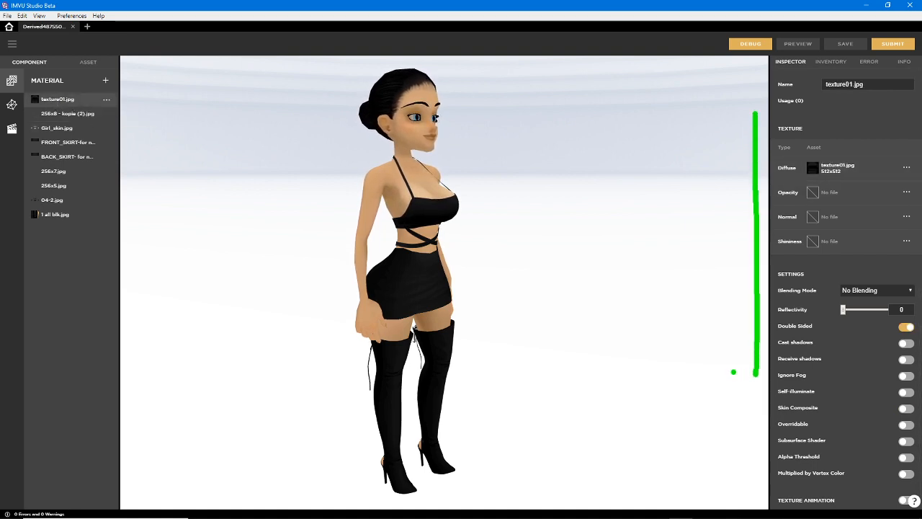
{"action": "left_click_drag", "start_coordinate": [824, 358], "coordinate": [793, 402]}
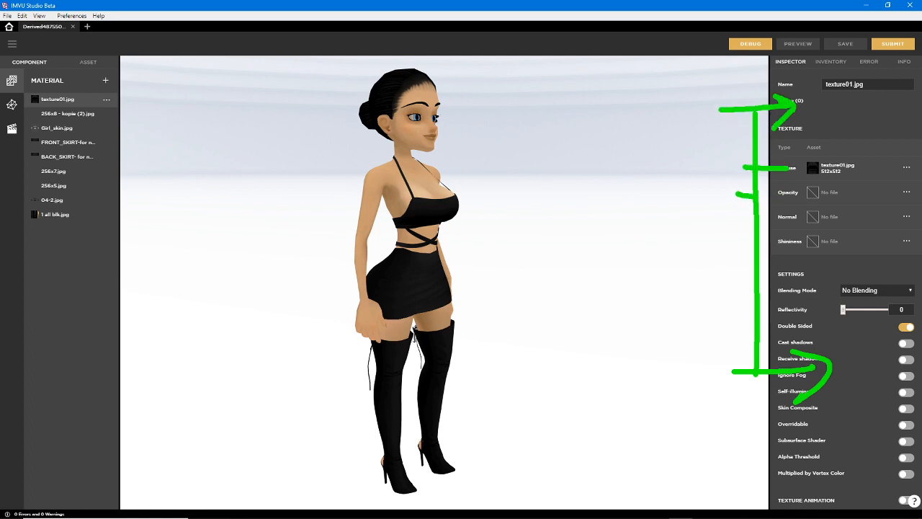
{"action": "left_click_drag", "start_coordinate": [757, 194], "coordinate": [778, 193]}
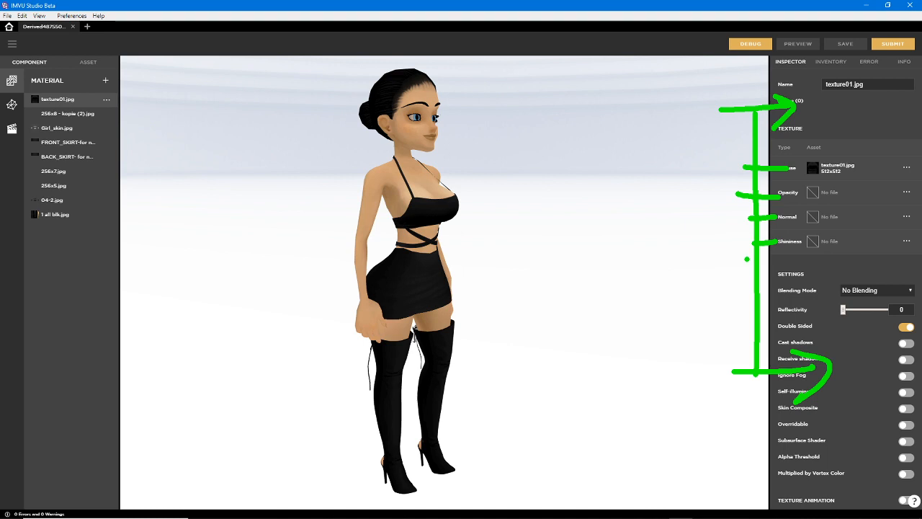
{"action": "key", "text": "Escape"}
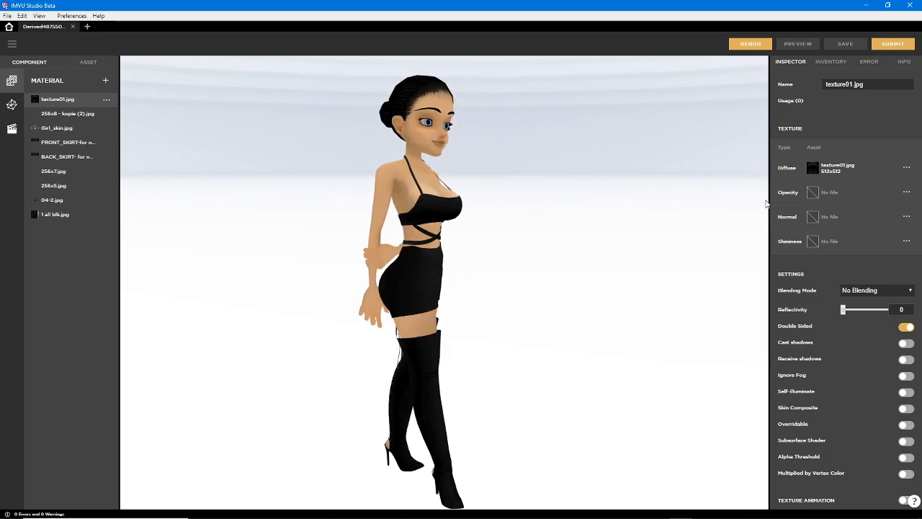
Examine the textures and settings of each material from 256x8 - kopie (2).jpg through 1 all blk.jpg
{"action": "left_click", "coordinate": [60, 117]}
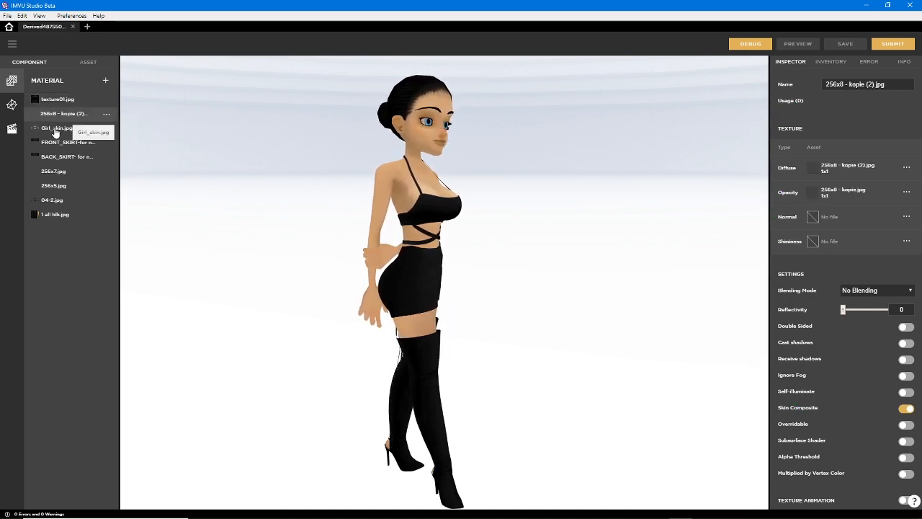
{"action": "left_click", "coordinate": [59, 129]}
{"action": "left_click", "coordinate": [60, 143]}
{"action": "left_click", "coordinate": [59, 159]}
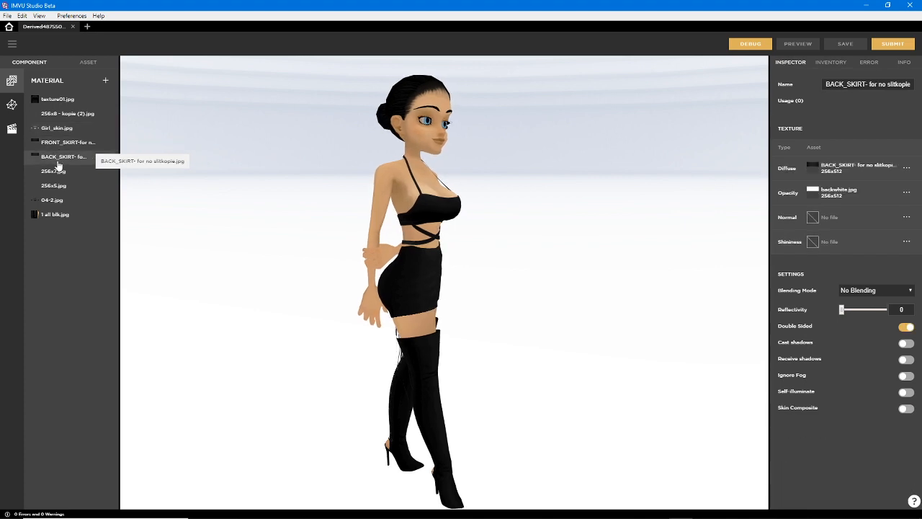
{"action": "left_click", "coordinate": [54, 171]}
{"action": "left_click", "coordinate": [52, 186]}
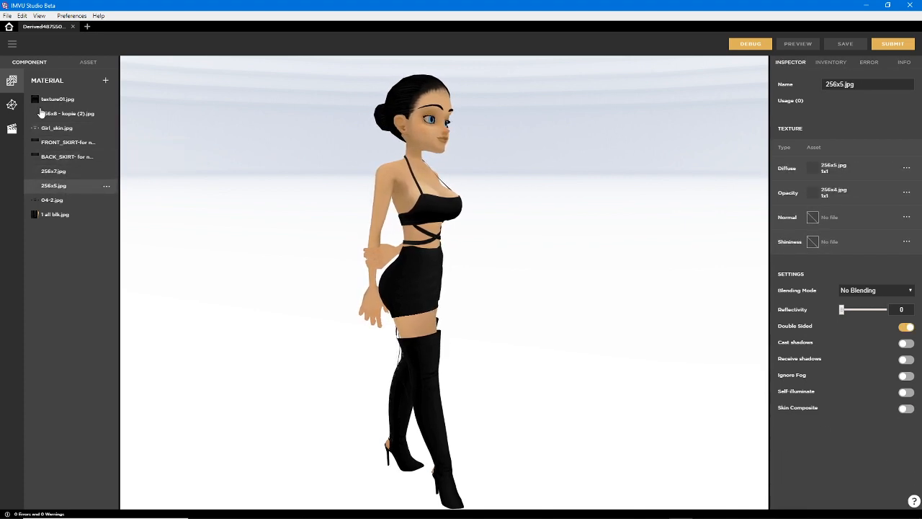
{"action": "left_click", "coordinate": [52, 201]}
{"action": "left_click", "coordinate": [52, 216]}
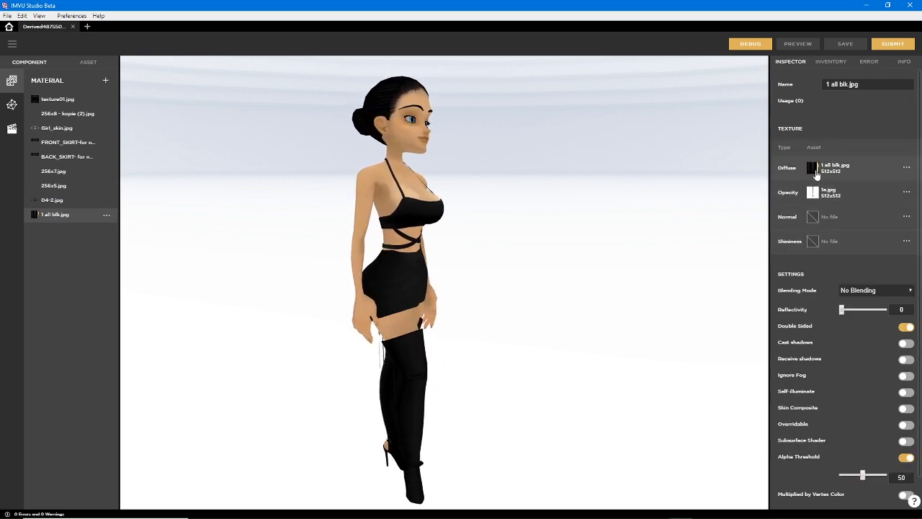
Examine the submeshes of mesh02.xmf, 8-12.xmf, L14-15.xmf and R14-15.xmf, and show the product's actions
{"action": "left_click", "coordinate": [11, 105]}
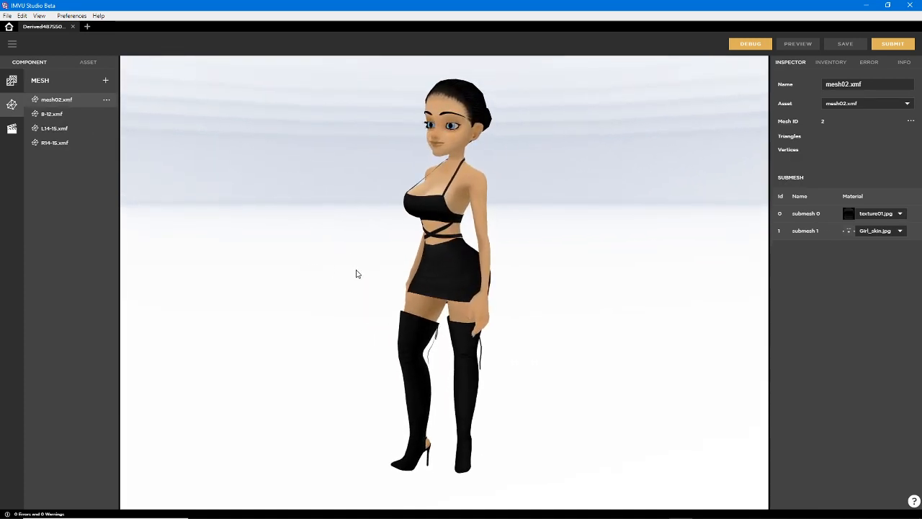
{"action": "left_click", "coordinate": [57, 115]}
{"action": "left_click", "coordinate": [57, 129]}
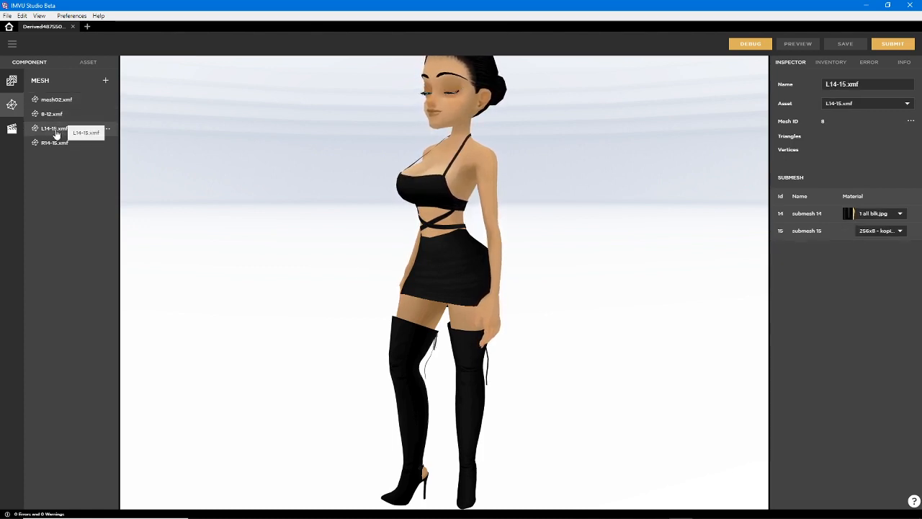
{"action": "left_click", "coordinate": [54, 142]}
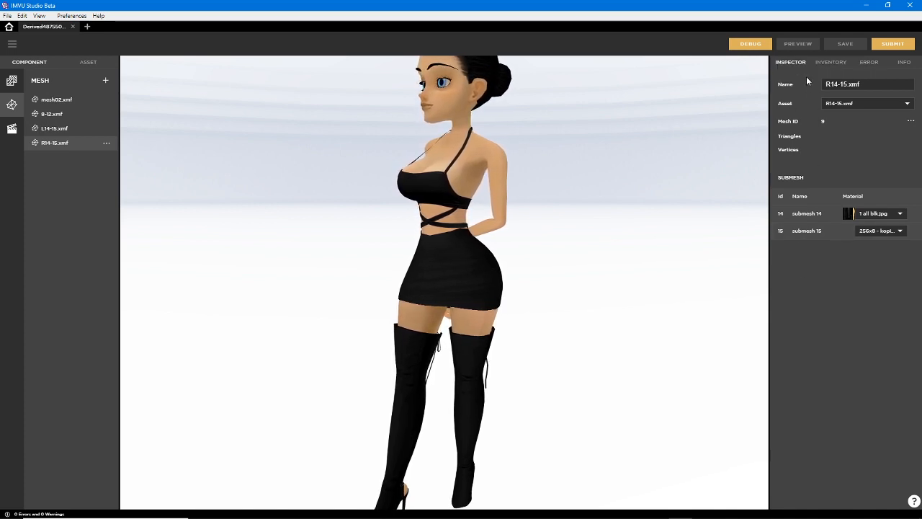
{"action": "left_click", "coordinate": [10, 128]}
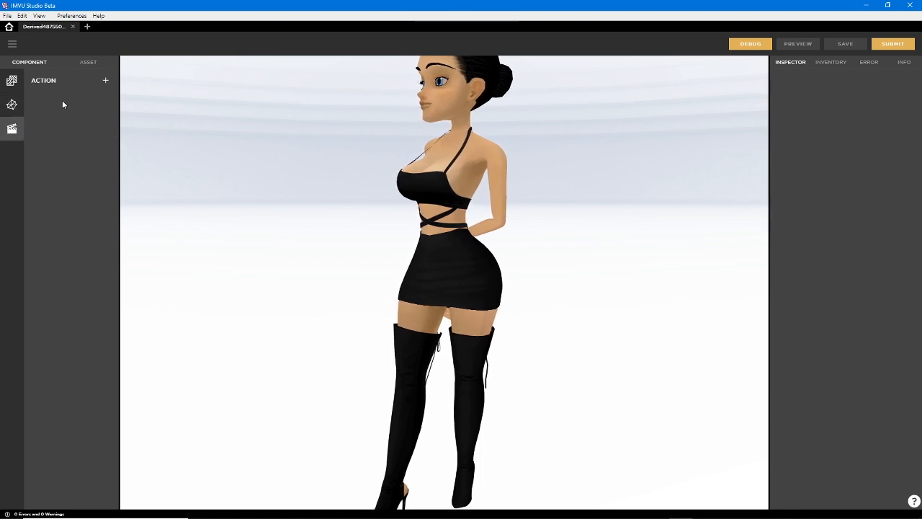
Compare the product's material and mesh components with its asset list, and mark the asset list area with green pen strokes
{"action": "left_click", "coordinate": [11, 81]}
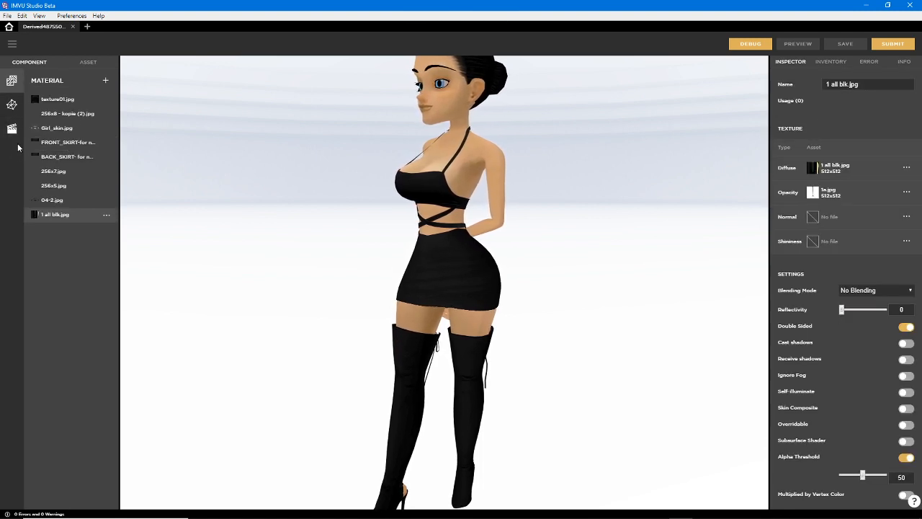
{"action": "left_click", "coordinate": [86, 62]}
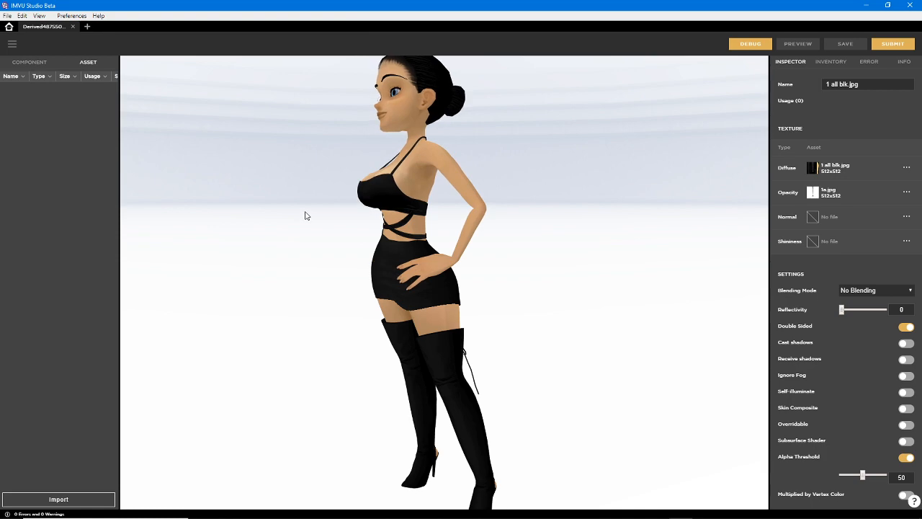
{"action": "left_click_drag", "start_coordinate": [296, 218], "coordinate": [327, 240]}
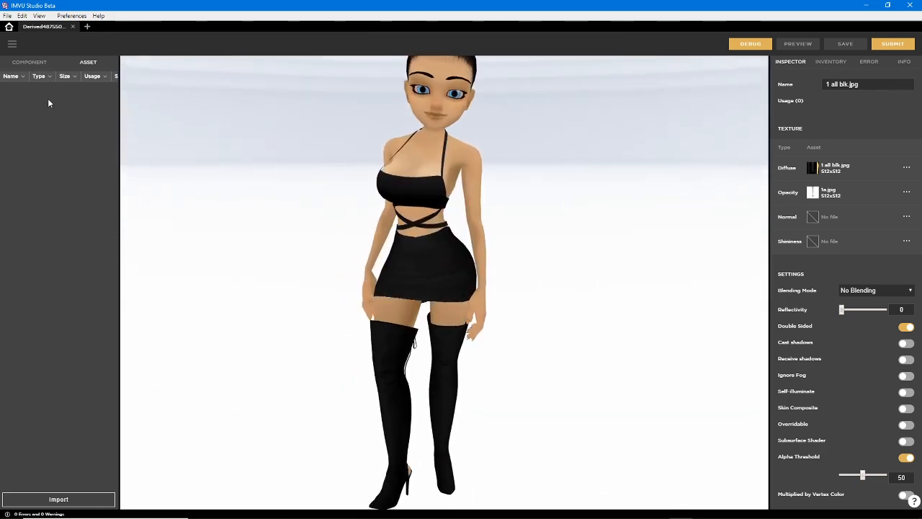
{"action": "left_click", "coordinate": [30, 62]}
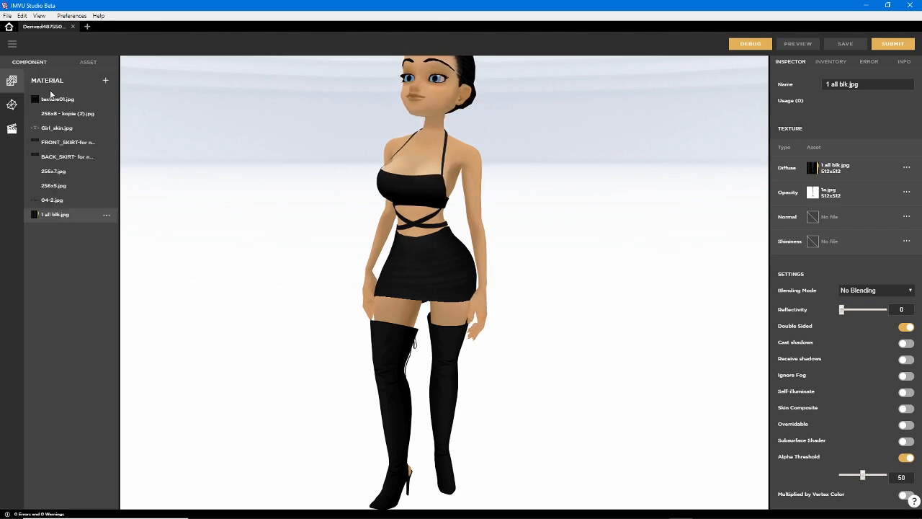
{"action": "left_click", "coordinate": [11, 105]}
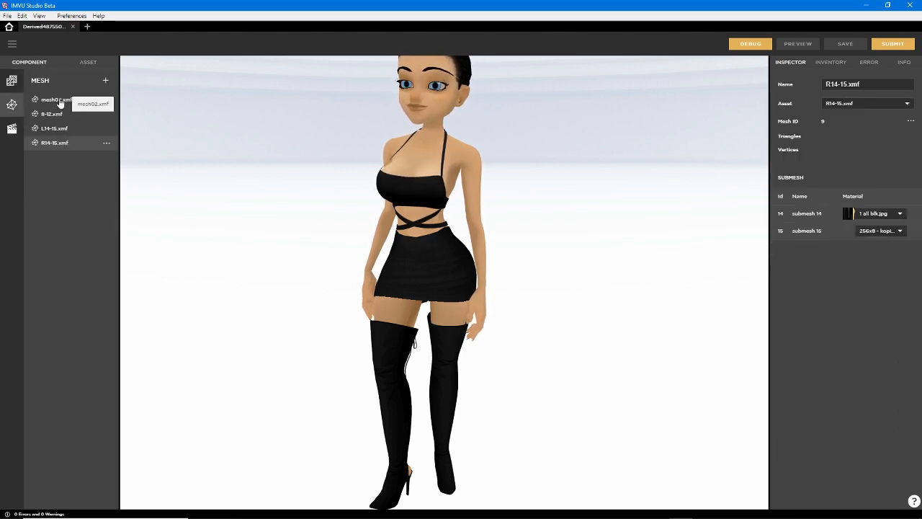
{"action": "left_click", "coordinate": [88, 62]}
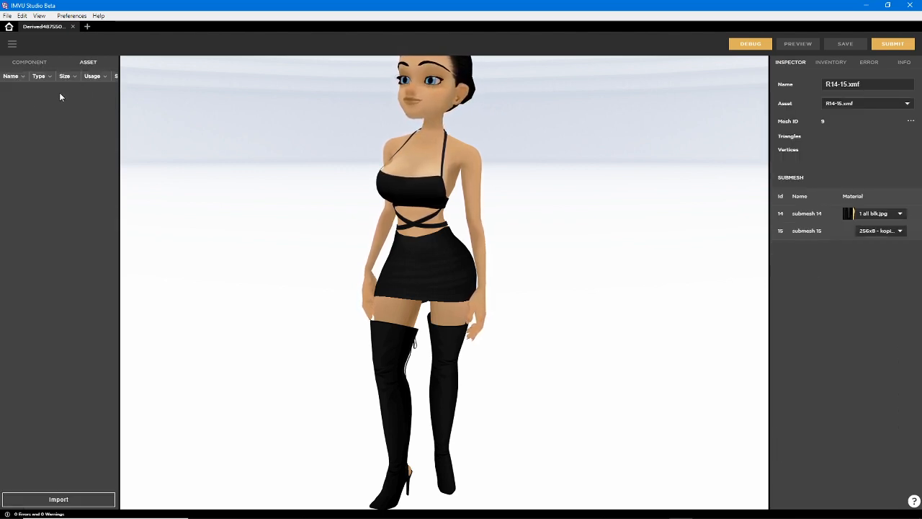
{"action": "left_click_drag", "start_coordinate": [15, 93], "coordinate": [12, 153]}
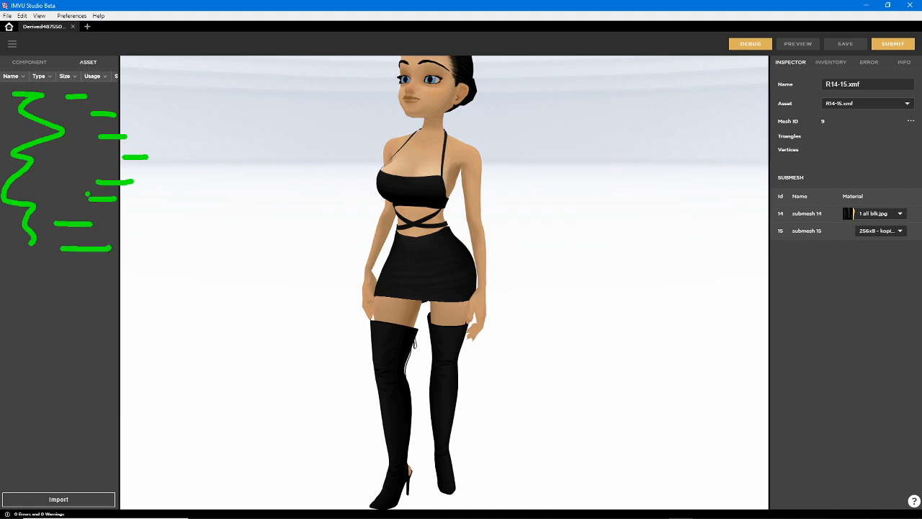
{"action": "left_click", "coordinate": [29, 62]}
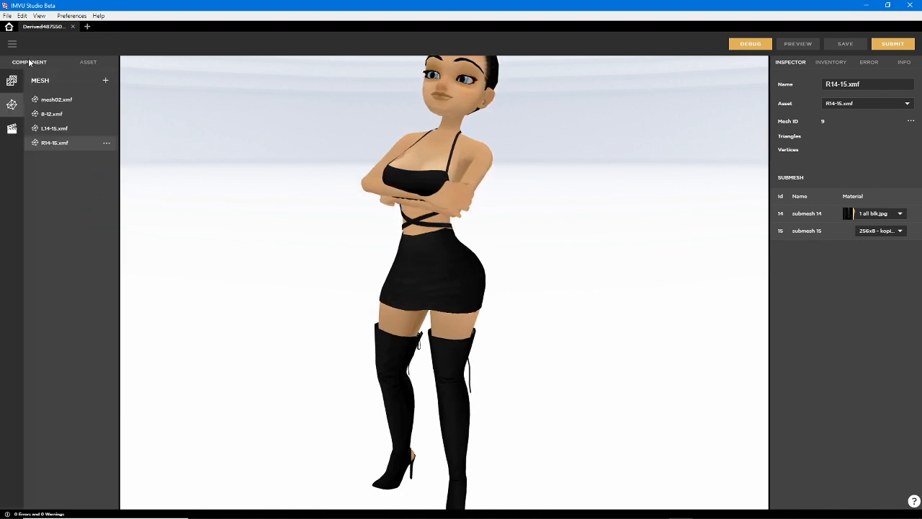
Show the 1 all blk.jpg material's properties, mark its texture and settings sections with green pen lines, and clear the strokes
{"action": "left_click_drag", "start_coordinate": [372, 266], "coordinate": [419, 266]}
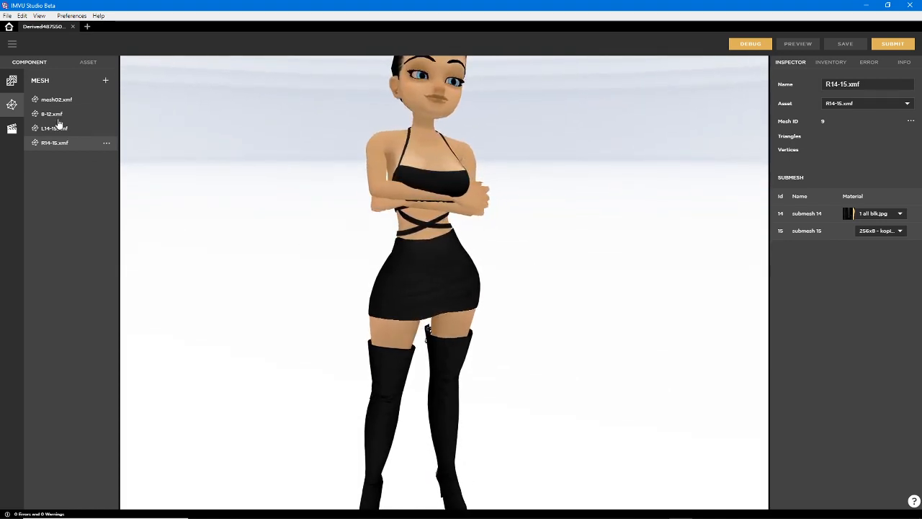
{"action": "left_click", "coordinate": [12, 82]}
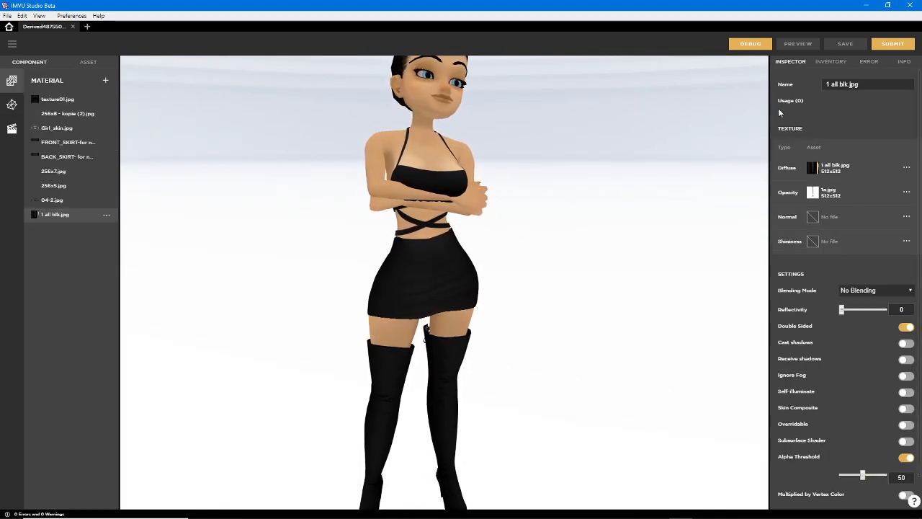
{"action": "key", "text": "ctrl+2"}
{"action": "left_click_drag", "start_coordinate": [763, 103], "coordinate": [763, 357]}
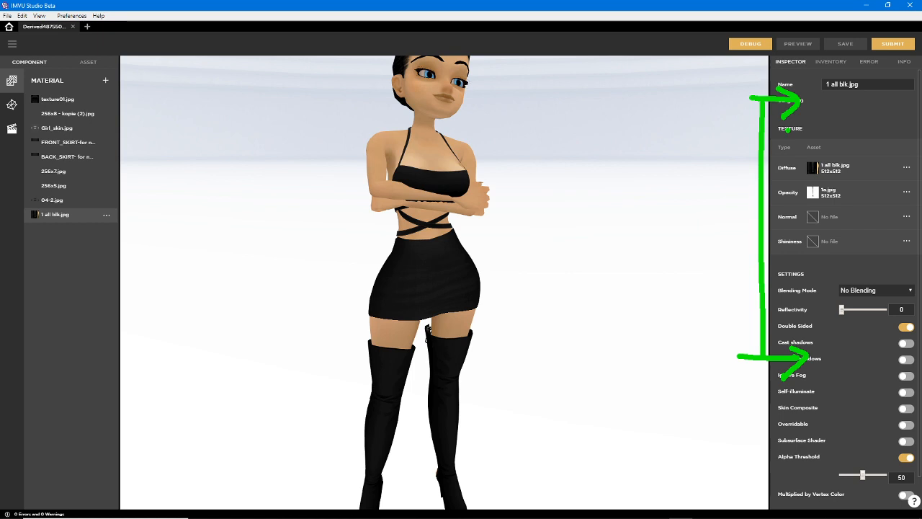
{"action": "key", "text": "Escape"}
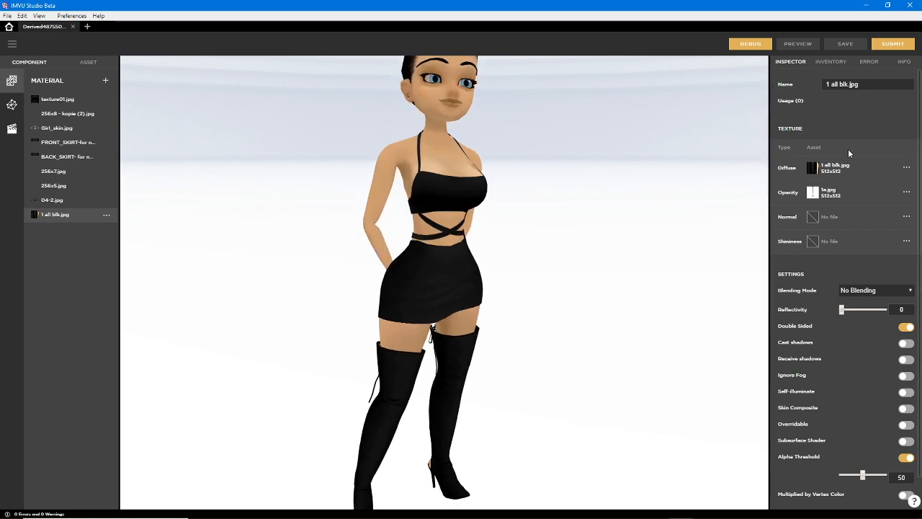
{"action": "key", "text": "ctrl+2"}
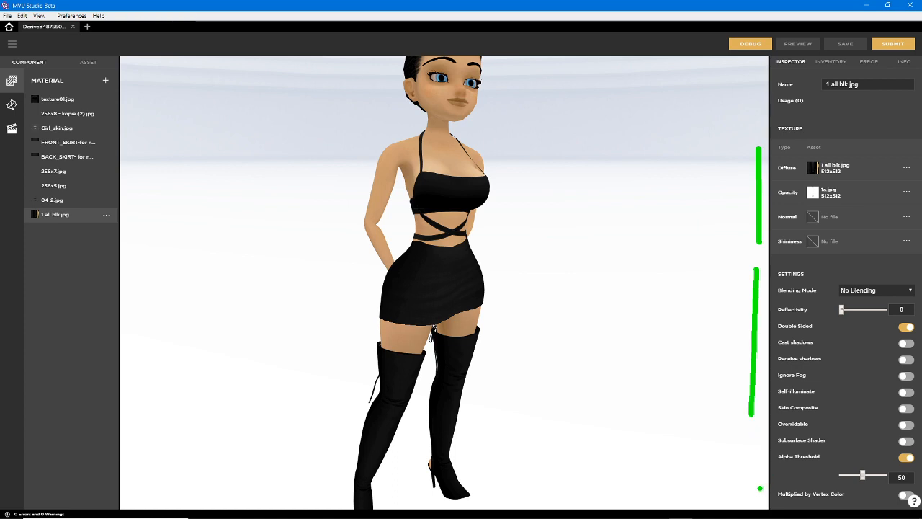
{"action": "left_click_drag", "start_coordinate": [759, 488], "coordinate": [760, 507]}
{"action": "key", "text": "Escape"}
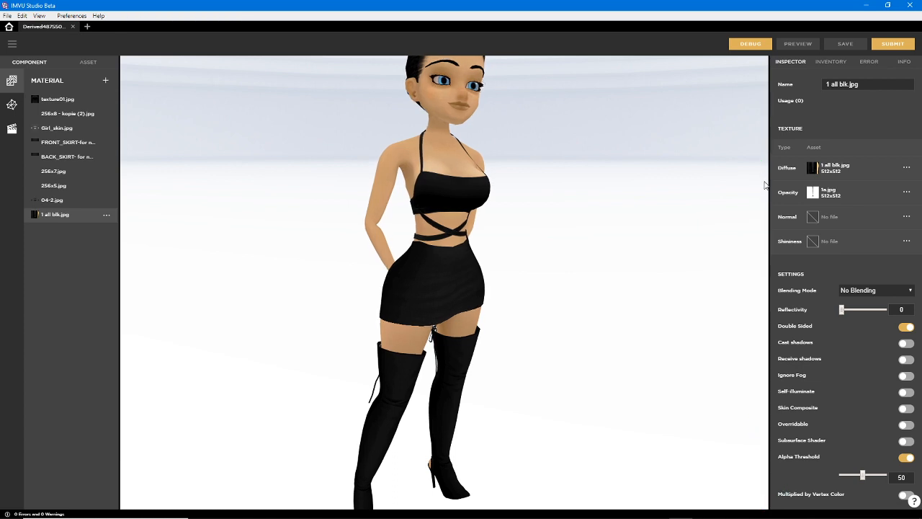
Turn on Texture Animation for the 1 all blk.jpg material and look through its animation settings
{"action": "scroll", "coordinate": [841, 392], "scroll_direction": "down", "scroll_amount": 1}
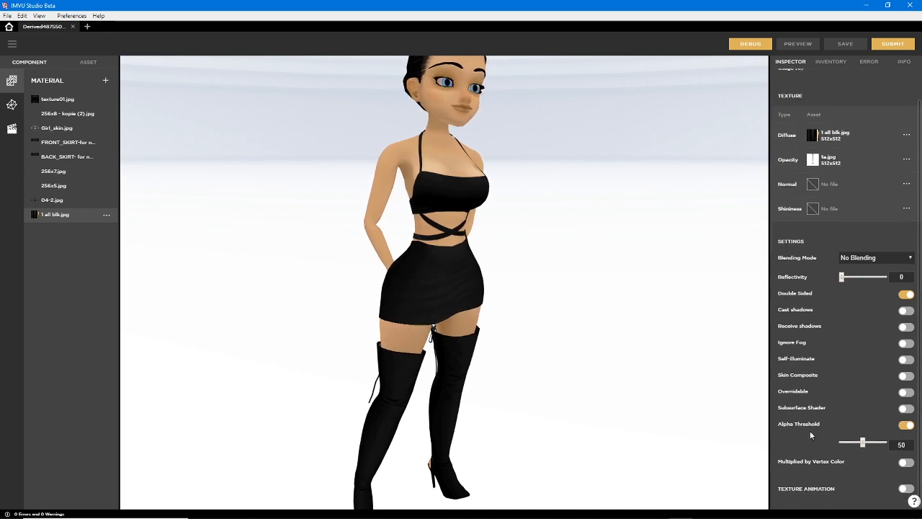
{"action": "left_click", "coordinate": [906, 489]}
{"action": "scroll", "coordinate": [850, 456], "scroll_direction": "down", "scroll_amount": 4}
{"action": "scroll", "coordinate": [836, 371], "scroll_direction": "up", "scroll_amount": 5}
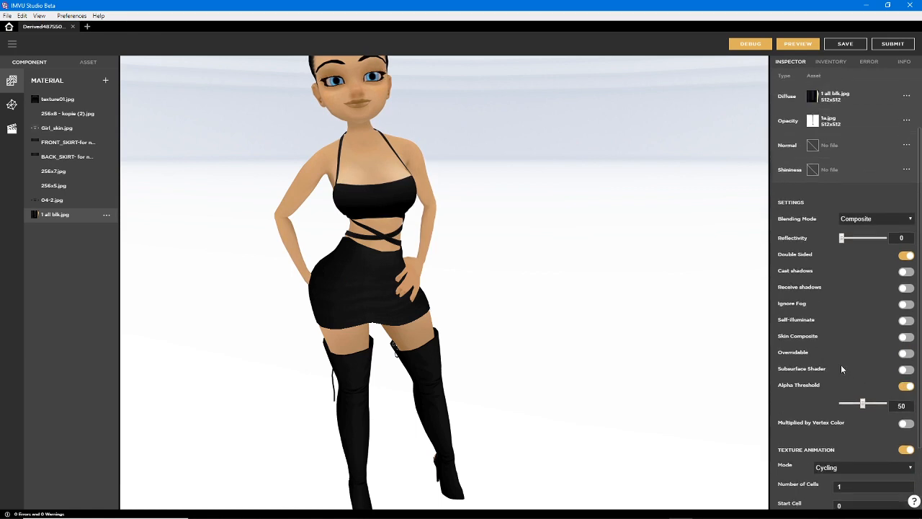
{"action": "scroll", "coordinate": [867, 395], "scroll_direction": "down", "scroll_amount": 4}
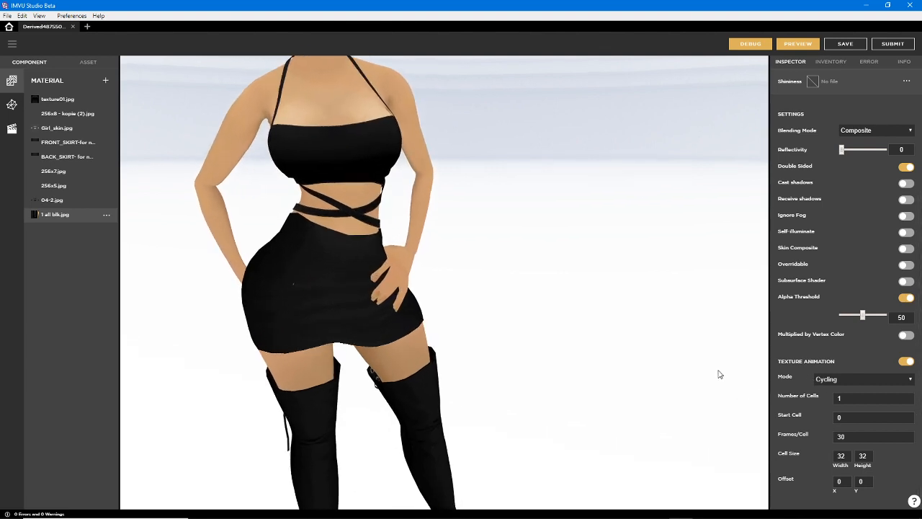
{"action": "scroll", "coordinate": [862, 315], "scroll_direction": "up", "scroll_amount": 3}
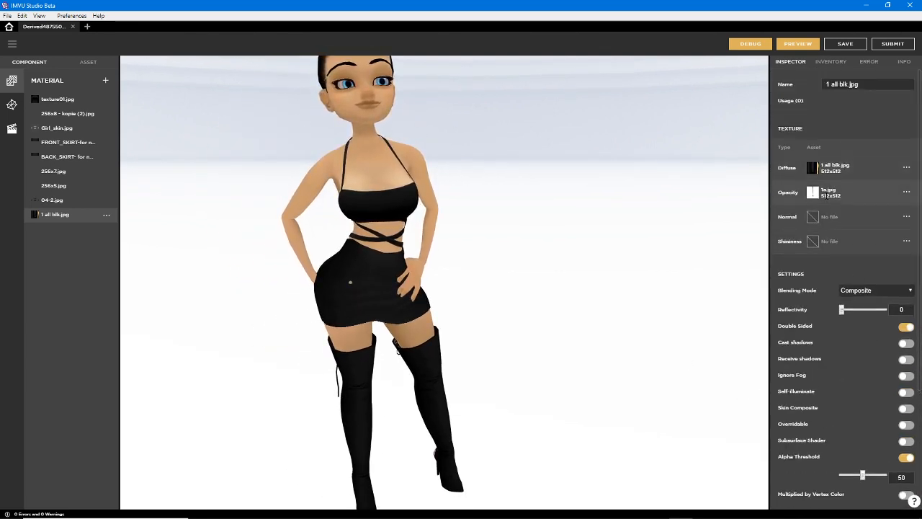
Show the inventory, open its filters, and switch the smart filter to In Use and back to All
{"action": "left_click", "coordinate": [830, 62]}
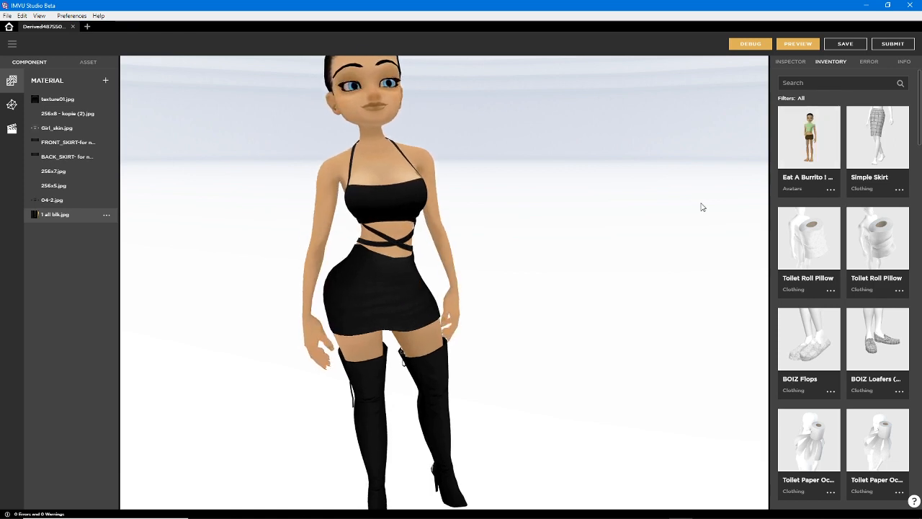
{"action": "left_click_drag", "start_coordinate": [392, 326], "coordinate": [461, 234]}
{"action": "scroll", "coordinate": [417, 306], "scroll_direction": "down", "scroll_amount": 3}
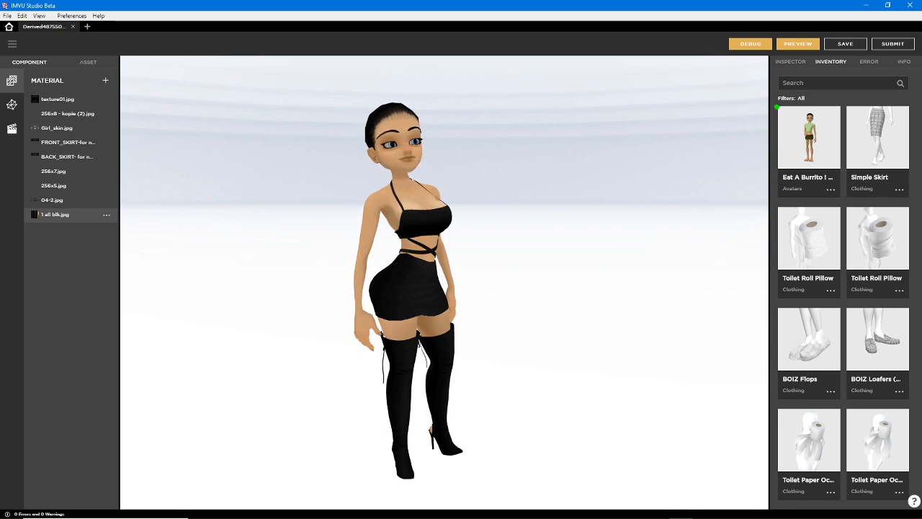
{"action": "left_click_drag", "start_coordinate": [798, 107], "coordinate": [819, 107]}
{"action": "left_click", "coordinate": [801, 99]}
{"action": "left_click_drag", "start_coordinate": [702, 100], "coordinate": [674, 107]}
{"action": "left_click", "coordinate": [707, 152]}
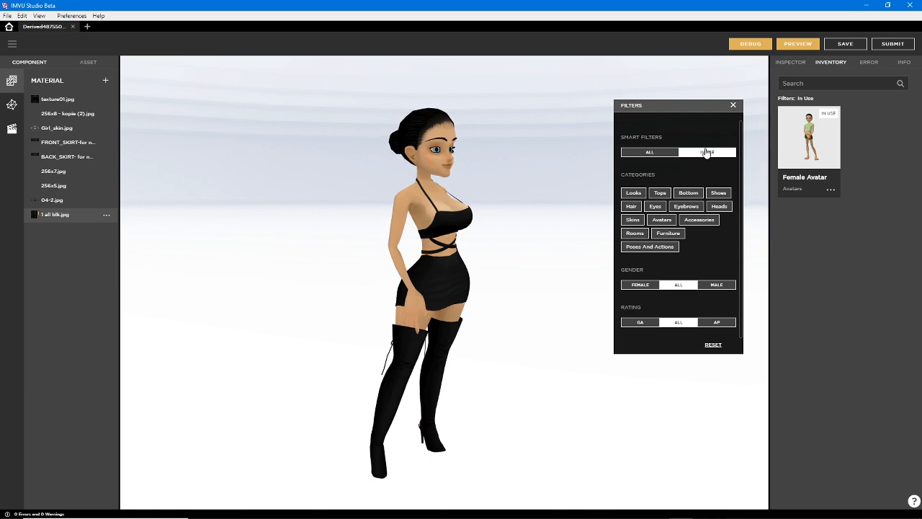
{"action": "left_click", "coordinate": [648, 153]}
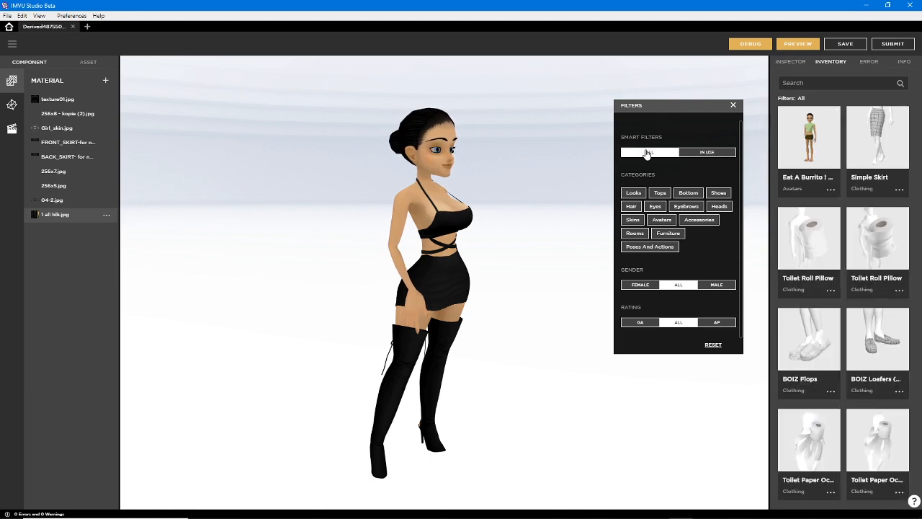
Try the inventory's Looks, Furniture and In Use filters, leave All with Looks selected, and close the filters
{"action": "left_click", "coordinate": [636, 194]}
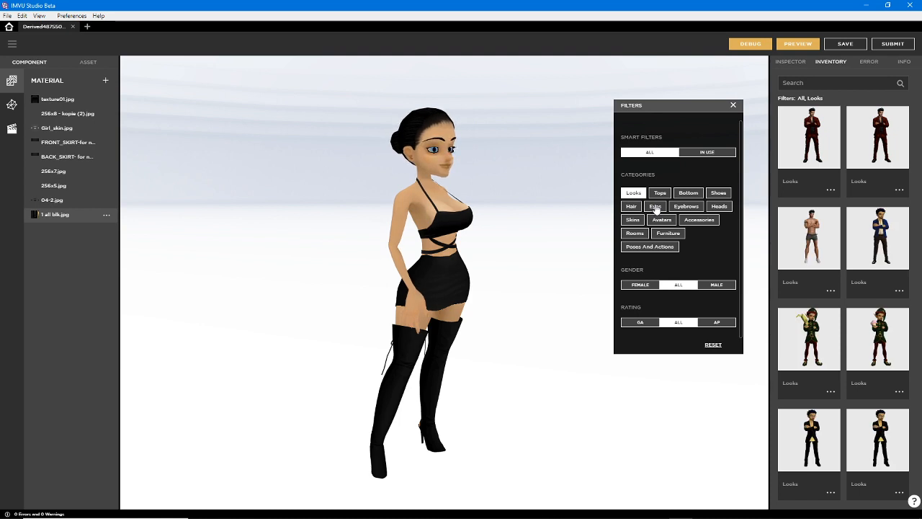
{"action": "left_click", "coordinate": [665, 233]}
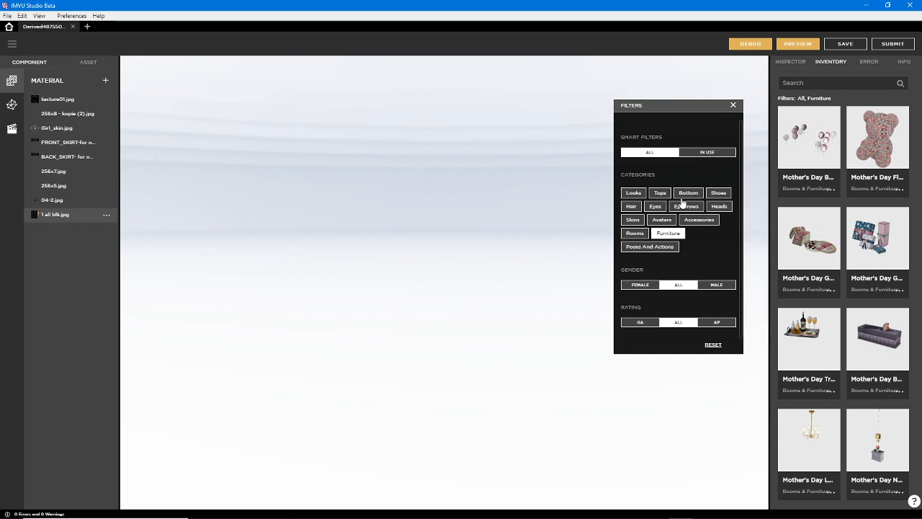
{"action": "left_click", "coordinate": [663, 229]}
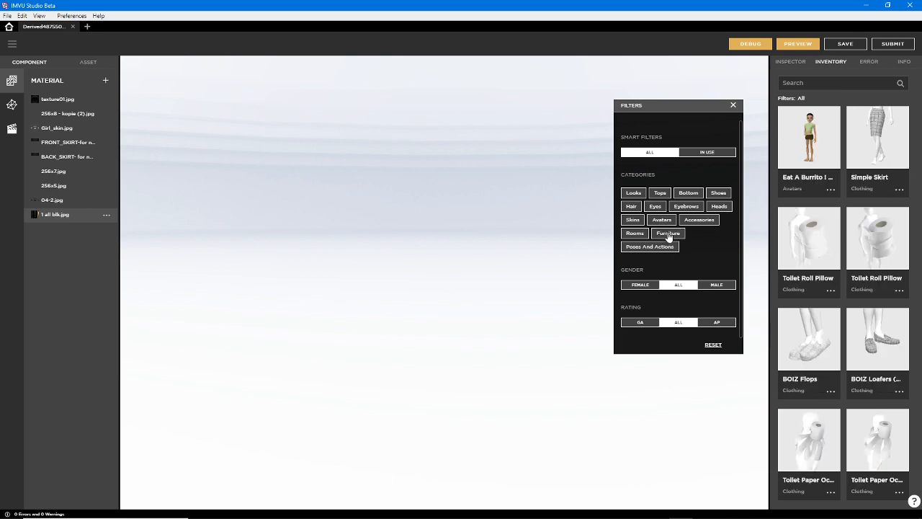
{"action": "left_click", "coordinate": [678, 237]}
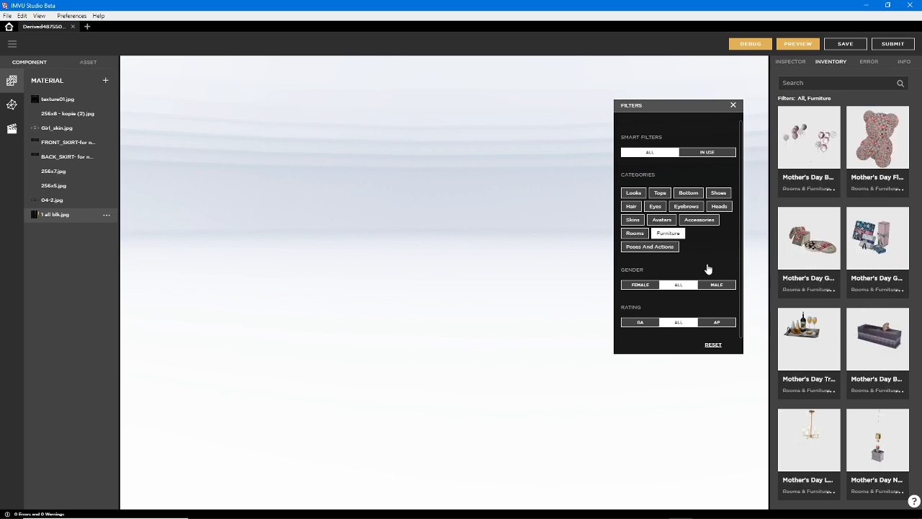
{"action": "left_click", "coordinate": [706, 153]}
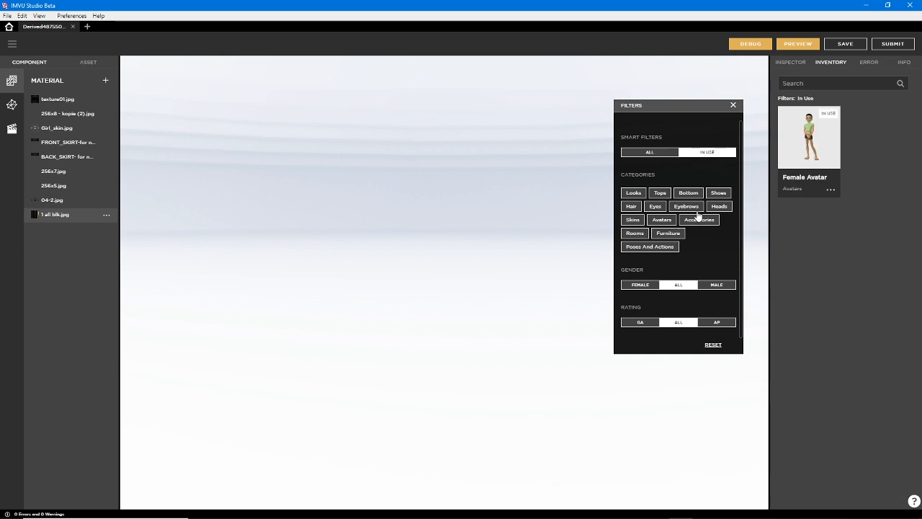
{"action": "left_click", "coordinate": [633, 193]}
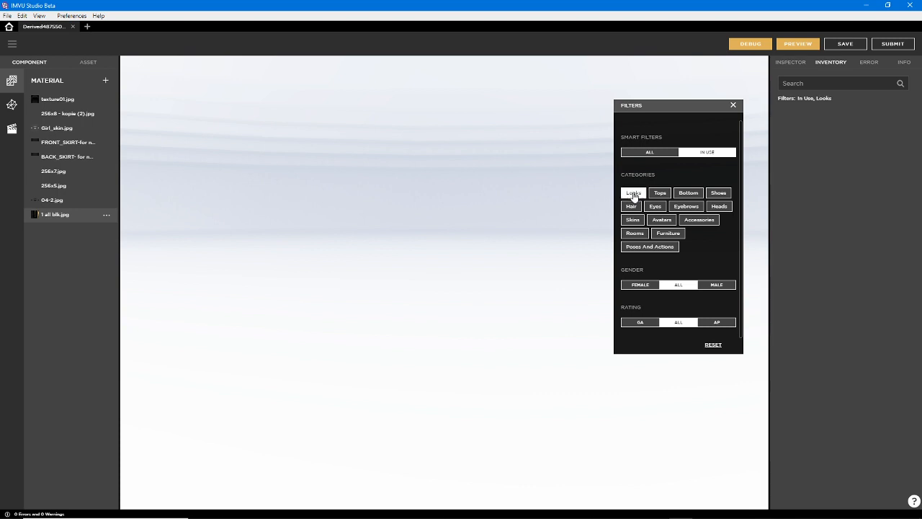
{"action": "left_click", "coordinate": [651, 152]}
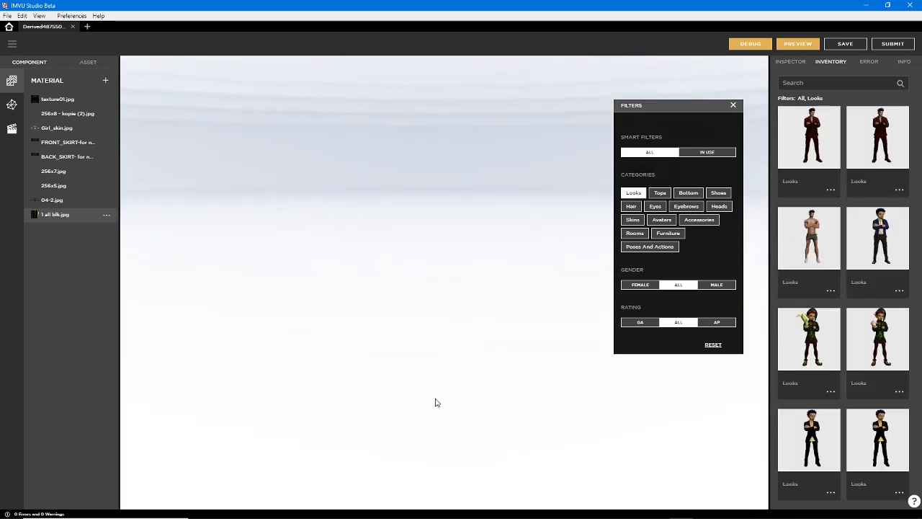
{"action": "left_click_drag", "start_coordinate": [573, 448], "coordinate": [461, 71]}
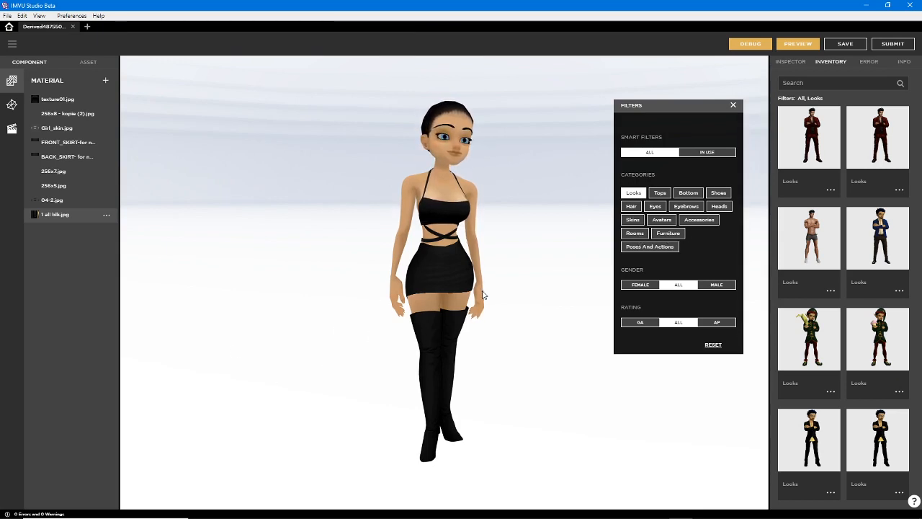
{"action": "left_click", "coordinate": [734, 105]}
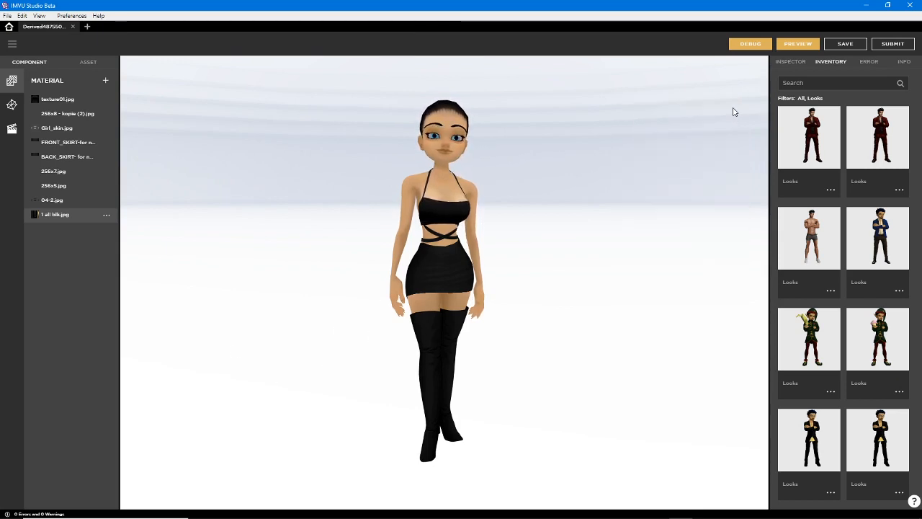
Open the Diffuse texture window of the 1 all blk.jpg material from the inspector and position it beside the avatar
{"action": "left_click", "coordinate": [789, 62]}
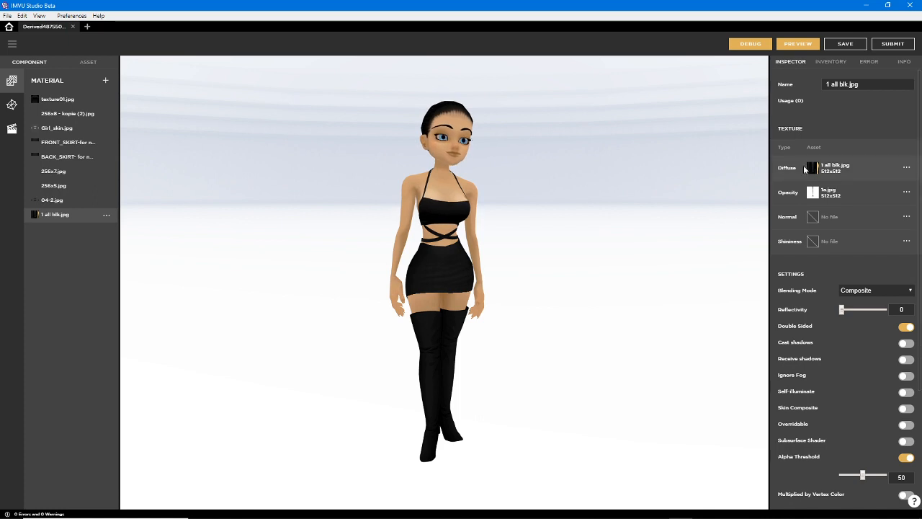
{"action": "mouse_move", "coordinate": [813, 172]}
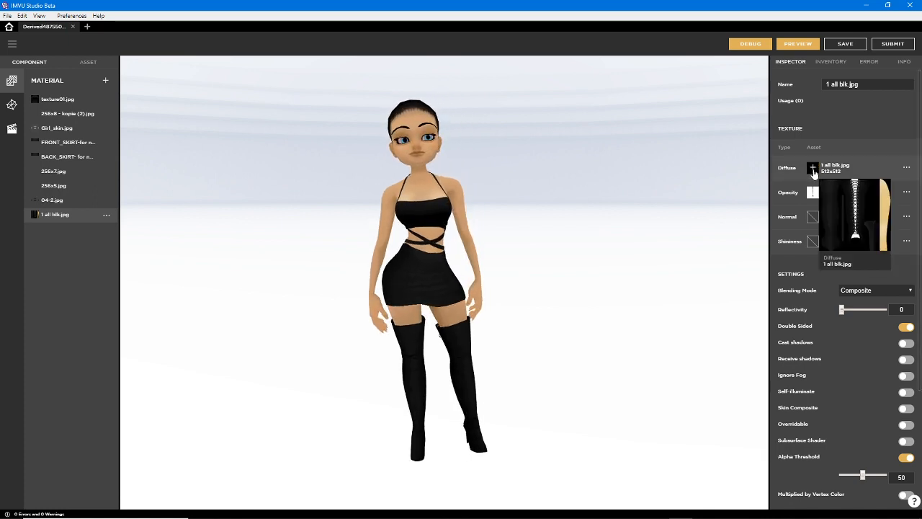
{"action": "left_click", "coordinate": [814, 176]}
{"action": "left_click_drag", "start_coordinate": [696, 171], "coordinate": [623, 140]}
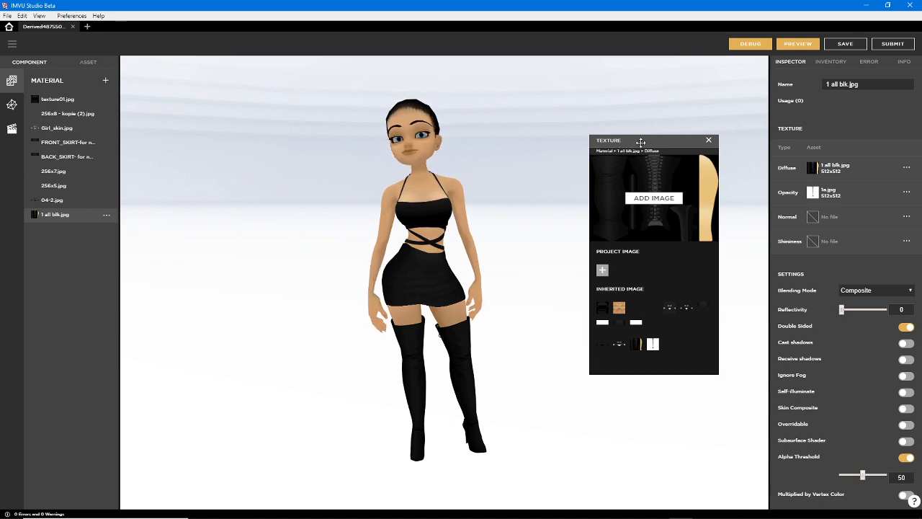
{"action": "left_click_drag", "start_coordinate": [641, 143], "coordinate": [675, 147]}
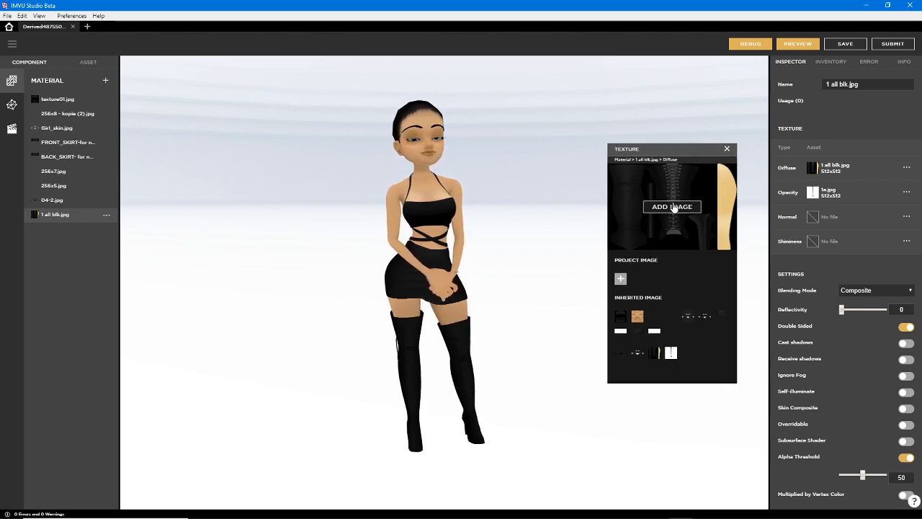
Browse the image files in the Blender 2.8+ folder for the Diffuse texture and leave without importing any
{"action": "left_click", "coordinate": [672, 207]}
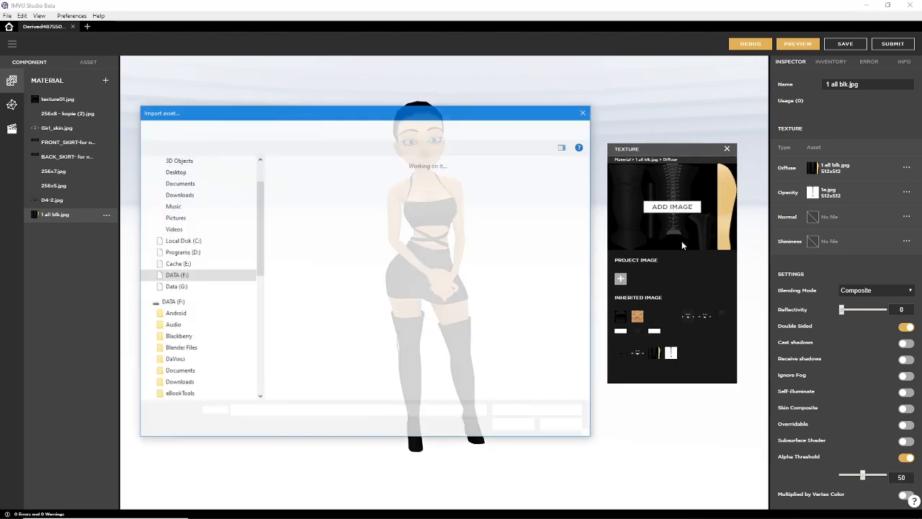
{"action": "scroll", "coordinate": [422, 279], "scroll_direction": "down", "scroll_amount": 15}
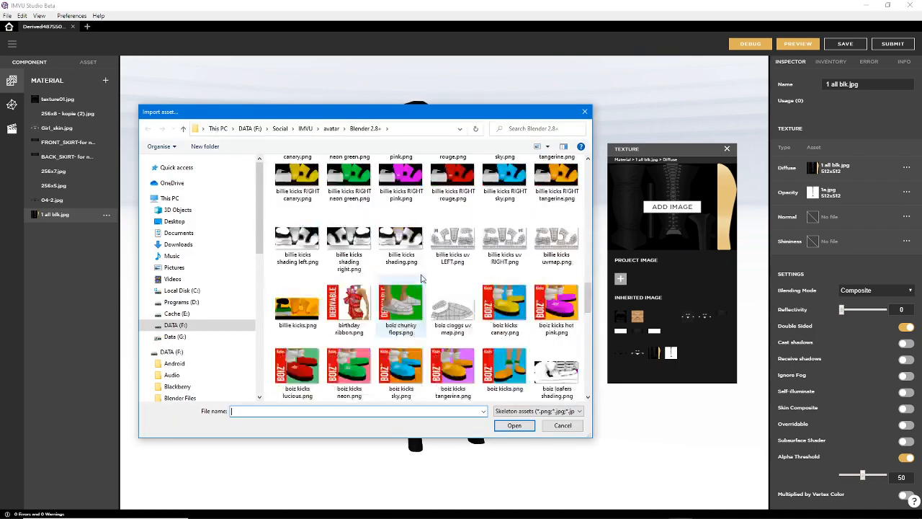
{"action": "scroll", "coordinate": [423, 280], "scroll_direction": "down", "scroll_amount": 10}
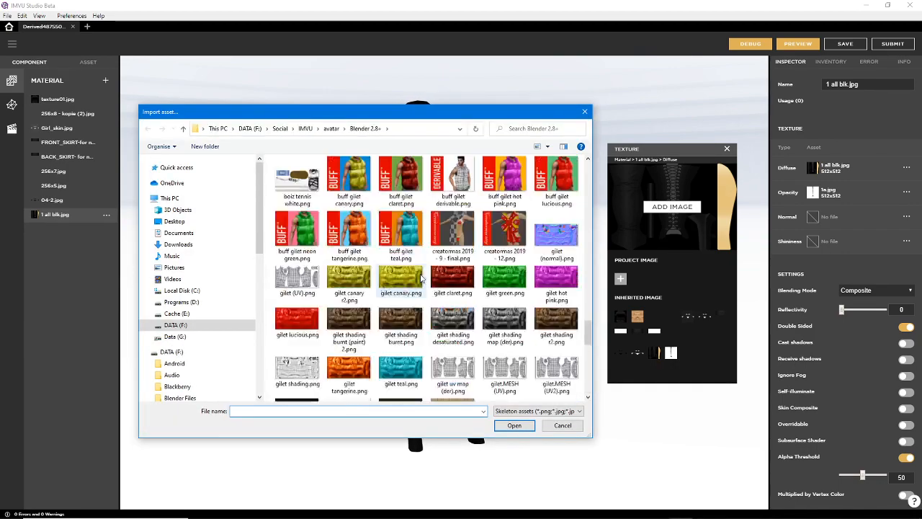
{"action": "scroll", "coordinate": [422, 279], "scroll_direction": "up", "scroll_amount": 15}
{"action": "left_click", "coordinate": [584, 111]}
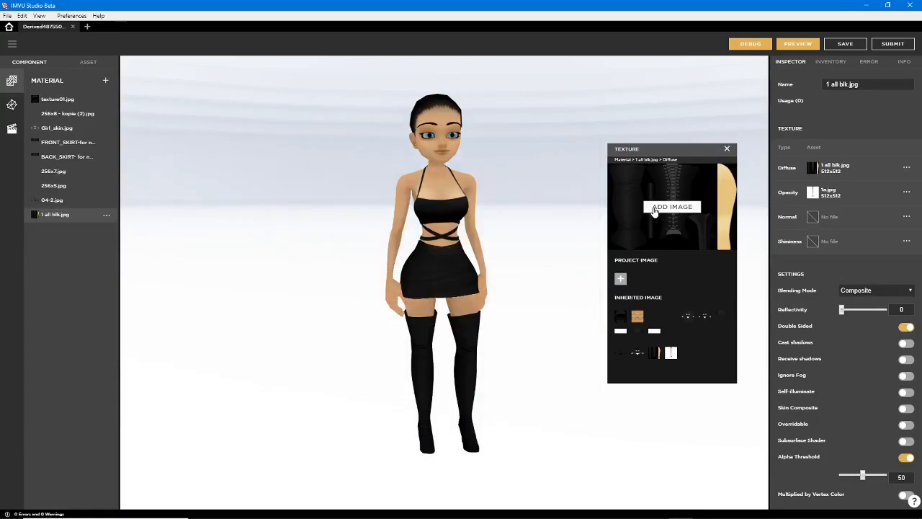
Show the Opacity, Normal and Shininess texture windows of 1 all blk.jpg and arrange them side by side with the Diffuse window
{"action": "left_click_drag", "start_coordinate": [645, 150], "coordinate": [624, 154]}
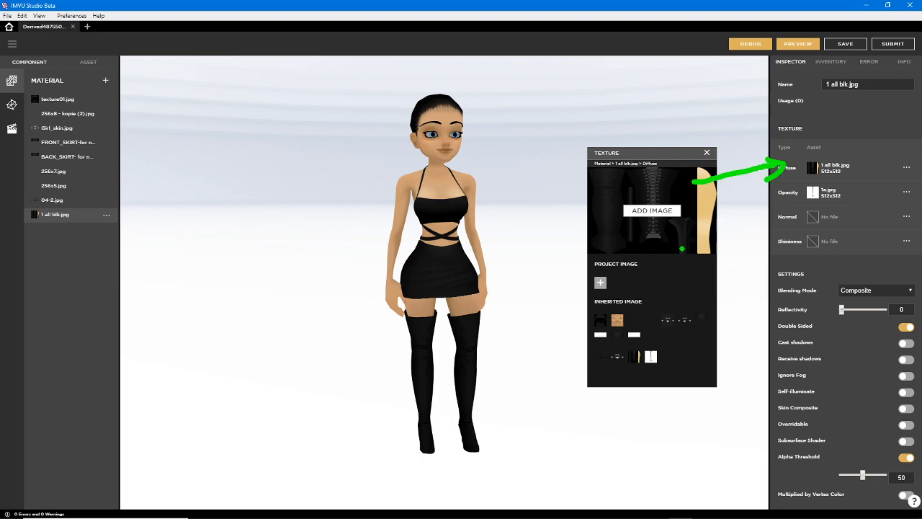
{"action": "left_click", "coordinate": [813, 193]}
{"action": "left_click", "coordinate": [813, 217]}
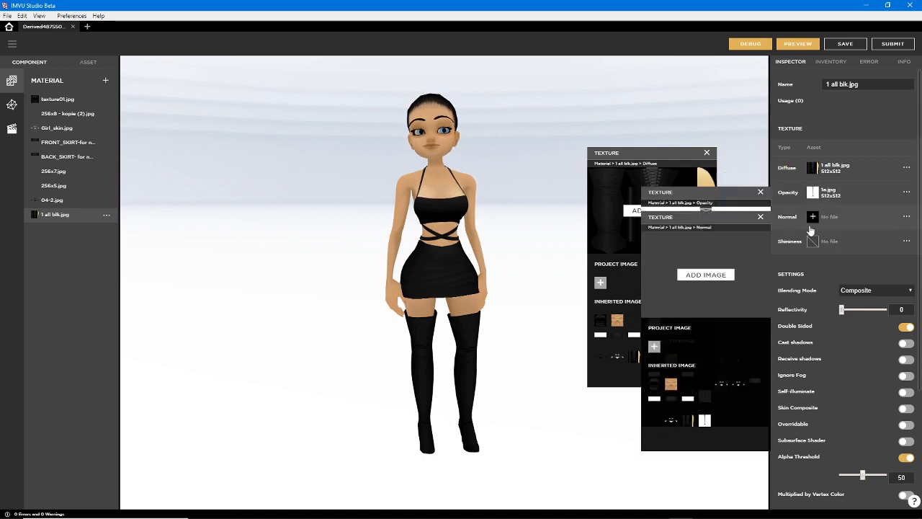
{"action": "left_click", "coordinate": [812, 242]}
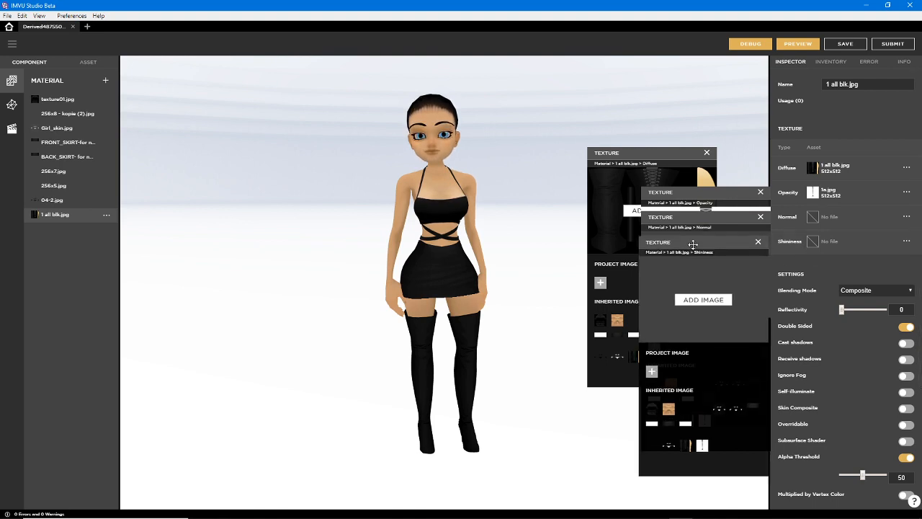
{"action": "left_click_drag", "start_coordinate": [713, 245], "coordinate": [278, 195]}
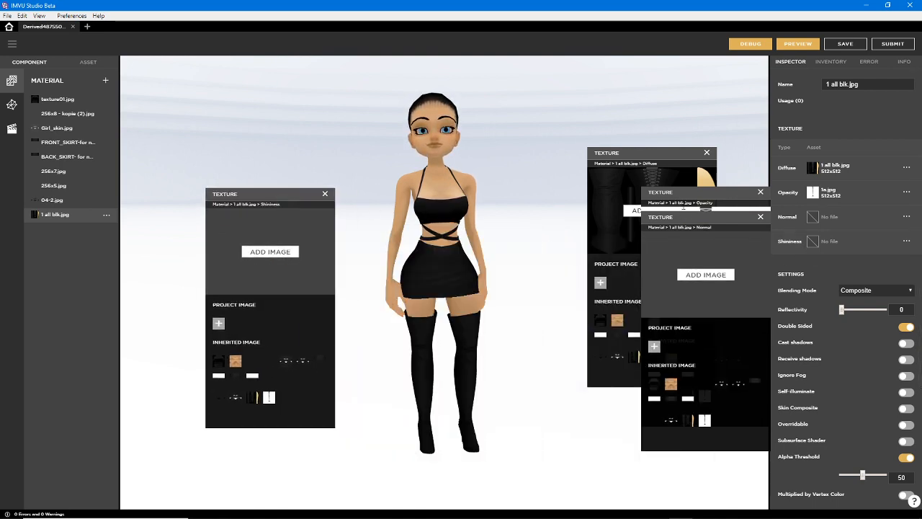
{"action": "left_click_drag", "start_coordinate": [692, 218], "coordinate": [403, 197]}
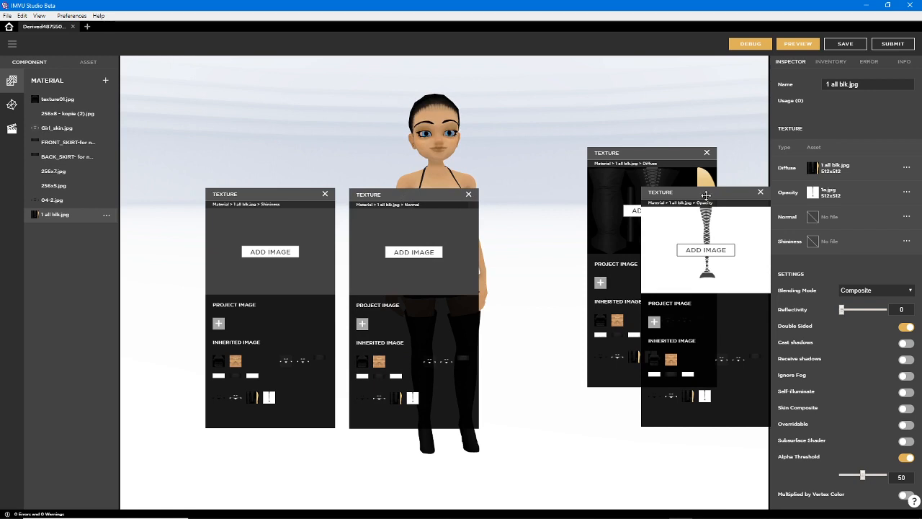
{"action": "left_click_drag", "start_coordinate": [706, 195], "coordinate": [551, 197]}
{"action": "left_click_drag", "start_coordinate": [635, 153], "coordinate": [668, 193]}
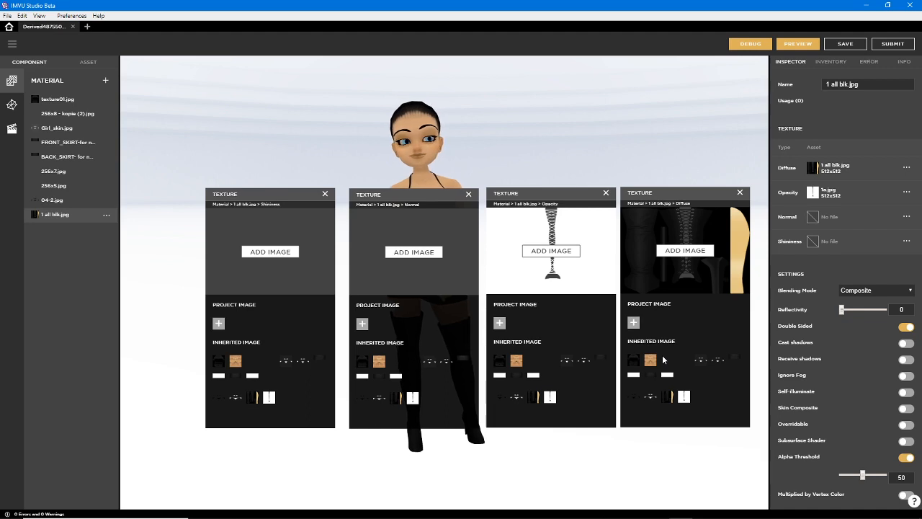
Close the Diffuse, Opacity, Normal and Shininess texture windows
{"action": "left_click", "coordinate": [740, 194]}
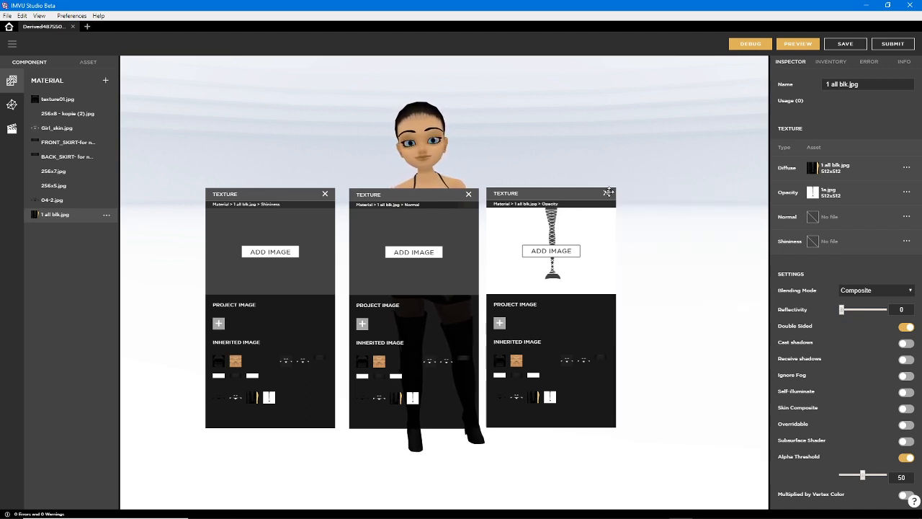
{"action": "left_click", "coordinate": [606, 193]}
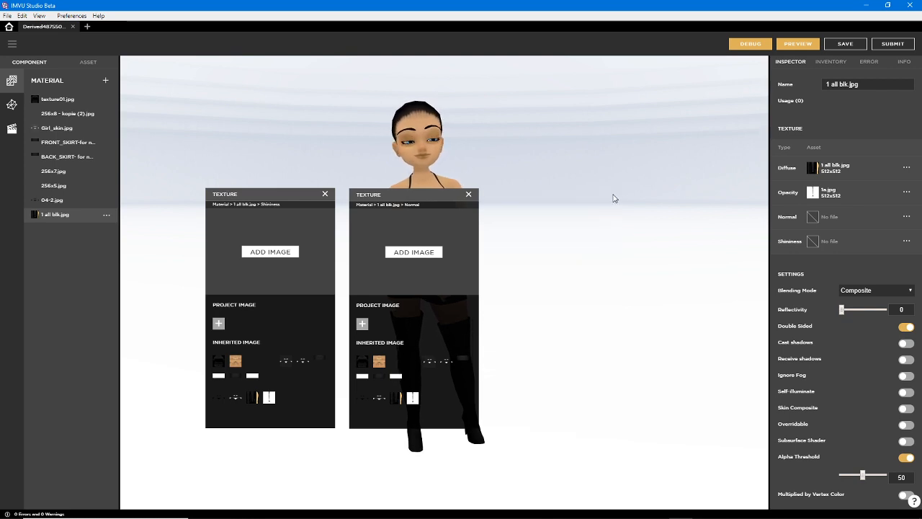
{"action": "left_click", "coordinate": [468, 193]}
{"action": "left_click", "coordinate": [325, 194]}
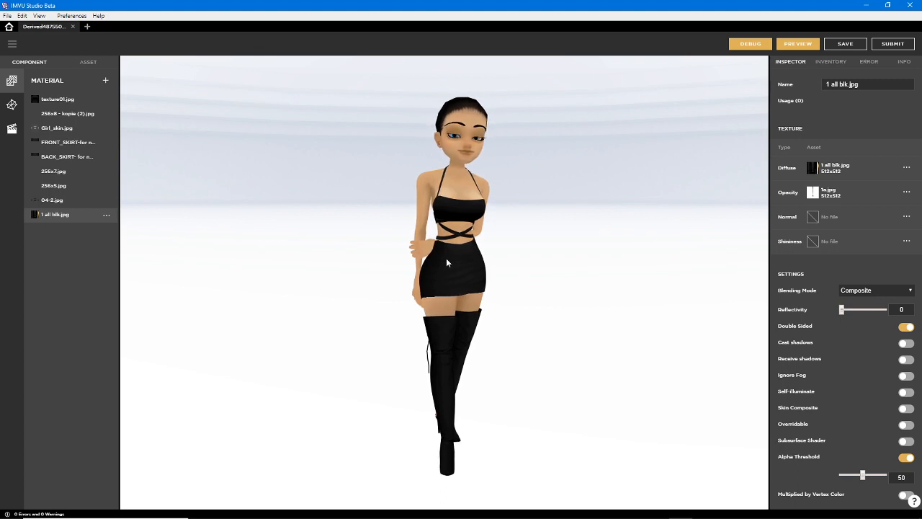
View the empty Normal texture window and the Shininess texture window of 1 all blk.jpg, closing each one after viewing
{"action": "left_click", "coordinate": [812, 217]}
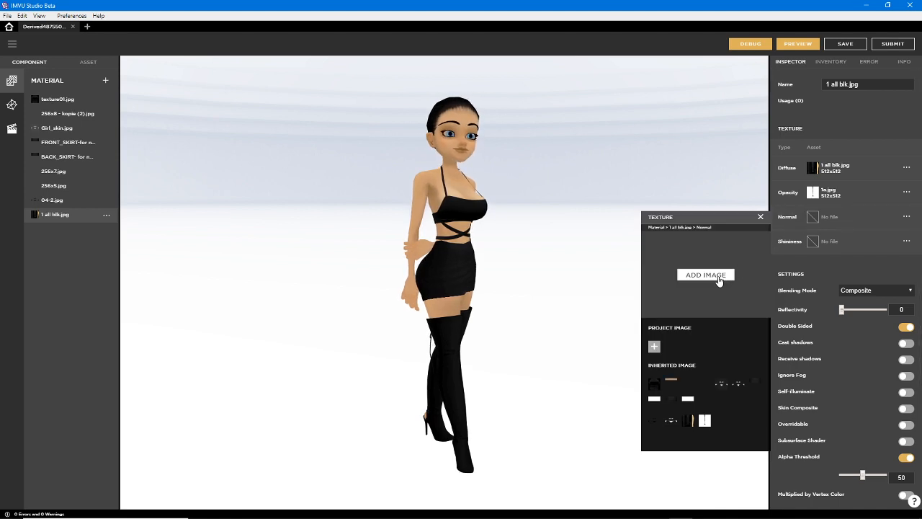
{"action": "left_click", "coordinate": [760, 218]}
{"action": "left_click", "coordinate": [810, 241]}
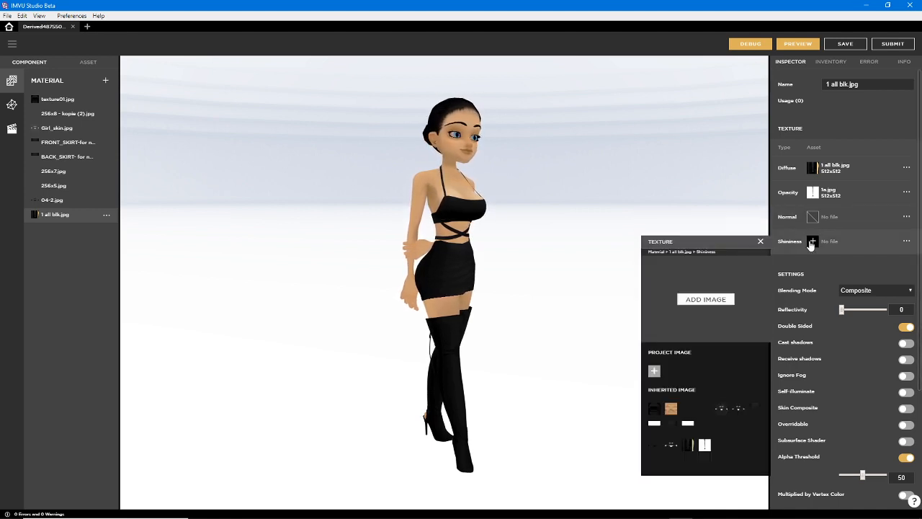
{"action": "left_click_drag", "start_coordinate": [690, 242], "coordinate": [650, 218]}
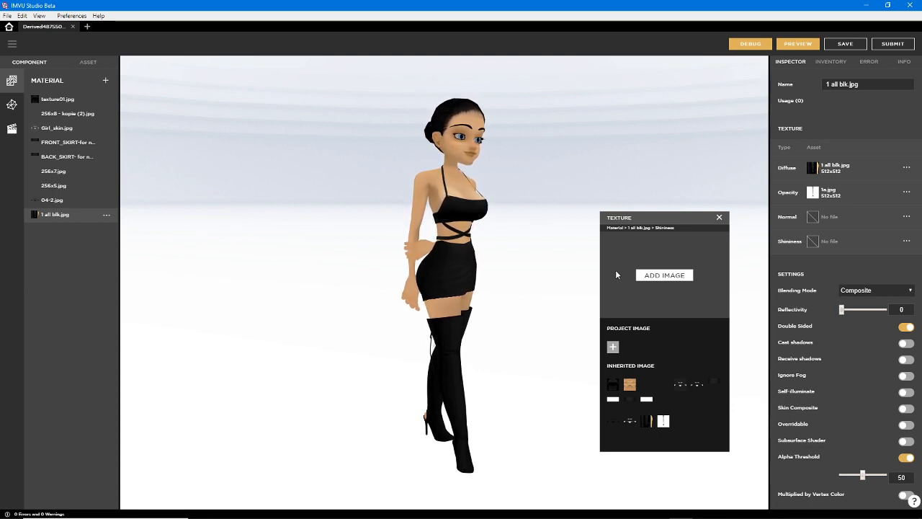
{"action": "left_click", "coordinate": [720, 217]}
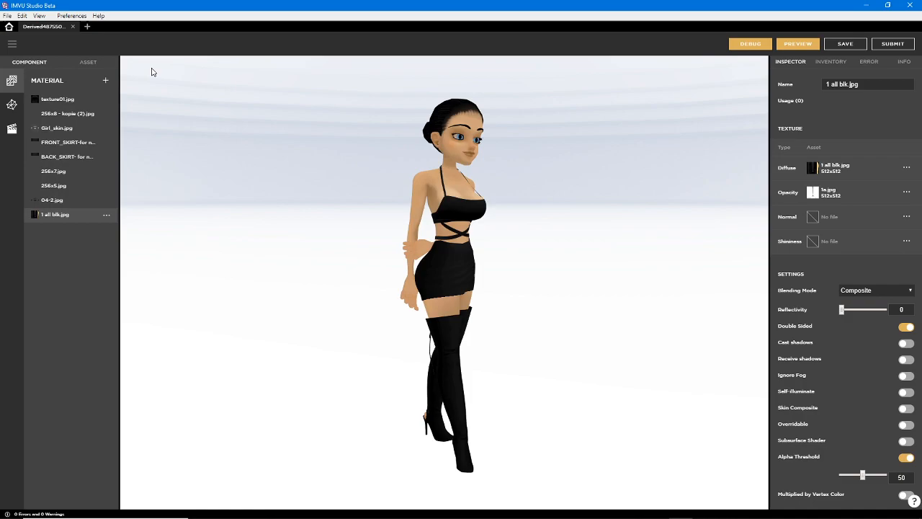
Close the derived clothing project and permanently delete the Derived48755087 draft
{"action": "left_click", "coordinate": [73, 26]}
{"action": "left_click", "coordinate": [524, 281]}
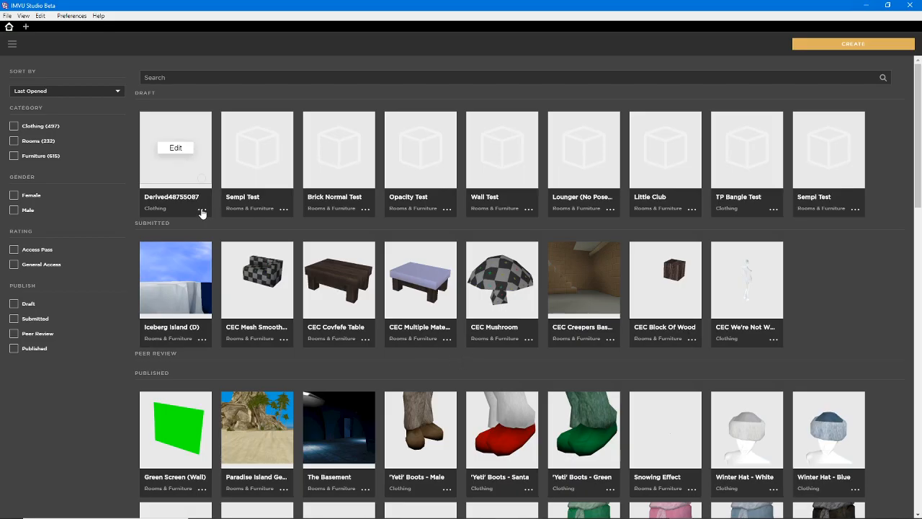
{"action": "left_click", "coordinate": [201, 209]}
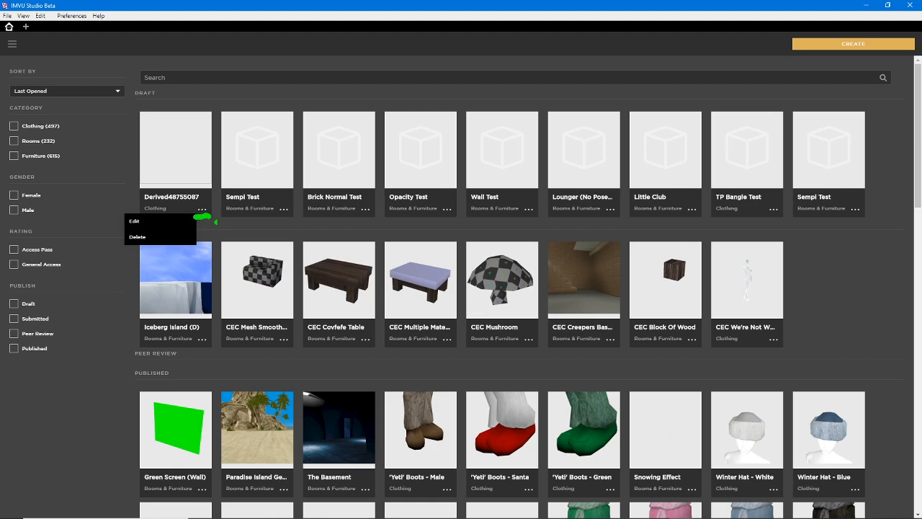
{"action": "left_click", "coordinate": [138, 237]}
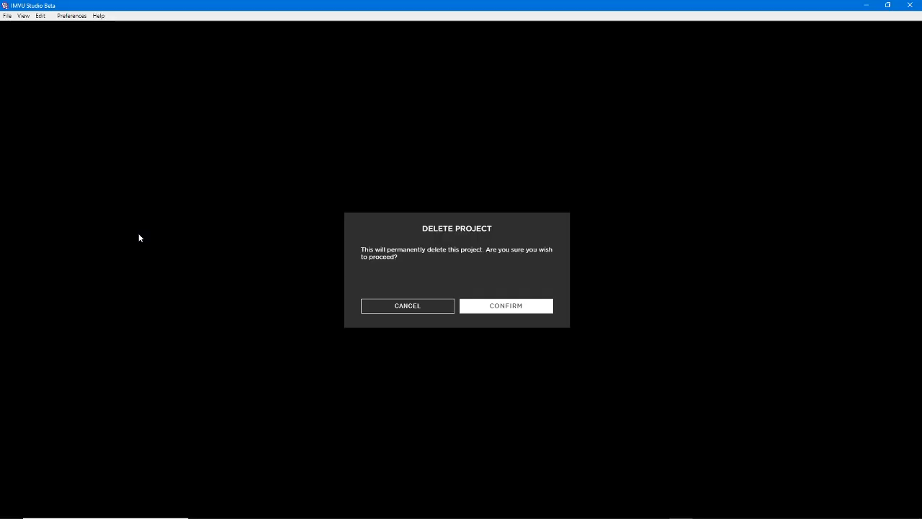
{"action": "left_click", "coordinate": [478, 310]}
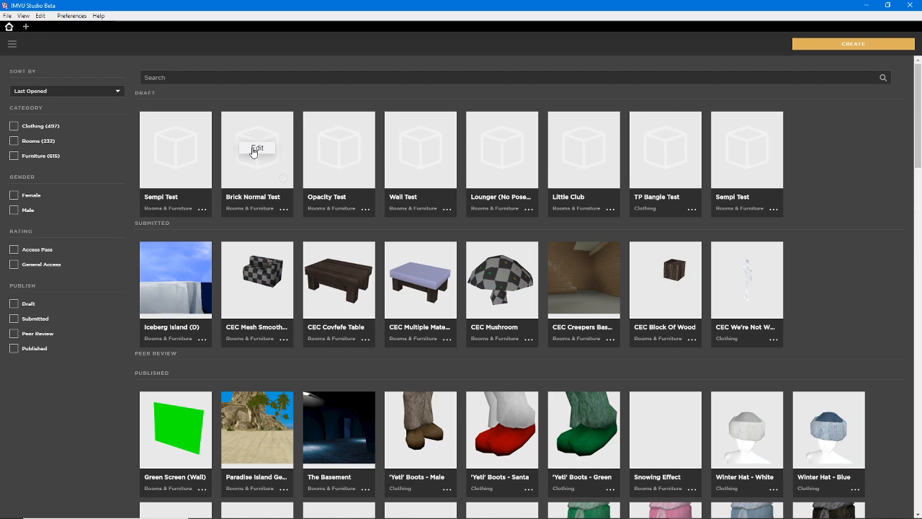
Open the Brick Normal Test draft for editing and bring its blue brick block into close view
{"action": "left_click", "coordinate": [256, 148]}
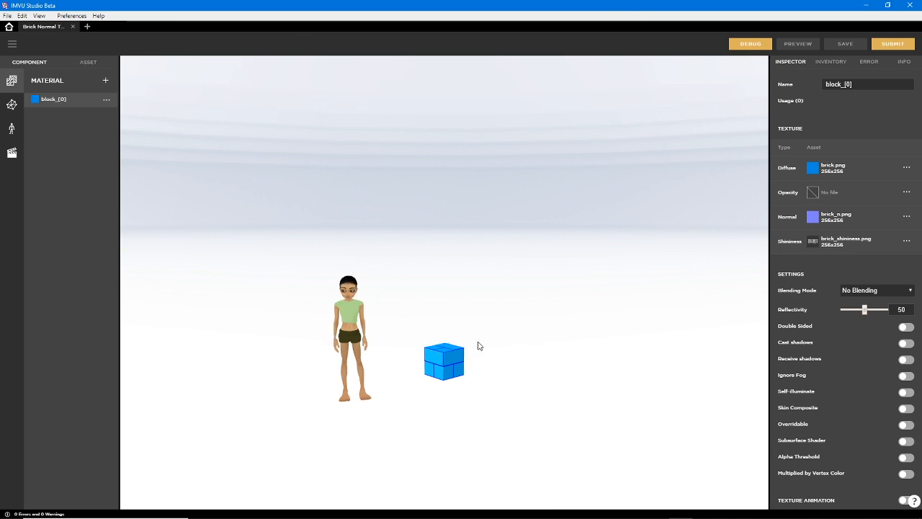
{"action": "scroll", "coordinate": [477, 353], "scroll_direction": "up", "scroll_amount": 3}
{"action": "scroll", "coordinate": [477, 359], "scroll_direction": "up", "scroll_amount": 3}
{"action": "right_click_drag", "start_coordinate": [426, 397], "coordinate": [425, 291]}
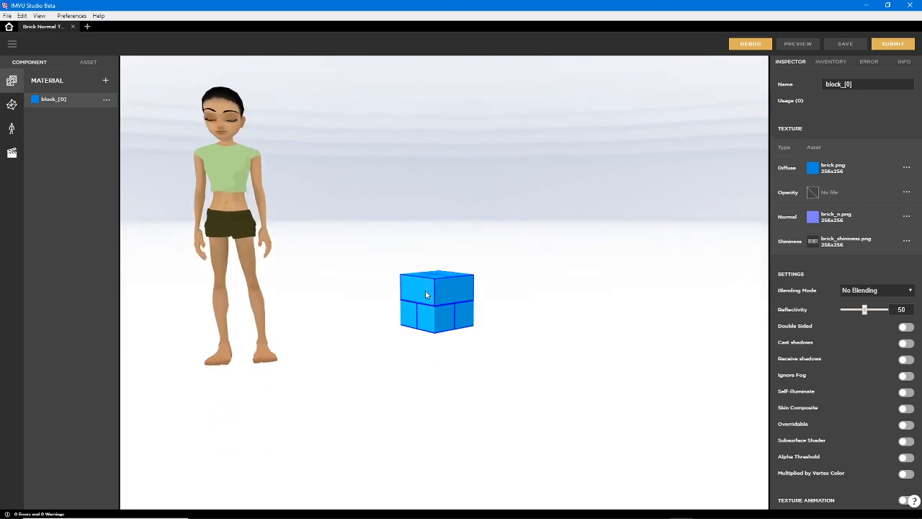
{"action": "left_click_drag", "start_coordinate": [449, 326], "coordinate": [431, 382]}
{"action": "scroll", "coordinate": [449, 350], "scroll_direction": "up", "scroll_amount": 5}
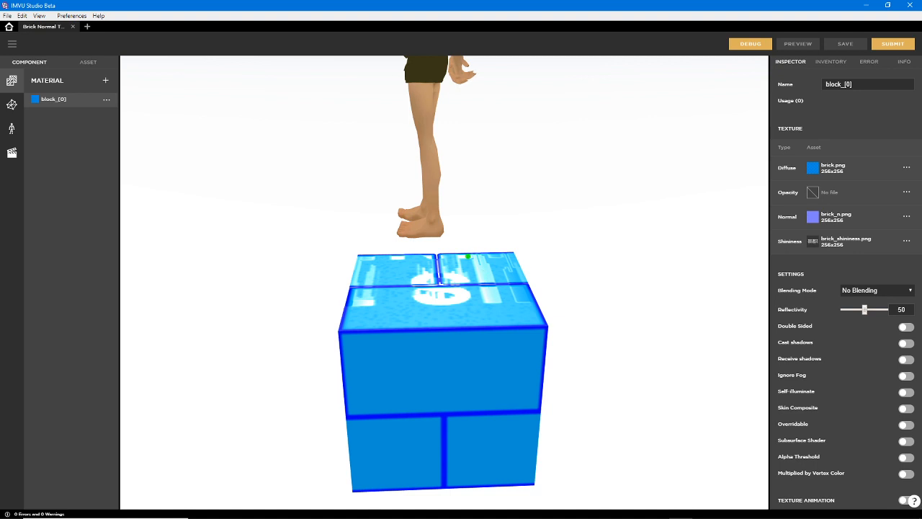
{"action": "left_click_drag", "start_coordinate": [468, 256], "coordinate": [487, 307]}
{"action": "left_click_drag", "start_coordinate": [511, 265], "coordinate": [517, 306]}
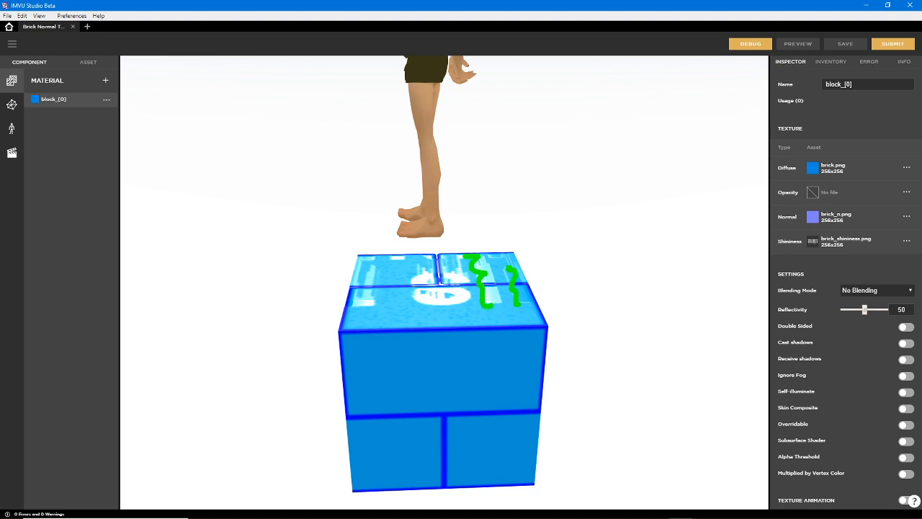
{"action": "mouse_move", "coordinate": [461, 281]}
{"action": "left_mouse_down"}
{"action": "mouse_move", "coordinate": [427, 273]}
{"action": "mouse_move", "coordinate": [465, 292]}
{"action": "mouse_move", "coordinate": [424, 302]}
{"action": "left_mouse_up"}
{"action": "left_click", "coordinate": [363, 279]}
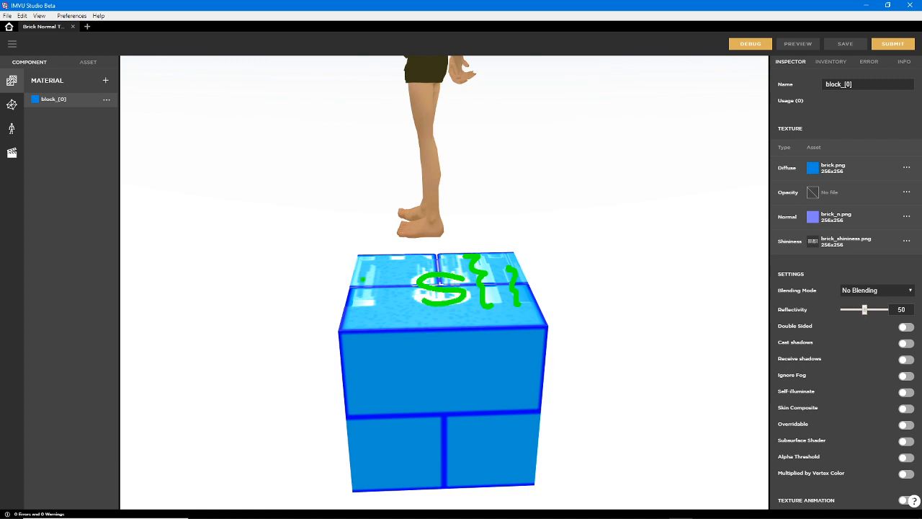
{"action": "left_click_drag", "start_coordinate": [375, 267], "coordinate": [369, 303]}
{"action": "key", "text": "Escape"}
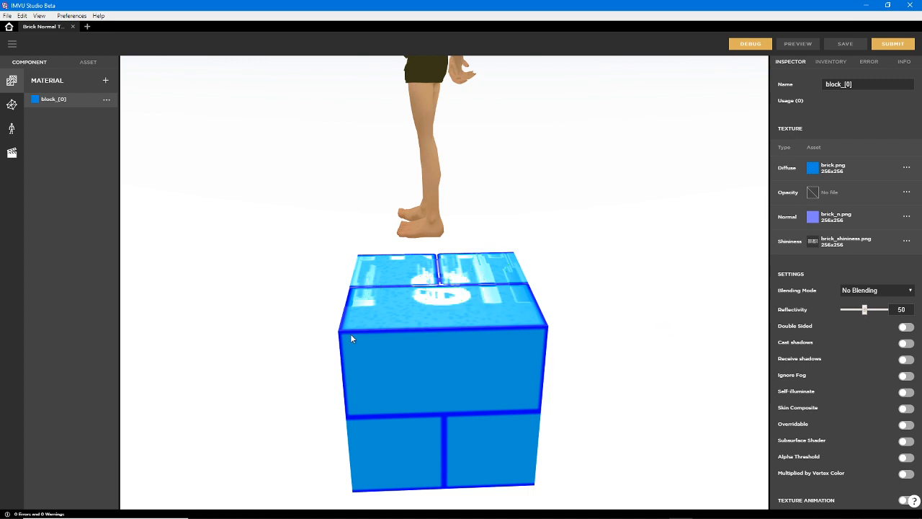
{"action": "left_click_drag", "start_coordinate": [347, 349], "coordinate": [373, 349]}
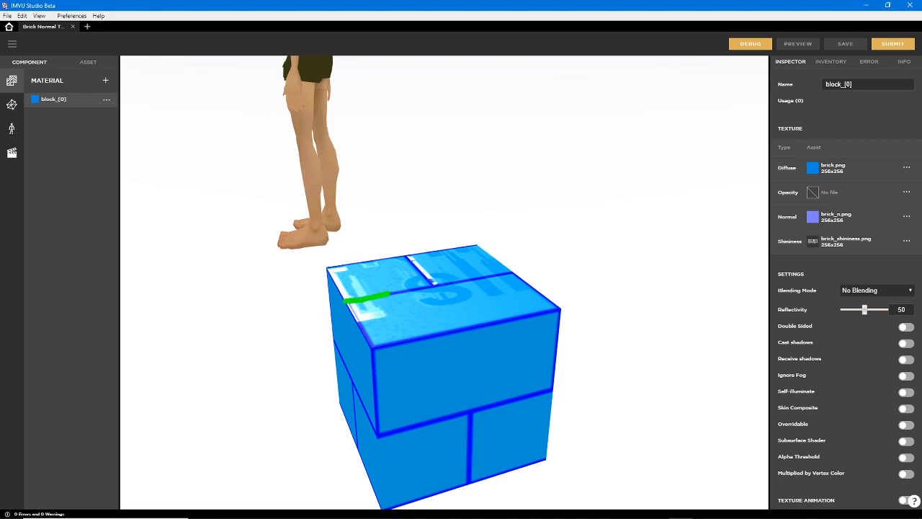
{"action": "left_click_drag", "start_coordinate": [427, 287], "coordinate": [490, 276]}
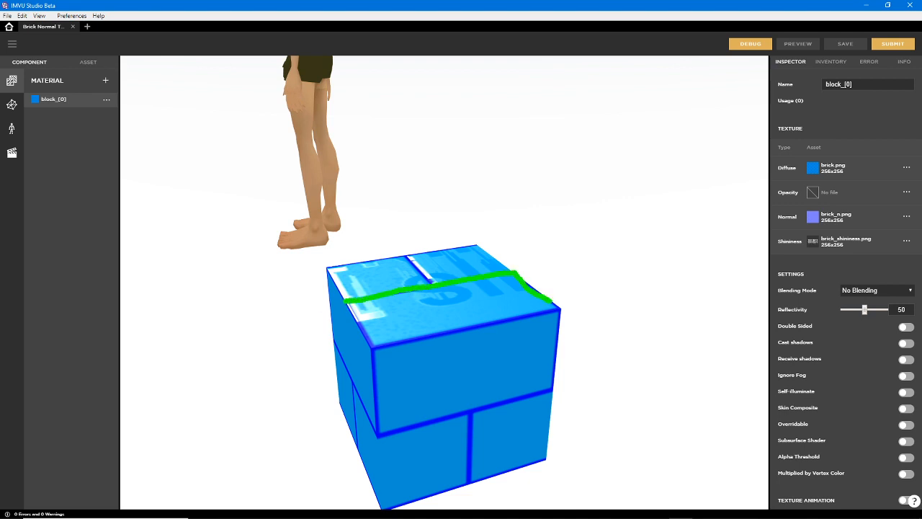
{"action": "mouse_move", "coordinate": [565, 310]}
{"action": "left_mouse_down"}
{"action": "mouse_move", "coordinate": [369, 347]}
{"action": "mouse_move", "coordinate": [348, 305]}
{"action": "left_mouse_up"}
{"action": "mouse_move", "coordinate": [432, 281]}
{"action": "left_mouse_down"}
{"action": "mouse_move", "coordinate": [408, 256]}
{"action": "mouse_move", "coordinate": [475, 245]}
{"action": "left_mouse_up"}
{"action": "left_click_drag", "start_coordinate": [408, 256], "coordinate": [315, 268]}
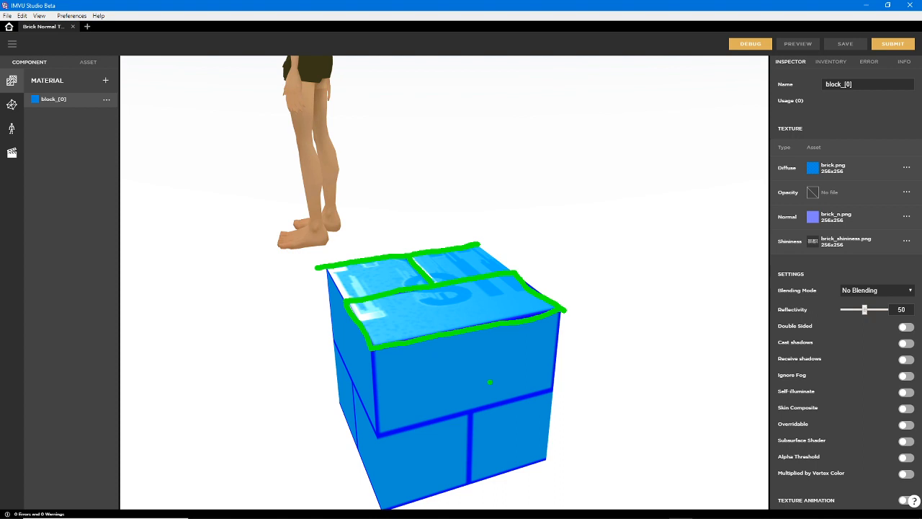
{"action": "key", "text": "Escape"}
Examine the normal map relief and shininess reflections on the brick block's top face from several angles
{"action": "mouse_move", "coordinate": [380, 352]}
{"action": "left_mouse_down"}
{"action": "mouse_move", "coordinate": [349, 366]}
{"action": "mouse_move", "coordinate": [374, 407]}
{"action": "mouse_move", "coordinate": [371, 380]}
{"action": "mouse_move", "coordinate": [389, 360]}
{"action": "mouse_move", "coordinate": [387, 381]}
{"action": "left_mouse_up"}
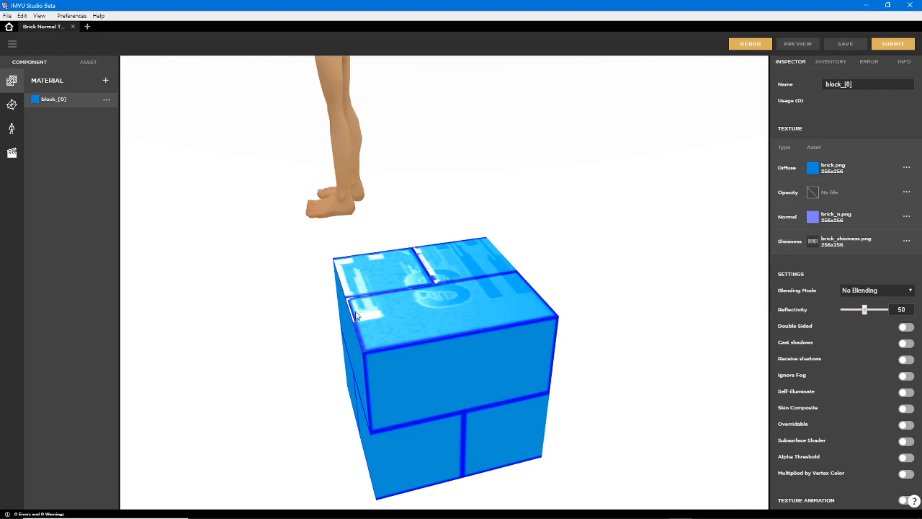
{"action": "right_click_drag", "start_coordinate": [428, 307], "coordinate": [413, 297]}
{"action": "scroll", "coordinate": [414, 301], "scroll_direction": "up", "scroll_amount": 5}
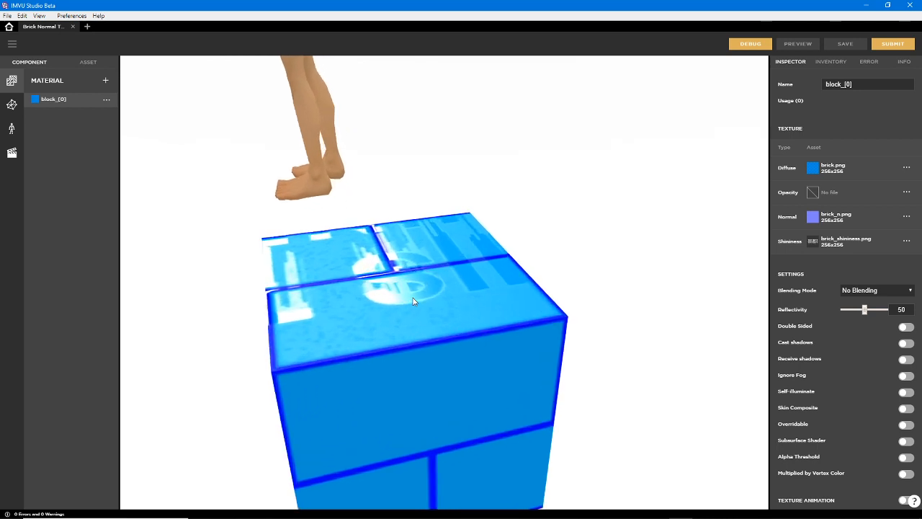
{"action": "mouse_move", "coordinate": [393, 350]}
{"action": "left_mouse_down"}
{"action": "mouse_move", "coordinate": [377, 373]}
{"action": "mouse_move", "coordinate": [403, 371]}
{"action": "mouse_move", "coordinate": [373, 370]}
{"action": "mouse_move", "coordinate": [373, 341]}
{"action": "mouse_move", "coordinate": [382, 364]}
{"action": "mouse_move", "coordinate": [371, 388]}
{"action": "mouse_move", "coordinate": [380, 349]}
{"action": "mouse_move", "coordinate": [382, 358]}
{"action": "left_mouse_up"}
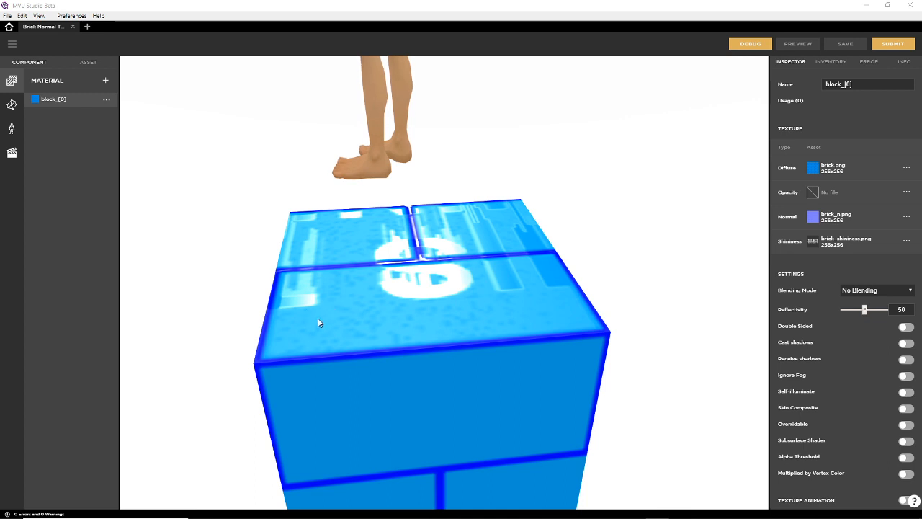
{"action": "left_click_drag", "start_coordinate": [318, 323], "coordinate": [432, 203]}
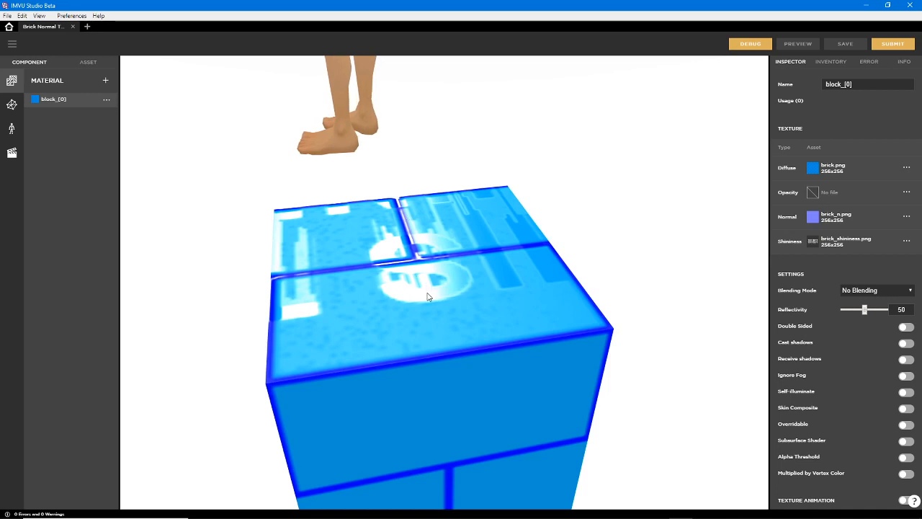
{"action": "left_click_drag", "start_coordinate": [427, 296], "coordinate": [445, 254]}
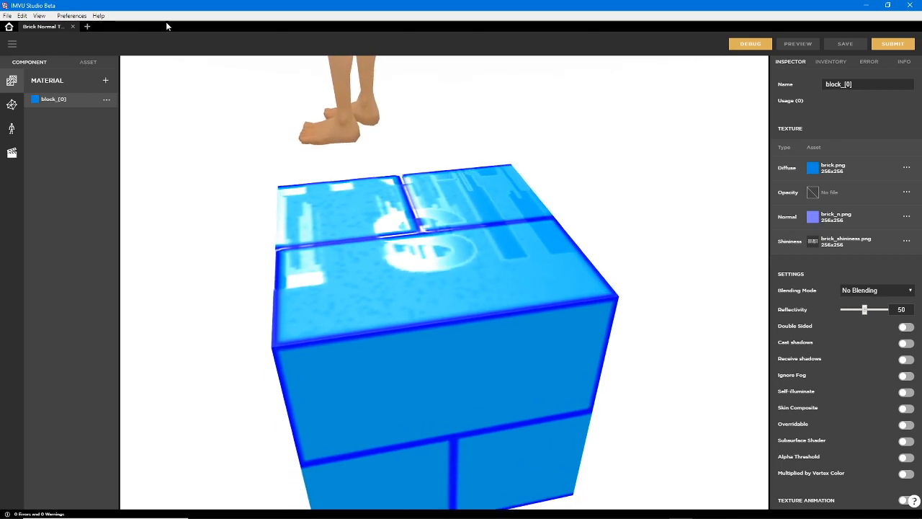
Create a new product derived from Empty Male Clothing in the men's clothing tops category
{"action": "left_click", "coordinate": [9, 27]}
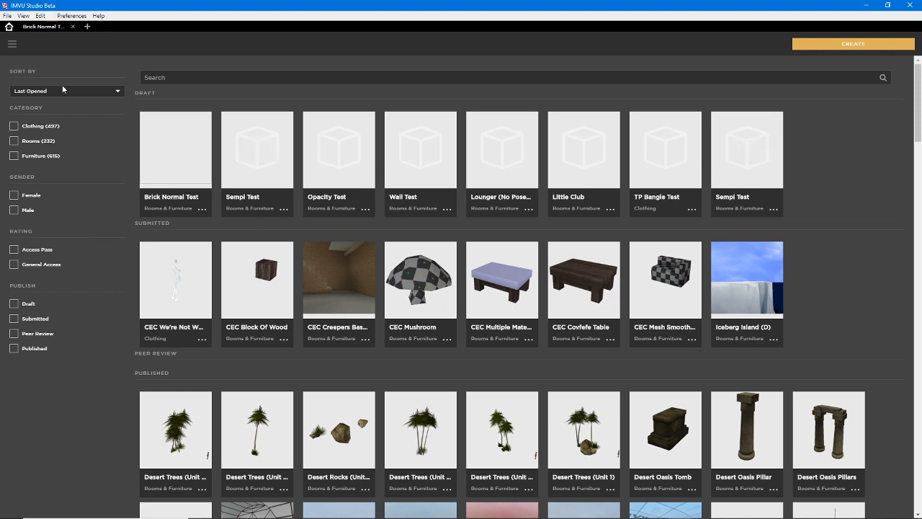
{"action": "left_click", "coordinate": [853, 44]}
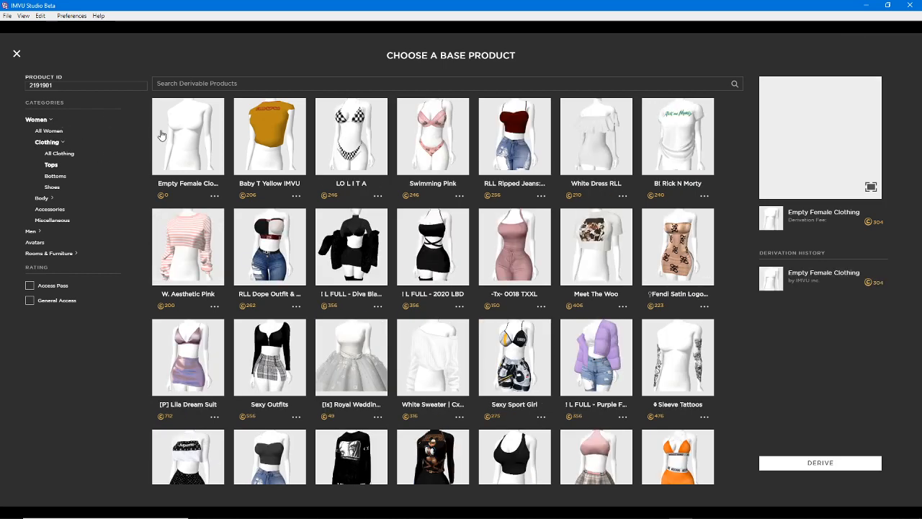
{"action": "left_click", "coordinate": [31, 232]}
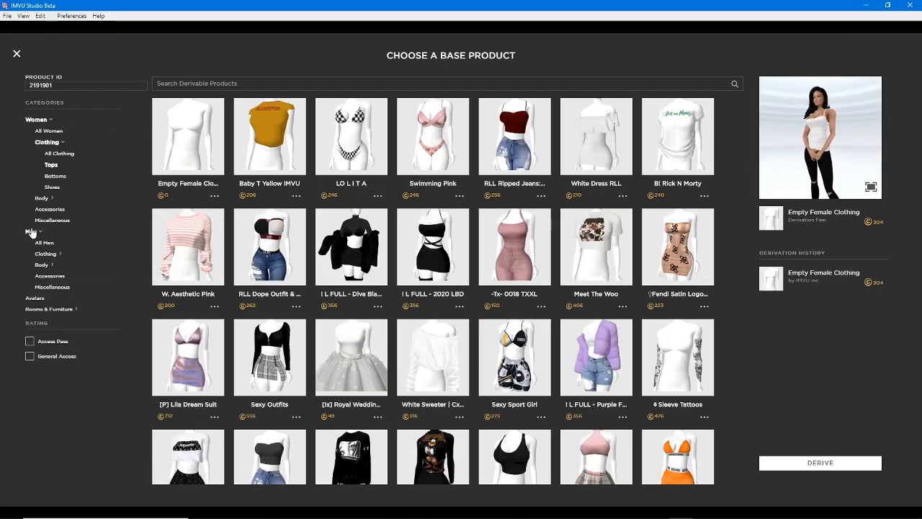
{"action": "left_click", "coordinate": [45, 254]}
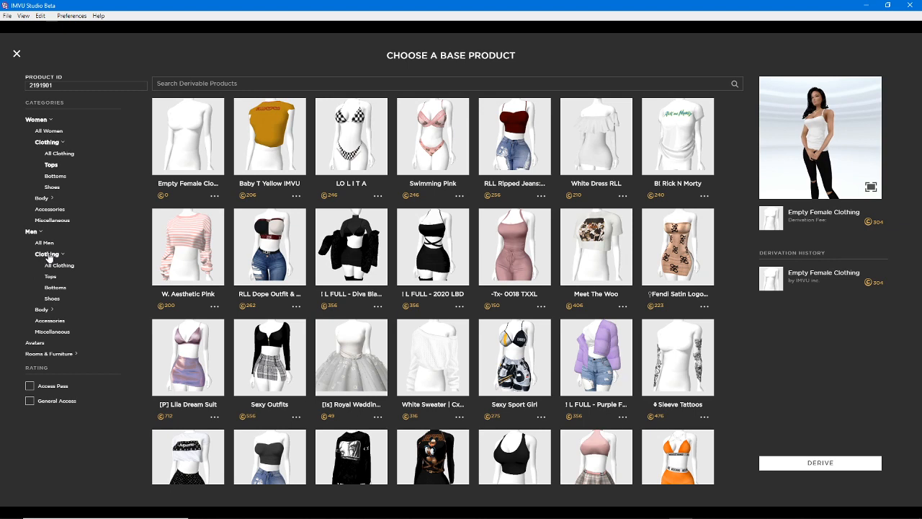
{"action": "left_click", "coordinate": [50, 276]}
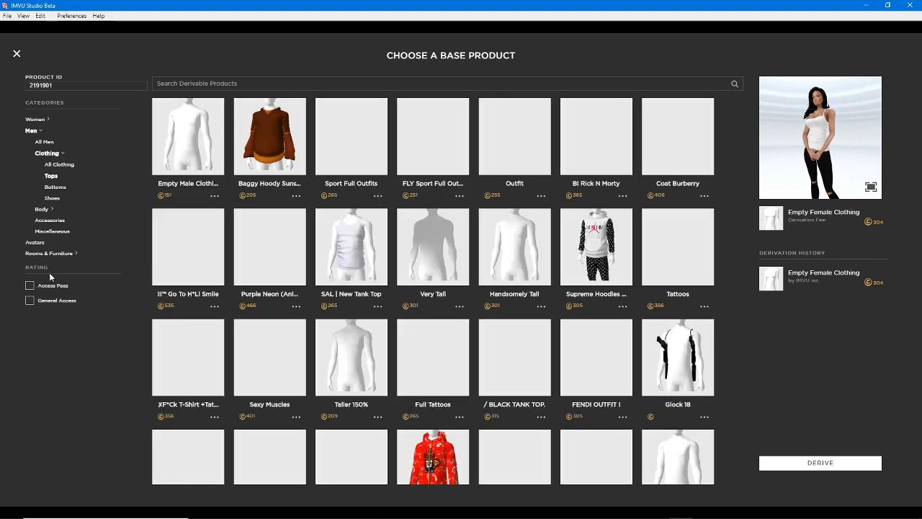
{"action": "left_click", "coordinate": [184, 127]}
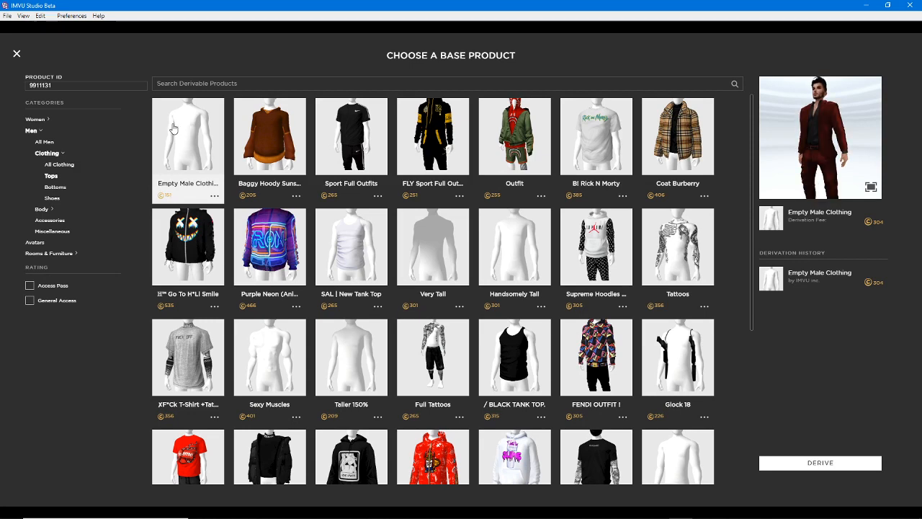
{"action": "left_click", "coordinate": [827, 463]}
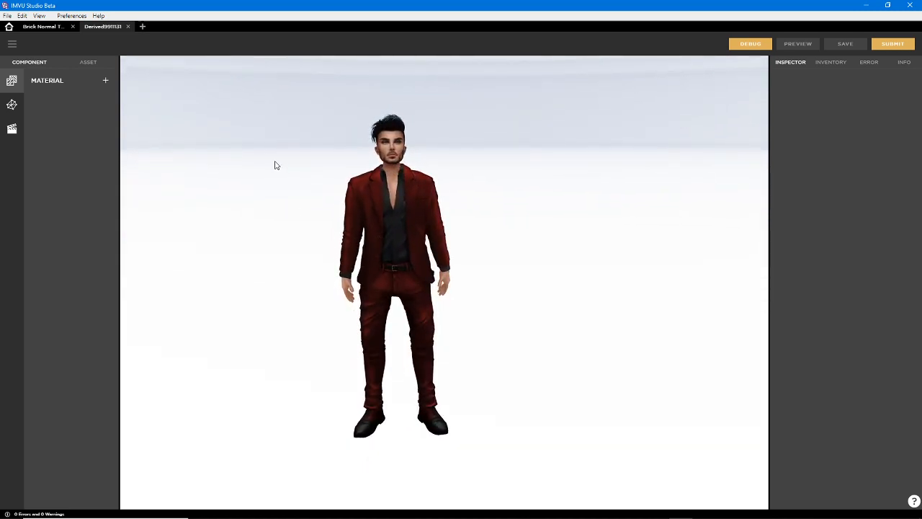
View the new project's Mesh and Action component lists, ending on the Material list
{"action": "left_click", "coordinate": [11, 108]}
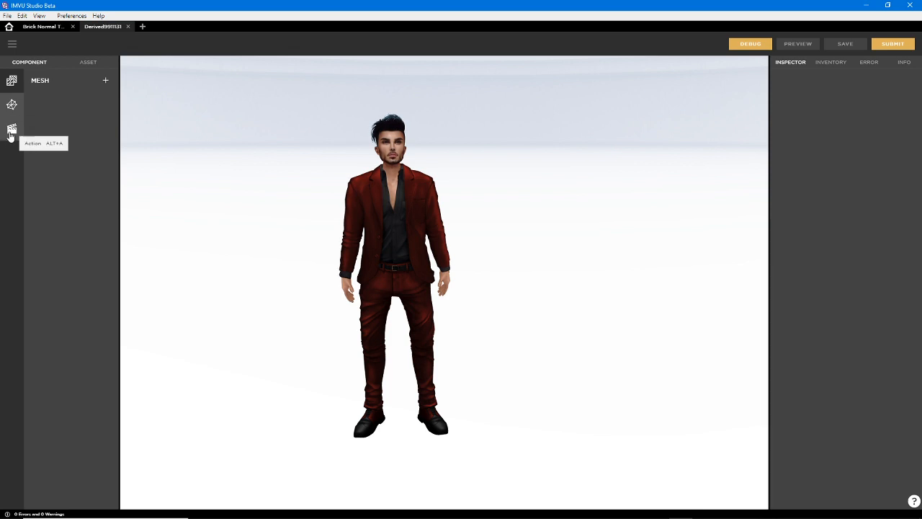
{"action": "left_click", "coordinate": [11, 130]}
{"action": "left_click", "coordinate": [10, 106]}
{"action": "left_click", "coordinate": [11, 81]}
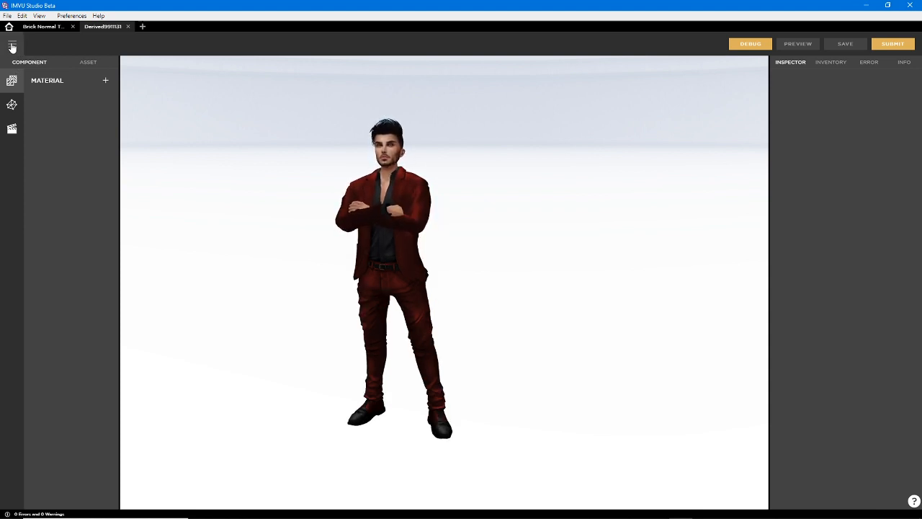
Import the male gilet (12).fbx file from the Blender 2.8+ folder as an asset
{"action": "left_click", "coordinate": [11, 44]}
{"action": "mouse_move", "coordinate": [11, 65]}
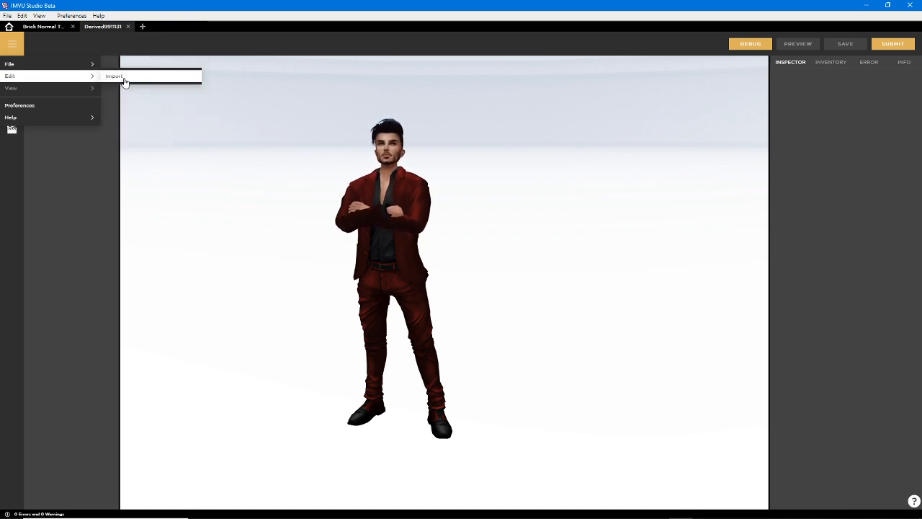
{"action": "left_click", "coordinate": [107, 79]}
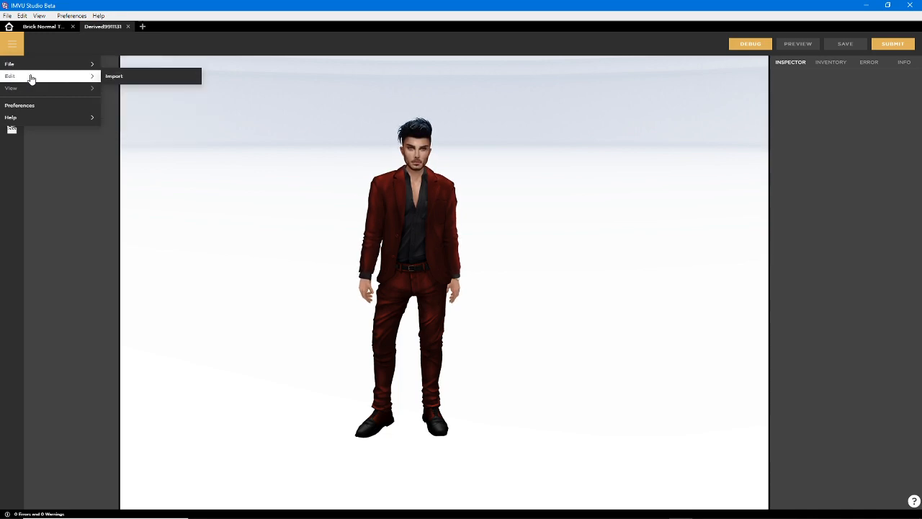
{"action": "left_click", "coordinate": [115, 76]}
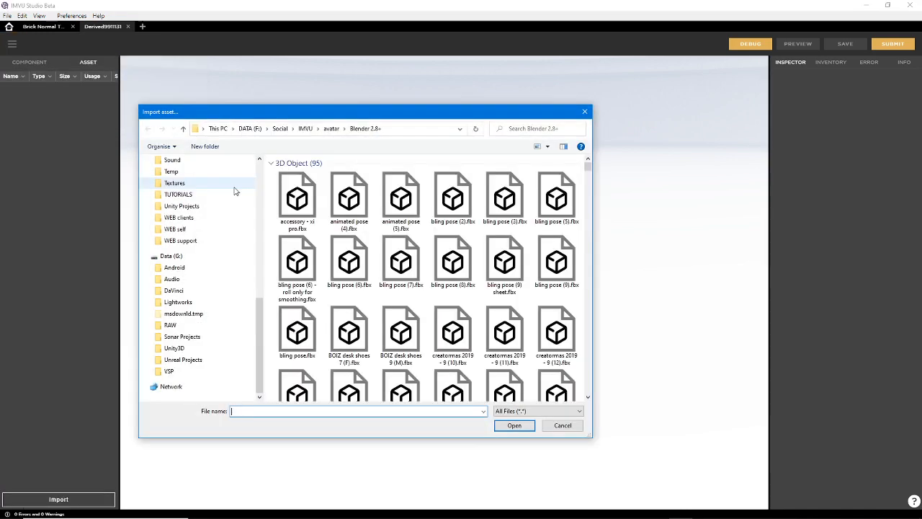
{"action": "left_click_drag", "start_coordinate": [588, 169], "coordinate": [588, 220]}
{"action": "left_click_drag", "start_coordinate": [587, 220], "coordinate": [588, 226]}
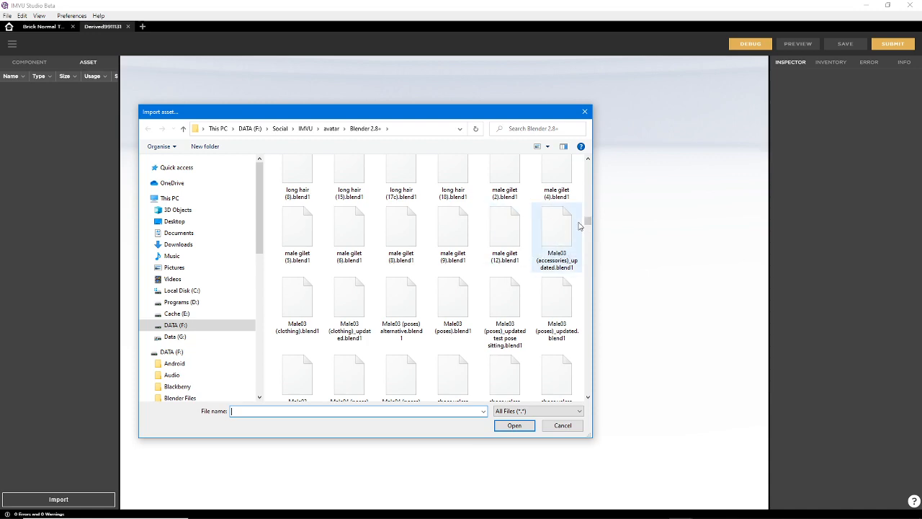
{"action": "scroll", "coordinate": [504, 234], "scroll_direction": "up", "scroll_amount": 10}
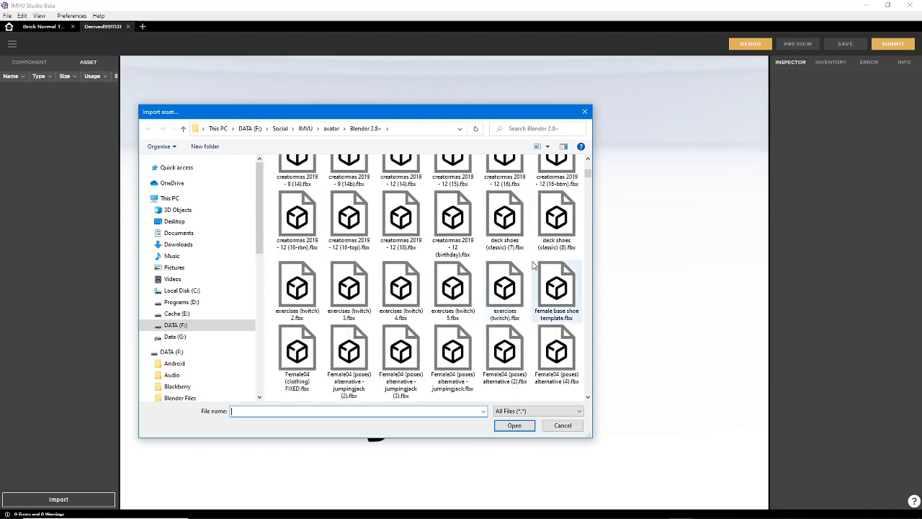
{"action": "scroll", "coordinate": [533, 265], "scroll_direction": "down", "scroll_amount": 4}
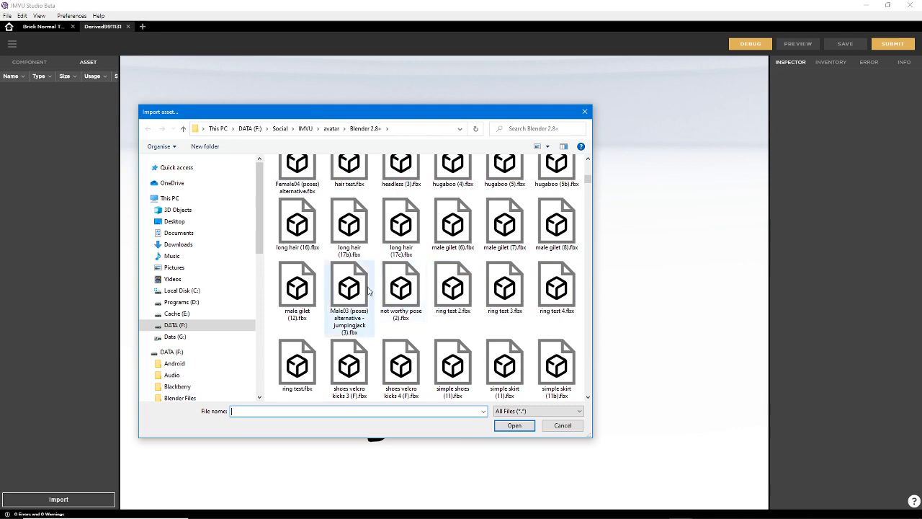
{"action": "left_click", "coordinate": [296, 290]}
{"action": "left_click", "coordinate": [515, 426]}
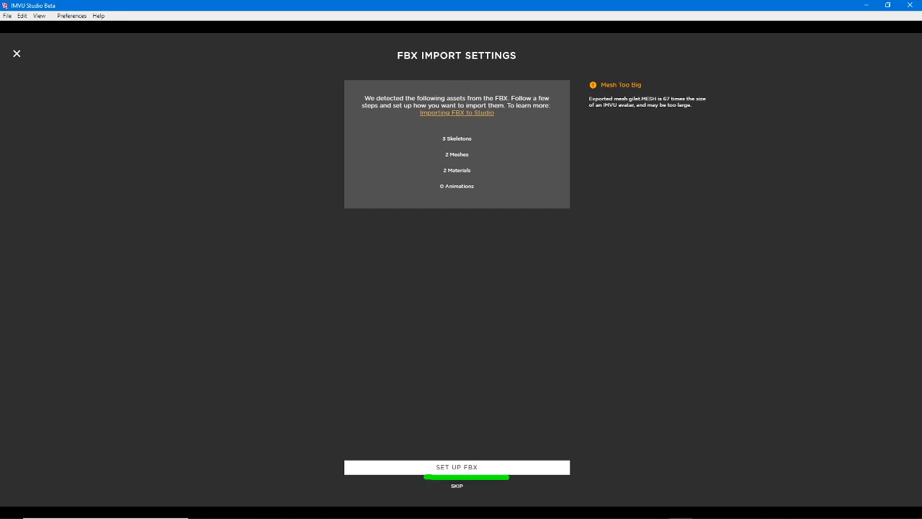
Set up the FBX import with a scale of 0.01 and the Female03MasterRoot-1 skeleton
{"action": "left_click", "coordinate": [465, 467]}
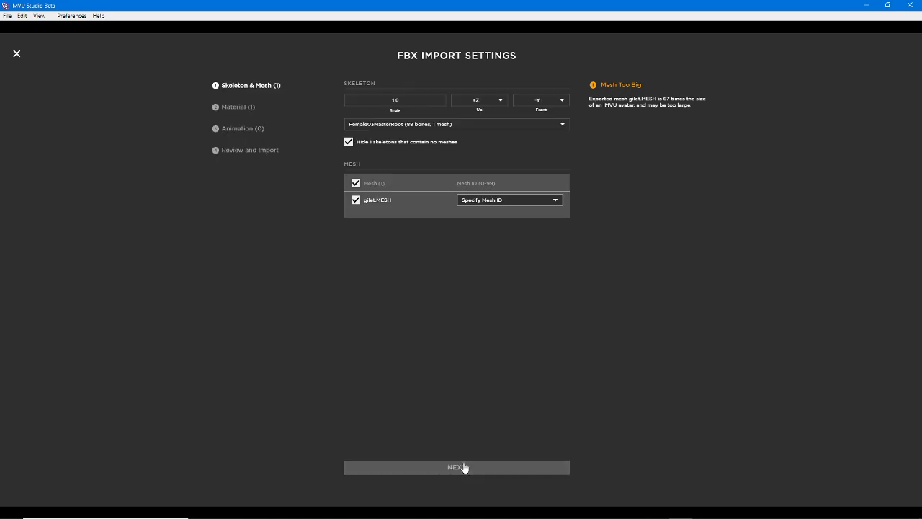
{"action": "left_click", "coordinate": [357, 96]}
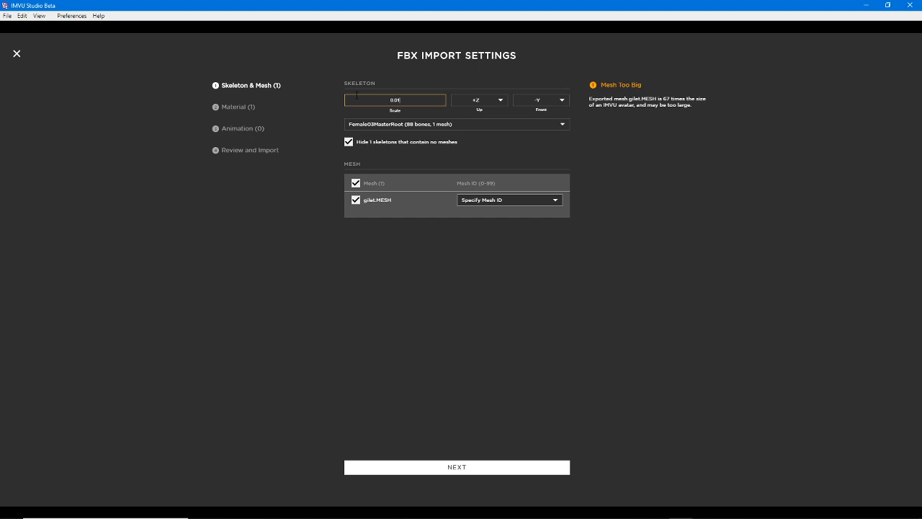
{"action": "left_click", "coordinate": [390, 125]}
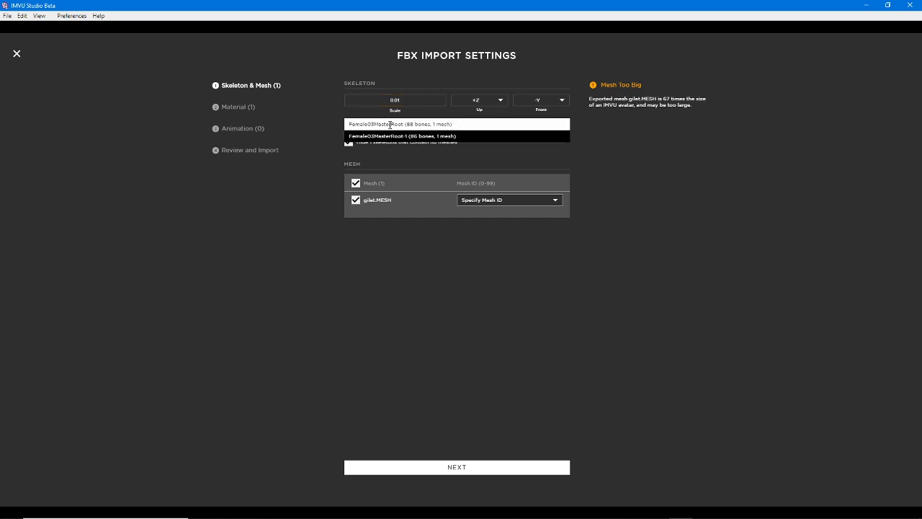
{"action": "left_click", "coordinate": [451, 137]}
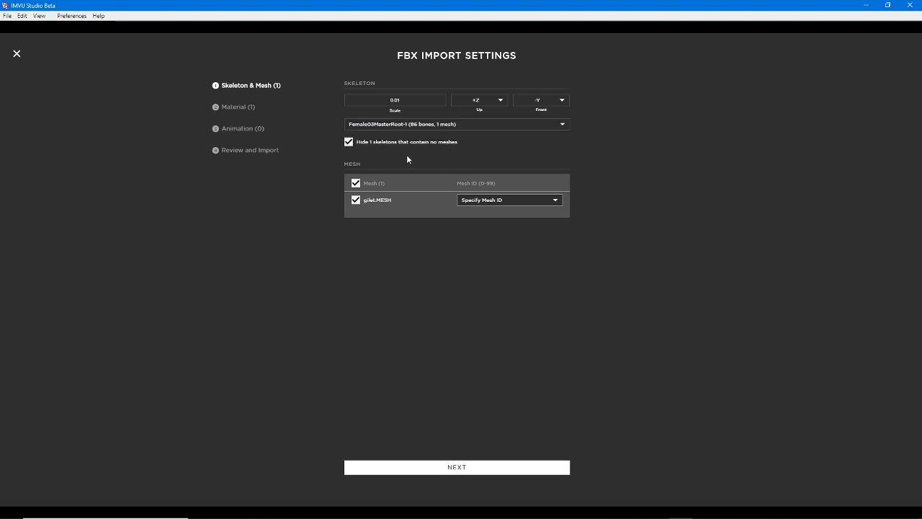
Assign mesh ID 39 to gilet.MESH, after first trying [5] abdomen and hips
{"action": "left_click", "coordinate": [517, 201]}
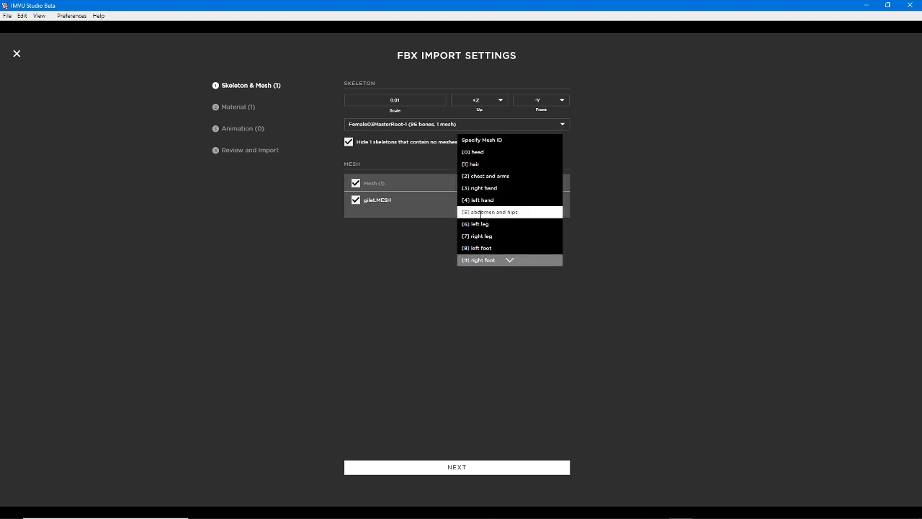
{"action": "left_click", "coordinate": [484, 212]}
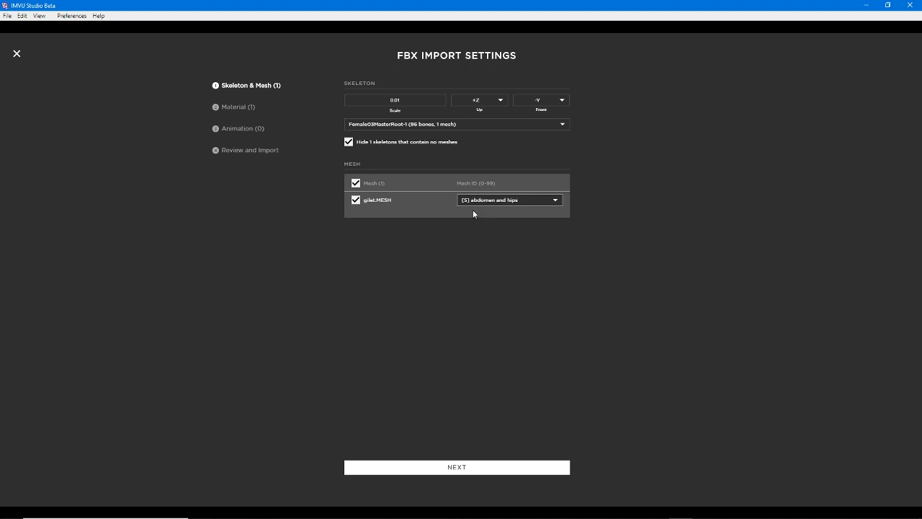
{"action": "left_click", "coordinate": [511, 199]}
{"action": "scroll", "coordinate": [509, 199], "scroll_direction": "down", "scroll_amount": 10}
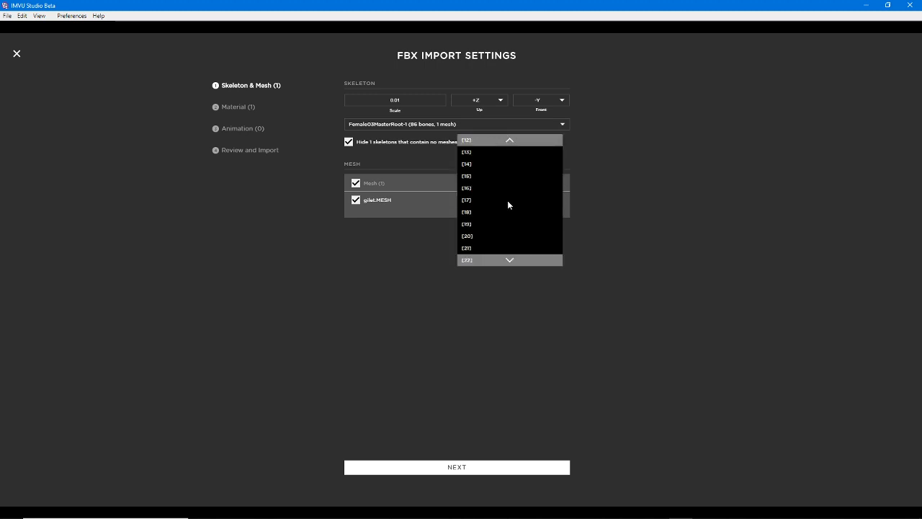
{"action": "left_click", "coordinate": [473, 224]}
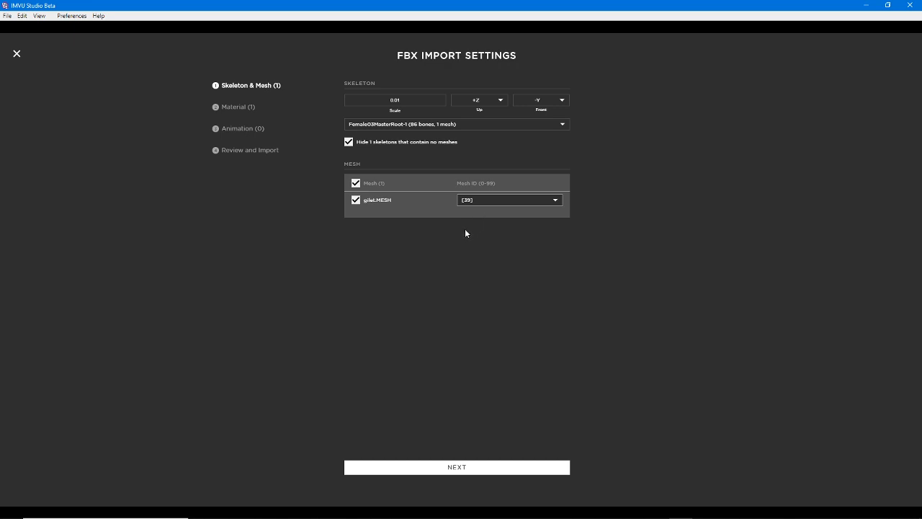
Keep the gilet_[0] material, go through the animation and review stages, and import the gilet assets
{"action": "left_click", "coordinate": [458, 467]}
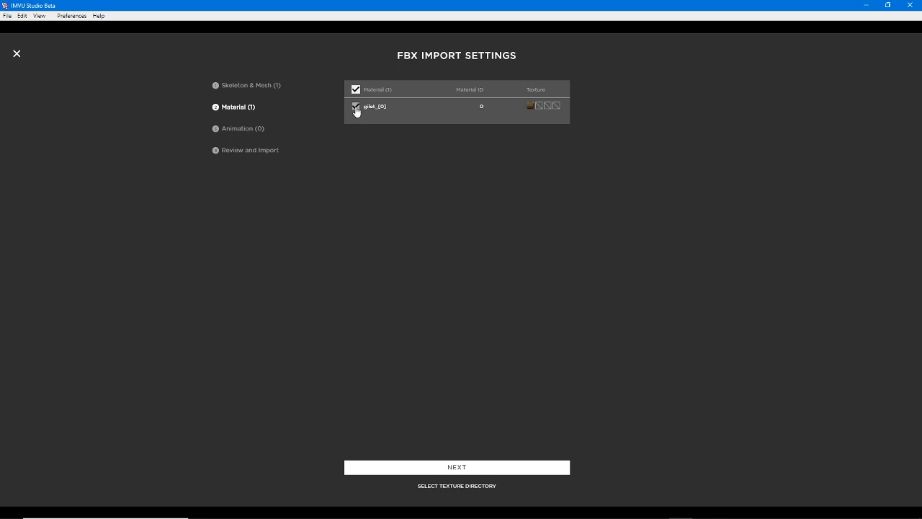
{"action": "left_click", "coordinate": [457, 467]}
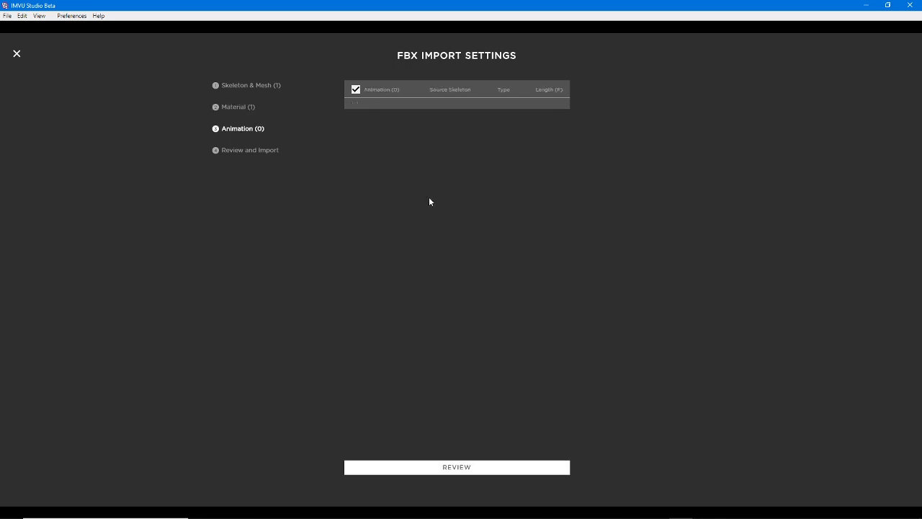
{"action": "left_click", "coordinate": [455, 469]}
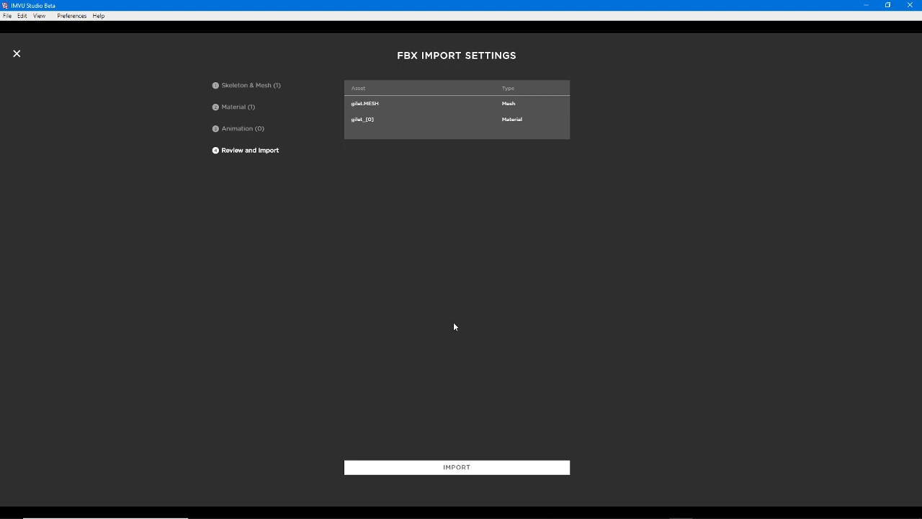
{"action": "left_click", "coordinate": [458, 469]}
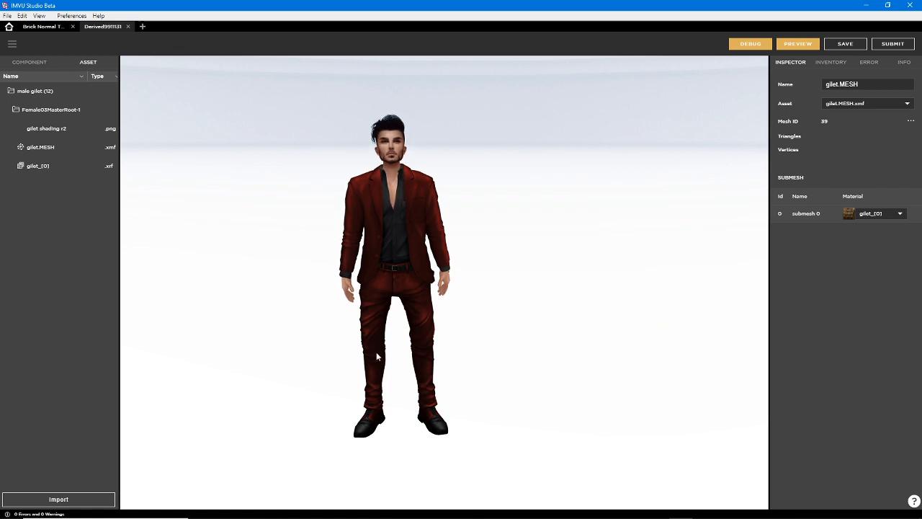
Preview the imported gilet mesh on the male avatar
{"action": "mouse_move", "coordinate": [377, 354]}
{"action": "left_mouse_down"}
{"action": "mouse_move", "coordinate": [474, 356]}
{"action": "mouse_move", "coordinate": [374, 356]}
{"action": "left_mouse_up"}
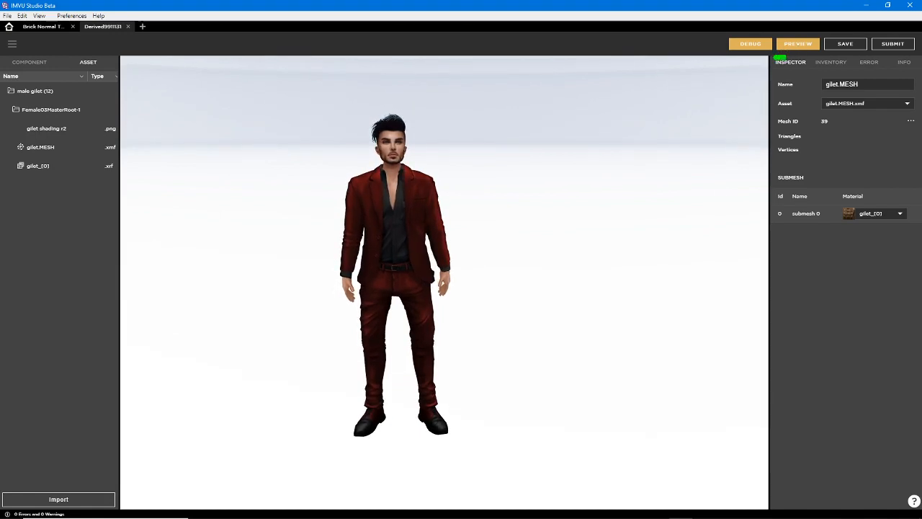
{"action": "left_click", "coordinate": [795, 44]}
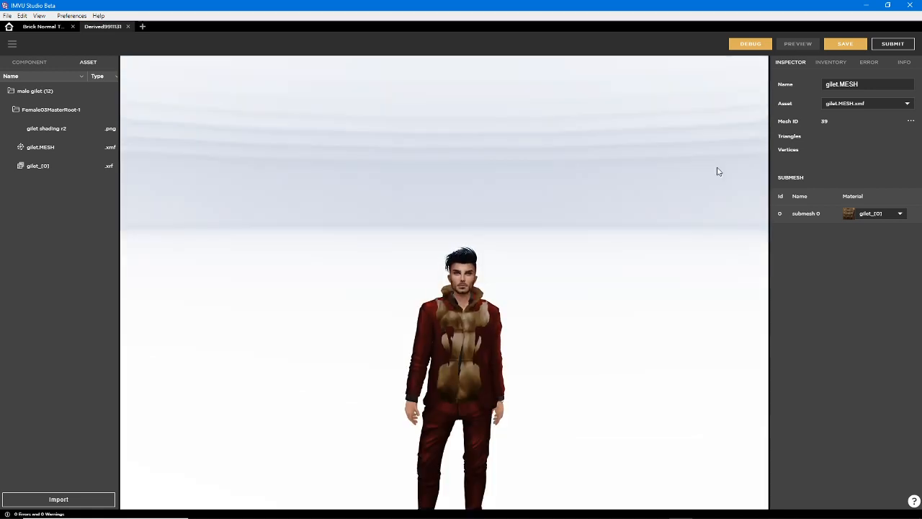
{"action": "scroll", "coordinate": [504, 260], "scroll_direction": "down", "scroll_amount": 2}
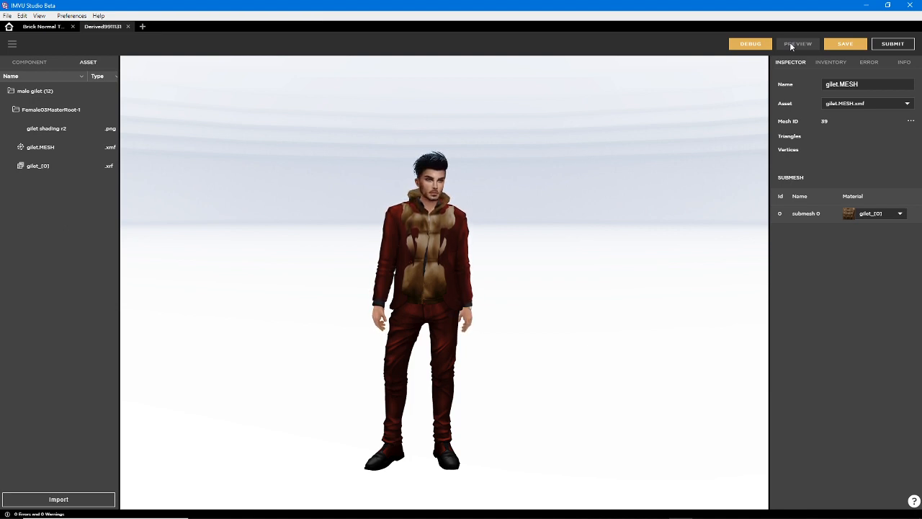
Switch to the classic IMVU client and derive a new product from the empty male clothing derivable, product ID 9911131
{"action": "left_click", "coordinate": [657, 510]}
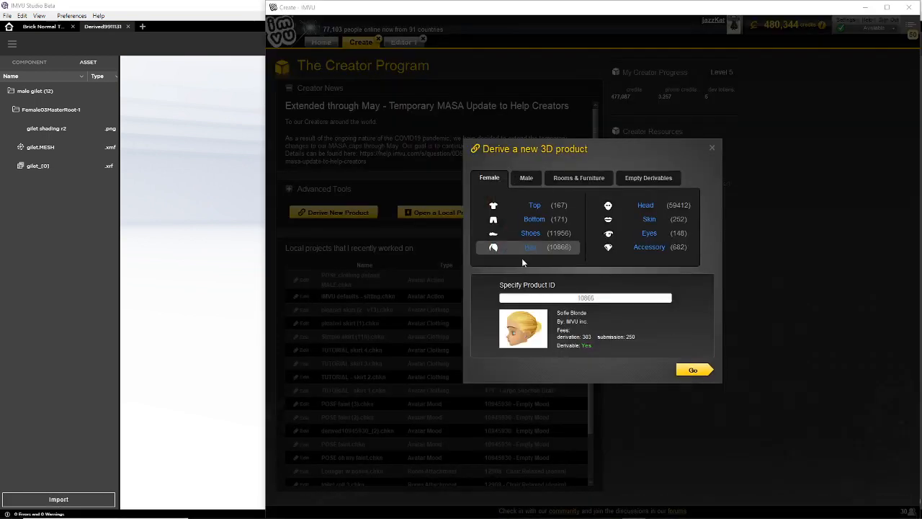
{"action": "left_click", "coordinate": [527, 178]}
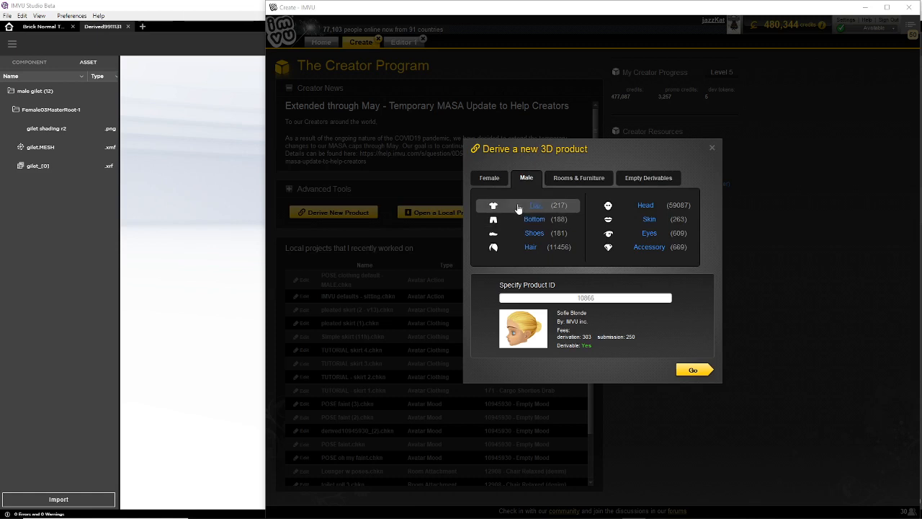
{"action": "left_click", "coordinate": [517, 208]}
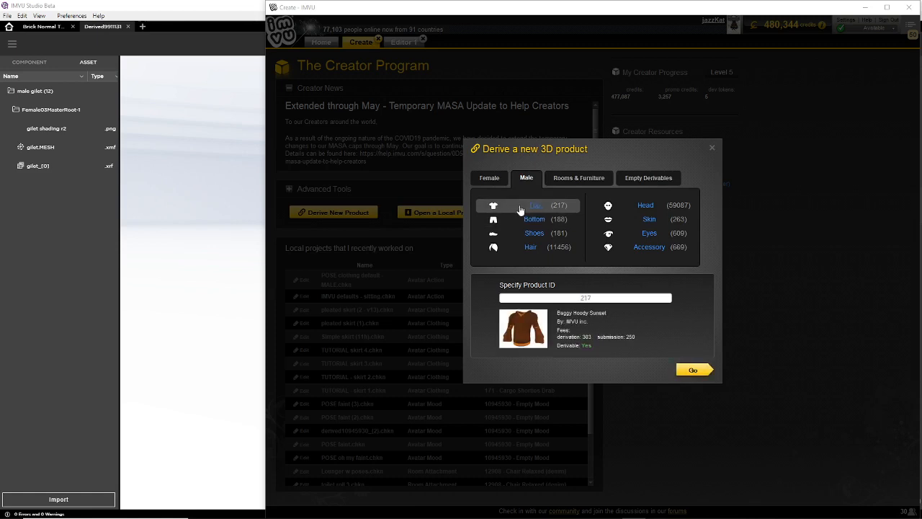
{"action": "left_click", "coordinate": [638, 184]}
{"action": "left_click", "coordinate": [631, 240]}
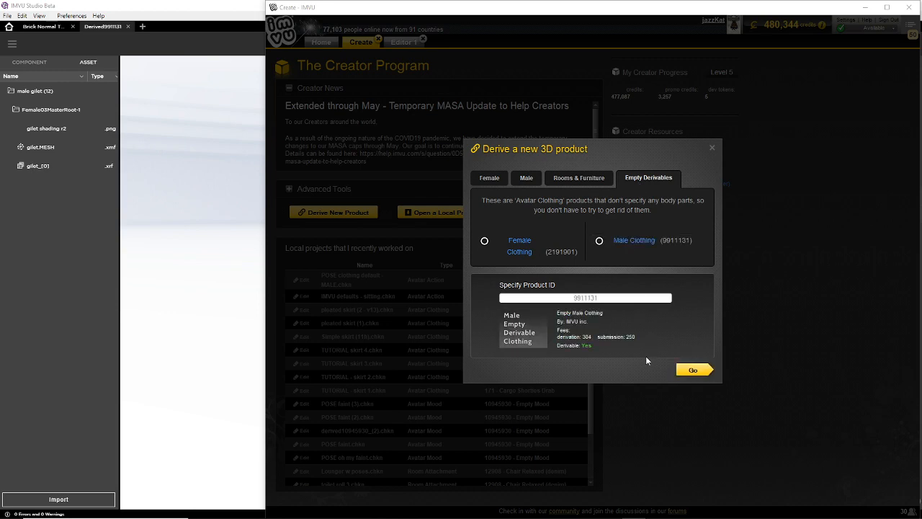
{"action": "left_click", "coordinate": [693, 370]}
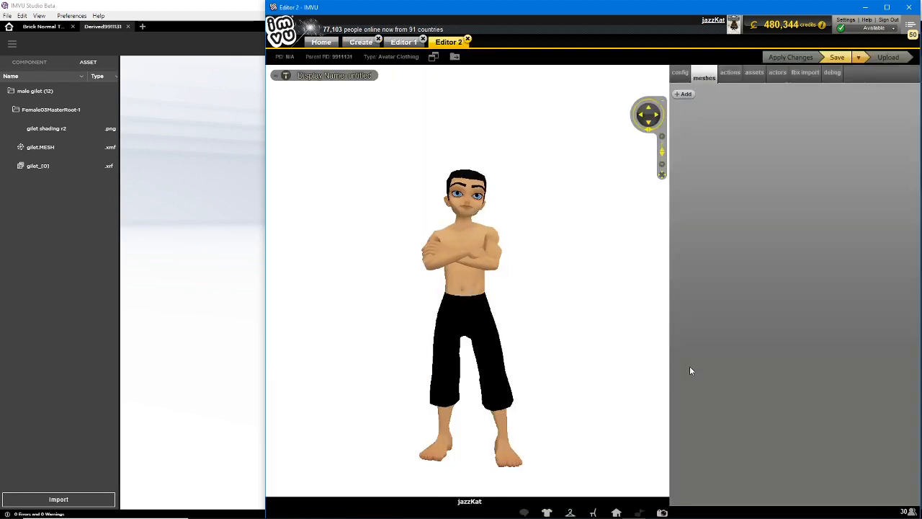
Load male gilet (12).fbx from the IMVU avatar folder's Blender 2.8+ subfolder for FBX import
{"action": "left_click", "coordinate": [805, 73]}
{"action": "left_click", "coordinate": [699, 95]}
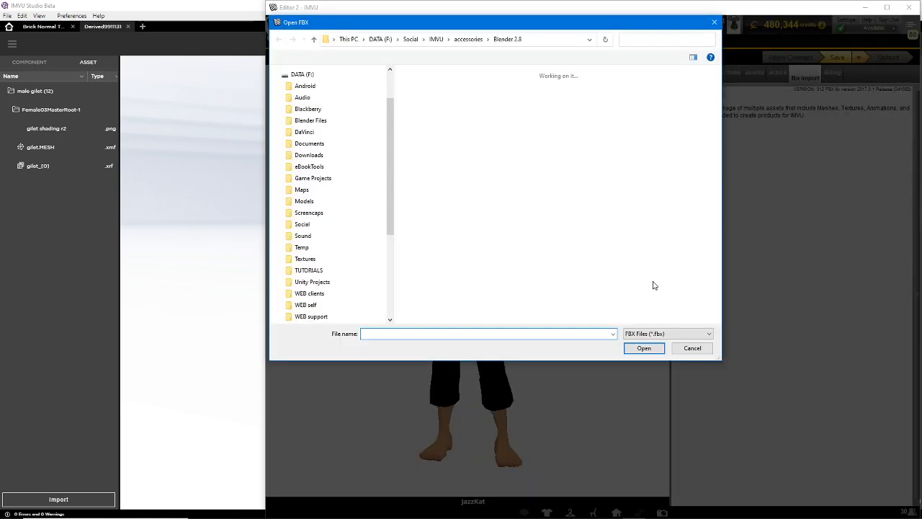
{"action": "left_click", "coordinate": [448, 39]}
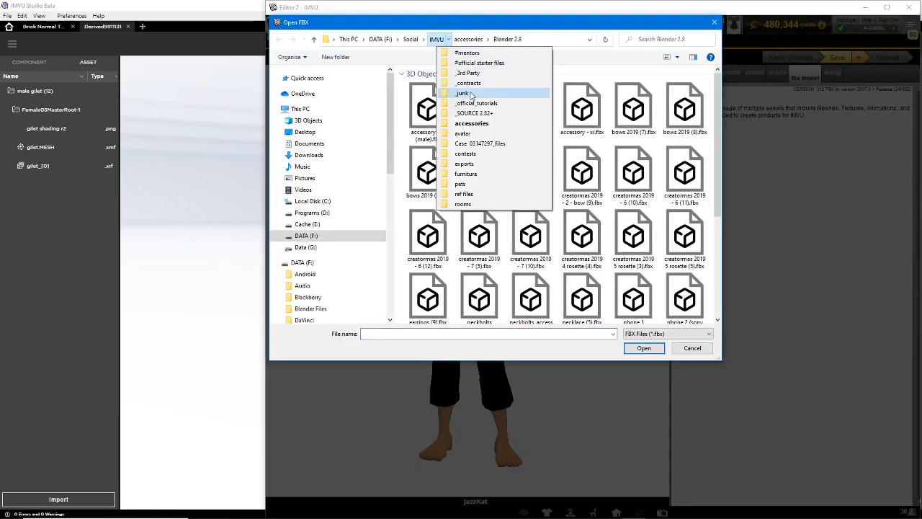
{"action": "left_click", "coordinate": [464, 134]}
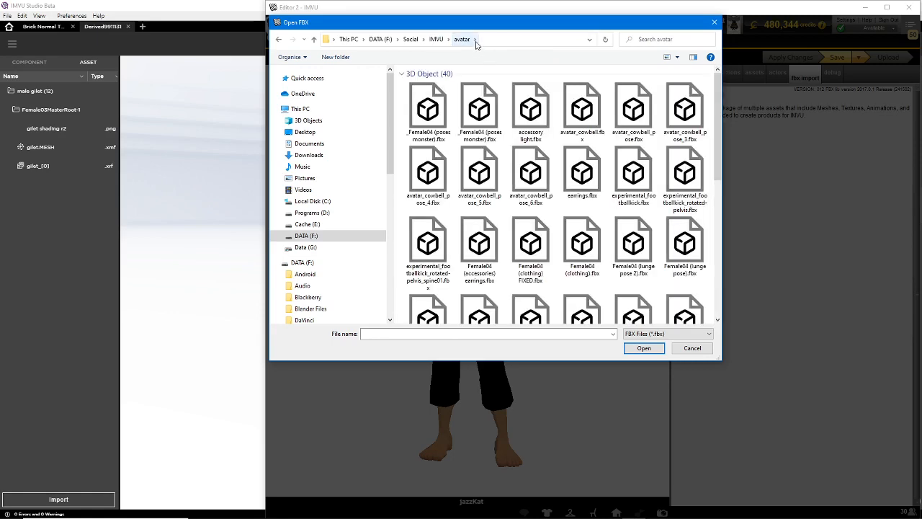
{"action": "left_click", "coordinate": [475, 40]}
{"action": "left_click", "coordinate": [492, 65]}
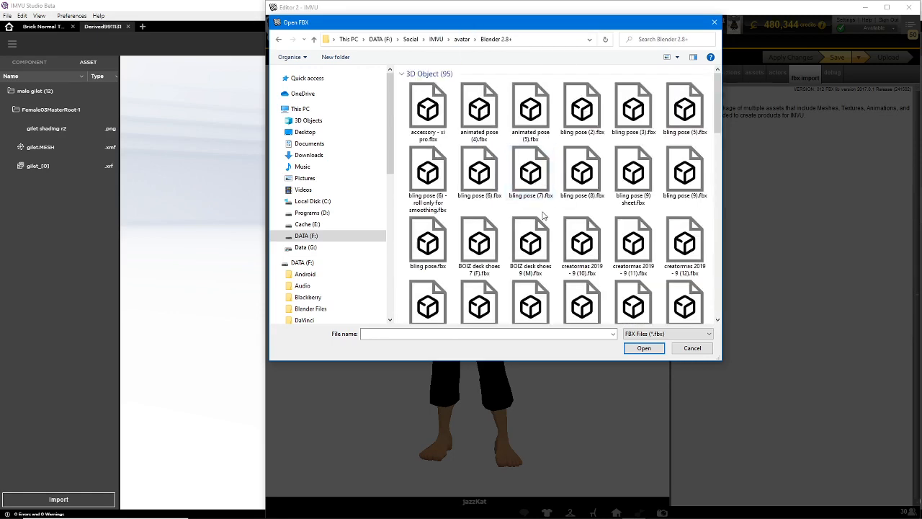
{"action": "scroll", "coordinate": [543, 220], "scroll_direction": "down", "scroll_amount": 10}
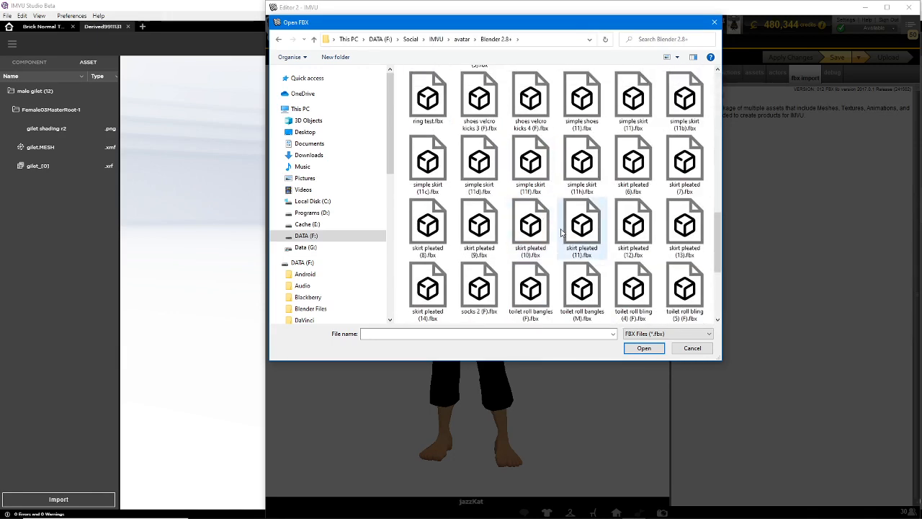
{"action": "scroll", "coordinate": [546, 231], "scroll_direction": "up", "scroll_amount": 2}
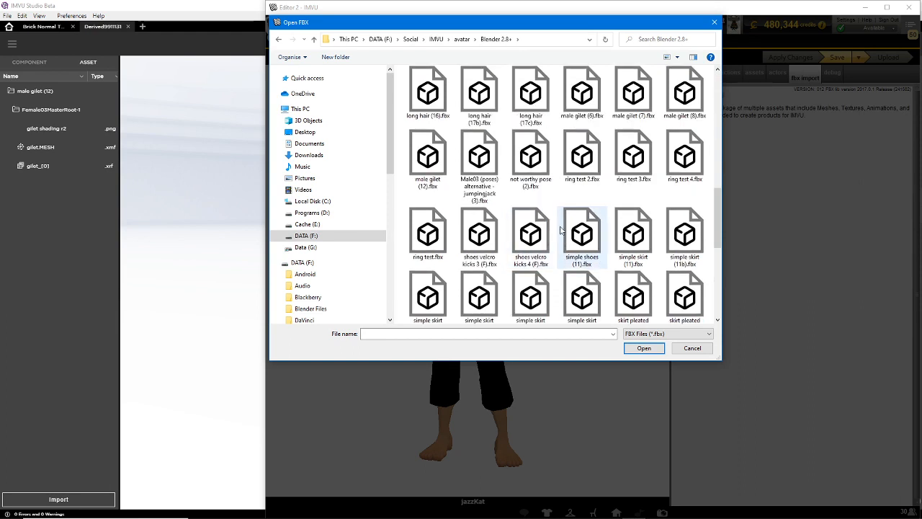
{"action": "scroll", "coordinate": [562, 232], "scroll_direction": "up", "scroll_amount": 2}
{"action": "scroll", "coordinate": [561, 235], "scroll_direction": "down", "scroll_amount": 1}
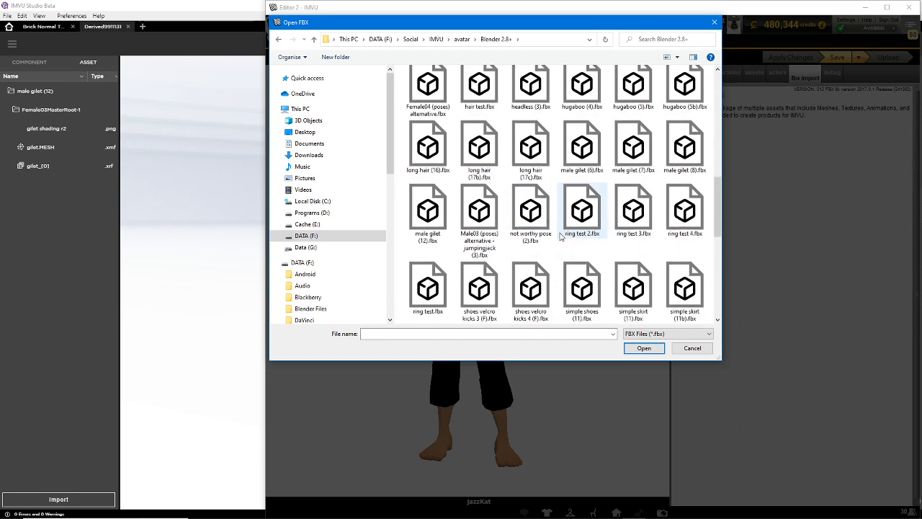
{"action": "left_click", "coordinate": [428, 211]}
{"action": "left_click", "coordinate": [645, 348]}
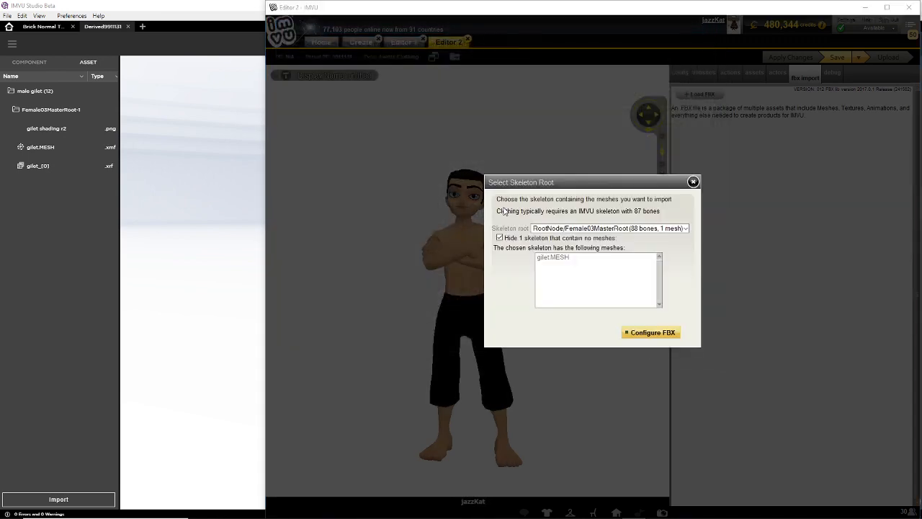
Choose RootNode/Female03MasterRoot/Female03MasterRoot (86 bones, 1 mesh) as the skeleton root and proceed to configuring the FBX
{"action": "left_click", "coordinate": [569, 228]}
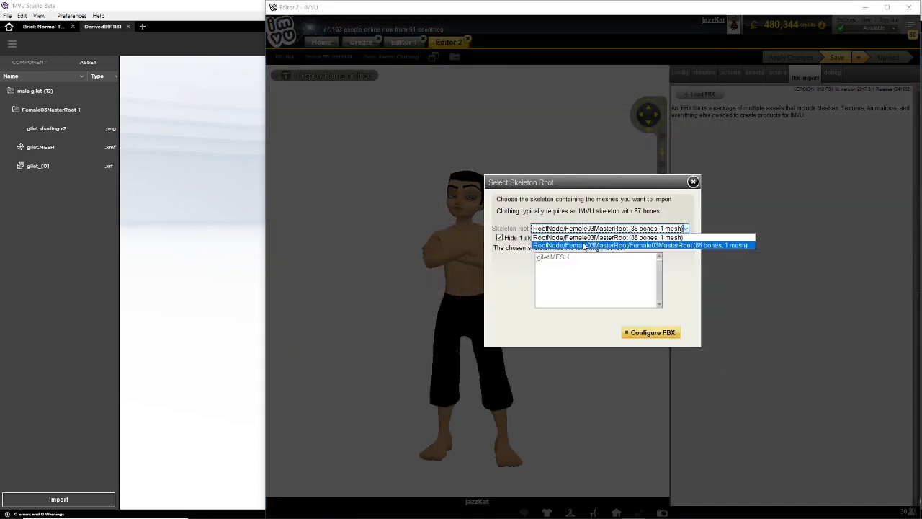
{"action": "left_click", "coordinate": [584, 245]}
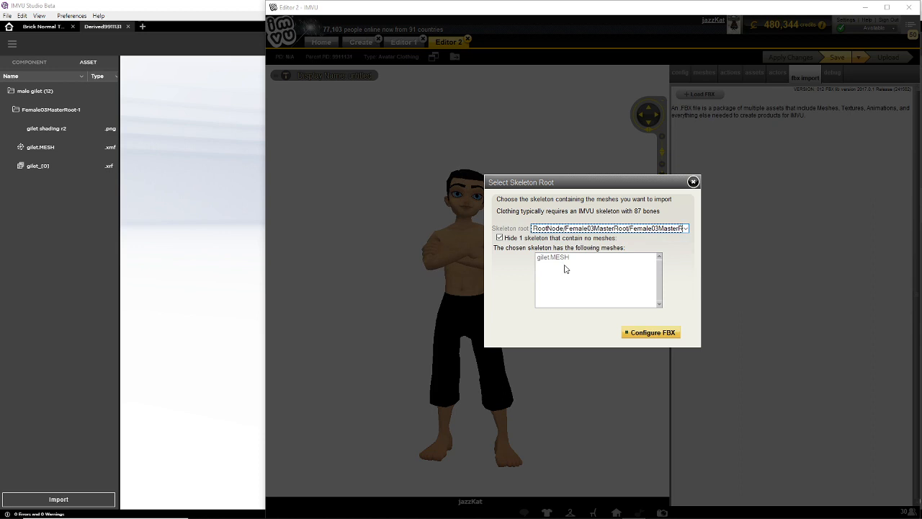
{"action": "left_click", "coordinate": [649, 333]}
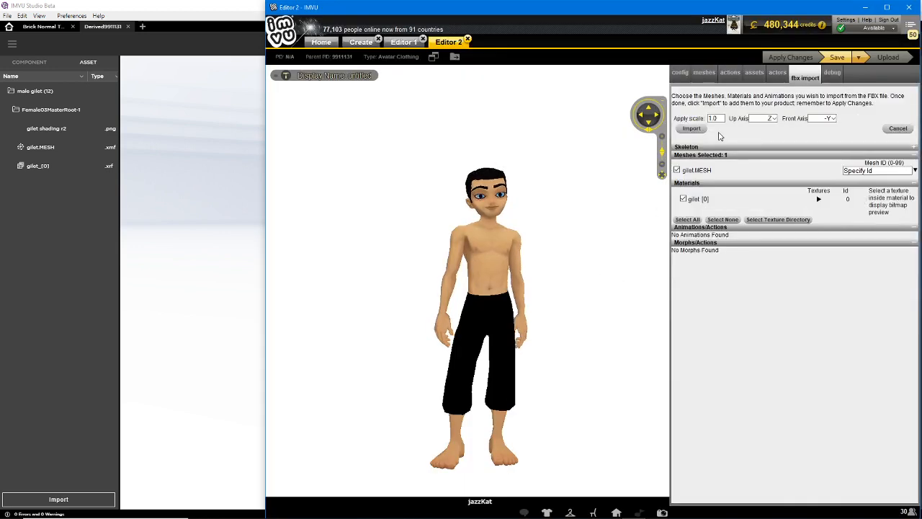
Set the import scale to 0.01, assign mesh ID 67 to gilet.MESH, and import the FBX assets
{"action": "type", "text": "0.01"}
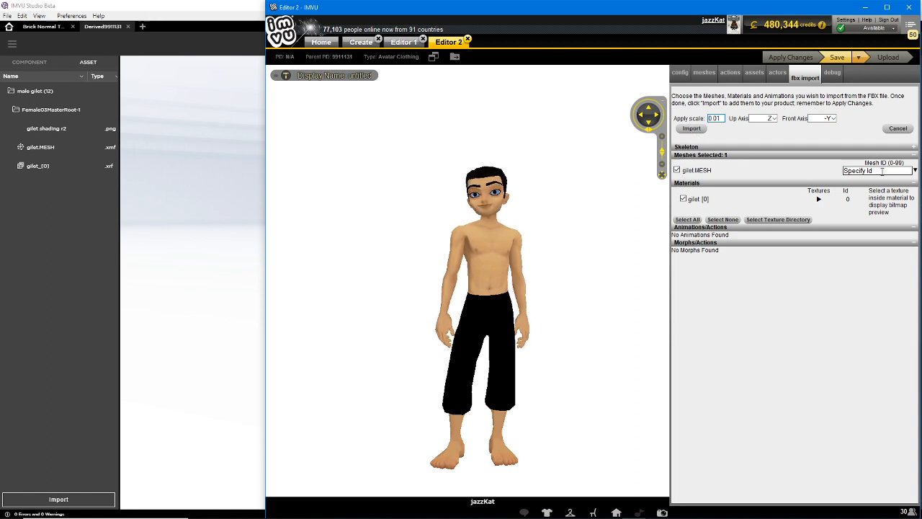
{"action": "left_click", "coordinate": [915, 170]}
{"action": "left_click", "coordinate": [872, 170]}
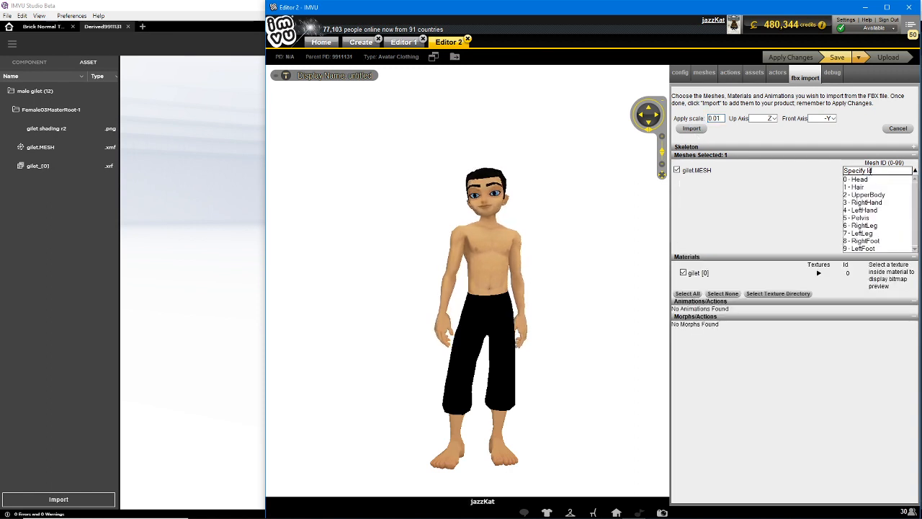
{"action": "left_click_drag", "start_coordinate": [887, 171], "coordinate": [790, 175]}
{"action": "type", "text": "67"}
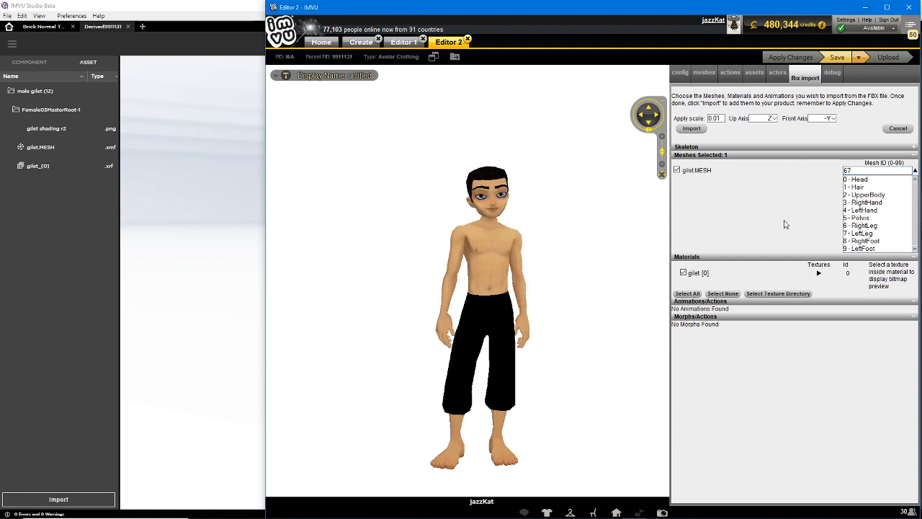
{"action": "left_click", "coordinate": [691, 128]}
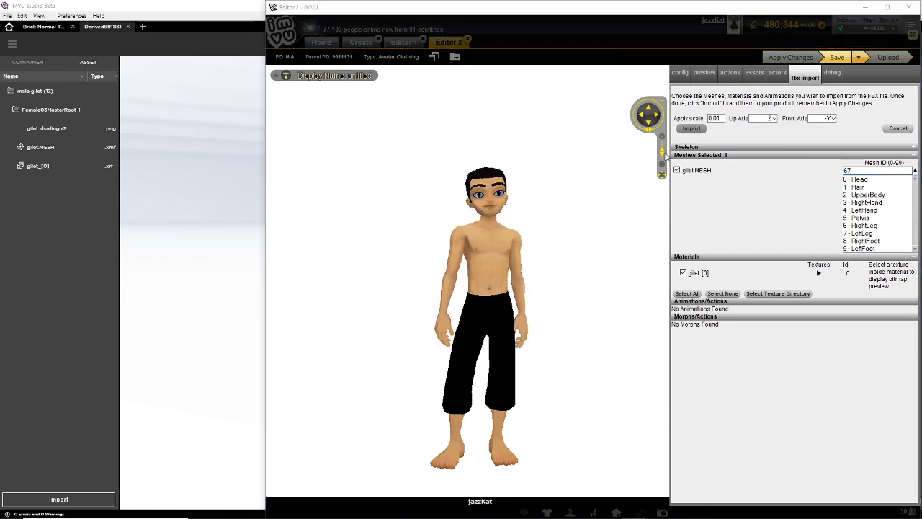
{"action": "left_click", "coordinate": [774, 387]}
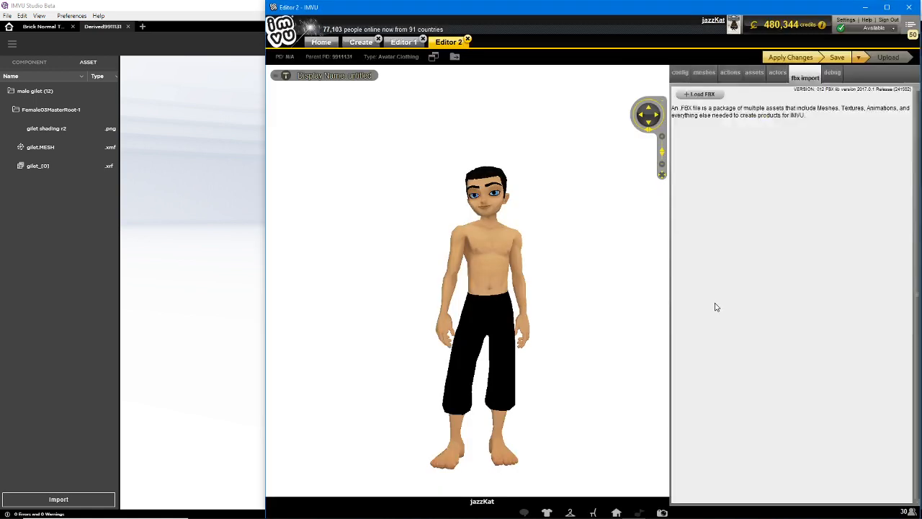
Apply the changes to the derived product and inspect the imported gilet on the default male avatar
{"action": "left_click", "coordinate": [788, 58]}
{"action": "scroll", "coordinate": [420, 362], "scroll_direction": "up", "scroll_amount": 3}
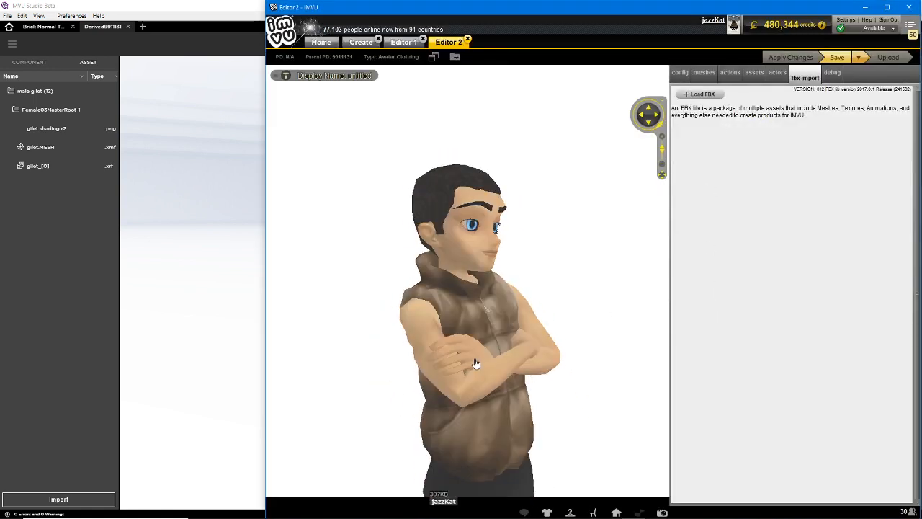
{"action": "left_click_drag", "start_coordinate": [475, 363], "coordinate": [459, 346]}
{"action": "scroll", "coordinate": [459, 346], "scroll_direction": "down", "scroll_amount": 3}
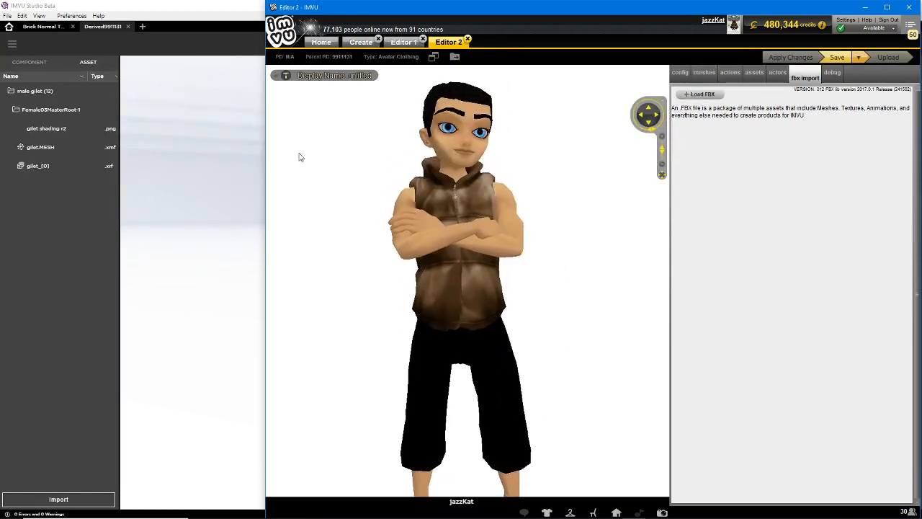
Switch back to IMVU Studio and examine how the gilet overlaps the avatar's red suit
{"action": "left_click", "coordinate": [200, 7]}
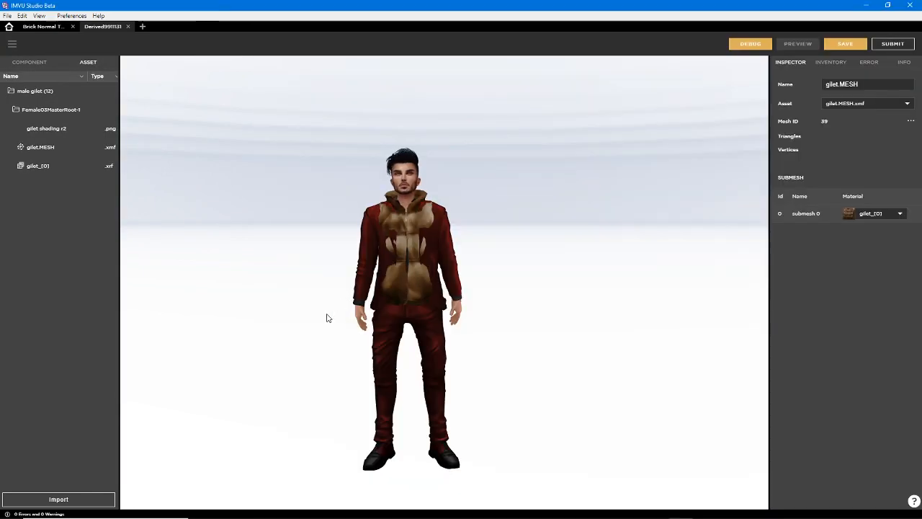
{"action": "left_click_drag", "start_coordinate": [326, 318], "coordinate": [415, 285]}
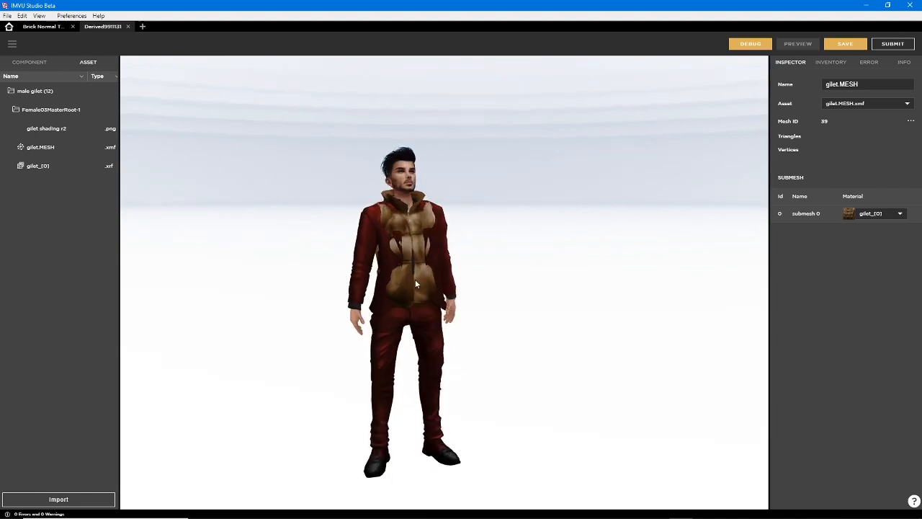
{"action": "scroll", "coordinate": [415, 281], "scroll_direction": "up", "scroll_amount": 2}
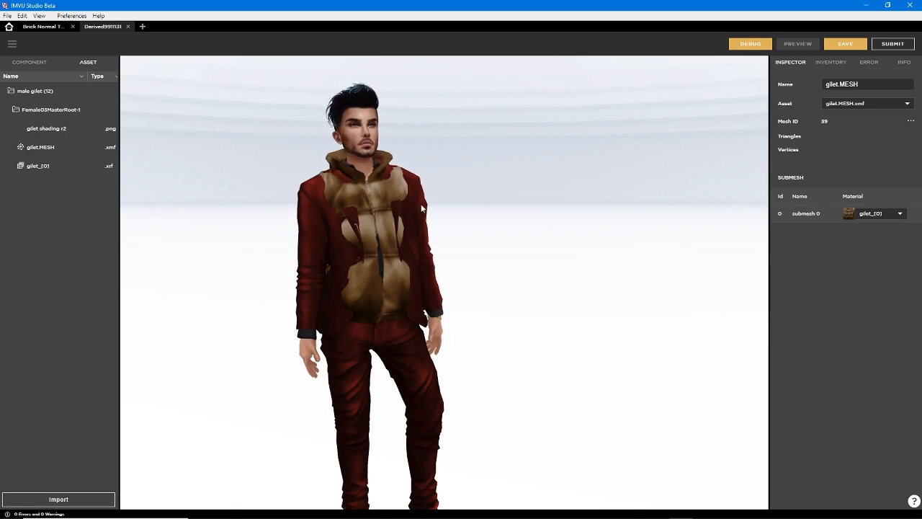
Filter the inventory to show only products that are in use
{"action": "left_click", "coordinate": [830, 65]}
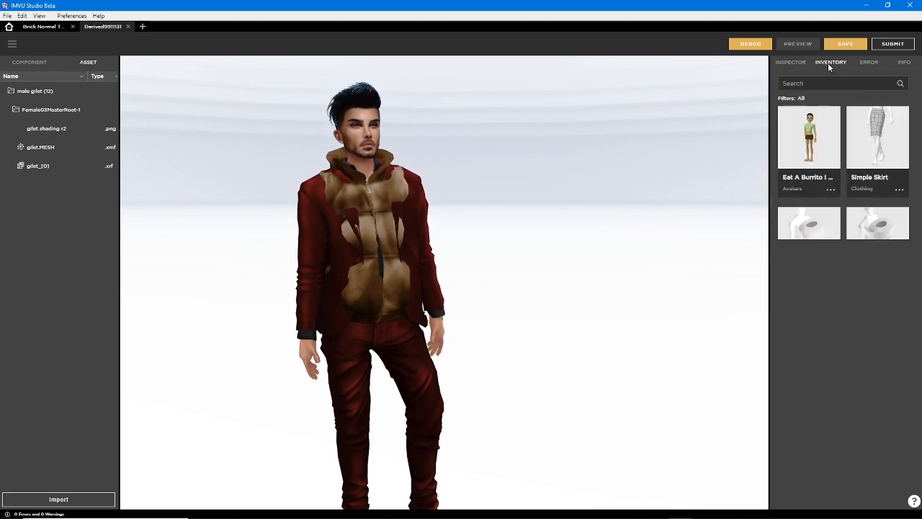
{"action": "left_click", "coordinate": [800, 98]}
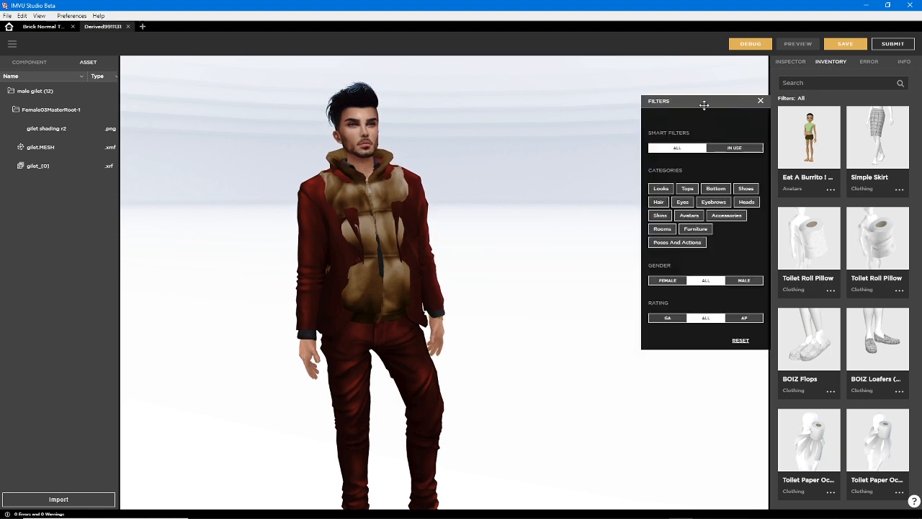
{"action": "left_click_drag", "start_coordinate": [704, 104], "coordinate": [689, 102]}
{"action": "left_click", "coordinate": [725, 148]}
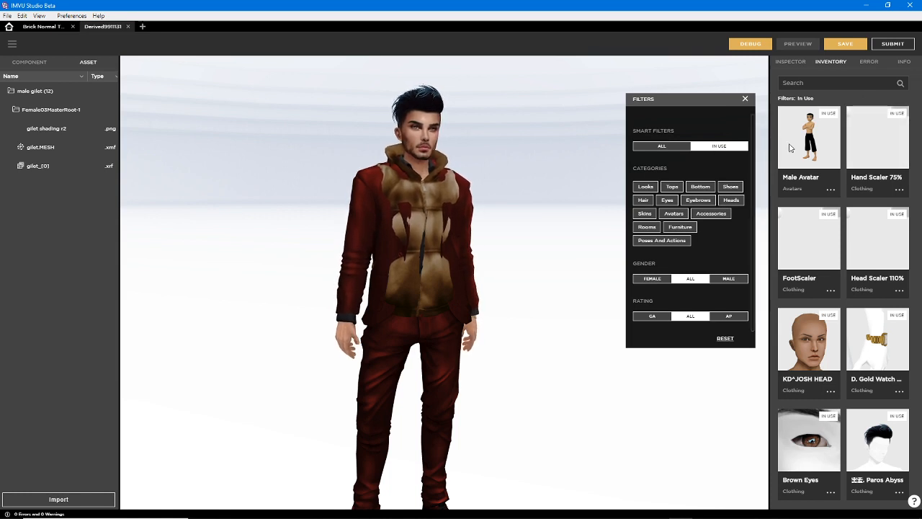
Remove every in-use item except Male Avatar from the avatar, including the Ruby Red Suit, and close the inventory filters
{"action": "left_click", "coordinate": [879, 137]}
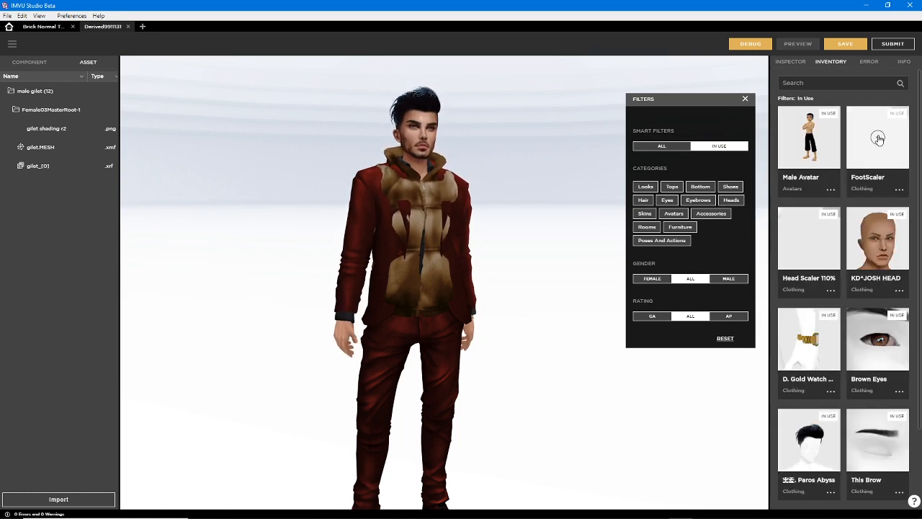
{"action": "left_click", "coordinate": [879, 138]}
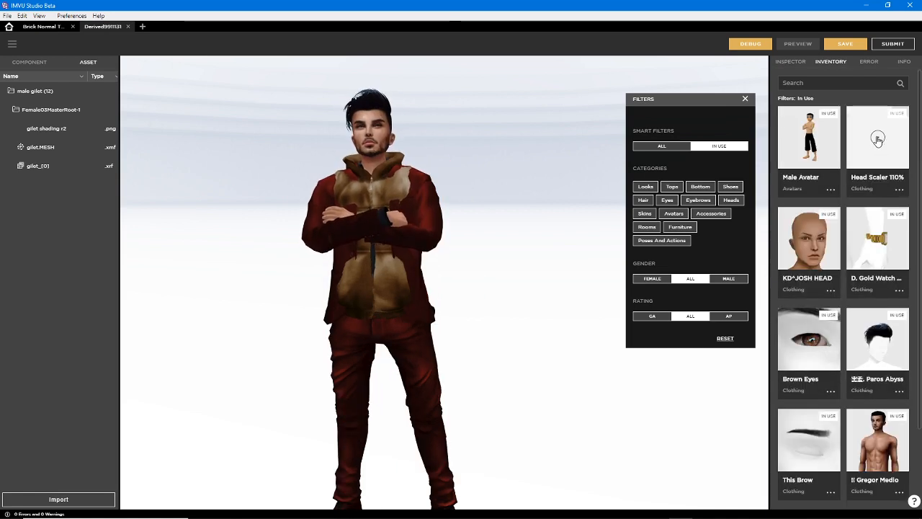
{"action": "left_click", "coordinate": [878, 139]}
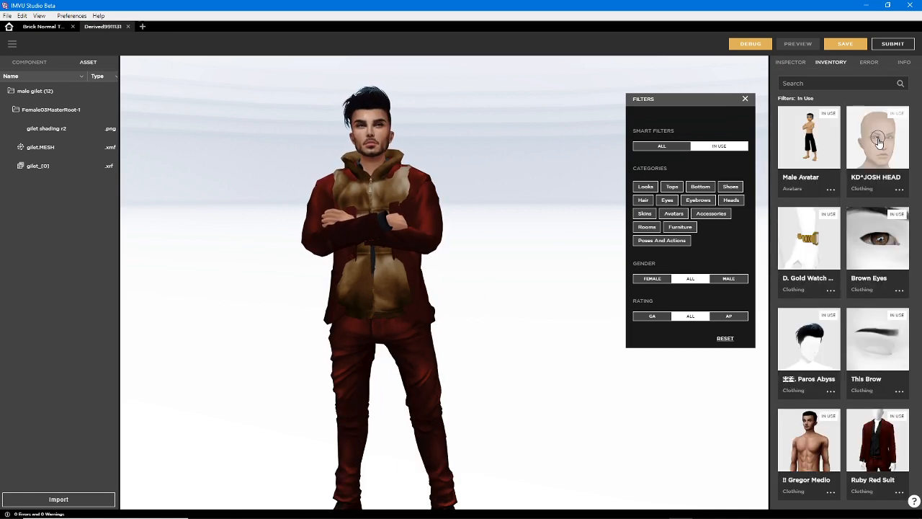
{"action": "left_click", "coordinate": [878, 138]}
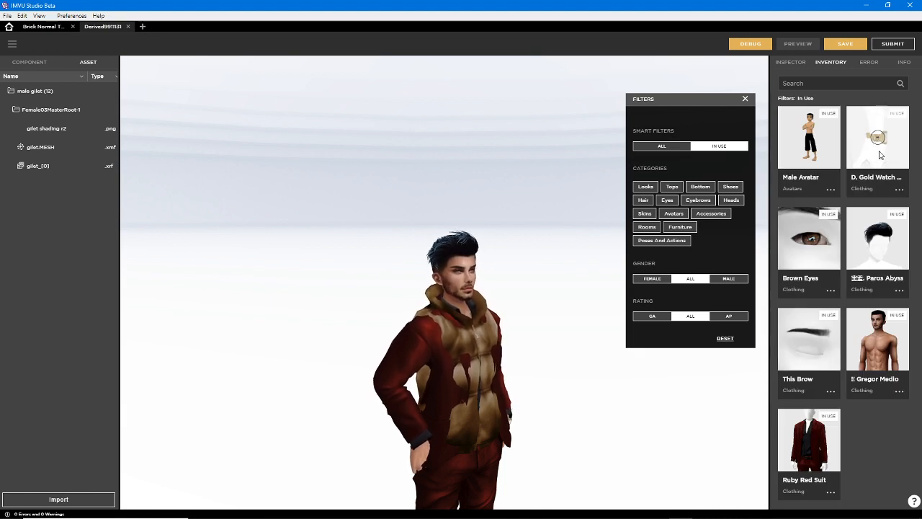
{"action": "left_click", "coordinate": [879, 140]}
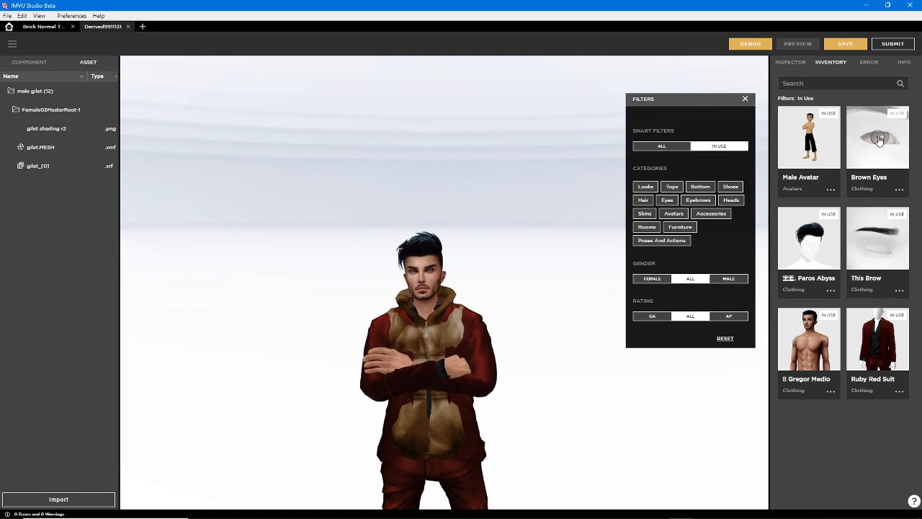
{"action": "left_click", "coordinate": [877, 139]}
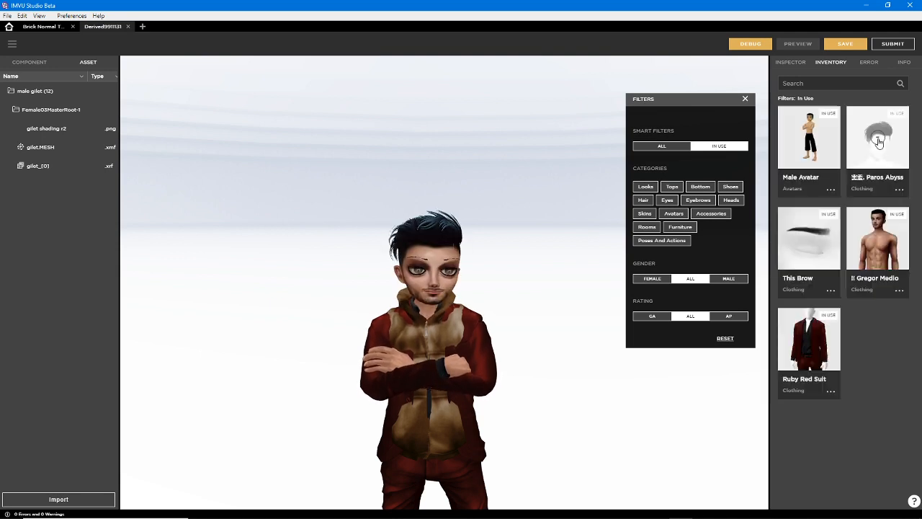
{"action": "left_click", "coordinate": [878, 139]}
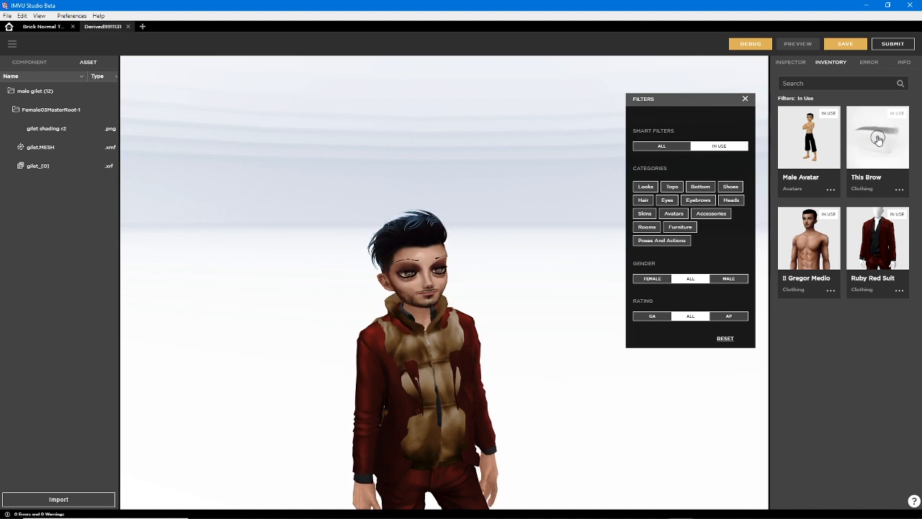
{"action": "left_click", "coordinate": [878, 139]}
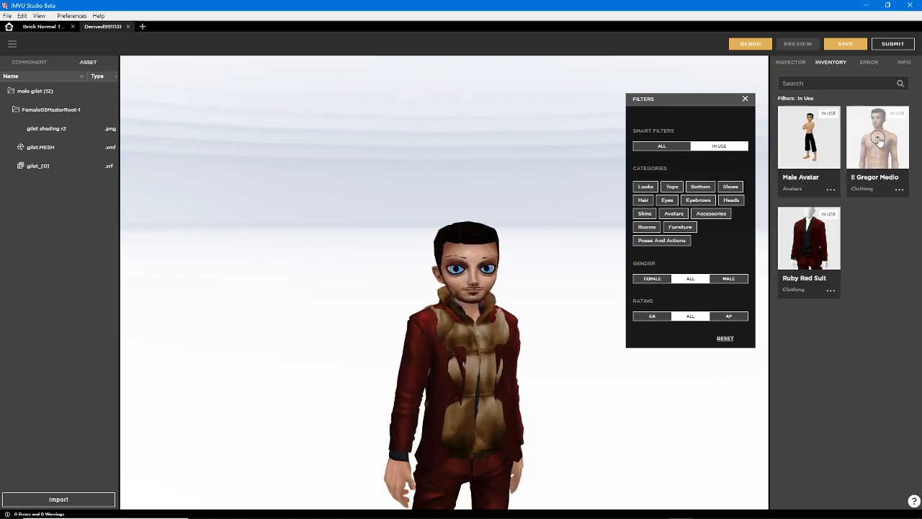
{"action": "left_click", "coordinate": [878, 139]}
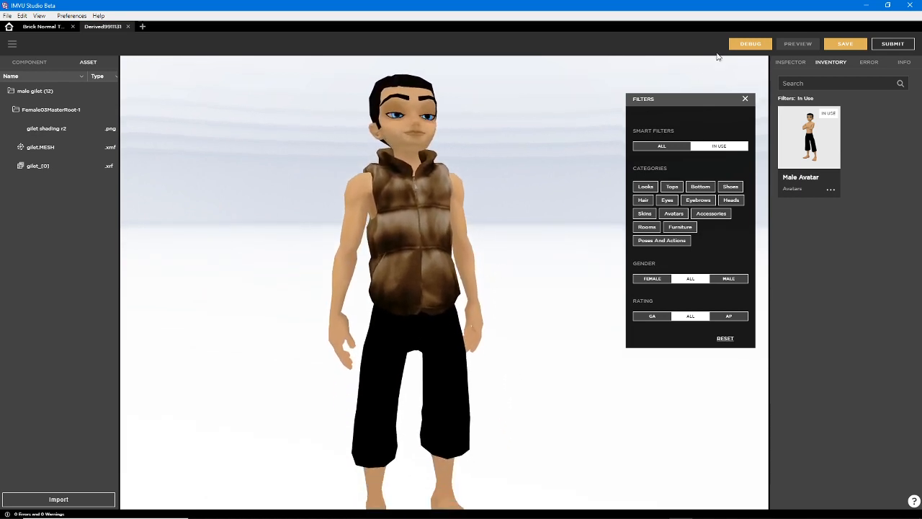
{"action": "left_click", "coordinate": [745, 99]}
{"action": "left_click_drag", "start_coordinate": [456, 332], "coordinate": [431, 304]}
{"action": "scroll", "coordinate": [450, 272], "scroll_direction": "up", "scroll_amount": 3}
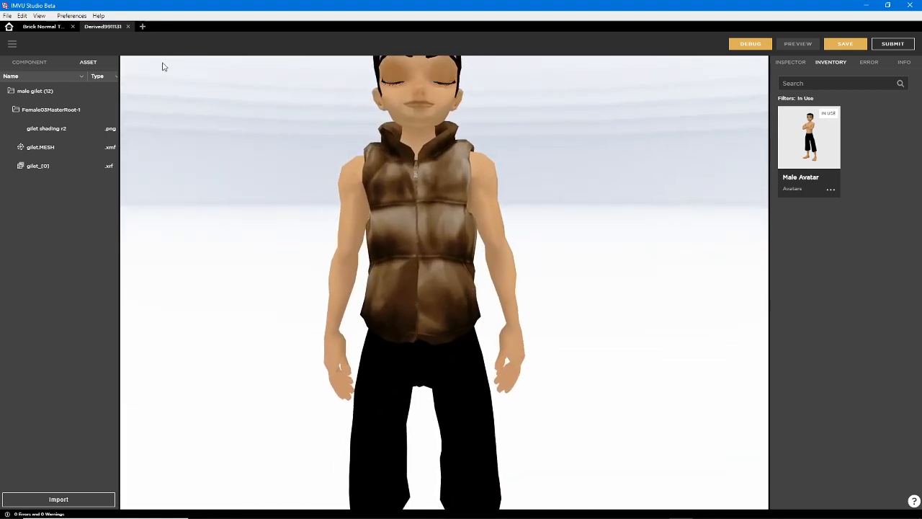
Examine the mesh properties of gilet.MESH, the imported assets' type, size and source details, and the product's material and mesh components
{"action": "left_click", "coordinate": [780, 63]}
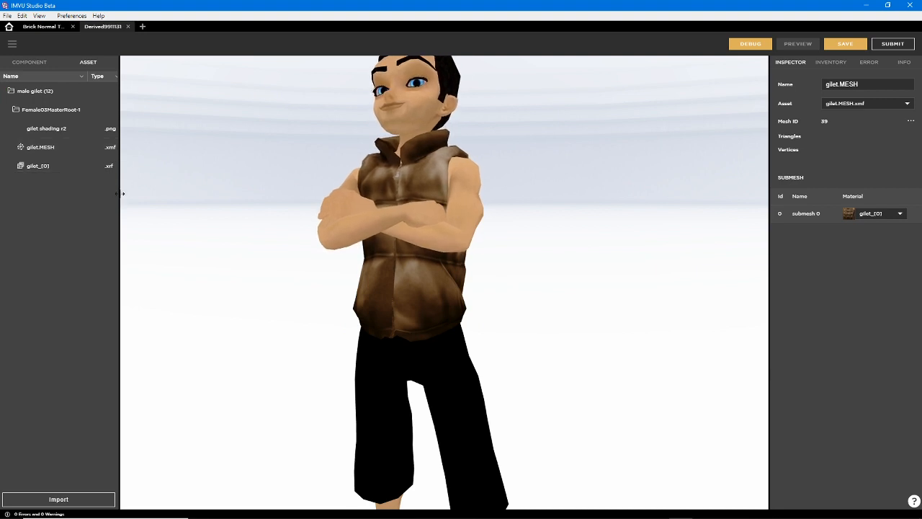
{"action": "left_click_drag", "start_coordinate": [120, 191], "coordinate": [247, 196]}
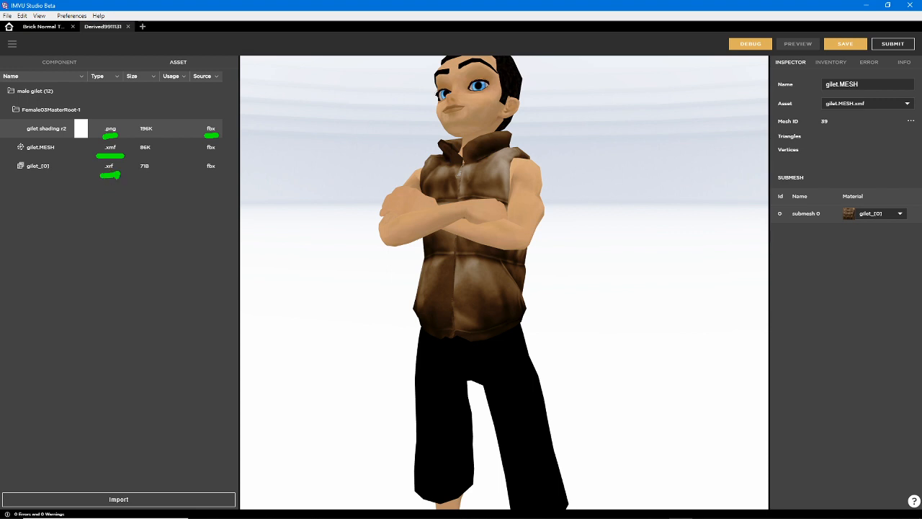
{"action": "left_click", "coordinate": [60, 62]}
{"action": "left_click_drag", "start_coordinate": [243, 186], "coordinate": [85, 180]}
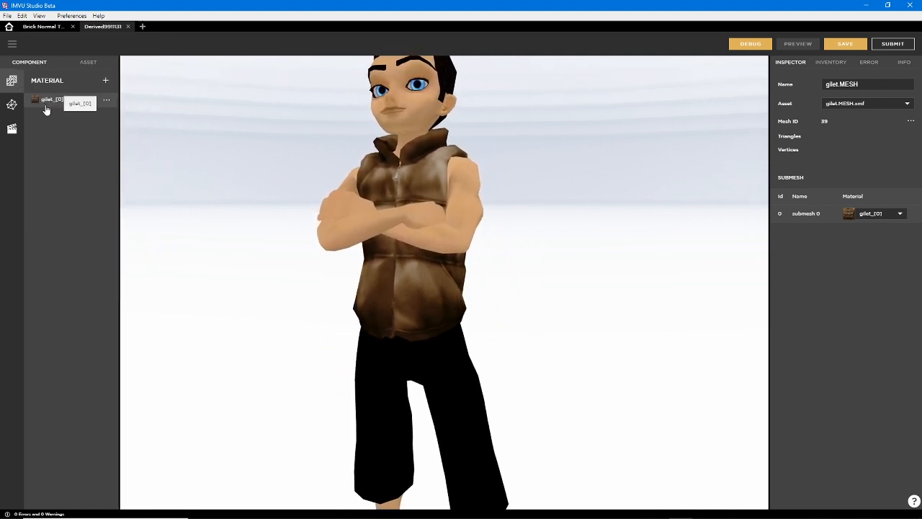
{"action": "left_click", "coordinate": [11, 104]}
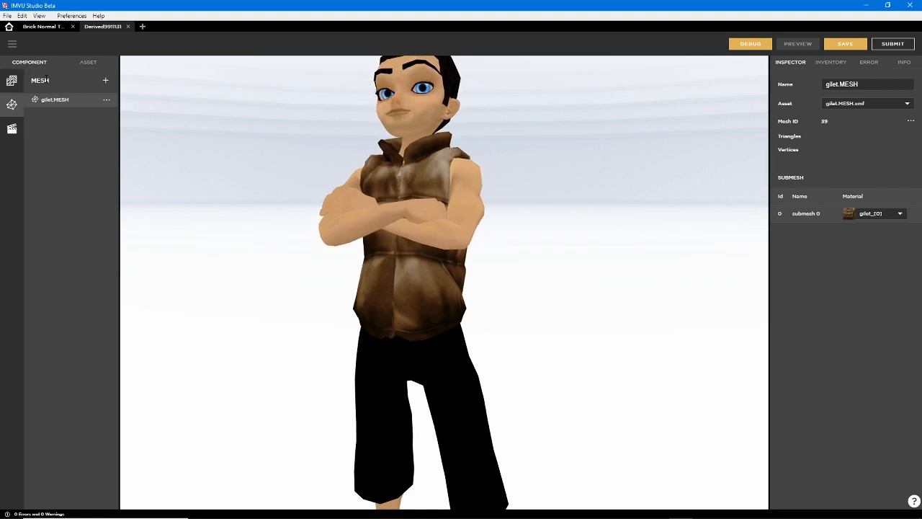
Assign the image gilet (normal).png as the Normal texture of the gilet_[0] material
{"action": "left_click", "coordinate": [9, 83]}
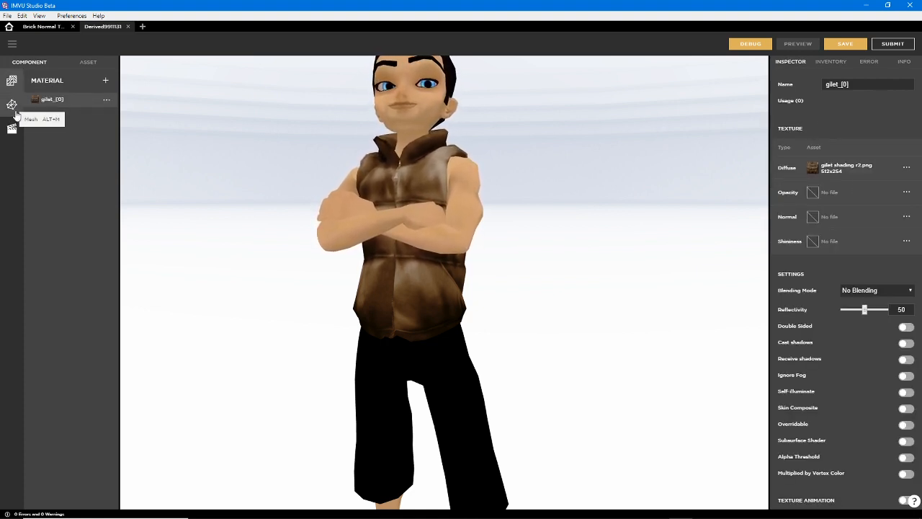
{"action": "left_click", "coordinate": [813, 218]}
{"action": "left_click", "coordinate": [707, 275]}
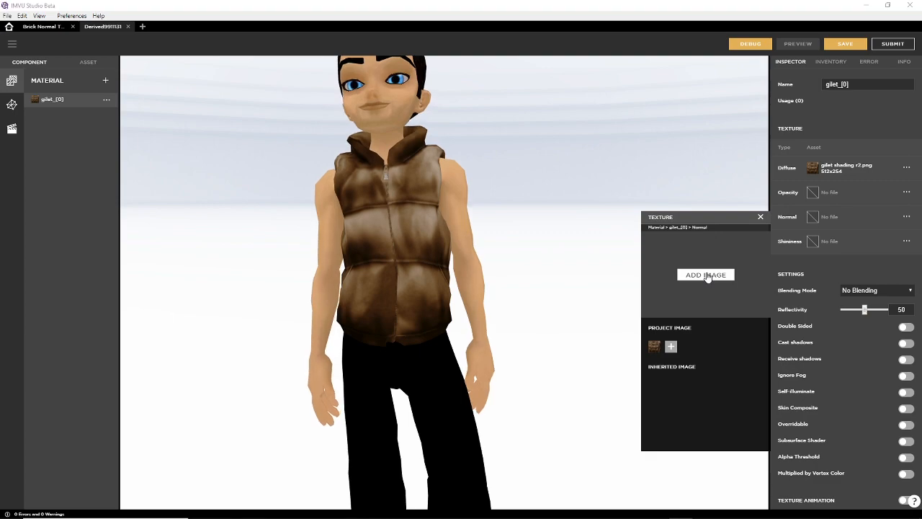
{"action": "scroll", "coordinate": [514, 292], "scroll_direction": "down", "scroll_amount": 5}
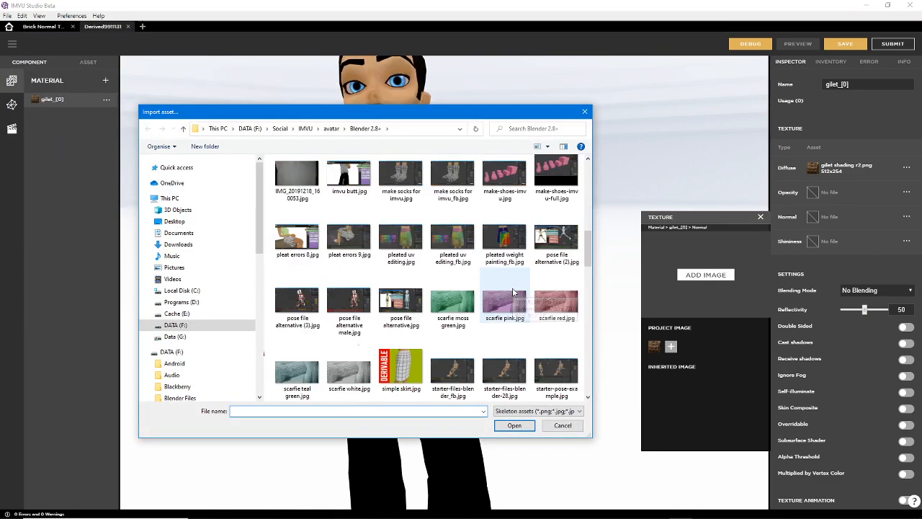
{"action": "scroll", "coordinate": [514, 292], "scroll_direction": "down", "scroll_amount": 10}
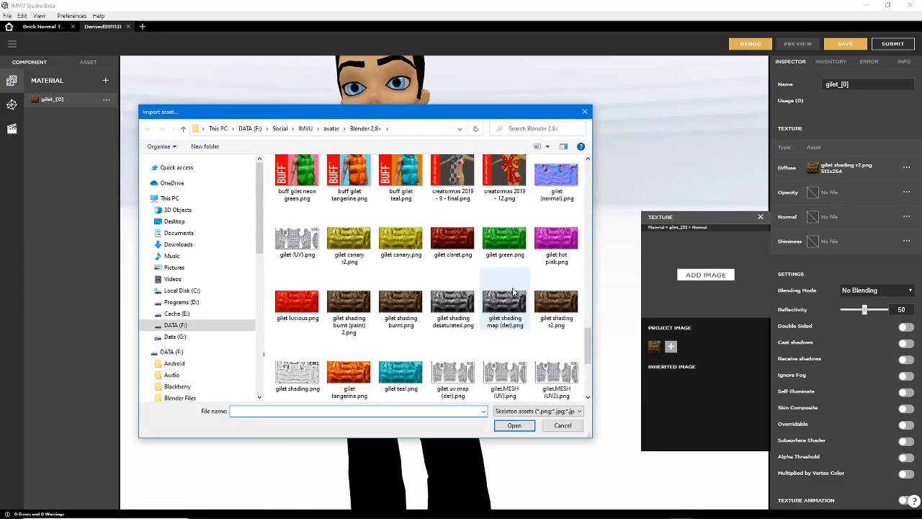
{"action": "scroll", "coordinate": [514, 292], "scroll_direction": "up", "scroll_amount": 2}
{"action": "scroll", "coordinate": [514, 292], "scroll_direction": "down", "scroll_amount": 2}
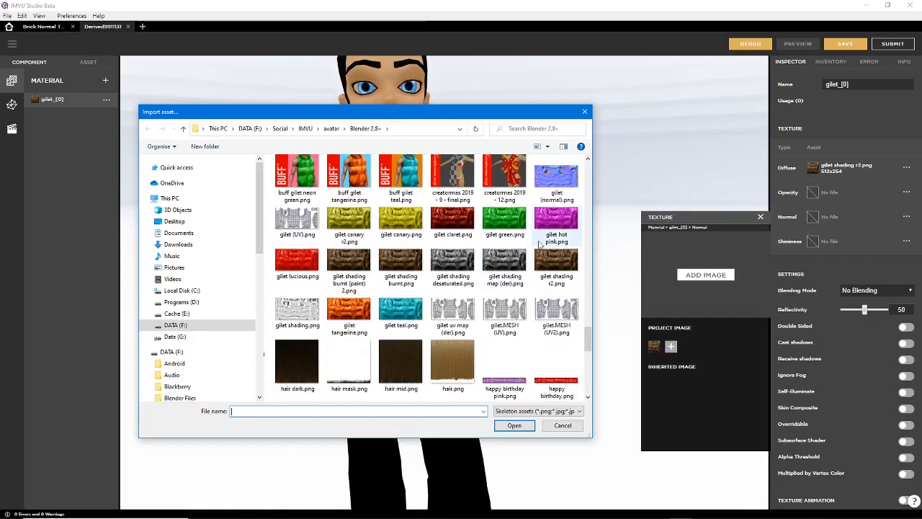
{"action": "left_click", "coordinate": [559, 178]}
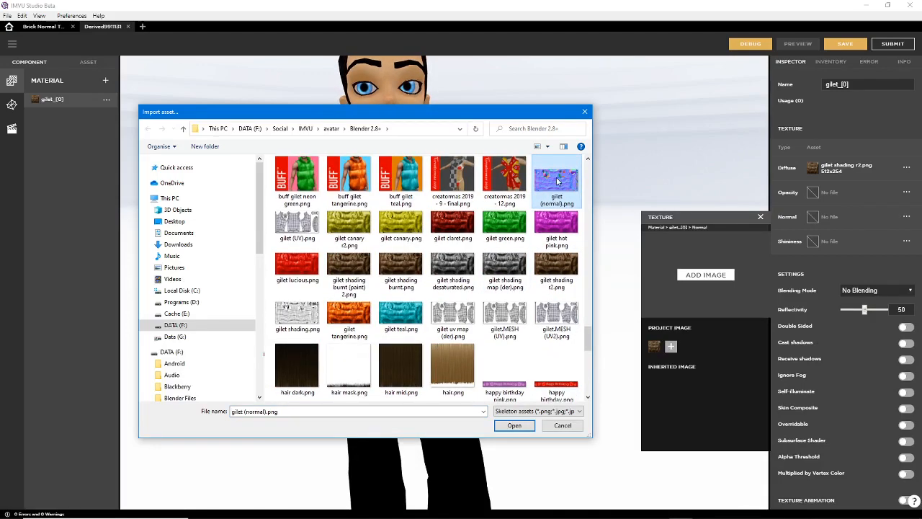
{"action": "left_click", "coordinate": [515, 426]}
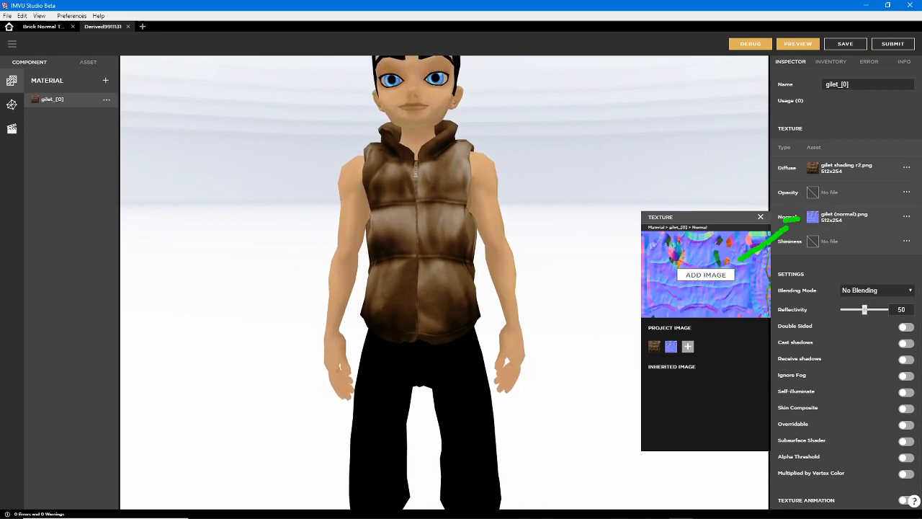
Assign gilet shading desaturated.png as the gilet_[0] material's Shininess texture and preview the changes on the avatar
{"action": "left_click", "coordinate": [815, 241]}
{"action": "left_click_drag", "start_coordinate": [733, 244], "coordinate": [593, 218]}
{"action": "left_click", "coordinate": [565, 275]}
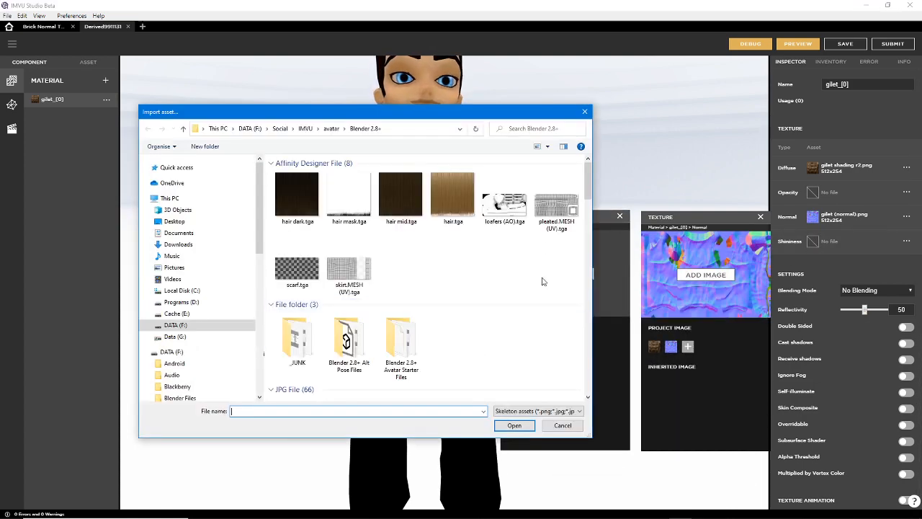
{"action": "left_click_drag", "start_coordinate": [585, 186], "coordinate": [582, 340]}
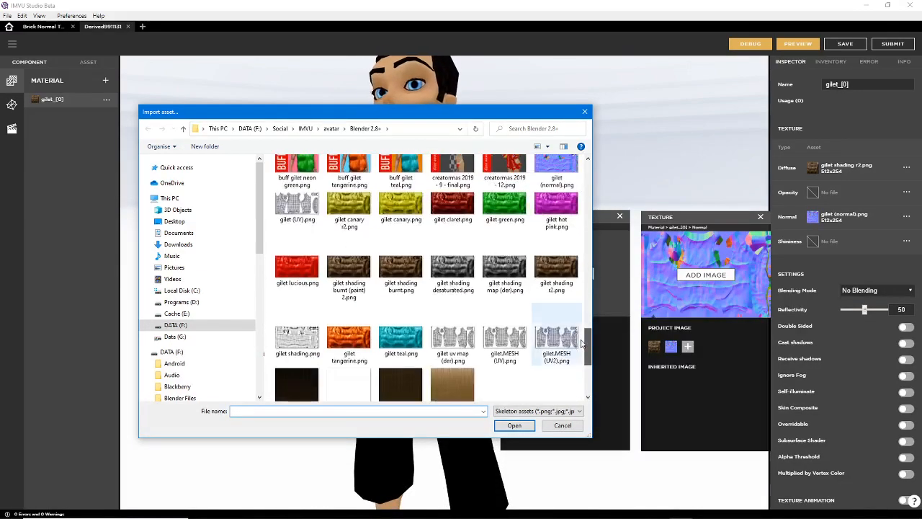
{"action": "left_click", "coordinate": [455, 269]}
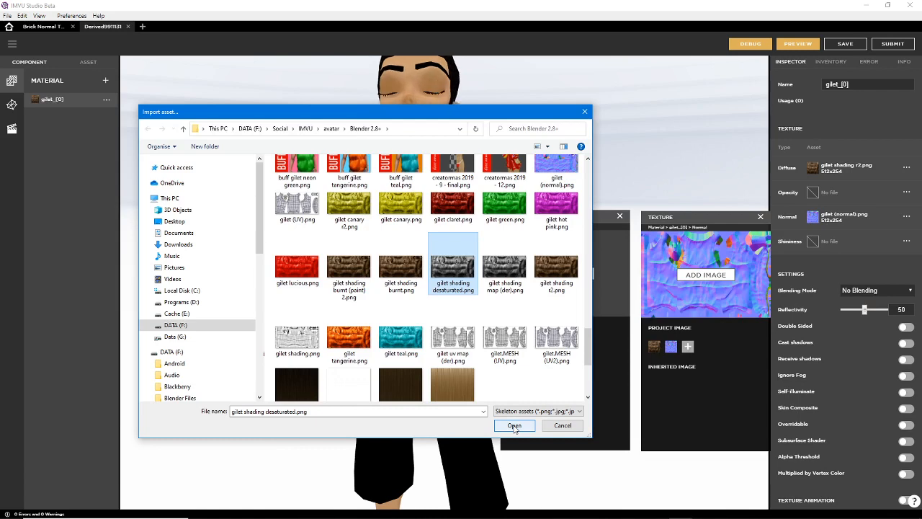
{"action": "left_click", "coordinate": [515, 426]}
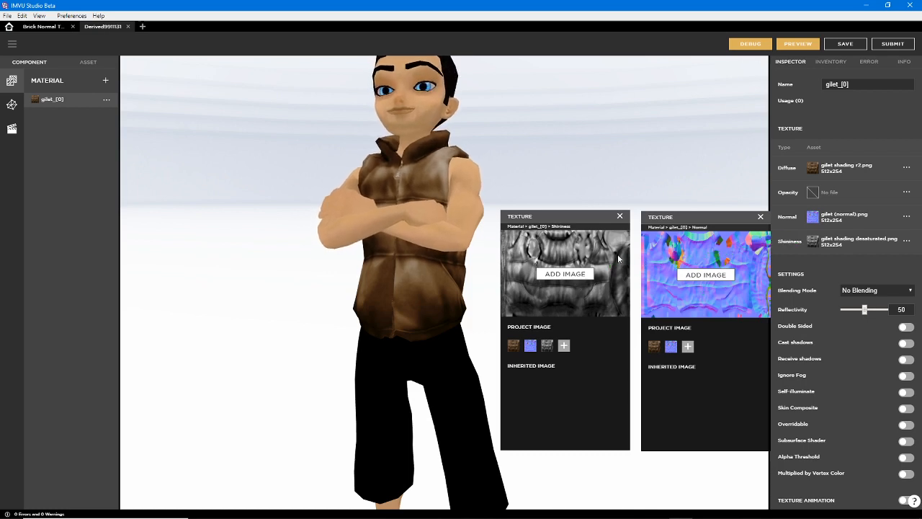
{"action": "left_click", "coordinate": [761, 216]}
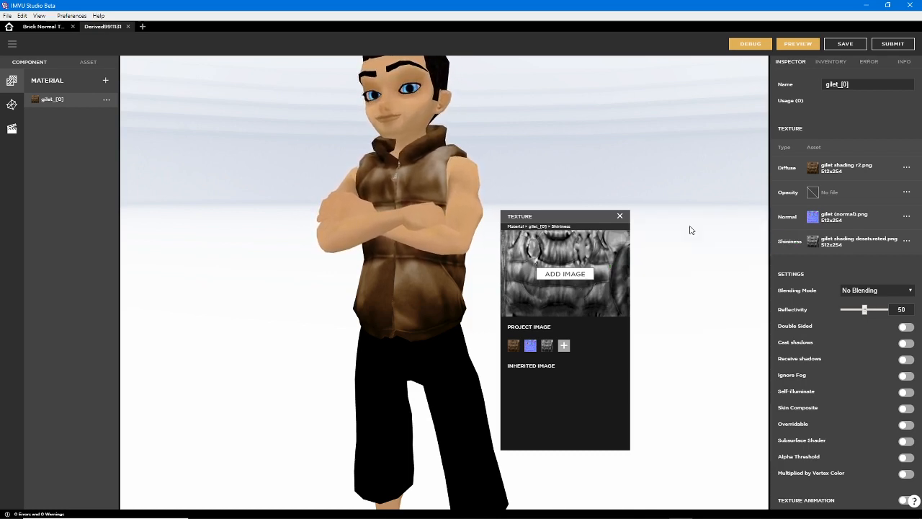
{"action": "left_click", "coordinate": [620, 217]}
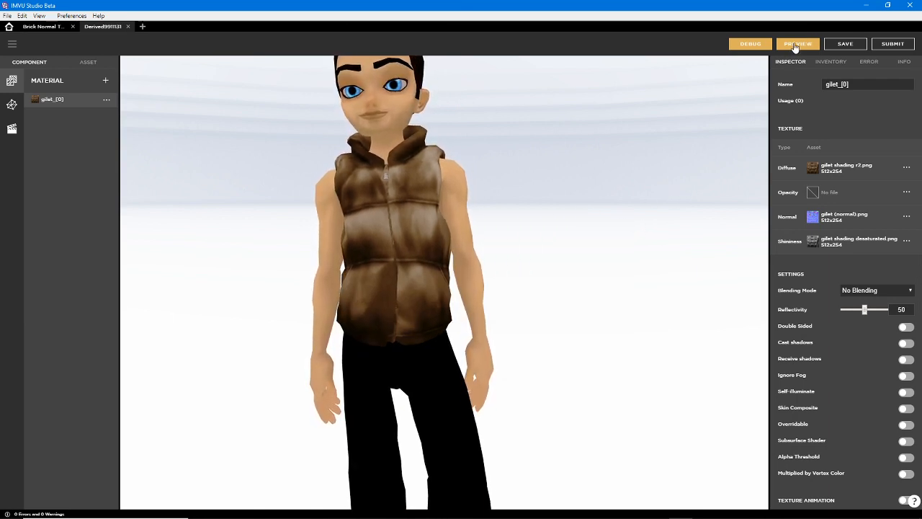
{"action": "left_click", "coordinate": [796, 44]}
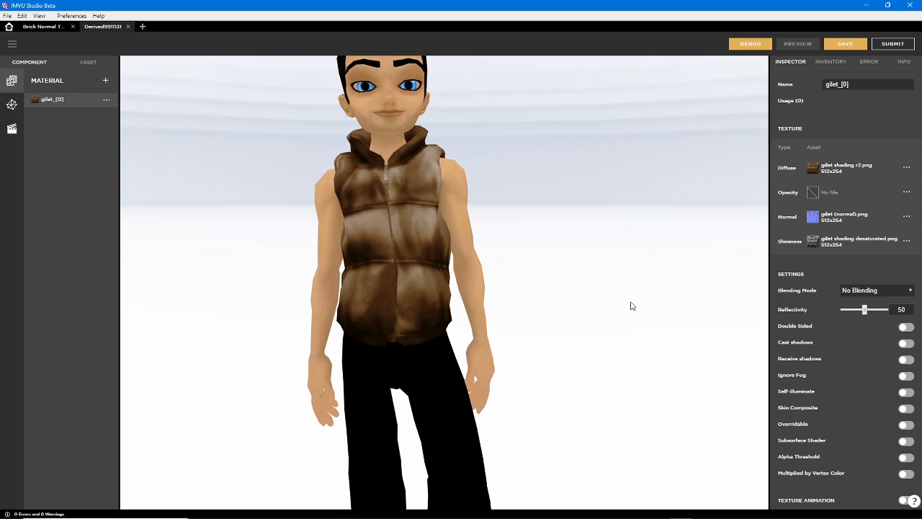
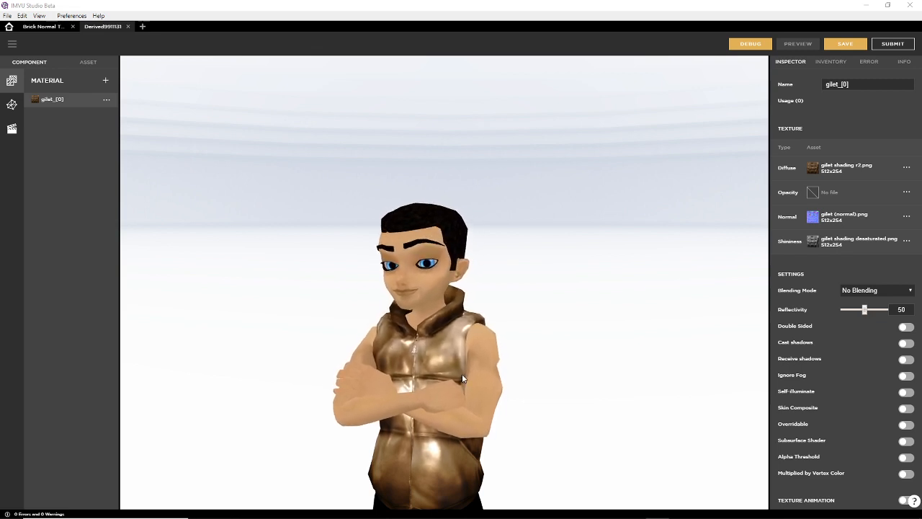
Save the gilet product as a new product with a name beginning "Gilet Normal Te"
{"action": "right_click_drag", "start_coordinate": [454, 384], "coordinate": [450, 240]}
{"action": "left_click_drag", "start_coordinate": [437, 281], "coordinate": [385, 269]}
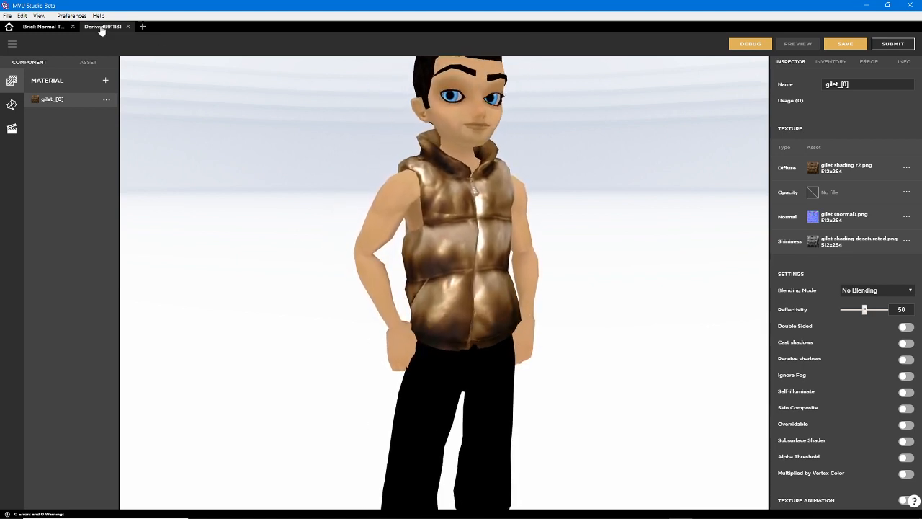
{"action": "left_click", "coordinate": [11, 46]}
{"action": "mouse_move", "coordinate": [43, 65]}
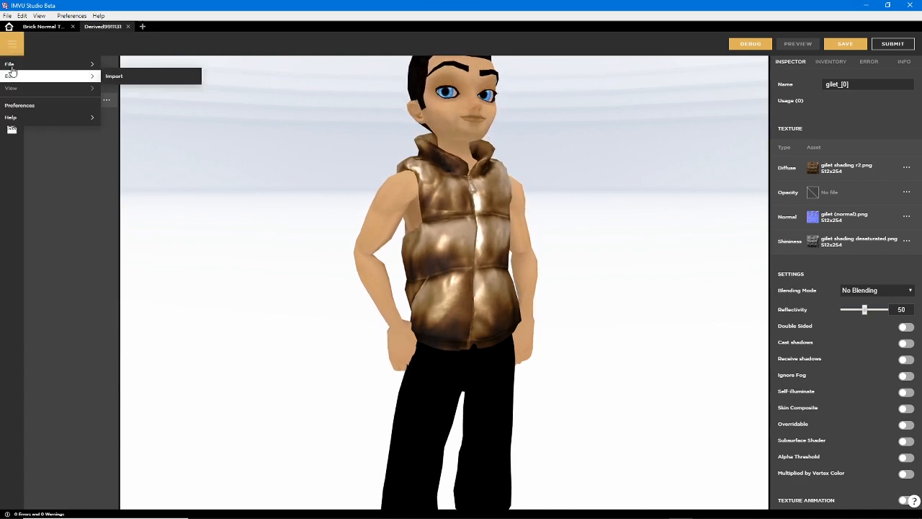
{"action": "left_click", "coordinate": [124, 110]}
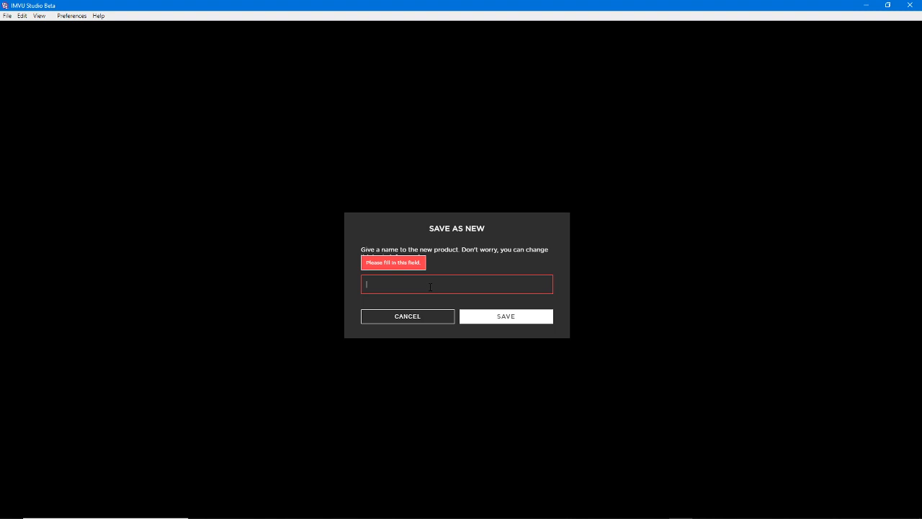
{"action": "type", "text": "Gilet Normal Test"}
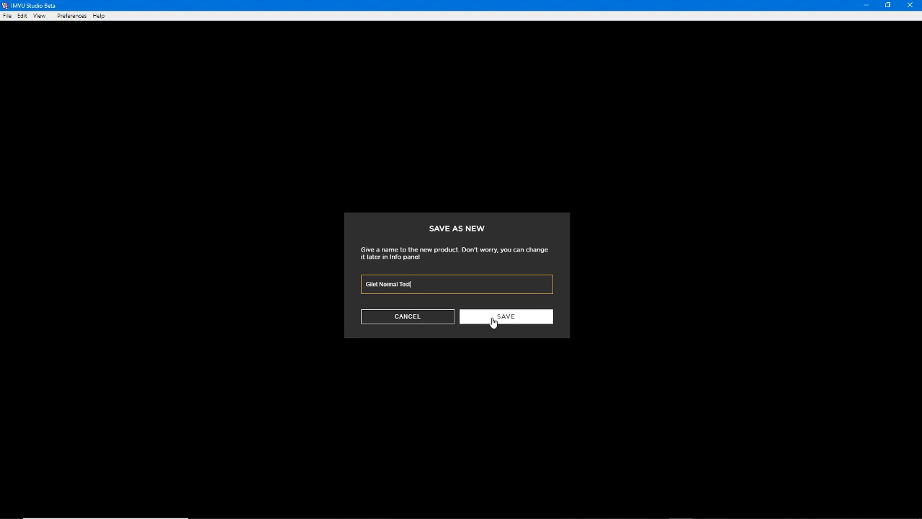
{"action": "left_click", "coordinate": [513, 318]}
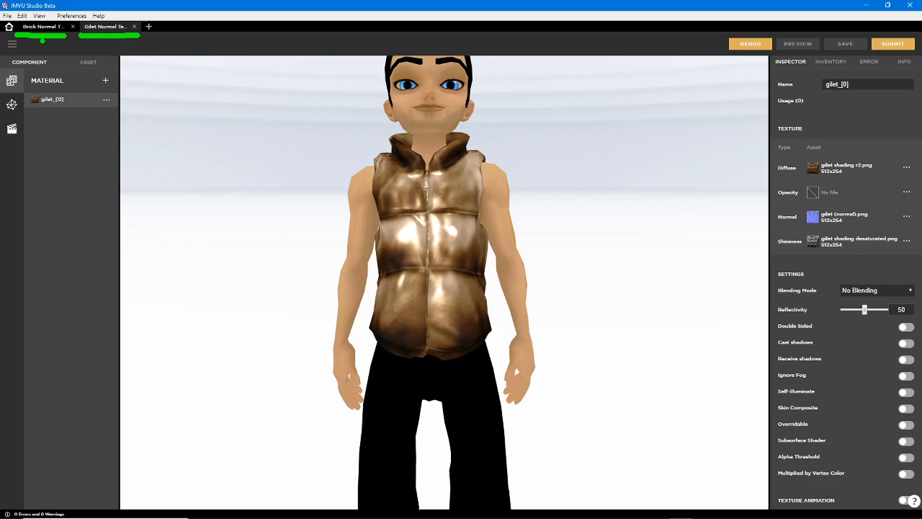
Switch to the classic IMVU client, compare the products open in Editor 1 and Editor 2, and return to IMVU Studio
{"action": "key", "text": "Escape"}
{"action": "left_click", "coordinate": [634, 510]}
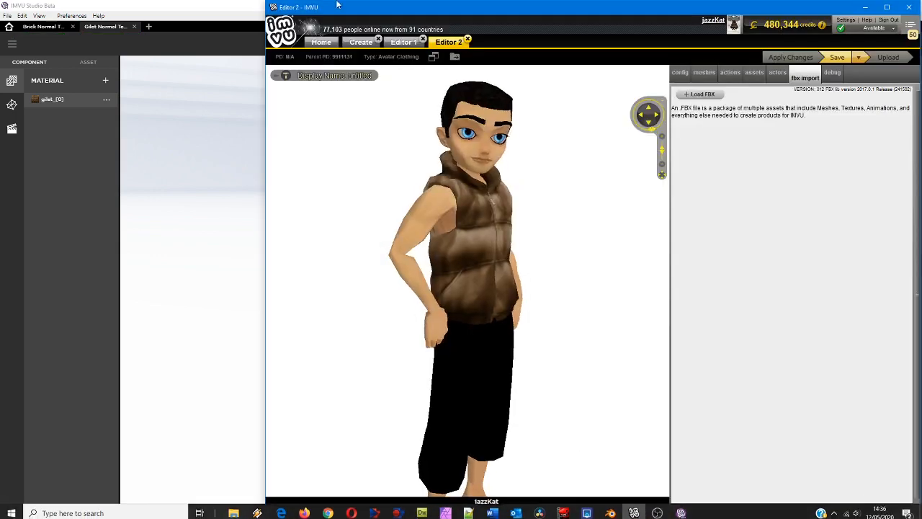
{"action": "left_click", "coordinate": [402, 43]}
{"action": "left_click", "coordinate": [446, 43]}
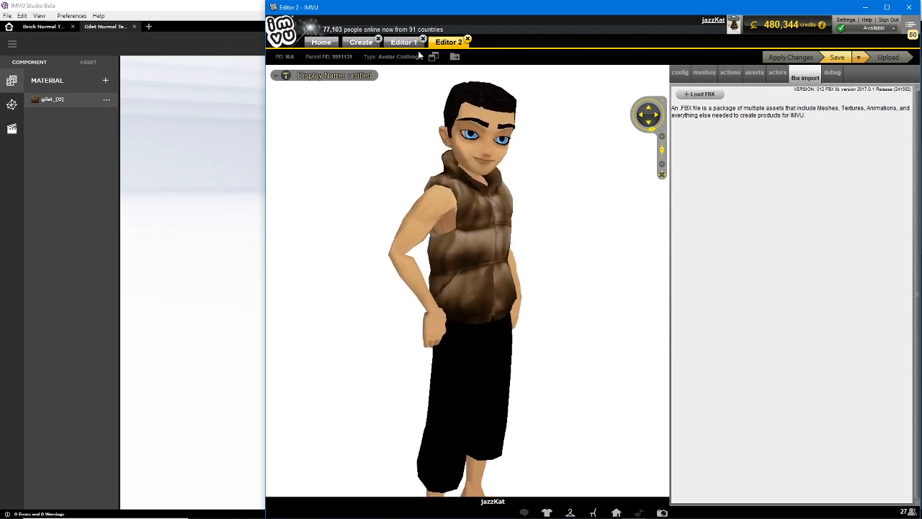
{"action": "left_click", "coordinate": [90, 38]}
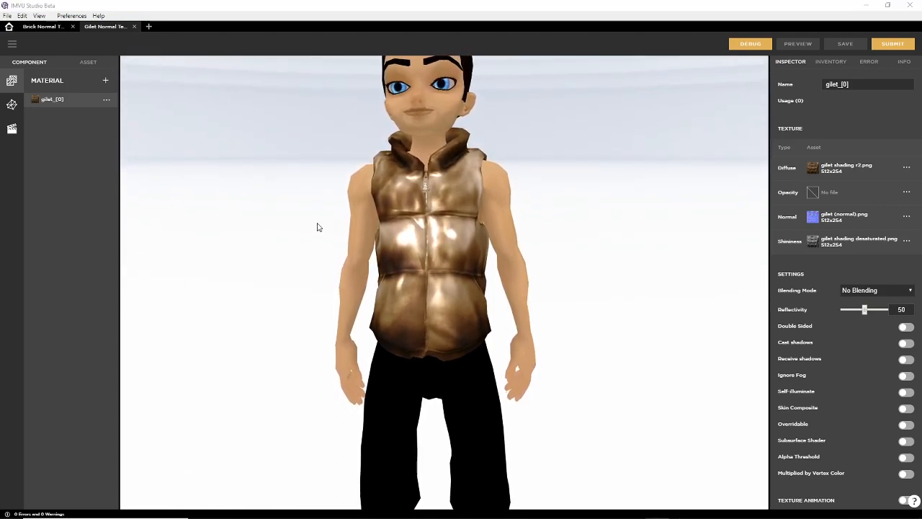
Examine the gilet's shine and surface relief on the avatar from the front and side
{"action": "left_click_drag", "start_coordinate": [319, 264], "coordinate": [361, 290]}
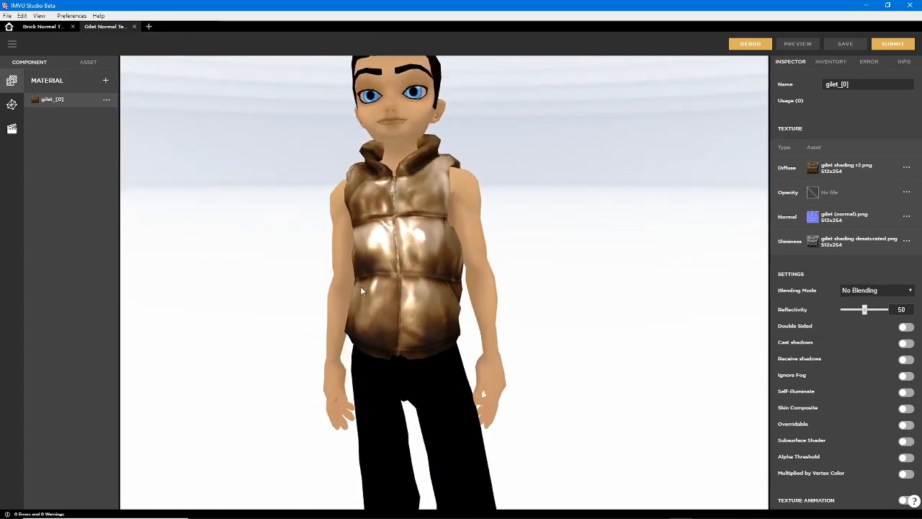
{"action": "left_click_drag", "start_coordinate": [422, 276], "coordinate": [442, 278]}
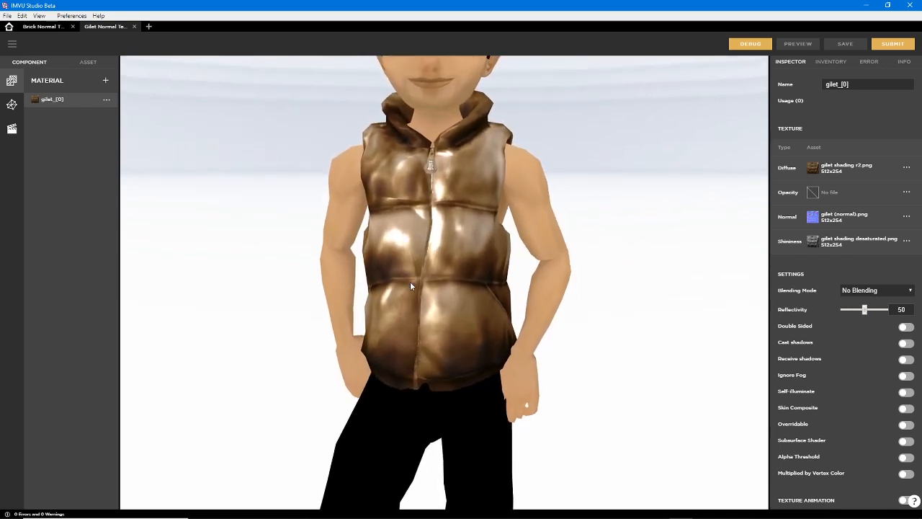
{"action": "left_click_drag", "start_coordinate": [410, 281], "coordinate": [433, 265]}
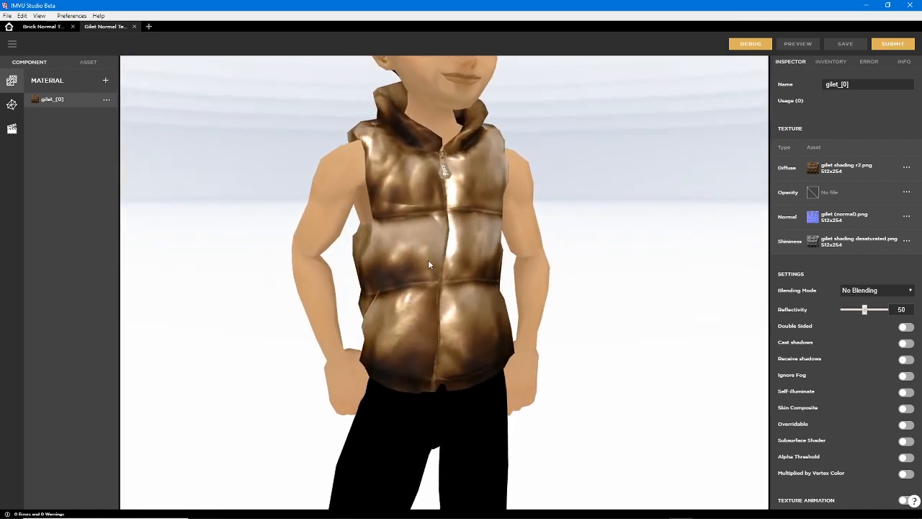
Open the Brick Normal product and examine the reflections and mortar grooves on the blue block from several angles
{"action": "left_click", "coordinate": [44, 27]}
{"action": "left_click_drag", "start_coordinate": [399, 379], "coordinate": [372, 308]}
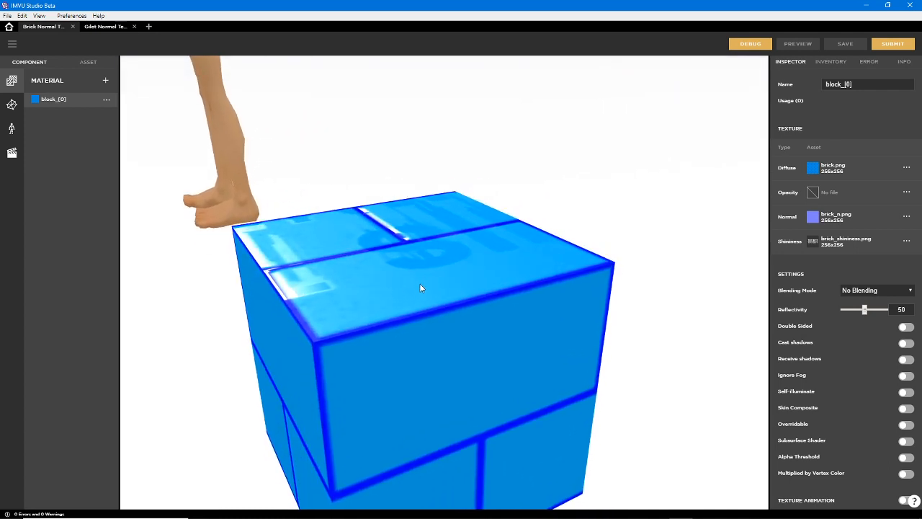
{"action": "left_click_drag", "start_coordinate": [421, 288], "coordinate": [401, 328]}
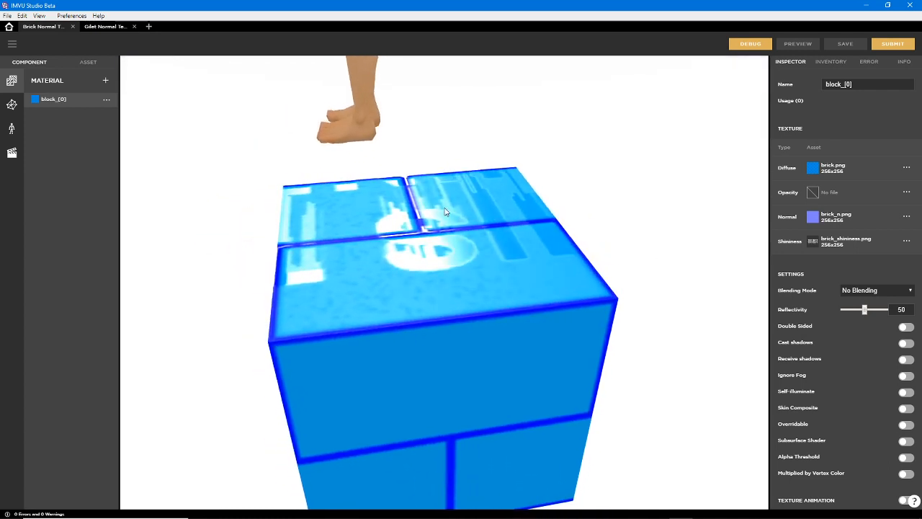
{"action": "left_click_drag", "start_coordinate": [452, 297], "coordinate": [481, 310]}
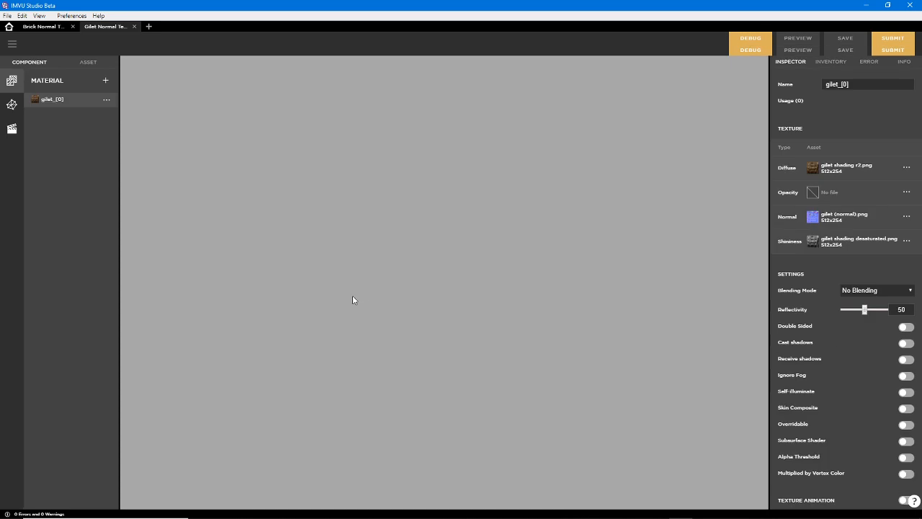
Reload the gilet product's blank preview by minimizing and restoring IMVU Studio and switching to the brick product and back
{"action": "left_click", "coordinate": [12, 105]}
{"action": "left_click", "coordinate": [11, 80]}
{"action": "left_click", "coordinate": [867, 8]}
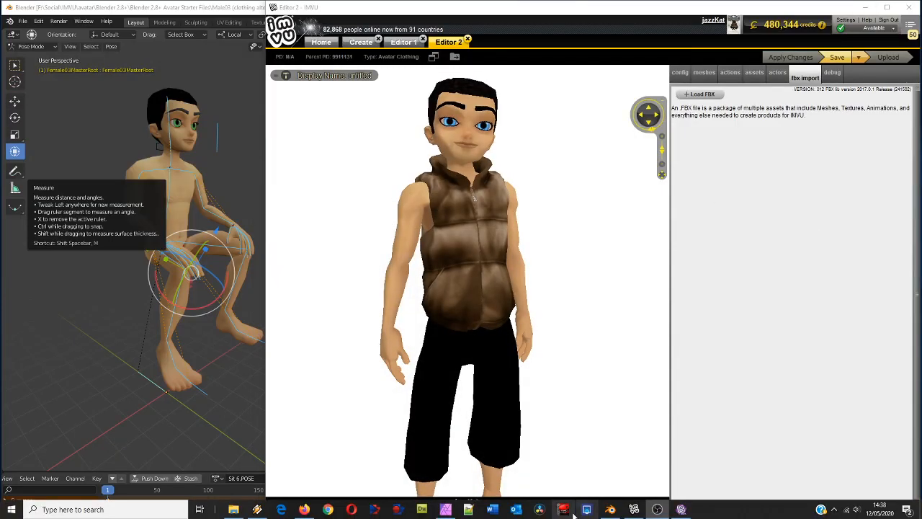
{"action": "left_click", "coordinate": [671, 510]}
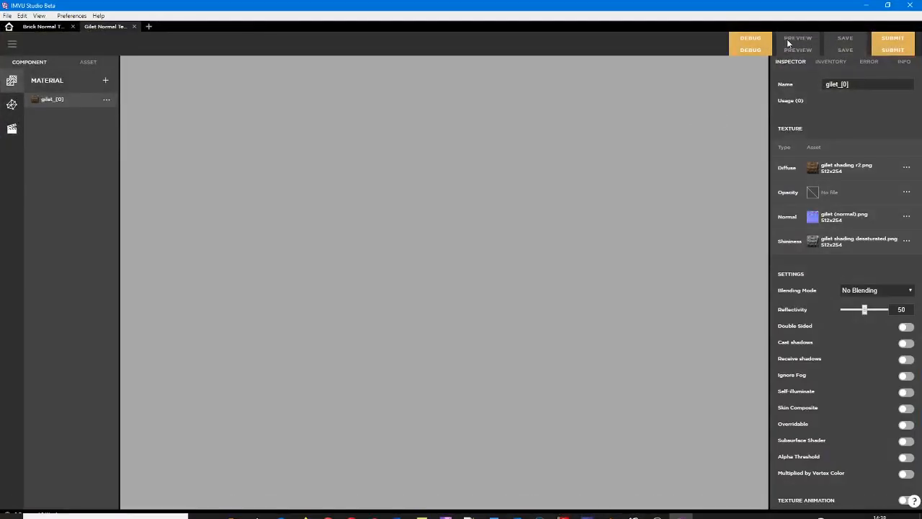
{"action": "left_click", "coordinate": [42, 27]}
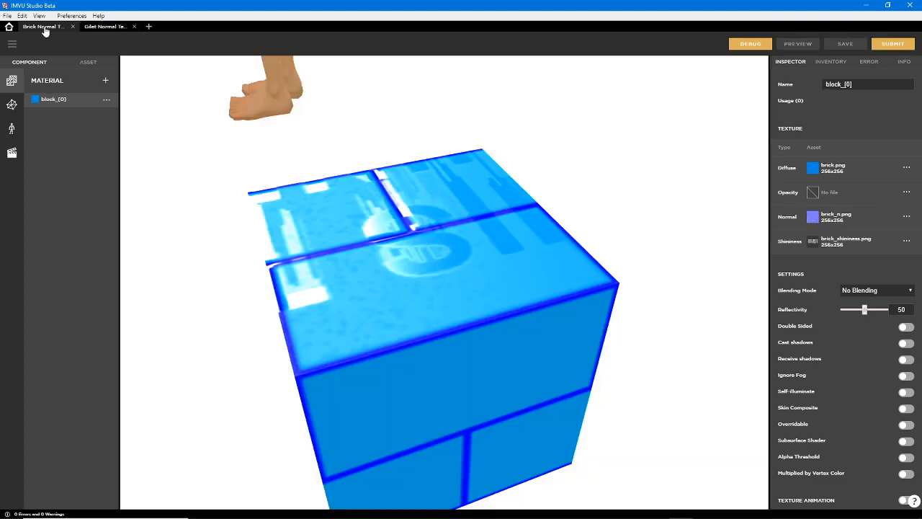
{"action": "left_click", "coordinate": [98, 29]}
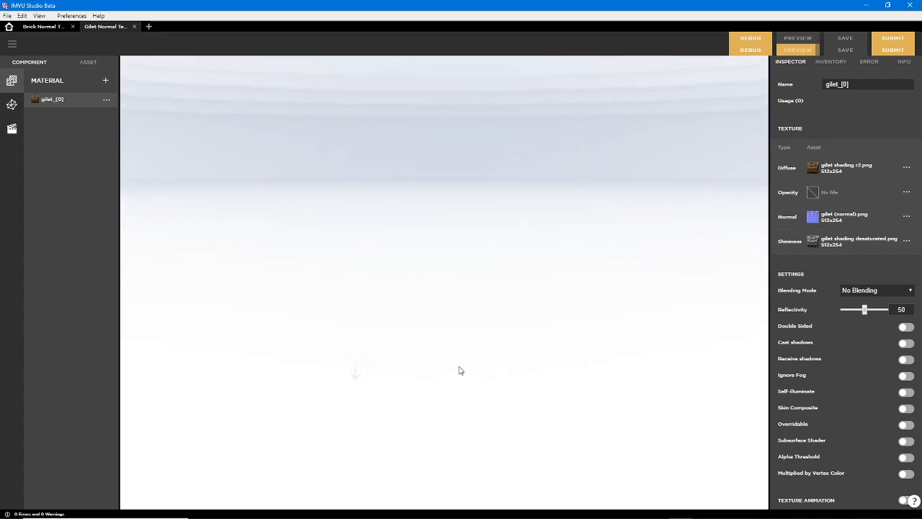
Bring the suited avatar into close front view and filter the inventory to show only items in use
{"action": "scroll", "coordinate": [447, 335], "scroll_direction": "up", "scroll_amount": 6}
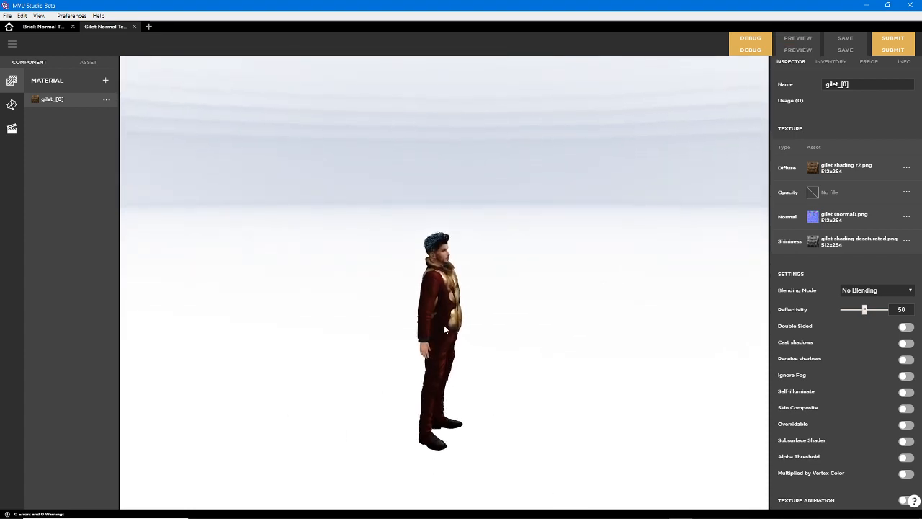
{"action": "left_click_drag", "start_coordinate": [442, 332], "coordinate": [415, 320]}
{"action": "scroll", "coordinate": [425, 315], "scroll_direction": "up", "scroll_amount": 3}
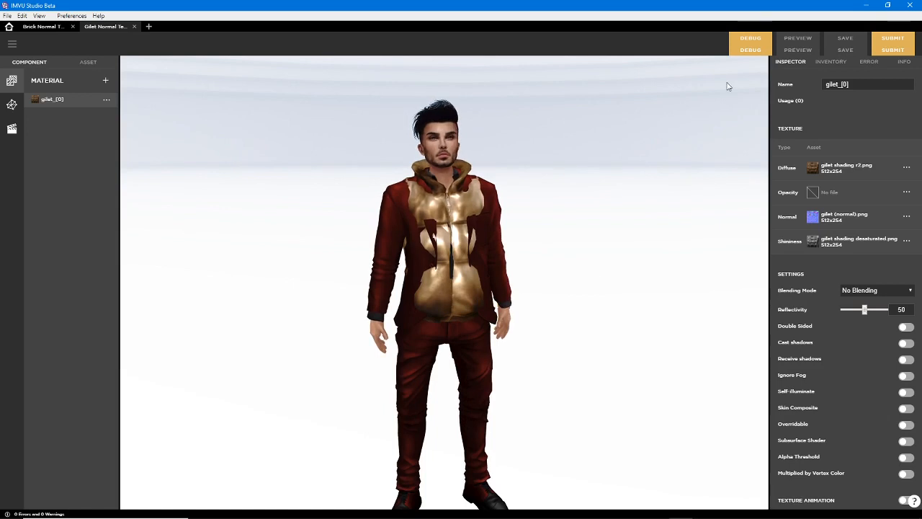
{"action": "left_click", "coordinate": [829, 63]}
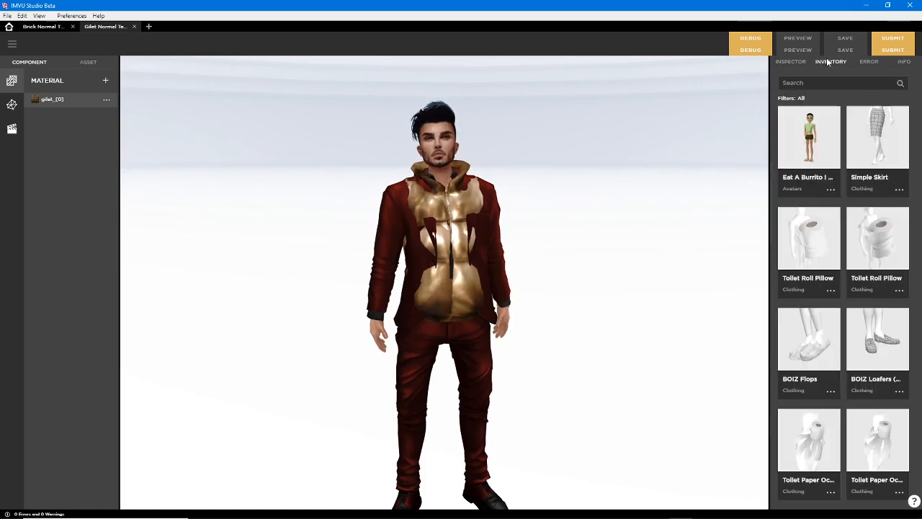
{"action": "left_click", "coordinate": [801, 99]}
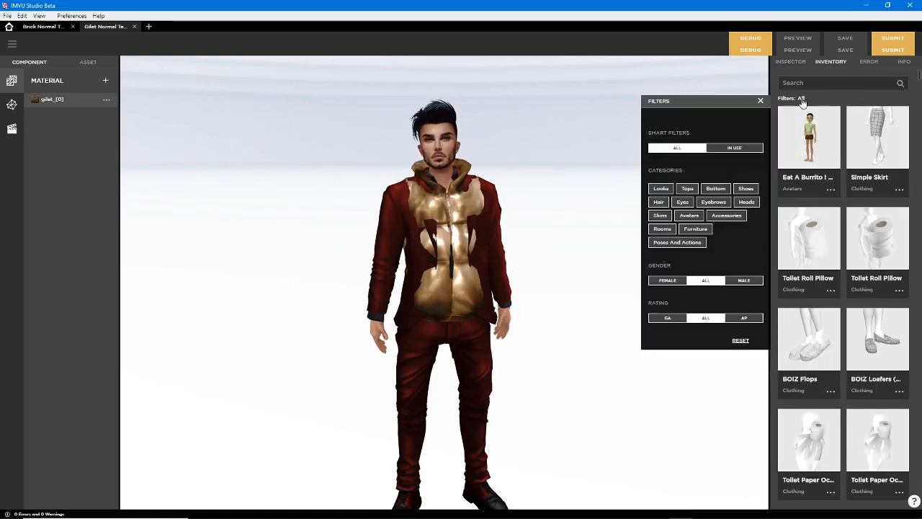
{"action": "left_click", "coordinate": [736, 149]}
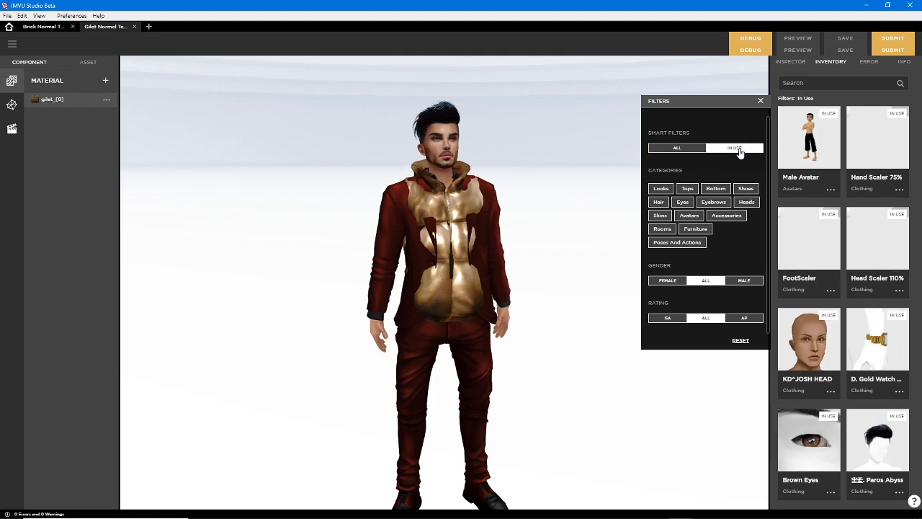
Remove every in-use item except Male Avatar, from Hand Scaler 75% through Ruby Red Suit, and close the inventory filters
{"action": "left_click", "coordinate": [878, 139]}
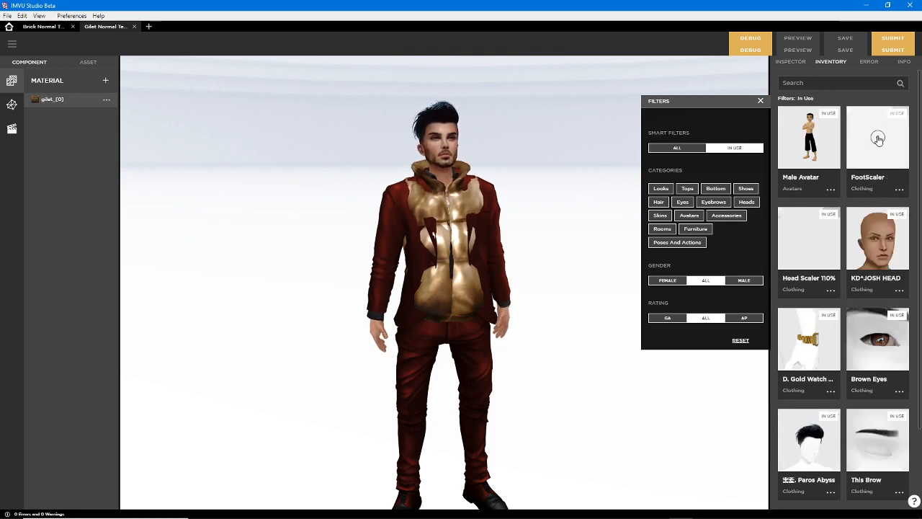
{"action": "left_click", "coordinate": [878, 139]}
{"action": "left_click", "coordinate": [878, 139]}
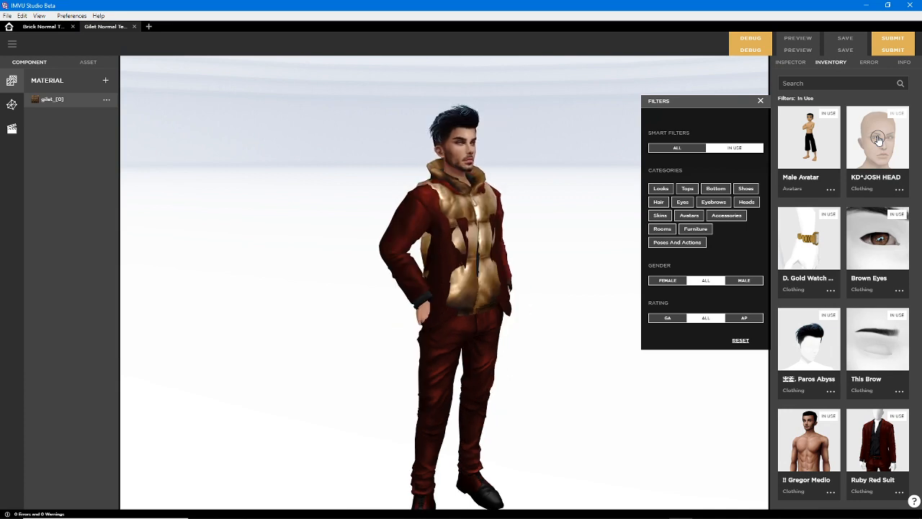
{"action": "left_click", "coordinate": [878, 139]}
{"action": "left_click", "coordinate": [878, 139]}
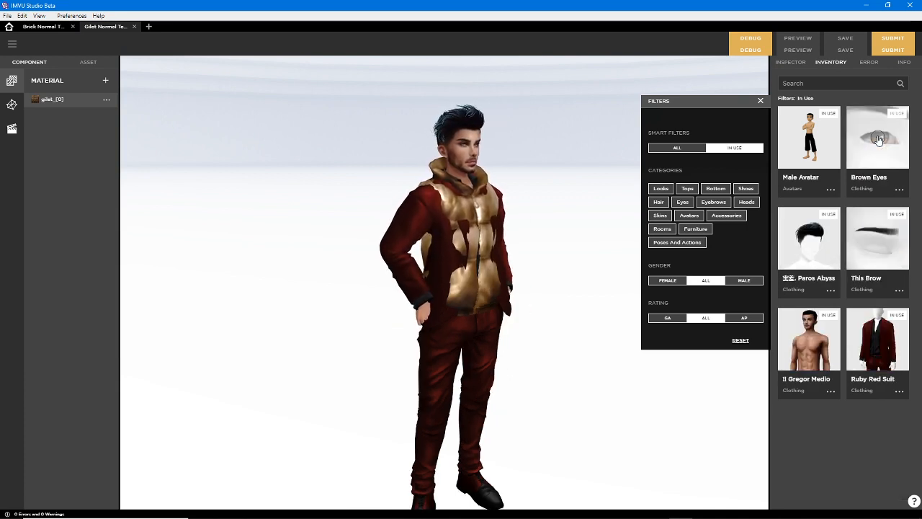
{"action": "left_click", "coordinate": [878, 139]}
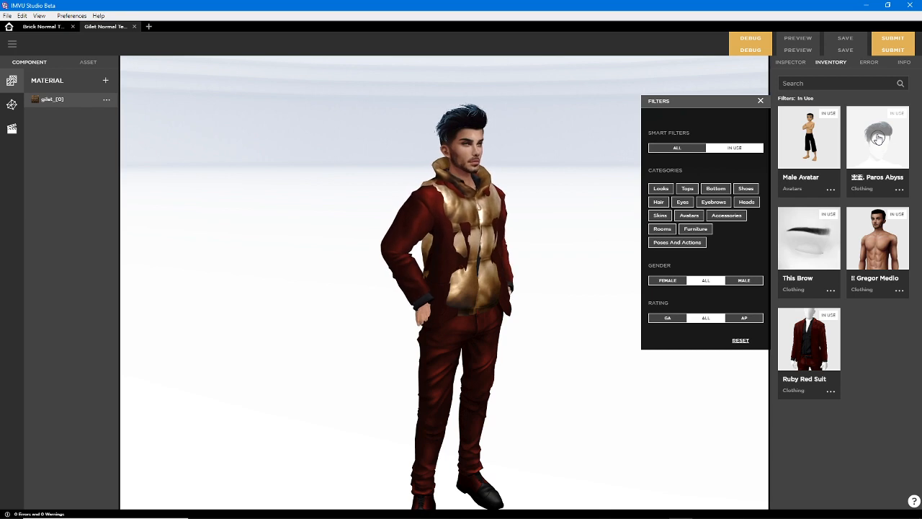
{"action": "left_click", "coordinate": [877, 139]}
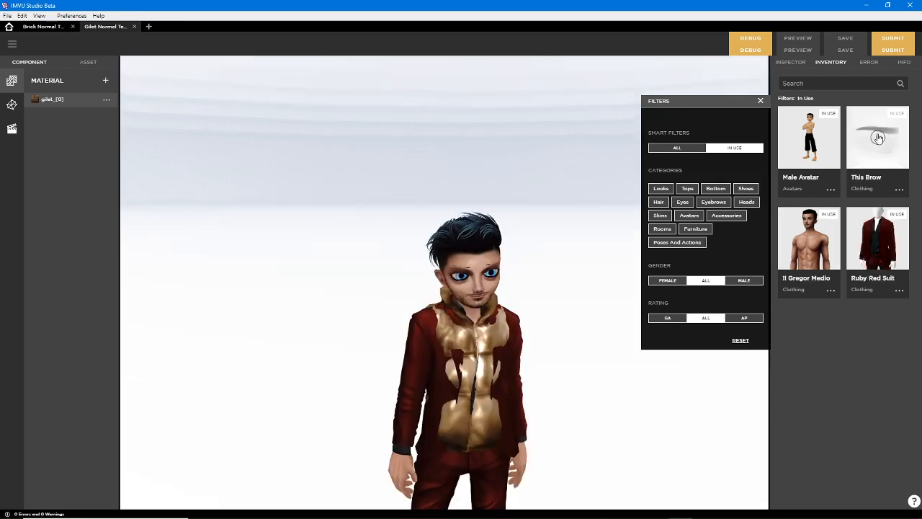
{"action": "left_click", "coordinate": [878, 139]}
{"action": "left_click", "coordinate": [877, 139]}
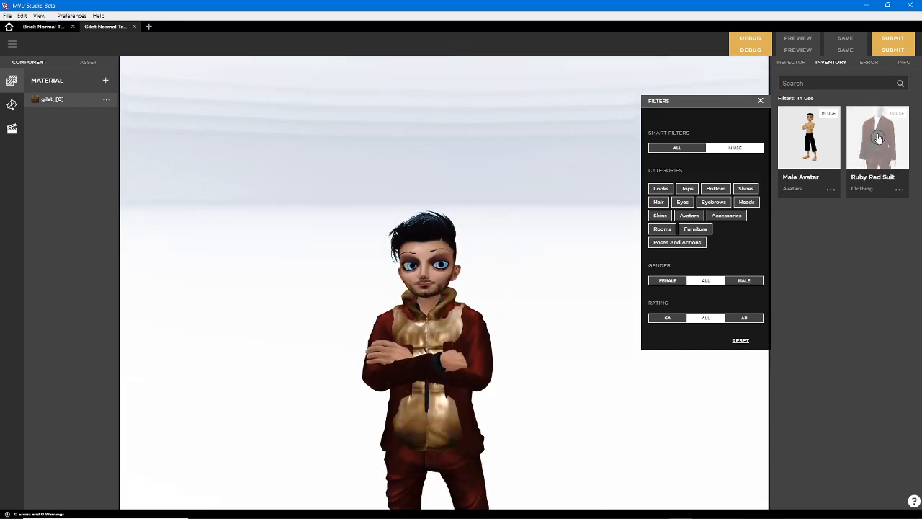
{"action": "left_click", "coordinate": [878, 138]}
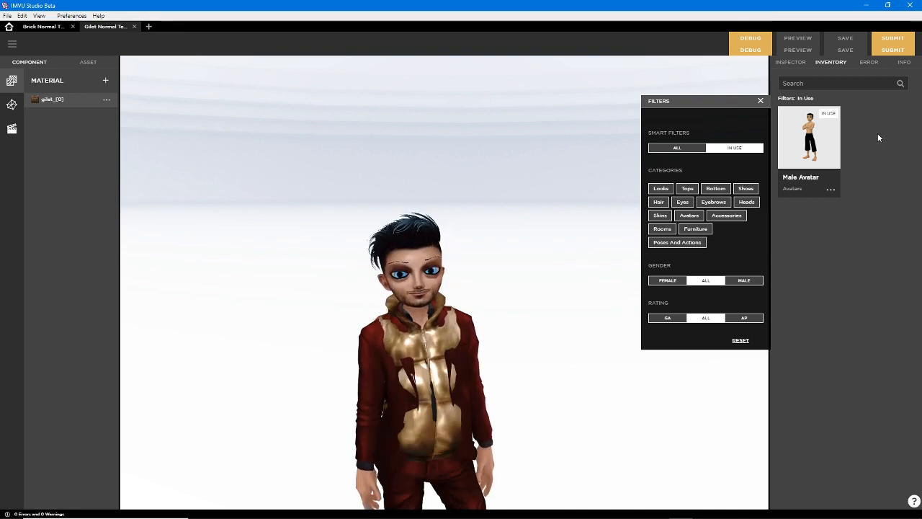
{"action": "left_click", "coordinate": [760, 102]}
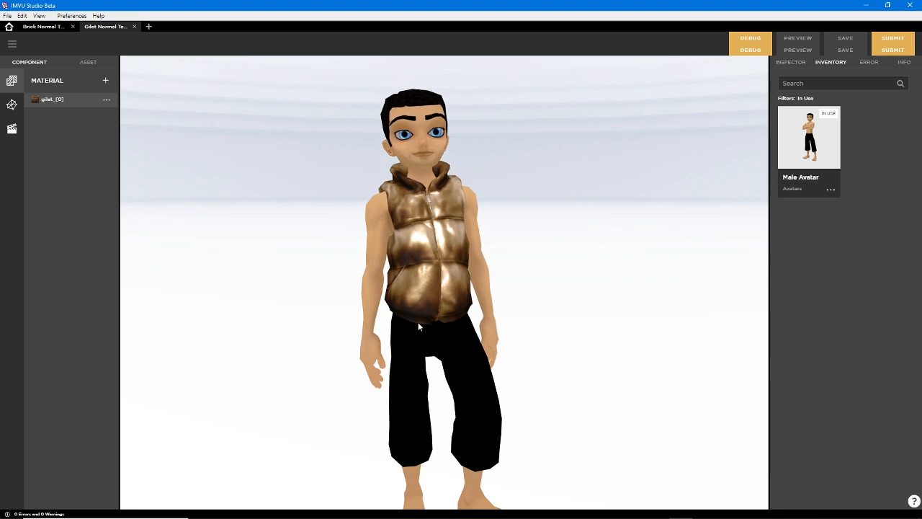
Examine the gilet's normal and shininess effect on the bare male avatar up close from different angles
{"action": "scroll", "coordinate": [415, 310], "scroll_direction": "up", "scroll_amount": 3}
{"action": "scroll", "coordinate": [414, 311], "scroll_direction": "down", "scroll_amount": 1}
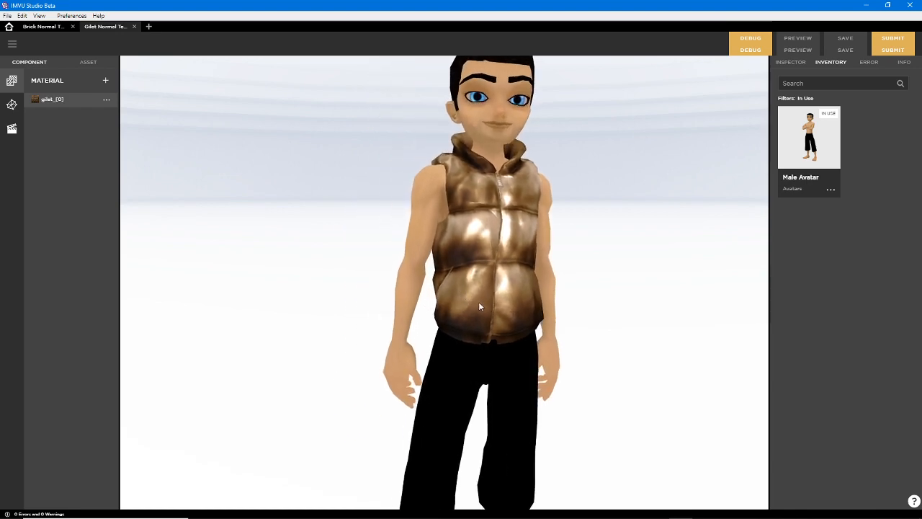
{"action": "mouse_move", "coordinate": [479, 301]}
{"action": "left_mouse_down"}
{"action": "mouse_move", "coordinate": [388, 312]}
{"action": "mouse_move", "coordinate": [471, 297]}
{"action": "left_mouse_up"}
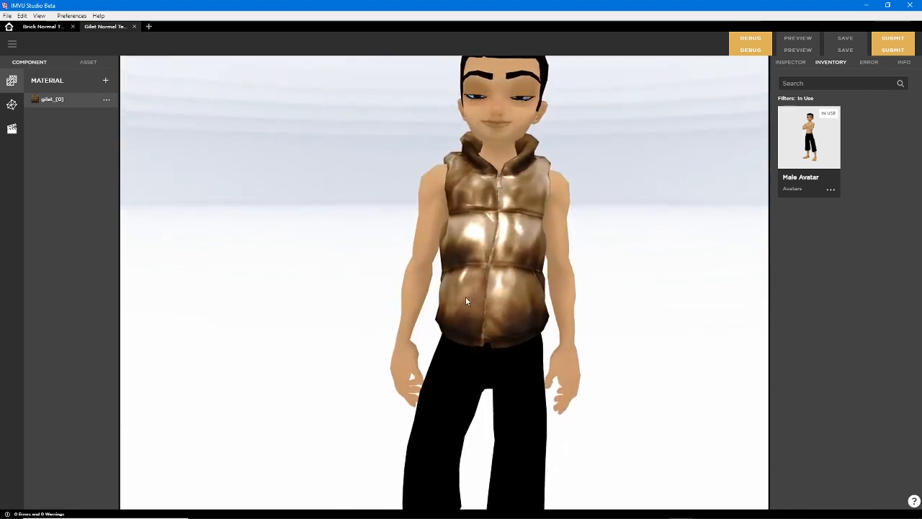
{"action": "left_click_drag", "start_coordinate": [388, 321], "coordinate": [478, 306]}
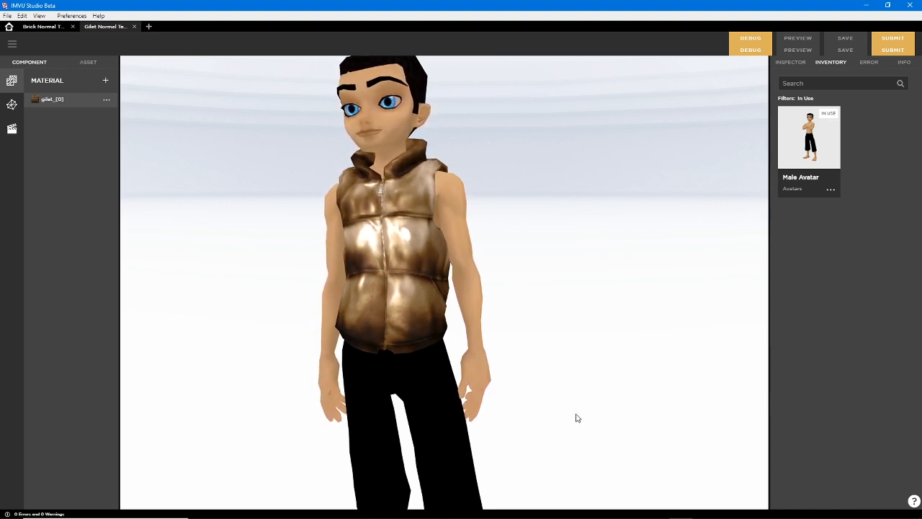
Compare the gilet in the classic IMVU client's Editor 2 with its IMVU Studio preview, turning the avatar in both
{"action": "left_click", "coordinate": [634, 514]}
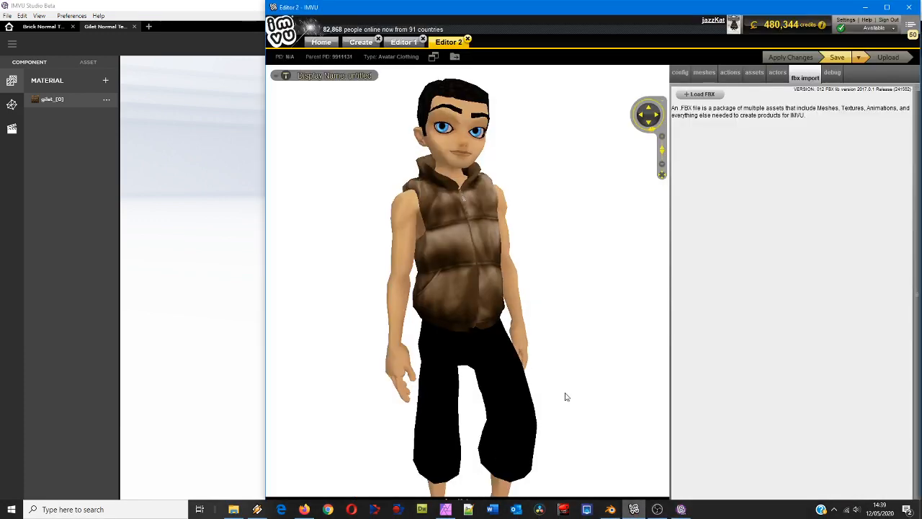
{"action": "left_click_drag", "start_coordinate": [463, 286], "coordinate": [408, 297]}
{"action": "scroll", "coordinate": [529, 294], "scroll_direction": "up", "scroll_amount": 2}
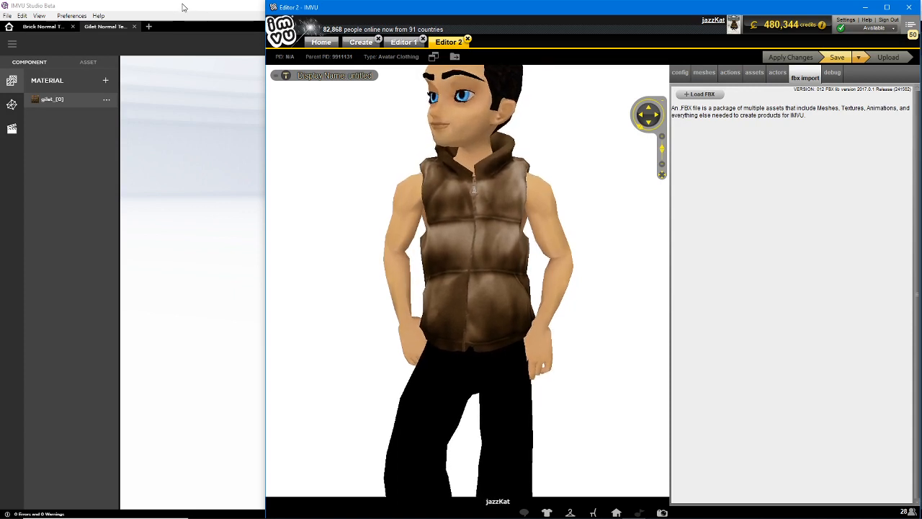
{"action": "left_click", "coordinate": [186, 10]}
{"action": "left_click_drag", "start_coordinate": [381, 301], "coordinate": [436, 299]}
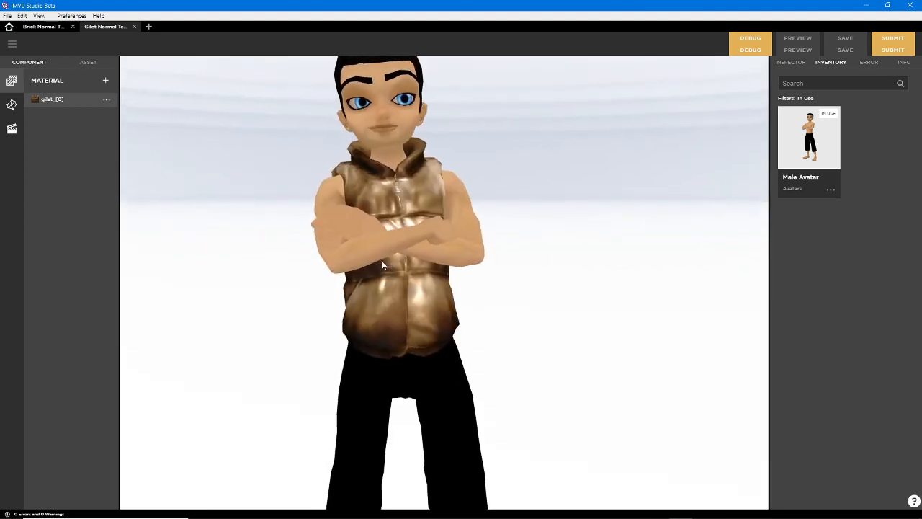
Review the gilet_[0] material's textures and settings, and examine the brick product's block surface from another angle
{"action": "left_click", "coordinate": [12, 105]}
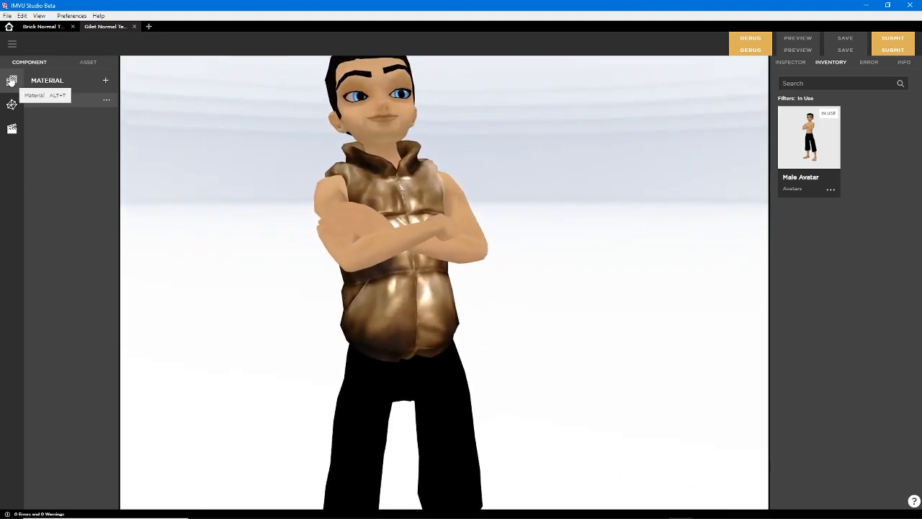
{"action": "left_click", "coordinate": [13, 76]}
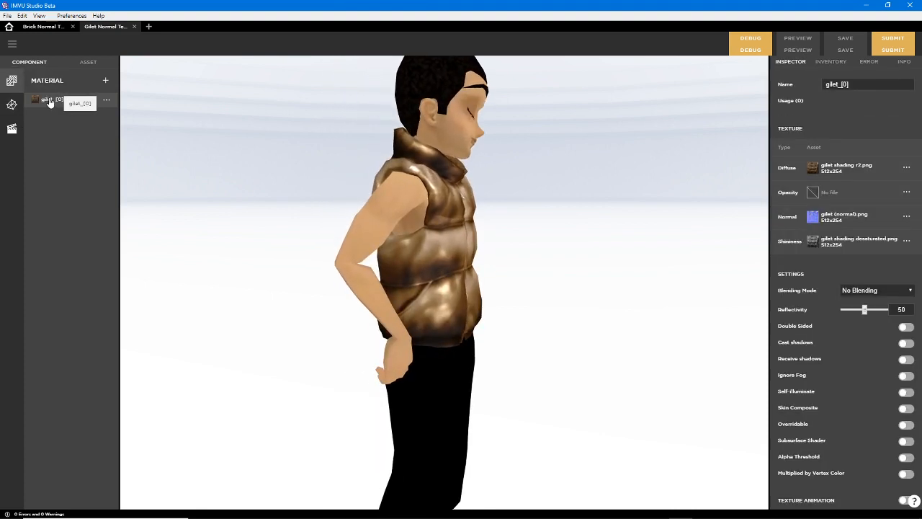
{"action": "left_click", "coordinate": [38, 27]}
{"action": "left_click_drag", "start_coordinate": [303, 328], "coordinate": [423, 266]}
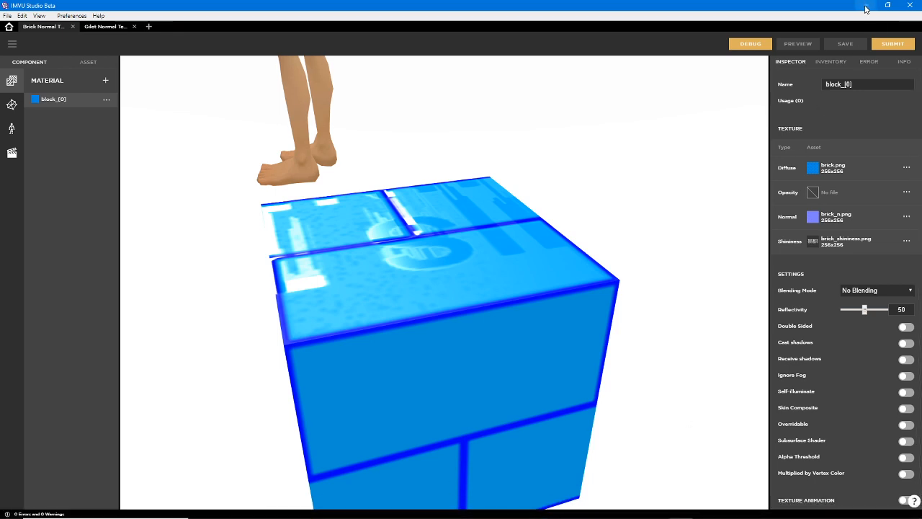
Switch to Blender, maximize its window and start a new General file
{"action": "left_click", "coordinate": [610, 514]}
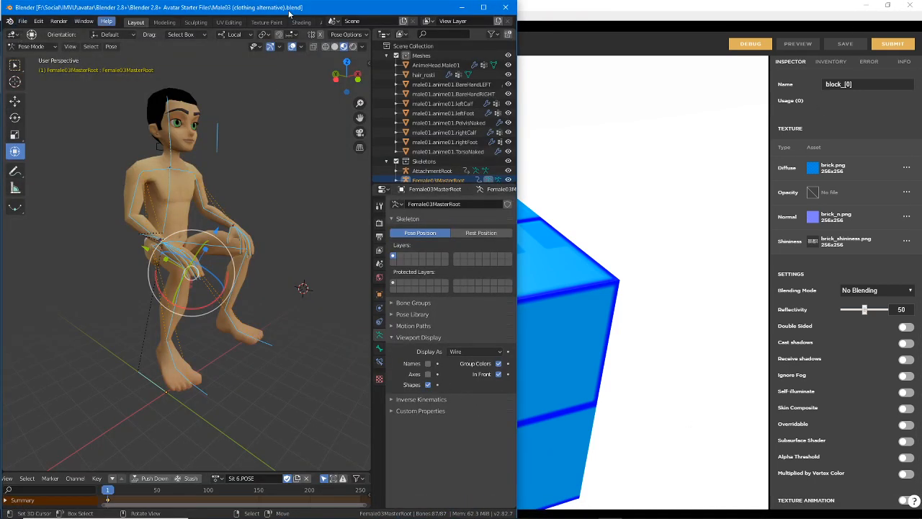
{"action": "double_click", "coordinate": [256, 10]}
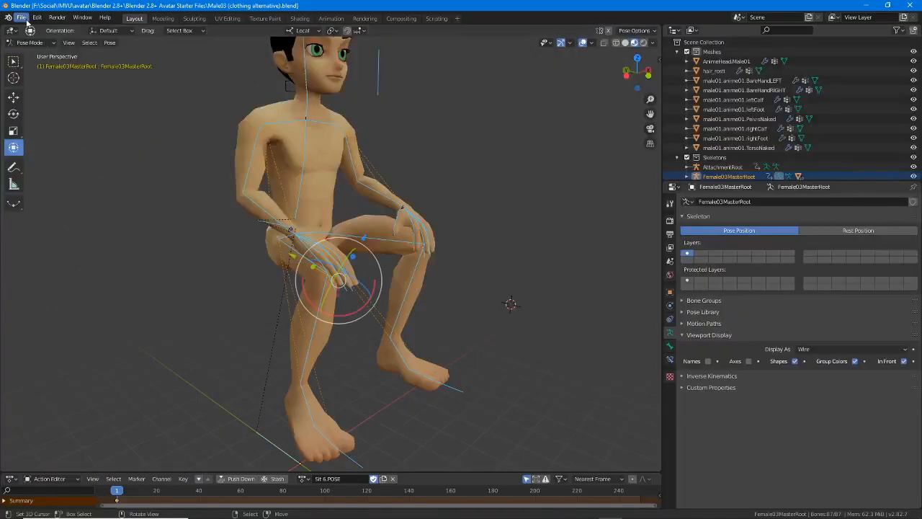
{"action": "left_click", "coordinate": [22, 18]}
{"action": "mouse_move", "coordinate": [43, 27]}
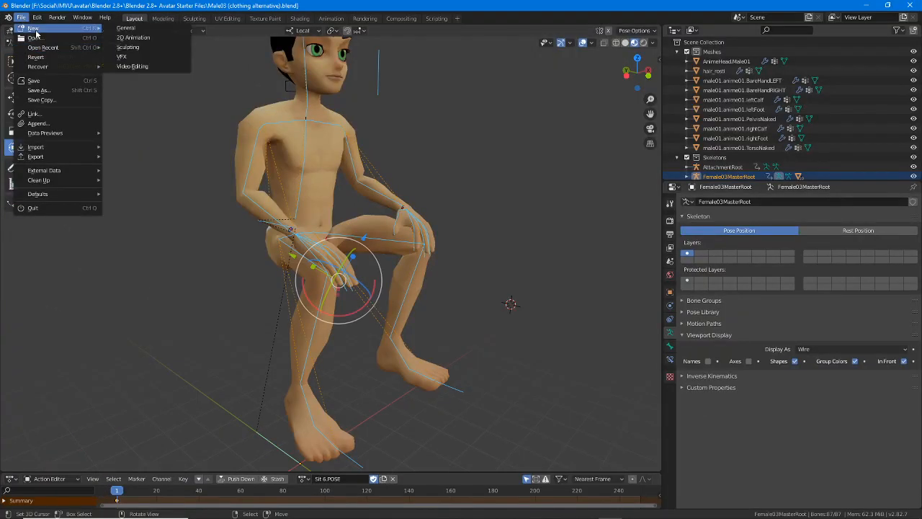
{"action": "left_click", "coordinate": [125, 29]}
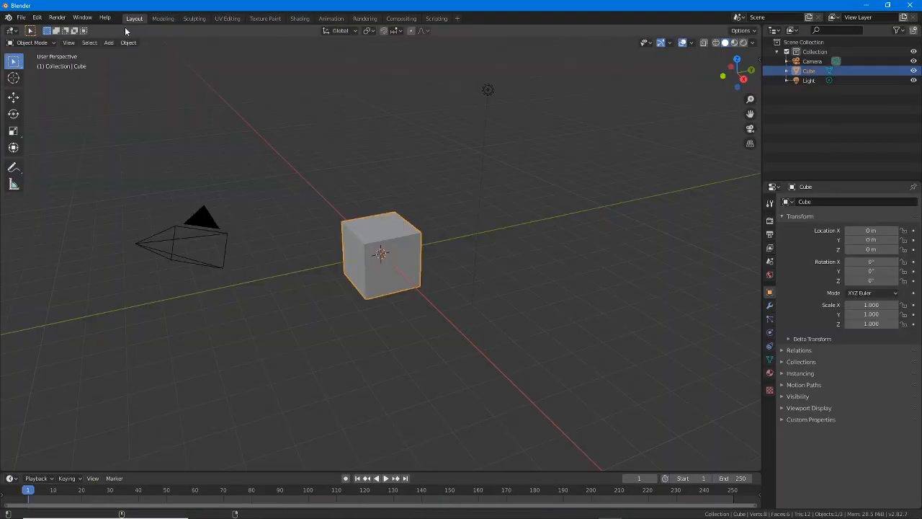
Open male gilet (10).blend from the F:\Social\IMVU\avatar\Blender 2.8+ folder, showing the file-loading options before opening
{"action": "left_click", "coordinate": [21, 18]}
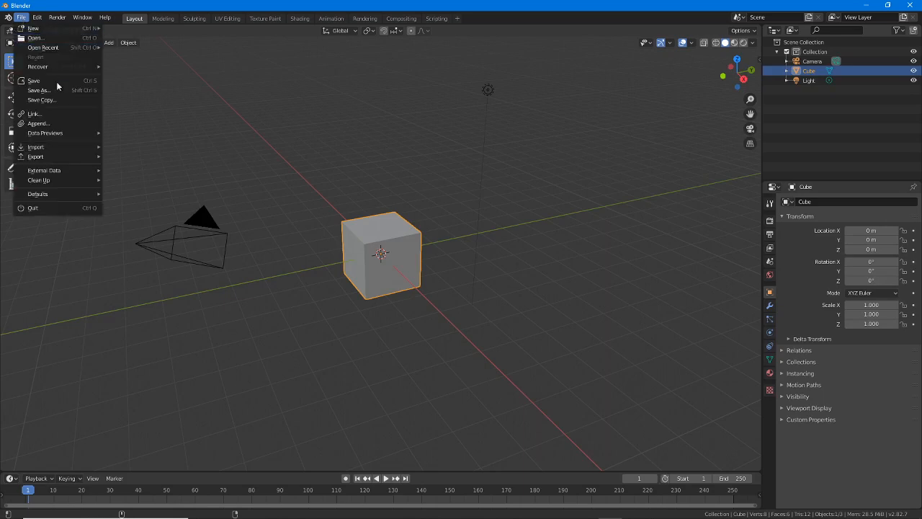
{"action": "left_click", "coordinate": [36, 38]}
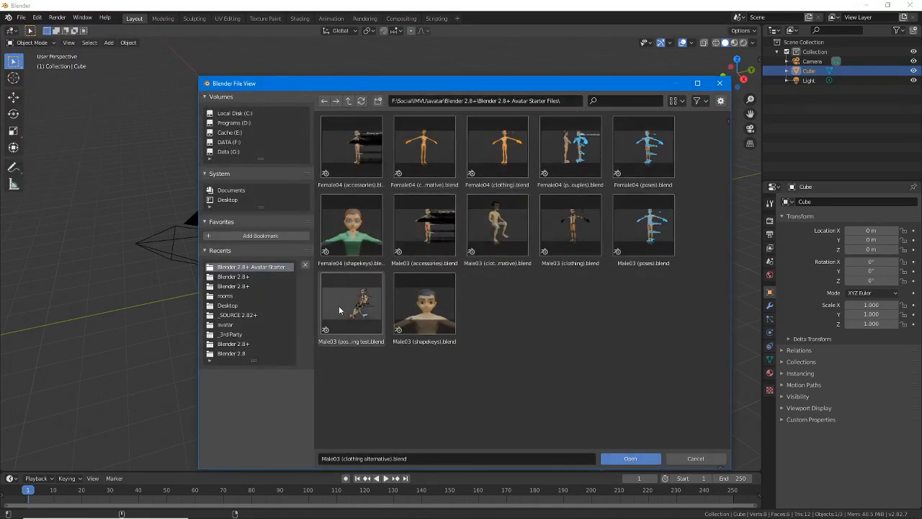
{"action": "left_click", "coordinate": [242, 279]}
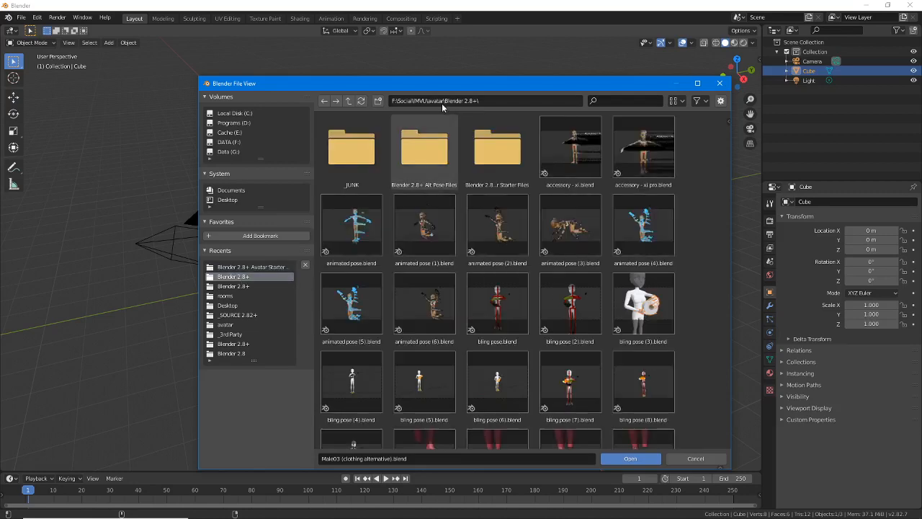
{"action": "scroll", "coordinate": [455, 322], "scroll_direction": "down", "scroll_amount": 10}
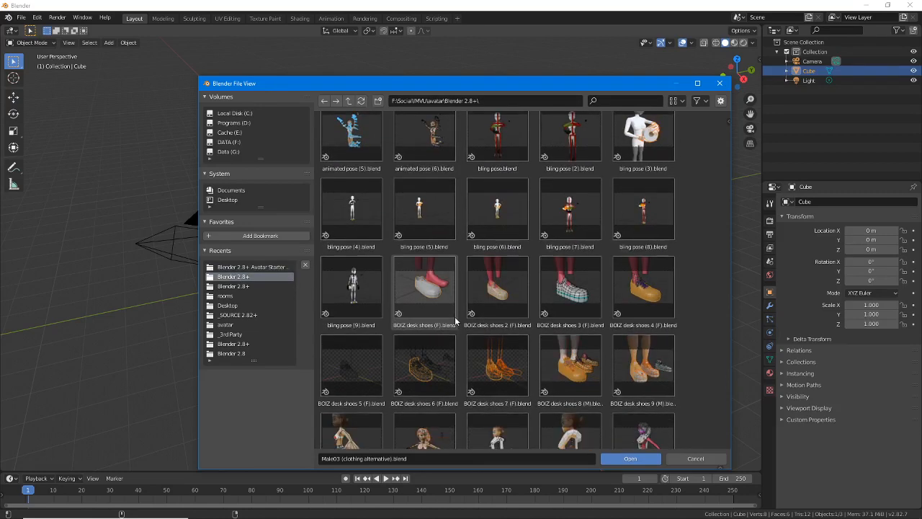
{"action": "scroll", "coordinate": [455, 322], "scroll_direction": "down", "scroll_amount": 10}
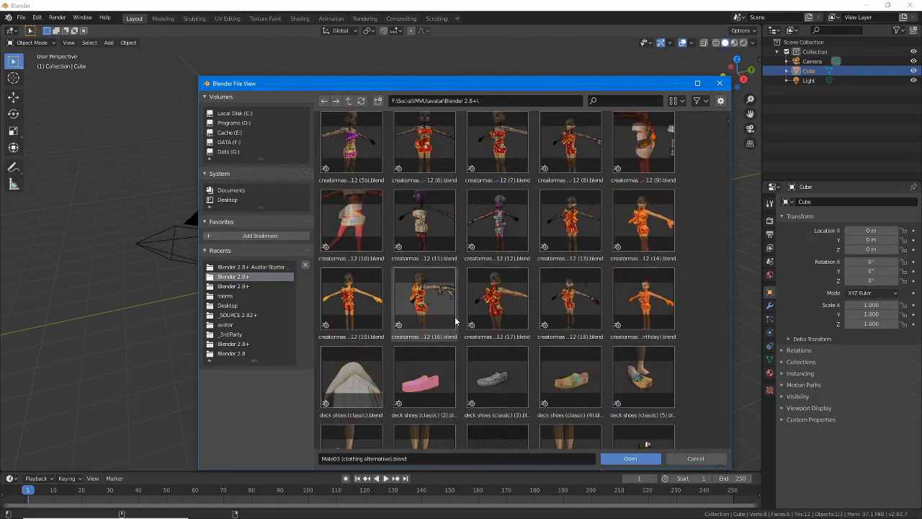
{"action": "scroll", "coordinate": [456, 321], "scroll_direction": "down", "scroll_amount": 10}
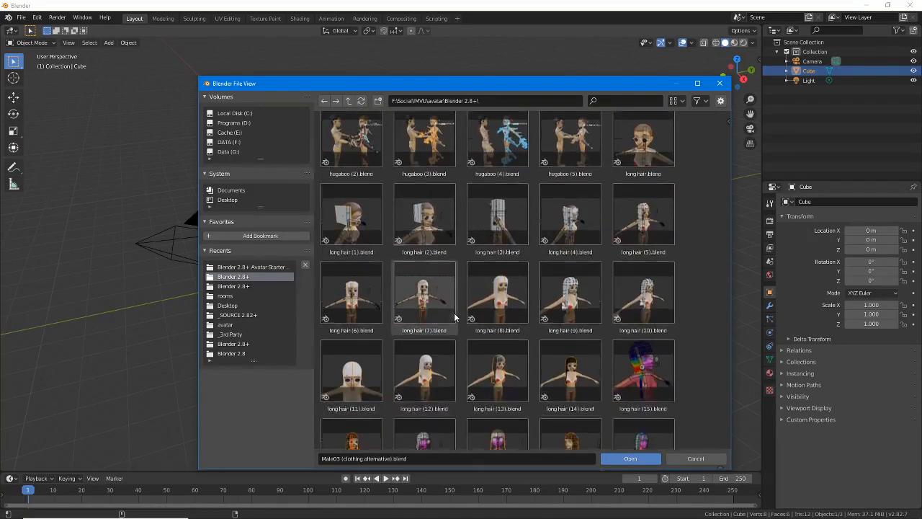
{"action": "scroll", "coordinate": [455, 317], "scroll_direction": "down", "scroll_amount": 10}
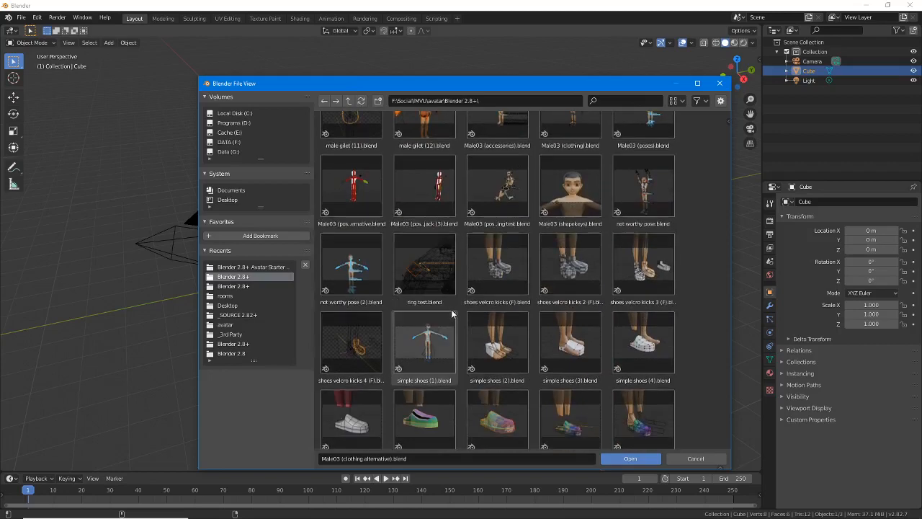
{"action": "scroll", "coordinate": [451, 313], "scroll_direction": "up", "scroll_amount": 2}
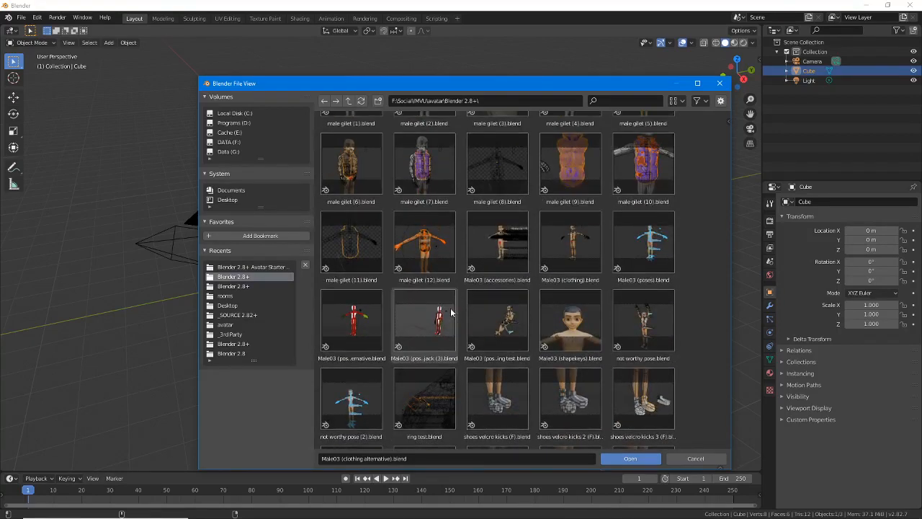
{"action": "scroll", "coordinate": [452, 313], "scroll_direction": "up", "scroll_amount": 2}
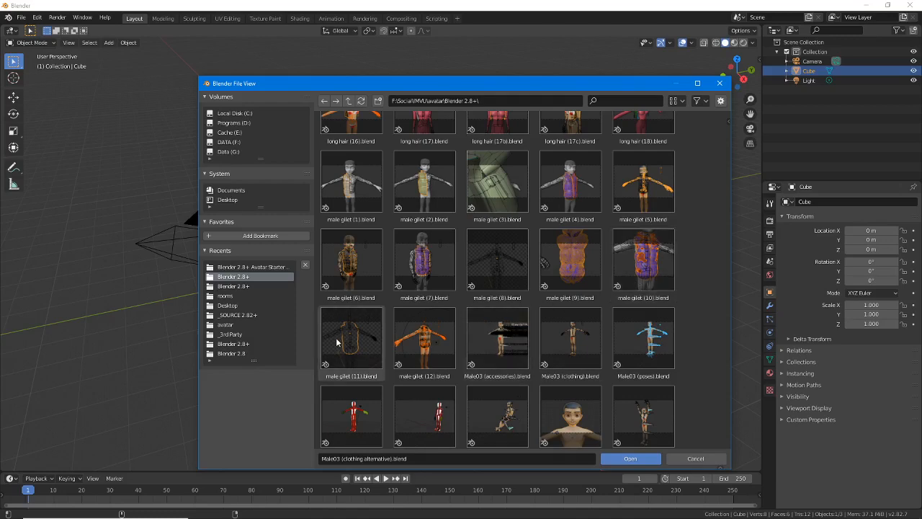
{"action": "left_click", "coordinate": [643, 263]}
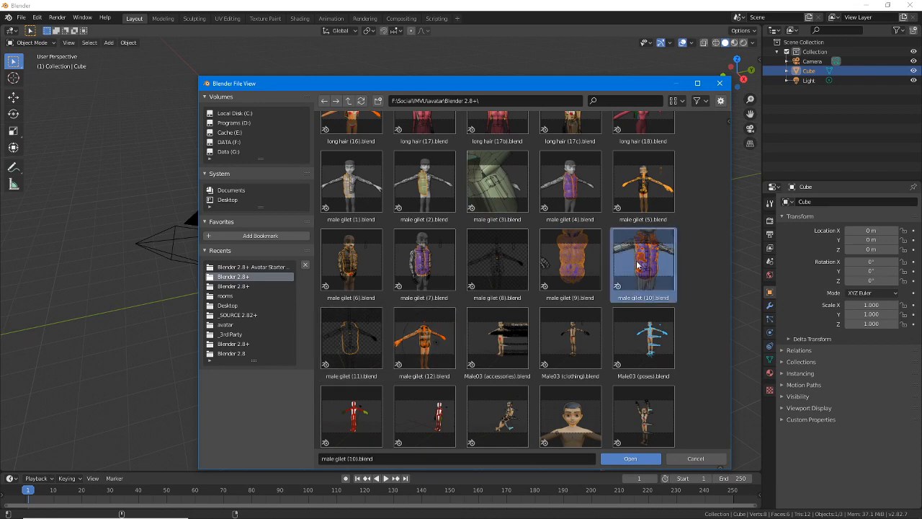
{"action": "left_click", "coordinate": [721, 100]}
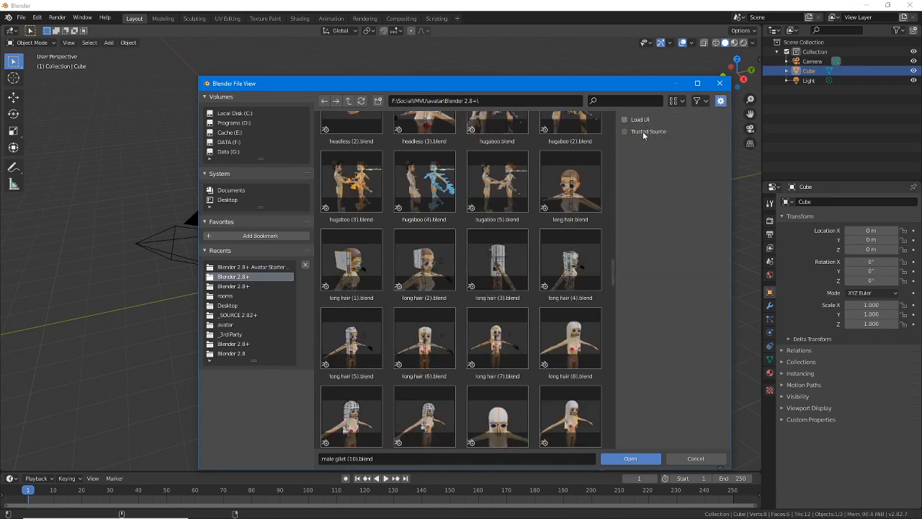
{"action": "left_click", "coordinate": [637, 459]}
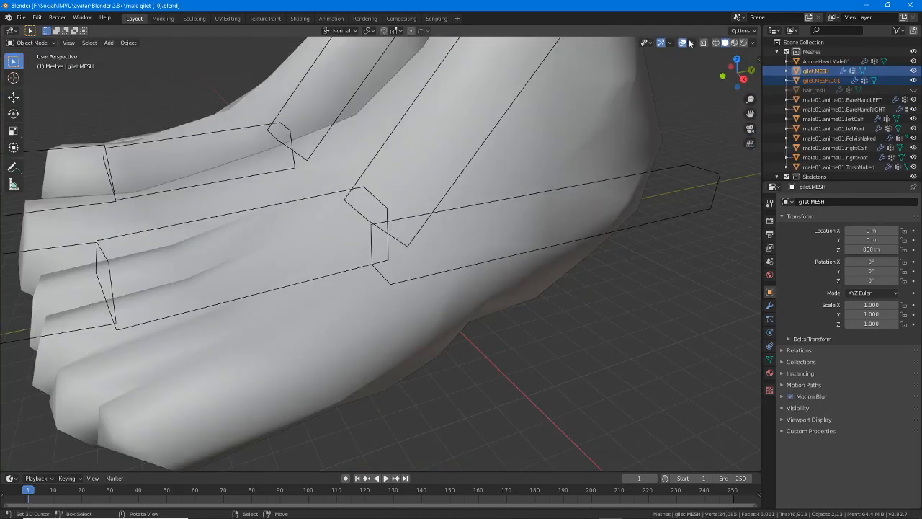
Adjust the viewport's floor grid scale and set the view clipping to start at 1 m and end at 2500 m
{"action": "left_click", "coordinate": [691, 42]}
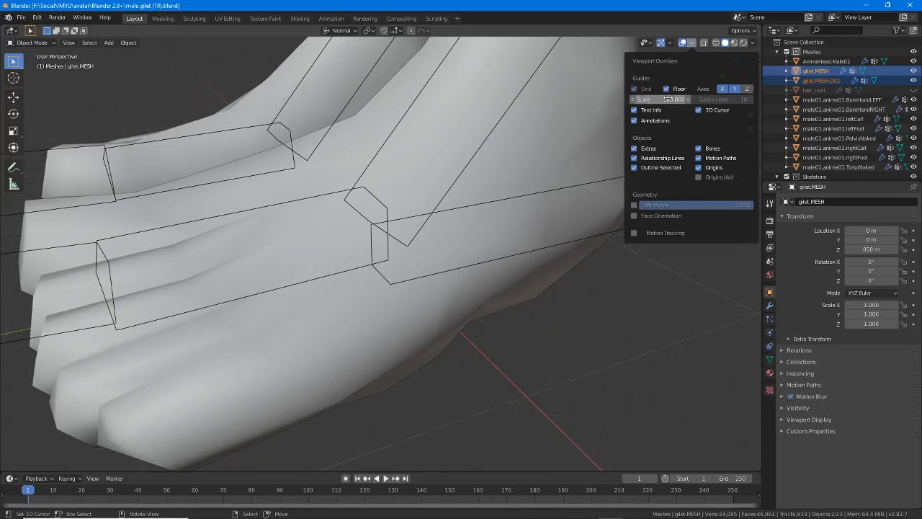
{"action": "key", "text": "Return"}
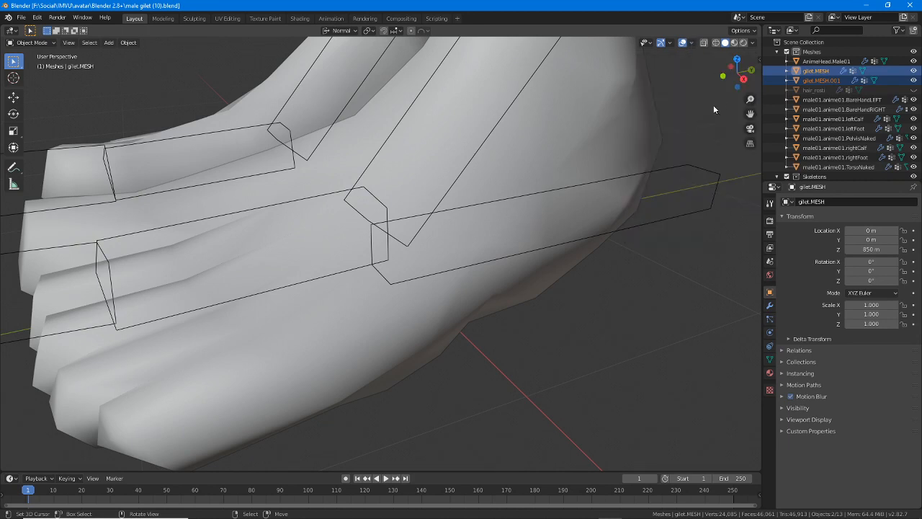
{"action": "left_click", "coordinate": [754, 99]}
{"action": "left_click", "coordinate": [756, 98]}
{"action": "double_click", "coordinate": [716, 88]}
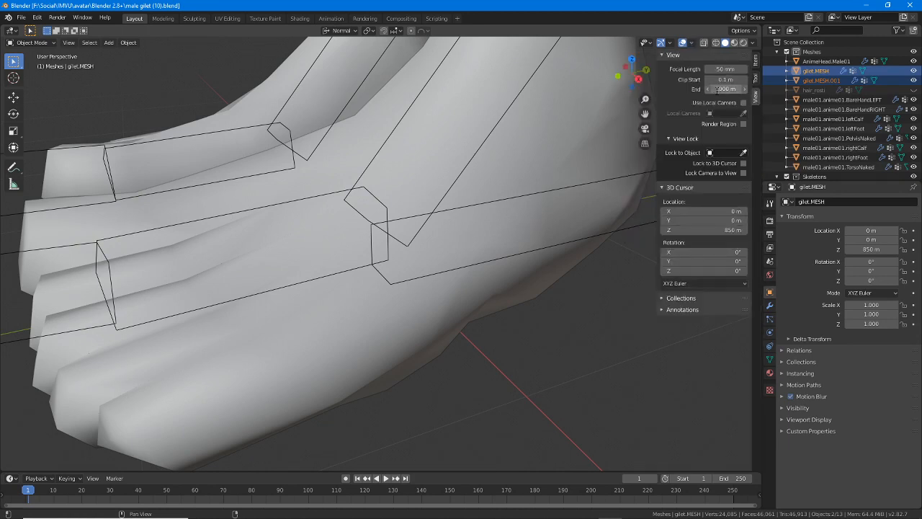
{"action": "type", "text": "2500"}
{"action": "key", "text": "Return"}
{"action": "double_click", "coordinate": [724, 79]}
{"action": "type", "text": "1"}
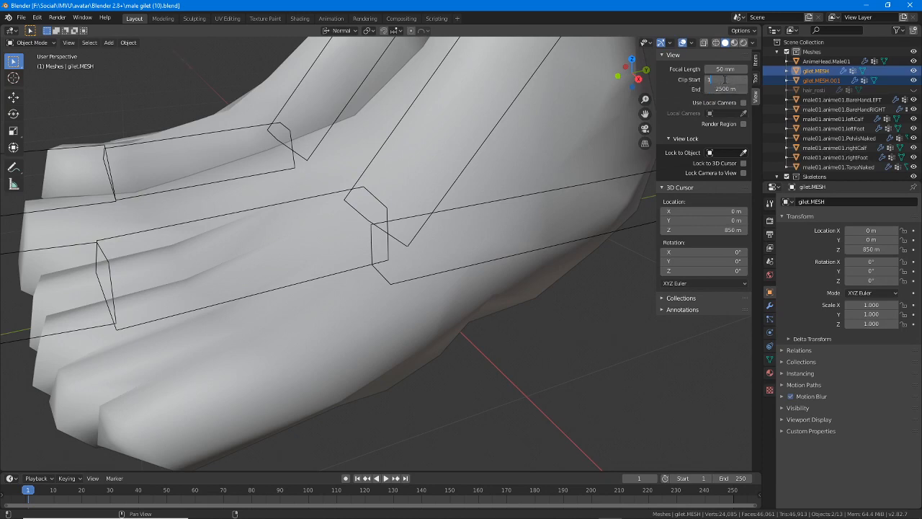
{"action": "key", "text": "Return"}
{"action": "key", "text": "n"}
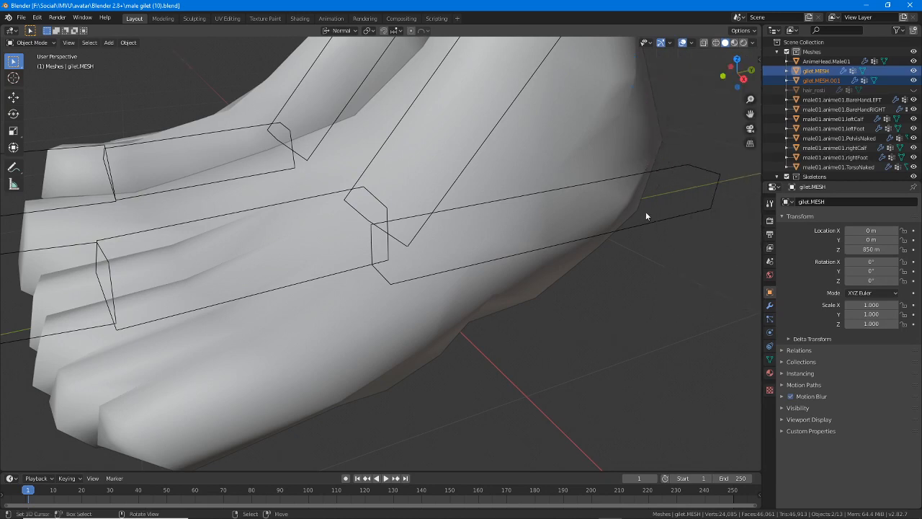
Switch the viewport to Material Preview shading and bring the avatar's gilet into a close front view
{"action": "scroll", "coordinate": [638, 230], "scroll_direction": "down", "scroll_amount": 8}
{"action": "left_click", "coordinate": [734, 42]}
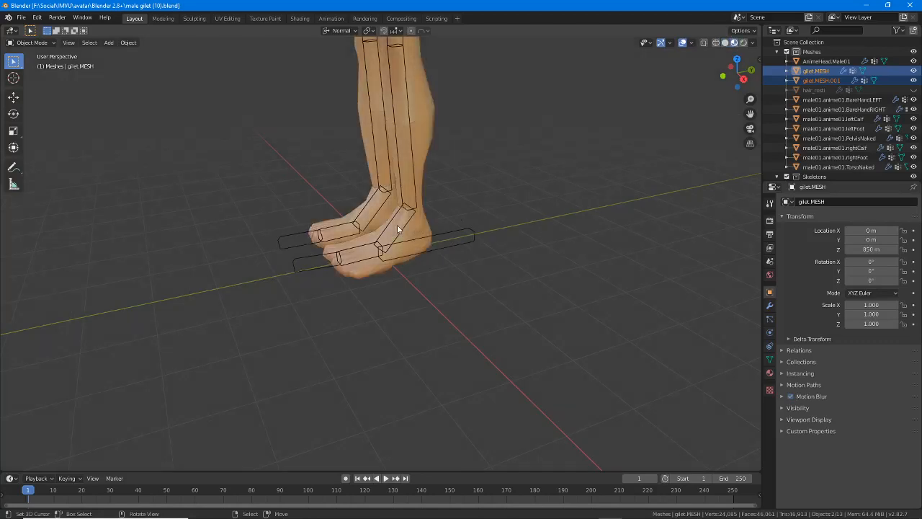
{"action": "mouse_move", "coordinate": [397, 225]}
{"action": "middle_mouse_down"}
{"action": "mouse_move", "coordinate": [474, 187]}
{"action": "mouse_move", "coordinate": [428, 210]}
{"action": "mouse_move", "coordinate": [412, 197]}
{"action": "middle_mouse_up"}
{"action": "scroll", "coordinate": [413, 198], "scroll_direction": "down", "scroll_amount": 2}
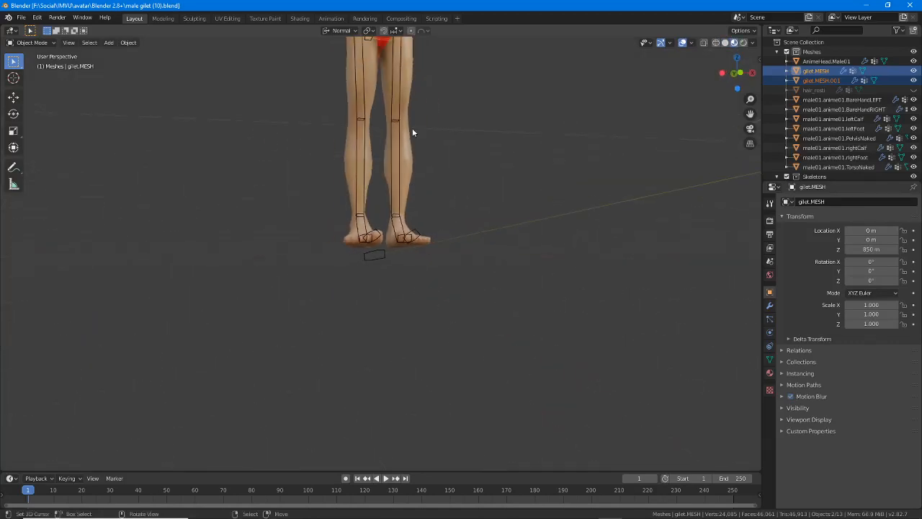
{"action": "middle_click_drag", "start_coordinate": [410, 128], "coordinate": [412, 418], "text": "shift"}
{"action": "scroll", "coordinate": [414, 255], "scroll_direction": "up", "scroll_amount": 4}
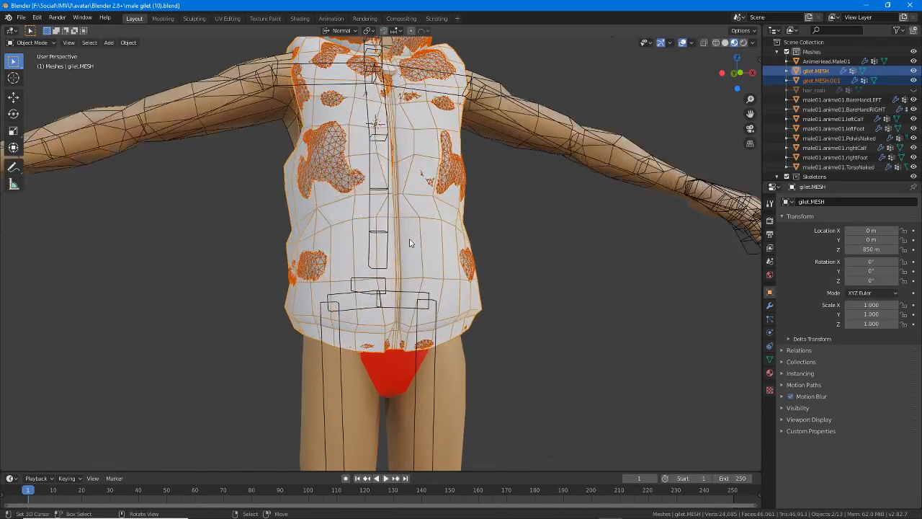
{"action": "middle_click_drag", "start_coordinate": [413, 243], "coordinate": [431, 271]}
In Object Mode, select only the dense gilet.MESH.001 and move it along X to -400 m, beside the avatar
{"action": "key", "text": "ctrl+Tab"}
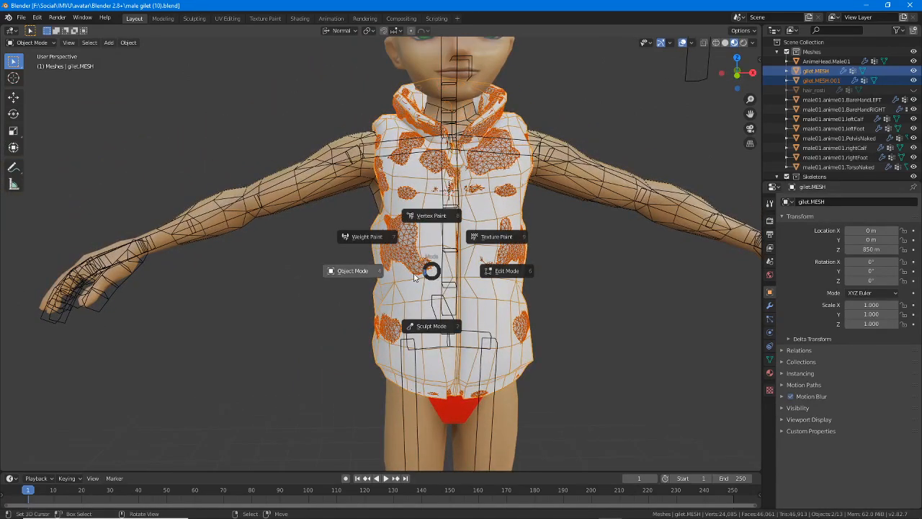
{"action": "left_click", "coordinate": [357, 273]}
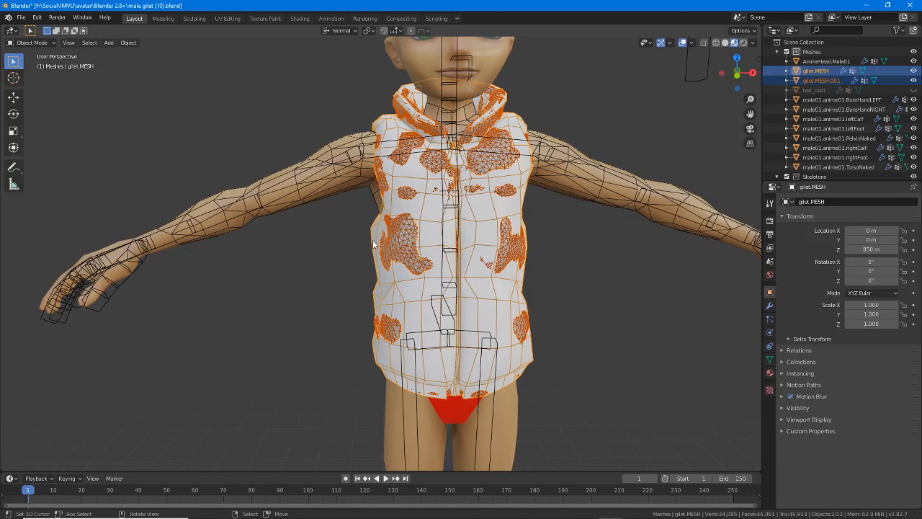
{"action": "left_click", "coordinate": [396, 243]}
{"action": "left_click", "coordinate": [395, 243]}
{"action": "scroll", "coordinate": [395, 243], "scroll_direction": "down", "scroll_amount": 3}
{"action": "scroll", "coordinate": [346, 227], "scroll_direction": "up", "scroll_amount": 1}
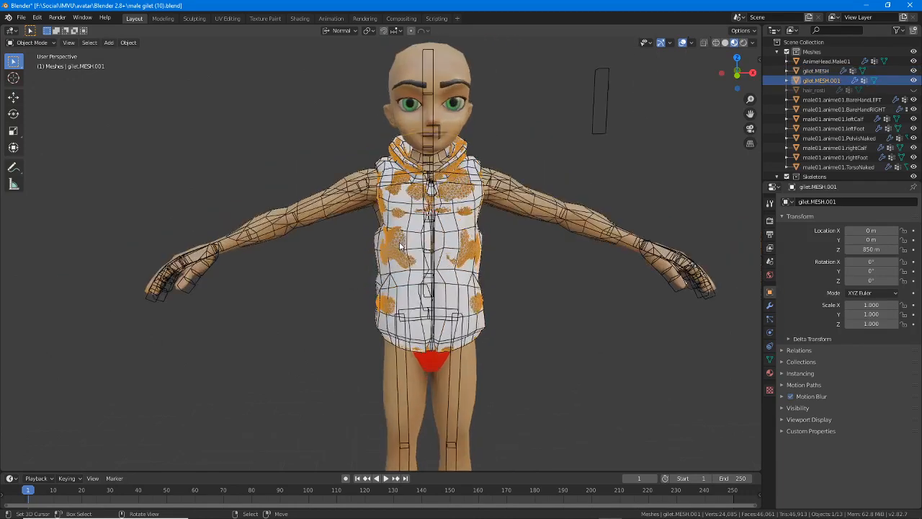
{"action": "left_click", "coordinate": [23, 103]}
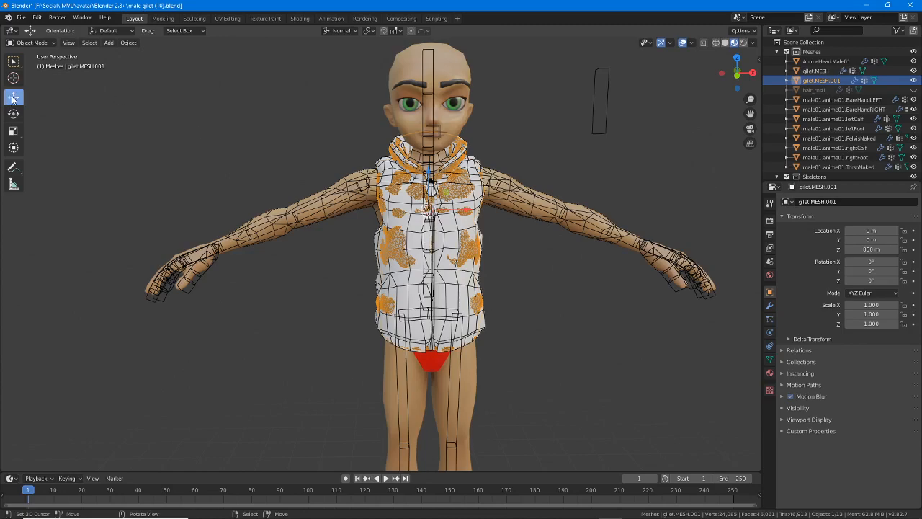
{"action": "mouse_move", "coordinate": [417, 241]}
{"action": "middle_mouse_down"}
{"action": "mouse_move", "coordinate": [426, 322]}
{"action": "mouse_move", "coordinate": [417, 242]}
{"action": "mouse_move", "coordinate": [426, 228]}
{"action": "middle_mouse_up"}
{"action": "left_click_drag", "start_coordinate": [466, 211], "coordinate": [235, 211]}
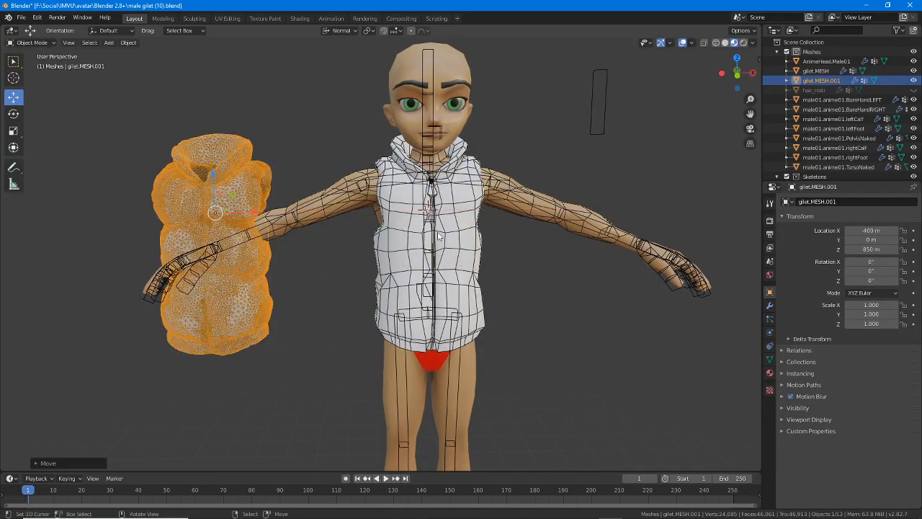
Hide the avatar's torso, pelvis, calf, foot and hand meshes, and exclude the Skeletons collection, leaving the head and both gilets
{"action": "left_click", "coordinate": [538, 215]}
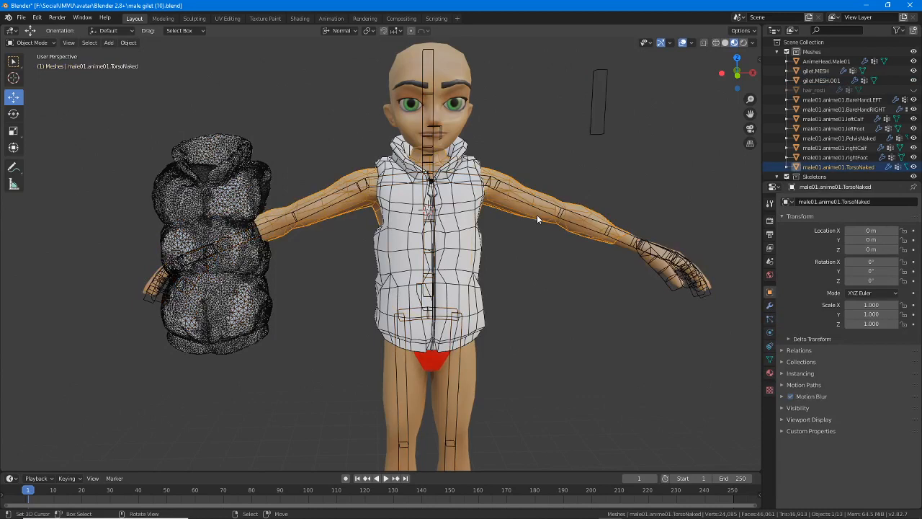
{"action": "left_click", "coordinate": [914, 167]}
{"action": "left_click", "coordinate": [914, 157]}
{"action": "left_click", "coordinate": [913, 148]}
{"action": "left_click", "coordinate": [913, 137]}
{"action": "left_click", "coordinate": [913, 128]}
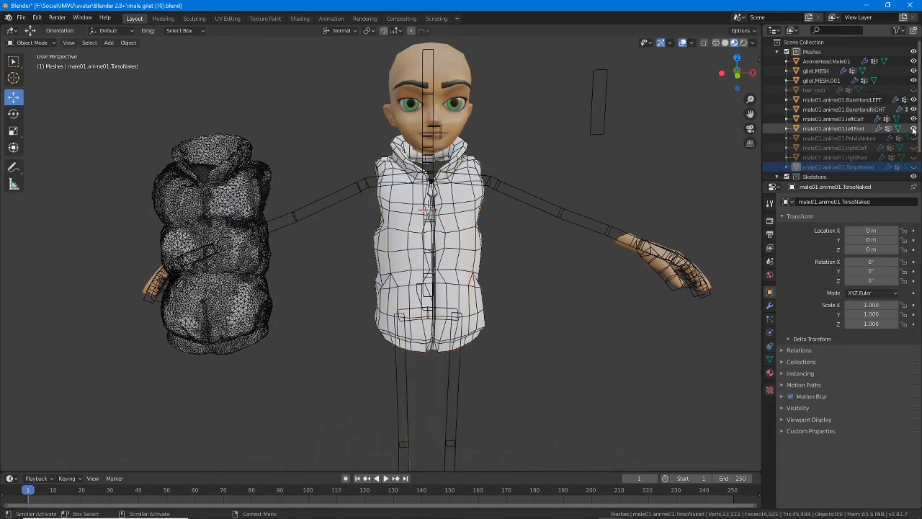
{"action": "left_click", "coordinate": [914, 118]}
{"action": "left_click", "coordinate": [914, 108]}
{"action": "left_click", "coordinate": [914, 99]}
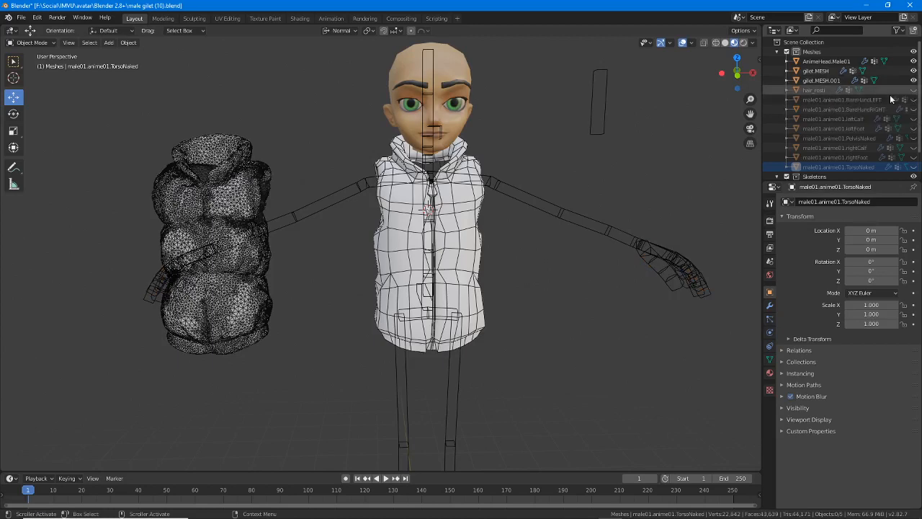
{"action": "scroll", "coordinate": [890, 98], "scroll_direction": "down", "scroll_amount": 1}
{"action": "left_click", "coordinate": [786, 171]}
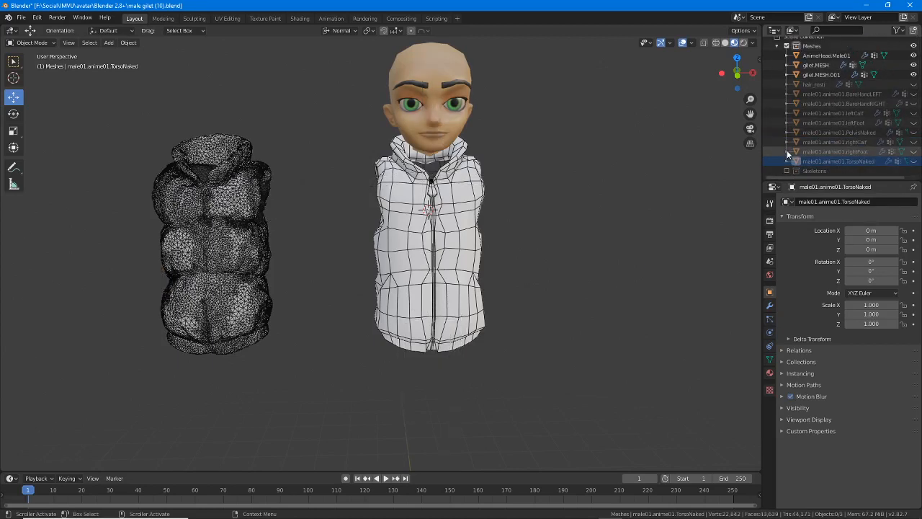
Bring both gilets into a close side-by-side view and select the dense gilet.MESH.001
{"action": "middle_click_drag", "start_coordinate": [294, 274], "coordinate": [337, 295], "text": "shift"}
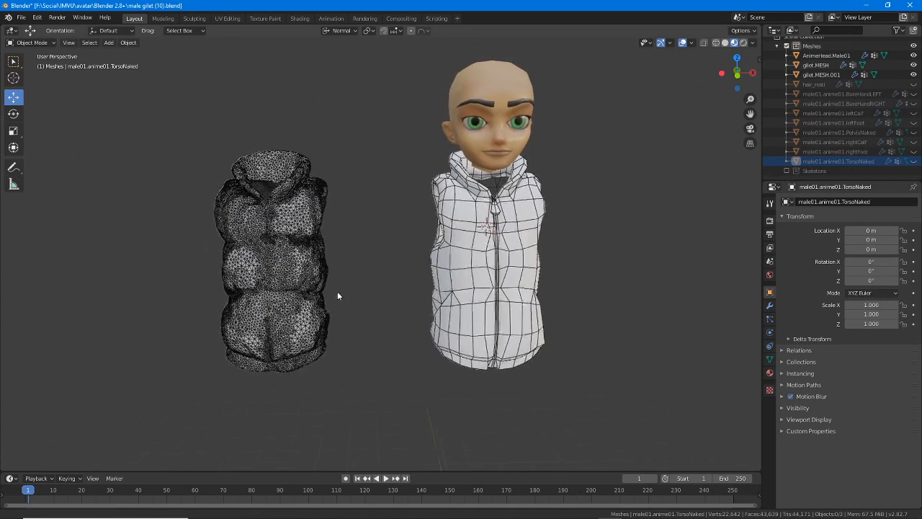
{"action": "scroll", "coordinate": [337, 296], "scroll_direction": "up", "scroll_amount": 2}
{"action": "scroll", "coordinate": [338, 294], "scroll_direction": "up", "scroll_amount": 2}
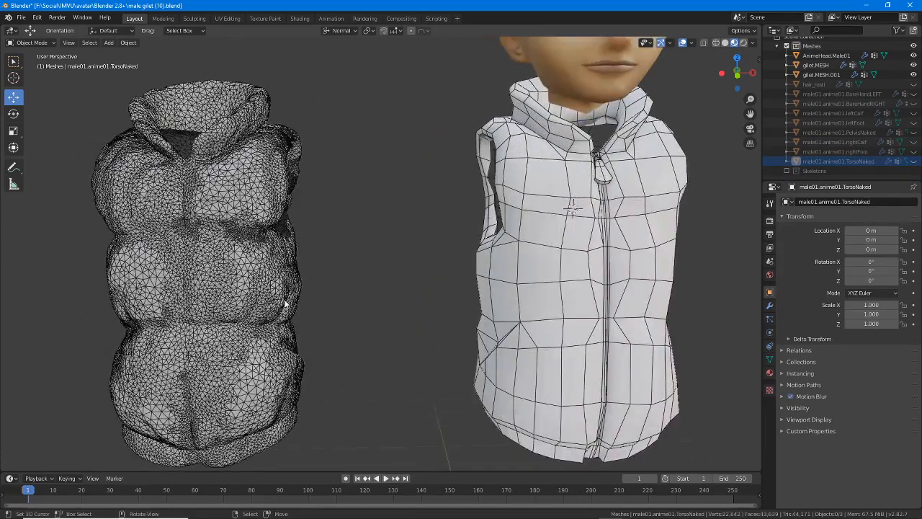
{"action": "left_click", "coordinate": [285, 304]}
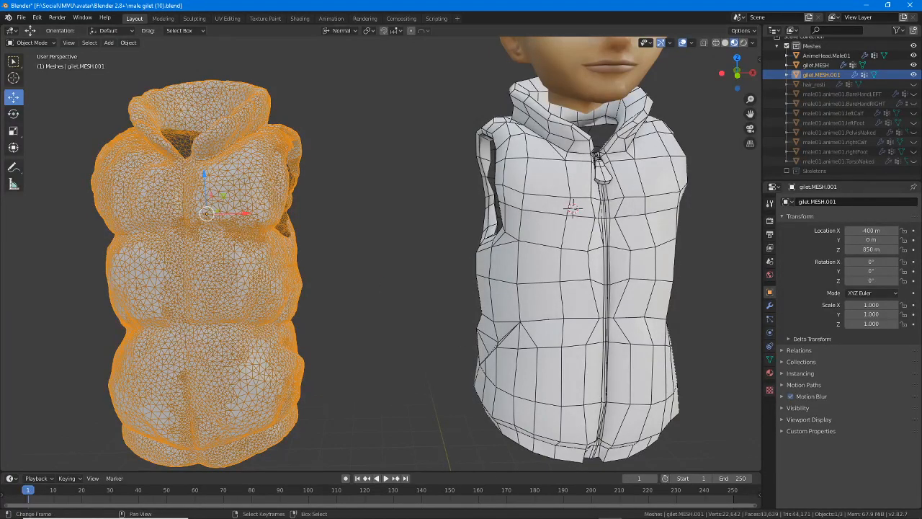
Switch to IMVU Studio, open the gilet normal test project, and turn the avatar to show the gilet from the front
{"action": "left_click", "coordinate": [682, 510]}
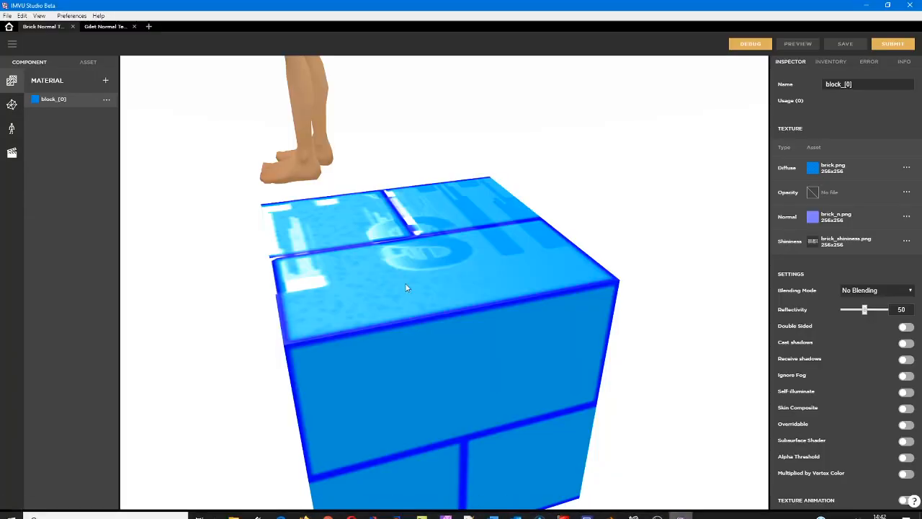
{"action": "left_click", "coordinate": [94, 27]}
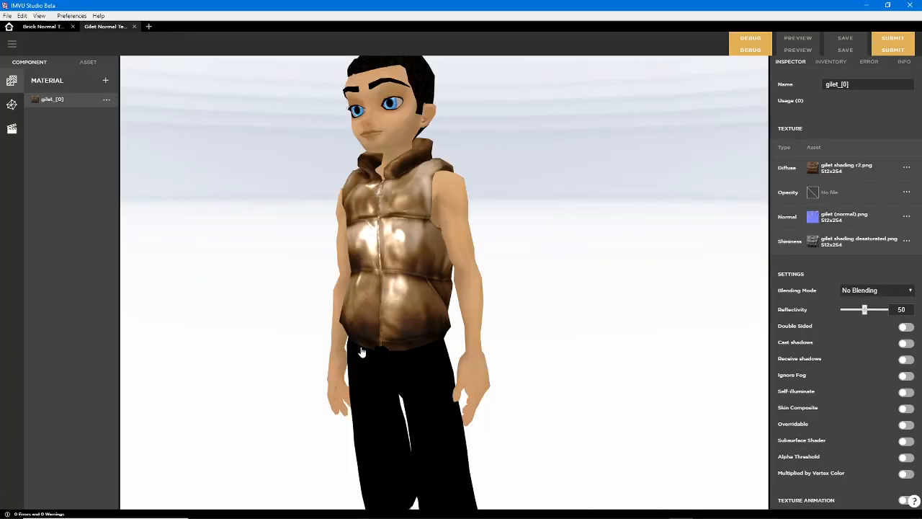
{"action": "left_click_drag", "start_coordinate": [360, 349], "coordinate": [313, 336]}
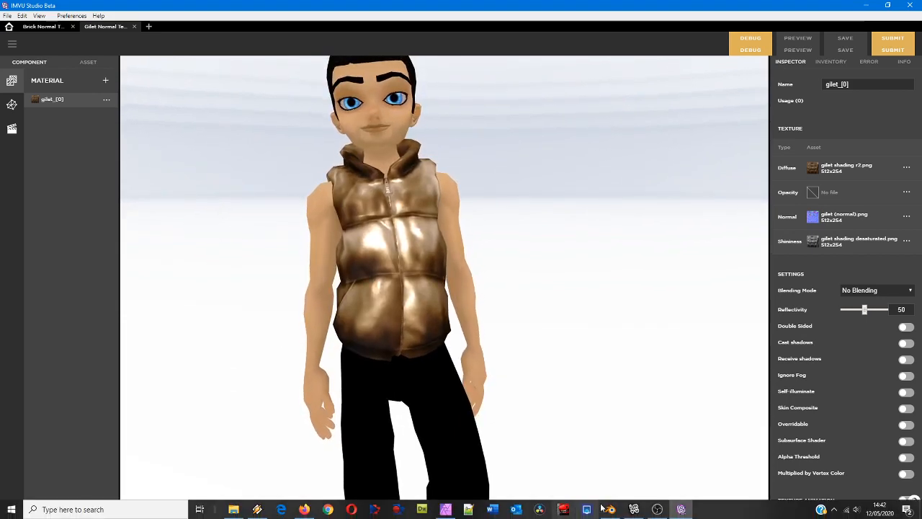
Return to Blender and compare the wireframes of the simple gilet.MESH and the dense gilet.MESH.001, selecting each in turn
{"action": "left_click", "coordinate": [611, 513]}
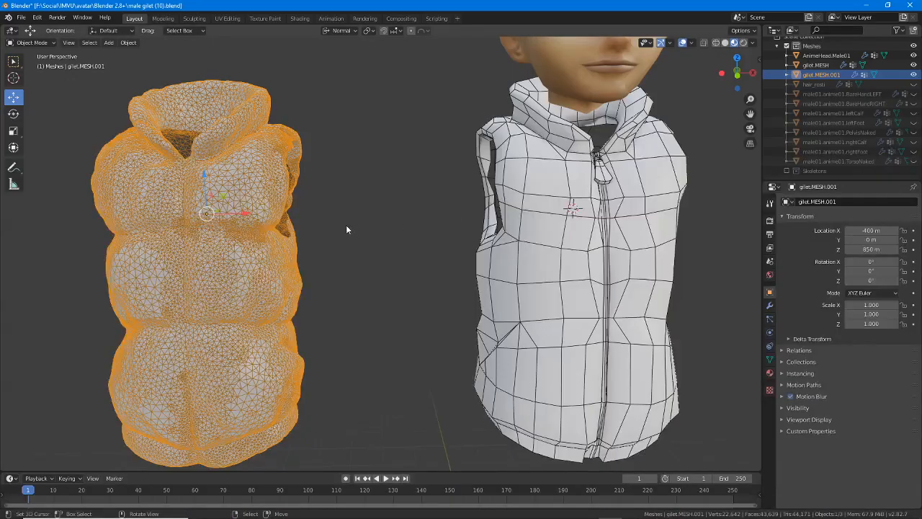
{"action": "right_click", "coordinate": [511, 154]}
{"action": "mouse_move", "coordinate": [595, 286]}
{"action": "middle_mouse_down"}
{"action": "mouse_move", "coordinate": [543, 289]}
{"action": "mouse_move", "coordinate": [607, 293]}
{"action": "mouse_move", "coordinate": [595, 276]}
{"action": "middle_mouse_up"}
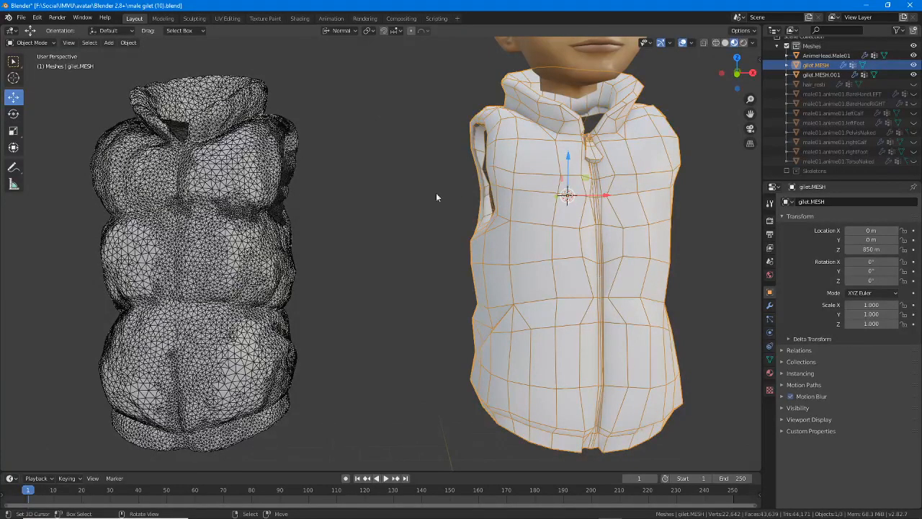
{"action": "right_click", "coordinate": [238, 157]}
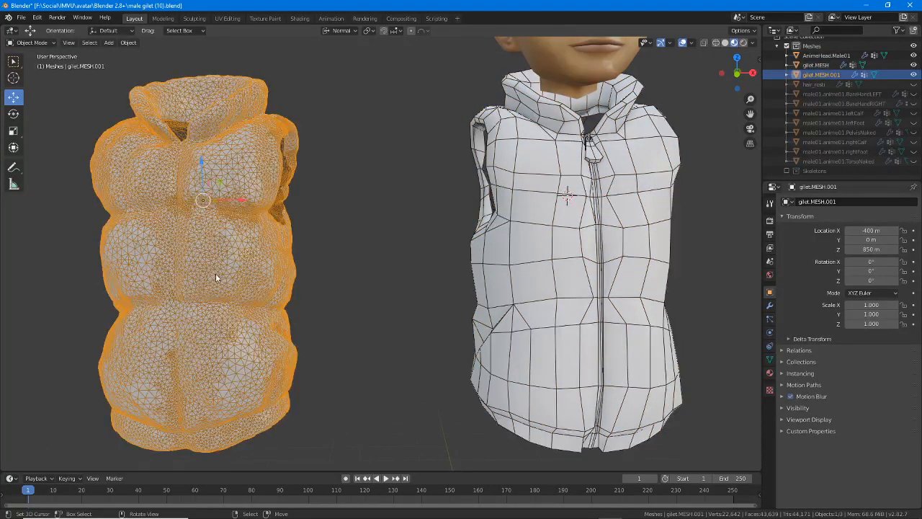
{"action": "middle_click_drag", "start_coordinate": [216, 273], "coordinate": [271, 275]}
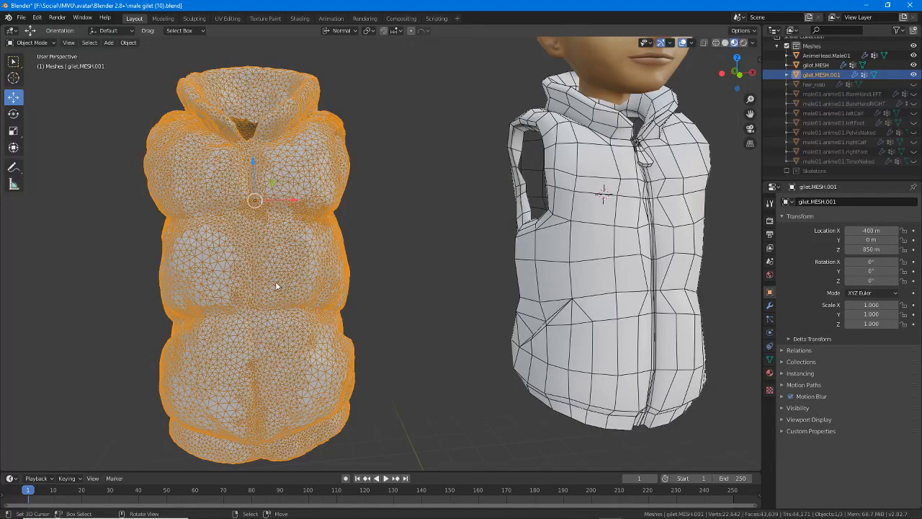
{"action": "middle_click_drag", "start_coordinate": [296, 275], "coordinate": [293, 271]}
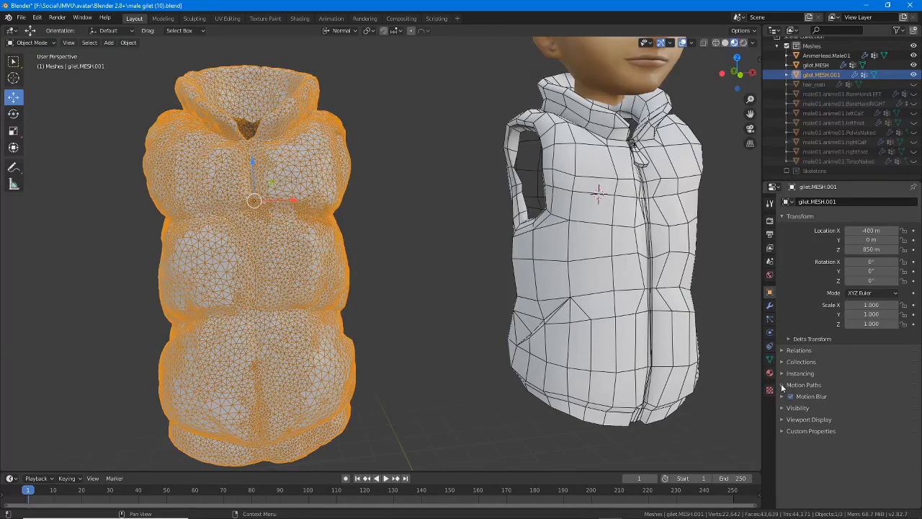
Turn off the Wireframe display for gilet.MESH.001 and examine its smooth shaded folds up close from the front and back
{"action": "left_click", "coordinate": [782, 421]}
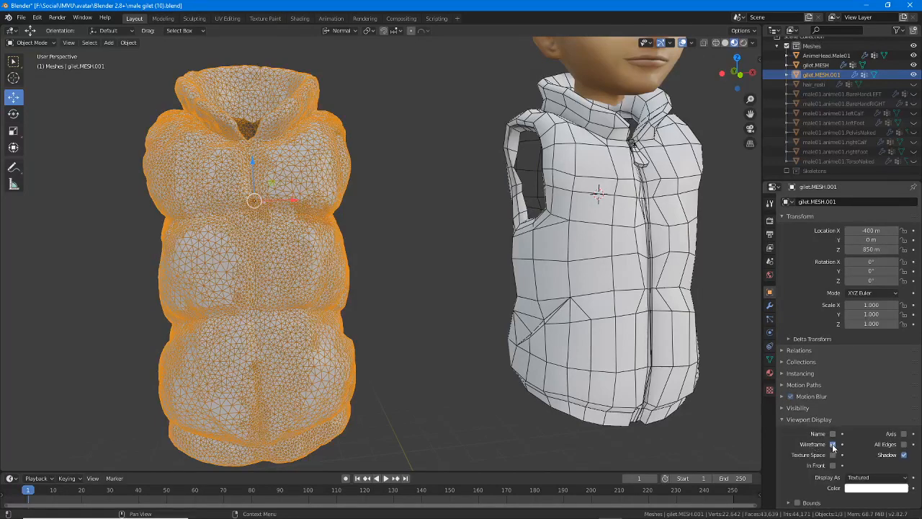
{"action": "left_click", "coordinate": [833, 445]}
{"action": "middle_click_drag", "start_coordinate": [432, 237], "coordinate": [281, 224]}
{"action": "scroll", "coordinate": [294, 228], "scroll_direction": "up", "scroll_amount": 3}
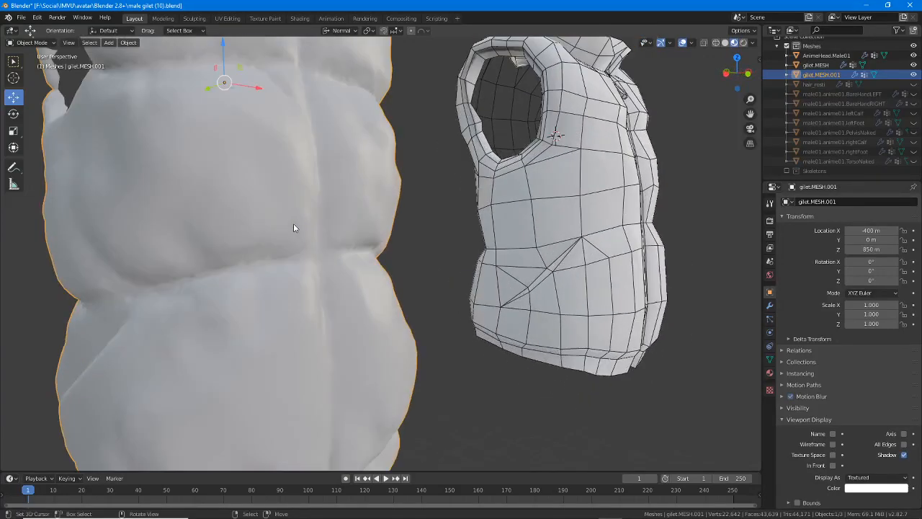
{"action": "scroll", "coordinate": [294, 227], "scroll_direction": "down", "scroll_amount": 2}
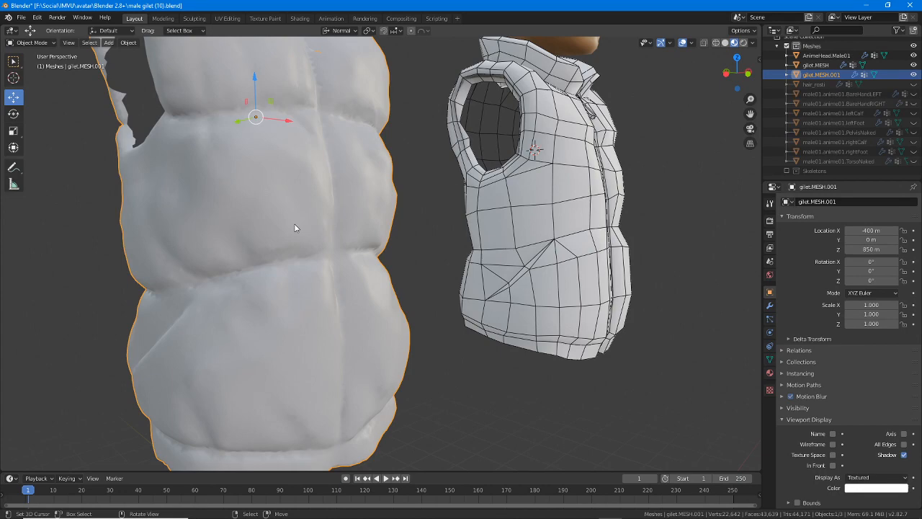
{"action": "middle_click_drag", "start_coordinate": [292, 230], "coordinate": [311, 254]}
{"action": "middle_click_drag", "start_coordinate": [327, 254], "coordinate": [336, 235]}
{"action": "scroll", "coordinate": [351, 238], "scroll_direction": "up", "scroll_amount": 2}
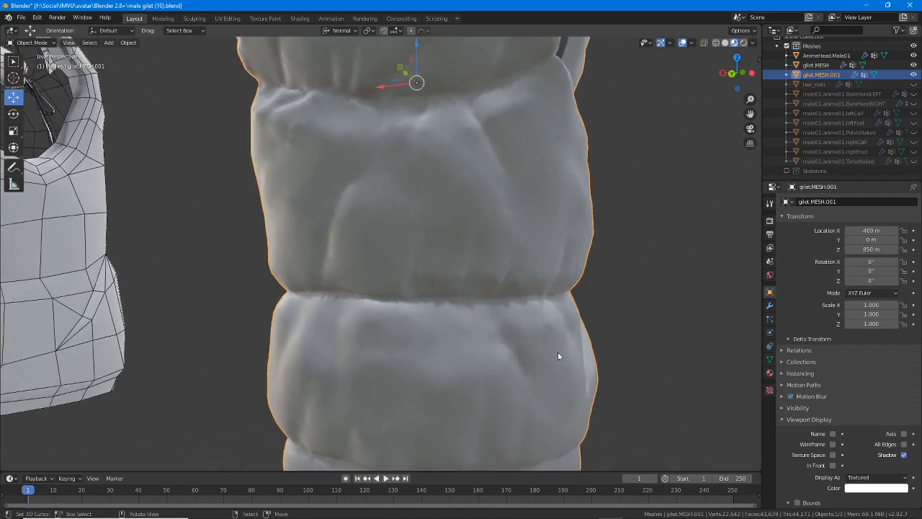
Switch to IMVU Studio and open the Normal texture of the gilet_[0] material to examine the normal map image
{"action": "mouse_move", "coordinate": [545, 512]}
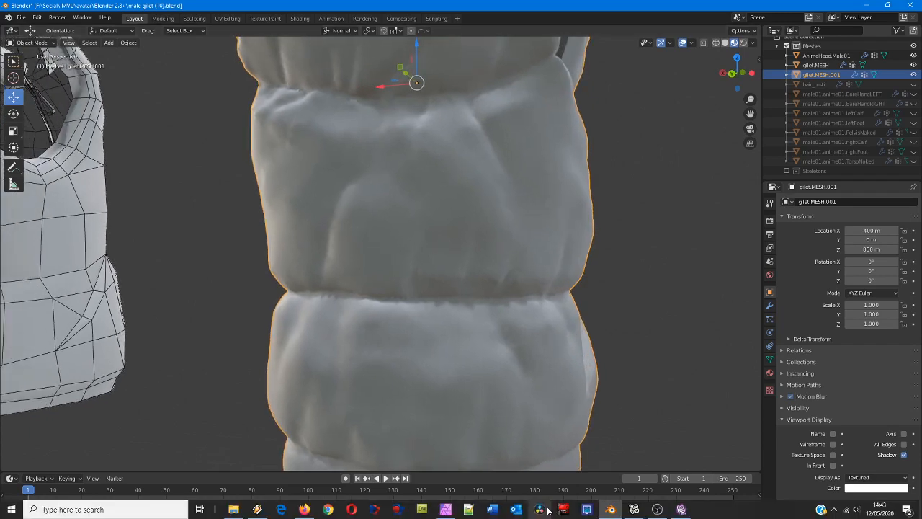
{"action": "left_click", "coordinate": [678, 513]}
{"action": "left_click", "coordinate": [811, 222]}
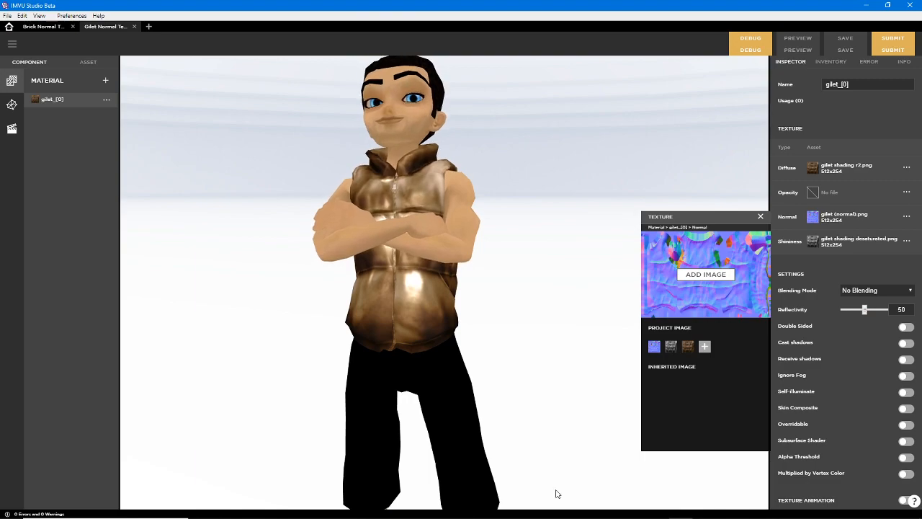
Back in Blender, enter Edit Mode on gilet.MESH.001 and select a single triangular face on its back in face select mode for close inspection
{"action": "mouse_move", "coordinate": [565, 514]}
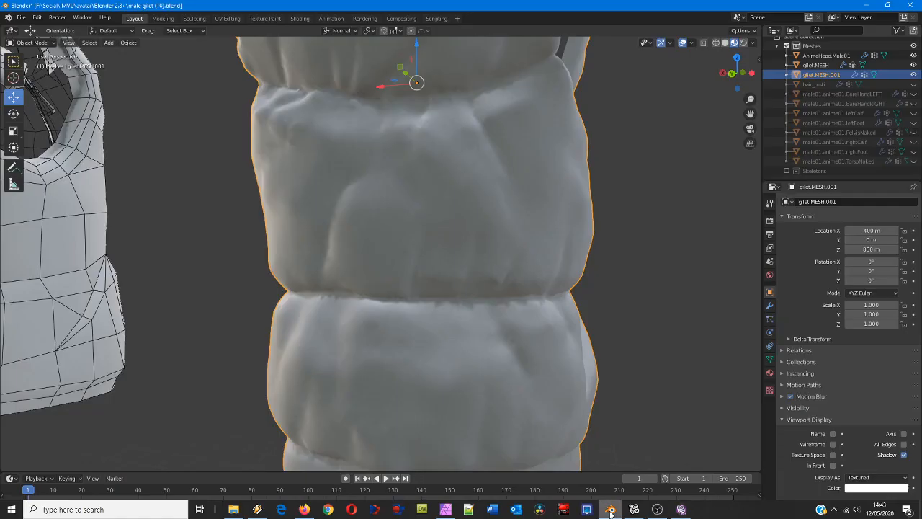
{"action": "left_click", "coordinate": [611, 512]}
{"action": "middle_click_drag", "start_coordinate": [333, 263], "coordinate": [436, 246]}
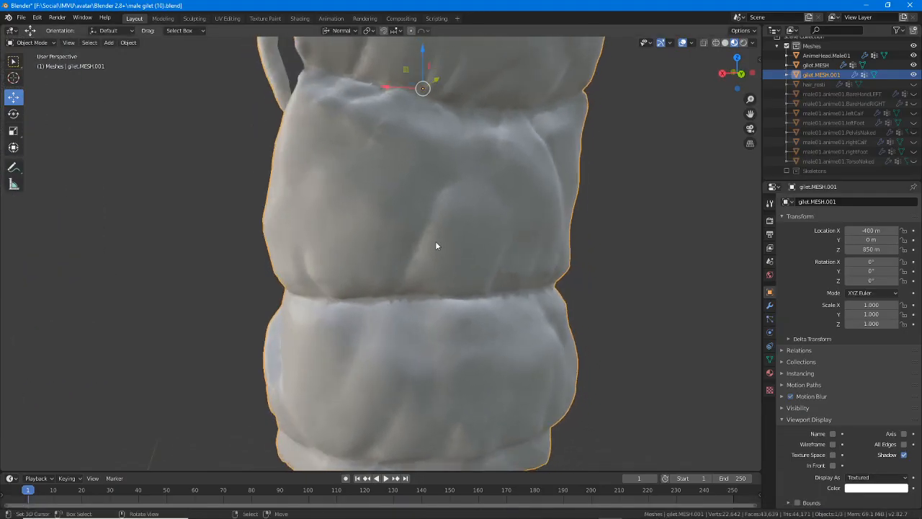
{"action": "key", "text": "Tab"}
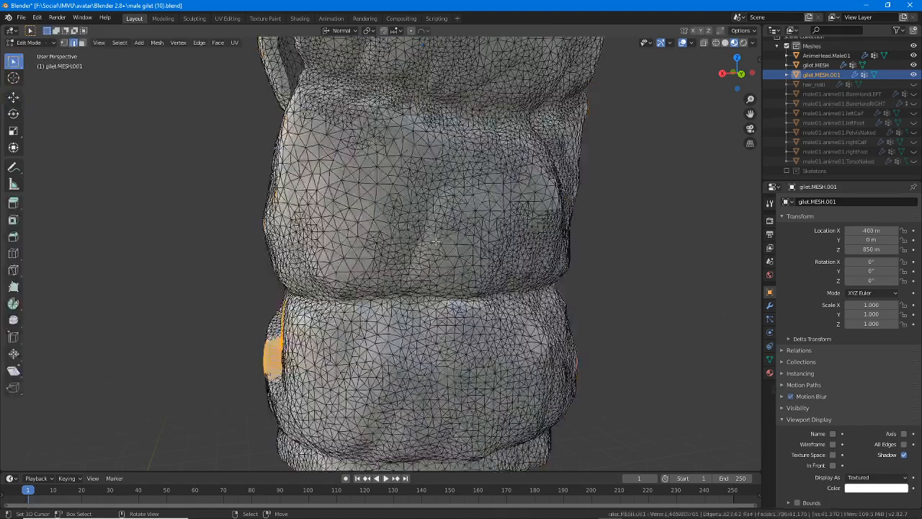
{"action": "scroll", "coordinate": [436, 205], "scroll_direction": "up", "scroll_amount": 1}
{"action": "left_click", "coordinate": [360, 212]}
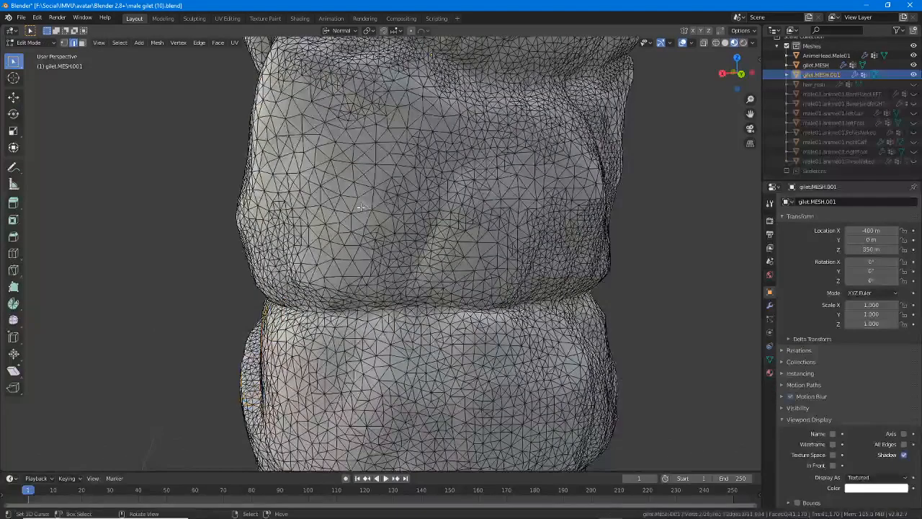
{"action": "key", "text": "3"}
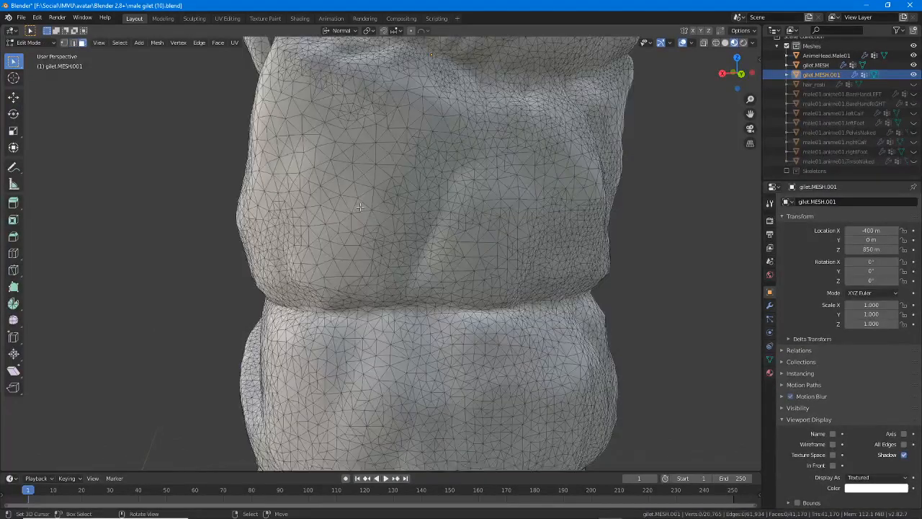
{"action": "left_click", "coordinate": [360, 209]}
{"action": "scroll", "coordinate": [346, 220], "scroll_direction": "up", "scroll_amount": 2}
{"action": "middle_click_drag", "start_coordinate": [346, 220], "coordinate": [345, 268]}
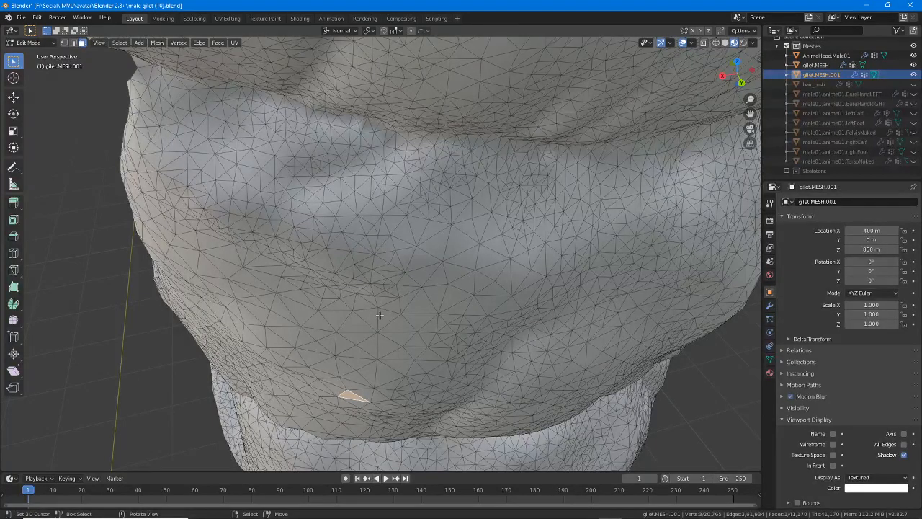
{"action": "middle_click_drag", "start_coordinate": [380, 315], "coordinate": [309, 371]}
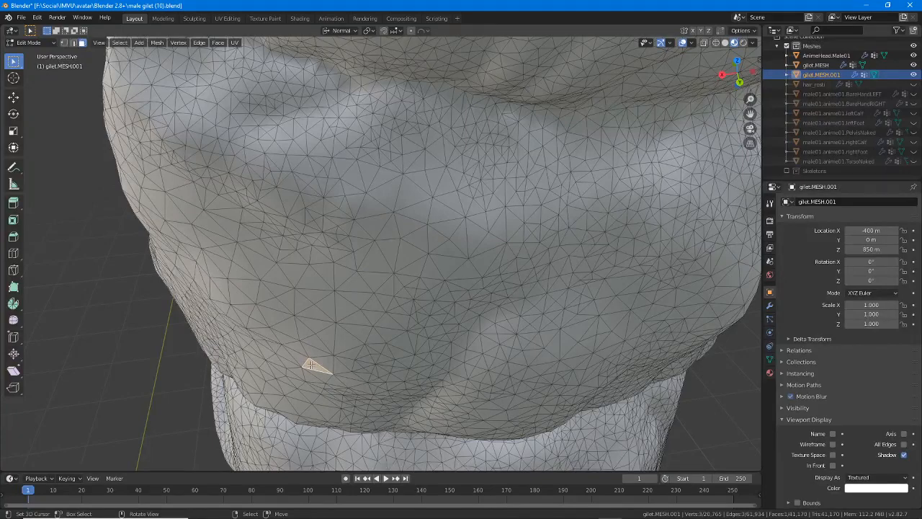
Return to Object Mode and show both gilets side by side from behind
{"action": "scroll", "coordinate": [309, 365], "scroll_direction": "down", "scroll_amount": 4}
{"action": "scroll", "coordinate": [310, 340], "scroll_direction": "down", "scroll_amount": 2}
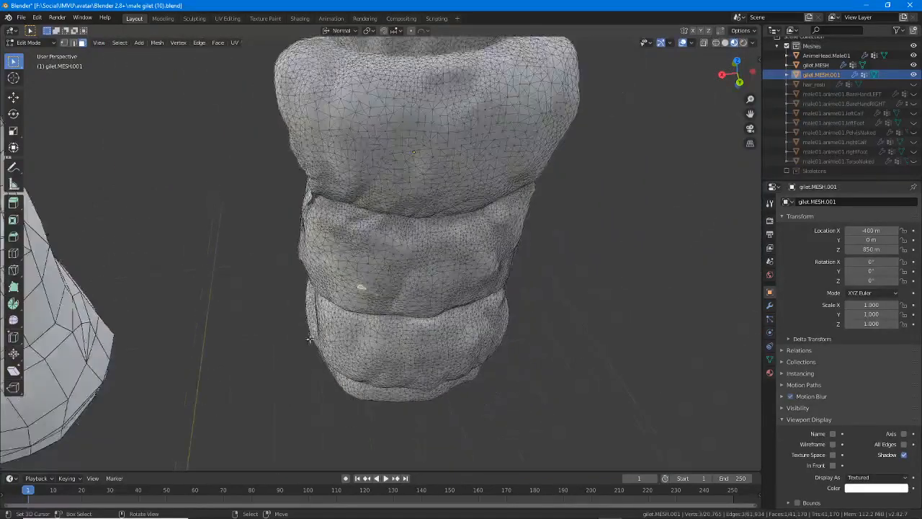
{"action": "middle_click_drag", "start_coordinate": [310, 339], "coordinate": [519, 323], "text": "shift"}
{"action": "key", "text": "Tab"}
{"action": "scroll", "coordinate": [519, 323], "scroll_direction": "down", "scroll_amount": 2}
{"action": "middle_click_drag", "start_coordinate": [276, 287], "coordinate": [368, 296], "text": "shift"}
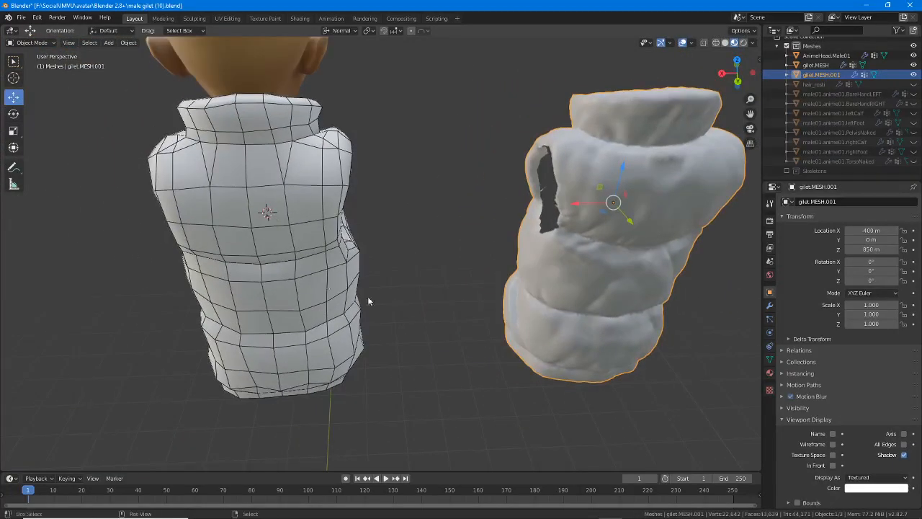
Compare the simple gilet.MESH with the dense gilet.MESH.001 from the back and front, selecting each in turn and ending on the simple one
{"action": "left_click", "coordinate": [296, 248]}
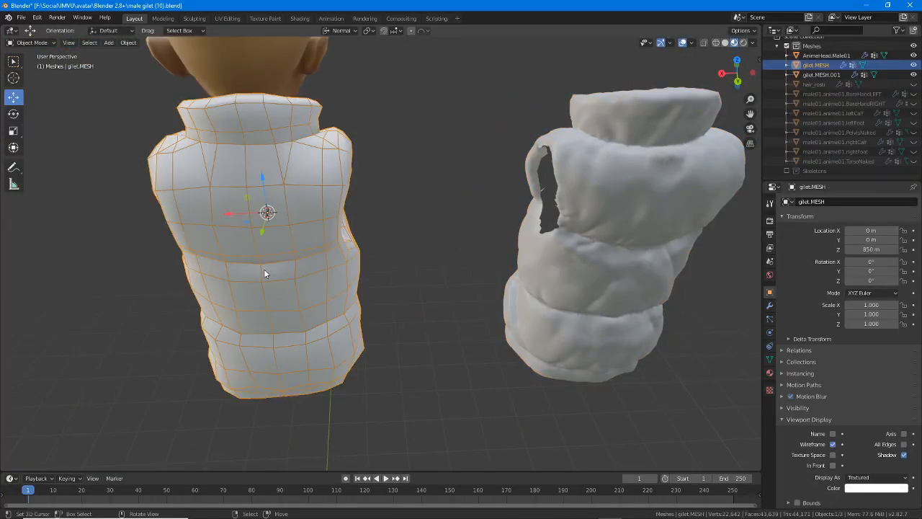
{"action": "middle_click_drag", "start_coordinate": [264, 269], "coordinate": [286, 276]}
{"action": "left_click", "coordinate": [284, 276]}
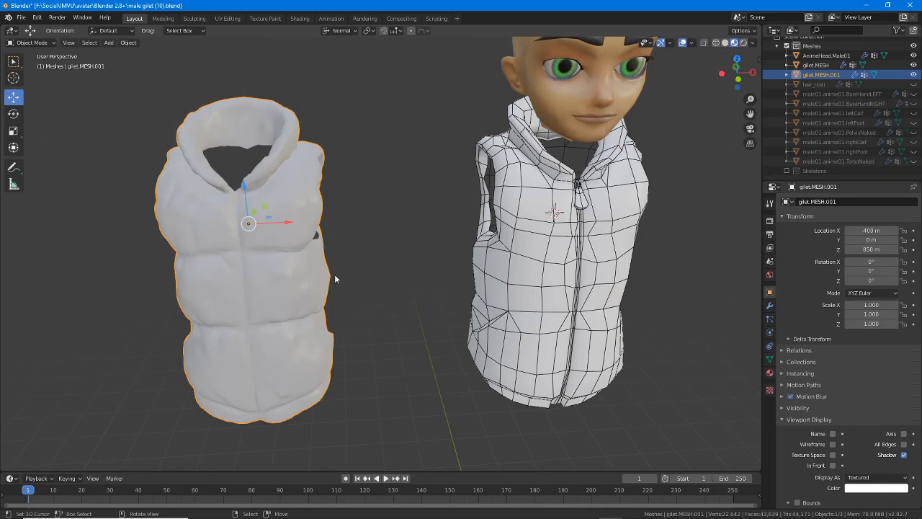
{"action": "left_click", "coordinate": [490, 269]}
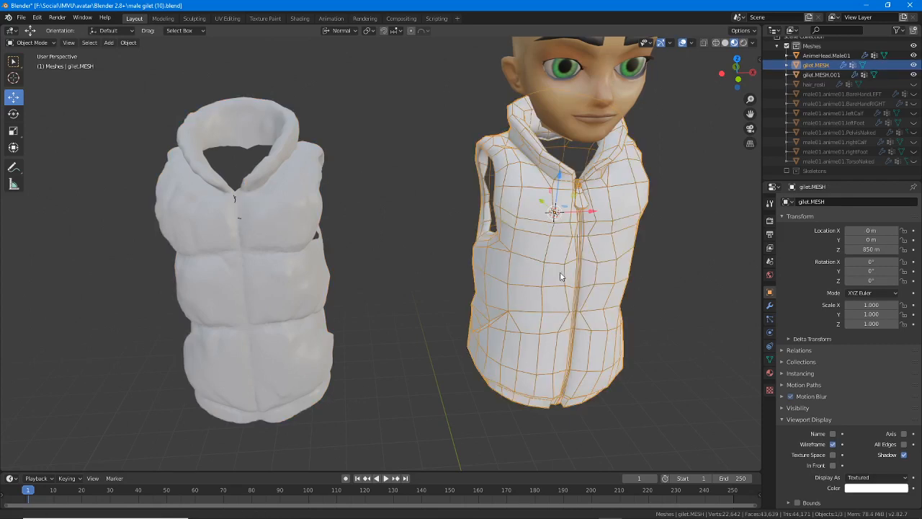
{"action": "middle_click_drag", "start_coordinate": [562, 277], "coordinate": [533, 268]}
{"action": "key", "text": "g"}
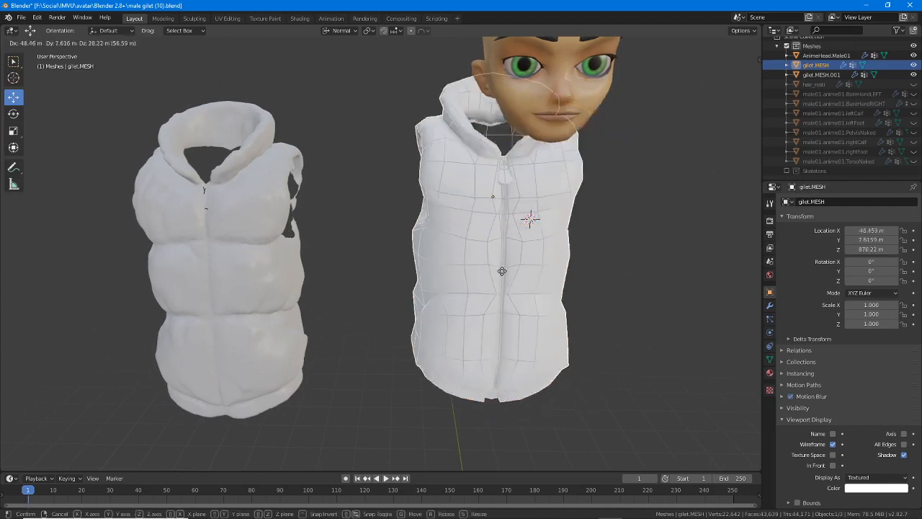
{"action": "right_click", "coordinate": [533, 267]}
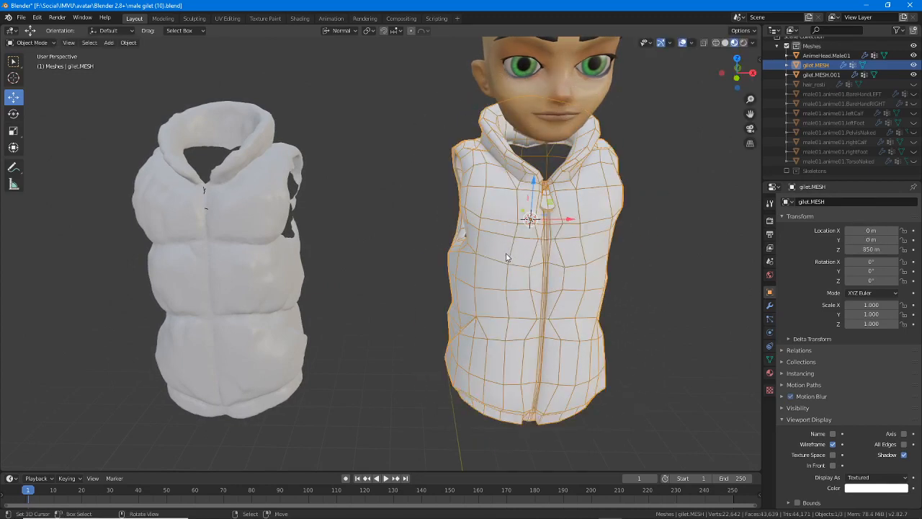
Move gilet.MESH.001 400 m along X onto gilet.MESH, and add gilet.MESH to the selection as the active object
{"action": "left_click", "coordinate": [305, 314]}
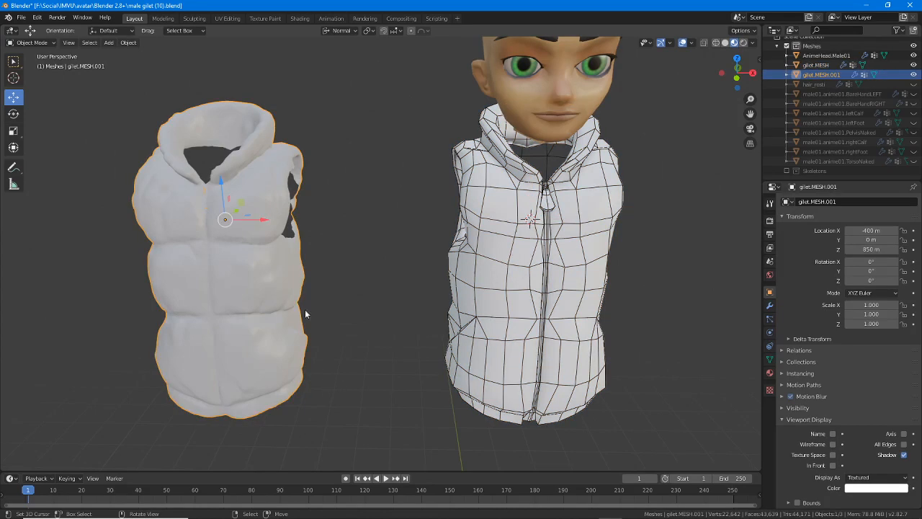
{"action": "key", "text": "g"}
{"action": "key", "text": "x"}
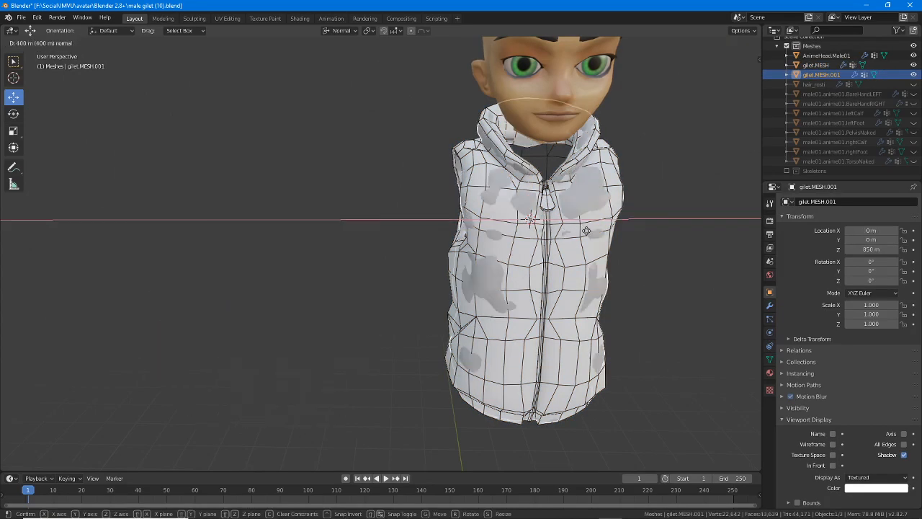
{"action": "left_click_drag", "start_coordinate": [595, 244], "coordinate": [596, 244], "text": "ctrl"}
{"action": "scroll", "coordinate": [596, 244], "scroll_direction": "up", "scroll_amount": 2}
{"action": "middle_click_drag", "start_coordinate": [595, 244], "coordinate": [318, 286], "text": "shift"}
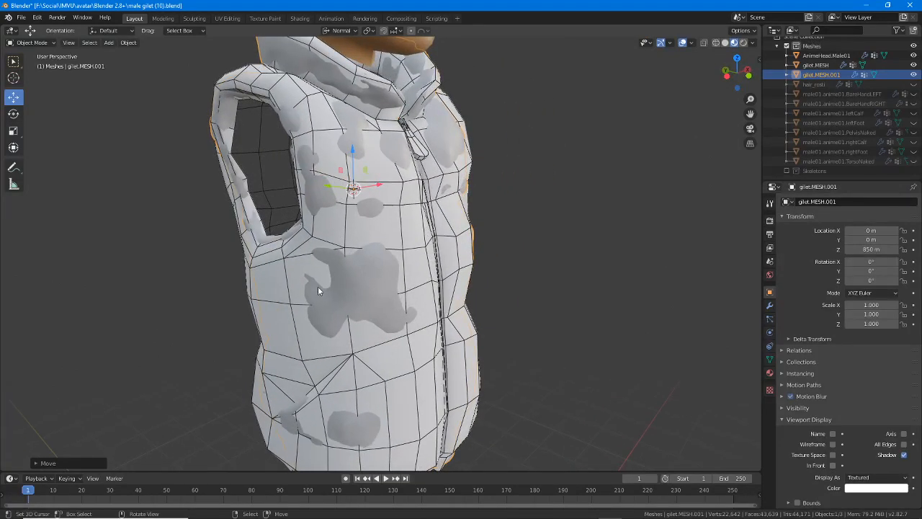
{"action": "left_click", "coordinate": [283, 254], "text": "shift"}
{"action": "middle_click_drag", "start_coordinate": [284, 254], "coordinate": [383, 268]}
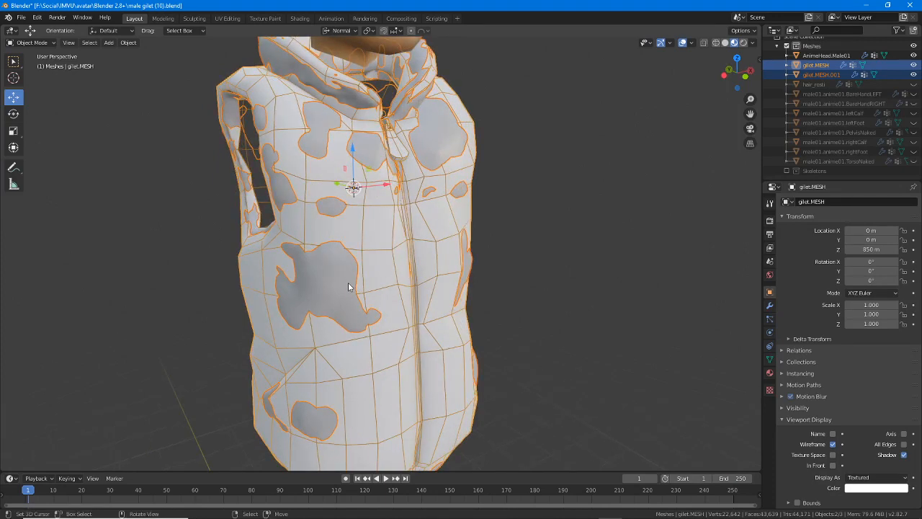
Show the scene's render settings, keep Cycles as the render engine and expand the Bake settings
{"action": "left_click", "coordinate": [769, 222]}
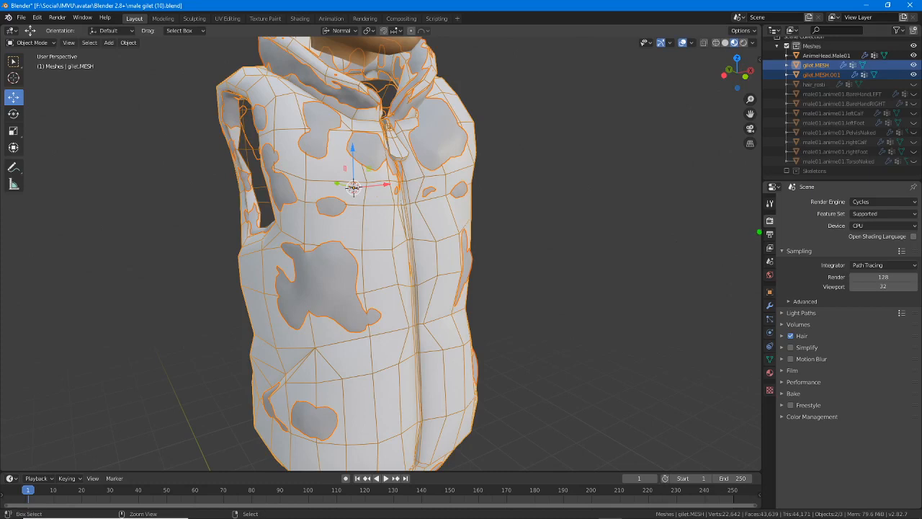
{"action": "left_click_drag", "start_coordinate": [754, 229], "coordinate": [791, 230]}
{"action": "left_click_drag", "start_coordinate": [821, 209], "coordinate": [914, 211]}
{"action": "left_click", "coordinate": [869, 205]}
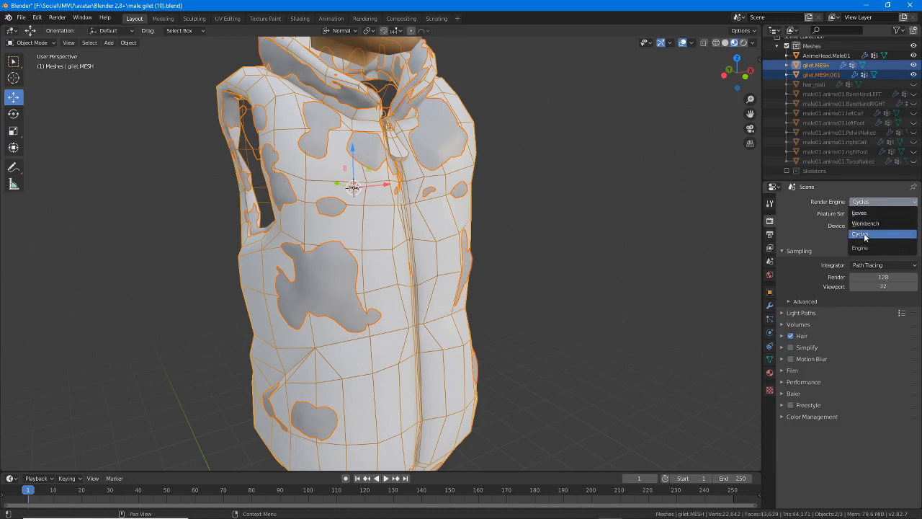
{"action": "left_click", "coordinate": [865, 236]}
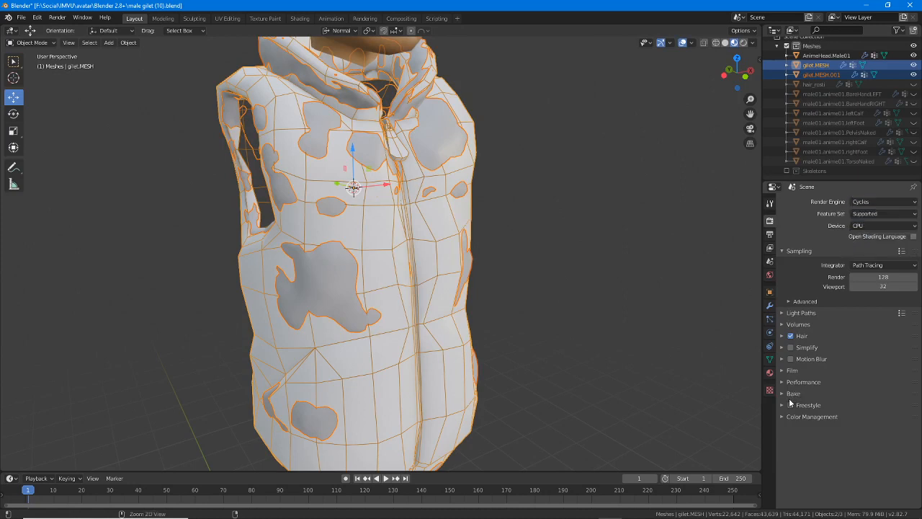
{"action": "left_click_drag", "start_coordinate": [781, 401], "coordinate": [821, 400]}
{"action": "key", "text": "Escape"}
{"action": "left_click", "coordinate": [782, 394]}
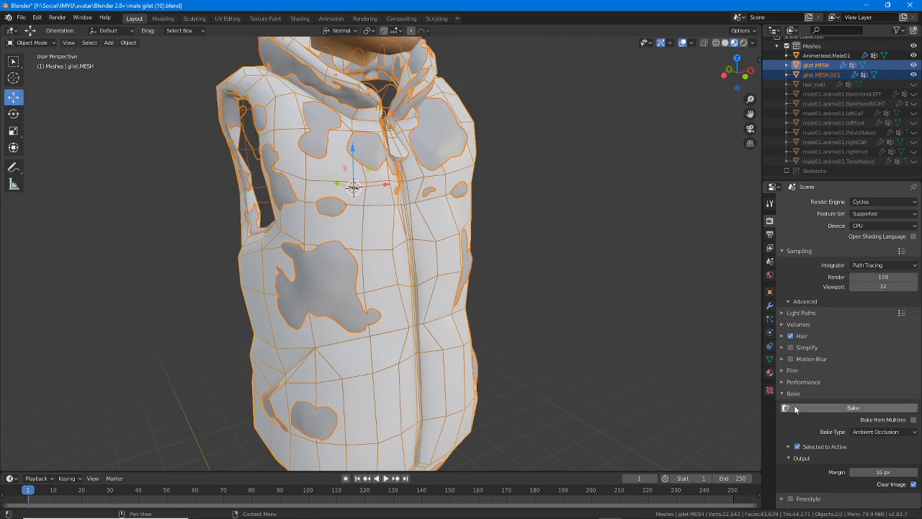
Switch the render engine to Eevee and back to Cycles to compare which one offers the Bake settings
{"action": "scroll", "coordinate": [795, 405], "scroll_direction": "down", "scroll_amount": 1}
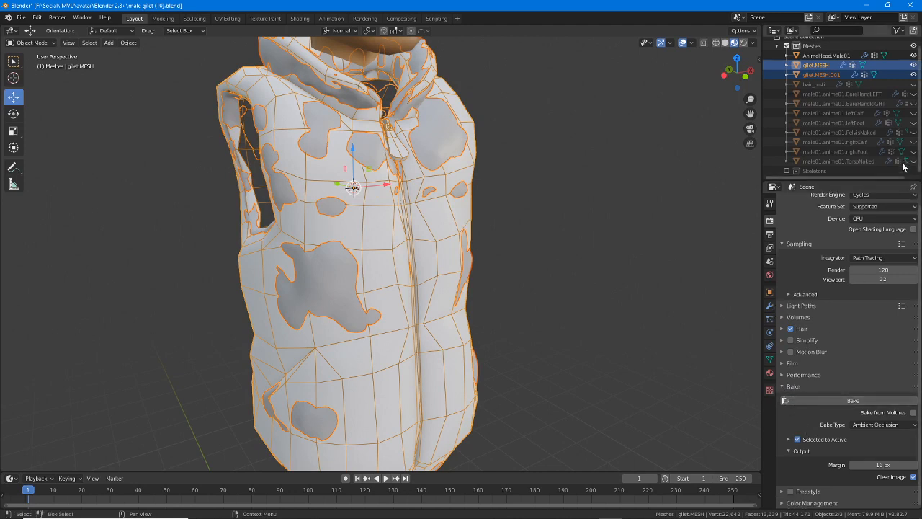
{"action": "scroll", "coordinate": [804, 424], "scroll_direction": "up", "scroll_amount": 1}
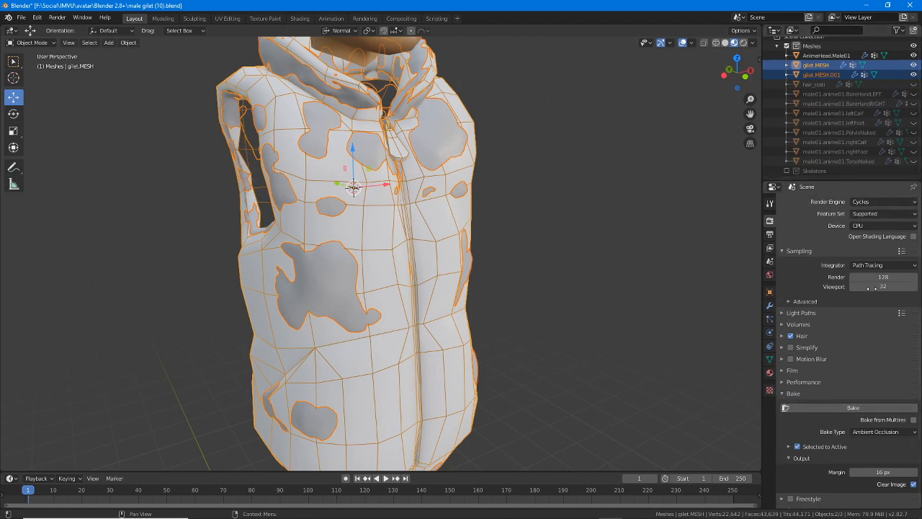
{"action": "left_click", "coordinate": [879, 202]}
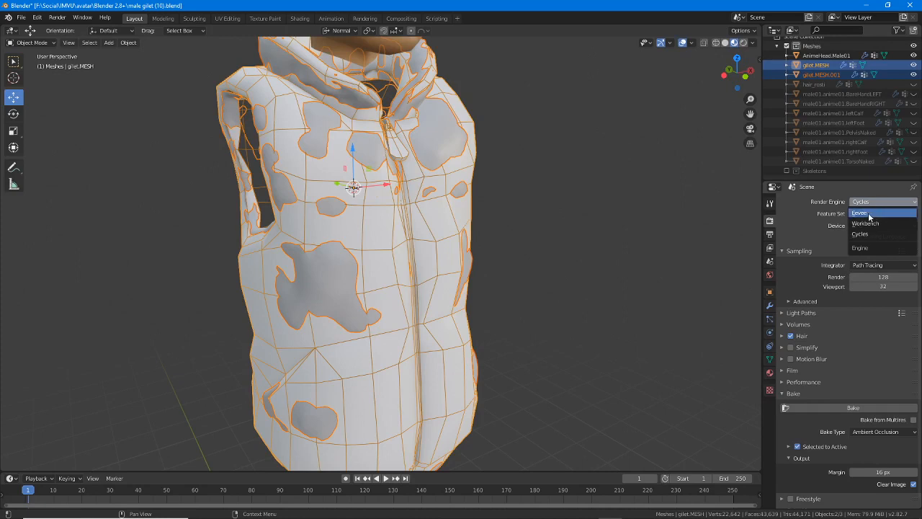
{"action": "left_click", "coordinate": [868, 214]}
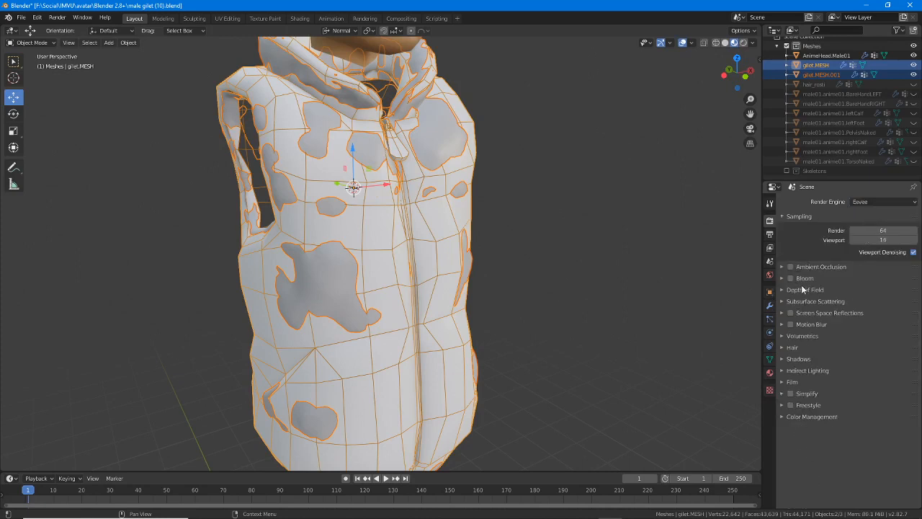
{"action": "left_click", "coordinate": [872, 203]}
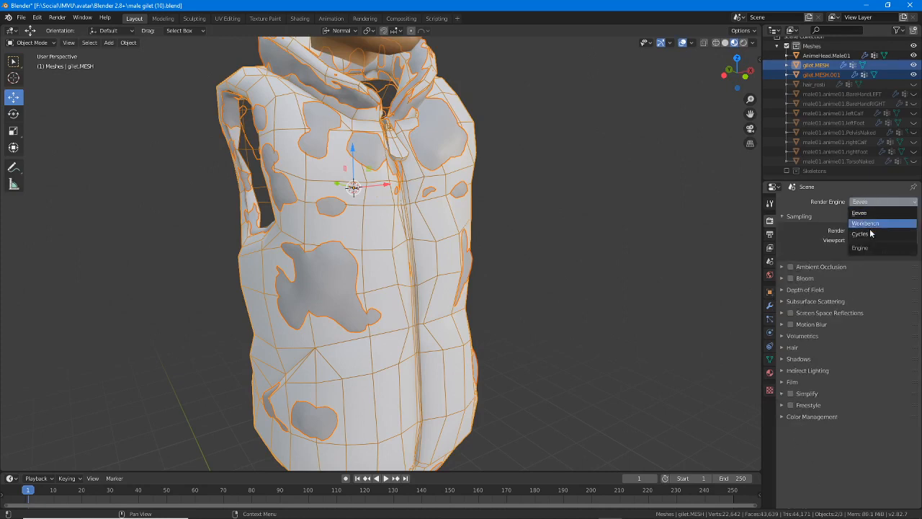
{"action": "left_click", "coordinate": [870, 237]}
{"action": "scroll", "coordinate": [849, 390], "scroll_direction": "down", "scroll_amount": 1}
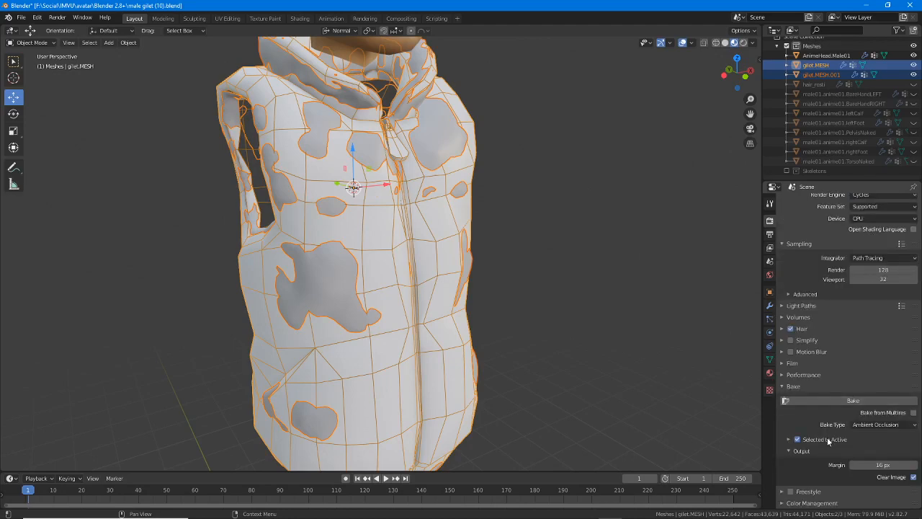
Reselect gilet.MESH.001 on its own and add gilet.MESH to the selection as the active object
{"action": "middle_click_drag", "start_coordinate": [381, 320], "coordinate": [367, 300]}
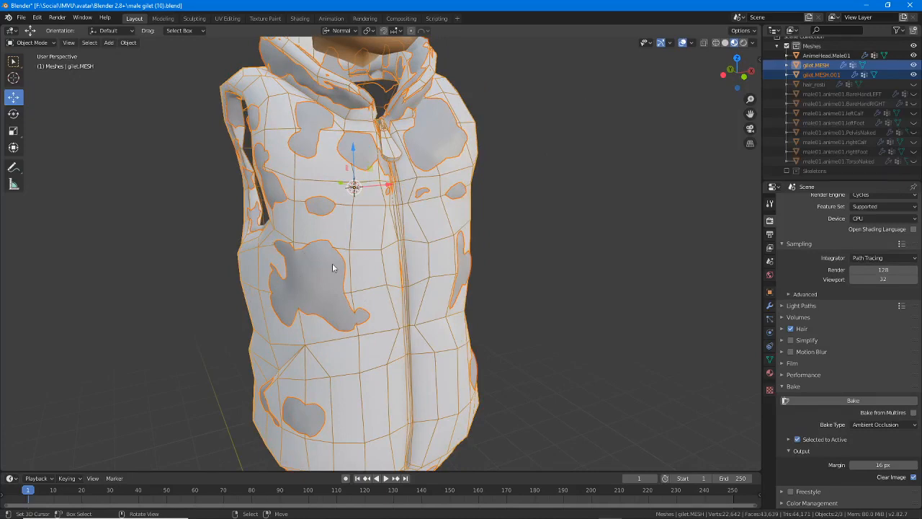
{"action": "left_click", "coordinate": [309, 259]}
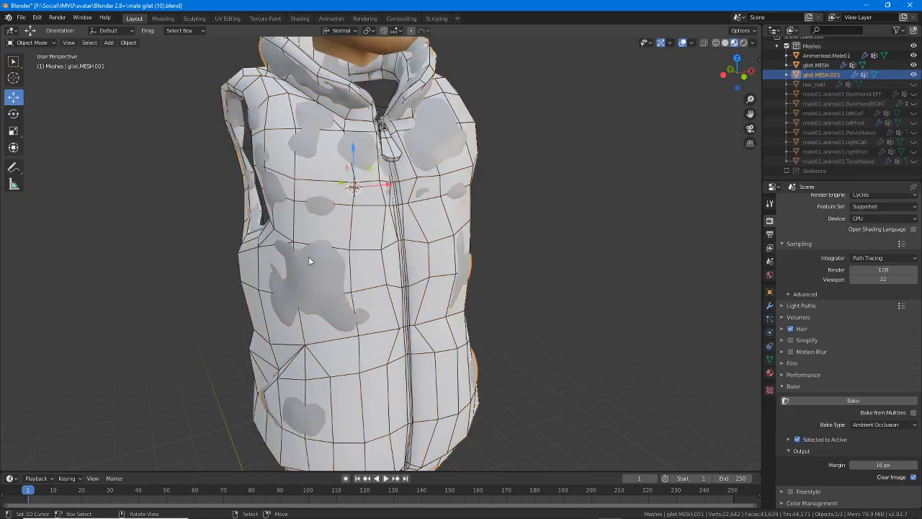
{"action": "left_click", "coordinate": [240, 252], "text": "shift"}
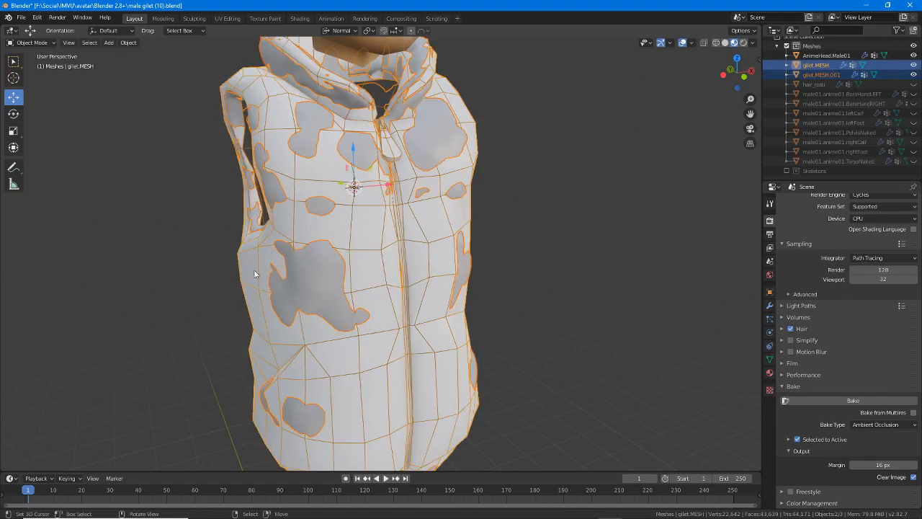
{"action": "middle_click_drag", "start_coordinate": [325, 253], "coordinate": [238, 271]}
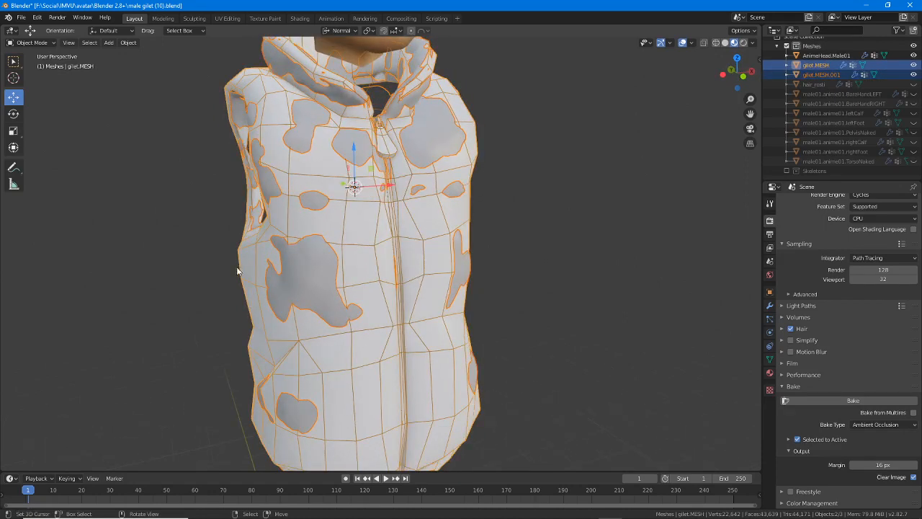
Select only the simple gilet.MESH and open it in the UV Editing workspace
{"action": "left_click", "coordinate": [242, 254]}
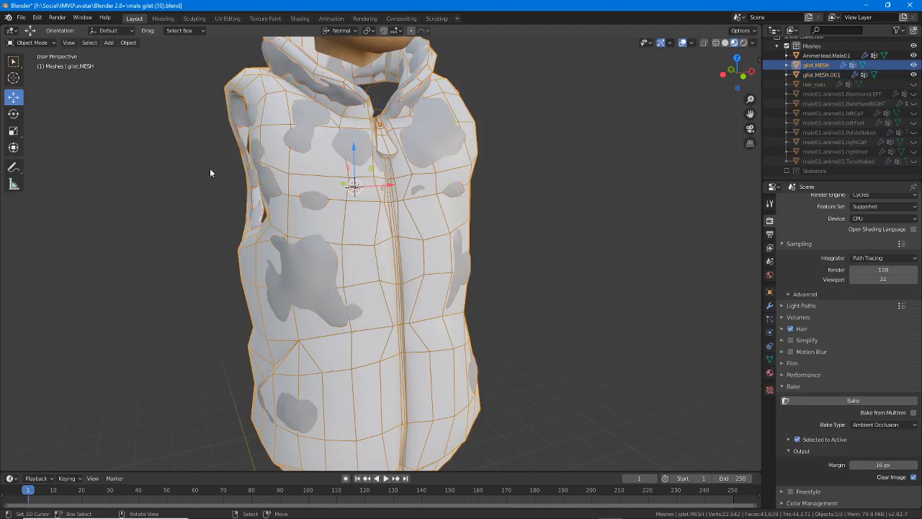
{"action": "left_click", "coordinate": [227, 18]}
{"action": "scroll", "coordinate": [188, 330], "scroll_direction": "up", "scroll_amount": 2}
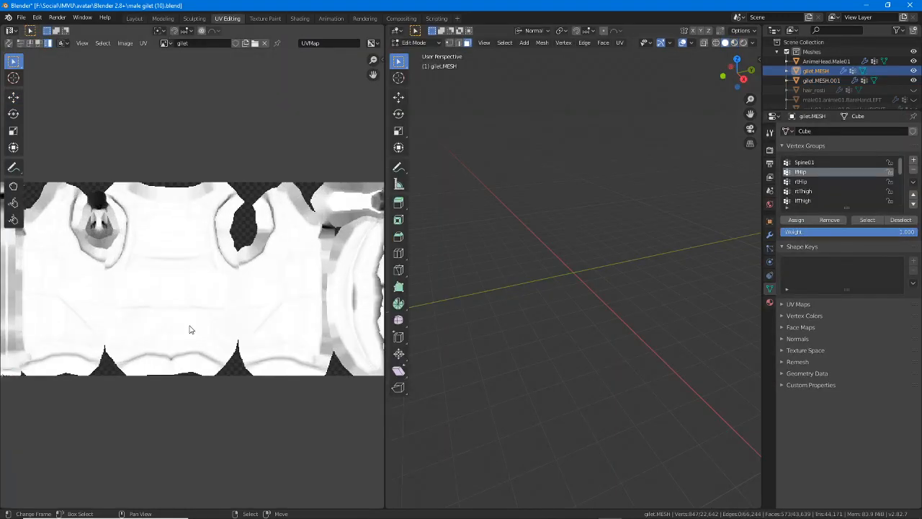
{"action": "scroll", "coordinate": [204, 329], "scroll_direction": "down", "scroll_amount": 1}
{"action": "middle_click_drag", "start_coordinate": [570, 320], "coordinate": [609, 309]}
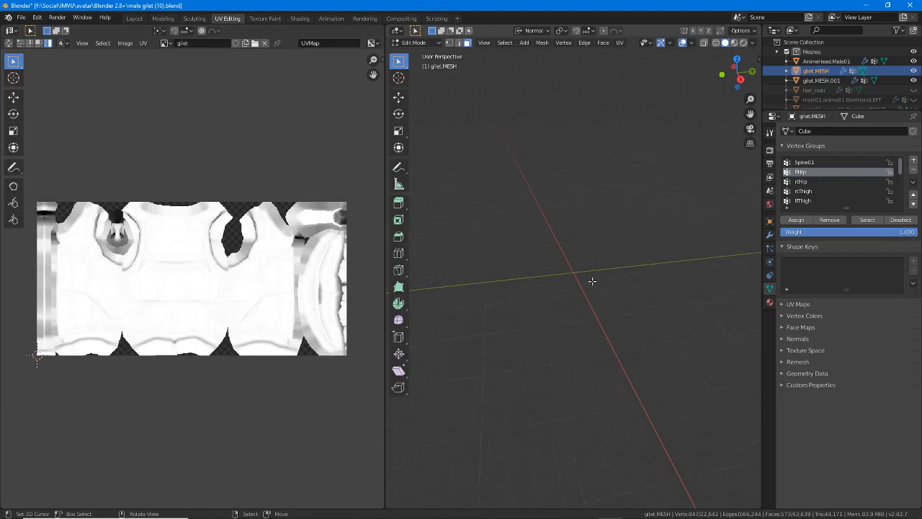
{"action": "middle_click_drag", "start_coordinate": [583, 265], "coordinate": [570, 248]}
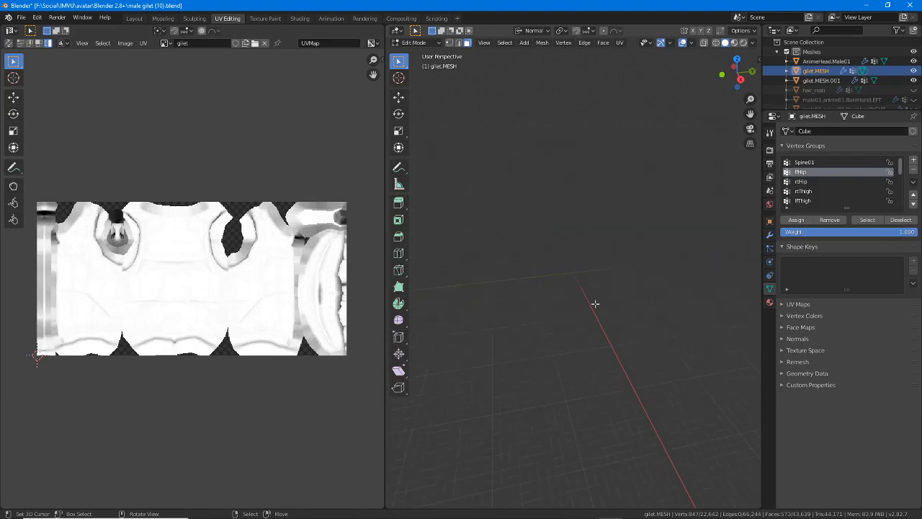
Frame all objects in the UV Editing workspace's 3D view and display them in Material Preview shading
{"action": "left_click", "coordinate": [485, 43]}
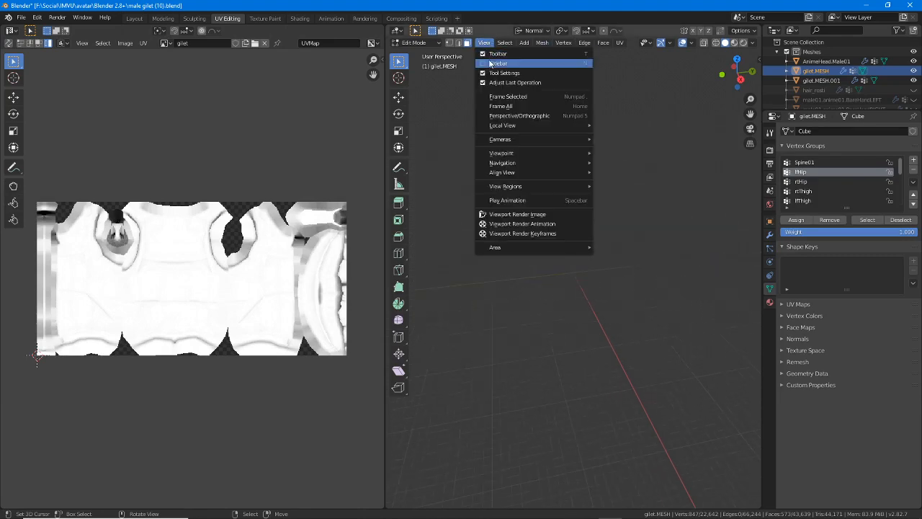
{"action": "left_click", "coordinate": [506, 106]}
{"action": "scroll", "coordinate": [571, 249], "scroll_direction": "up", "scroll_amount": 3}
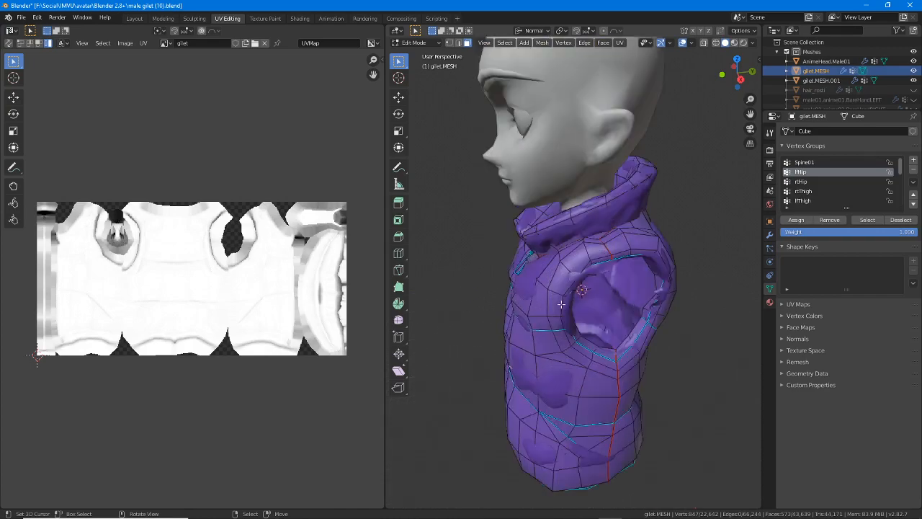
{"action": "middle_click_drag", "start_coordinate": [562, 305], "coordinate": [647, 292]}
{"action": "left_click", "coordinate": [735, 42]}
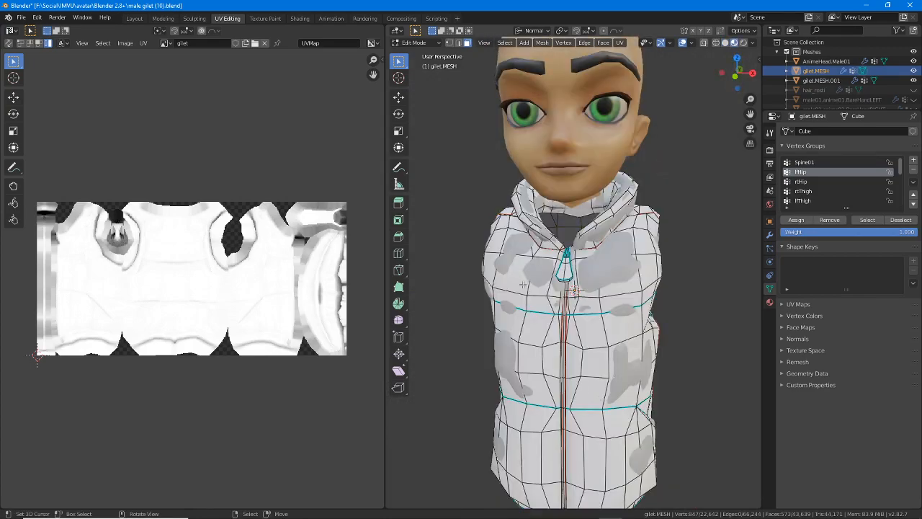
{"action": "mouse_move", "coordinate": [504, 302]}
{"action": "middle_mouse_down"}
{"action": "mouse_move", "coordinate": [546, 305]}
{"action": "mouse_move", "coordinate": [546, 274]}
{"action": "middle_mouse_up"}
Select all faces of gilet.MESH to display its complete UV layout over the gilet image
{"action": "left_click", "coordinate": [544, 178]}
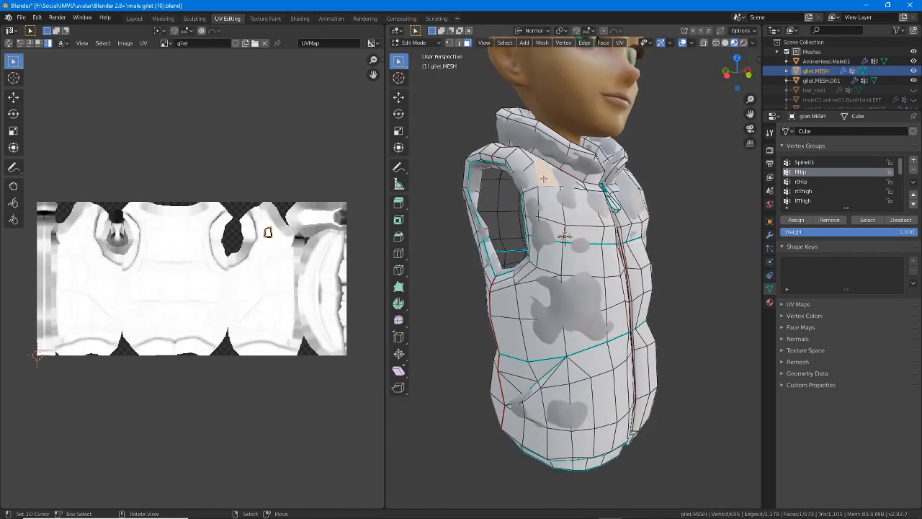
{"action": "key", "text": "a"}
{"action": "mouse_move", "coordinate": [262, 318]}
{"action": "middle_mouse_down"}
{"action": "mouse_move", "coordinate": [274, 294]}
{"action": "mouse_move", "coordinate": [271, 324]}
{"action": "middle_mouse_up"}
{"action": "scroll", "coordinate": [274, 295], "scroll_direction": "up", "scroll_amount": 1}
{"action": "middle_click_drag", "start_coordinate": [552, 306], "coordinate": [528, 307]}
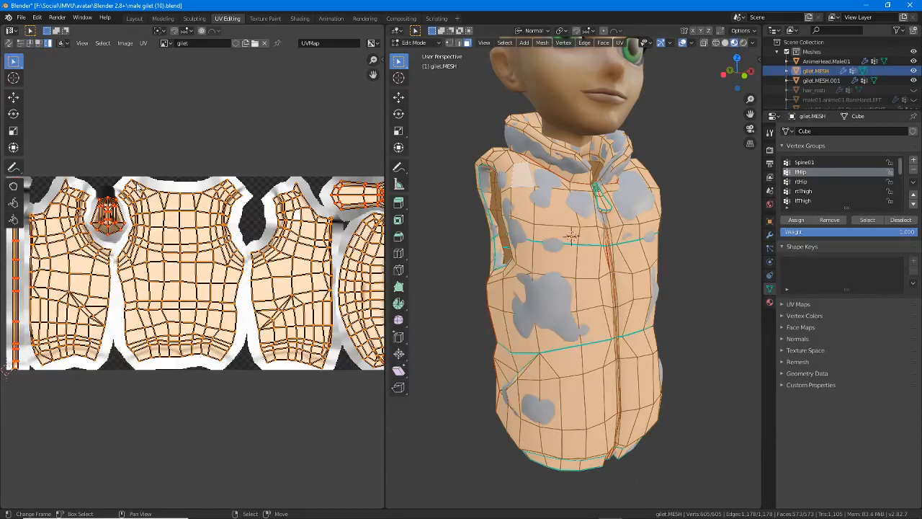
{"action": "mouse_move", "coordinate": [122, 185]}
{"action": "left_mouse_down"}
{"action": "mouse_move", "coordinate": [136, 196]}
{"action": "mouse_move", "coordinate": [167, 344]}
{"action": "mouse_move", "coordinate": [229, 273]}
{"action": "mouse_move", "coordinate": [209, 206]}
{"action": "mouse_move", "coordinate": [138, 196]}
{"action": "mouse_move", "coordinate": [160, 233]}
{"action": "left_mouse_up"}
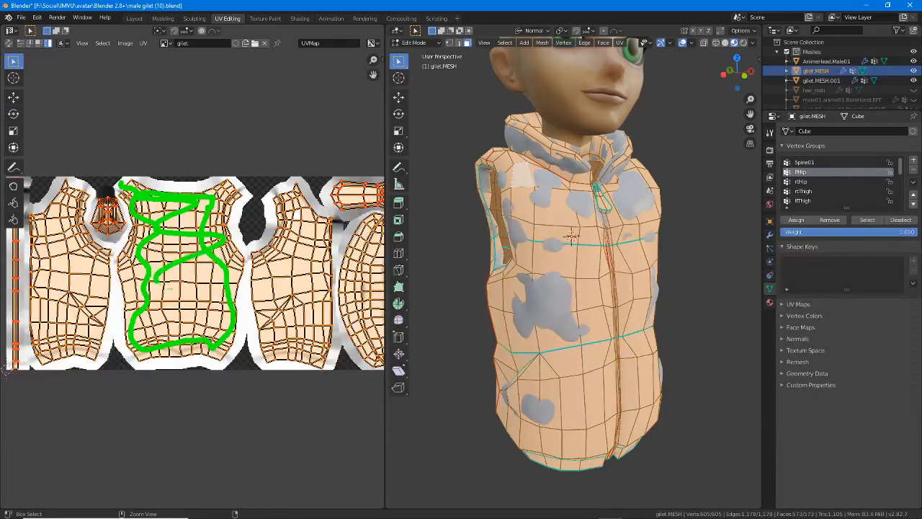
{"action": "left_click_drag", "start_coordinate": [157, 283], "coordinate": [196, 346]}
{"action": "left_click_drag", "start_coordinate": [295, 205], "coordinate": [266, 345]}
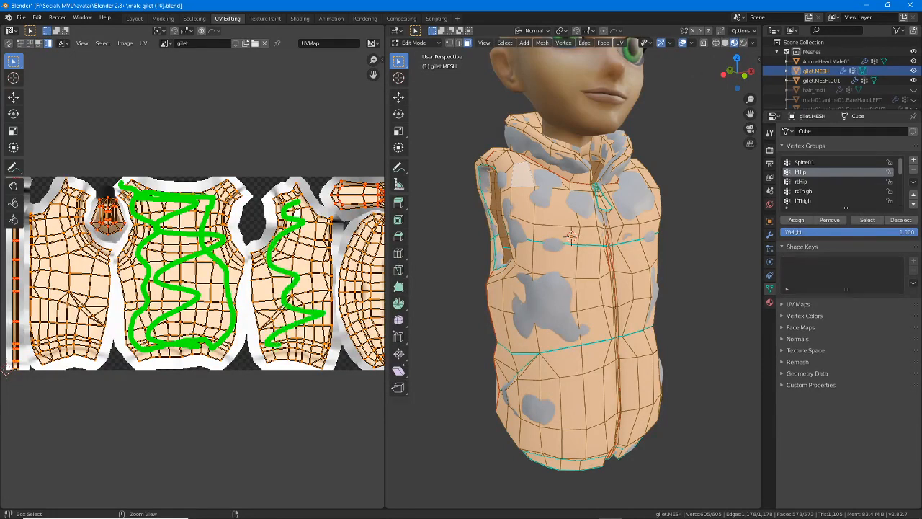
{"action": "key", "text": "Escape"}
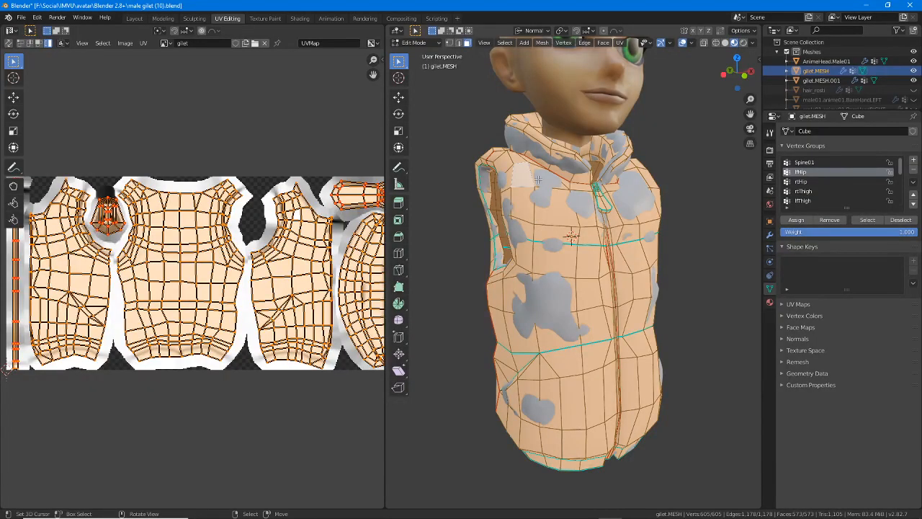
Return to Object Mode and select the dense gilet.MESH.001 together with gilet.MESH, keeping gilet.MESH active
{"action": "middle_click_drag", "start_coordinate": [563, 273], "coordinate": [549, 284]}
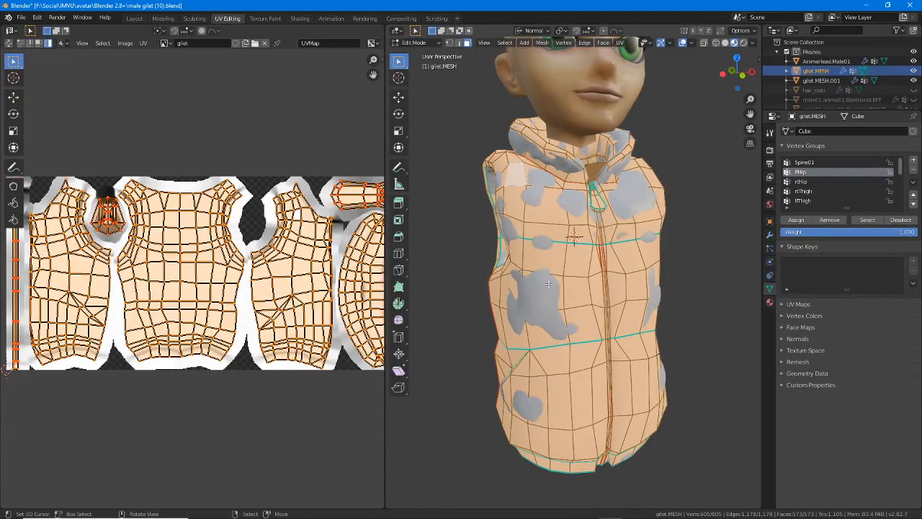
{"action": "key", "text": "Tab"}
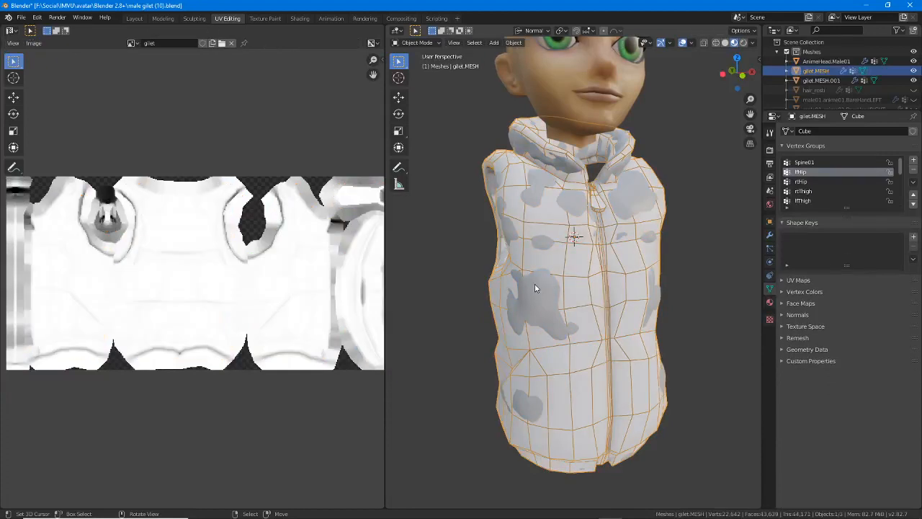
{"action": "left_click", "coordinate": [535, 288]}
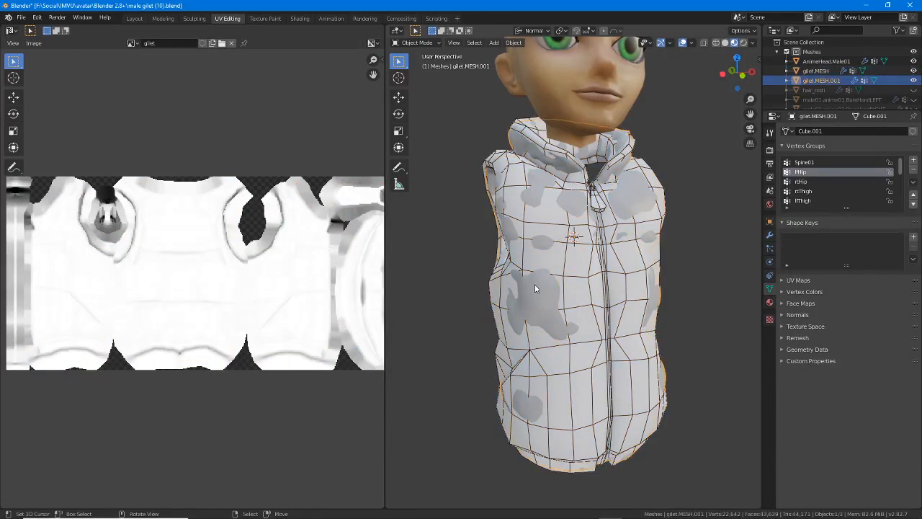
{"action": "left_click", "coordinate": [489, 286], "text": "shift"}
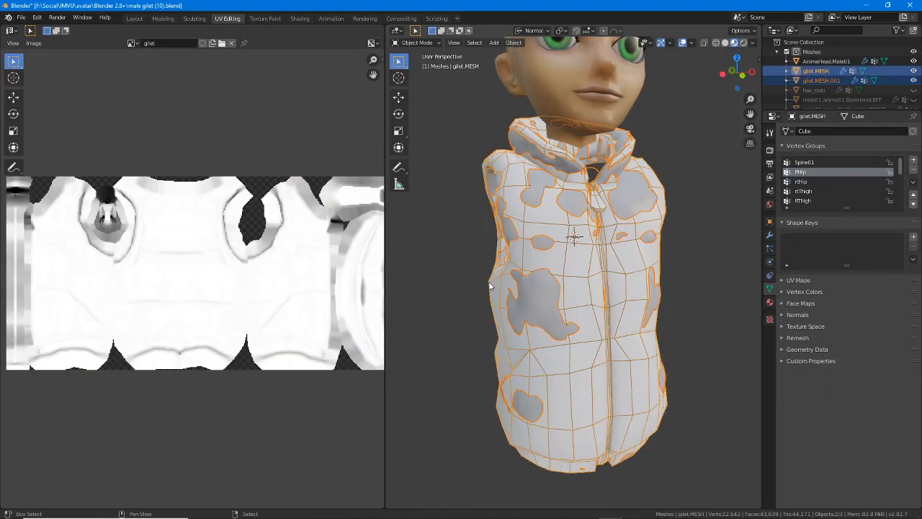
{"action": "middle_click_drag", "start_coordinate": [505, 296], "coordinate": [503, 313]}
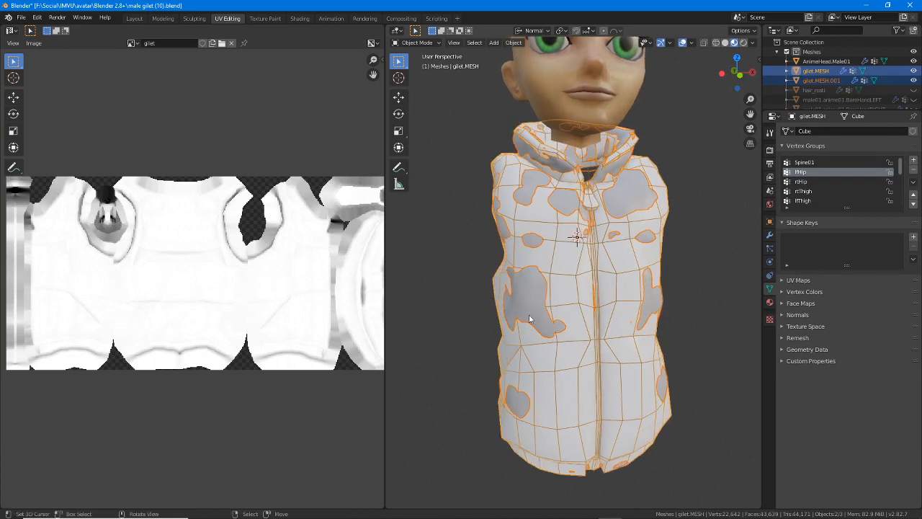
Set the Cycles bake type to Normal, keeping Selected to Active enabled
{"action": "left_click", "coordinate": [770, 150]}
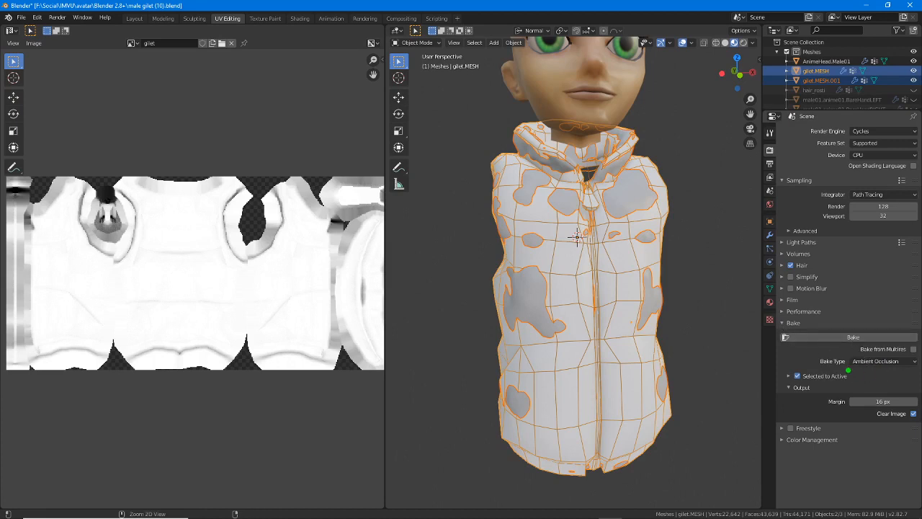
{"action": "left_click_drag", "start_coordinate": [849, 370], "coordinate": [907, 367]}
{"action": "left_click", "coordinate": [872, 361]}
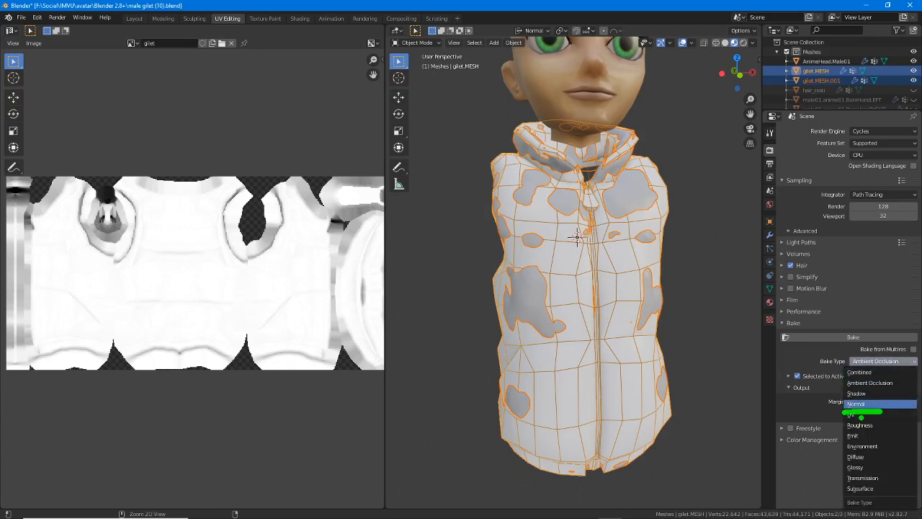
{"action": "left_click", "coordinate": [862, 405]}
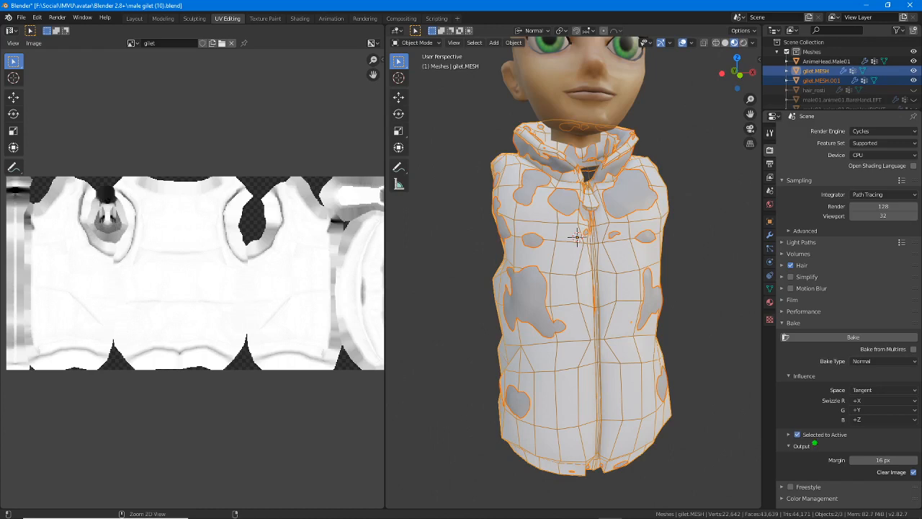
{"action": "left_click_drag", "start_coordinate": [797, 442], "coordinate": [855, 445]}
{"action": "key", "text": "Escape"}
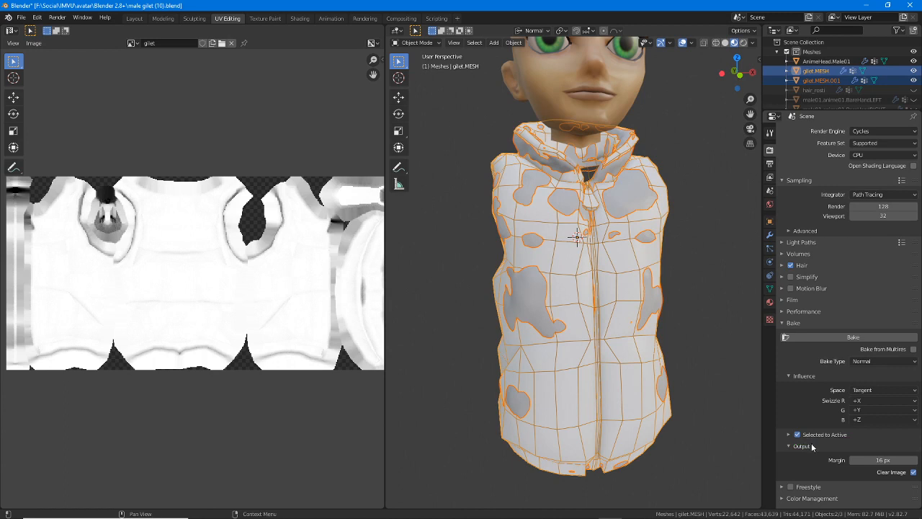
Reselect gilet.MESH.001 followed by gilet.MESH as the active object, and bake the normal map onto the gilet image
{"action": "left_click", "coordinate": [534, 181]}
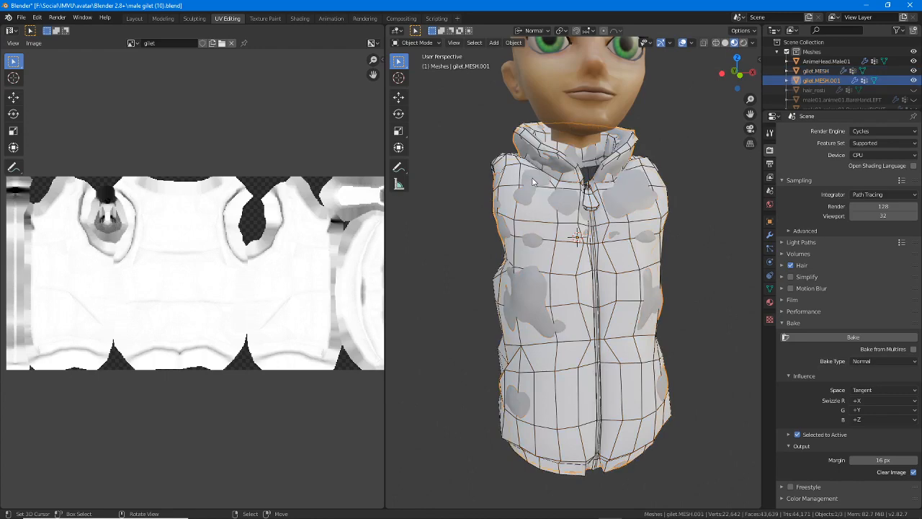
{"action": "left_click", "coordinate": [495, 281], "text": "shift"}
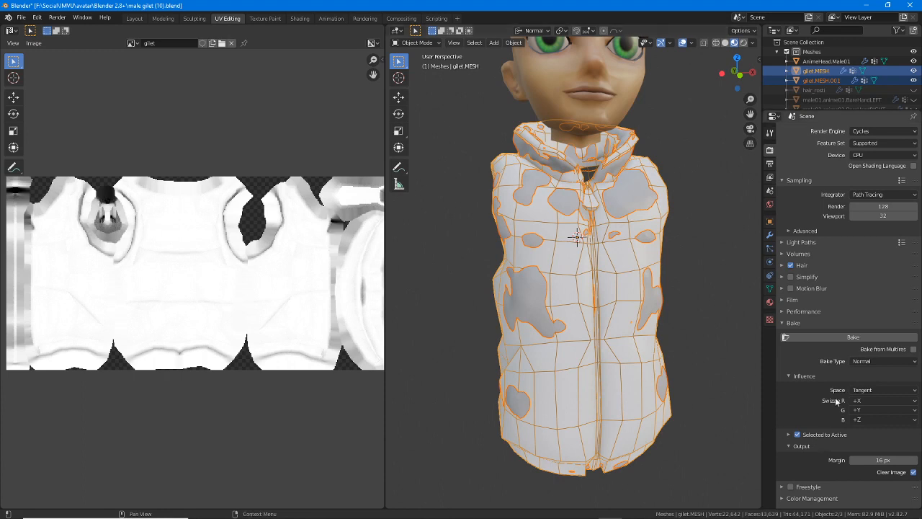
{"action": "left_click", "coordinate": [851, 337]}
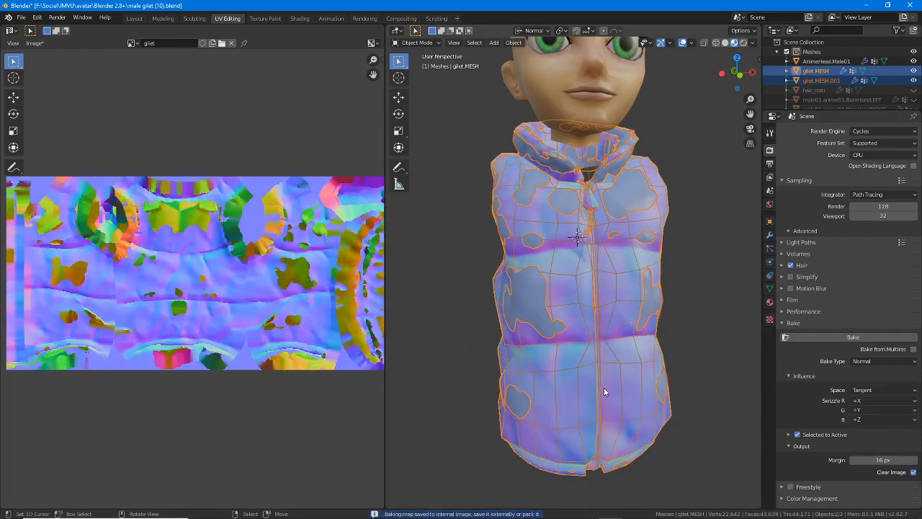
{"action": "scroll", "coordinate": [245, 297], "scroll_direction": "up", "scroll_amount": 2}
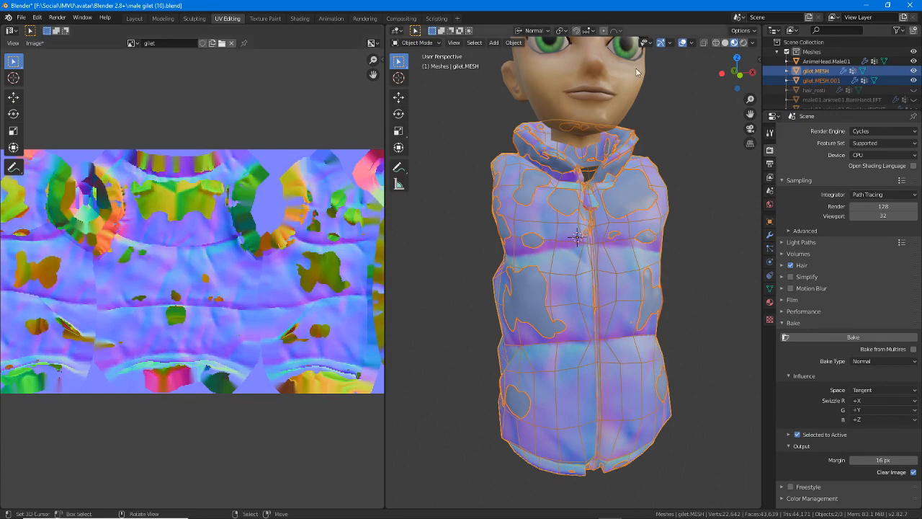
Check the outliner's Disable in Renders restriction toggle and look through the list of scene meshes
{"action": "left_click", "coordinate": [897, 30]}
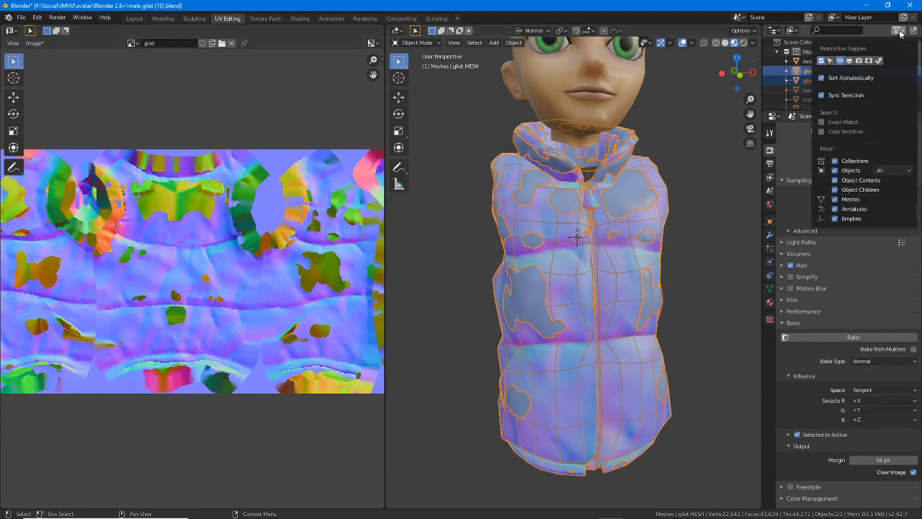
{"action": "left_click", "coordinate": [859, 62]}
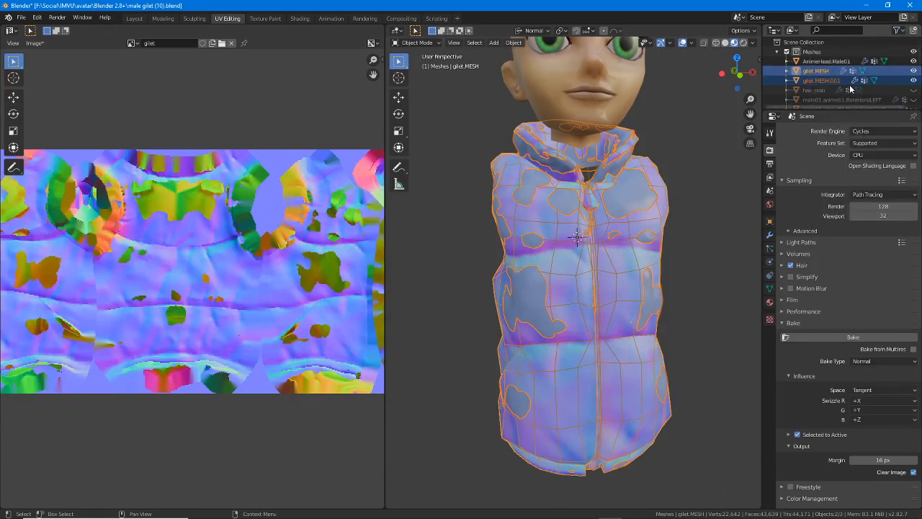
{"action": "scroll", "coordinate": [863, 83], "scroll_direction": "down", "scroll_amount": 5}
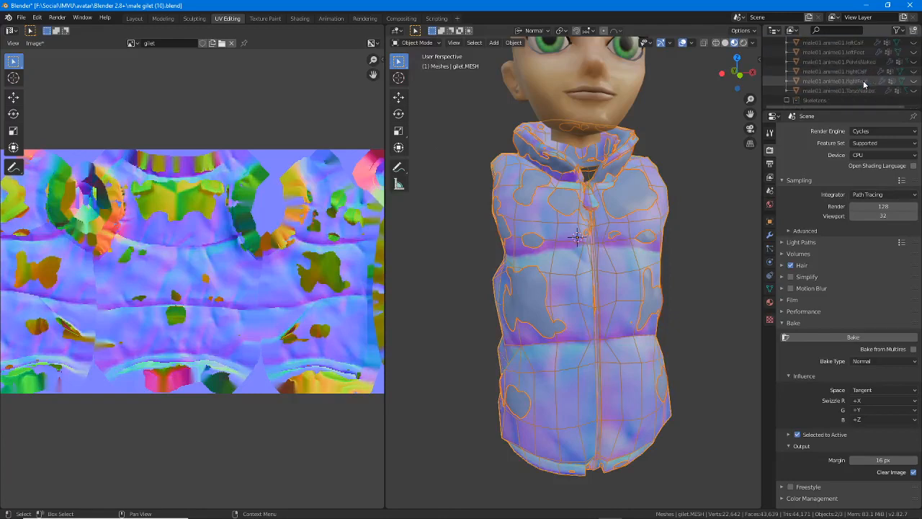
{"action": "scroll", "coordinate": [863, 80], "scroll_direction": "up", "scroll_amount": 5}
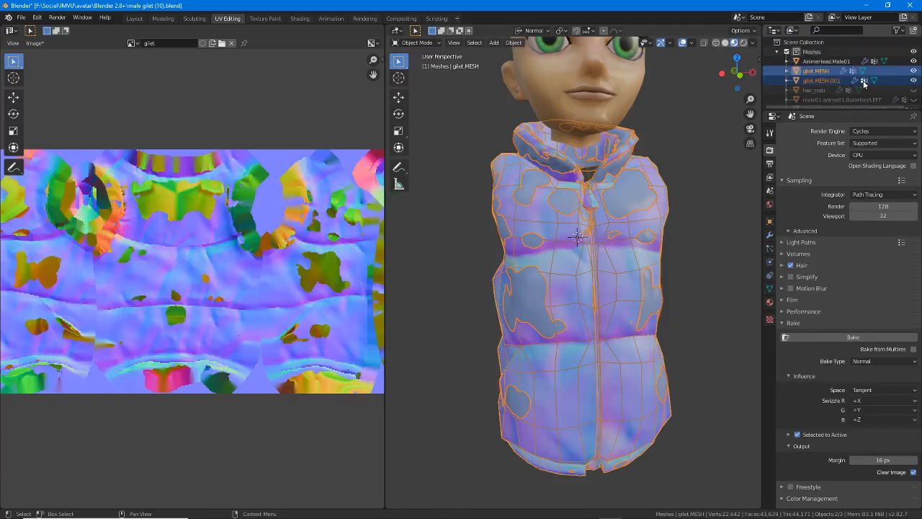
Bake the gilet's normal map with a Selected to Active Ray Distance of 1 m, and rebake it with 10 m
{"action": "left_click", "coordinate": [788, 434]}
{"action": "scroll", "coordinate": [816, 398], "scroll_direction": "down", "scroll_amount": 1}
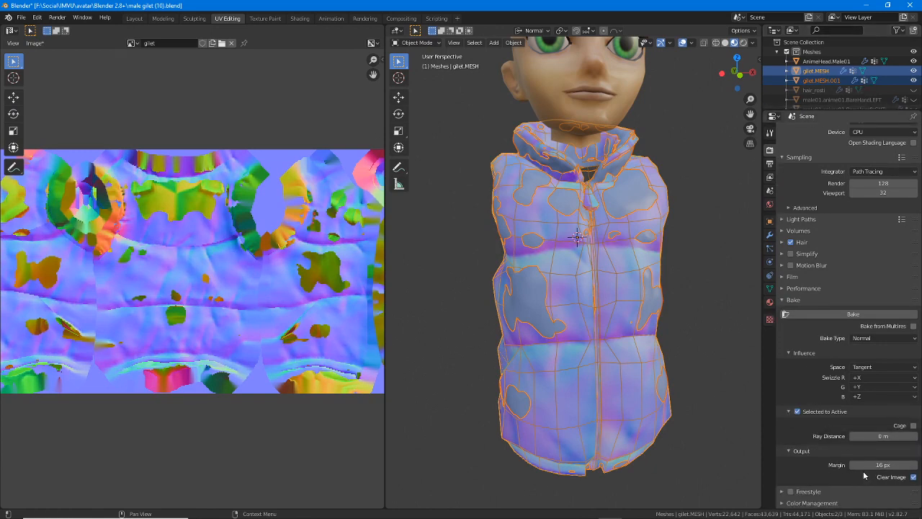
{"action": "left_click", "coordinate": [916, 437]}
{"action": "left_click", "coordinate": [890, 436]}
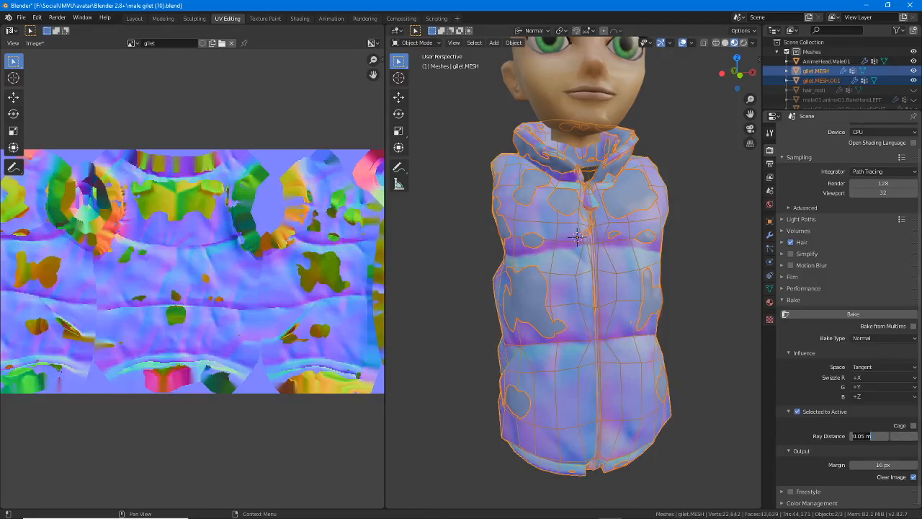
{"action": "type", "text": "1"}
{"action": "key", "text": "Return"}
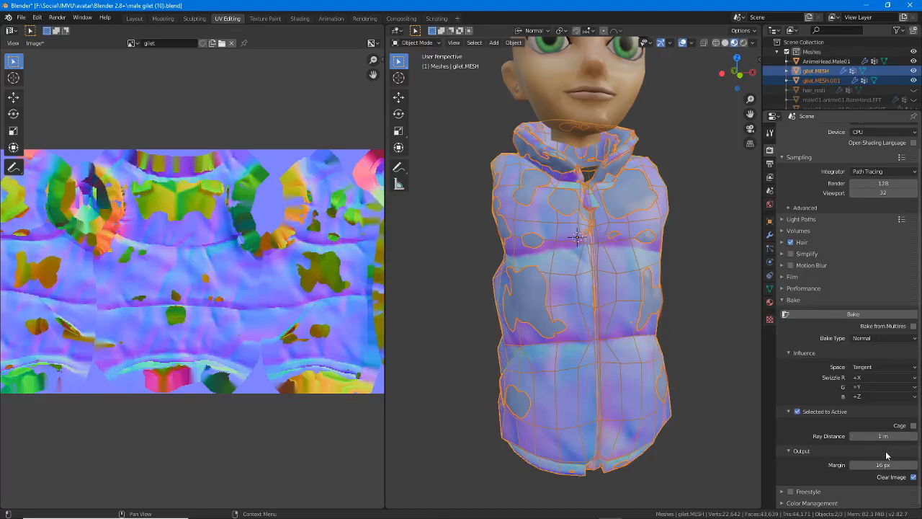
{"action": "left_click", "coordinate": [853, 314]}
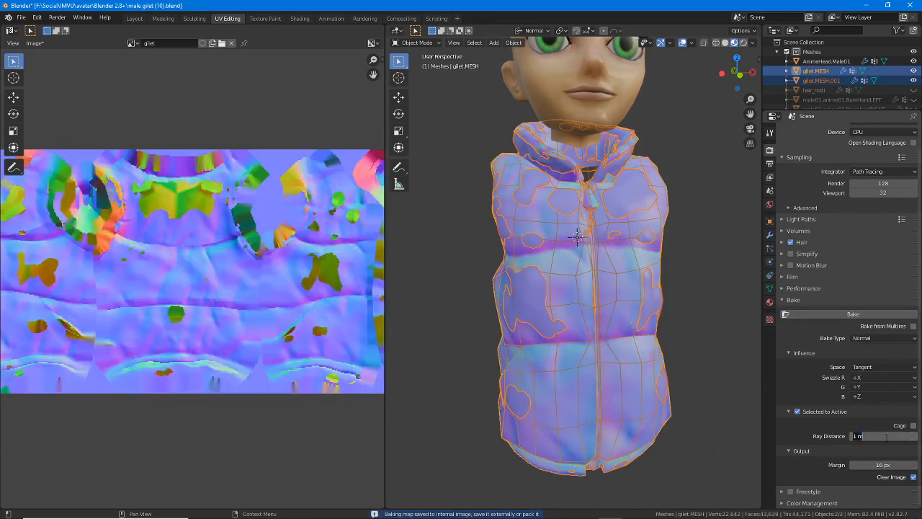
{"action": "left_click", "coordinate": [853, 316]}
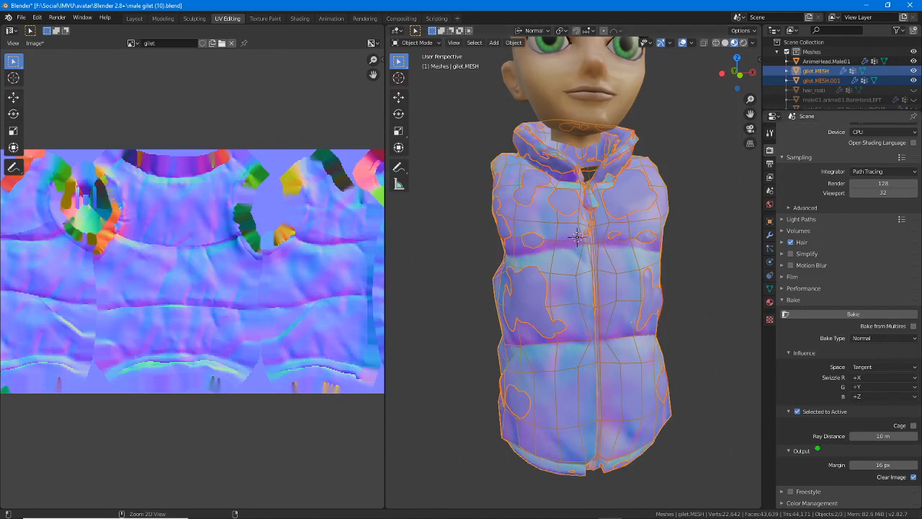
{"action": "left_click_drag", "start_coordinate": [818, 447], "coordinate": [914, 451]}
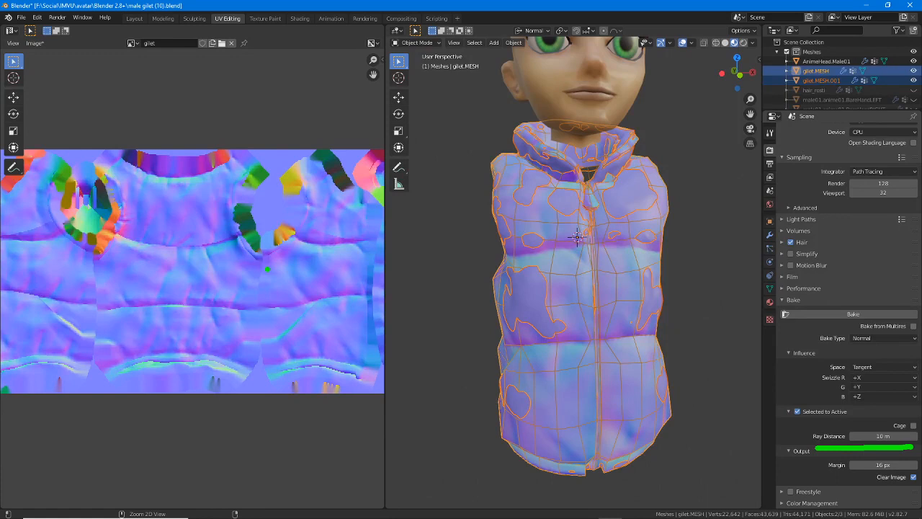
Set the Ray Distance back to 1 m and rebake the normal map to compare the gilet's problem patches
{"action": "left_click", "coordinate": [890, 436]}
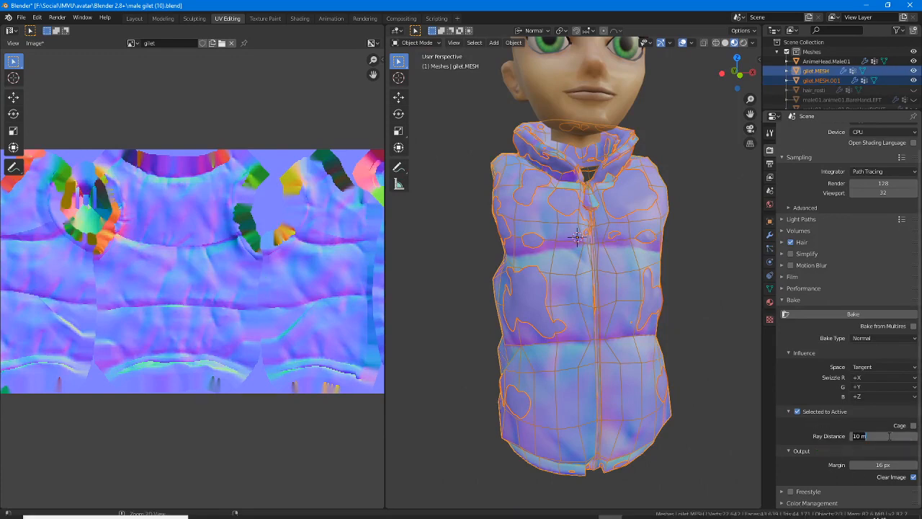
{"action": "type", "text": "1"}
{"action": "key", "text": "Return"}
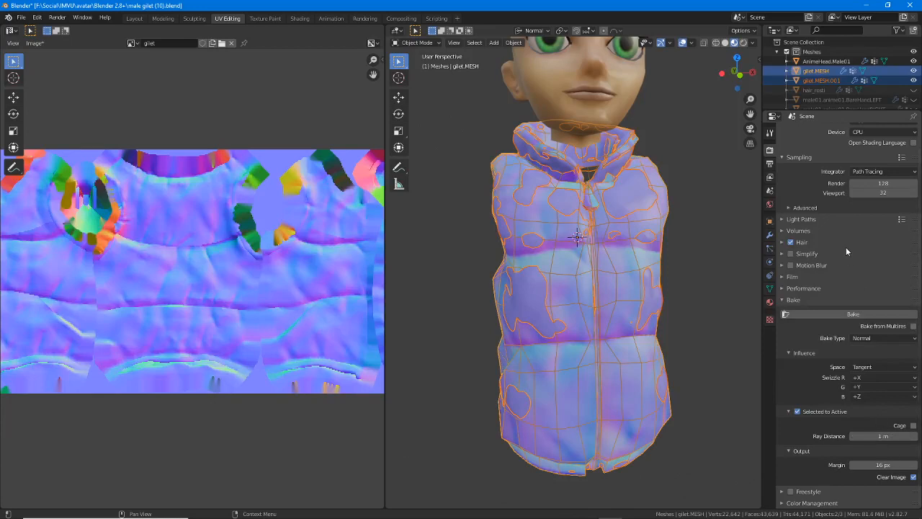
{"action": "left_click", "coordinate": [859, 313]}
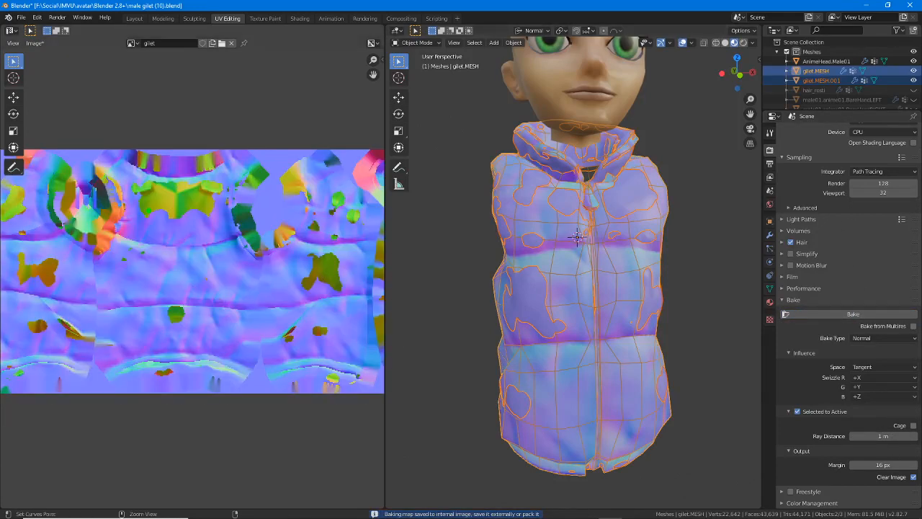
{"action": "mouse_move", "coordinate": [142, 219]}
{"action": "left_mouse_down"}
{"action": "mouse_move", "coordinate": [220, 218]}
{"action": "mouse_move", "coordinate": [157, 171]}
{"action": "mouse_move", "coordinate": [144, 219]}
{"action": "left_mouse_up"}
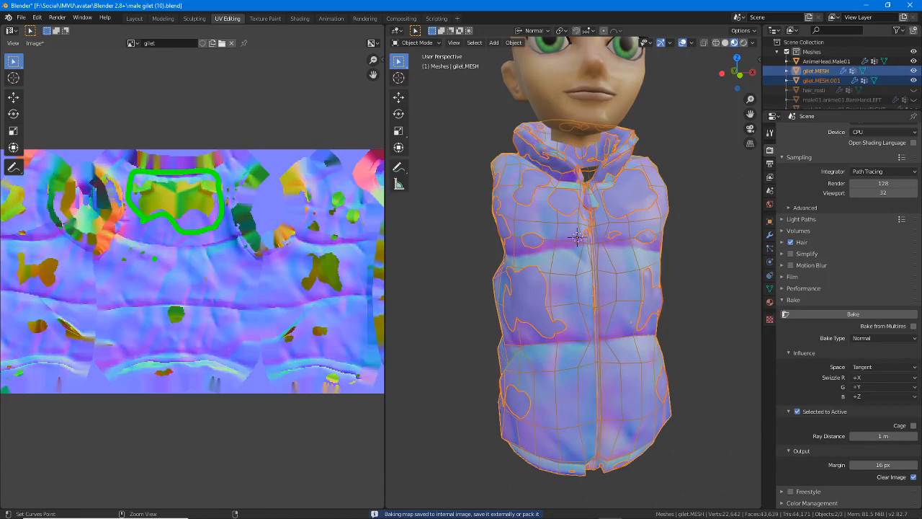
{"action": "key", "text": "ctrl+z"}
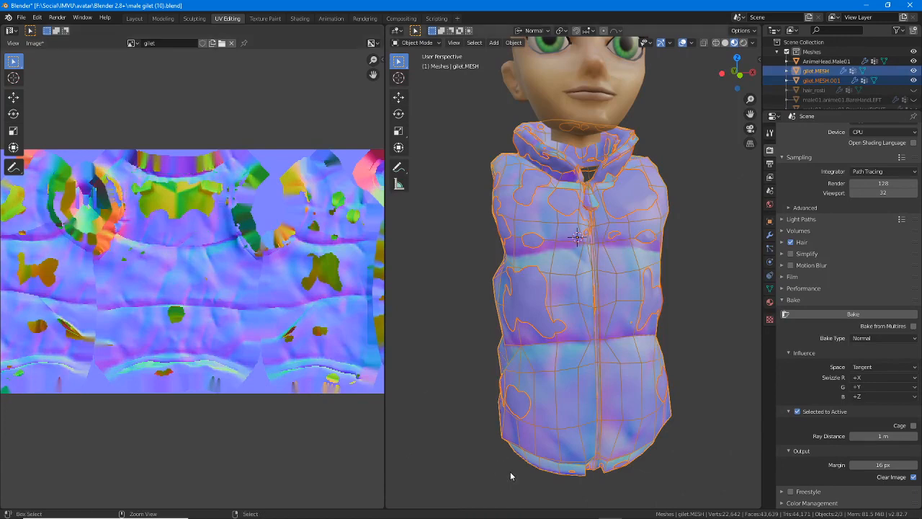
Set the Ray Distance to 10 m and bake the gilet's normal map again
{"action": "left_click_drag", "start_coordinate": [812, 445], "coordinate": [916, 444]}
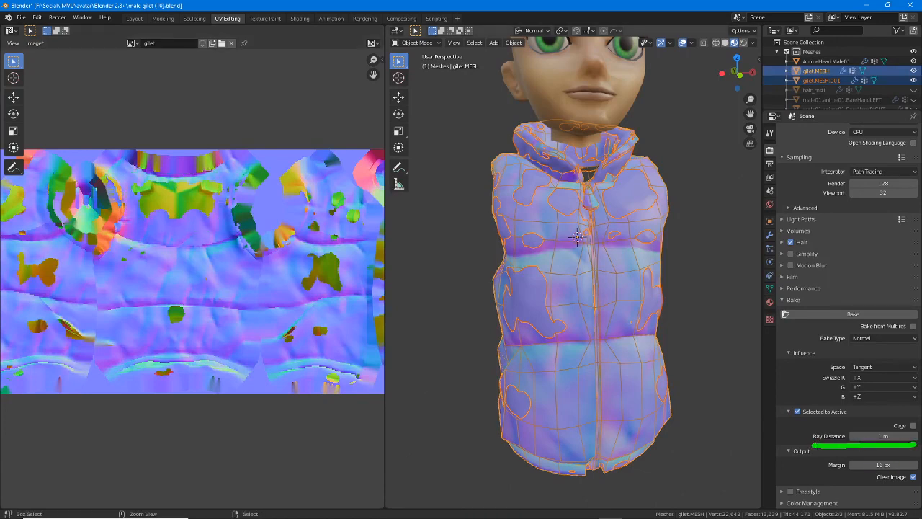
{"action": "key", "text": "Escape"}
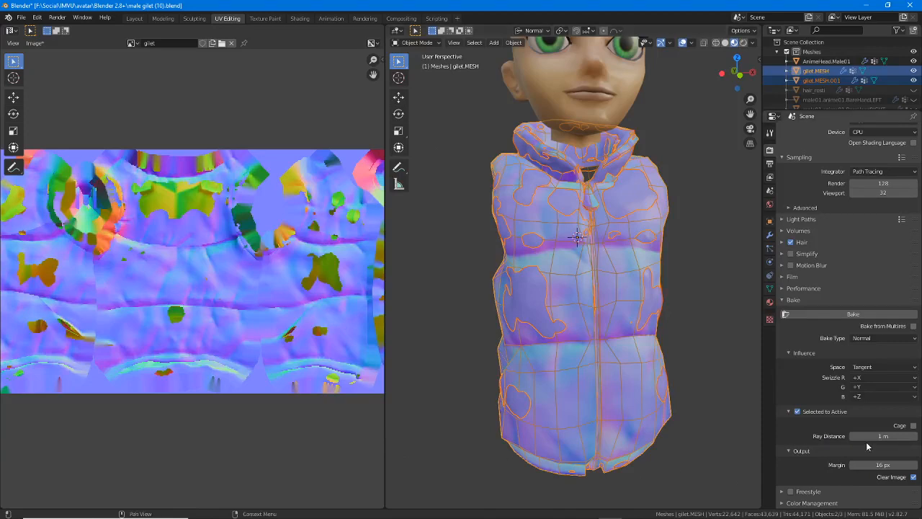
{"action": "left_click", "coordinate": [886, 437]}
{"action": "type", "text": "10"}
{"action": "key", "text": "Return"}
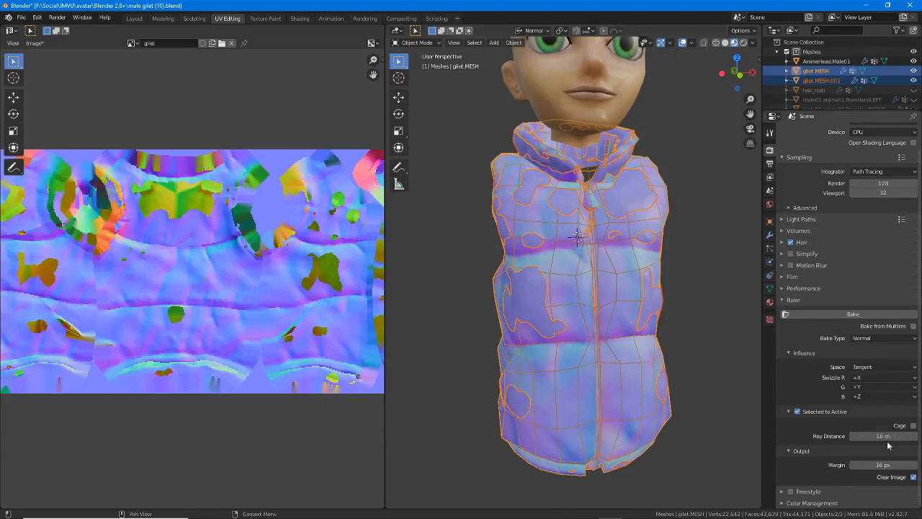
{"action": "left_click", "coordinate": [853, 314]}
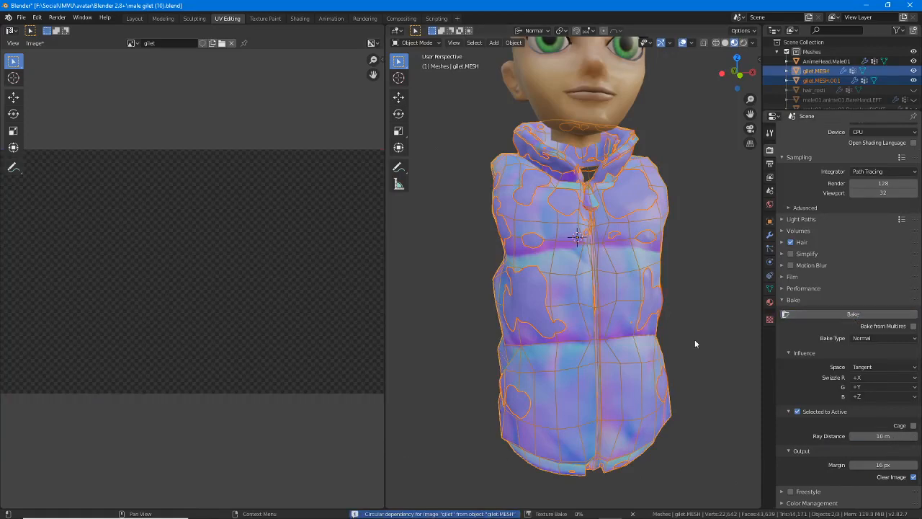
{"action": "middle_click_drag", "start_coordinate": [303, 330], "coordinate": [289, 299]}
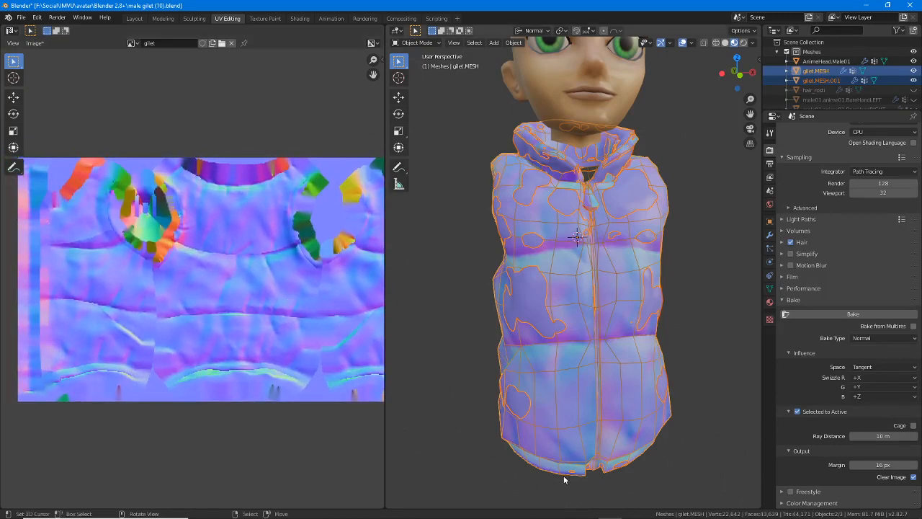
Switch to IMVU Studio and examine the normal-mapped gilet on the avatar from several angles
{"action": "mouse_move", "coordinate": [569, 516]}
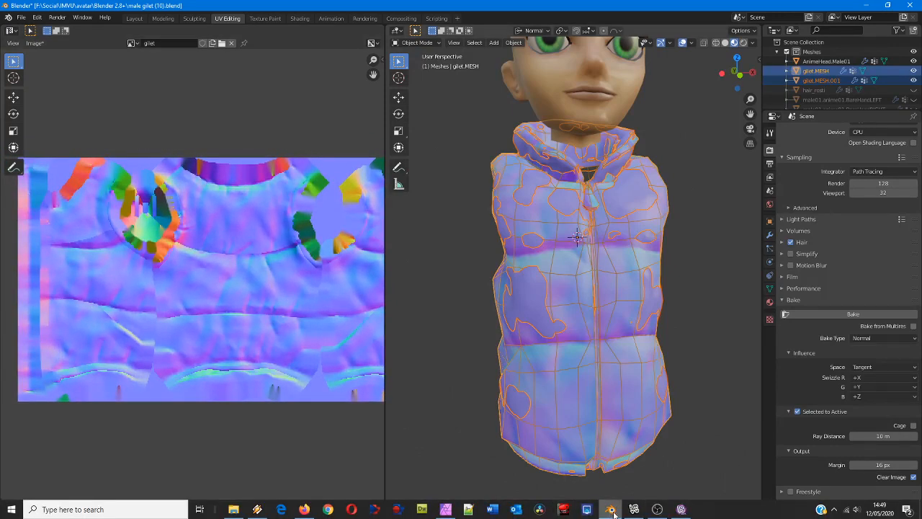
{"action": "left_click", "coordinate": [681, 510]}
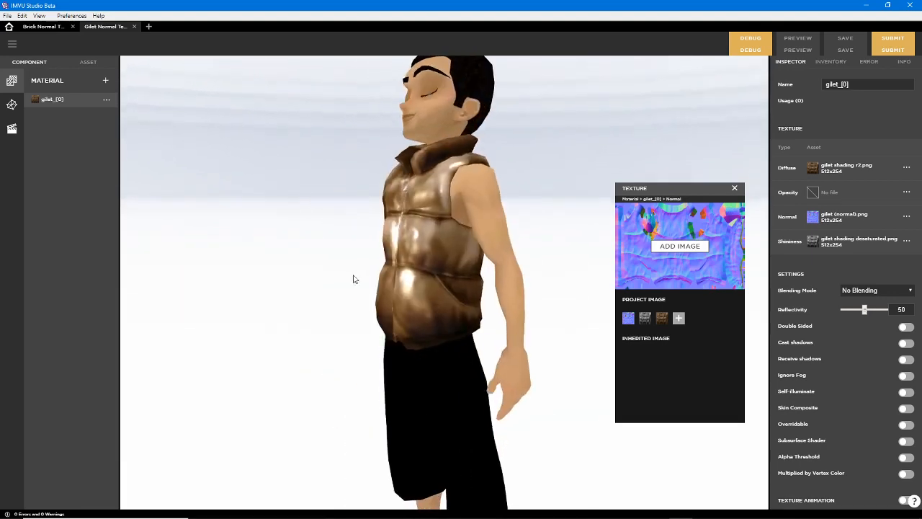
{"action": "scroll", "coordinate": [368, 278], "scroll_direction": "up", "scroll_amount": 5}
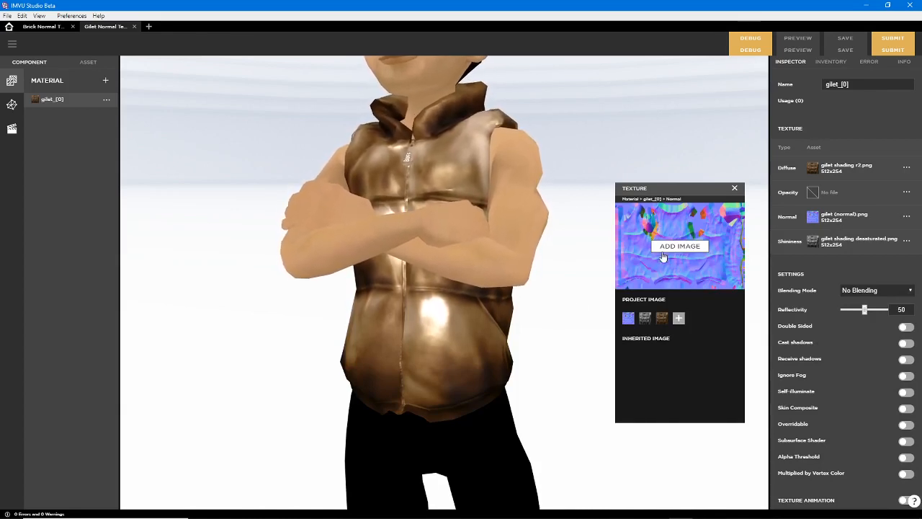
{"action": "mouse_move", "coordinate": [390, 314]}
{"action": "left_mouse_down"}
{"action": "mouse_move", "coordinate": [532, 311]}
{"action": "mouse_move", "coordinate": [383, 312]}
{"action": "mouse_move", "coordinate": [412, 291]}
{"action": "mouse_move", "coordinate": [406, 311]}
{"action": "left_mouse_up"}
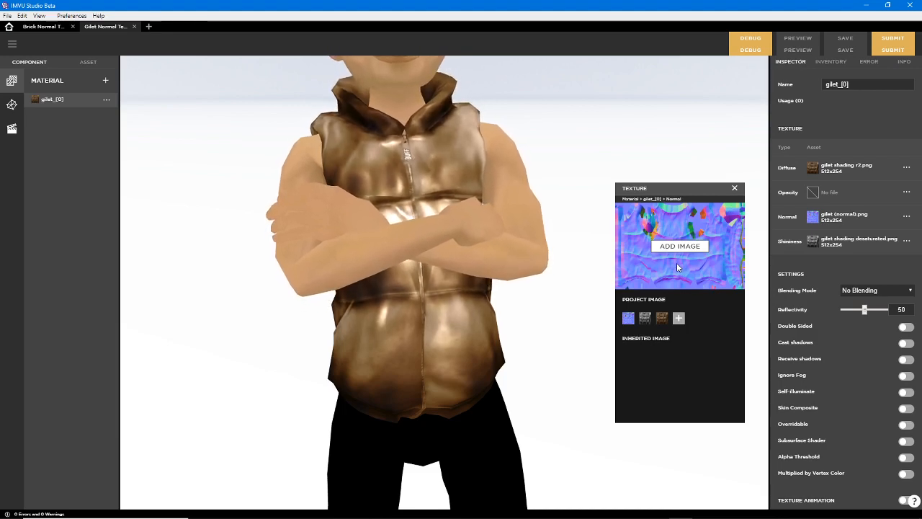
{"action": "left_click_drag", "start_coordinate": [479, 289], "coordinate": [539, 285]}
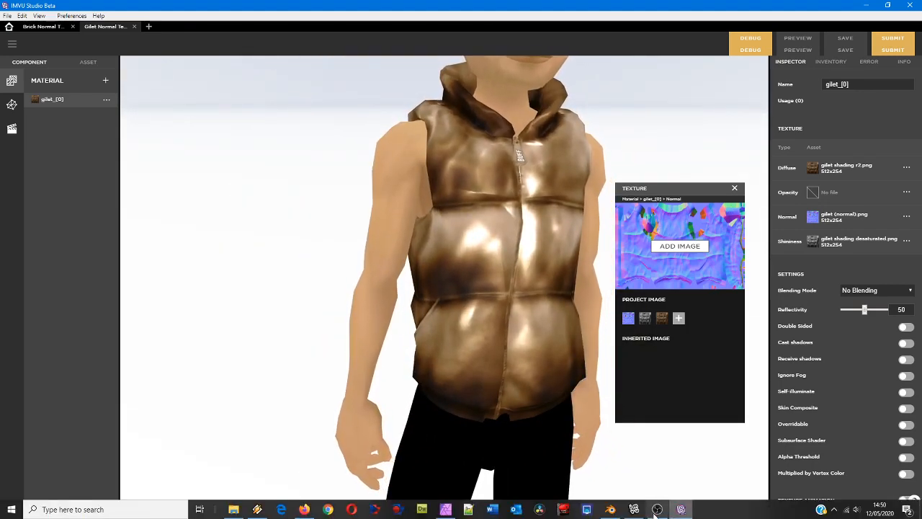
Switch back to Blender and enter Edit Mode to display the gilet's UV layout over the baked normal map
{"action": "left_click", "coordinate": [610, 510]}
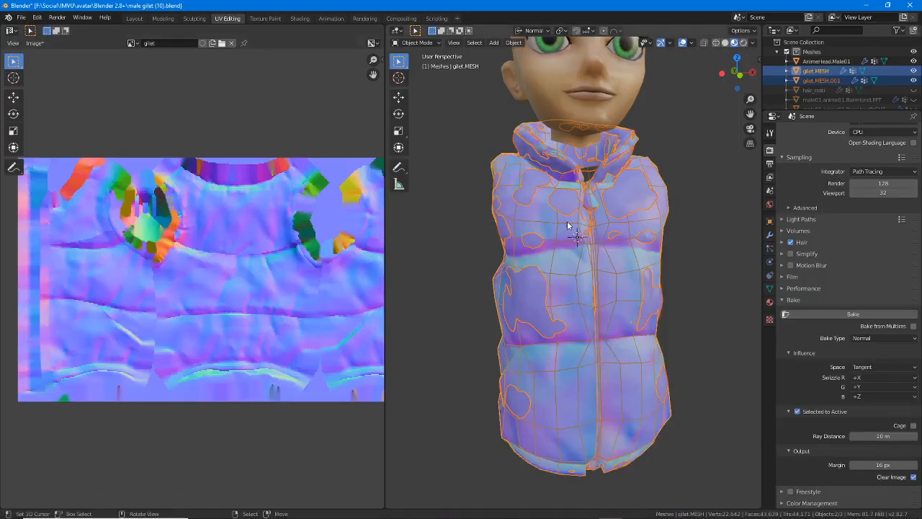
{"action": "key", "text": "Tab"}
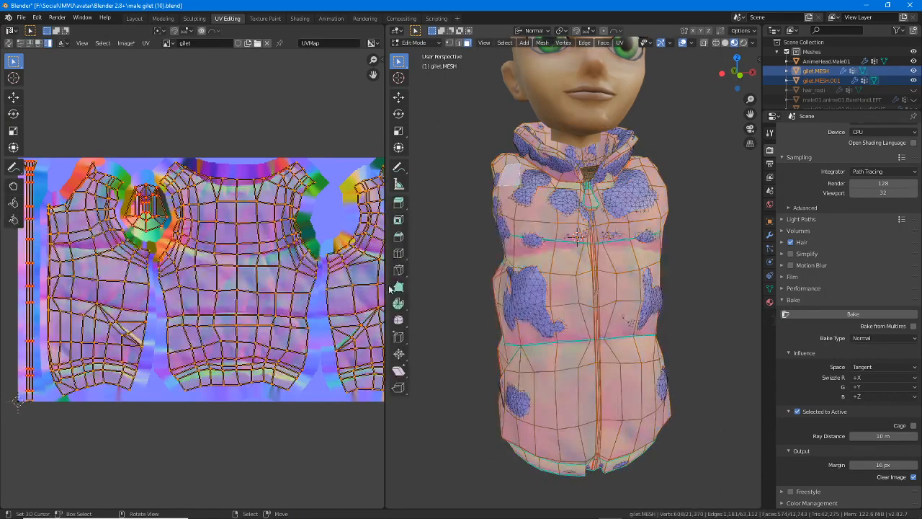
Examine the gilet's whole UV layout over the baked normal map and return to Object Mode
{"action": "scroll", "coordinate": [276, 330], "scroll_direction": "down", "scroll_amount": 3}
{"action": "scroll", "coordinate": [276, 330], "scroll_direction": "up", "scroll_amount": 2}
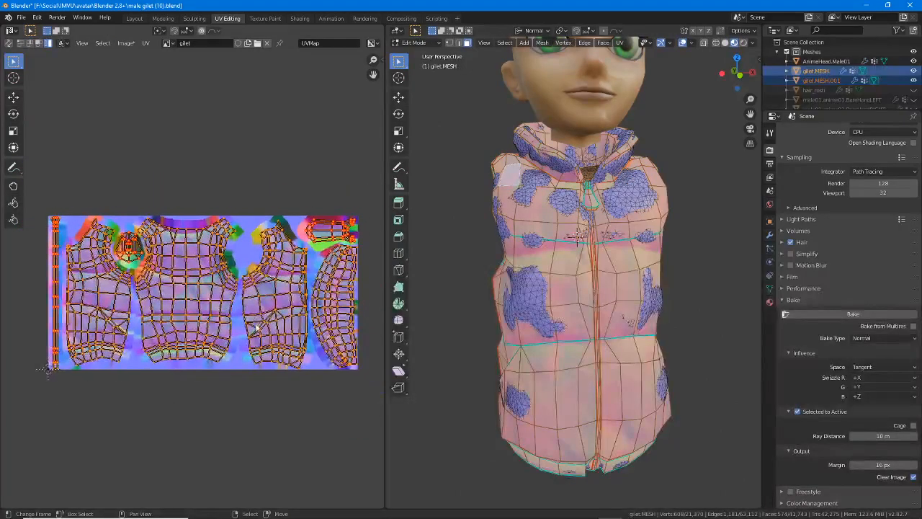
{"action": "middle_click_drag", "start_coordinate": [258, 354], "coordinate": [246, 377], "text": "ctrl"}
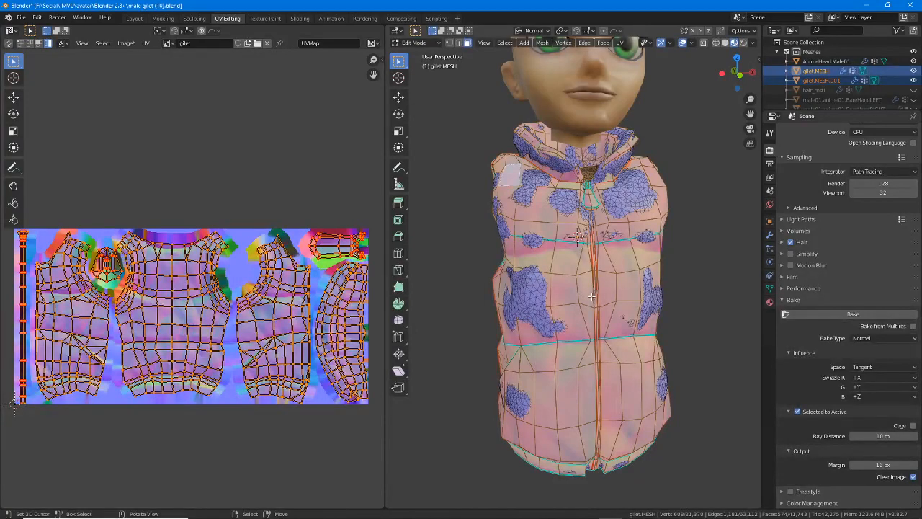
{"action": "key", "text": "Tab"}
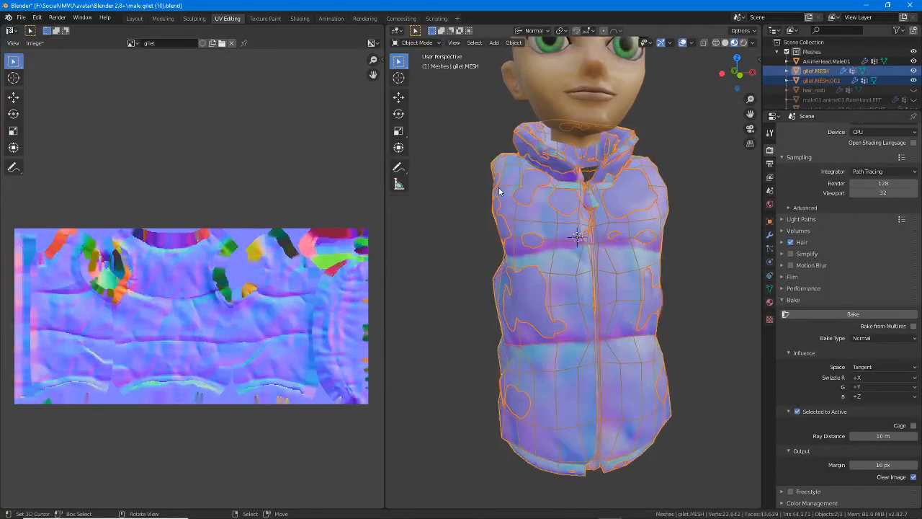
Select only the simple gilet mesh and, in the Layout workspace, move it about 300 m sideways away from the dense gilet
{"action": "left_click", "coordinate": [532, 286]}
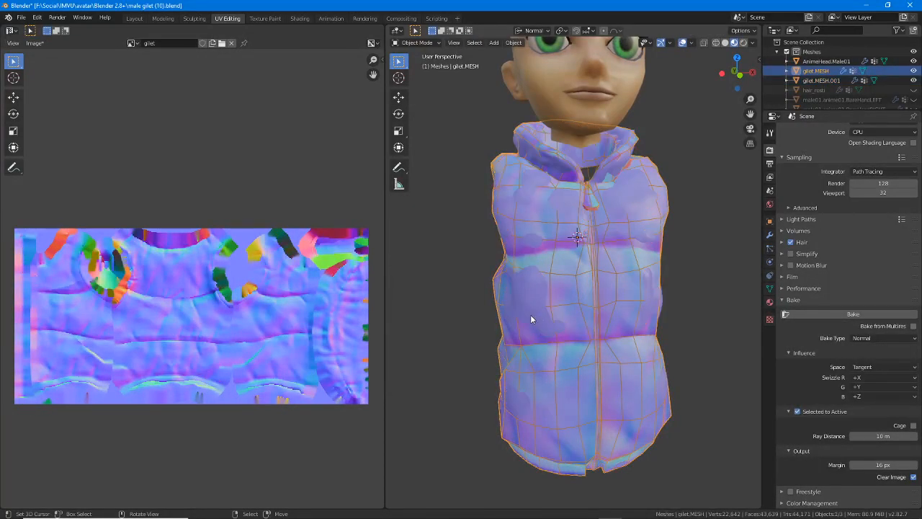
{"action": "left_click", "coordinate": [134, 18]}
{"action": "scroll", "coordinate": [614, 289], "scroll_direction": "down", "scroll_amount": 5}
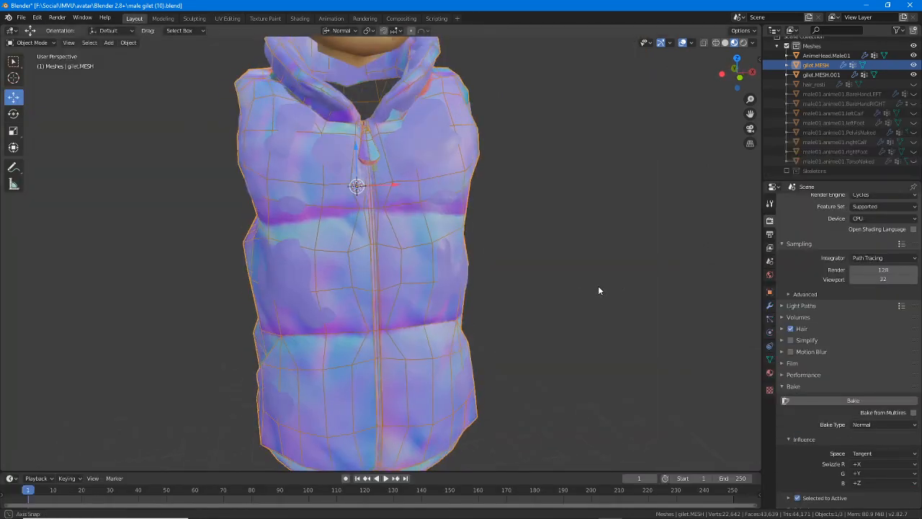
{"action": "left_click_drag", "start_coordinate": [407, 220], "coordinate": [241, 222]}
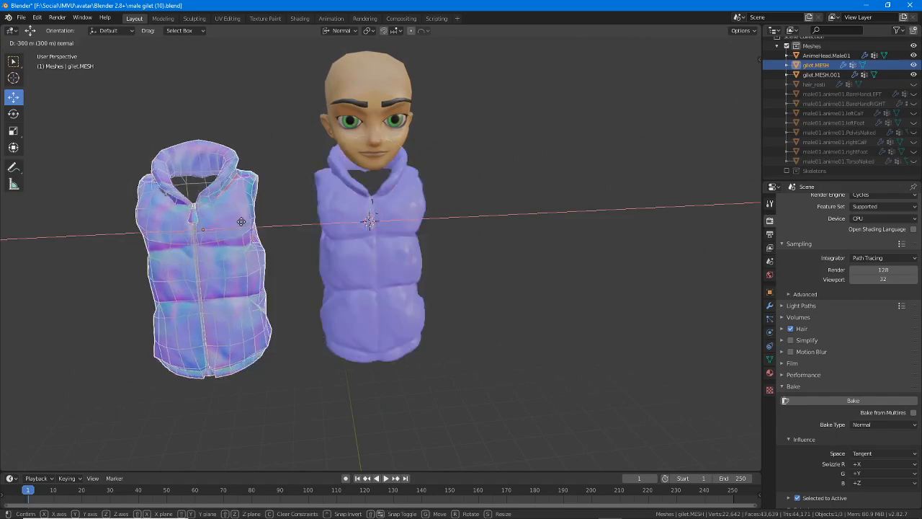
{"action": "scroll", "coordinate": [314, 263], "scroll_direction": "up", "scroll_amount": 2}
Select the dense gilet and enter Edit Mode to examine its mesh density beside the simple gilet
{"action": "right_click", "coordinate": [328, 261]}
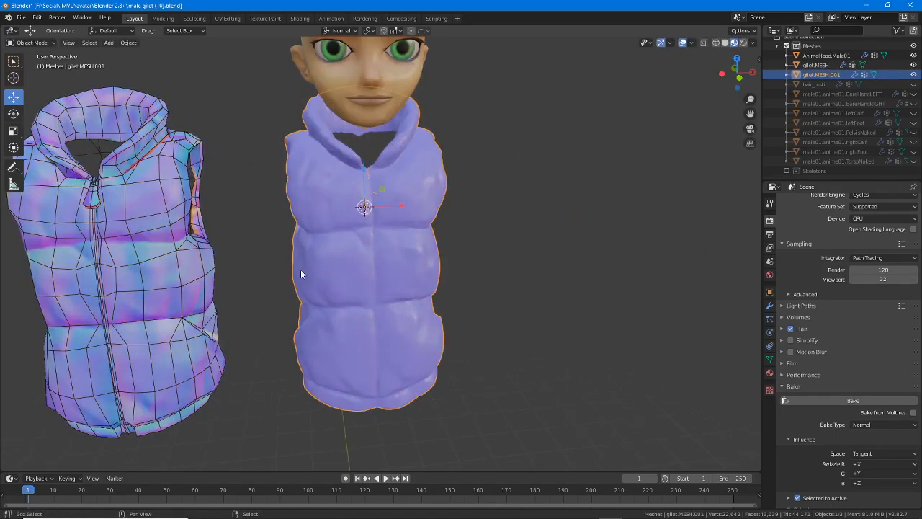
{"action": "middle_click_drag", "start_coordinate": [300, 270], "coordinate": [358, 290], "text": "shift"}
{"action": "scroll", "coordinate": [431, 297], "scroll_direction": "up", "scroll_amount": 2}
{"action": "key", "text": "Tab"}
{"action": "middle_click_drag", "start_coordinate": [454, 291], "coordinate": [416, 279]}
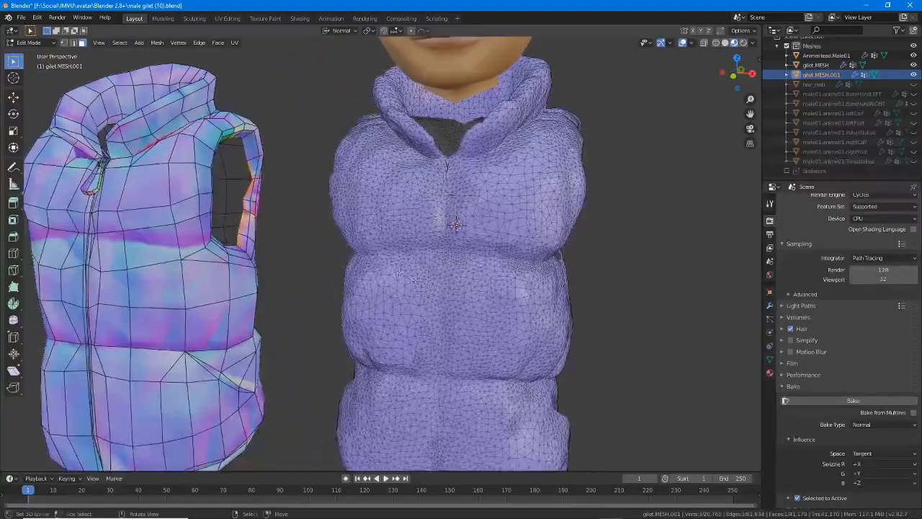
Switch to the Sculpting workspace and frame the dense gilet's chest for sculpting
{"action": "left_click", "coordinate": [195, 18]}
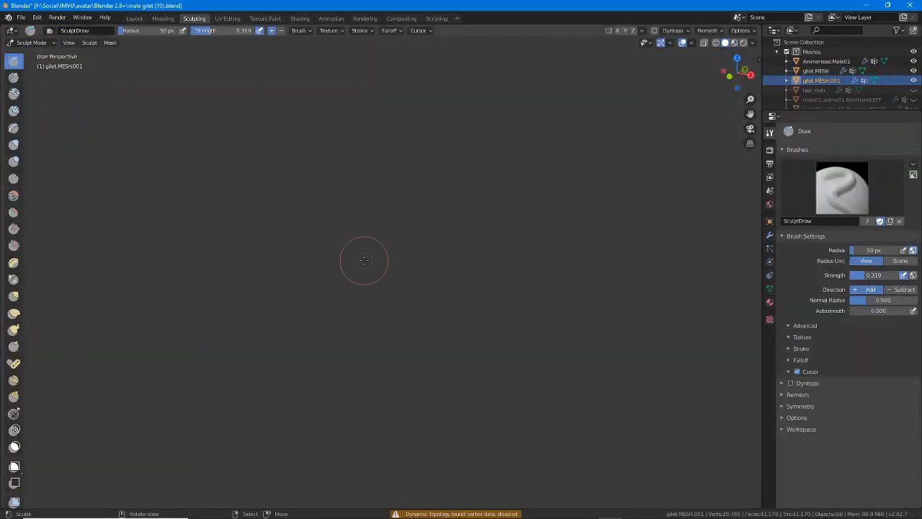
{"action": "left_click", "coordinate": [68, 43]}
{"action": "left_click", "coordinate": [89, 108]}
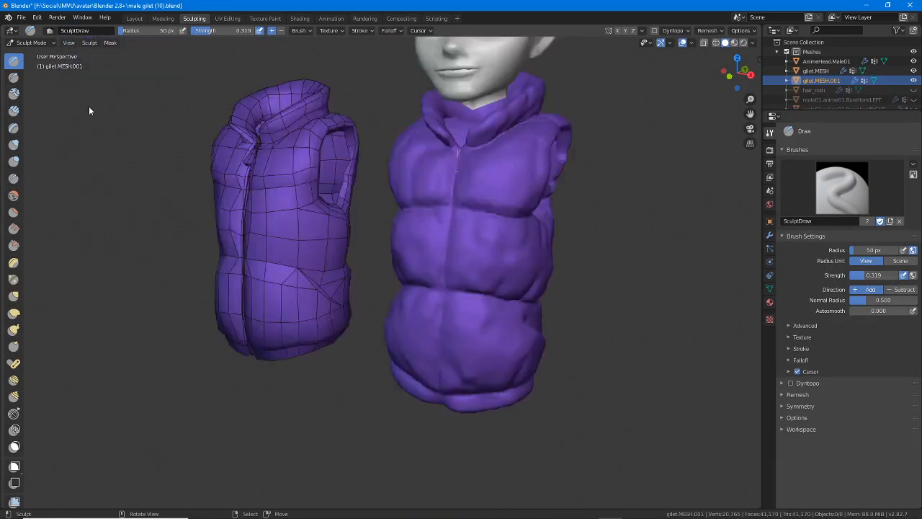
{"action": "middle_click_drag", "start_coordinate": [369, 342], "coordinate": [409, 350]}
{"action": "scroll", "coordinate": [411, 351], "scroll_direction": "up", "scroll_amount": 6}
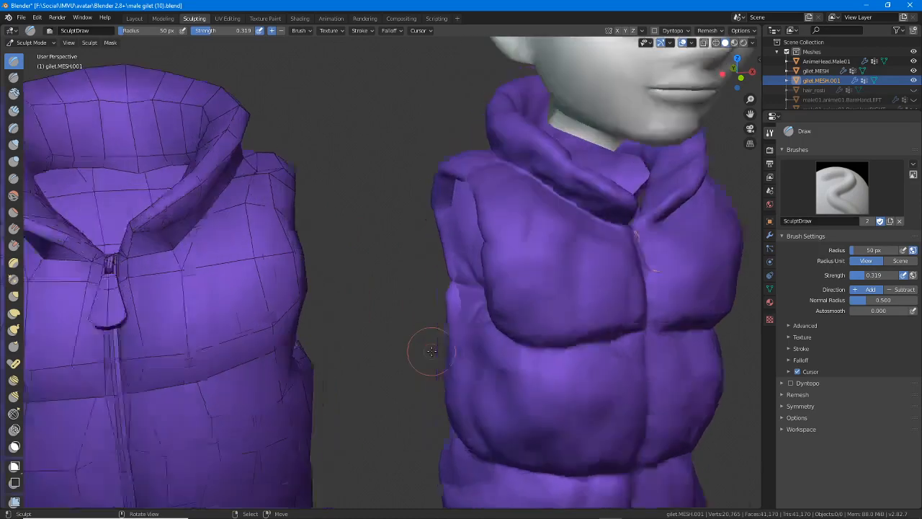
{"action": "scroll", "coordinate": [432, 351], "scroll_direction": "up", "scroll_amount": 1}
{"action": "middle_click_drag", "start_coordinate": [505, 351], "coordinate": [306, 330], "text": "shift"}
Sculpt crossing raised creases into one upper chest panel of the dense gilet using the Draw brush at 50 px radius and 0.319 strength
{"action": "left_click_drag", "start_coordinate": [346, 195], "coordinate": [312, 306]}
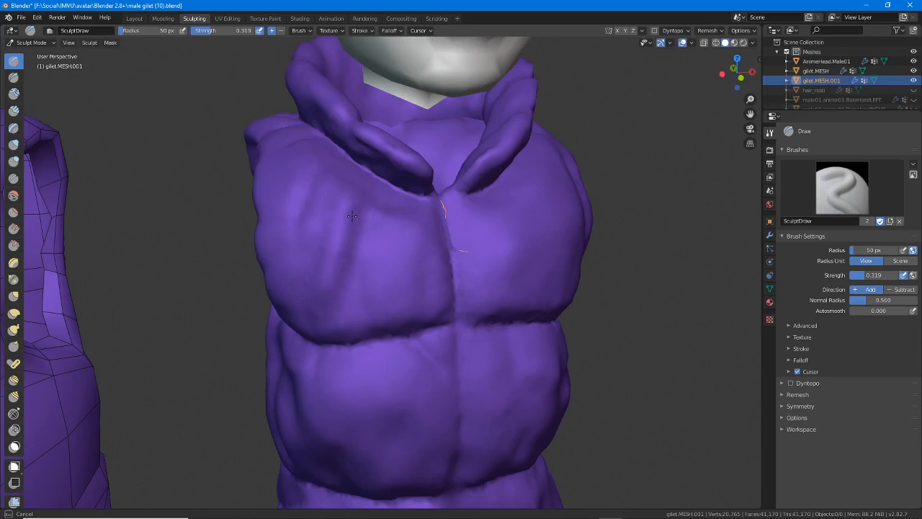
{"action": "mouse_move", "coordinate": [348, 250]}
{"action": "left_mouse_down"}
{"action": "mouse_move", "coordinate": [348, 242]}
{"action": "mouse_move", "coordinate": [424, 276]}
{"action": "left_mouse_up"}
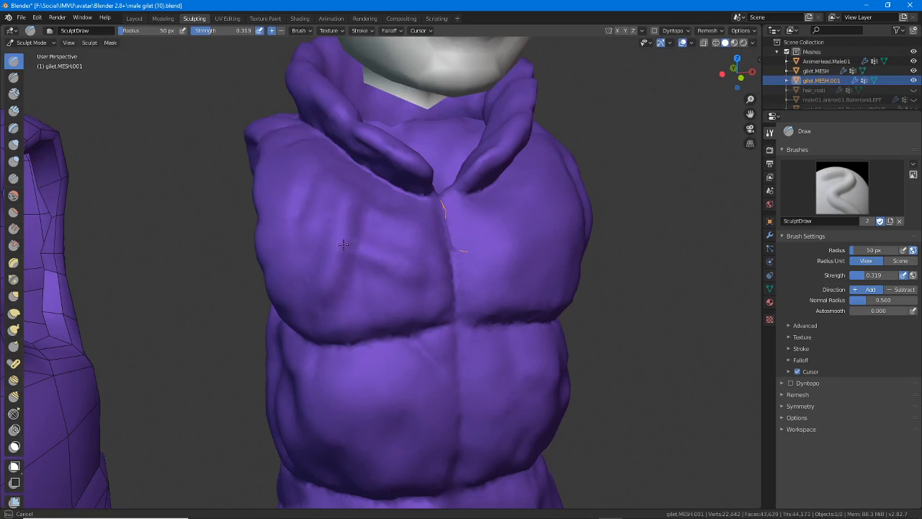
{"action": "left_click_drag", "start_coordinate": [415, 267], "coordinate": [405, 283]}
{"action": "middle_click_drag", "start_coordinate": [403, 286], "coordinate": [346, 286]}
{"action": "scroll", "coordinate": [346, 286], "scroll_direction": "up", "scroll_amount": 3}
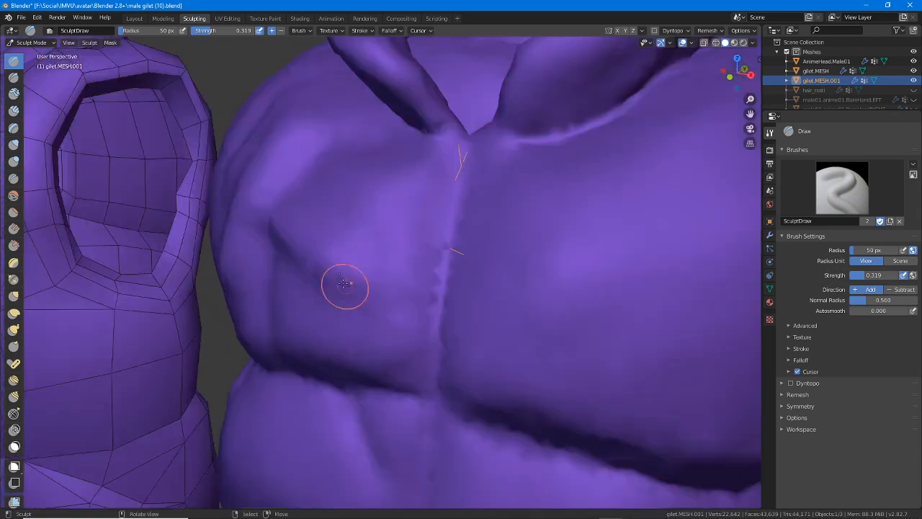
{"action": "left_click_drag", "start_coordinate": [312, 255], "coordinate": [311, 256]}
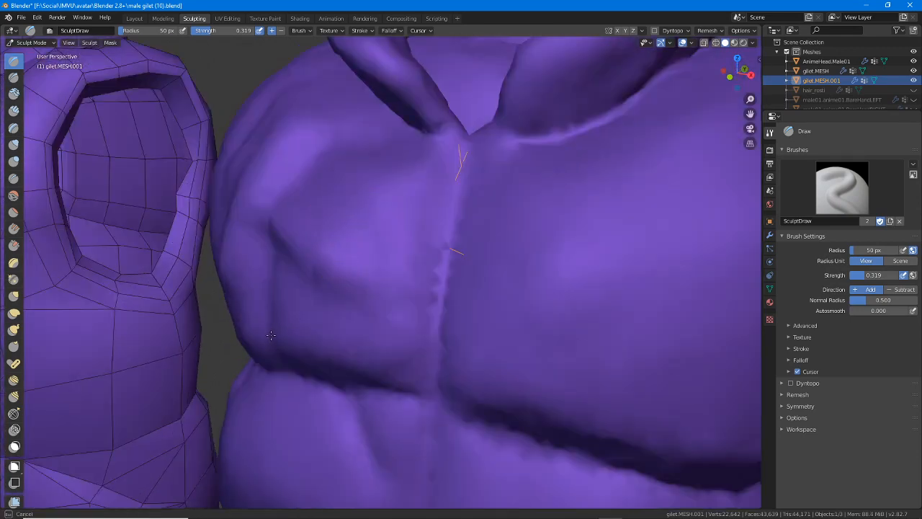
{"action": "left_click_drag", "start_coordinate": [346, 183], "coordinate": [345, 192]}
{"action": "left_click_drag", "start_coordinate": [290, 299], "coordinate": [230, 319]}
{"action": "mouse_move", "coordinate": [231, 319]}
{"action": "middle_mouse_down"}
{"action": "mouse_move", "coordinate": [253, 299]}
{"action": "mouse_move", "coordinate": [354, 295]}
{"action": "middle_mouse_up"}
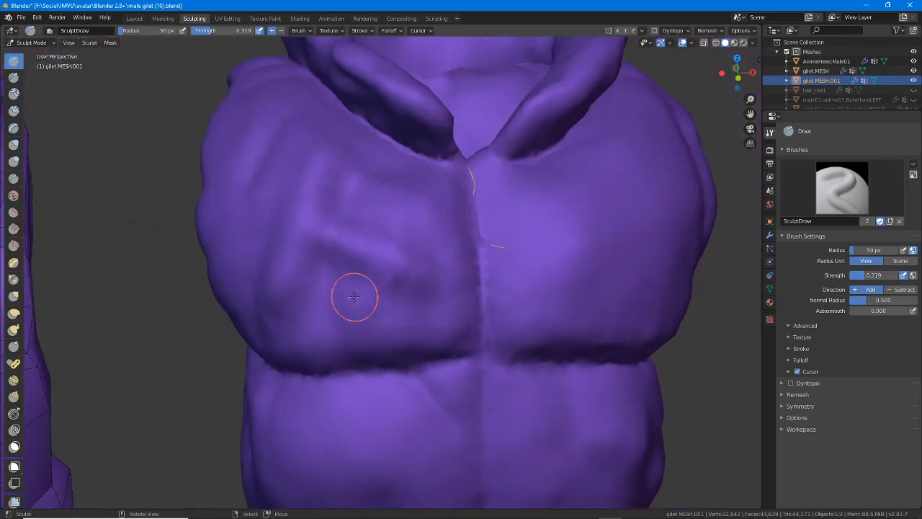
{"action": "left_click_drag", "start_coordinate": [293, 299], "coordinate": [292, 299]}
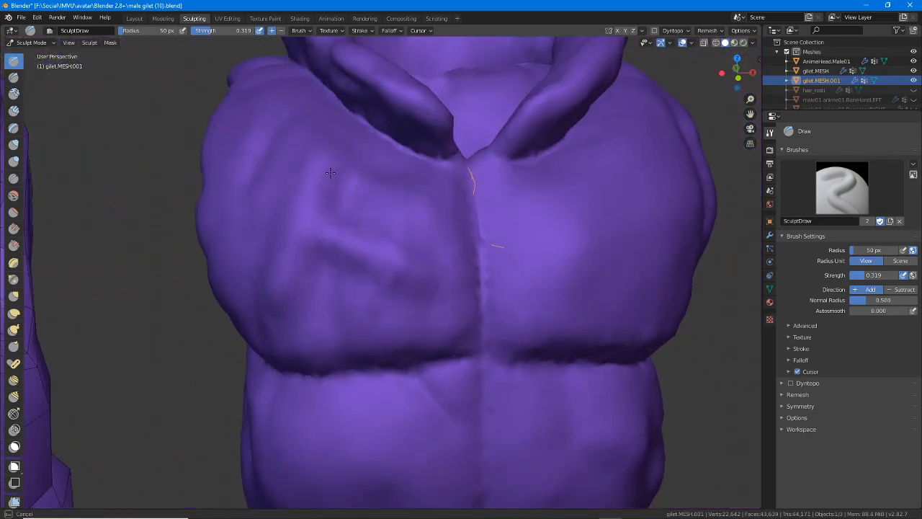
{"action": "left_click_drag", "start_coordinate": [330, 173], "coordinate": [322, 203]}
{"action": "middle_click_drag", "start_coordinate": [321, 203], "coordinate": [381, 233]}
{"action": "left_click_drag", "start_coordinate": [290, 300], "coordinate": [290, 301]}
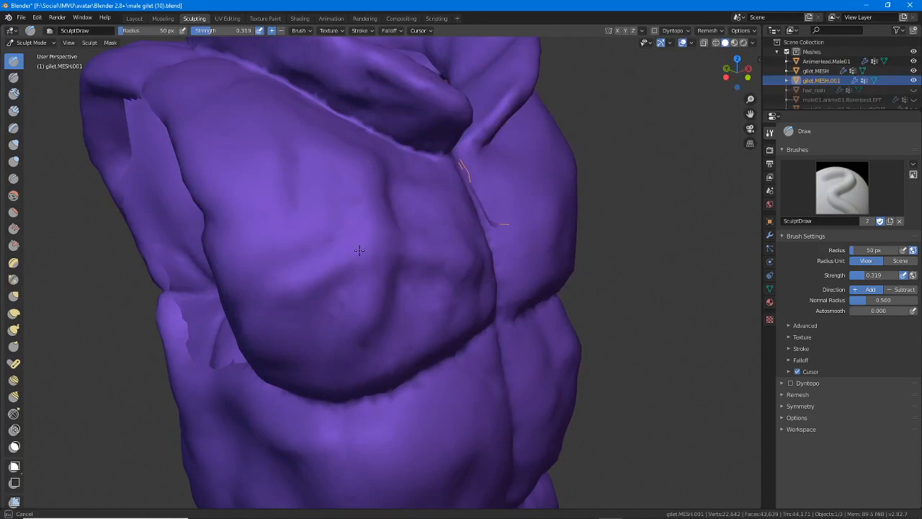
Compare the sculpted dense gilet with the simple gilet from several angles and return to the Layout workspace in Object Mode
{"action": "left_click_drag", "start_coordinate": [459, 269], "coordinate": [520, 334]}
{"action": "scroll", "coordinate": [522, 335], "scroll_direction": "down", "scroll_amount": 2}
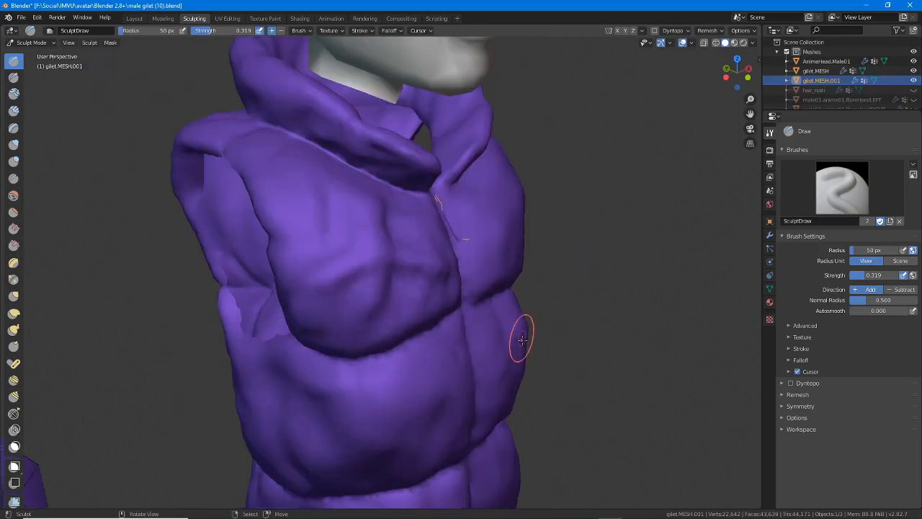
{"action": "middle_click_drag", "start_coordinate": [523, 338], "coordinate": [472, 348]}
{"action": "scroll", "coordinate": [471, 350], "scroll_direction": "down", "scroll_amount": 1}
{"action": "mouse_move", "coordinate": [372, 297]}
{"action": "middle_mouse_down"}
{"action": "mouse_move", "coordinate": [364, 308]}
{"action": "mouse_move", "coordinate": [504, 223]}
{"action": "middle_mouse_up"}
{"action": "scroll", "coordinate": [363, 313], "scroll_direction": "down", "scroll_amount": 2}
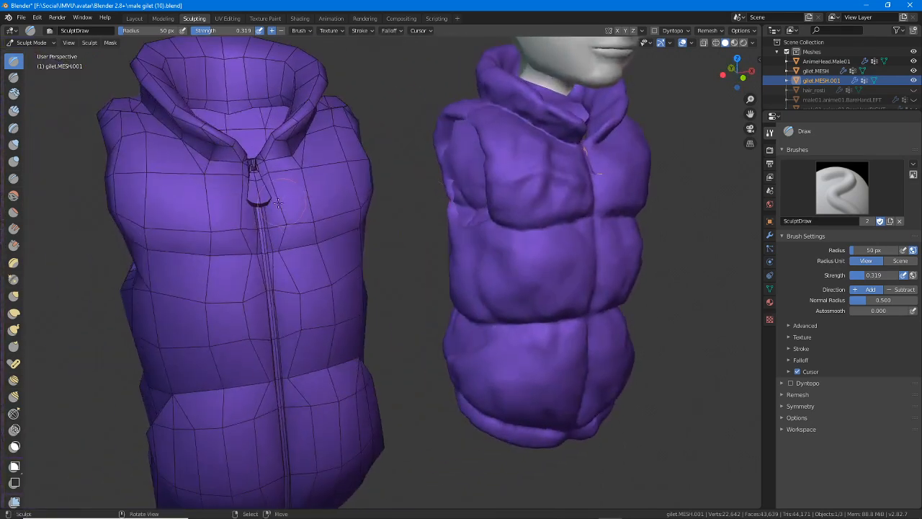
{"action": "middle_click_drag", "start_coordinate": [396, 271], "coordinate": [370, 243]}
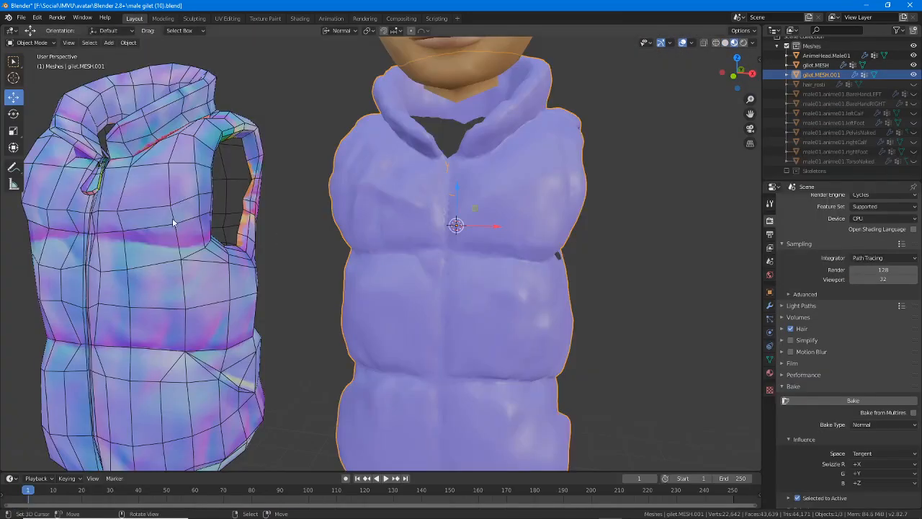
Select the simple gilet and examine its baked normal map texture beside the dense mesh
{"action": "middle_click_drag", "start_coordinate": [248, 224], "coordinate": [447, 225], "text": "shift"}
{"action": "right_click", "coordinate": [216, 230]}
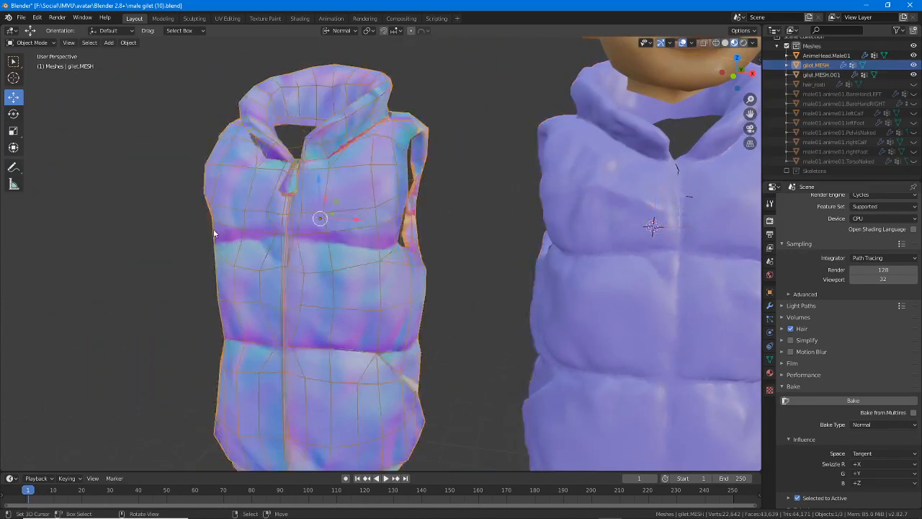
{"action": "middle_click_drag", "start_coordinate": [215, 231], "coordinate": [279, 230]}
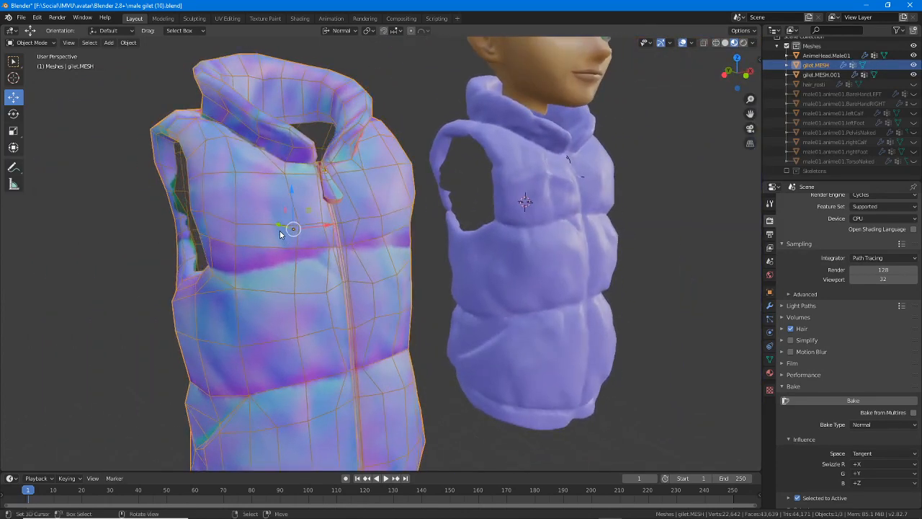
{"action": "scroll", "coordinate": [278, 252], "scroll_direction": "up", "scroll_amount": 2}
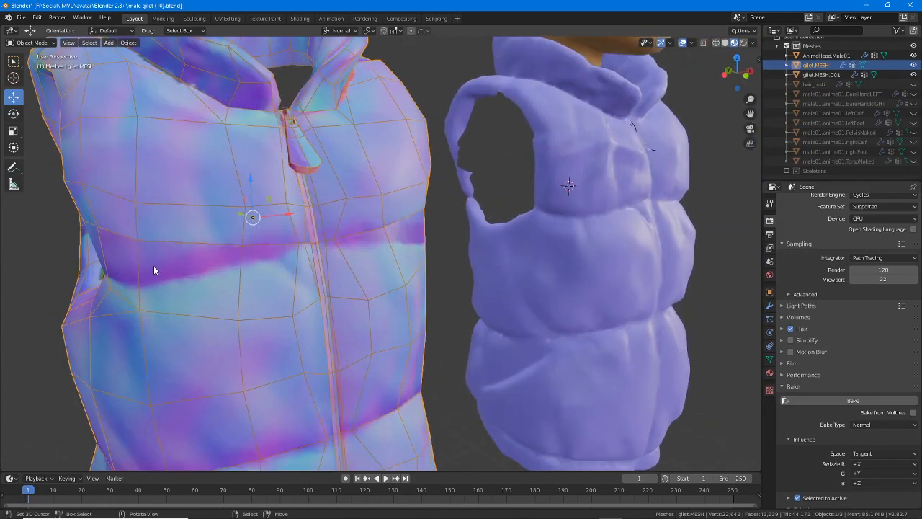
{"action": "scroll", "coordinate": [166, 267], "scroll_direction": "down", "scroll_amount": 2}
{"action": "middle_click_drag", "start_coordinate": [181, 264], "coordinate": [339, 248]}
{"action": "scroll", "coordinate": [239, 252], "scroll_direction": "up", "scroll_amount": 2}
Inspect the simple gilet's topology in Edit Mode against the dense gilet's folds, and return to Object Mode
{"action": "key", "text": "Tab"}
{"action": "scroll", "coordinate": [262, 246], "scroll_direction": "down", "scroll_amount": 2}
{"action": "scroll", "coordinate": [262, 246], "scroll_direction": "down", "scroll_amount": 1}
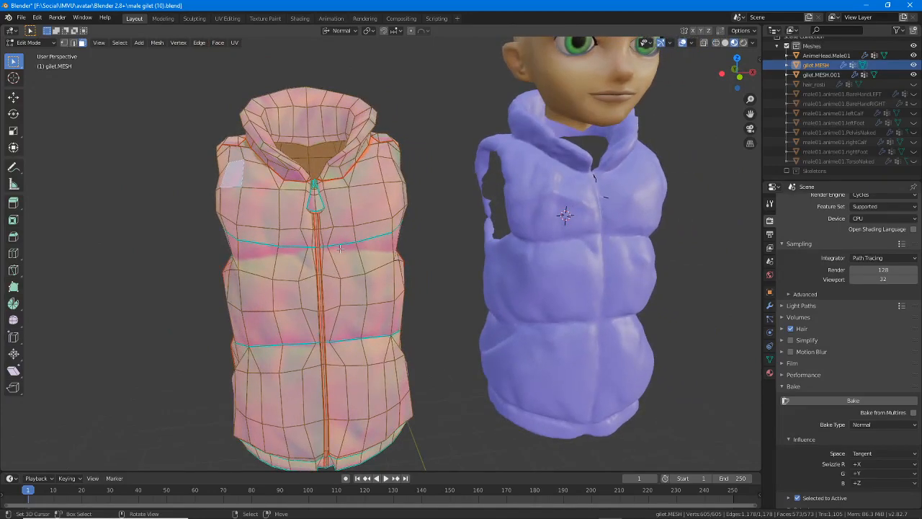
{"action": "middle_click_drag", "start_coordinate": [340, 248], "coordinate": [378, 270]}
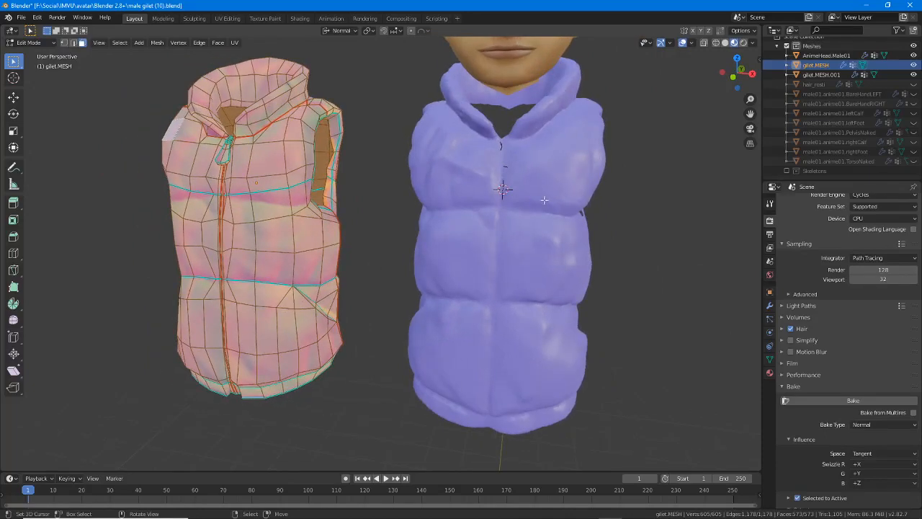
{"action": "middle_click_drag", "start_coordinate": [544, 200], "coordinate": [534, 218]}
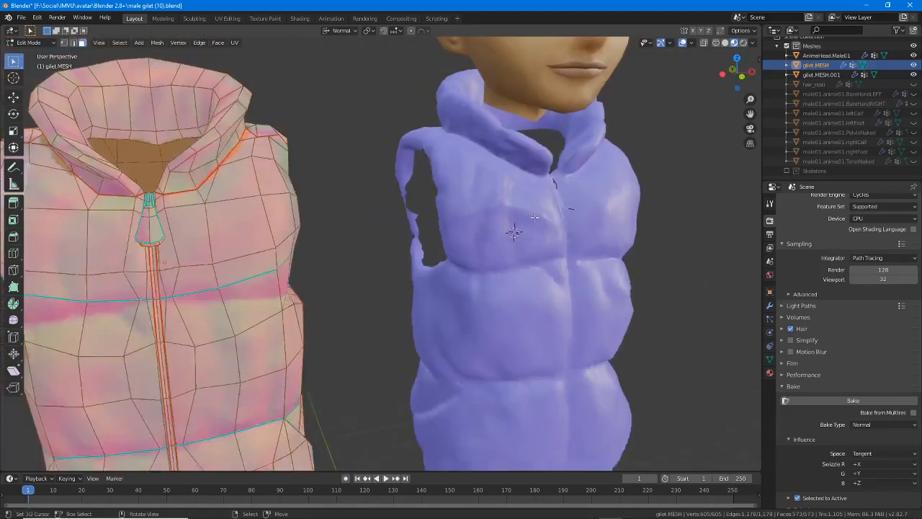
{"action": "scroll", "coordinate": [397, 298], "scroll_direction": "down", "scroll_amount": 1}
{"action": "middle_click_drag", "start_coordinate": [396, 285], "coordinate": [416, 270], "text": "shift"}
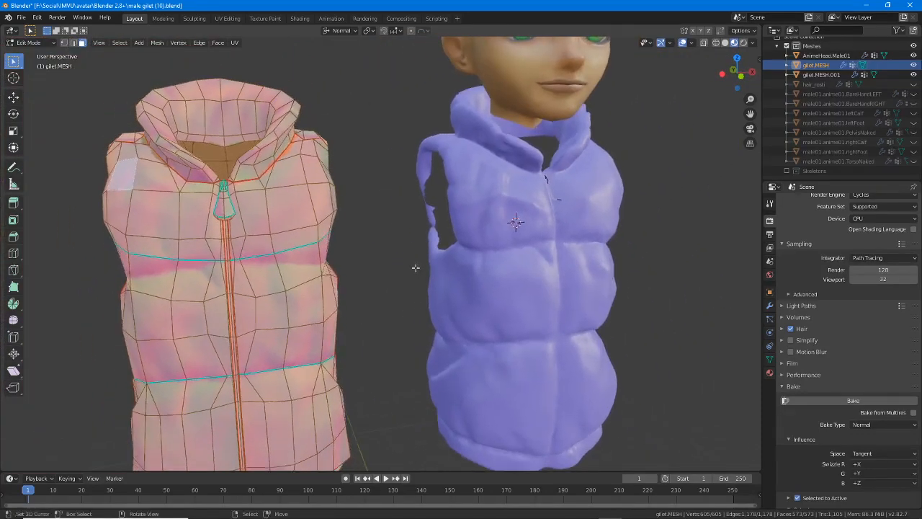
{"action": "key", "text": "Tab"}
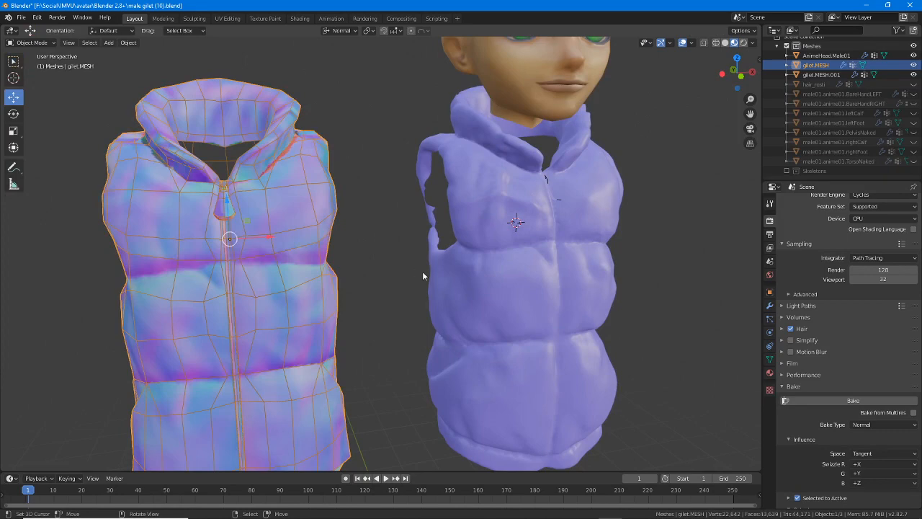
{"action": "scroll", "coordinate": [423, 271], "scroll_direction": "down", "scroll_amount": 1}
{"action": "middle_click_drag", "start_coordinate": [423, 272], "coordinate": [463, 280]}
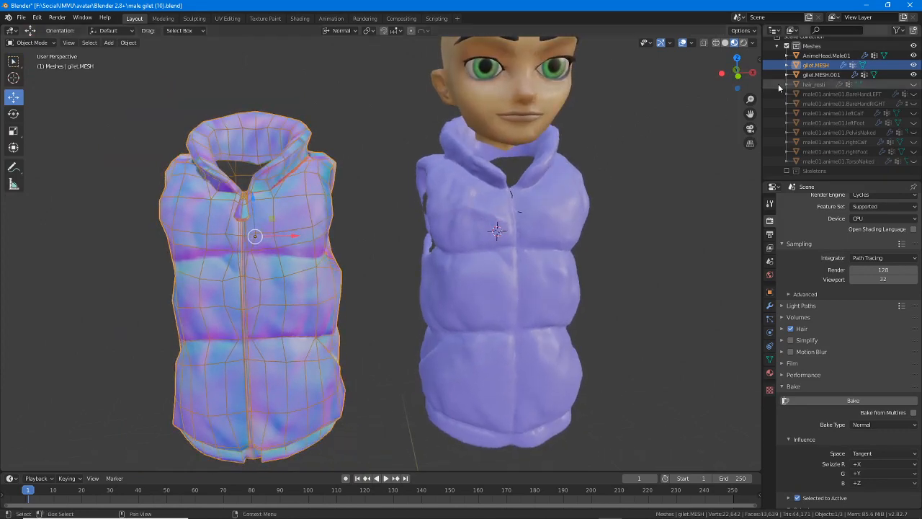
Switch to IMVU Studio and view the brick normal map test project
{"action": "left_click", "coordinate": [867, 6]}
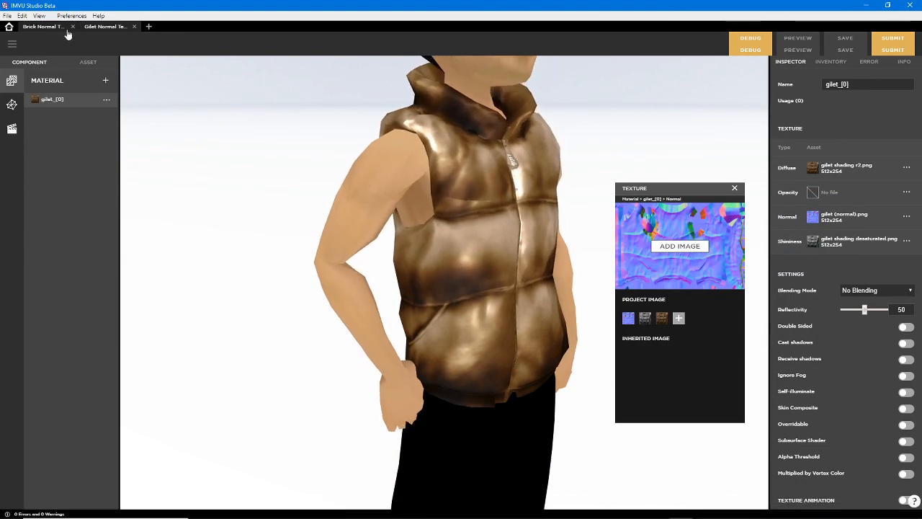
{"action": "left_click", "coordinate": [43, 26]}
{"action": "left_click_drag", "start_coordinate": [323, 373], "coordinate": [333, 389]}
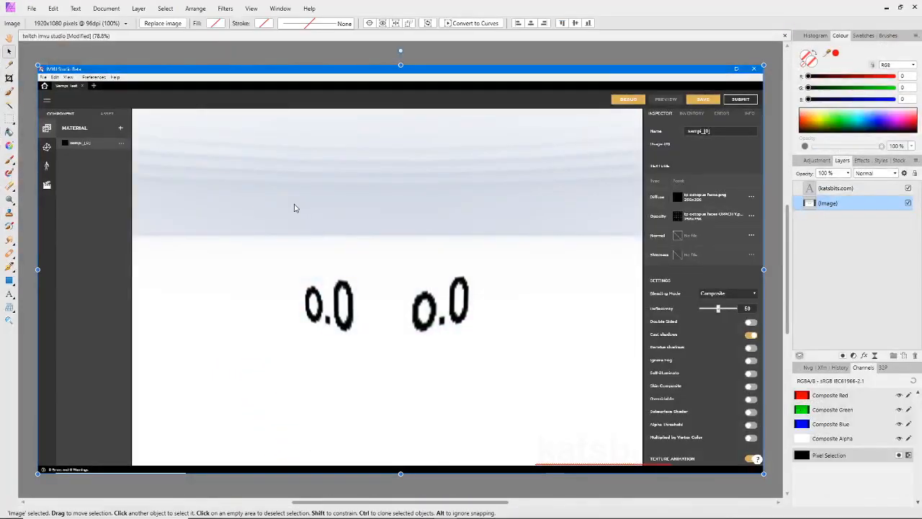
Close the open screenshot document without saving and create a new 256 × 256 px RGB/8 document at 72 DPI
{"action": "left_click", "coordinate": [784, 36]}
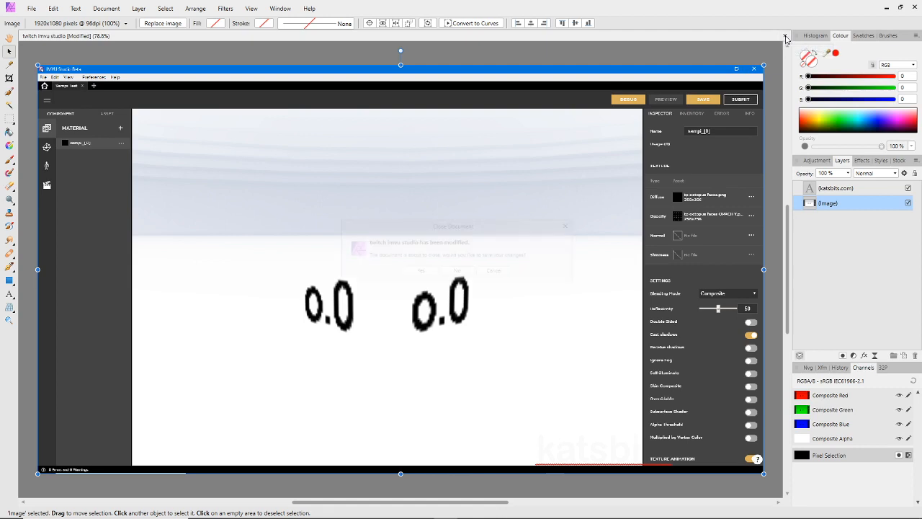
{"action": "left_click", "coordinate": [458, 272]}
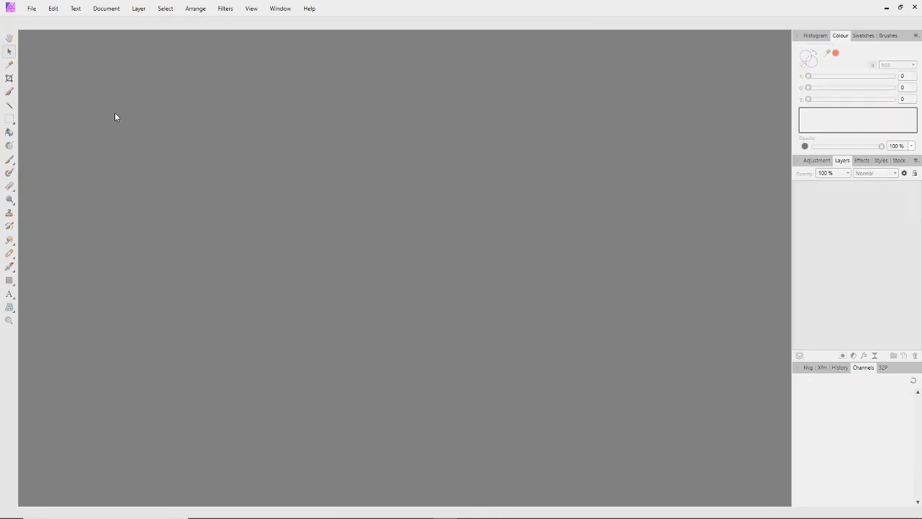
{"action": "left_click", "coordinate": [34, 10]}
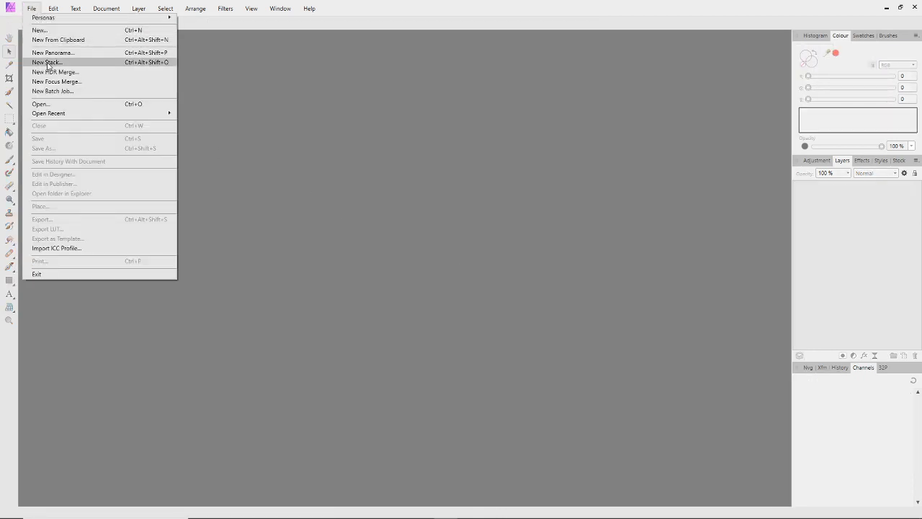
{"action": "left_click", "coordinate": [50, 31]}
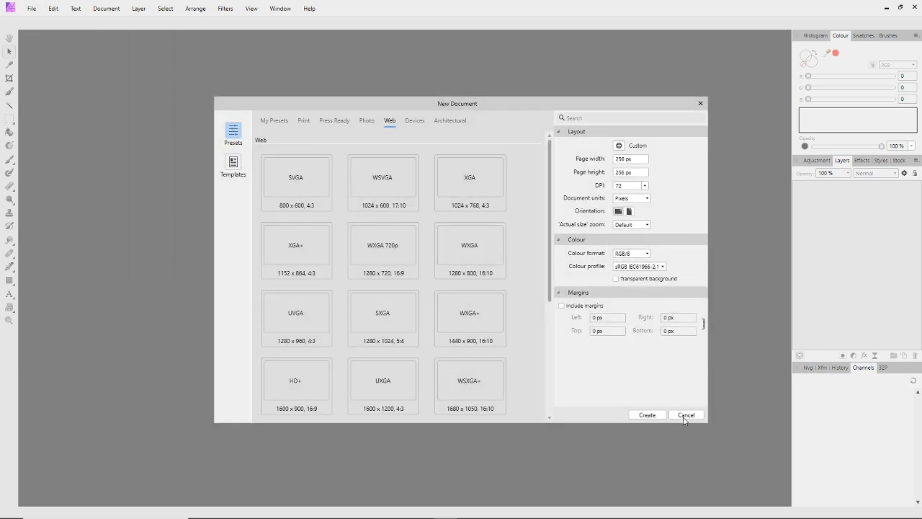
{"action": "left_click", "coordinate": [648, 415]}
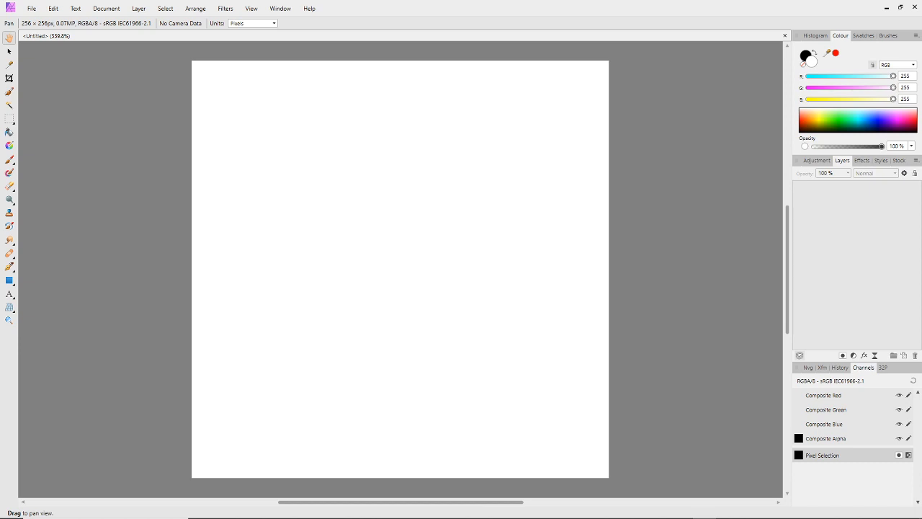
Enlarge the njob window and reposition it over the blank document
{"action": "left_click_drag", "start_coordinate": [210, 201], "coordinate": [365, 68]}
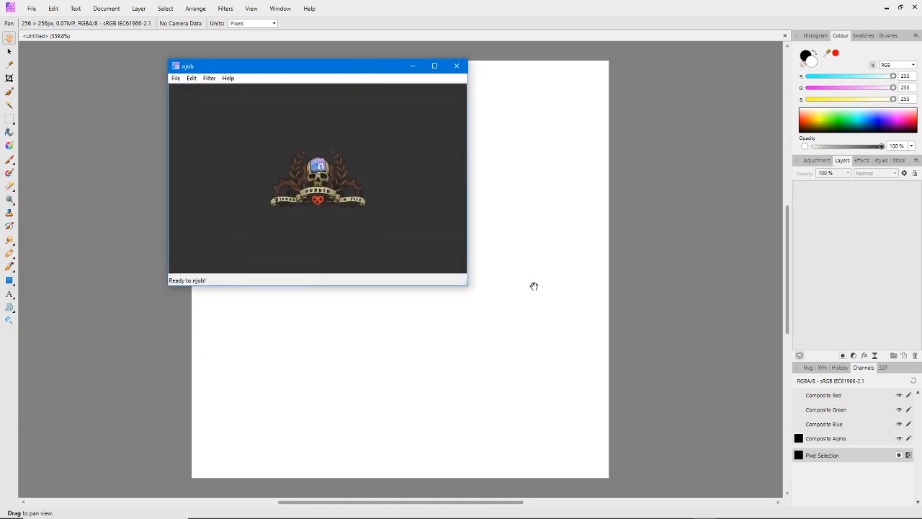
{"action": "left_click_drag", "start_coordinate": [464, 286], "coordinate": [644, 464]}
{"action": "left_click_drag", "start_coordinate": [393, 72], "coordinate": [526, 38]}
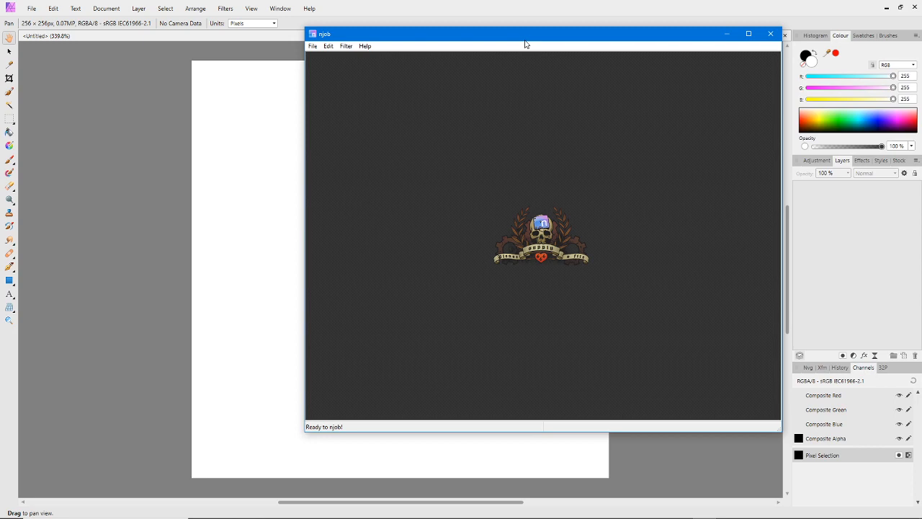
{"action": "left_click_drag", "start_coordinate": [516, 40], "coordinate": [542, 36]}
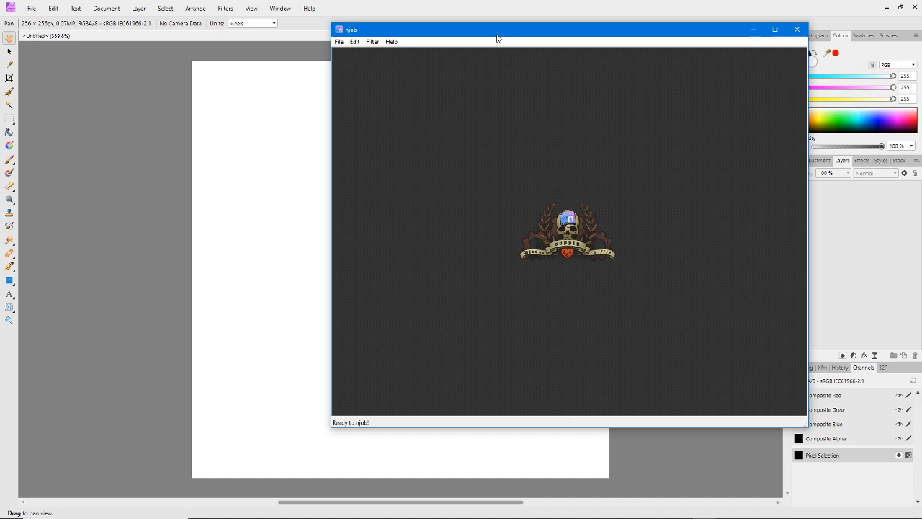
Switch to Blender and view the simple gilet's baked normal map beside the dense gilet
{"action": "mouse_move", "coordinate": [623, 515]}
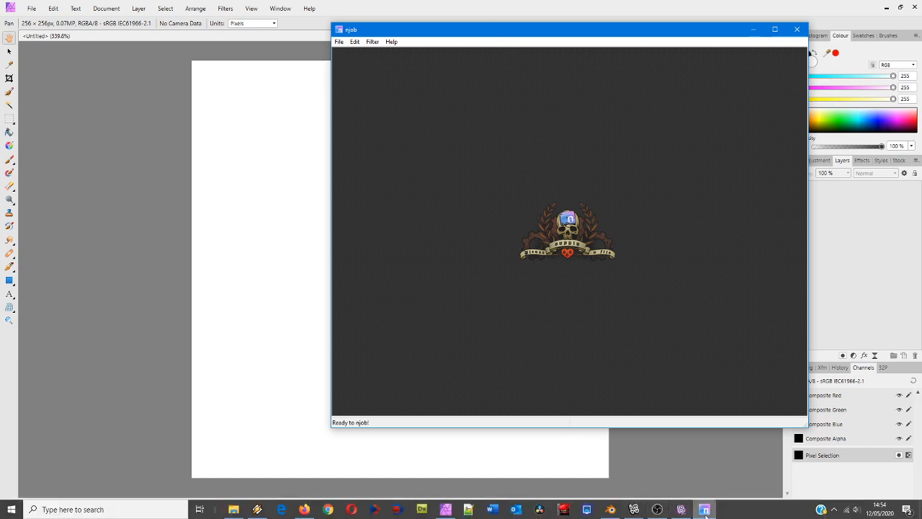
{"action": "left_click", "coordinate": [611, 510]}
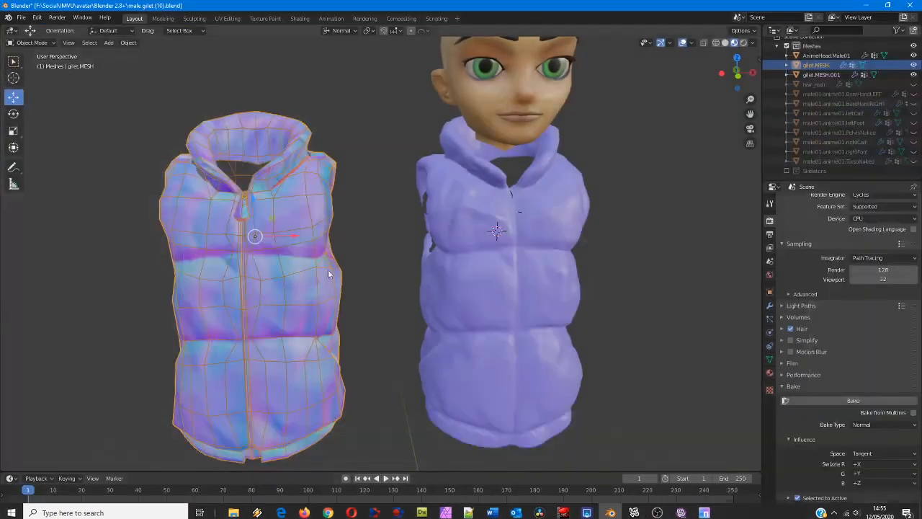
{"action": "mouse_move", "coordinate": [258, 272]}
{"action": "middle_mouse_down"}
{"action": "mouse_move", "coordinate": [332, 268]}
{"action": "mouse_move", "coordinate": [261, 261]}
{"action": "middle_mouse_up"}
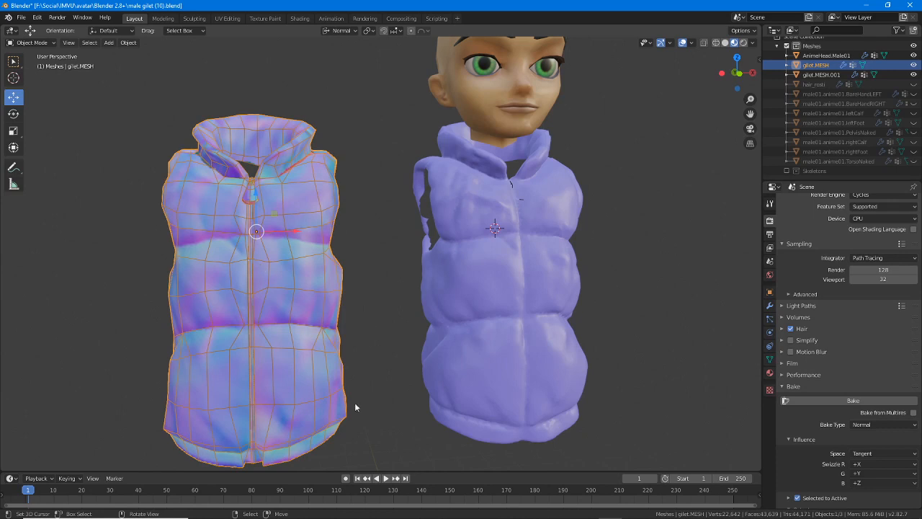
Switch to Affinity Photo and flood fill the blank document with mid grey, RGB 127, 127, 127
{"action": "mouse_move", "coordinate": [634, 511]}
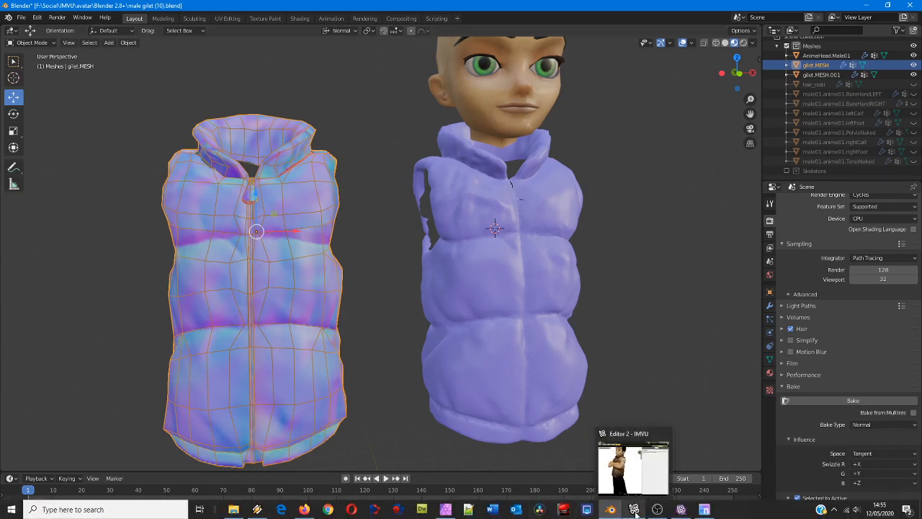
{"action": "left_click", "coordinate": [445, 510]}
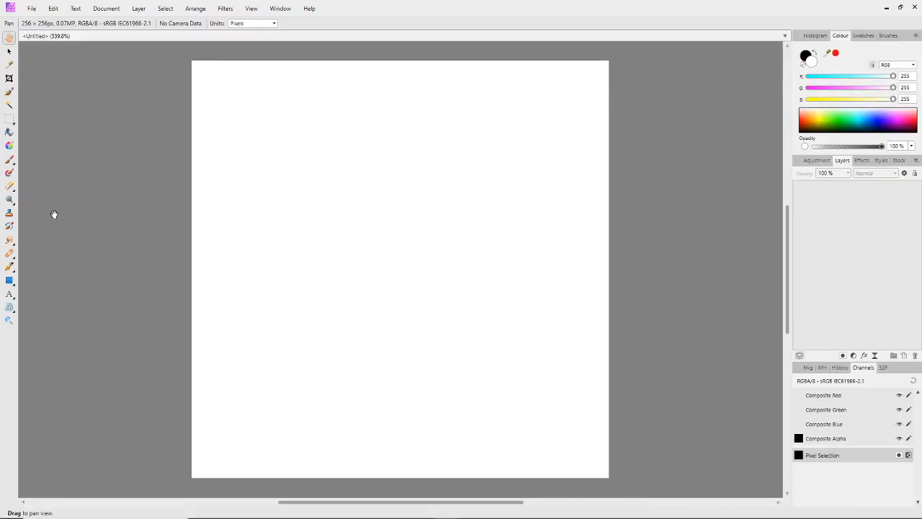
{"action": "left_click", "coordinate": [9, 132]}
{"action": "left_click_drag", "start_coordinate": [893, 76], "coordinate": [854, 76]}
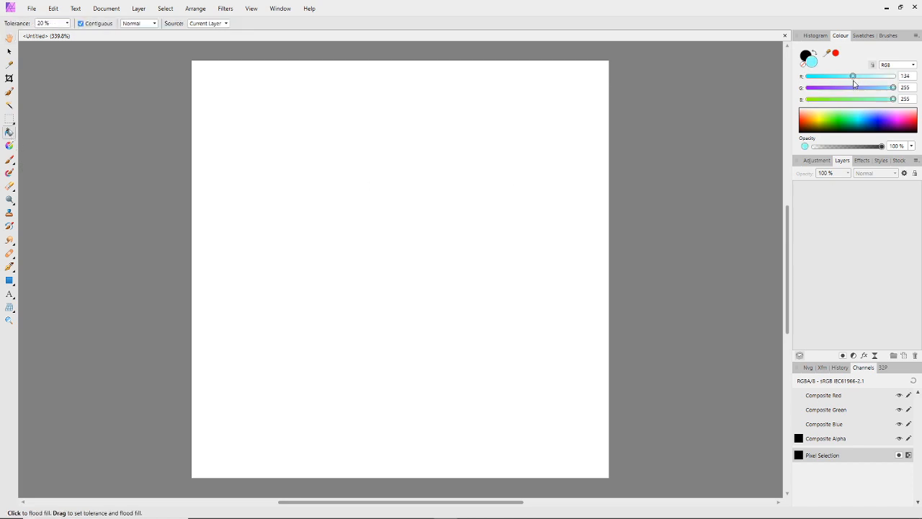
{"action": "left_click", "coordinate": [908, 77]}
{"action": "type", "text": "127"}
{"action": "key", "text": "Return"}
{"action": "left_click", "coordinate": [906, 87]}
{"action": "type", "text": "127"}
{"action": "key", "text": "Return"}
{"action": "left_click", "coordinate": [906, 99]}
{"action": "type", "text": "12"}
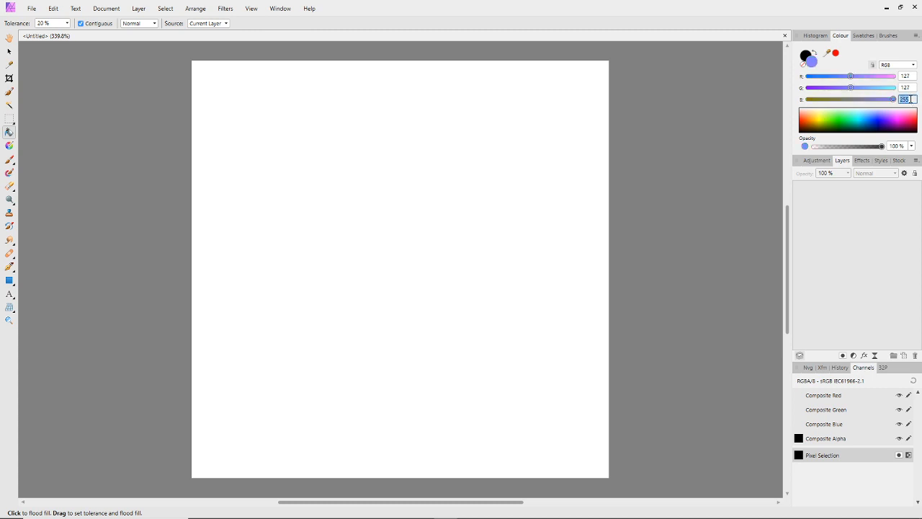
{"action": "type", "text": "7"}
{"action": "key", "text": "Return"}
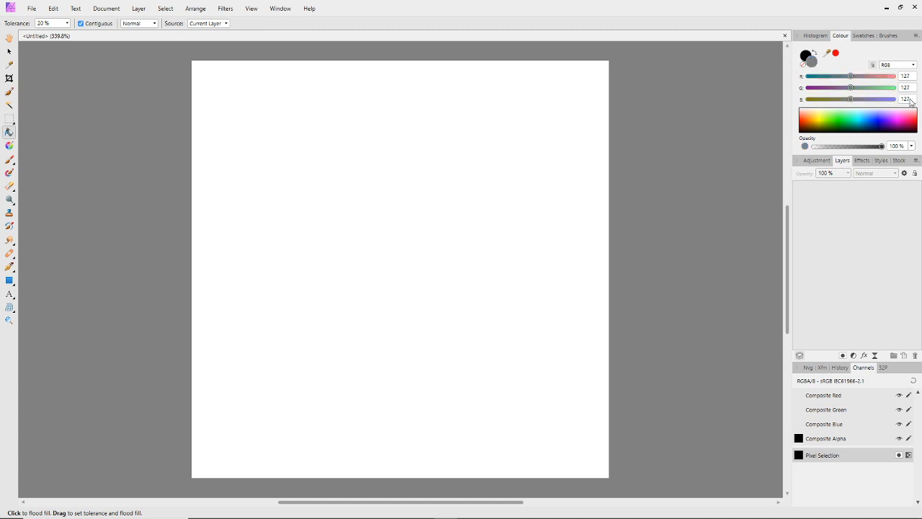
{"action": "left_click", "coordinate": [452, 224]}
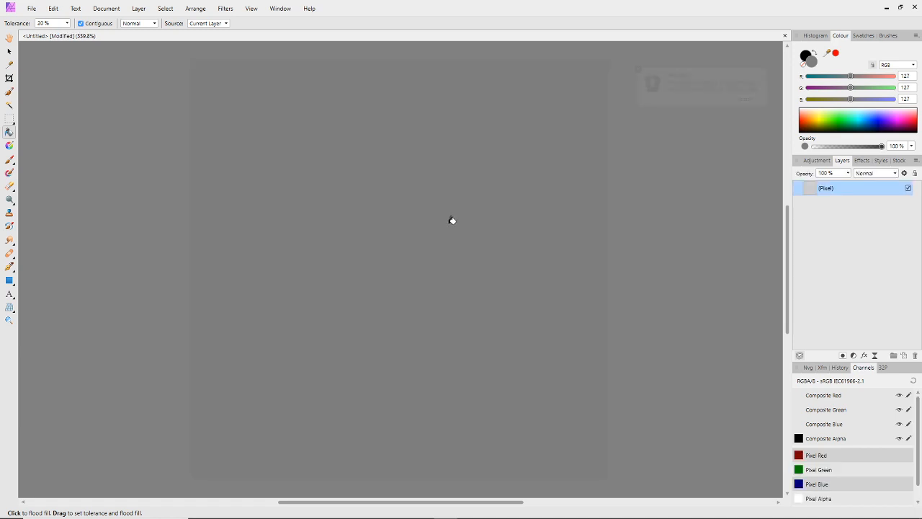
{"action": "left_click", "coordinate": [638, 70]}
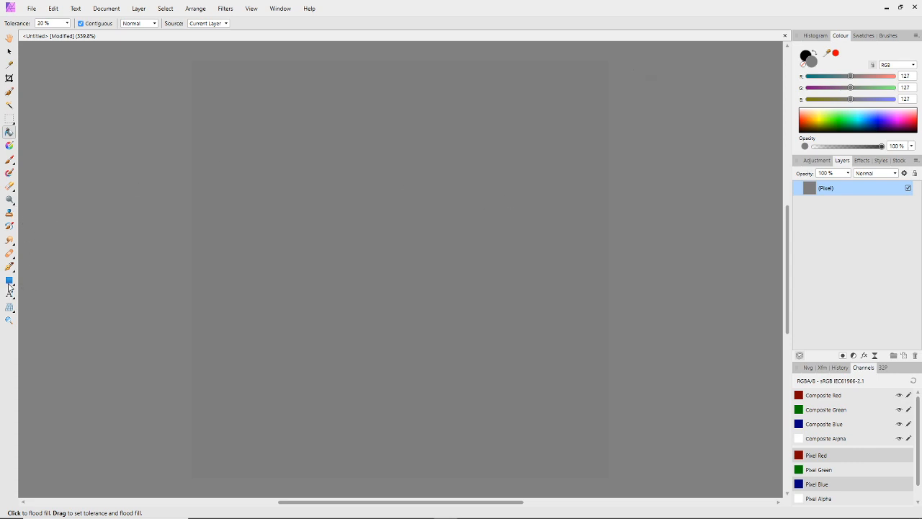
Draw a large rectangle in the upper-left area of the grey canvas and fill it with light grey, RGB 200, 200, 200
{"action": "left_click", "coordinate": [10, 281]}
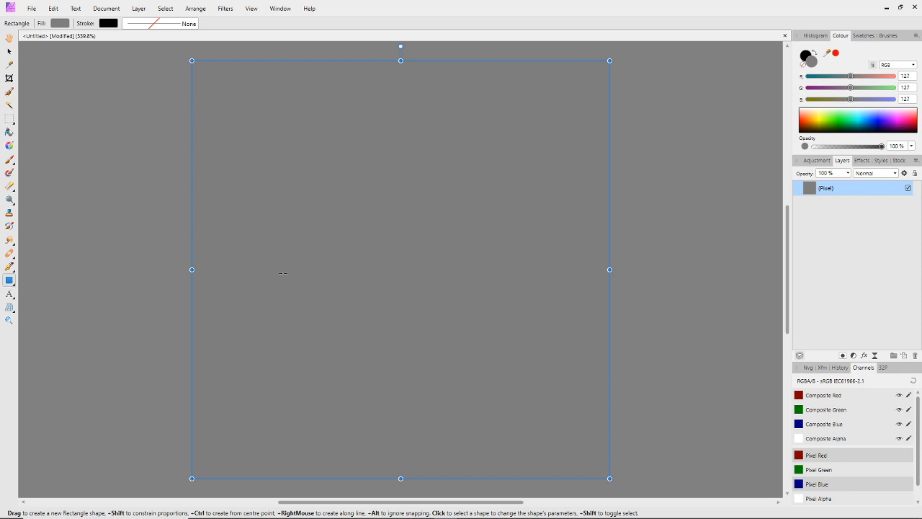
{"action": "left_click_drag", "start_coordinate": [255, 133], "coordinate": [507, 328]}
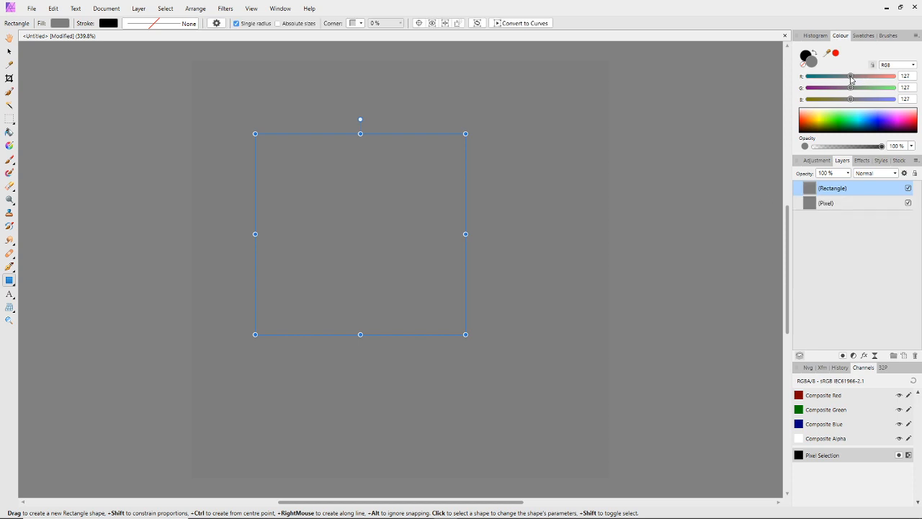
{"action": "left_click_drag", "start_coordinate": [851, 77], "coordinate": [872, 99]}
{"action": "left_click", "coordinate": [910, 75]}
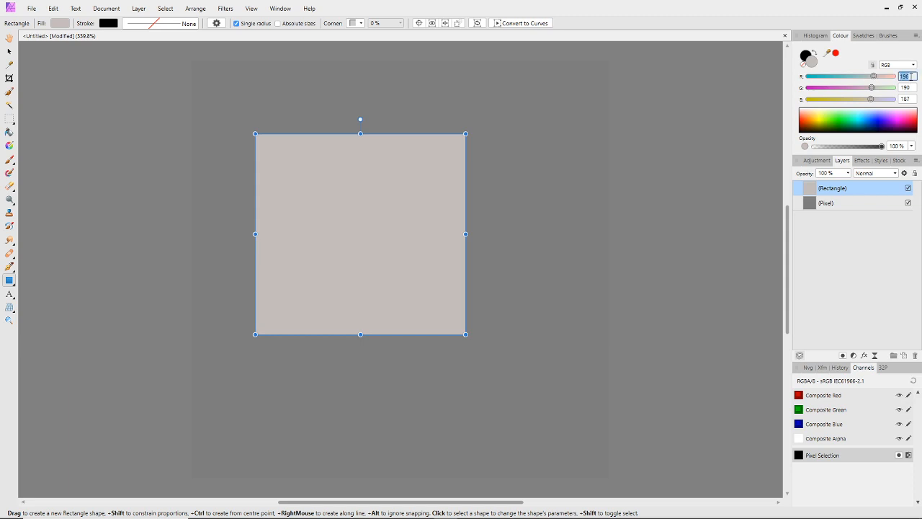
{"action": "type", "text": "200"}
{"action": "left_click", "coordinate": [913, 87]}
{"action": "type", "text": "200"}
{"action": "left_click", "coordinate": [911, 99]}
{"action": "type", "text": "200"}
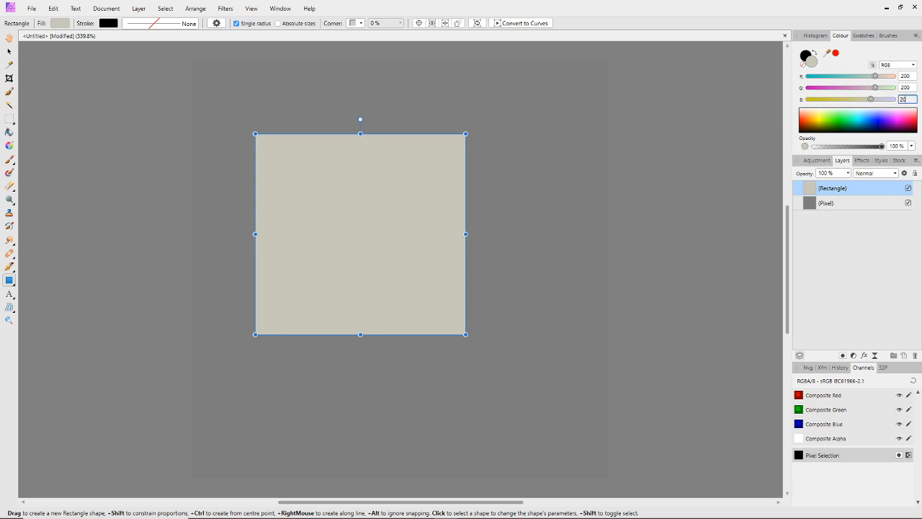
{"action": "key", "text": "Return"}
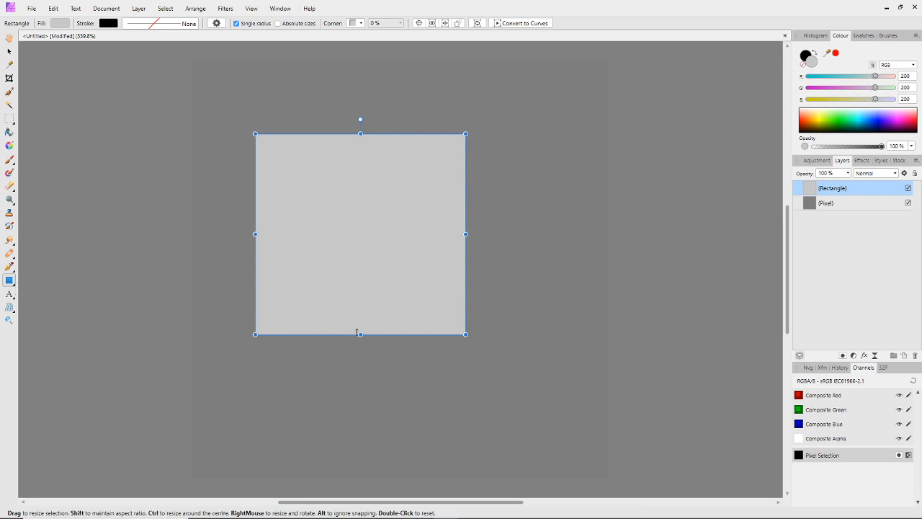
Add a dark grey rectangle, RGB 60, 60, 60, overlapping the light rectangle's lower-right corner and stack it beneath that rectangle
{"action": "left_click_drag", "start_coordinate": [362, 398], "coordinate": [523, 220]}
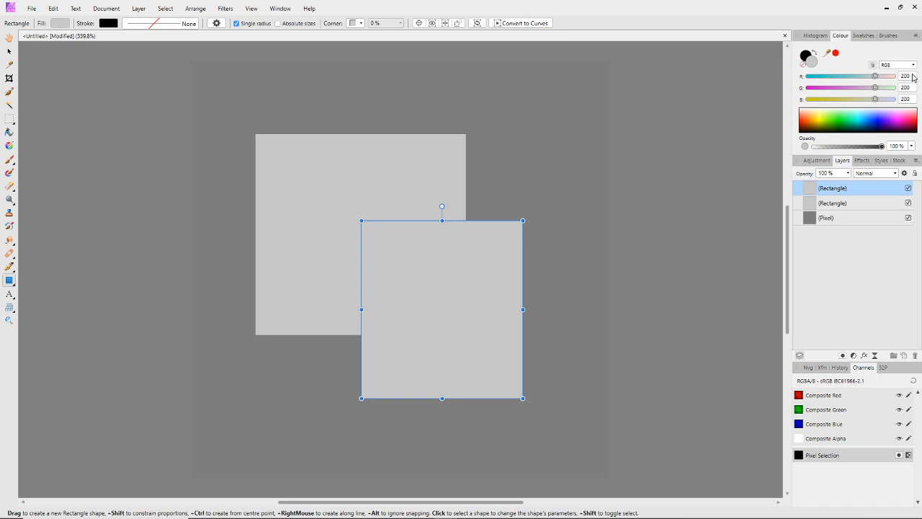
{"action": "left_click", "coordinate": [912, 75]}
{"action": "type", "text": "60"}
{"action": "key", "text": "Return"}
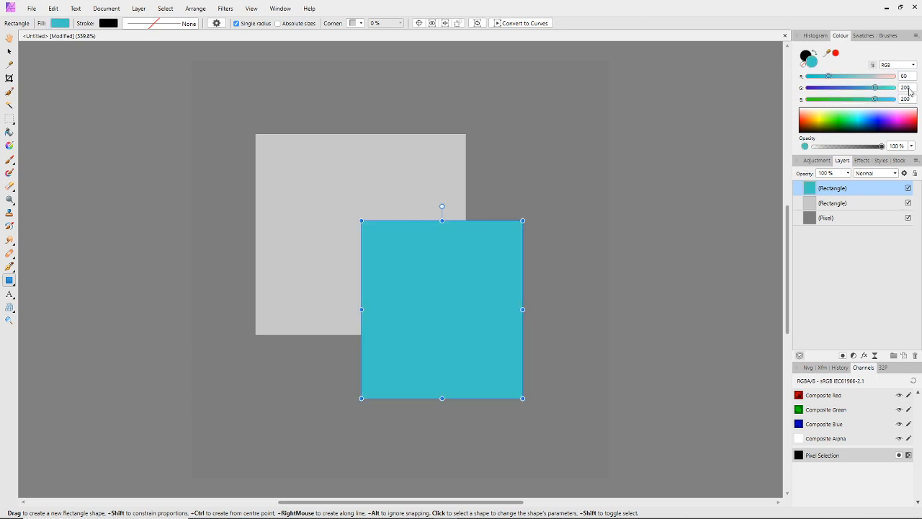
{"action": "left_click", "coordinate": [911, 87]}
{"action": "type", "text": "60"}
{"action": "key", "text": "Return"}
{"action": "left_click", "coordinate": [910, 101]}
{"action": "type", "text": "60"}
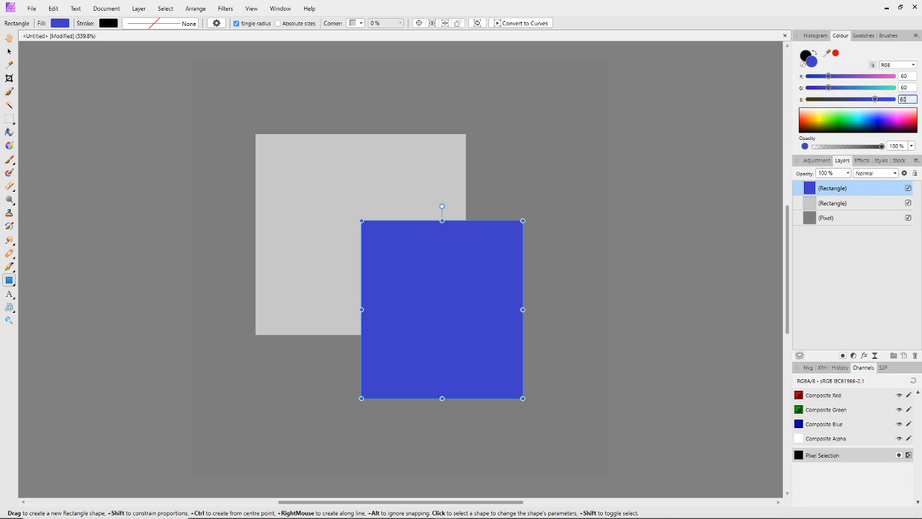
{"action": "key", "text": "Return"}
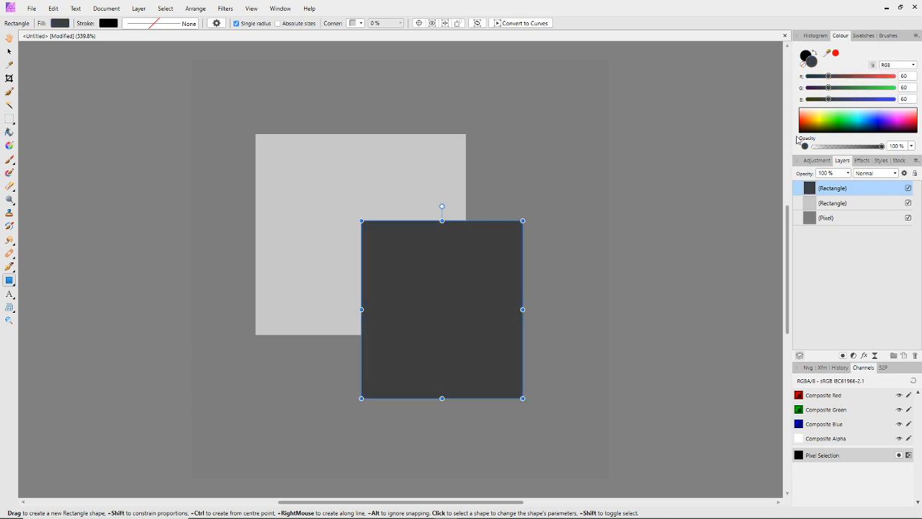
{"action": "left_click", "coordinate": [9, 51]}
{"action": "left_click_drag", "start_coordinate": [817, 190], "coordinate": [806, 204]}
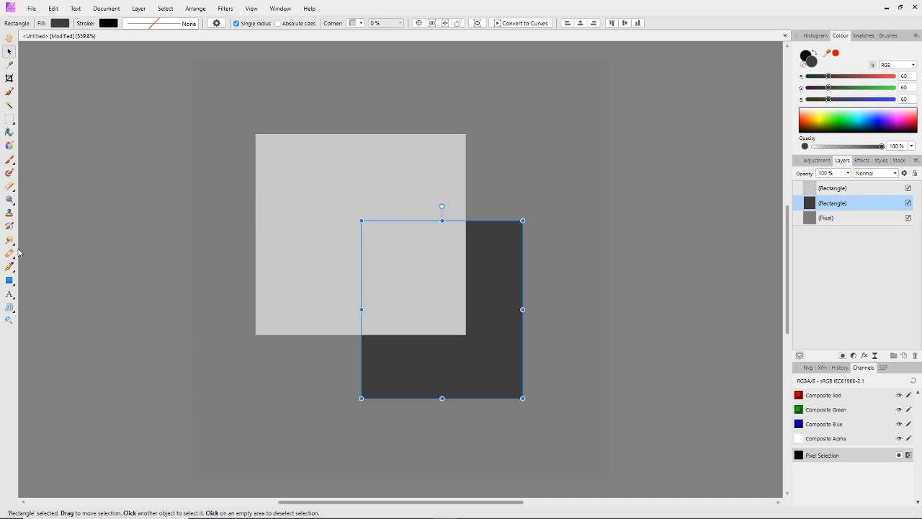
Add a small white rectangle, RGB 255, 255, 255, above all other layers, overlapping the light grey rectangle's upper-left corner
{"action": "left_click", "coordinate": [9, 280]}
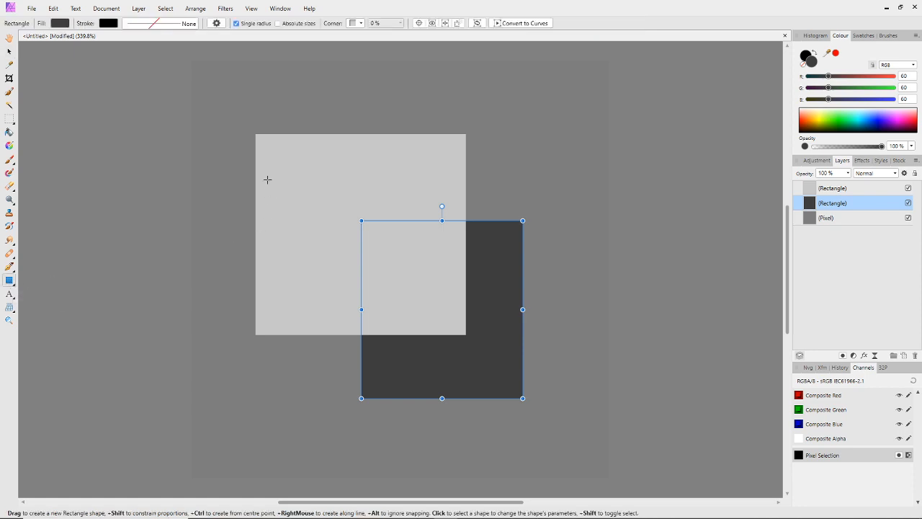
{"action": "left_click_drag", "start_coordinate": [244, 120], "coordinate": [350, 197]}
{"action": "left_click_drag", "start_coordinate": [338, 205], "coordinate": [340, 209]}
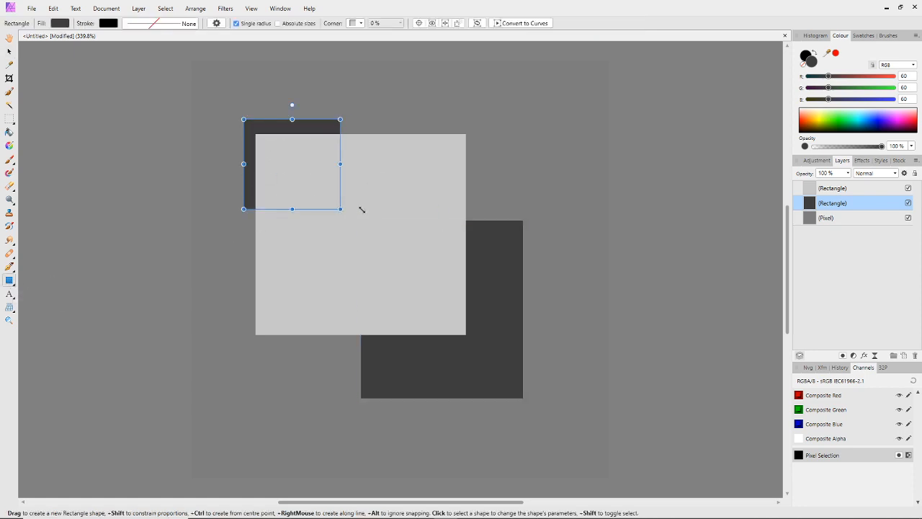
{"action": "left_click_drag", "start_coordinate": [812, 206], "coordinate": [810, 189]}
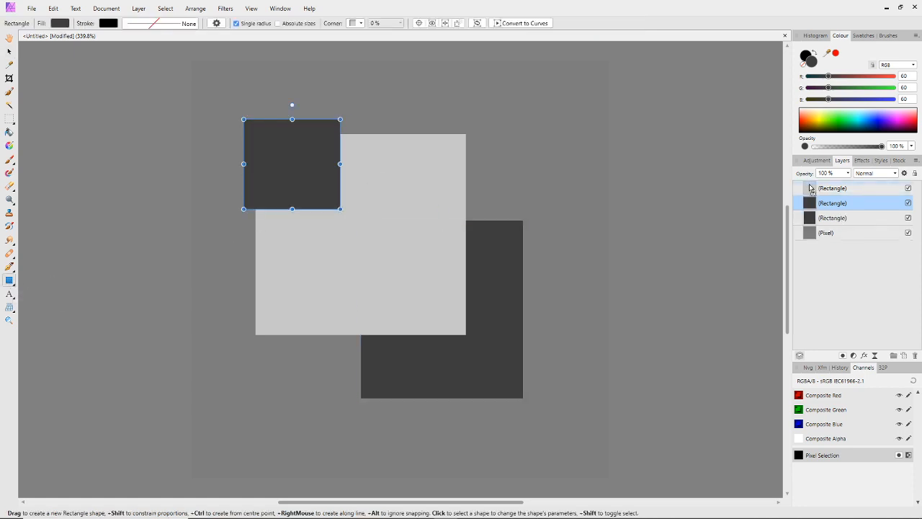
{"action": "left_click", "coordinate": [894, 76]}
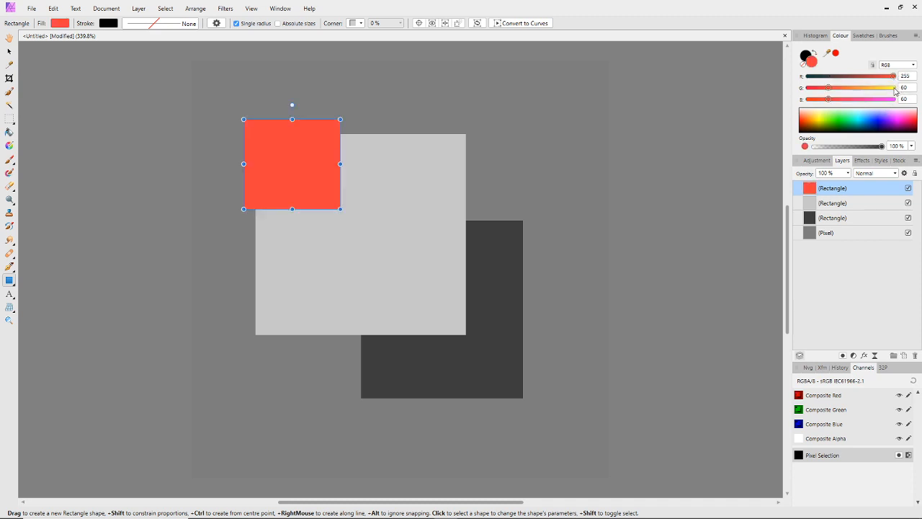
{"action": "left_click", "coordinate": [895, 87]}
{"action": "left_click", "coordinate": [894, 98]}
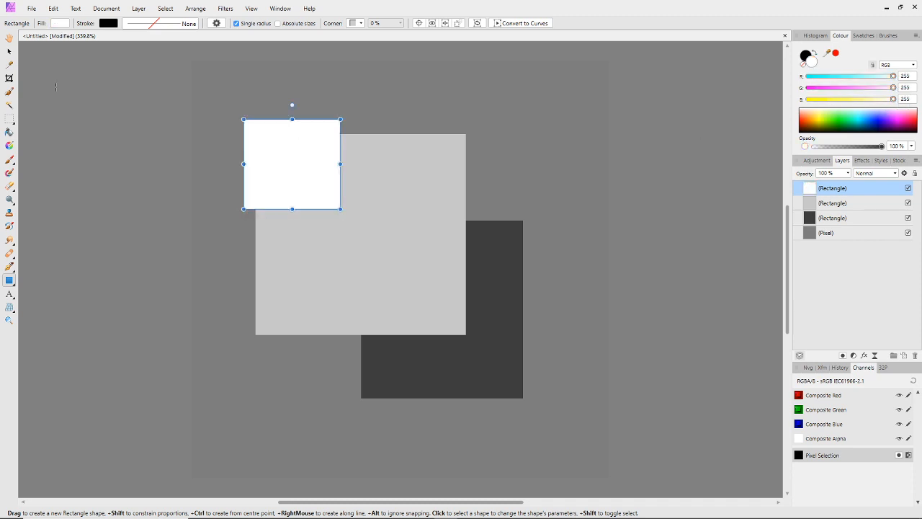
{"action": "left_click", "coordinate": [10, 52]}
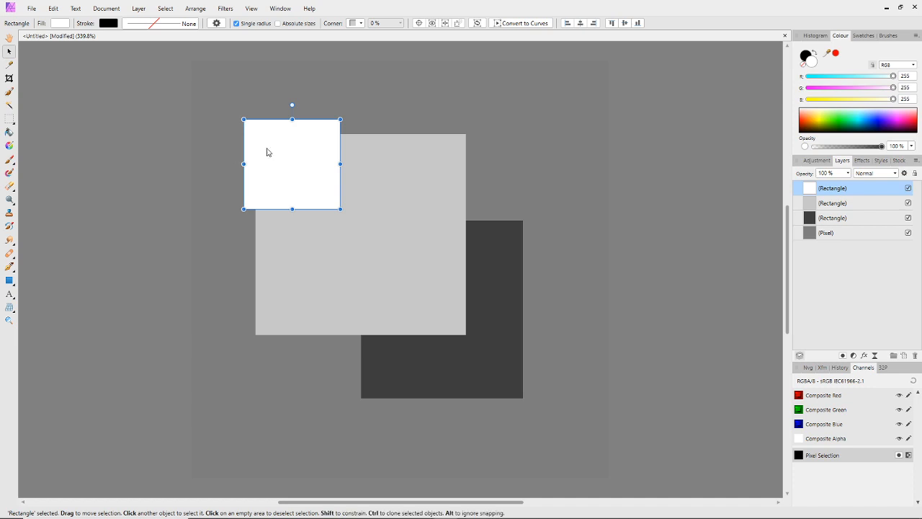
{"action": "mouse_move", "coordinate": [267, 151]}
{"action": "left_mouse_down"}
{"action": "mouse_move", "coordinate": [251, 132]}
{"action": "mouse_move", "coordinate": [279, 149]}
{"action": "left_mouse_up"}
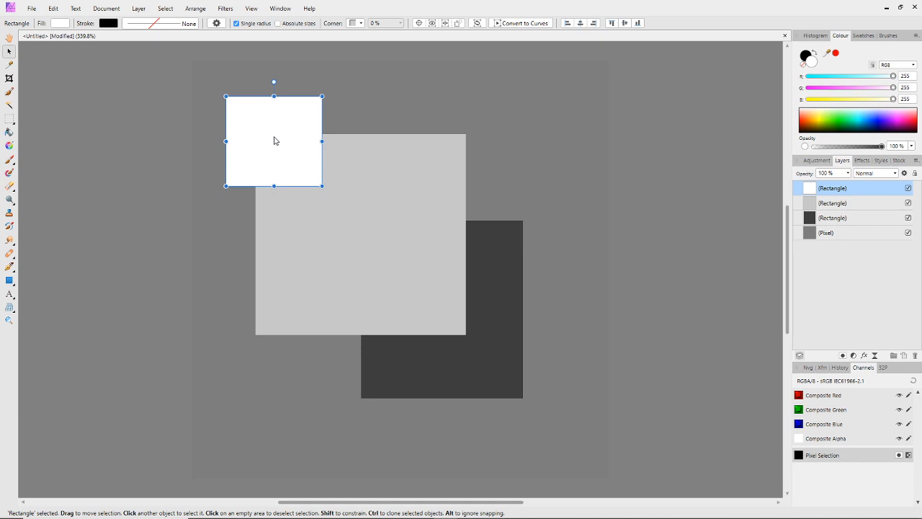
Add a small black rectangle, RGB 0, 0, 0, at the dark grey rectangle's lower-right corner, stack it beneath that rectangle, and deselect it
{"action": "left_click", "coordinate": [492, 273]}
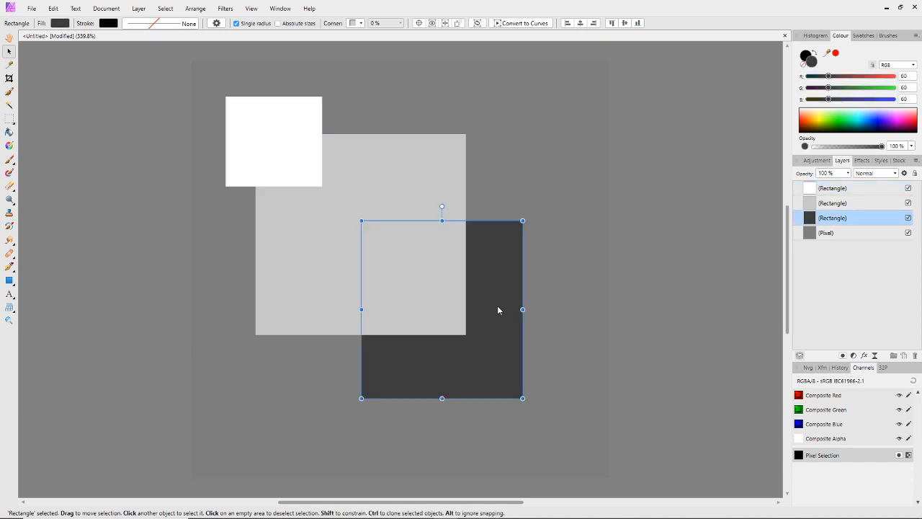
{"action": "left_click", "coordinate": [9, 281]}
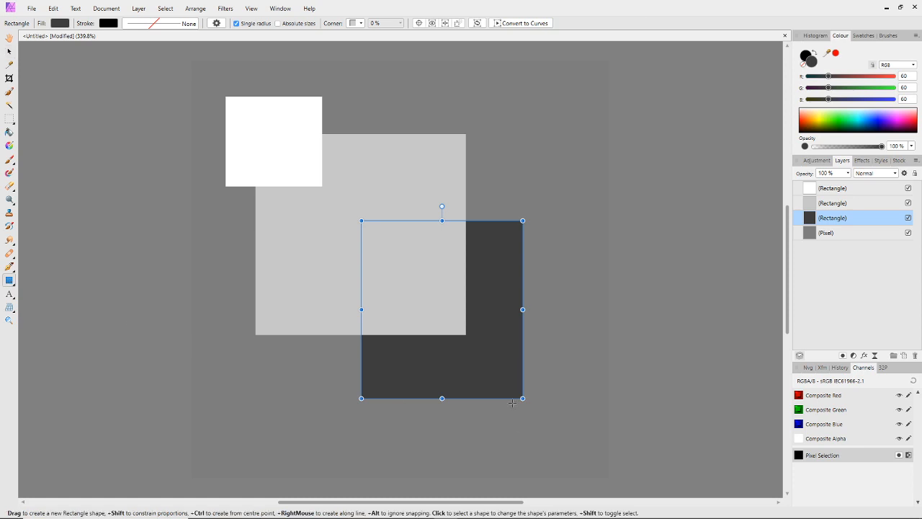
{"action": "left_click_drag", "start_coordinate": [481, 356], "coordinate": [587, 459]}
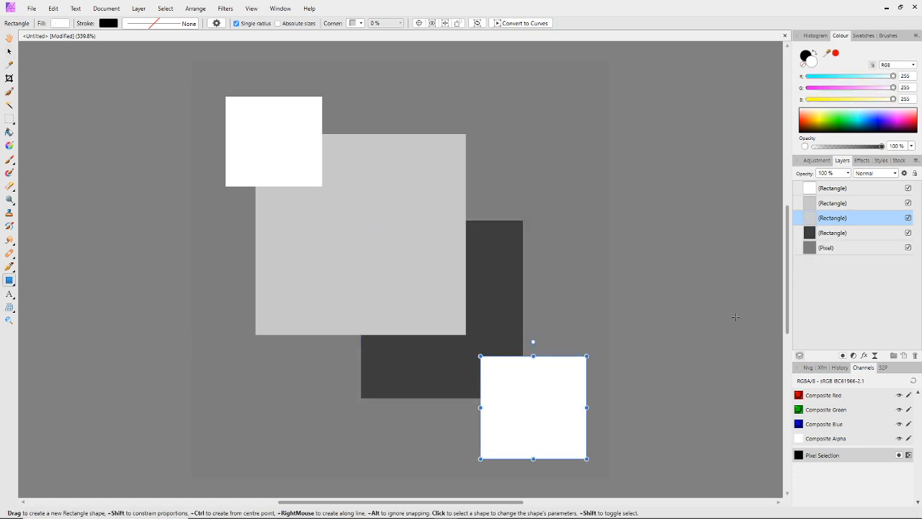
{"action": "left_click_drag", "start_coordinate": [894, 76], "coordinate": [802, 91]}
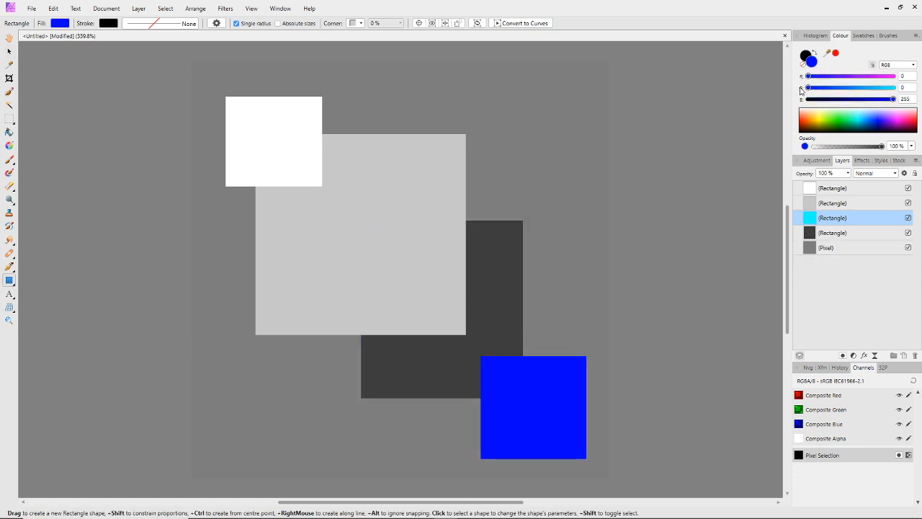
{"action": "left_click", "coordinate": [805, 100]}
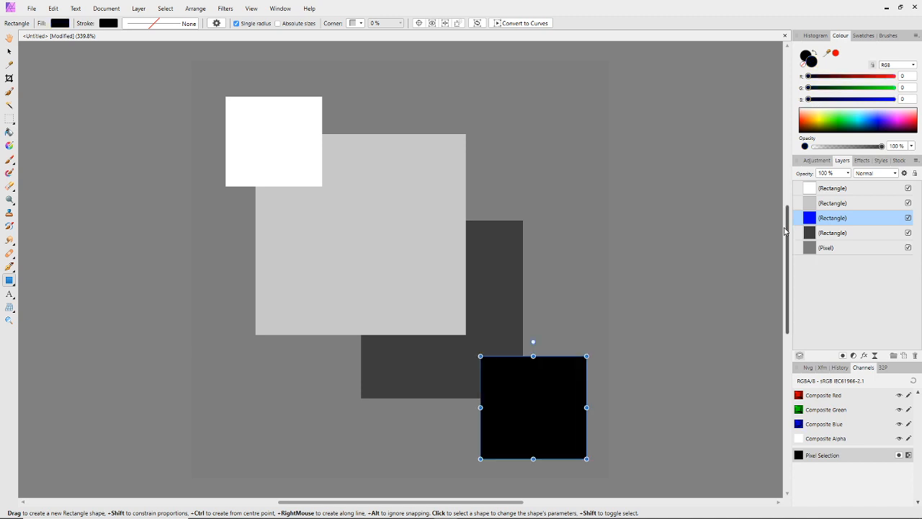
{"action": "left_click_drag", "start_coordinate": [808, 220], "coordinate": [804, 245]}
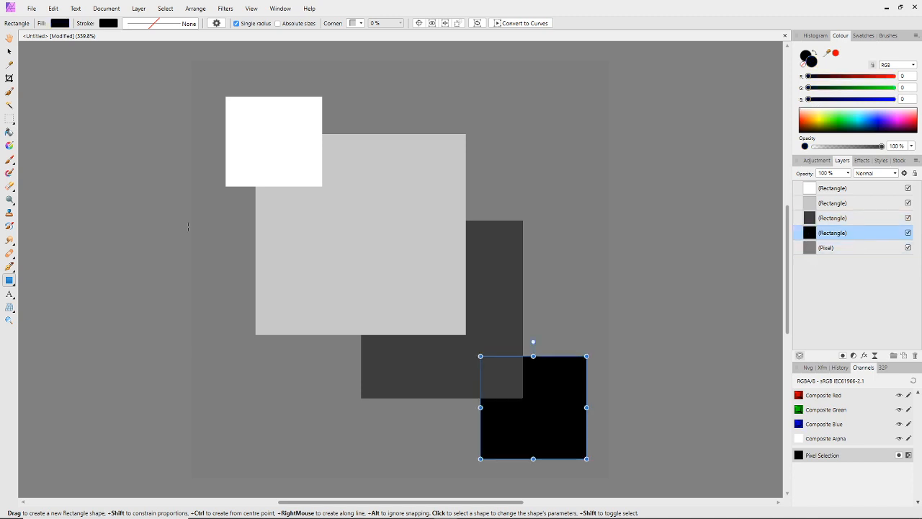
{"action": "left_click", "coordinate": [9, 51]}
{"action": "left_click", "coordinate": [118, 171]}
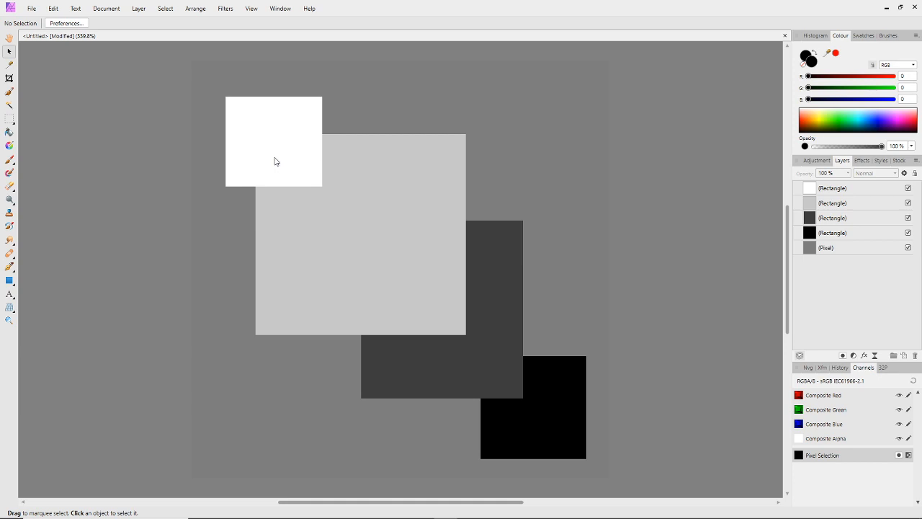
Compare the mid grey background, the white rectangle and the black rectangle by selecting each one in turn
{"action": "left_click", "coordinate": [575, 96]}
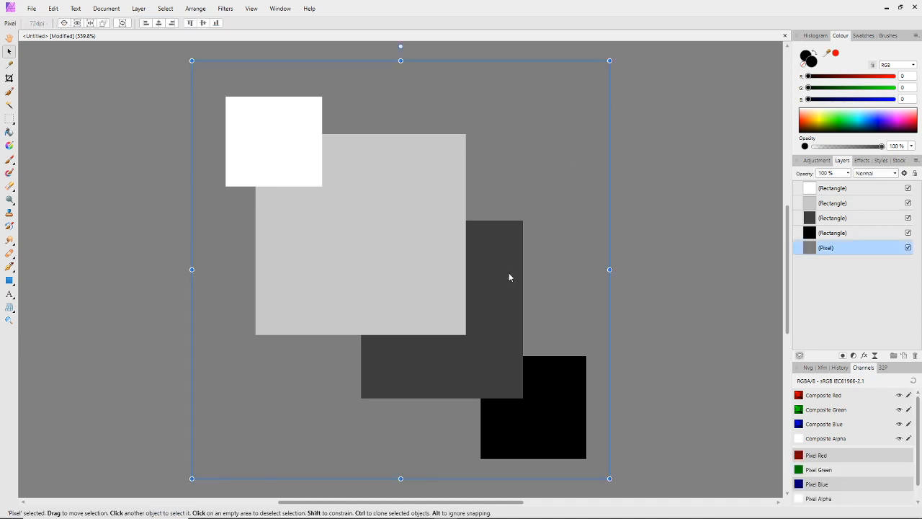
{"action": "left_click", "coordinate": [252, 121]}
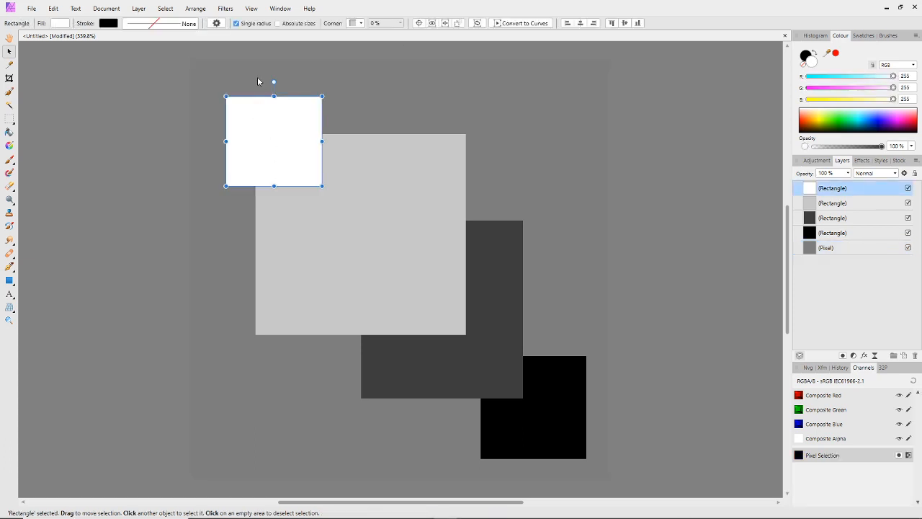
{"action": "left_click", "coordinate": [258, 82]}
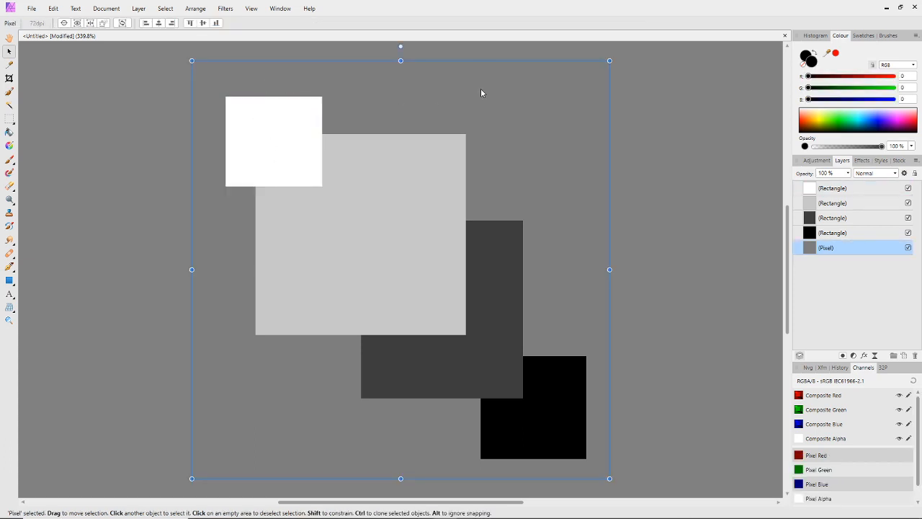
{"action": "left_click", "coordinate": [541, 396]}
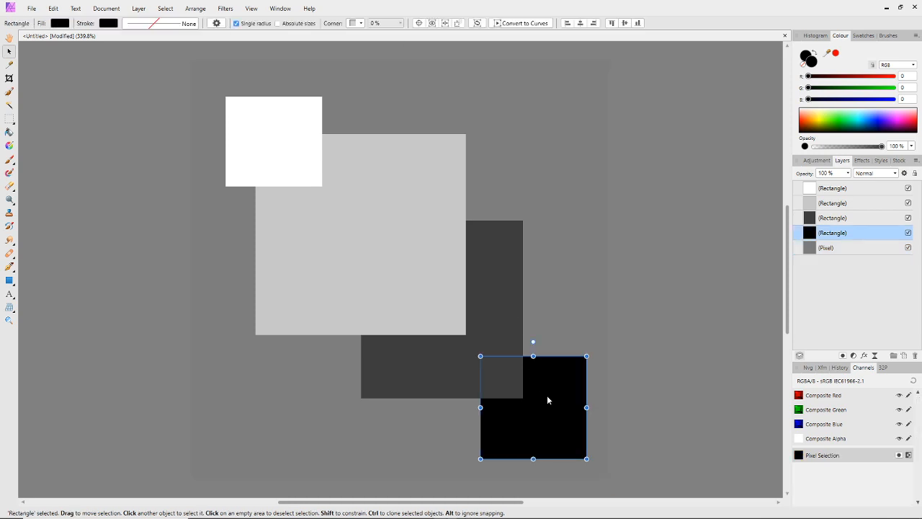
Save the greyscale document as an Affinity Photo file named "normal test" in the IMVU > furniture > Blender 2.8+ folder
{"action": "left_click", "coordinate": [32, 9]}
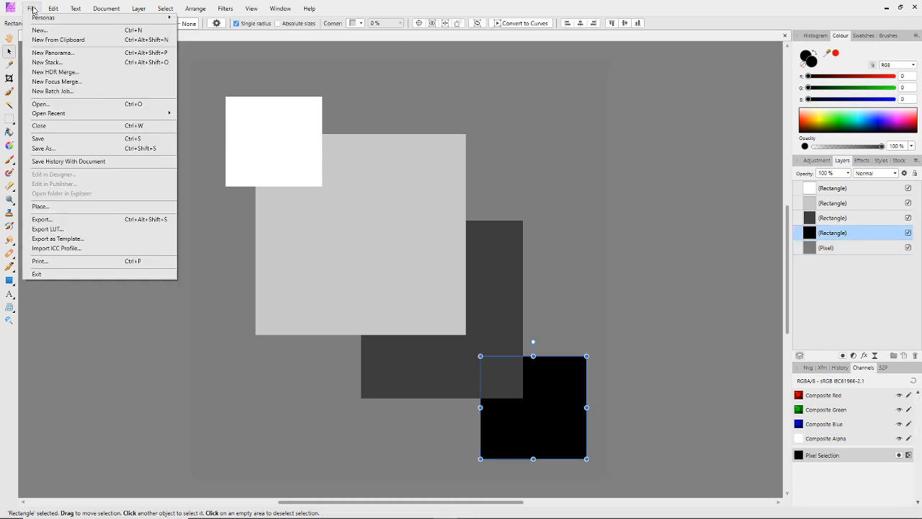
{"action": "left_click", "coordinate": [55, 148]}
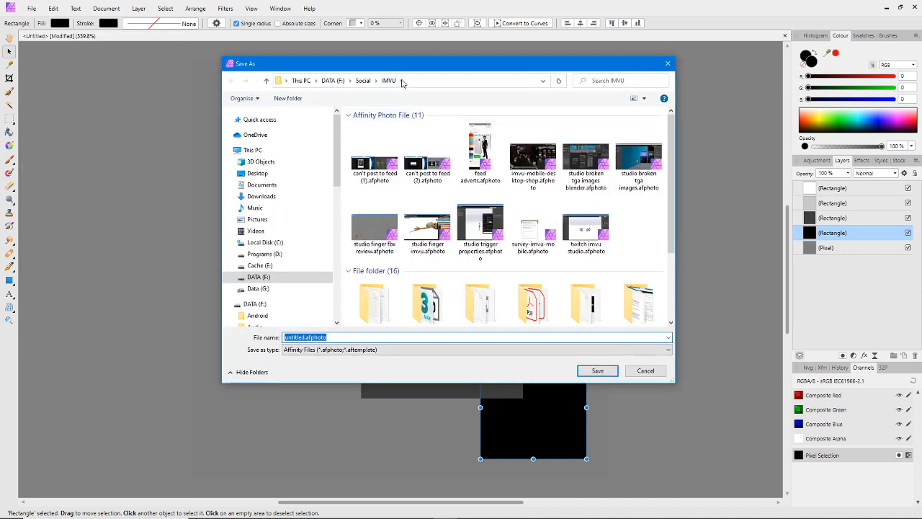
{"action": "left_click", "coordinate": [402, 81]}
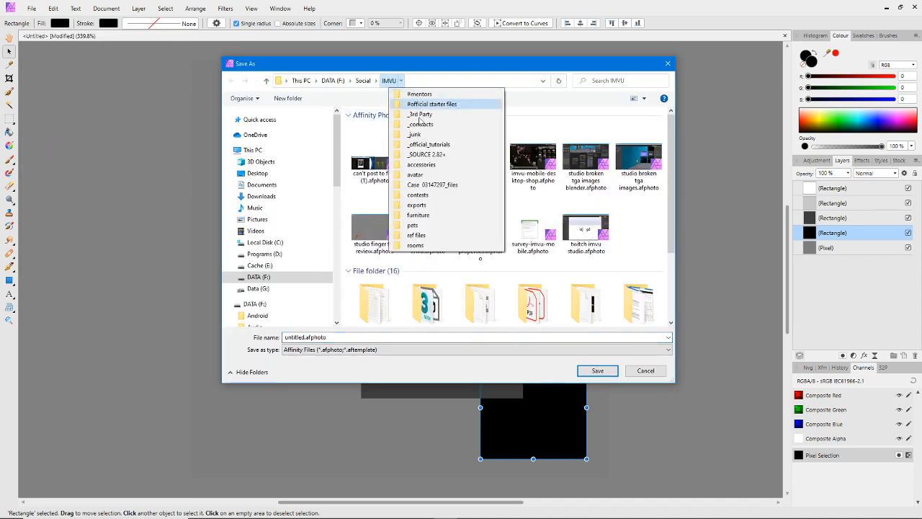
{"action": "left_click", "coordinate": [420, 216]}
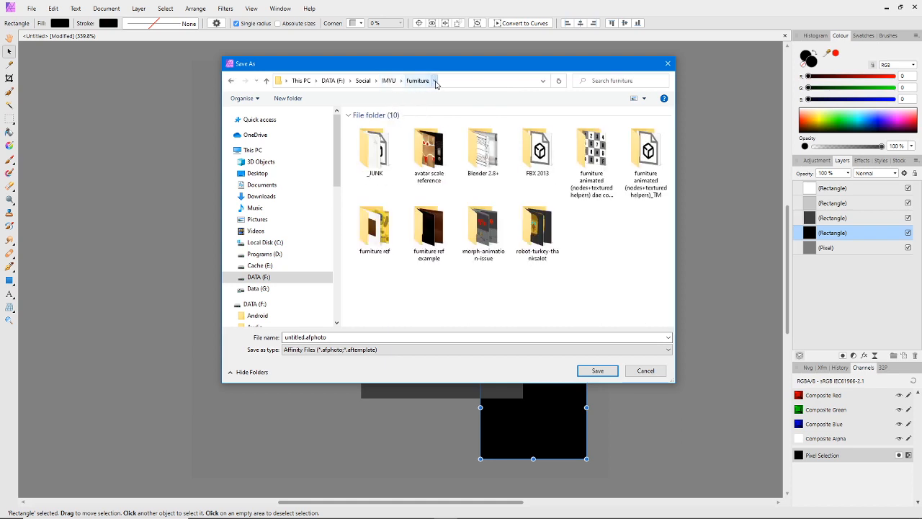
{"action": "left_click", "coordinate": [433, 81]}
{"action": "left_click", "coordinate": [443, 111]}
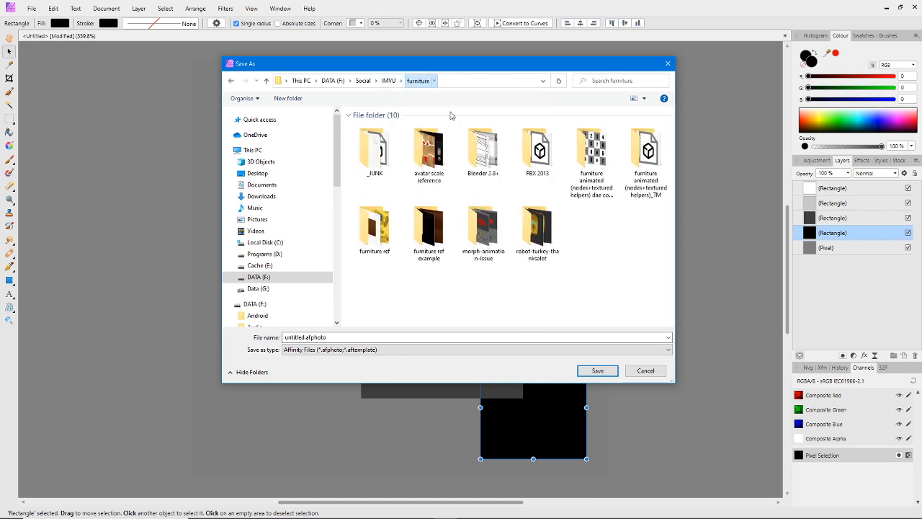
{"action": "double_click", "coordinate": [338, 337]}
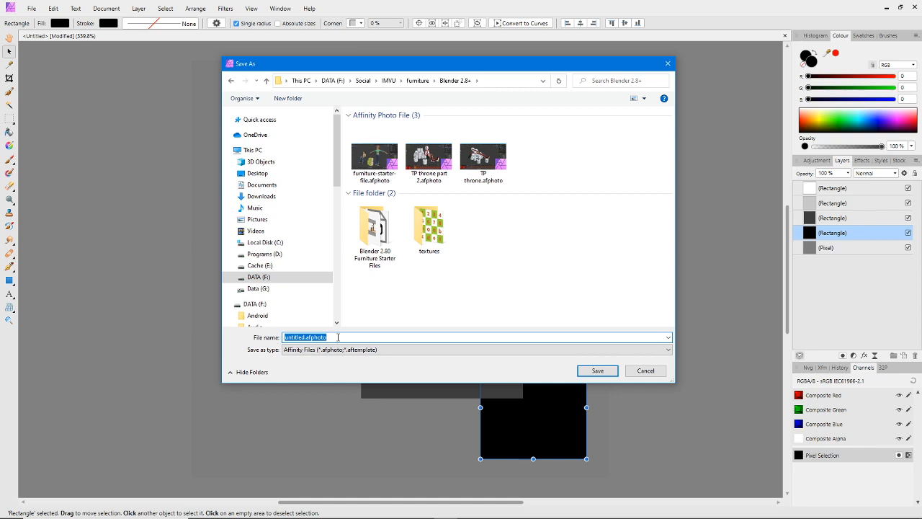
{"action": "type", "text": "normal"}
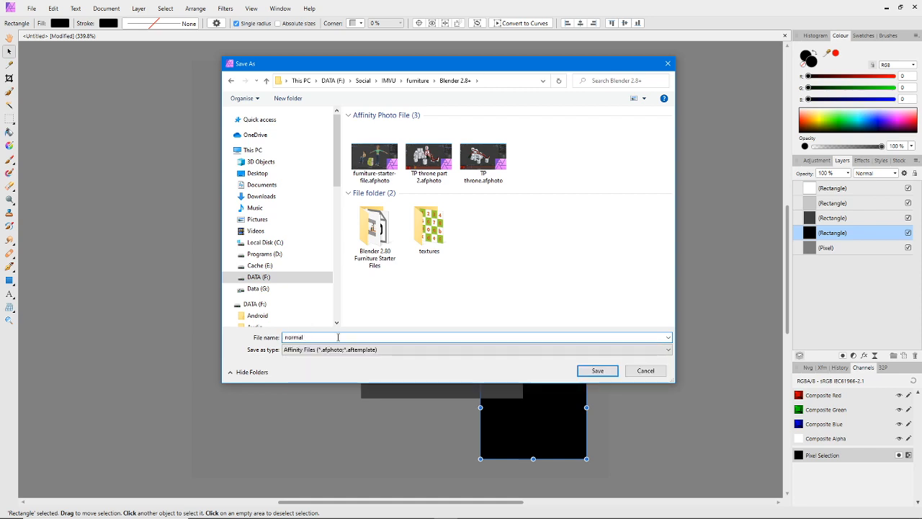
{"action": "type", "text": " test"}
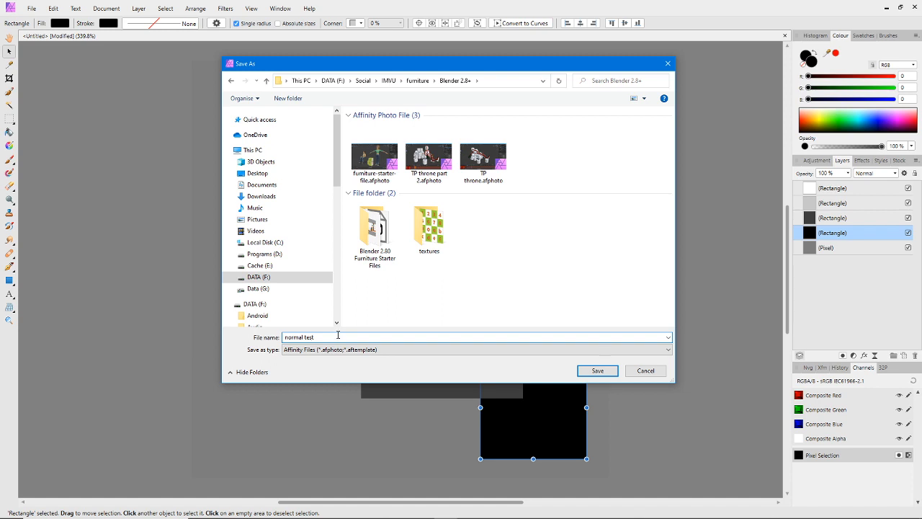
{"action": "left_click", "coordinate": [593, 370]}
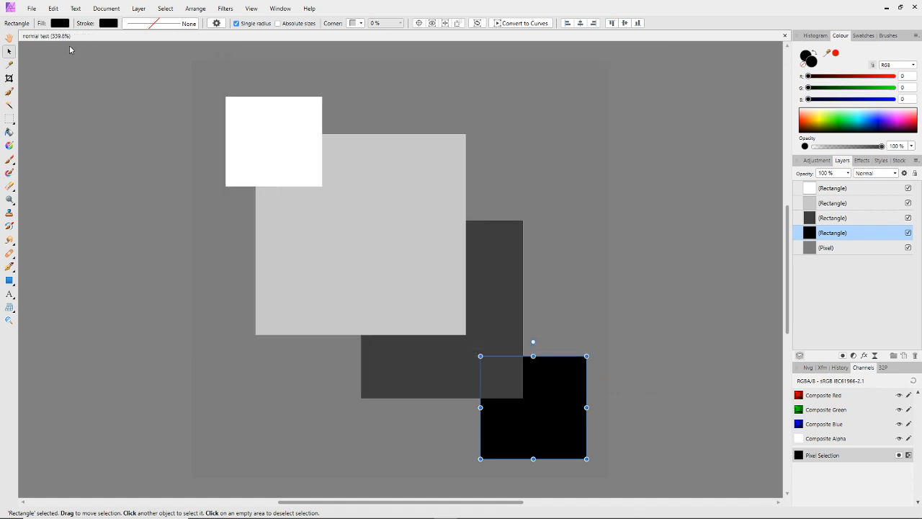
Export the whole document as a 256 x 256 px TGA named normal test.tga into the IMVU > furniture > Blender 2.8+ folder
{"action": "left_click", "coordinate": [32, 8]}
{"action": "left_click", "coordinate": [43, 220]}
{"action": "left_click", "coordinate": [588, 182]}
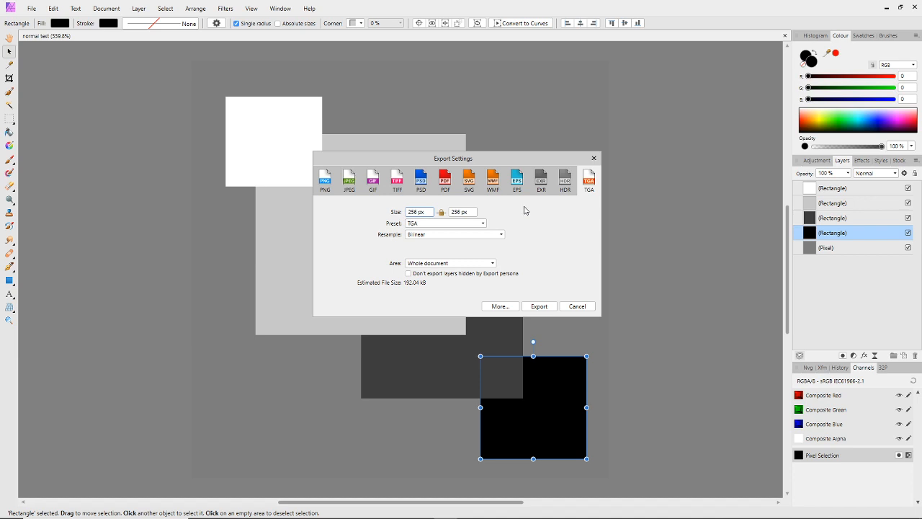
{"action": "left_click", "coordinate": [541, 306]}
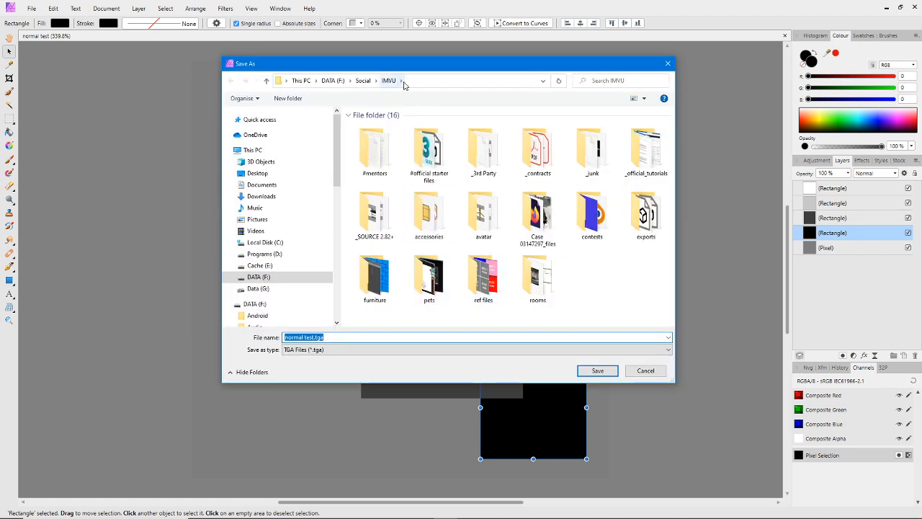
{"action": "left_click", "coordinate": [401, 80]}
{"action": "left_click", "coordinate": [426, 215]}
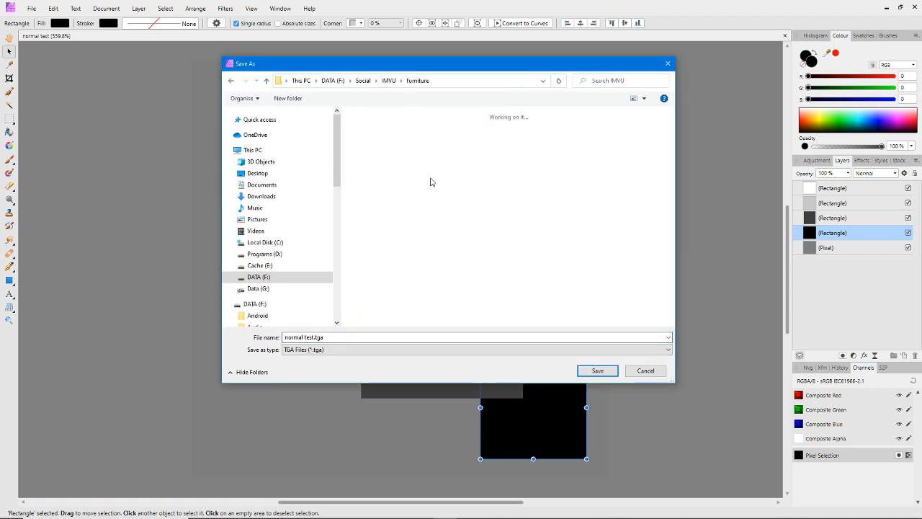
{"action": "left_click", "coordinate": [435, 80]}
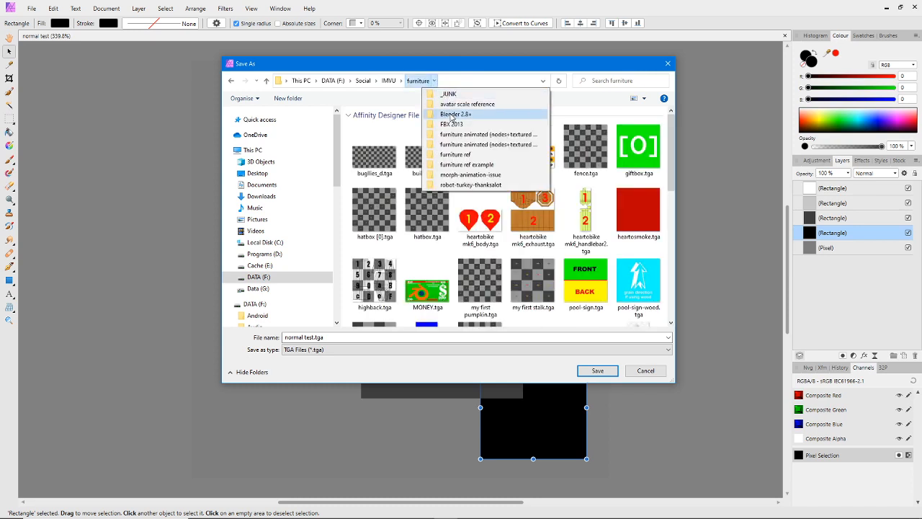
{"action": "left_click", "coordinate": [454, 114]}
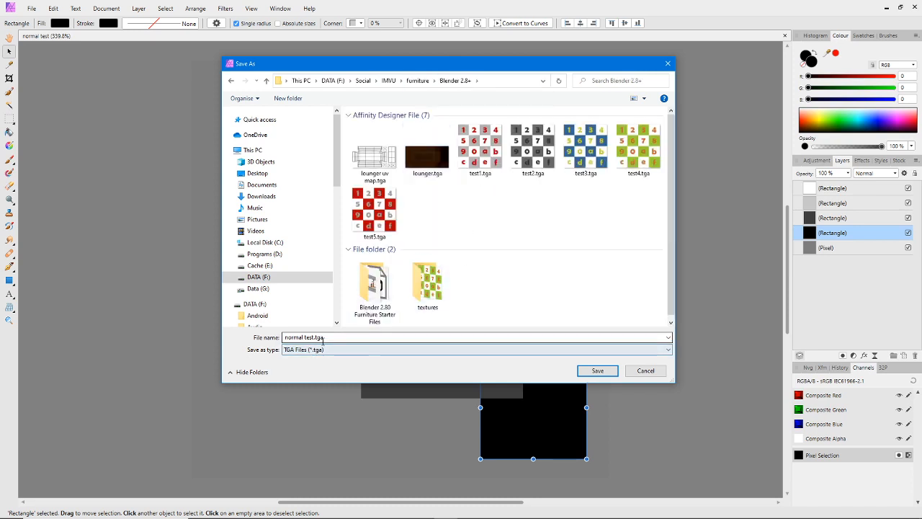
{"action": "left_click", "coordinate": [597, 371]}
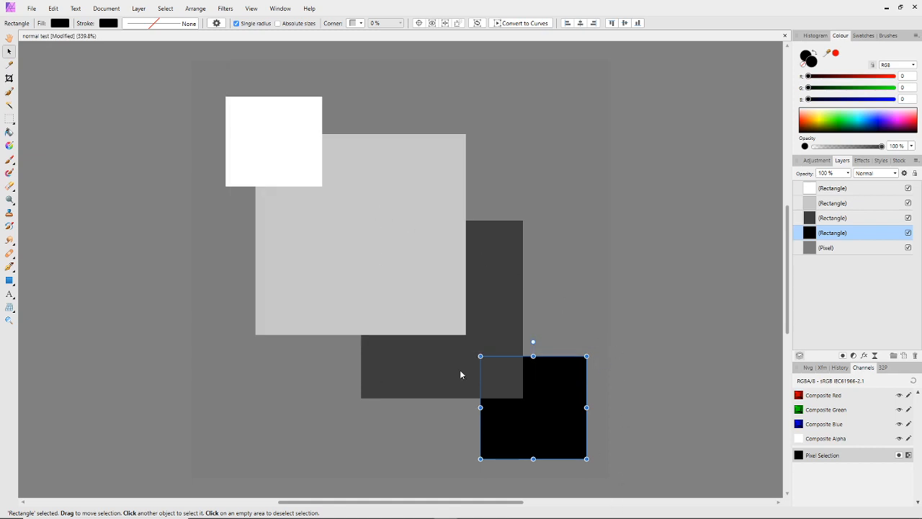
Switch to njob and load normal test.tga from the IMVU > furniture > Blender 2.8+ folder
{"action": "mouse_move", "coordinate": [639, 515]}
{"action": "left_click", "coordinate": [700, 510]}
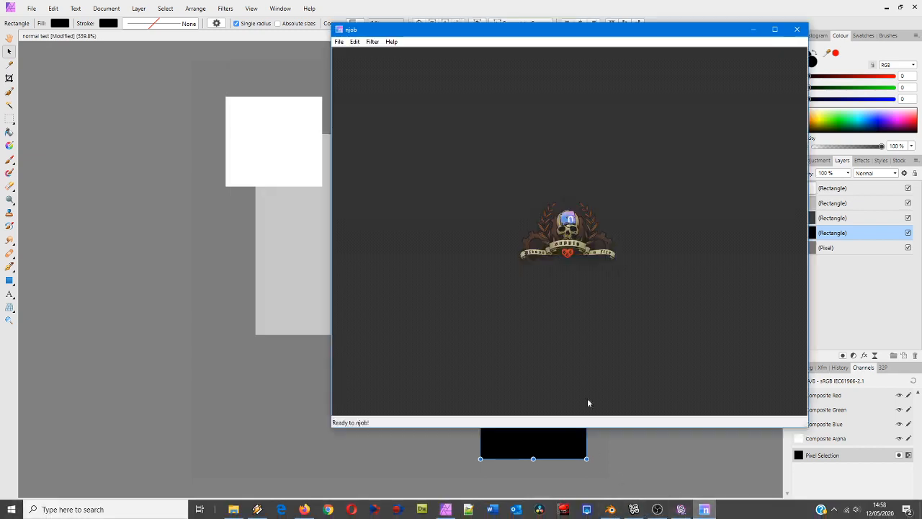
{"action": "left_click_drag", "start_coordinate": [428, 31], "coordinate": [282, 58]}
{"action": "left_click", "coordinate": [189, 68]}
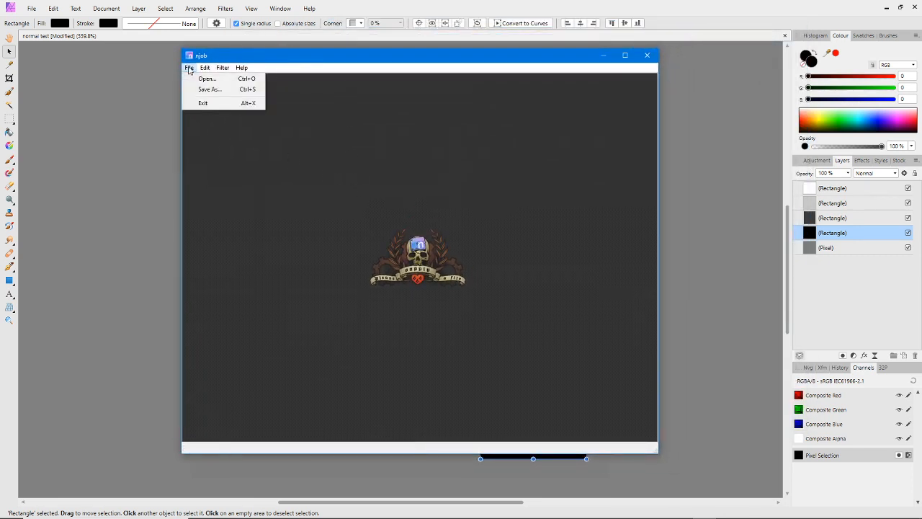
{"action": "left_click", "coordinate": [202, 79]}
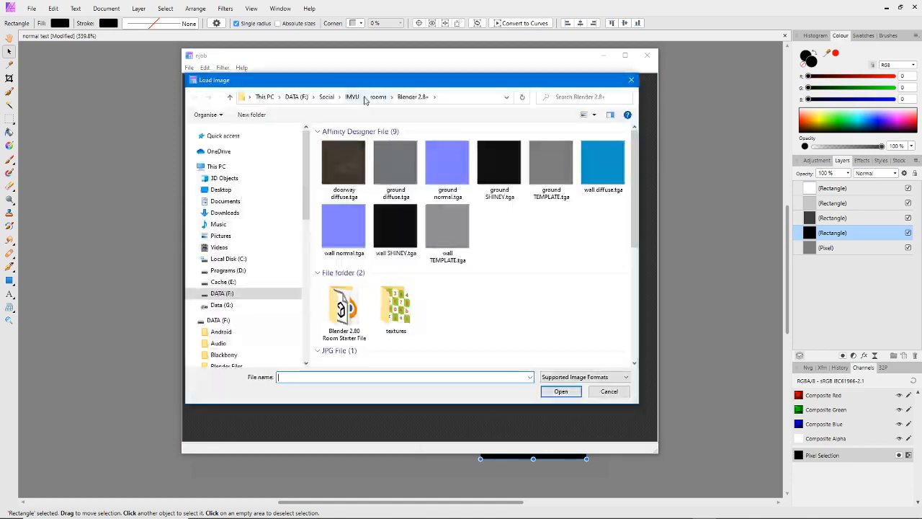
{"action": "left_click", "coordinate": [365, 97]}
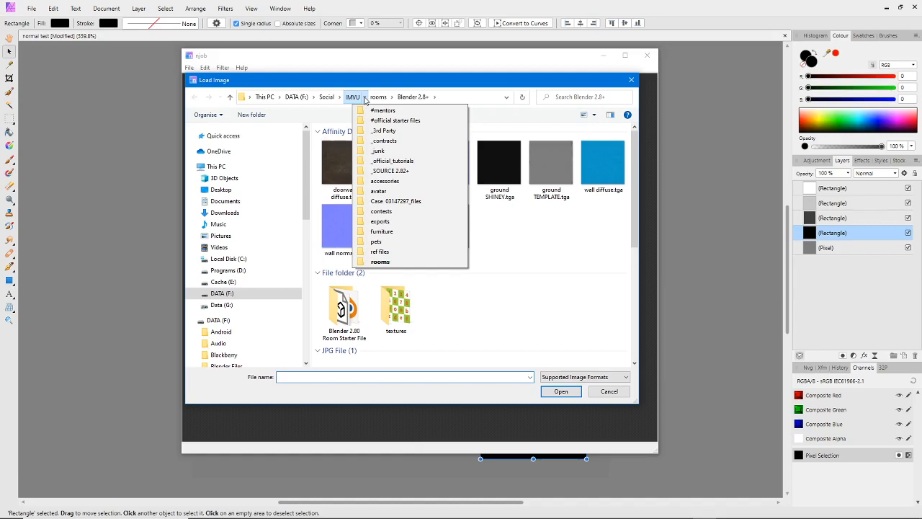
{"action": "left_click", "coordinate": [384, 231]}
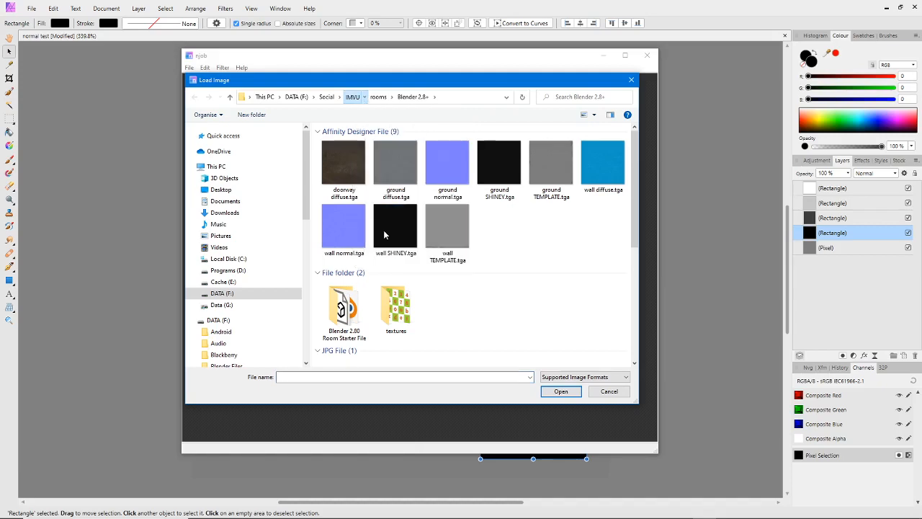
{"action": "left_click", "coordinate": [396, 96]}
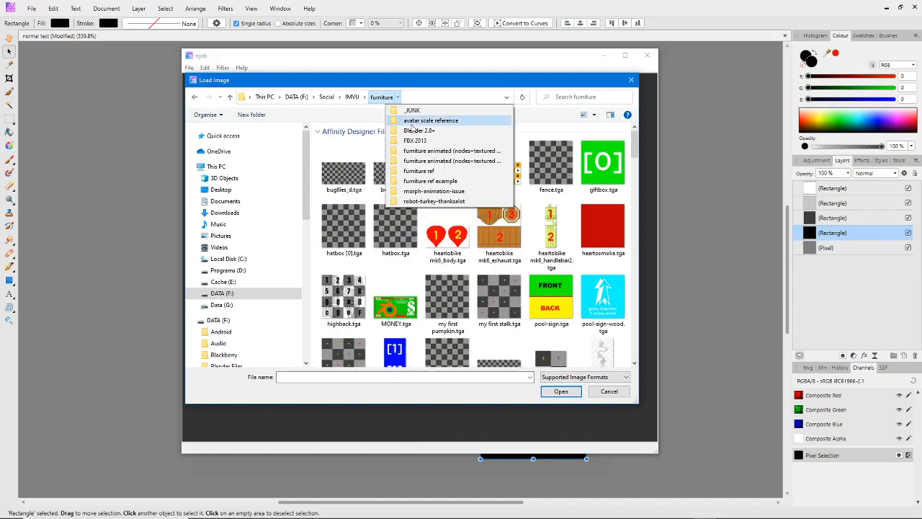
{"action": "left_click", "coordinate": [414, 130]}
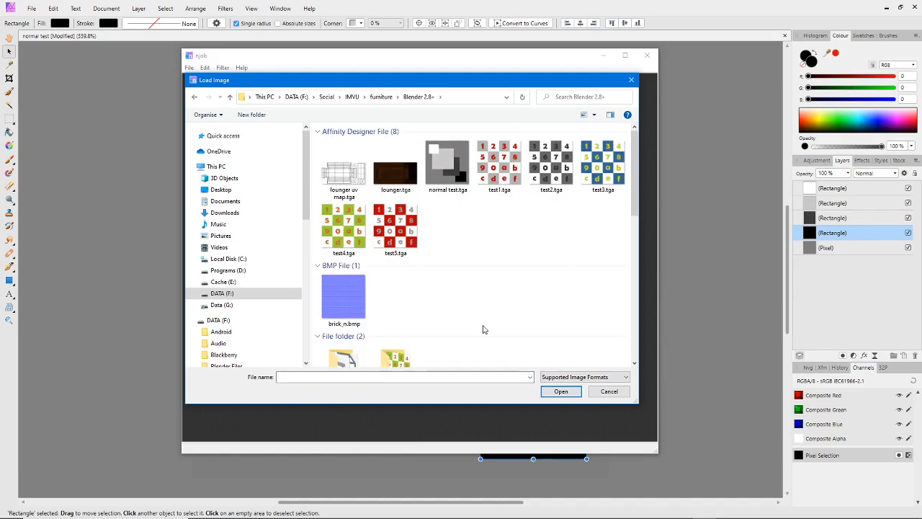
{"action": "left_click", "coordinate": [445, 168]}
{"action": "left_click", "coordinate": [560, 391]}
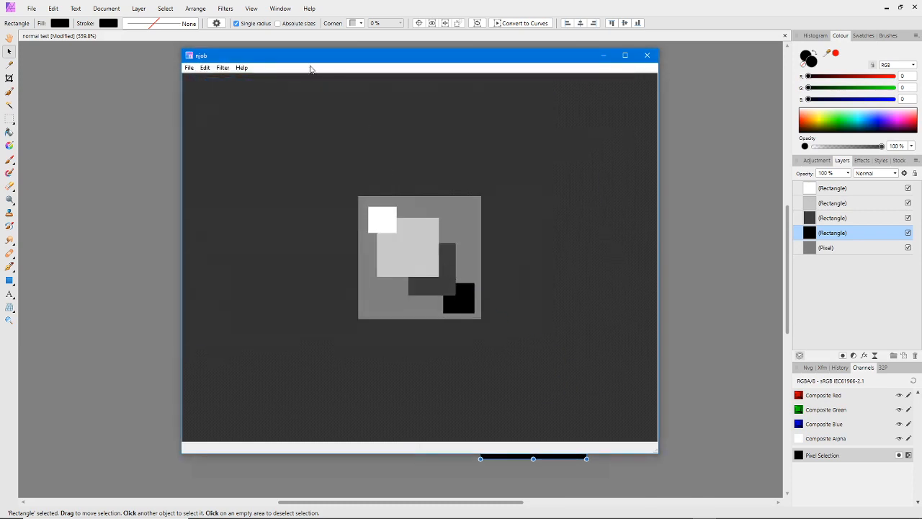
Convert the height map to a normal map, trying Double Layer estimation before applying Traditional
{"action": "left_click_drag", "start_coordinate": [311, 56], "coordinate": [285, 54]}
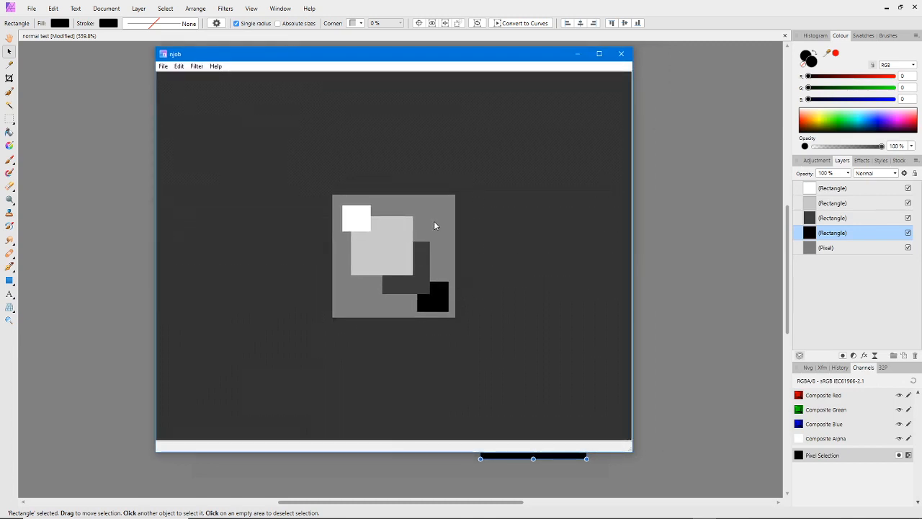
{"action": "left_click", "coordinate": [197, 67]}
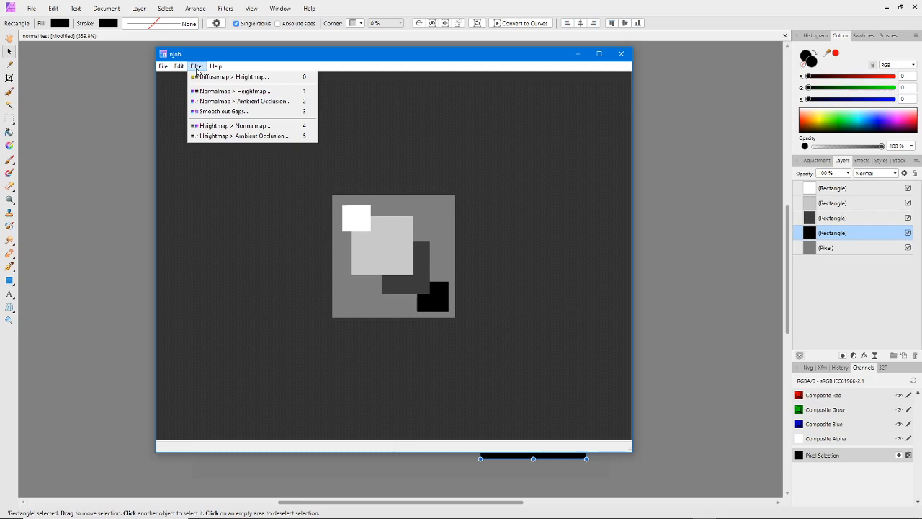
{"action": "left_click", "coordinate": [214, 126]}
{"action": "left_click_drag", "start_coordinate": [469, 227], "coordinate": [406, 338]}
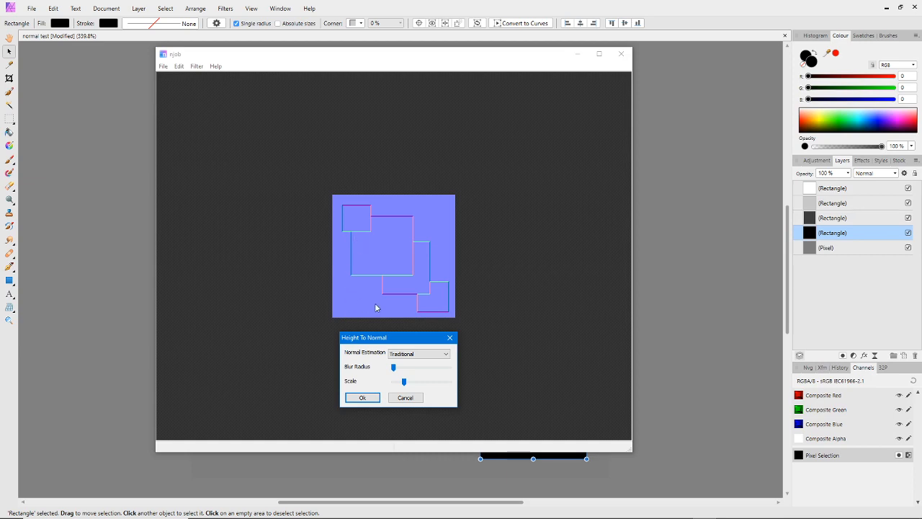
{"action": "left_click", "coordinate": [410, 356]}
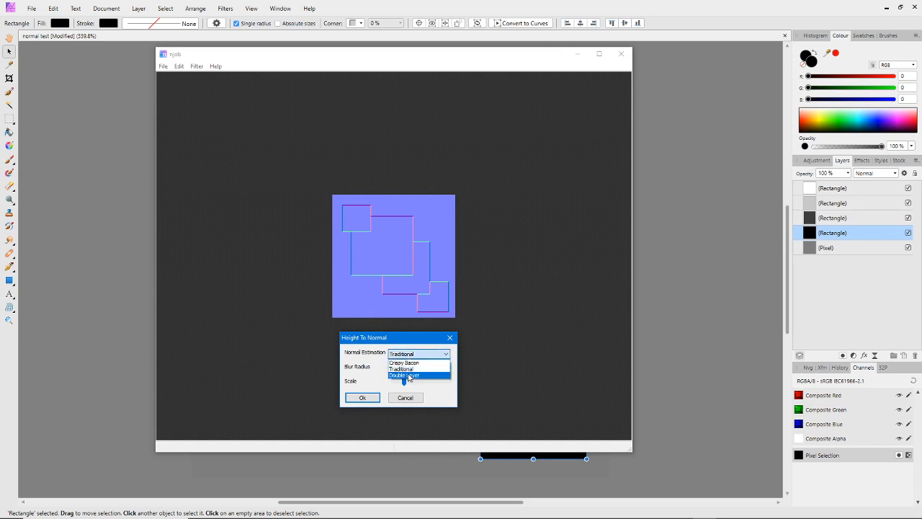
{"action": "left_click", "coordinate": [410, 376]}
{"action": "left_click", "coordinate": [409, 355]}
{"action": "left_click", "coordinate": [404, 366]}
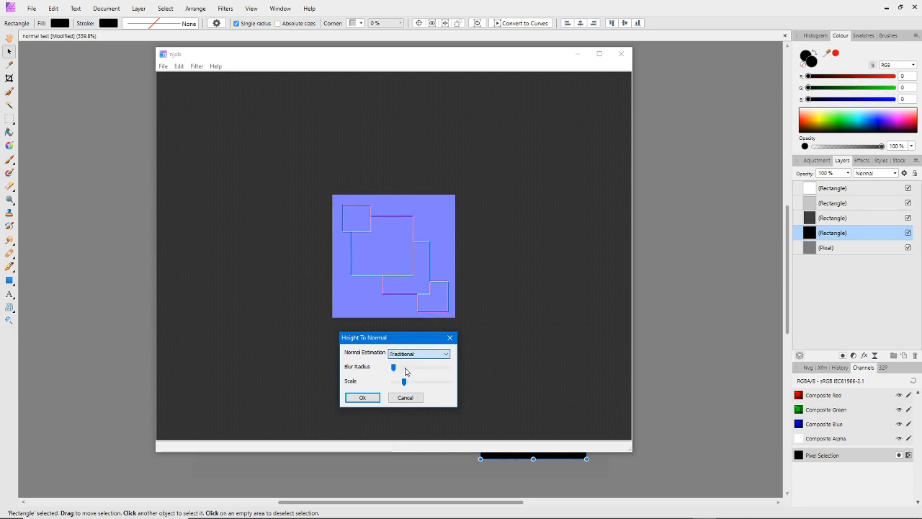
{"action": "left_click", "coordinate": [362, 398]}
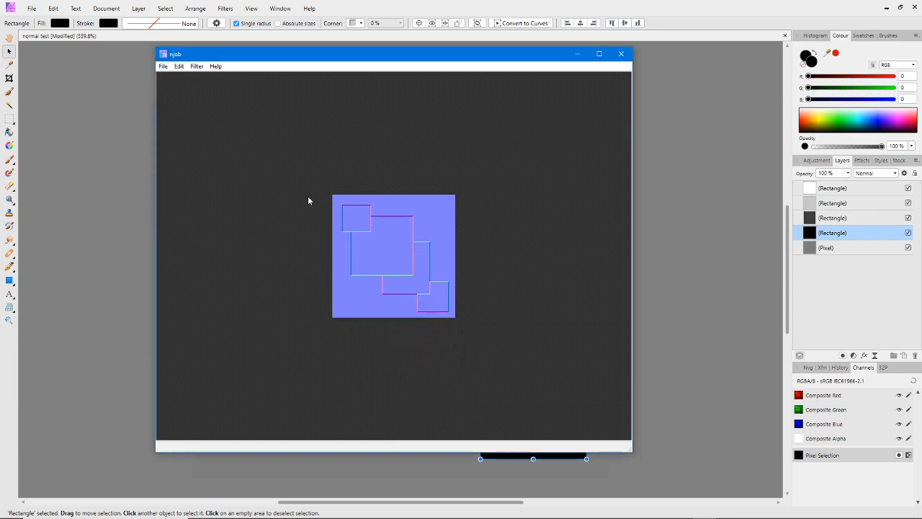
Save the normal map as a PNG file named "normal test" in the Blender 2.8+ folder
{"action": "left_click", "coordinate": [163, 66]}
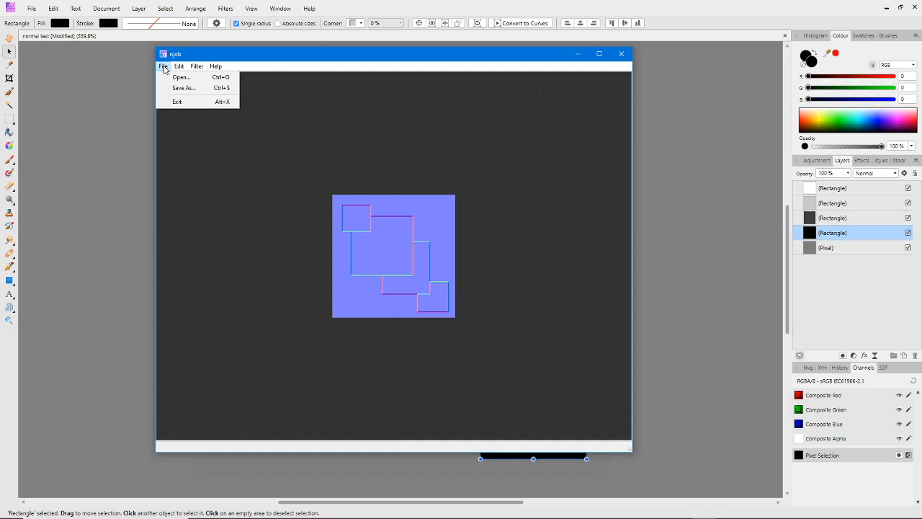
{"action": "left_click", "coordinate": [181, 87]}
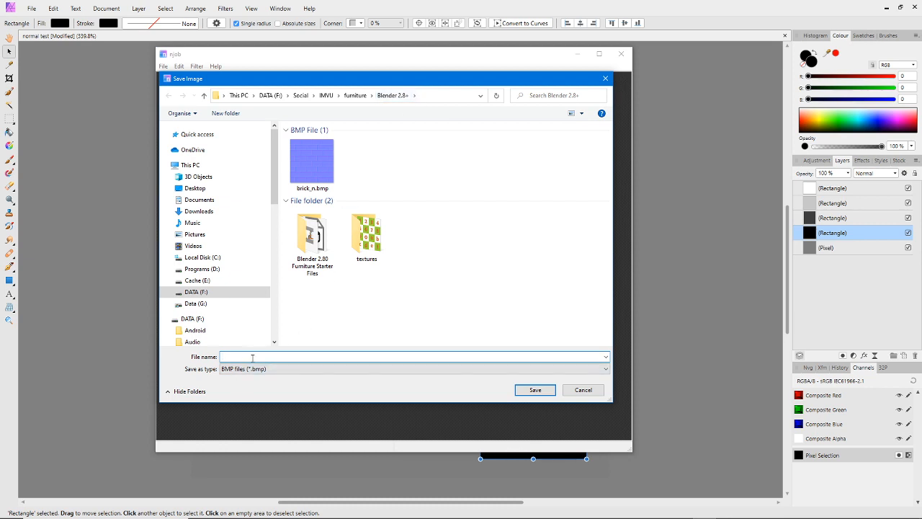
{"action": "left_click", "coordinate": [245, 370]}
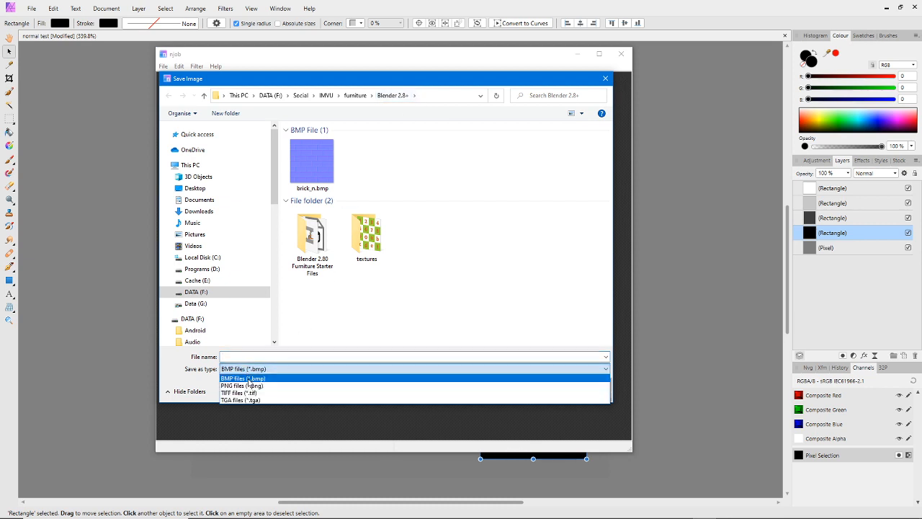
{"action": "left_click", "coordinate": [245, 386]}
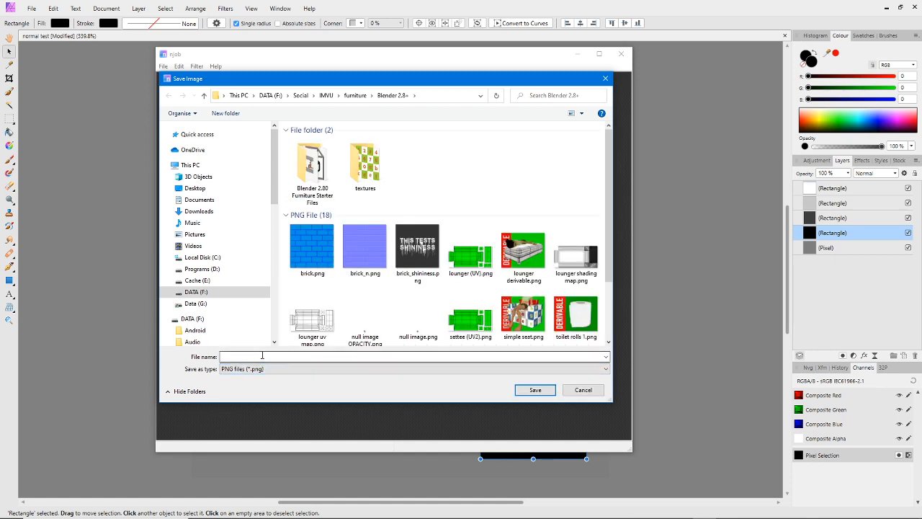
{"action": "left_click", "coordinate": [262, 356]}
{"action": "type", "text": "normal test"}
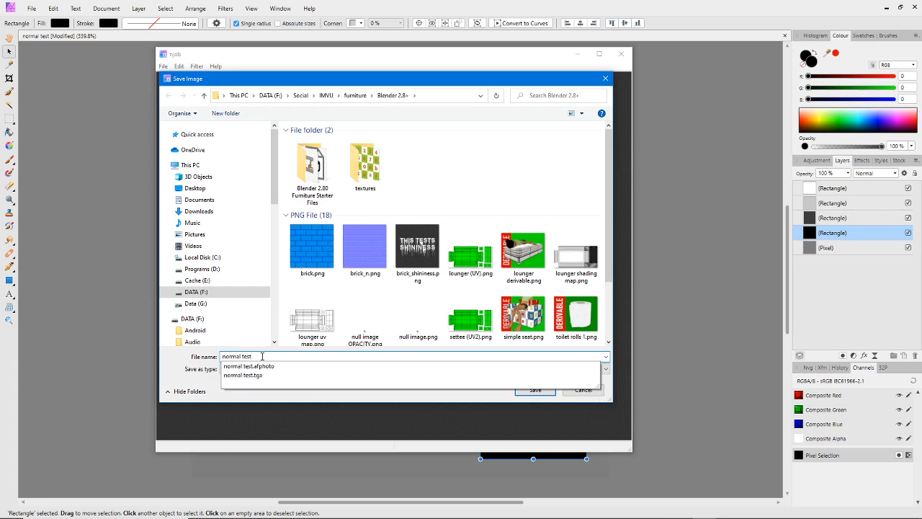
{"action": "left_click", "coordinate": [272, 395]}
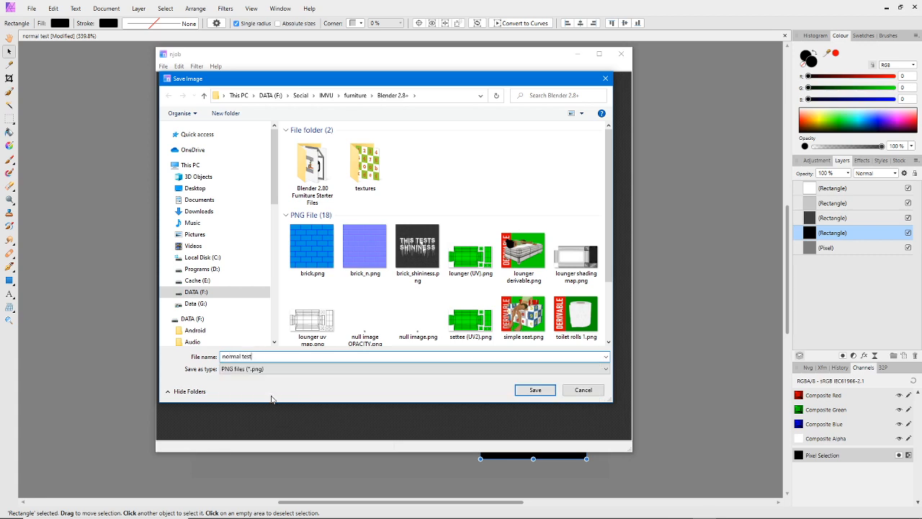
{"action": "left_click", "coordinate": [534, 390]}
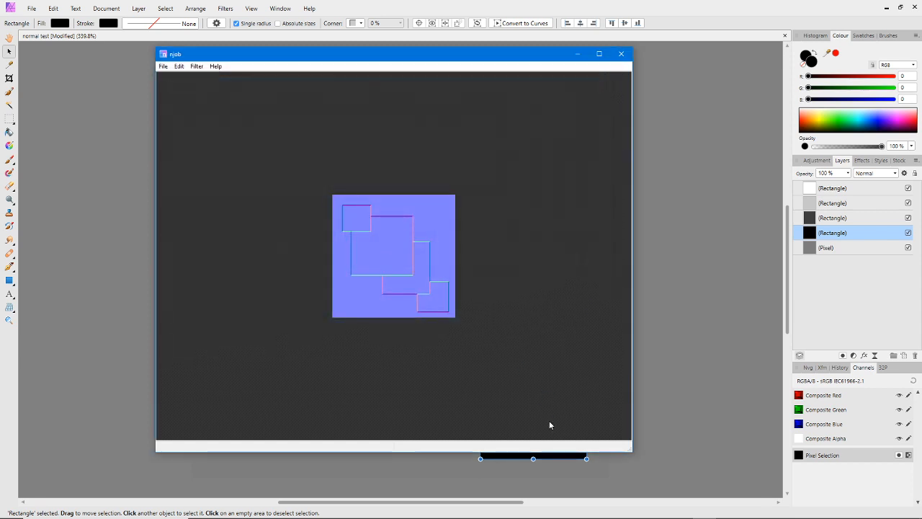
Switch to IMVU Studio, assign normal test.png from IMVU > furniture > Blender 2.8+ as the Normal texture of block_[0], and preview the product
{"action": "mouse_move", "coordinate": [578, 513]}
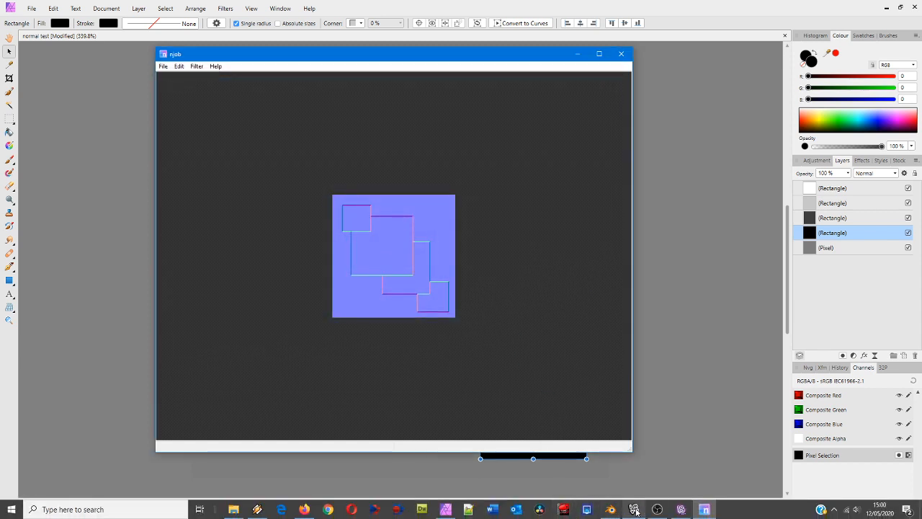
{"action": "left_click", "coordinate": [681, 509]}
{"action": "mouse_move", "coordinate": [441, 299]}
{"action": "left_mouse_down"}
{"action": "mouse_move", "coordinate": [438, 316]}
{"action": "mouse_move", "coordinate": [442, 310]}
{"action": "left_mouse_up"}
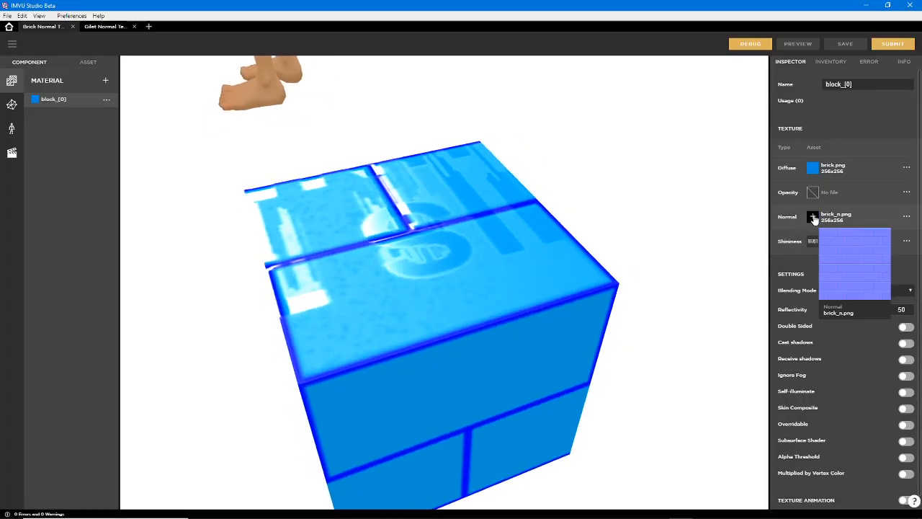
{"action": "left_click", "coordinate": [813, 216]}
{"action": "left_click", "coordinate": [706, 275]}
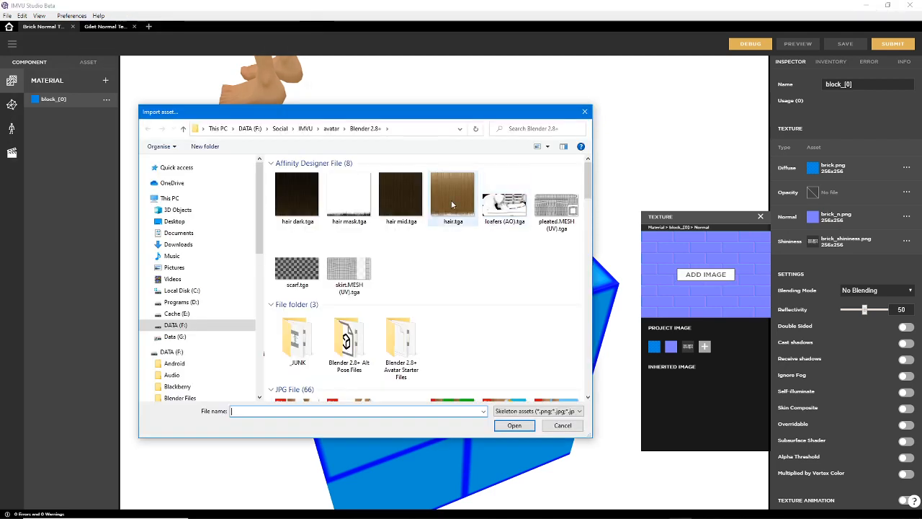
{"action": "left_click", "coordinate": [317, 129]}
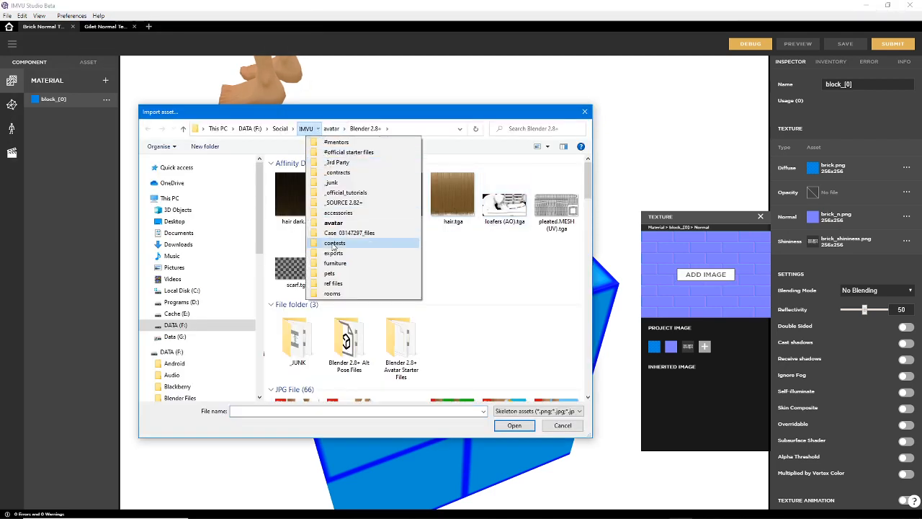
{"action": "left_click", "coordinate": [336, 267]}
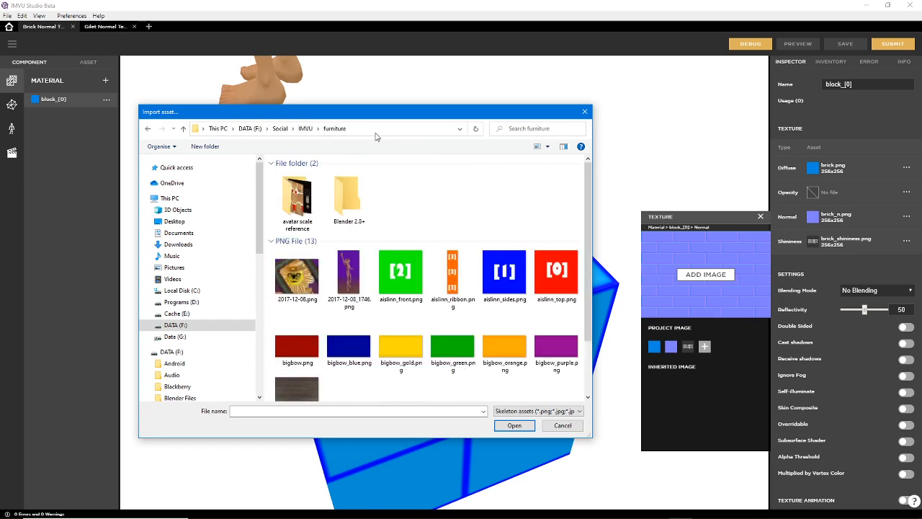
{"action": "left_click", "coordinate": [351, 128]}
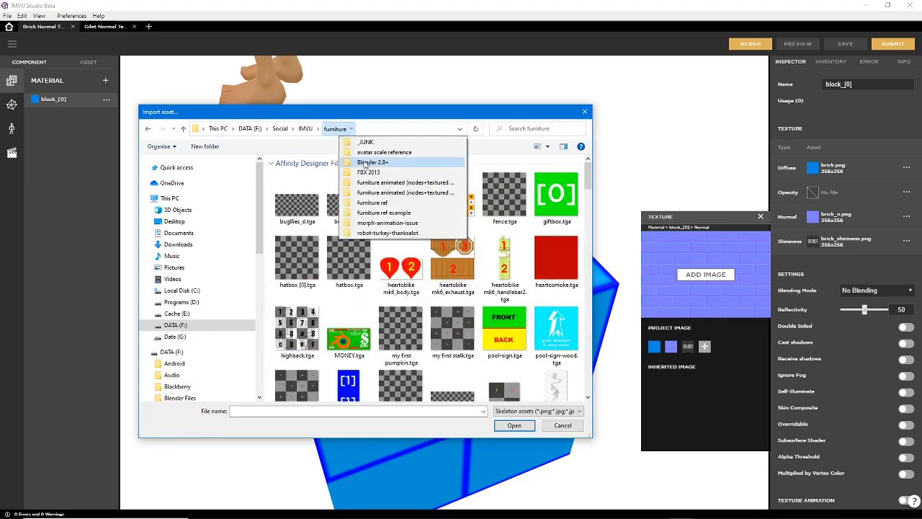
{"action": "left_click", "coordinate": [365, 162]}
{"action": "scroll", "coordinate": [395, 346], "scroll_direction": "down", "scroll_amount": 10}
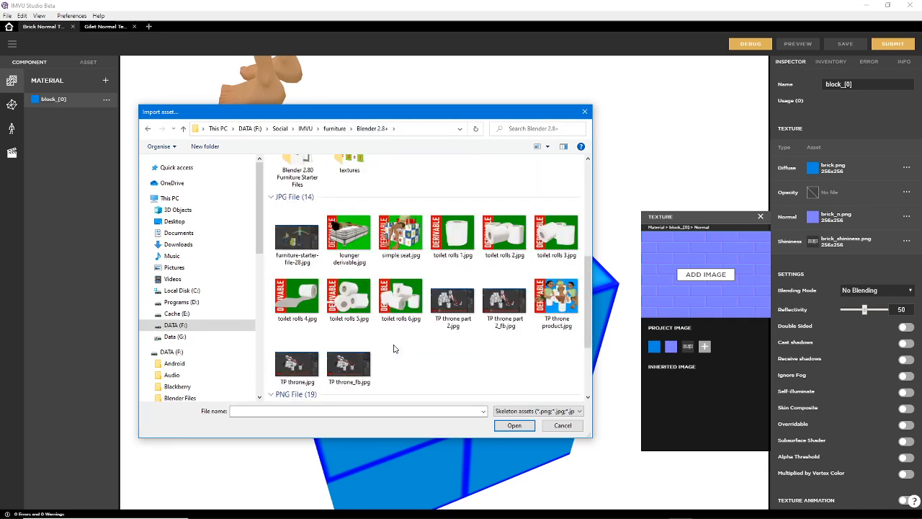
{"action": "left_click", "coordinate": [349, 242]}
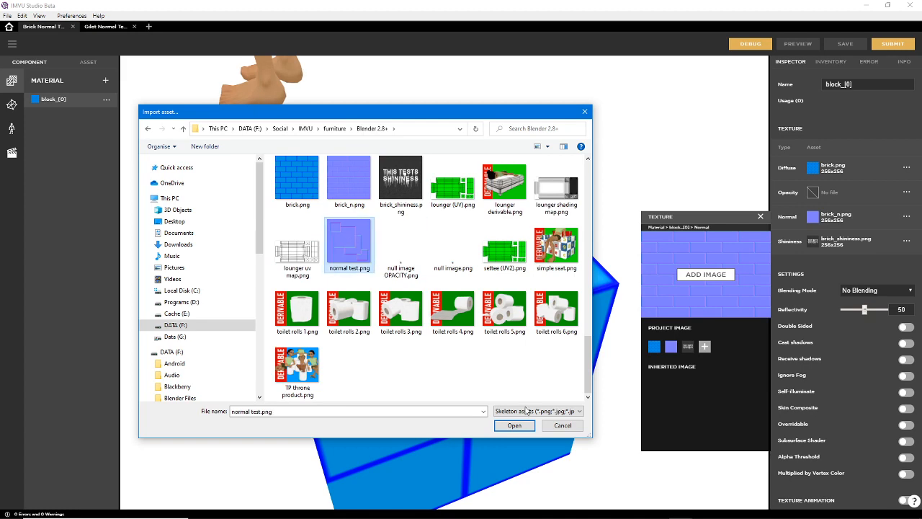
{"action": "left_click", "coordinate": [515, 425]}
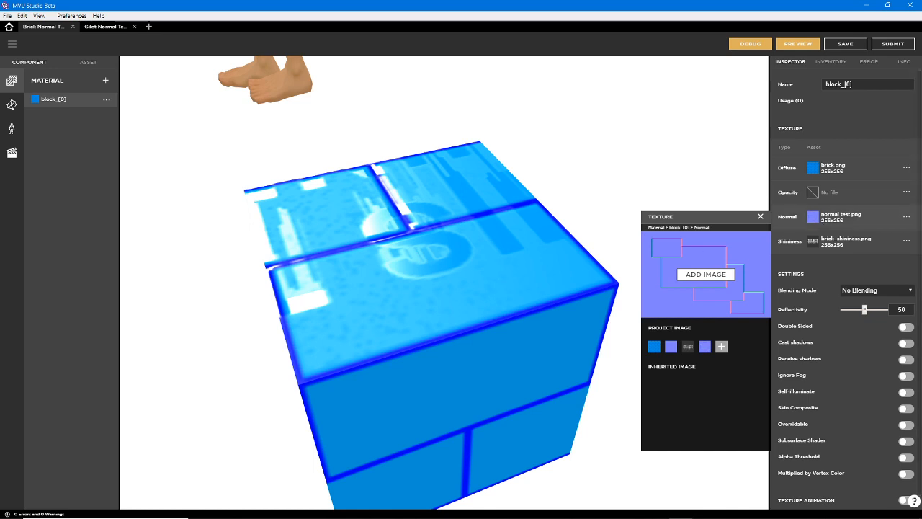
{"action": "left_click", "coordinate": [799, 44]}
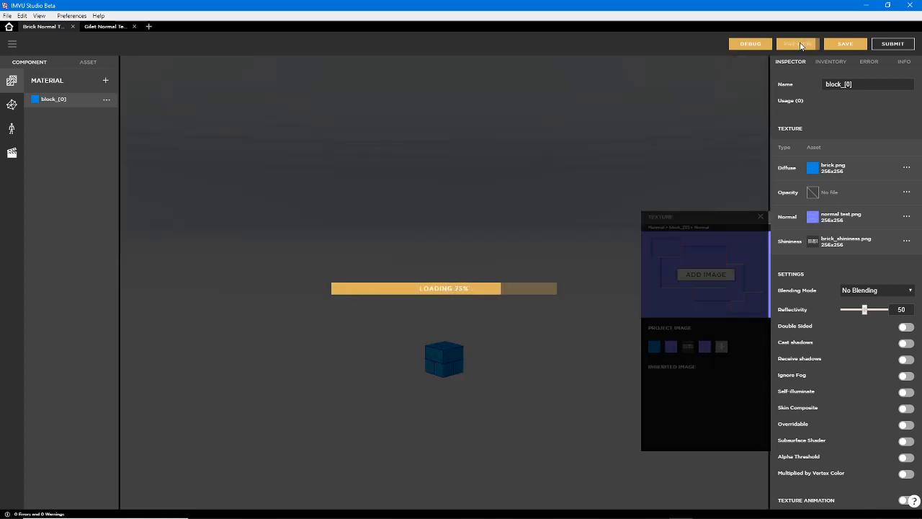
Examine the new normal map's effect on the block's top and side faces up close and from several angles
{"action": "scroll", "coordinate": [473, 380], "scroll_direction": "up", "scroll_amount": 6}
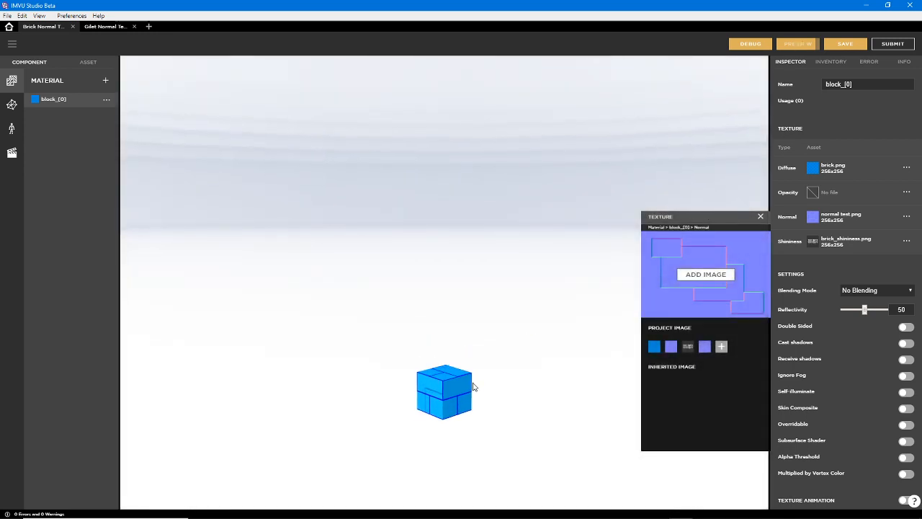
{"action": "left_click_drag", "start_coordinate": [463, 379], "coordinate": [460, 438]}
{"action": "right_click_drag", "start_coordinate": [460, 438], "coordinate": [450, 165]}
{"action": "scroll", "coordinate": [456, 303], "scroll_direction": "up", "scroll_amount": 3}
{"action": "left_click_drag", "start_coordinate": [442, 321], "coordinate": [442, 263]}
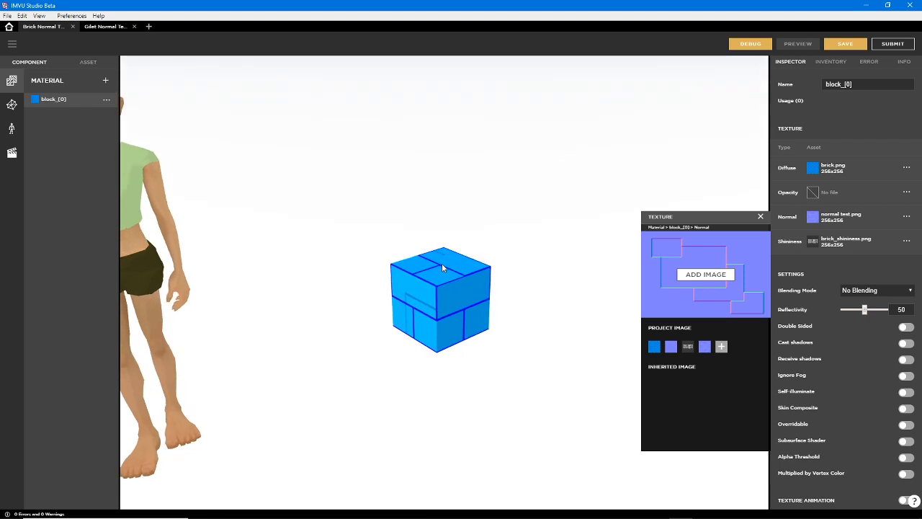
{"action": "scroll", "coordinate": [438, 329], "scroll_direction": "up", "scroll_amount": 6}
{"action": "left_click_drag", "start_coordinate": [475, 369], "coordinate": [537, 272]}
{"action": "left_click_drag", "start_coordinate": [302, 333], "coordinate": [418, 255]}
{"action": "key", "text": "ctrl+2"}
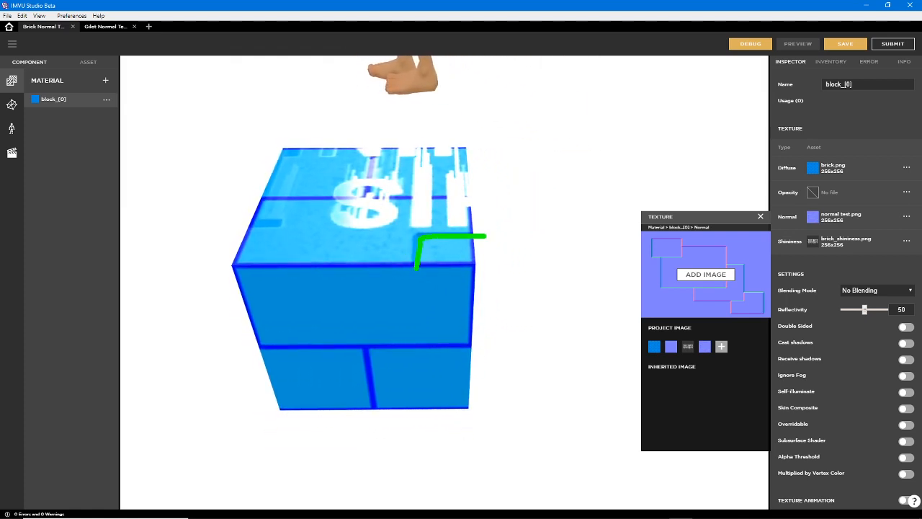
{"action": "key", "text": "Escape"}
{"action": "mouse_move", "coordinate": [473, 329]}
{"action": "left_mouse_down"}
{"action": "mouse_move", "coordinate": [387, 305]}
{"action": "mouse_move", "coordinate": [442, 406]}
{"action": "mouse_move", "coordinate": [477, 337]}
{"action": "mouse_move", "coordinate": [418, 348]}
{"action": "mouse_move", "coordinate": [430, 350]}
{"action": "mouse_move", "coordinate": [415, 282]}
{"action": "mouse_move", "coordinate": [441, 346]}
{"action": "mouse_move", "coordinate": [423, 160]}
{"action": "mouse_move", "coordinate": [490, 319]}
{"action": "mouse_move", "coordinate": [479, 323]}
{"action": "mouse_move", "coordinate": [556, 314]}
{"action": "mouse_move", "coordinate": [418, 329]}
{"action": "mouse_move", "coordinate": [505, 321]}
{"action": "mouse_move", "coordinate": [464, 274]}
{"action": "mouse_move", "coordinate": [457, 295]}
{"action": "mouse_move", "coordinate": [424, 287]}
{"action": "mouse_move", "coordinate": [478, 261]}
{"action": "mouse_move", "coordinate": [418, 261]}
{"action": "mouse_move", "coordinate": [529, 278]}
{"action": "mouse_move", "coordinate": [469, 274]}
{"action": "mouse_move", "coordinate": [444, 366]}
{"action": "mouse_move", "coordinate": [452, 272]}
{"action": "mouse_move", "coordinate": [407, 356]}
{"action": "mouse_move", "coordinate": [447, 272]}
{"action": "mouse_move", "coordinate": [435, 244]}
{"action": "mouse_move", "coordinate": [406, 238]}
{"action": "left_mouse_up"}
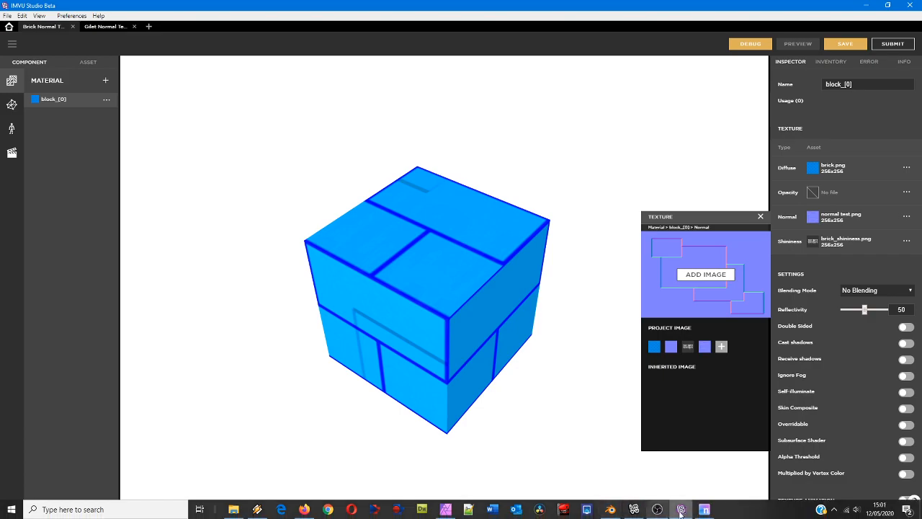
Return to njob, move its window aside to compare the normal map with the greyscale height image, and close njob
{"action": "left_click", "coordinate": [682, 509]}
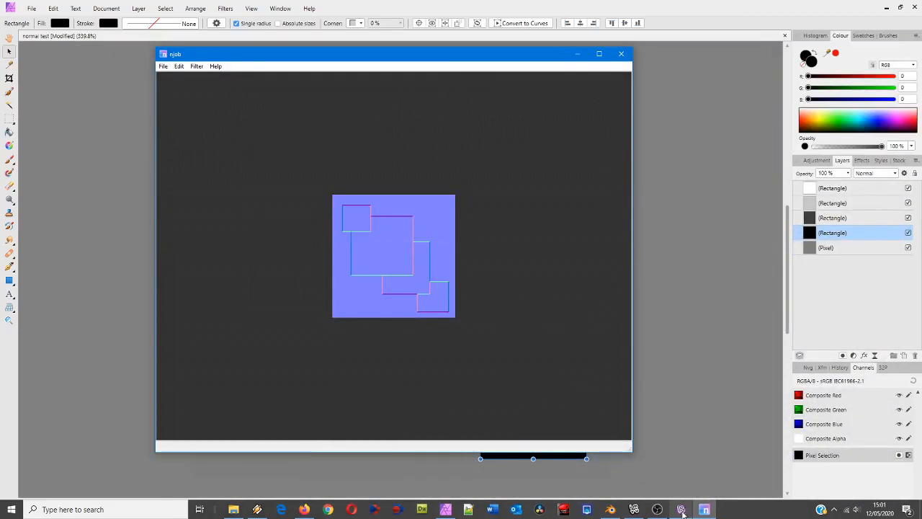
{"action": "left_click_drag", "start_coordinate": [363, 58], "coordinate": [540, 75]}
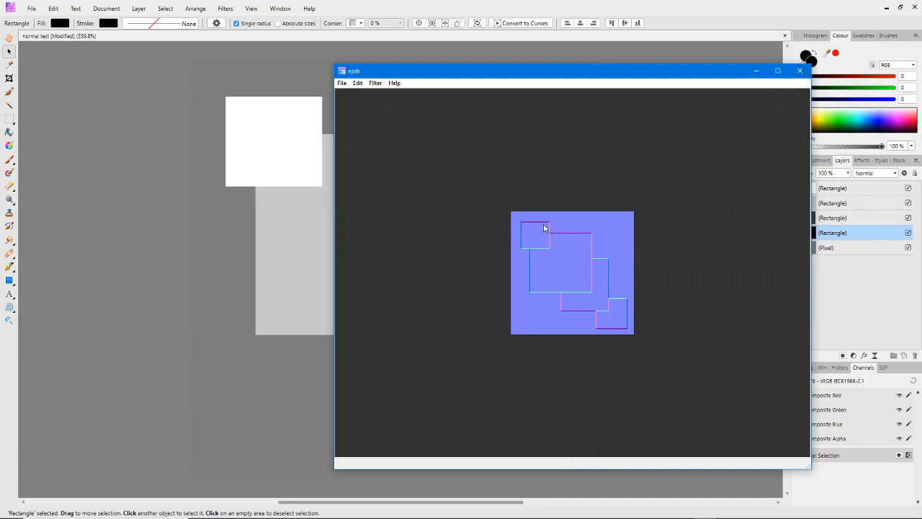
{"action": "left_click", "coordinate": [798, 71]}
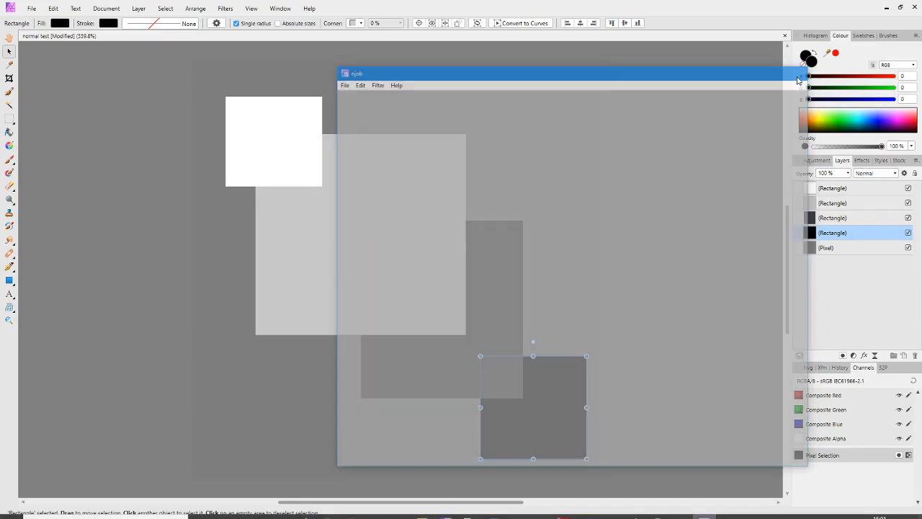
Add monochromatic Gaussian noise at 48% intensity to the grey background pixel layer, trying the Uniform distribution before returning to Gaussian
{"action": "left_click", "coordinate": [254, 92]}
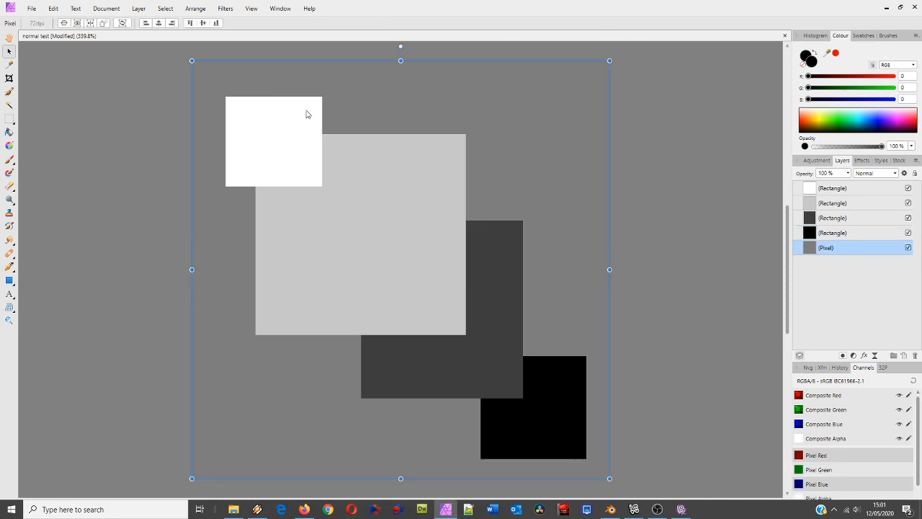
{"action": "left_click", "coordinate": [225, 9]}
{"action": "mouse_move", "coordinate": [251, 44]}
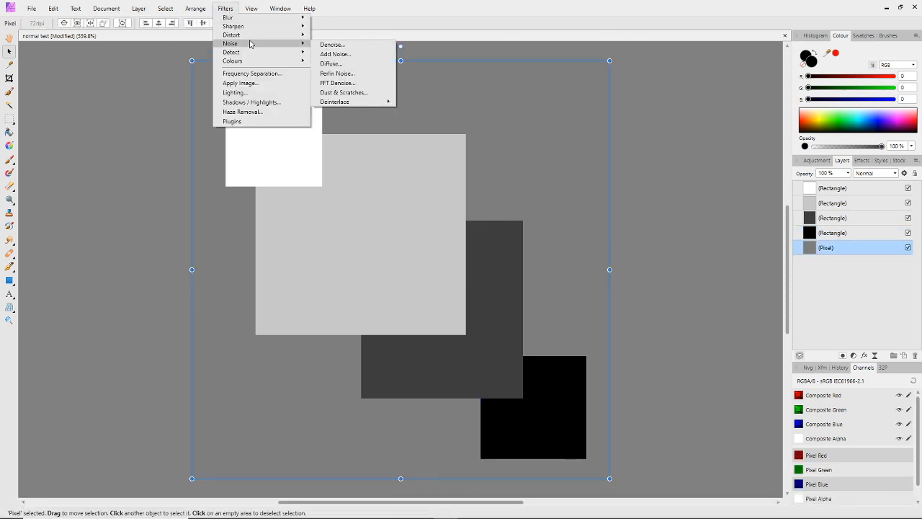
{"action": "left_click", "coordinate": [345, 56]}
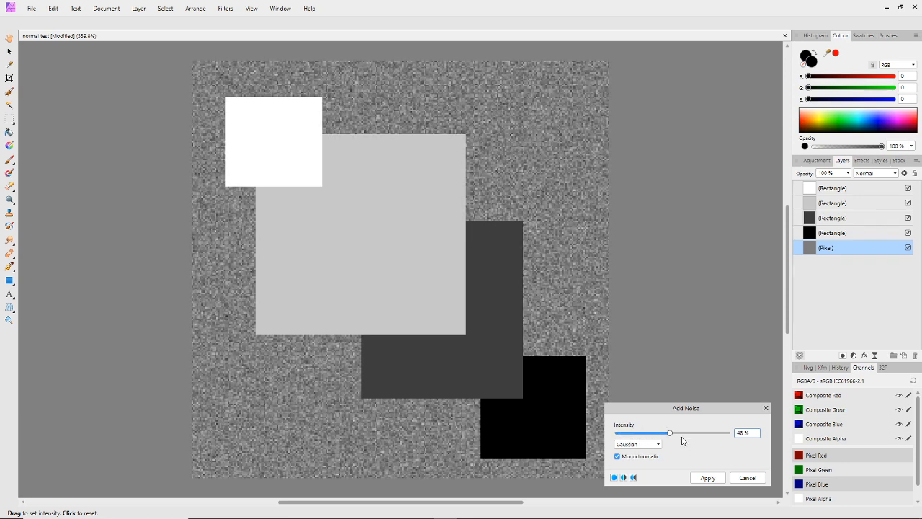
{"action": "left_click", "coordinate": [632, 445]}
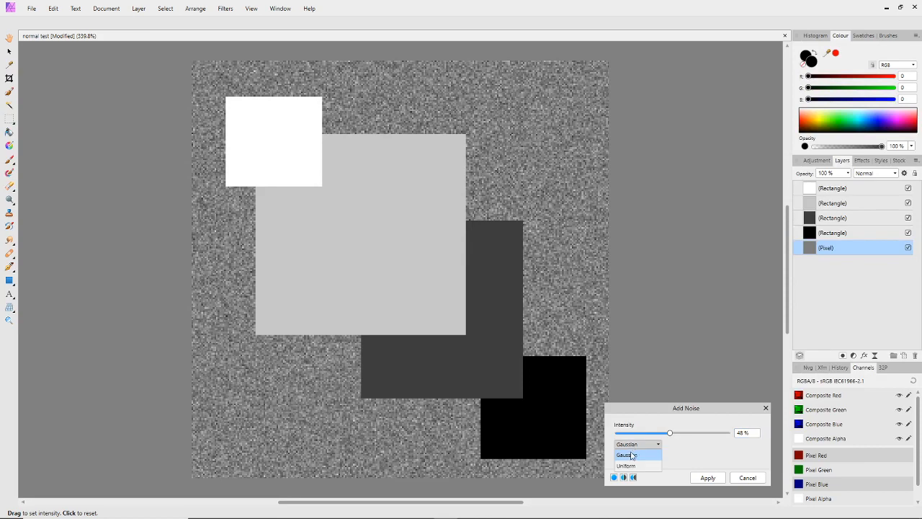
{"action": "left_click", "coordinate": [631, 459]}
{"action": "left_click", "coordinate": [641, 445]}
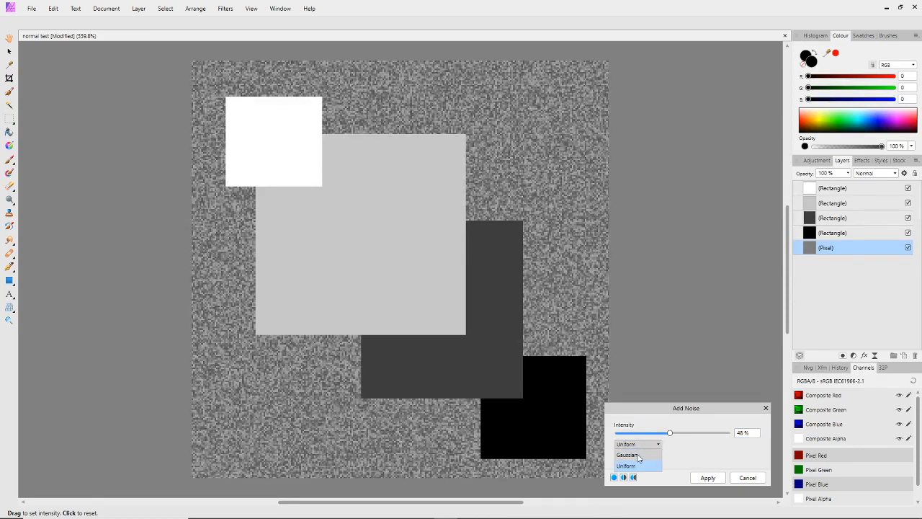
{"action": "left_click", "coordinate": [628, 456]}
{"action": "left_click", "coordinate": [708, 478]}
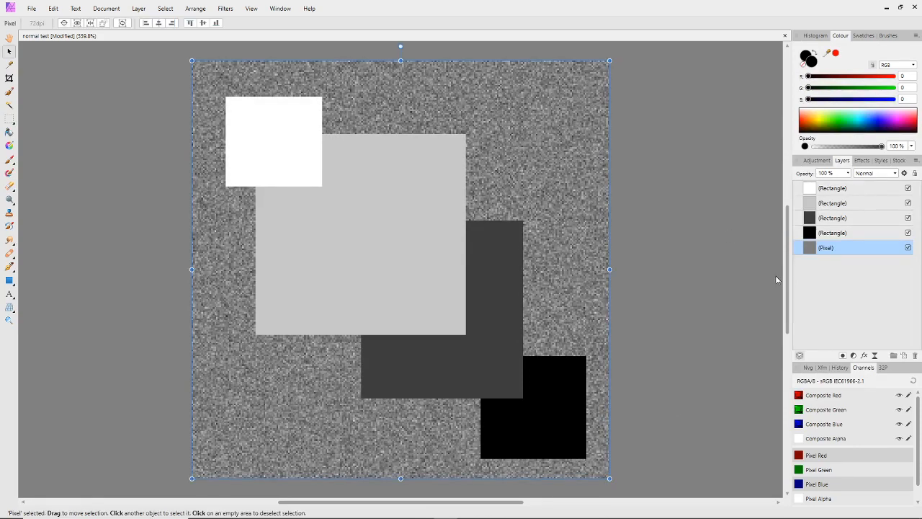
Export the whole document as a 256 x 256 px TGA named normal test (2).tga into the Blender 2.8+ folder
{"action": "left_click", "coordinate": [32, 8]}
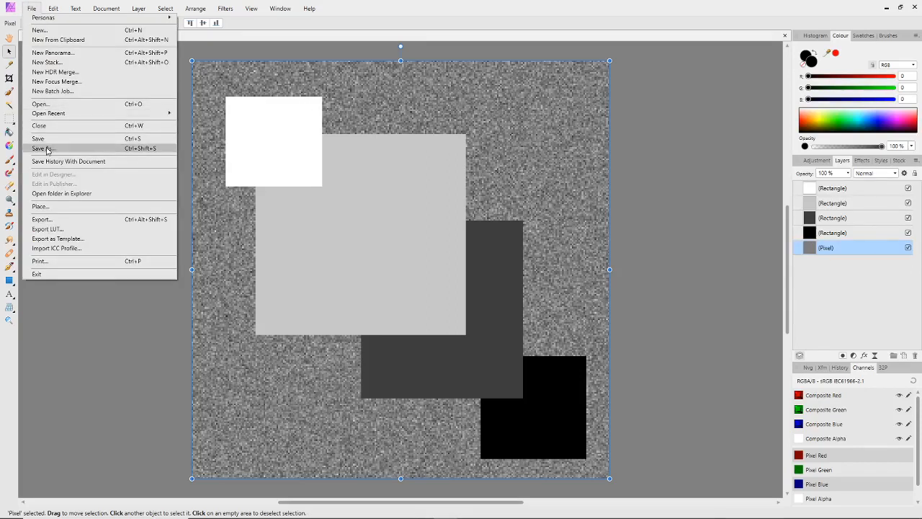
{"action": "left_click", "coordinate": [43, 219]}
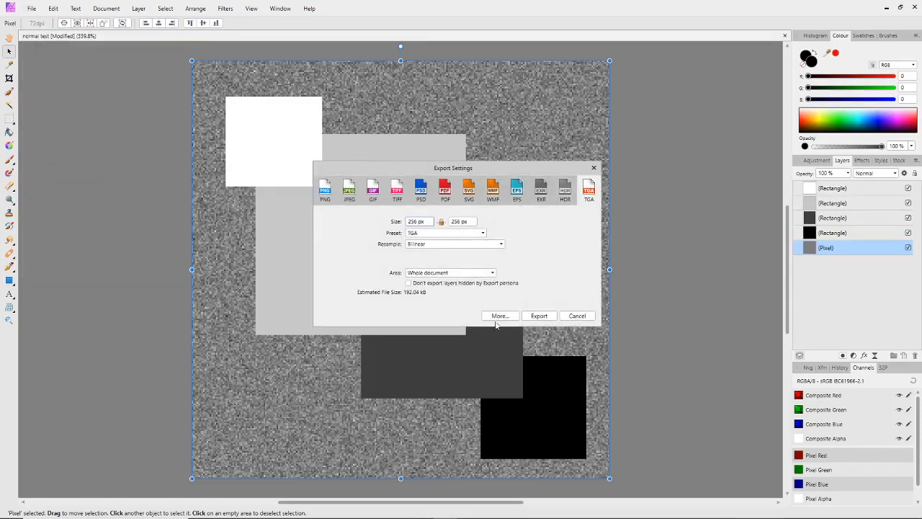
{"action": "left_click", "coordinate": [539, 316]}
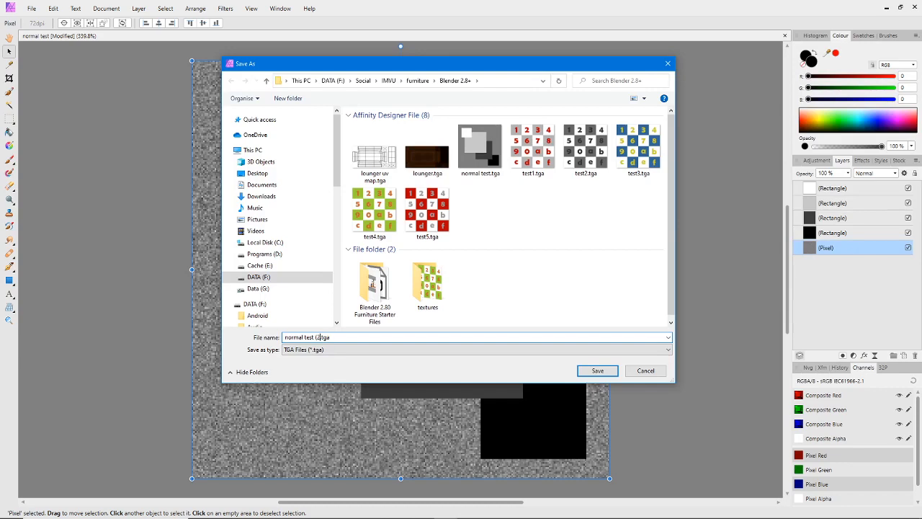
{"action": "left_click", "coordinate": [597, 372]}
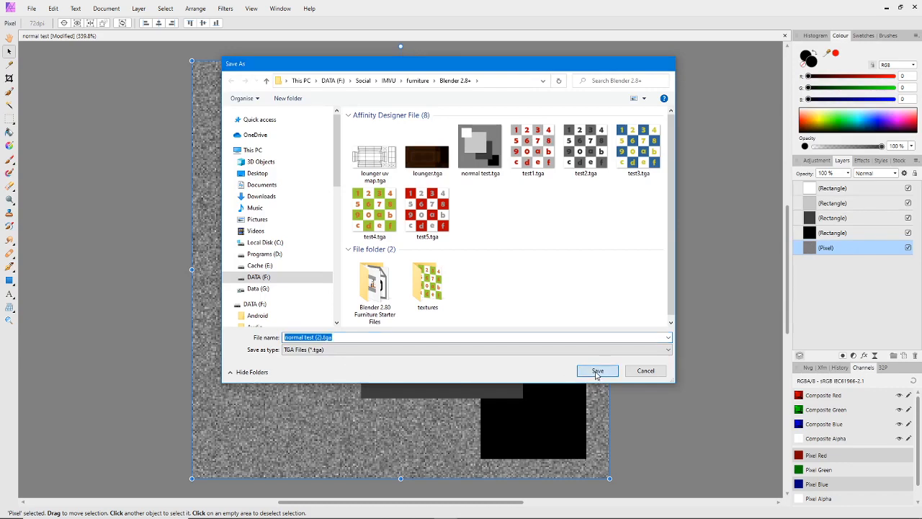
Minimise Affinity Photo and Blender, relaunch njob from the desktop, and enlarge and reposition its window
{"action": "mouse_move", "coordinate": [624, 516]}
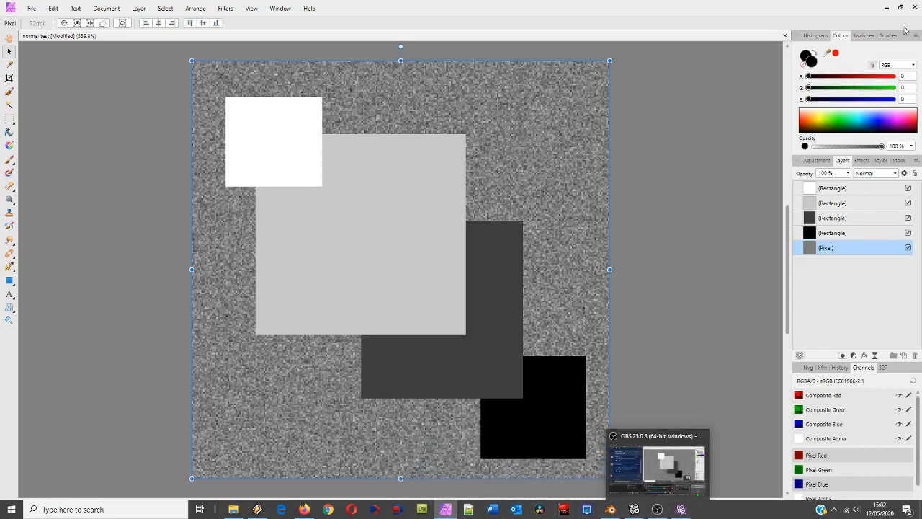
{"action": "left_click", "coordinate": [887, 7]}
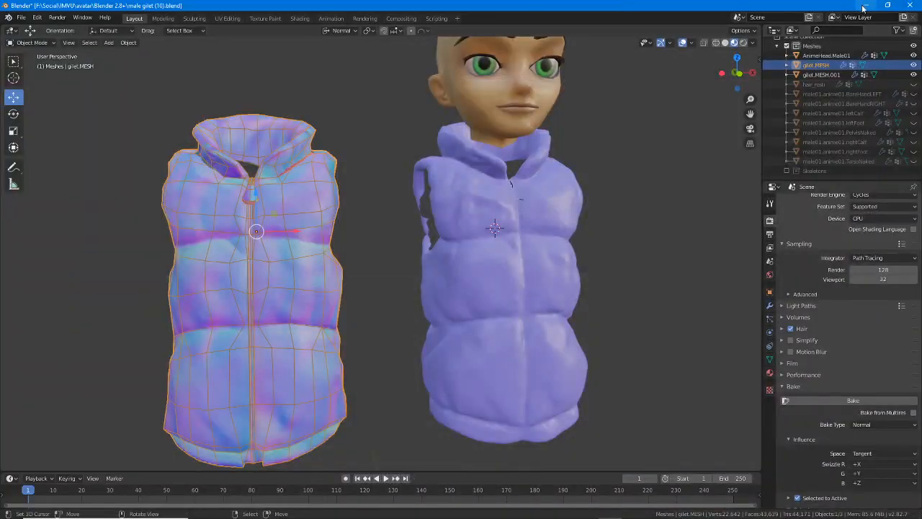
{"action": "left_click", "coordinate": [867, 5]}
{"action": "left_click_drag", "start_coordinate": [488, 3], "coordinate": [443, 0]}
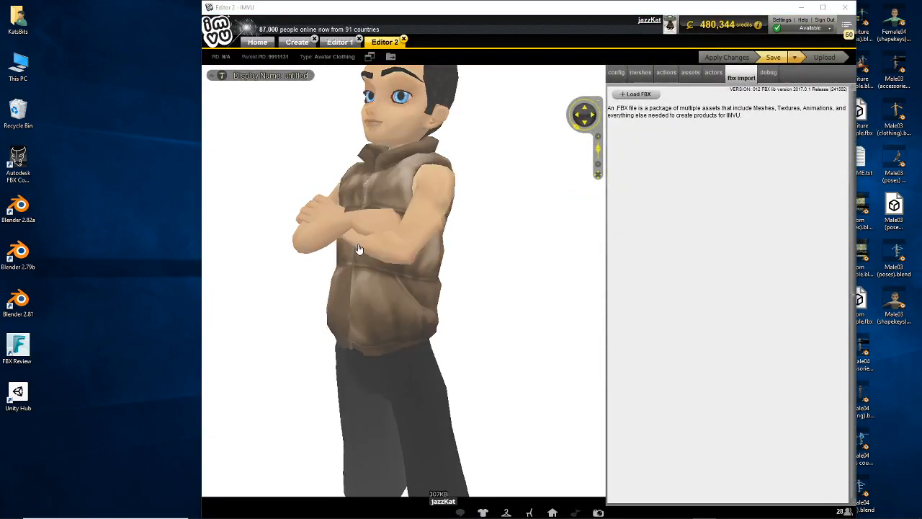
{"action": "left_click_drag", "start_coordinate": [282, 125], "coordinate": [515, 115]}
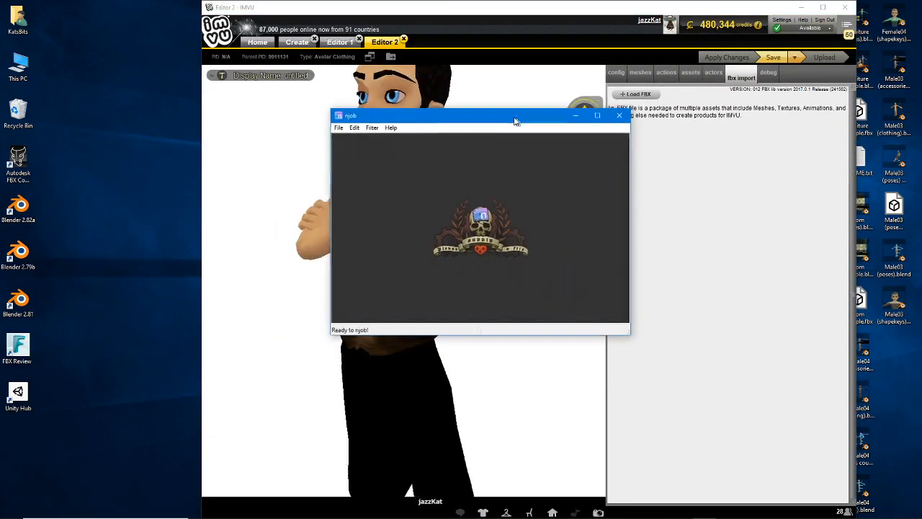
{"action": "left_click_drag", "start_coordinate": [620, 330], "coordinate": [793, 497]}
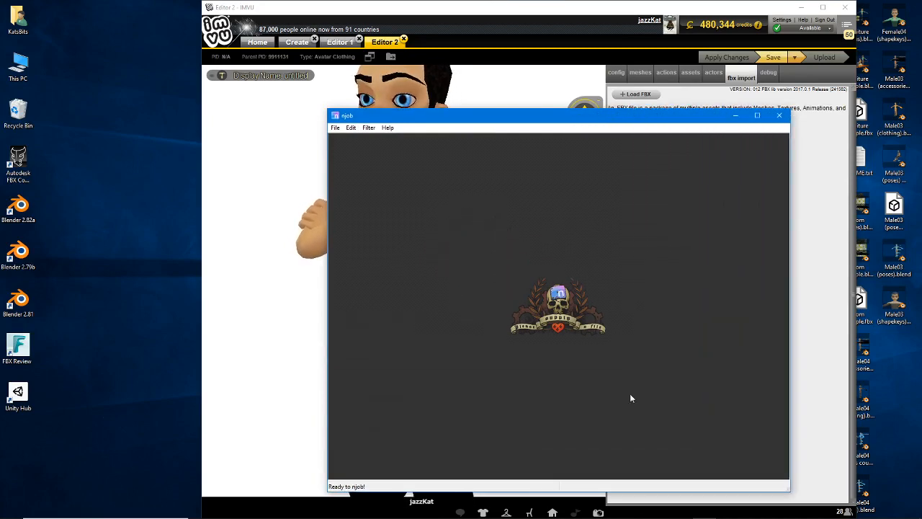
{"action": "left_click_drag", "start_coordinate": [366, 114], "coordinate": [343, 85]}
Switch to IMVU Studio and view the block's top and side faces from a lower angle
{"action": "mouse_move", "coordinate": [505, 515]}
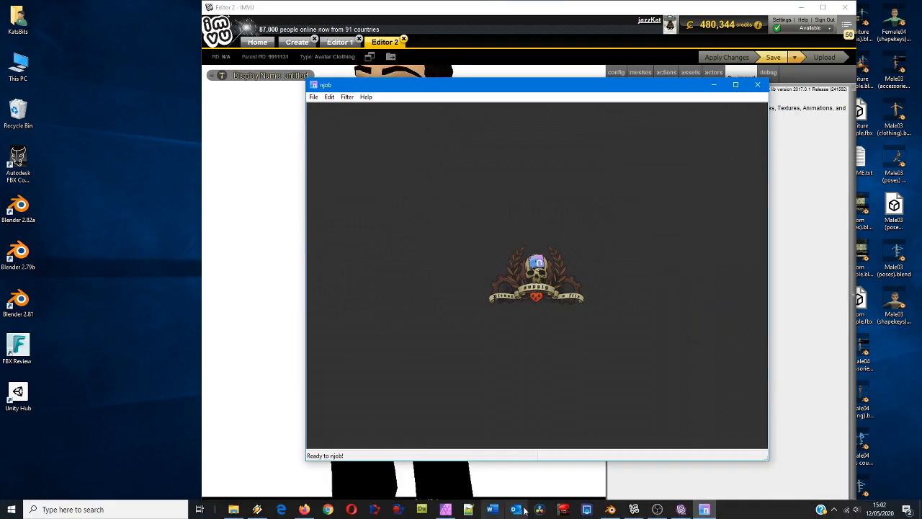
{"action": "left_click", "coordinate": [681, 509]}
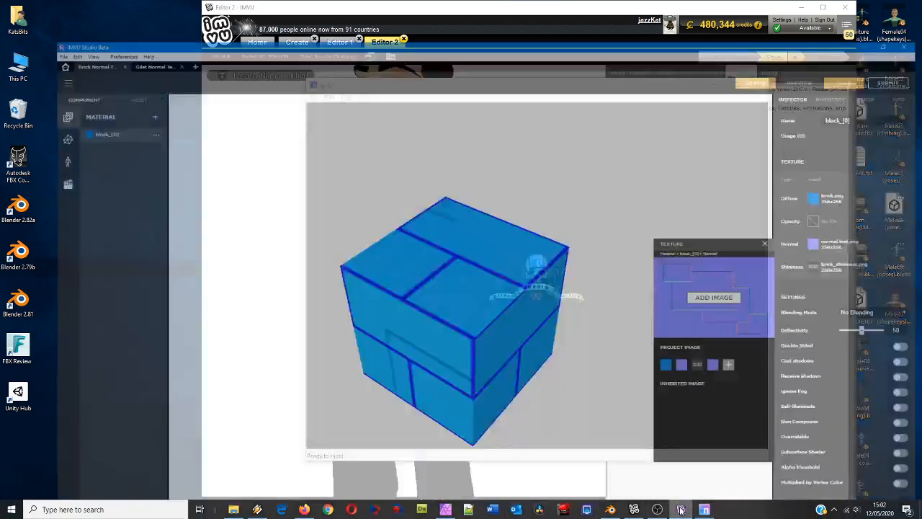
{"action": "left_click_drag", "start_coordinate": [381, 309], "coordinate": [414, 221]}
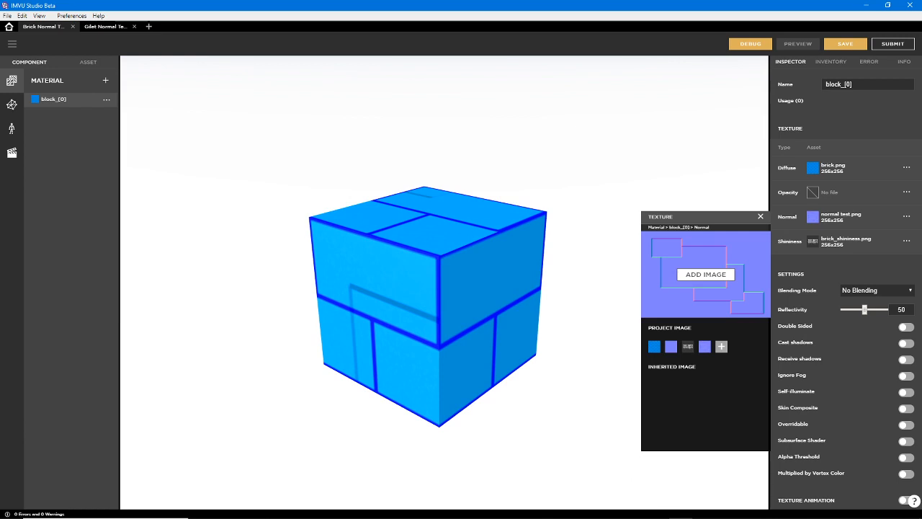
Switch to njob and open normal test (2).tga from the Blender 2.8+ folder
{"action": "left_click", "coordinate": [705, 516]}
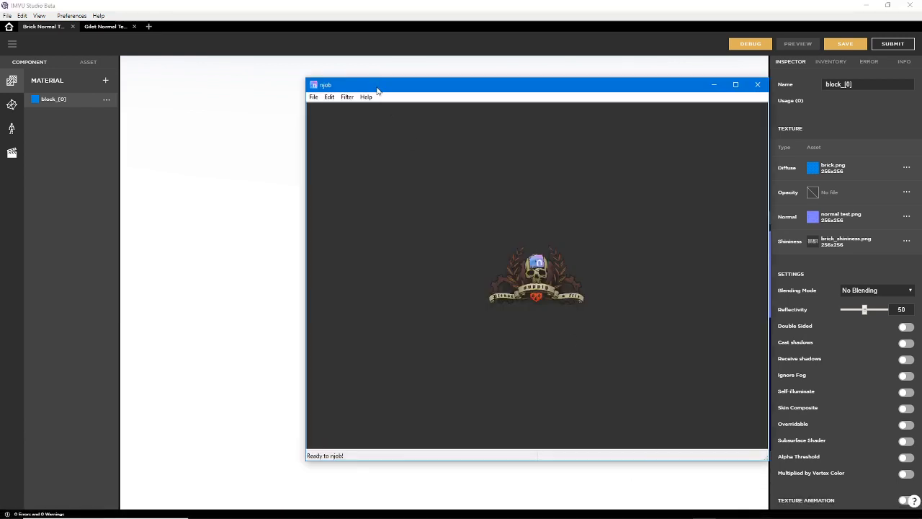
{"action": "left_click_drag", "start_coordinate": [379, 85], "coordinate": [345, 86]}
{"action": "left_click", "coordinate": [278, 97]}
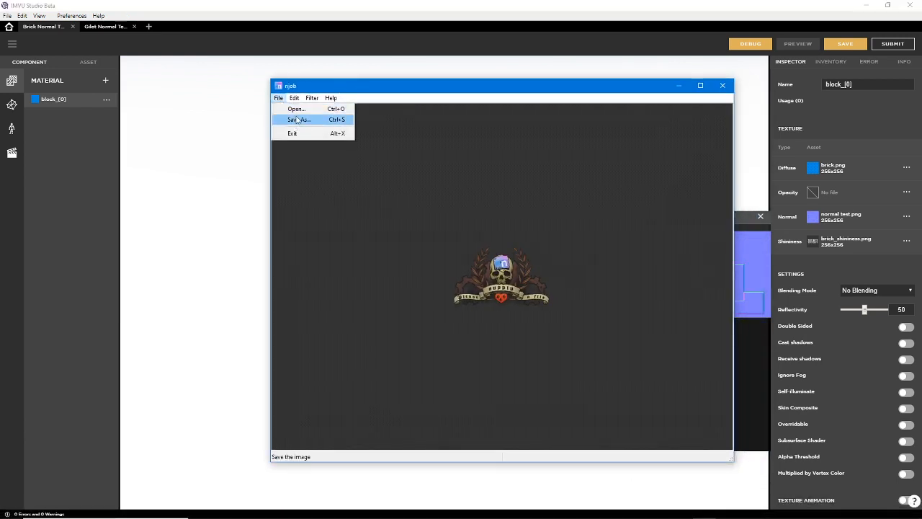
{"action": "left_click", "coordinate": [295, 120]}
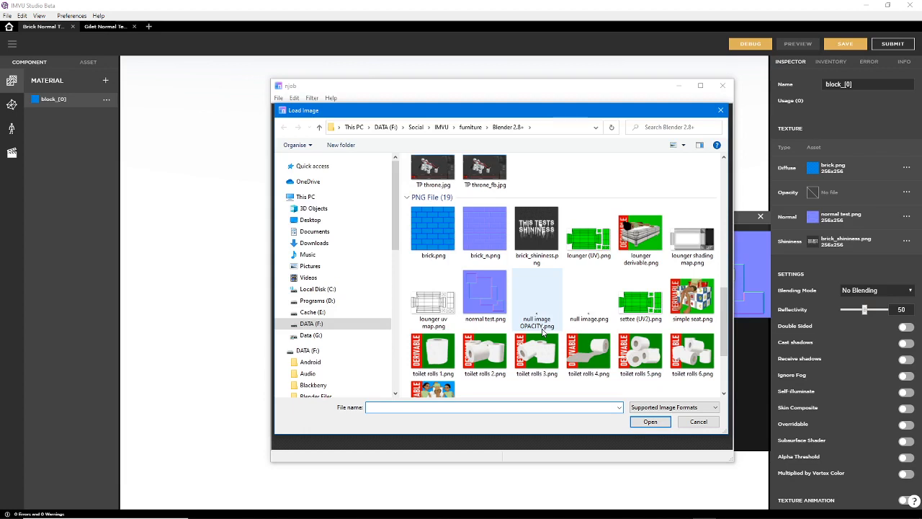
{"action": "left_click", "coordinate": [543, 331]}
{"action": "left_click", "coordinate": [650, 422]}
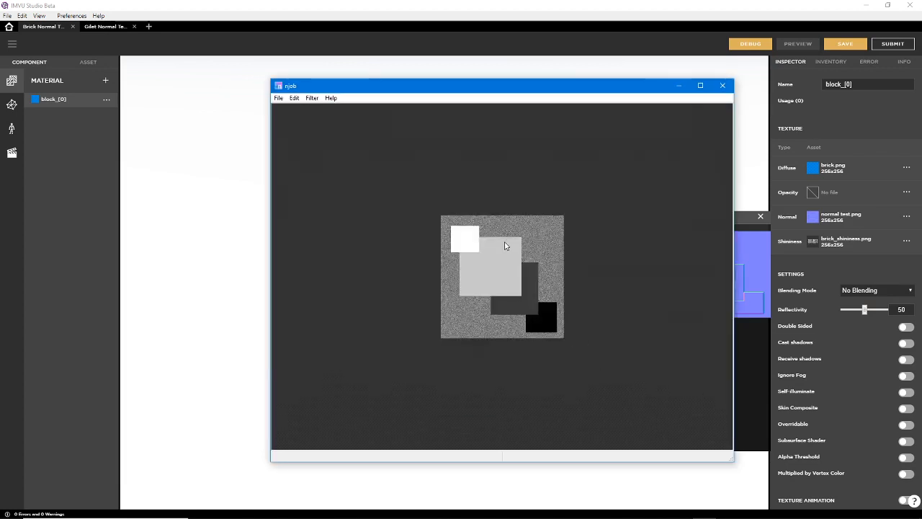
Convert the noisy heightmap to a normal map using the Traditional normal estimation
{"action": "left_click", "coordinate": [315, 101]}
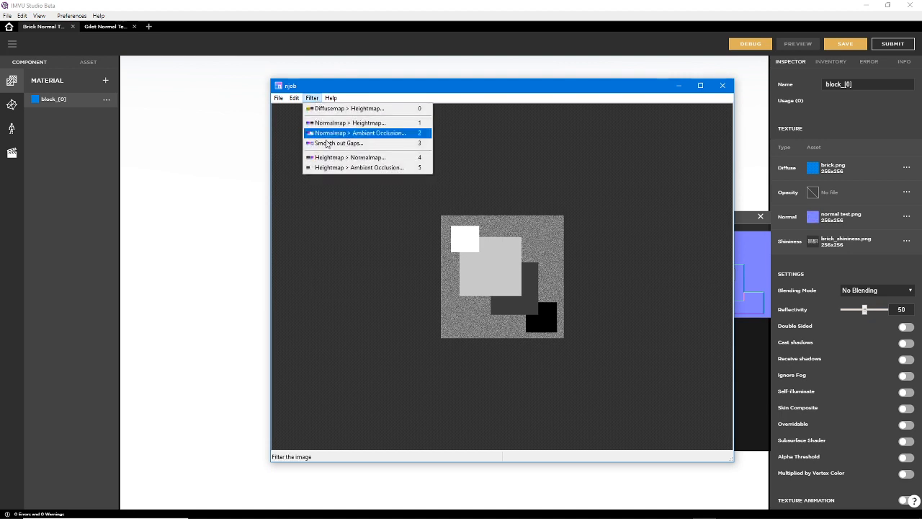
{"action": "left_click", "coordinate": [328, 159]}
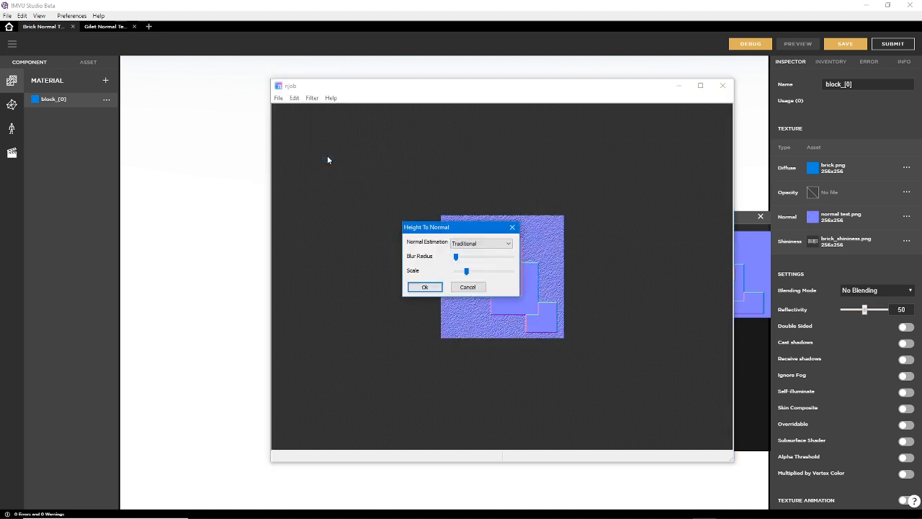
{"action": "left_click", "coordinate": [426, 287]}
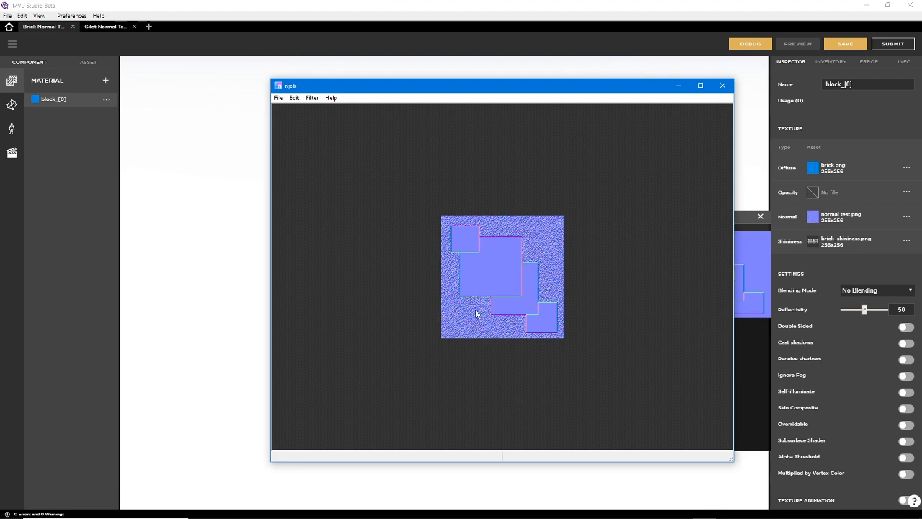
Save the normal map as a PNG named normal test (2) in the Blender 2.8+ folder
{"action": "left_click", "coordinate": [279, 98]}
{"action": "left_click", "coordinate": [295, 120]}
{"action": "left_click", "coordinate": [374, 401]}
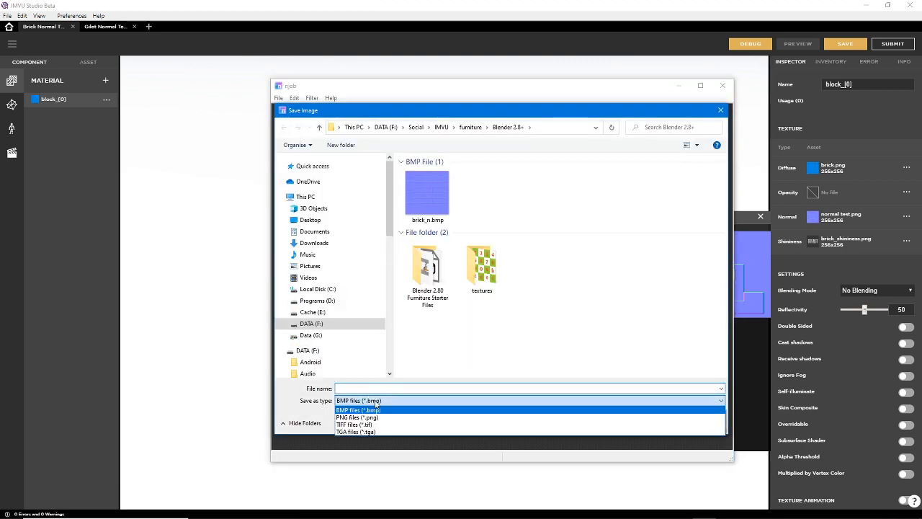
{"action": "left_click", "coordinate": [374, 418]}
{"action": "left_click", "coordinate": [390, 387]}
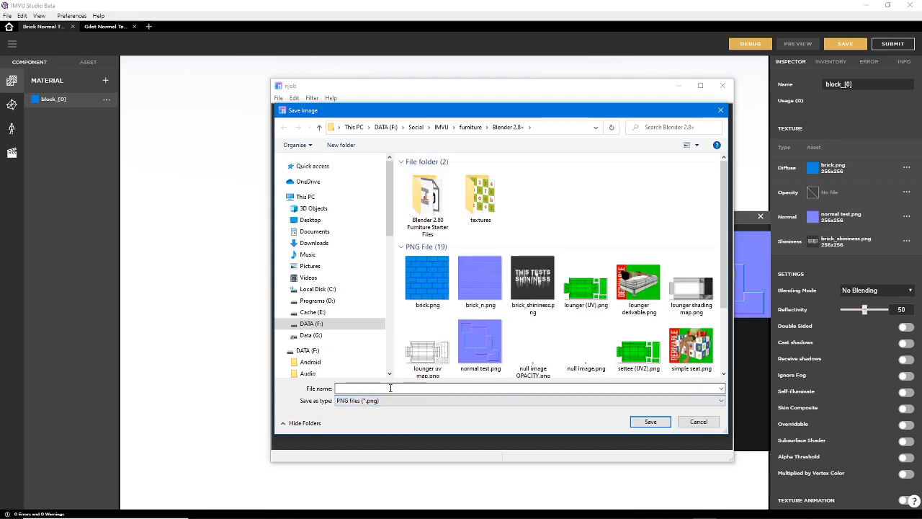
{"action": "type", "text": "normal"}
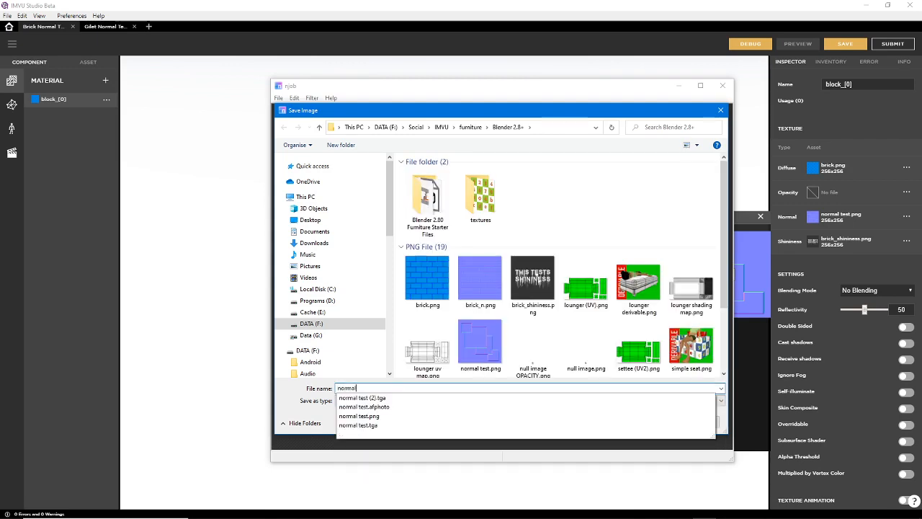
{"action": "type", "text": " test (2"}
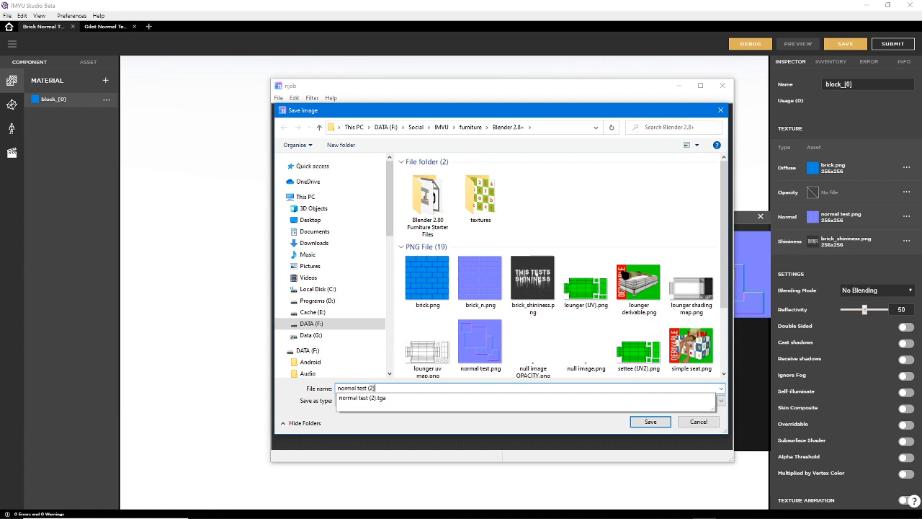
{"action": "left_click", "coordinate": [395, 423]}
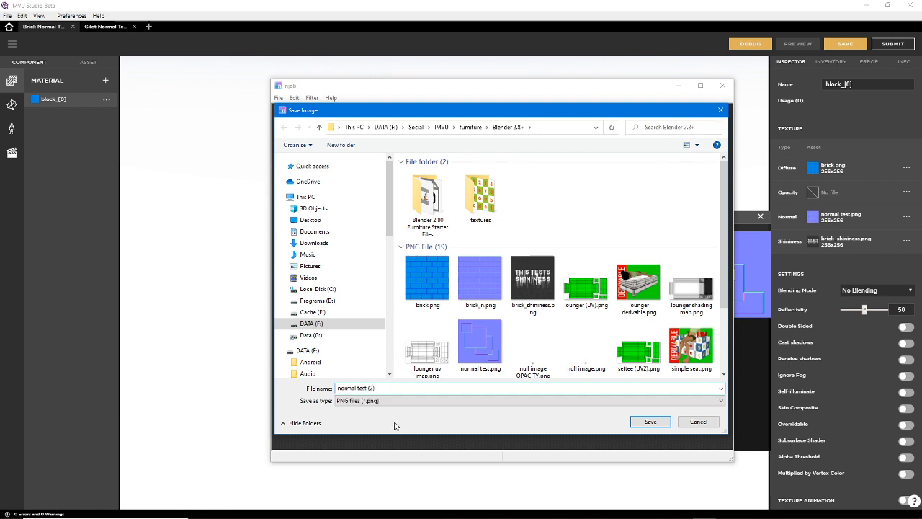
{"action": "left_click", "coordinate": [650, 422]}
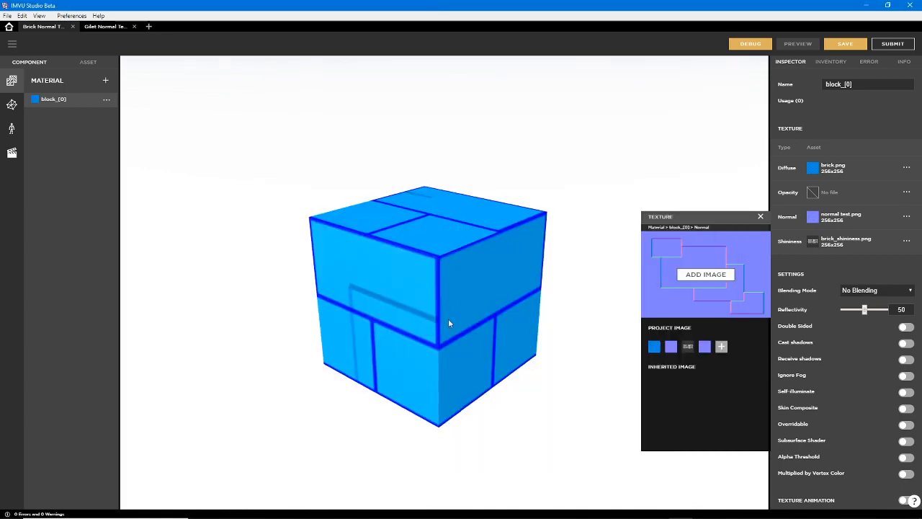
In IMVU Studio, import normal test (2).png as the Normal texture of the block_[0] material and update the preview
{"action": "left_click_drag", "start_coordinate": [449, 322], "coordinate": [292, 396]}
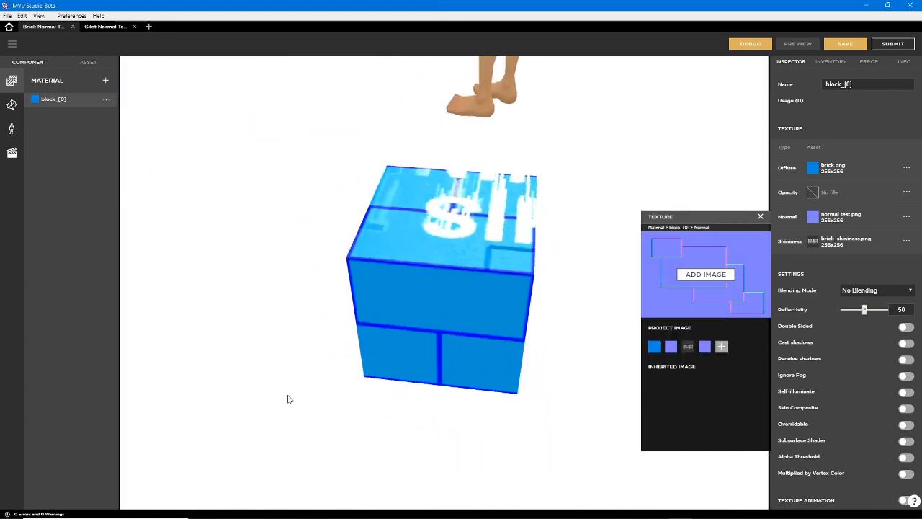
{"action": "left_click", "coordinate": [710, 275]}
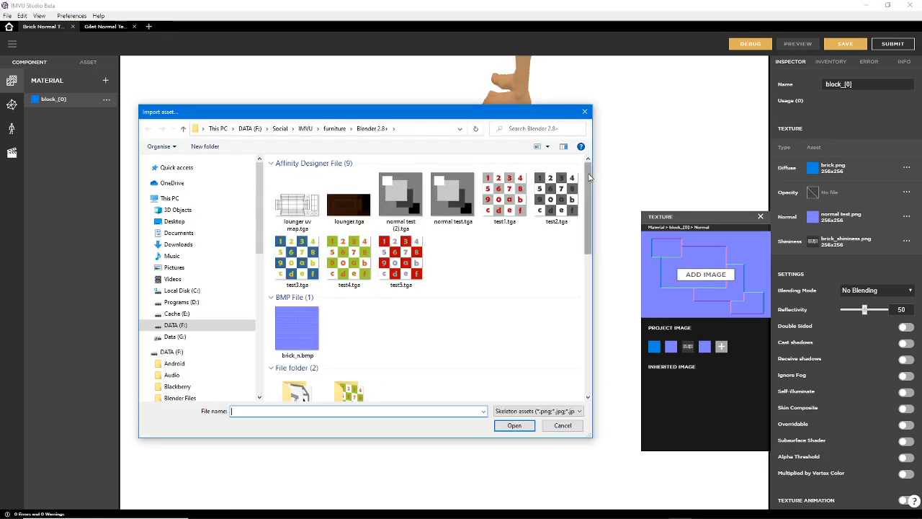
{"action": "left_click_drag", "start_coordinate": [589, 178], "coordinate": [584, 338]}
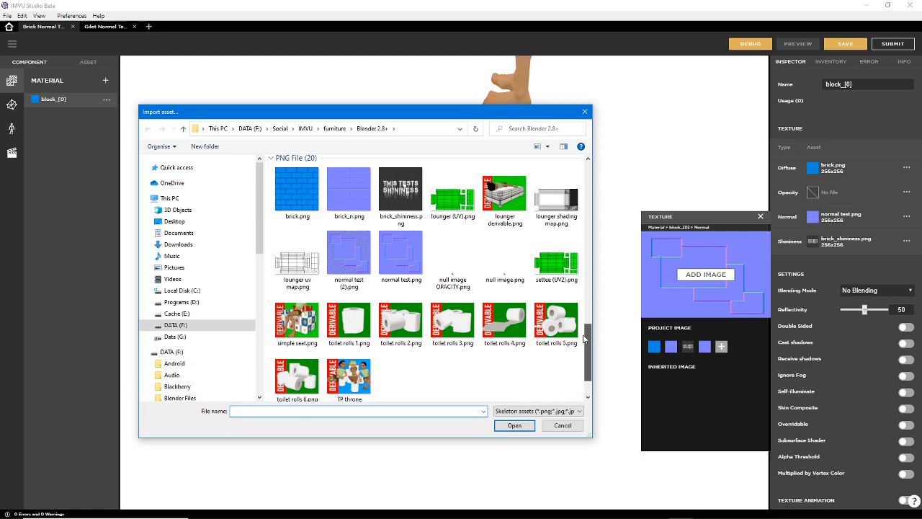
{"action": "left_click", "coordinate": [348, 254]}
{"action": "left_click", "coordinate": [514, 425]}
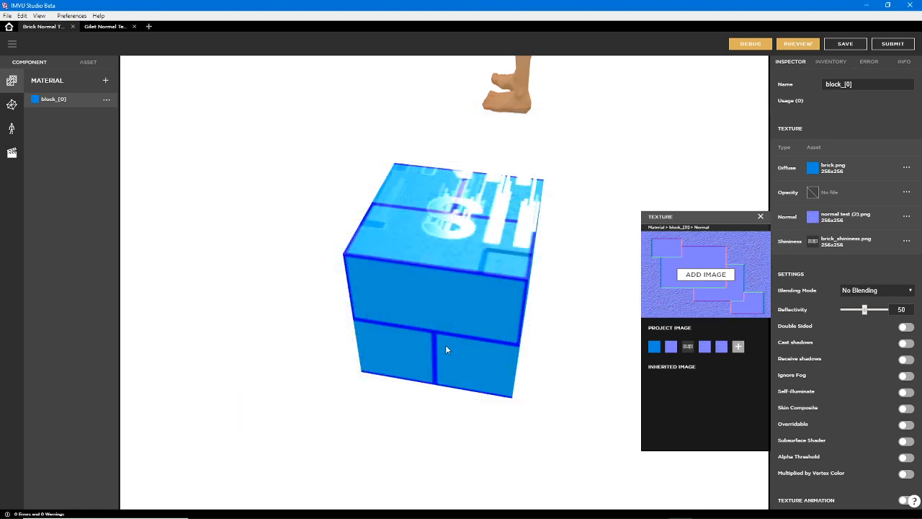
{"action": "left_click", "coordinate": [793, 46]}
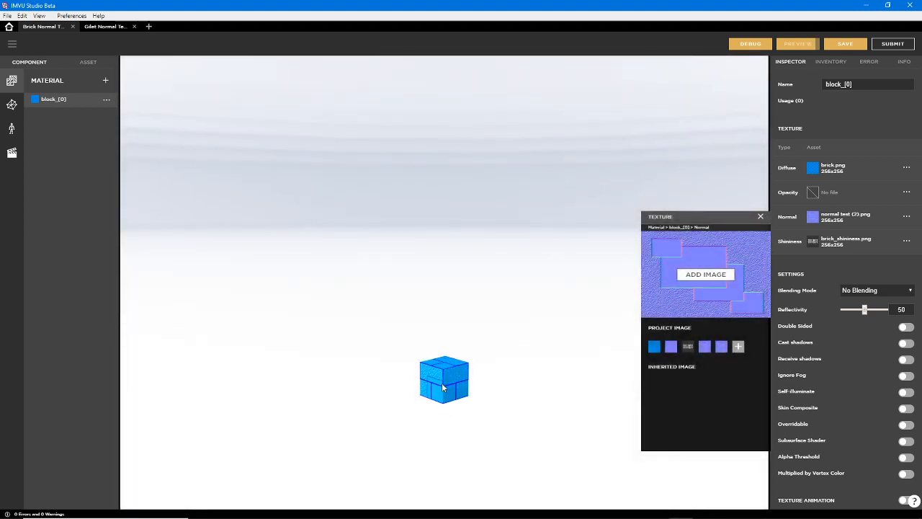
Examine the noise normal map's effect on the block's top and side faces close up from several angles
{"action": "right_click_drag", "start_coordinate": [415, 205], "coordinate": [473, 312]}
{"action": "scroll", "coordinate": [416, 273], "scroll_direction": "up", "scroll_amount": 5}
{"action": "left_click_drag", "start_coordinate": [472, 312], "coordinate": [362, 325]}
{"action": "left_click_drag", "start_coordinate": [522, 244], "coordinate": [463, 270]}
{"action": "right_click_drag", "start_coordinate": [463, 270], "coordinate": [425, 277]}
{"action": "left_click_drag", "start_coordinate": [426, 282], "coordinate": [488, 298]}
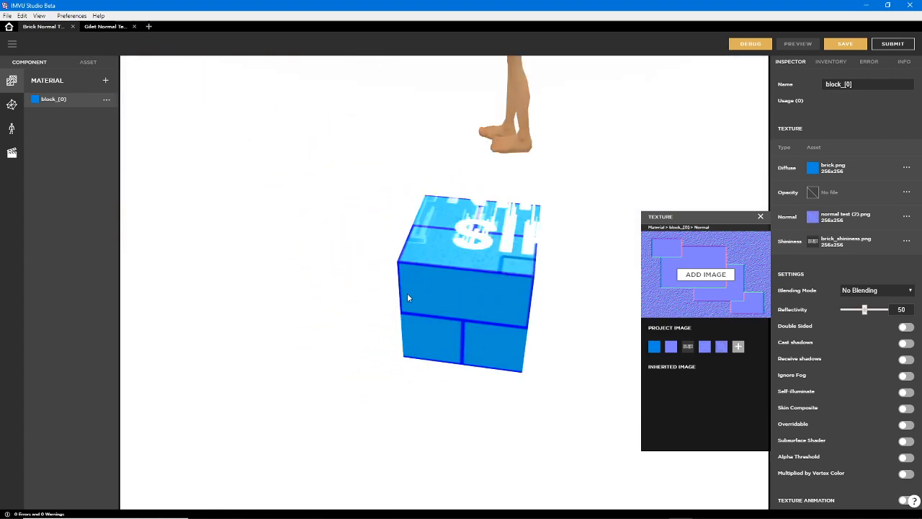
{"action": "left_click_drag", "start_coordinate": [407, 298], "coordinate": [406, 329]}
Switch to Affinity Photo and compare the grey levels of the white, light grey, dark grey and black rectangles by selecting them
{"action": "mouse_move", "coordinate": [531, 513]}
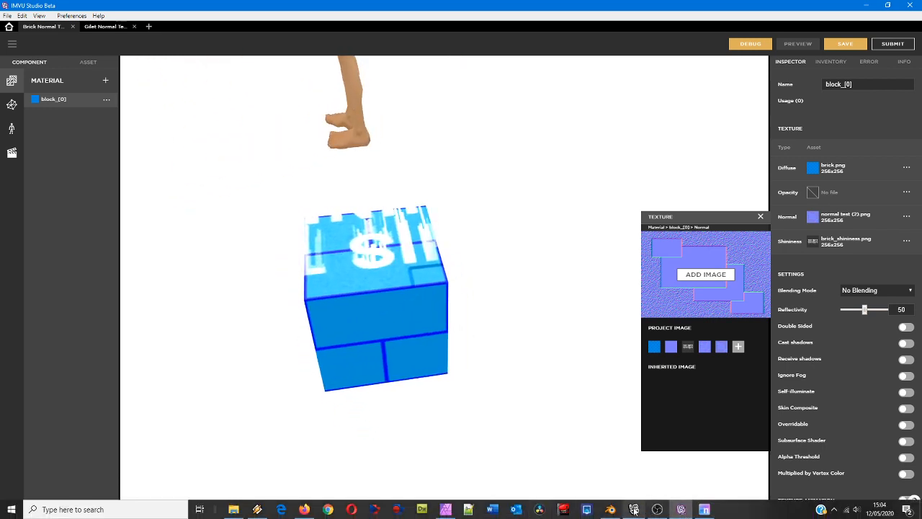
{"action": "left_click", "coordinate": [445, 509]}
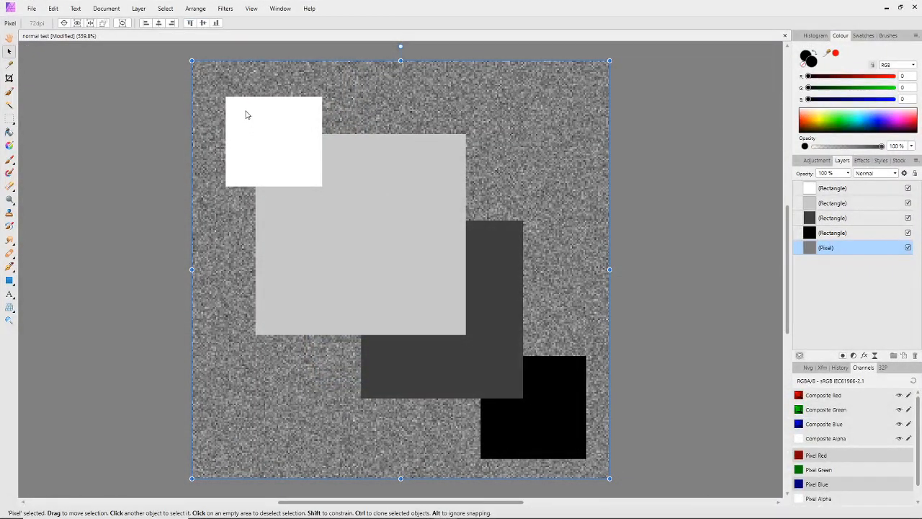
{"action": "left_click", "coordinate": [264, 123]}
{"action": "left_click", "coordinate": [348, 167]}
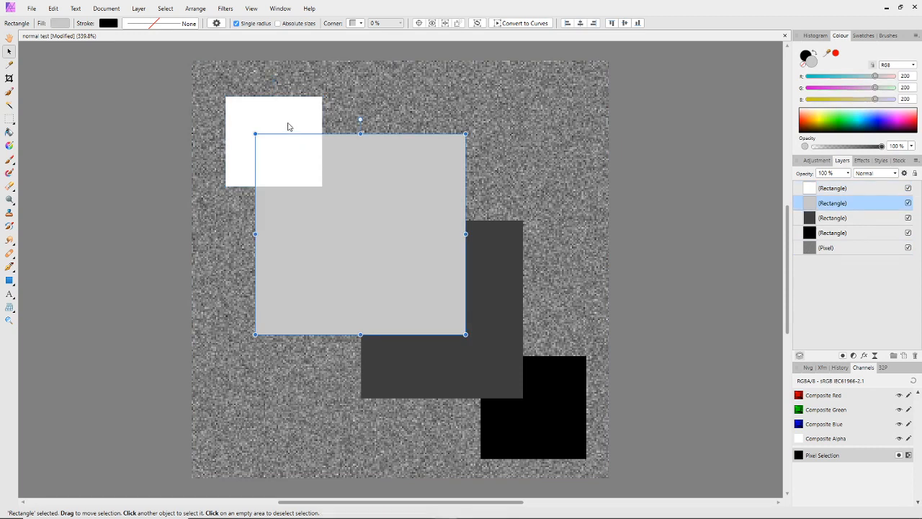
{"action": "left_click", "coordinate": [288, 126]}
{"action": "left_click", "coordinate": [435, 288], "text": "shift"}
{"action": "left_click", "coordinate": [474, 328], "text": "shift"}
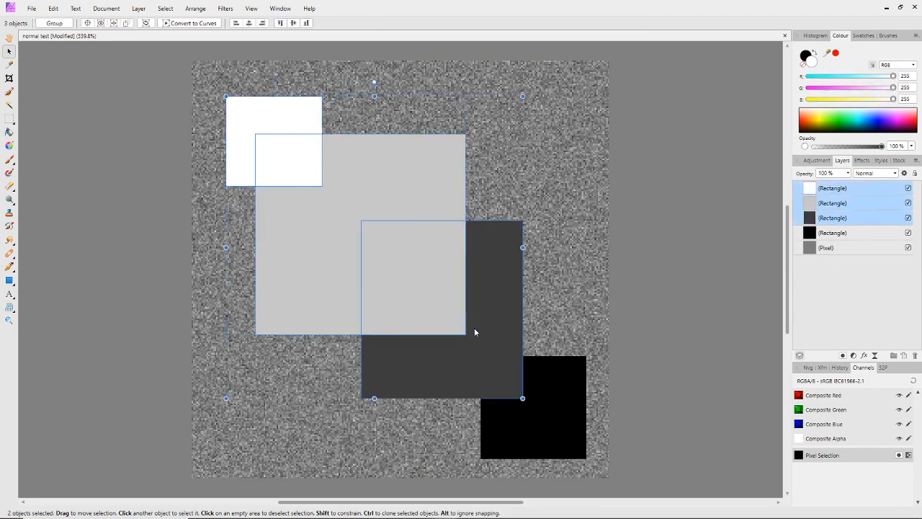
{"action": "left_click", "coordinate": [534, 414], "text": "shift"}
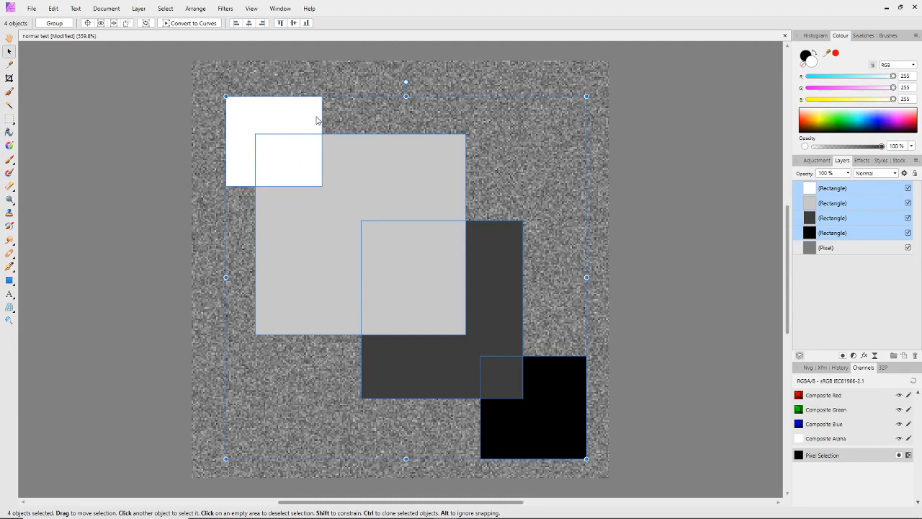
{"action": "left_click", "coordinate": [324, 150]}
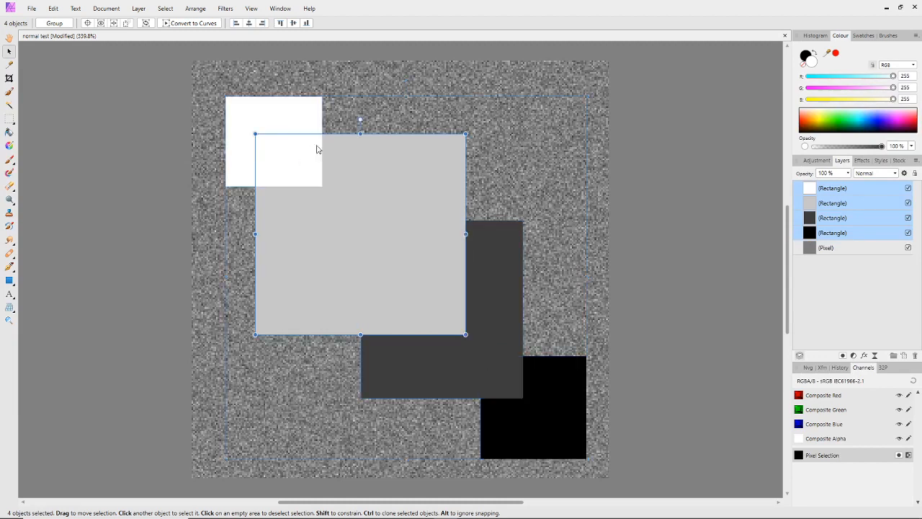
{"action": "left_click", "coordinate": [286, 127]}
{"action": "left_click", "coordinate": [330, 194]}
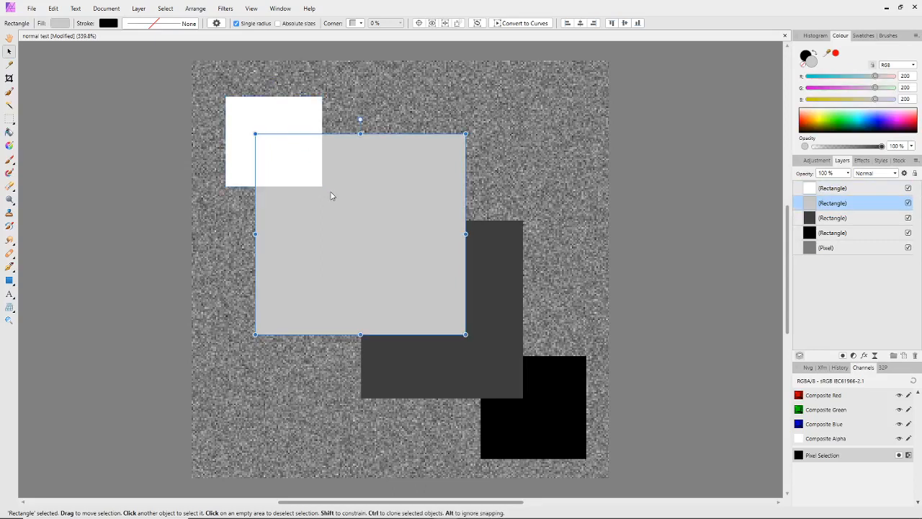
{"action": "left_click", "coordinate": [487, 335]}
{"action": "left_click", "coordinate": [528, 412]}
{"action": "left_click", "coordinate": [481, 331]}
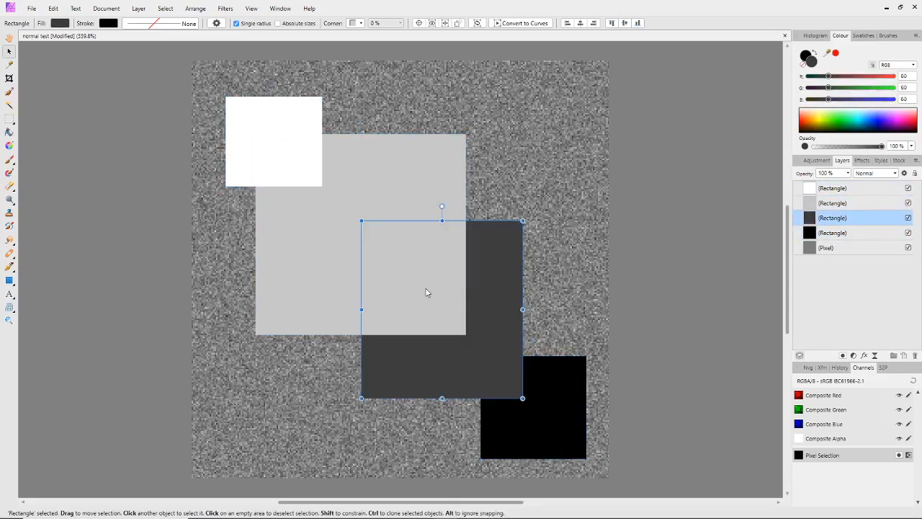
{"action": "left_click", "coordinate": [427, 292]}
Open normal test.png and normal test (2).png as separate documents and bring normal test.png back into view
{"action": "mouse_move", "coordinate": [582, 517]}
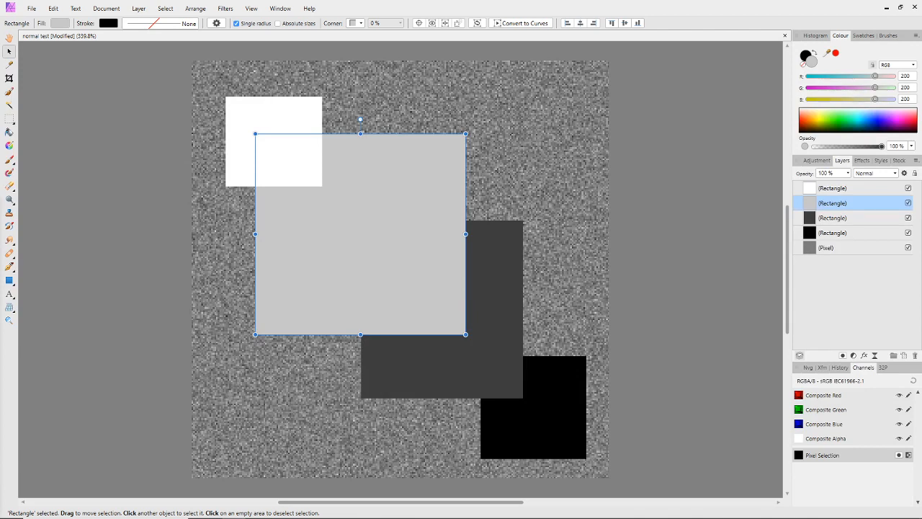
{"action": "left_click_drag", "start_coordinate": [299, 102], "coordinate": [330, 34]}
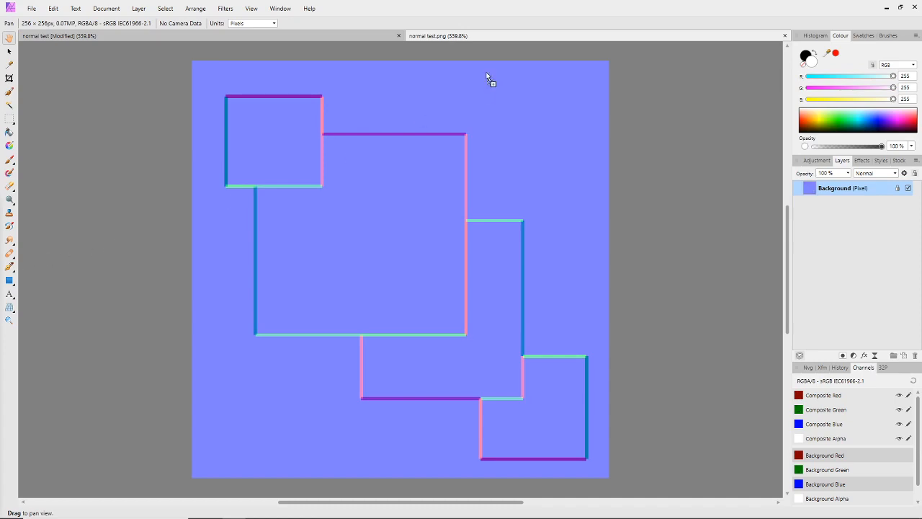
{"action": "left_click_drag", "start_coordinate": [508, 36], "coordinate": [509, 40]}
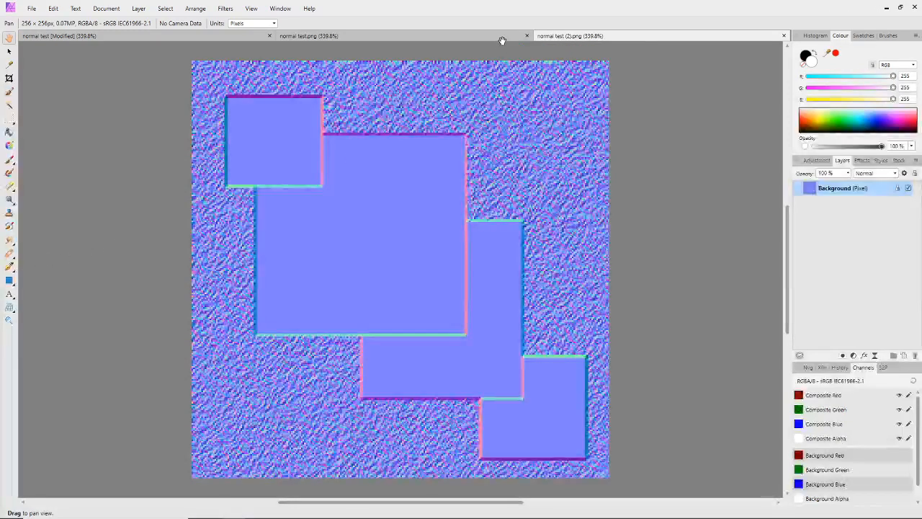
{"action": "left_click", "coordinate": [393, 37]}
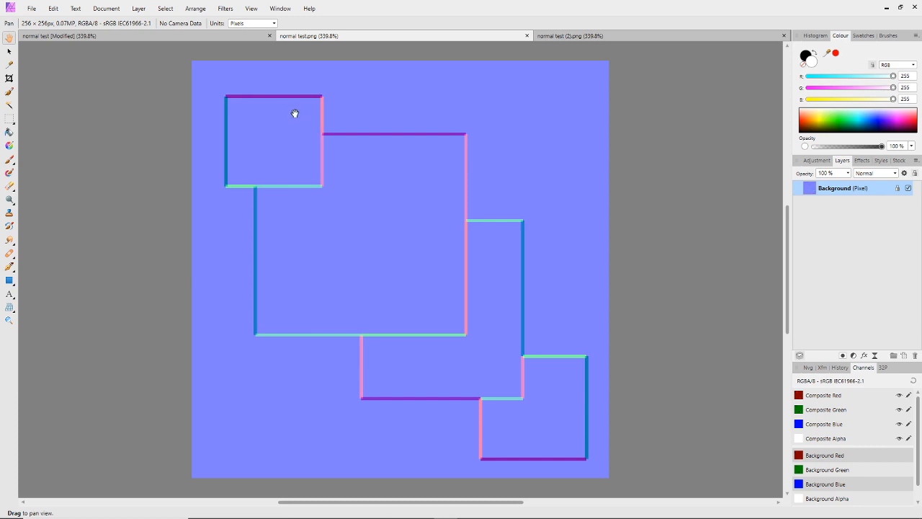
{"action": "key", "text": "ctrl+2"}
{"action": "mouse_move", "coordinate": [223, 94]}
{"action": "left_mouse_down"}
{"action": "mouse_move", "coordinate": [323, 95]}
{"action": "mouse_move", "coordinate": [323, 132]}
{"action": "mouse_move", "coordinate": [422, 134]}
{"action": "mouse_move", "coordinate": [470, 183]}
{"action": "left_mouse_up"}
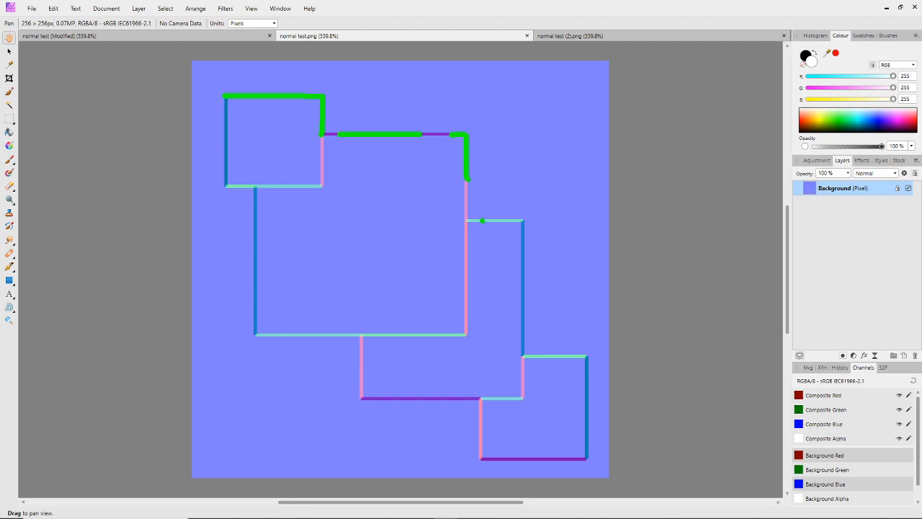
{"action": "mouse_move", "coordinate": [482, 220]}
{"action": "left_mouse_down"}
{"action": "mouse_move", "coordinate": [518, 221]}
{"action": "mouse_move", "coordinate": [523, 250]}
{"action": "left_mouse_up"}
{"action": "mouse_move", "coordinate": [559, 355]}
{"action": "left_mouse_down"}
{"action": "mouse_move", "coordinate": [588, 356]}
{"action": "mouse_move", "coordinate": [588, 396]}
{"action": "left_mouse_up"}
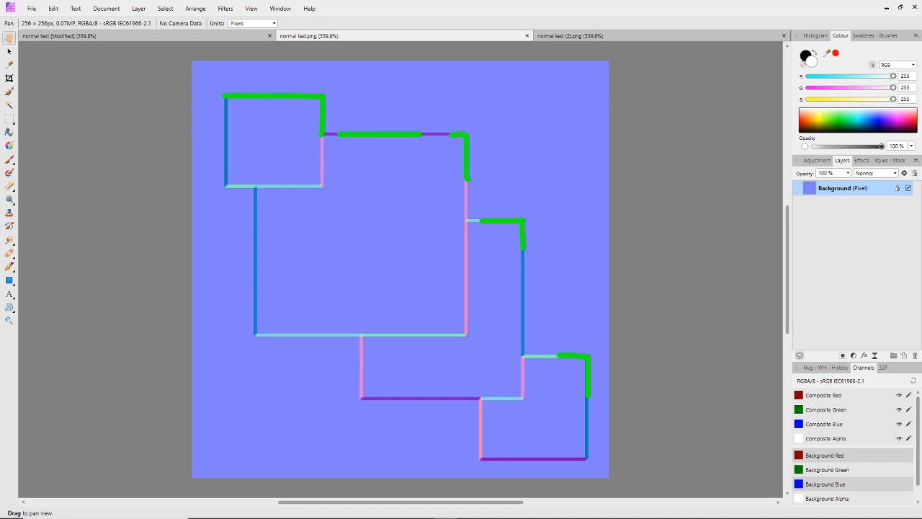
{"action": "key", "text": "Escape"}
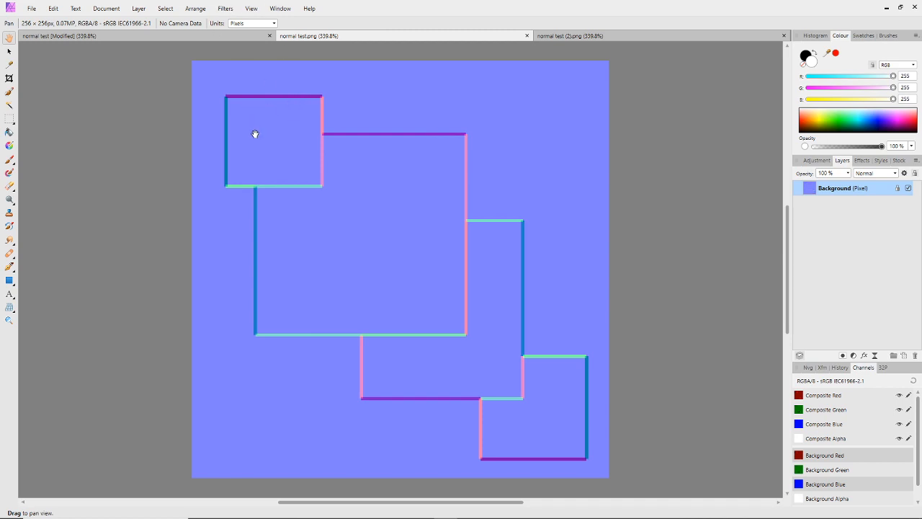
{"action": "key", "text": "ctrl+2"}
{"action": "left_click_drag", "start_coordinate": [276, 93], "coordinate": [294, 93]}
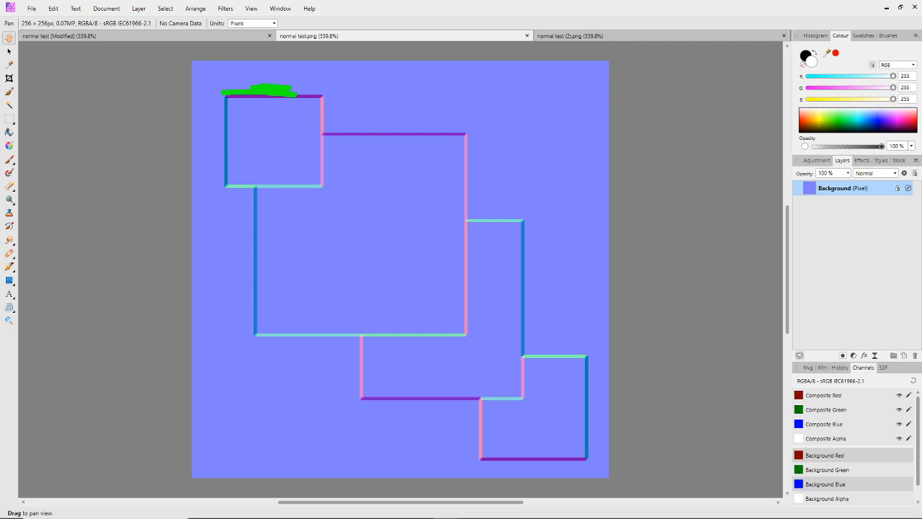
{"action": "left_click_drag", "start_coordinate": [223, 127], "coordinate": [224, 147]}
{"action": "left_click_drag", "start_coordinate": [230, 188], "coordinate": [248, 188]}
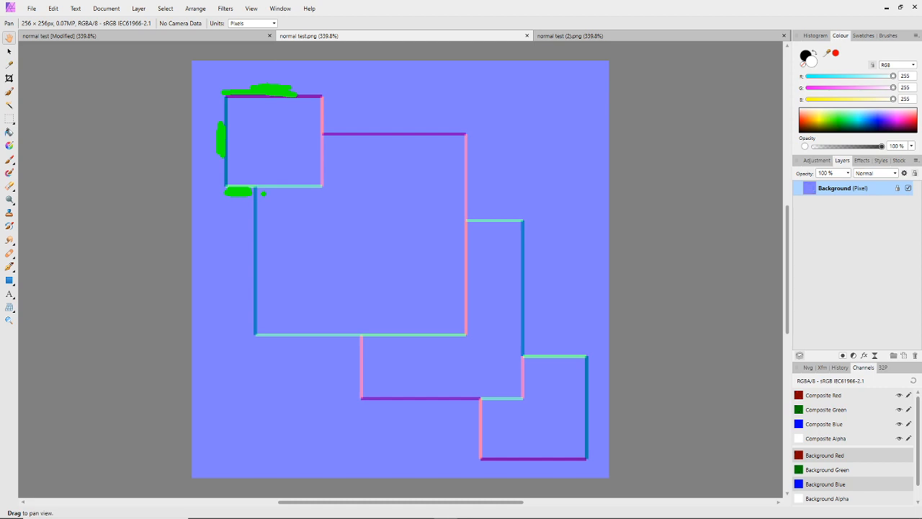
Compare the edge colours in normal test.png and the noise background in normal test (2).png by alternating between the two documents
{"action": "key", "text": "Escape"}
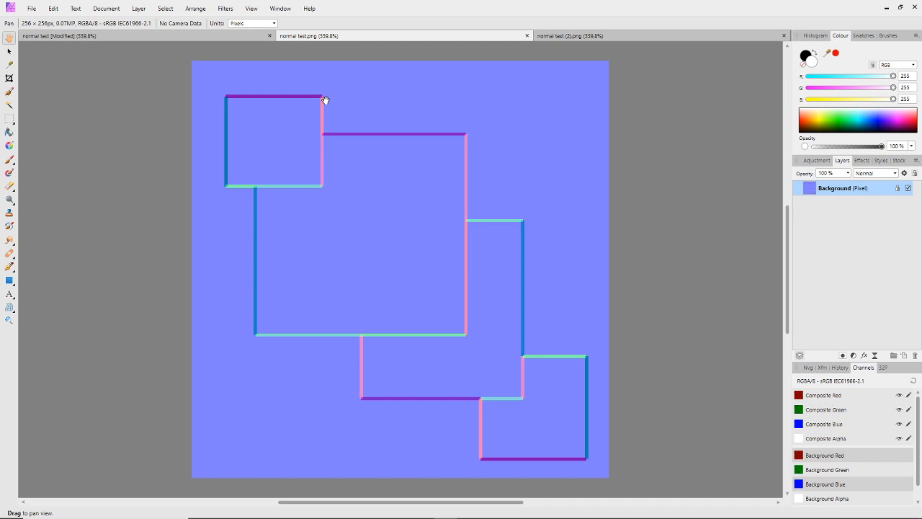
{"action": "left_click", "coordinate": [602, 37]}
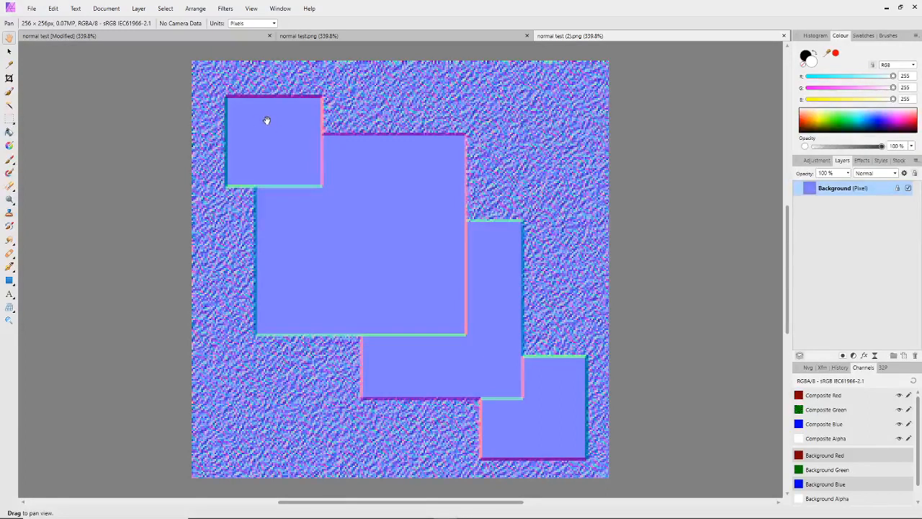
{"action": "mouse_move", "coordinate": [253, 135]}
{"action": "left_mouse_down"}
{"action": "mouse_move", "coordinate": [272, 111]}
{"action": "mouse_move", "coordinate": [261, 142]}
{"action": "left_mouse_up"}
{"action": "left_click", "coordinate": [372, 40]}
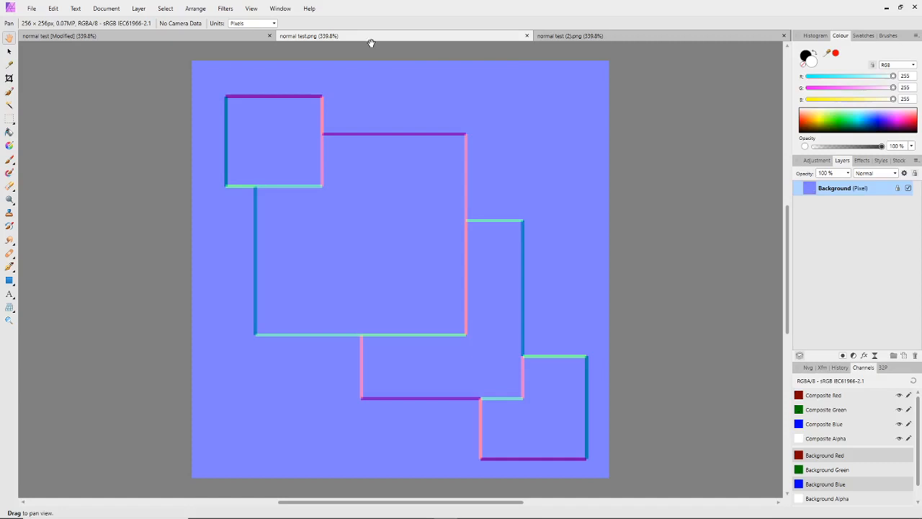
{"action": "left_click", "coordinate": [591, 36]}
{"action": "left_click", "coordinate": [466, 40]}
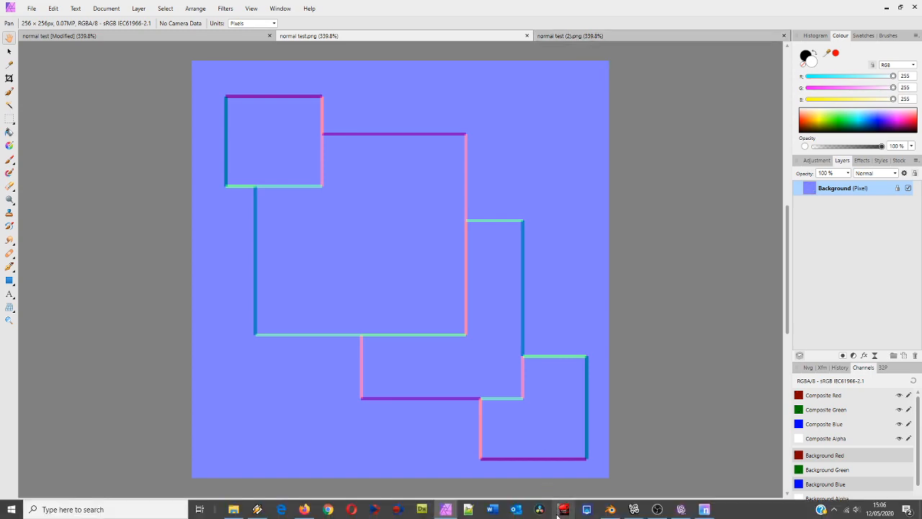
Switch to Blender and examine the baked normal map colours on the gilet mesh beside the detailed gilet from several angles and distances
{"action": "left_click", "coordinate": [610, 510]}
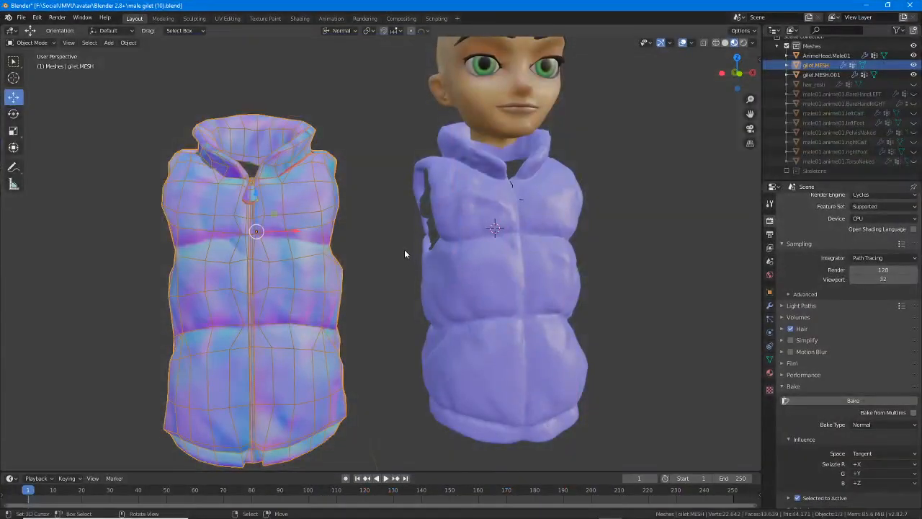
{"action": "middle_click_drag", "start_coordinate": [404, 249], "coordinate": [384, 261]}
{"action": "middle_click_drag", "start_coordinate": [387, 260], "coordinate": [387, 261]}
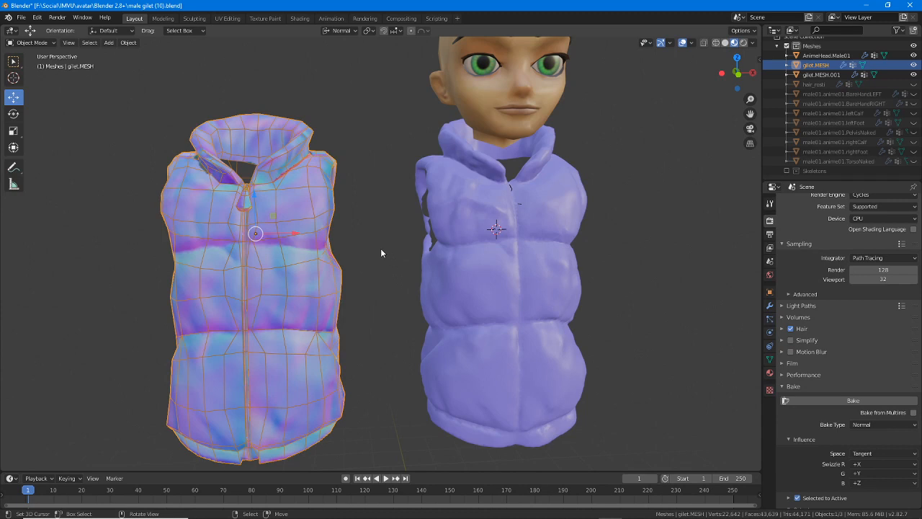
{"action": "scroll", "coordinate": [382, 250], "scroll_direction": "up", "scroll_amount": 2}
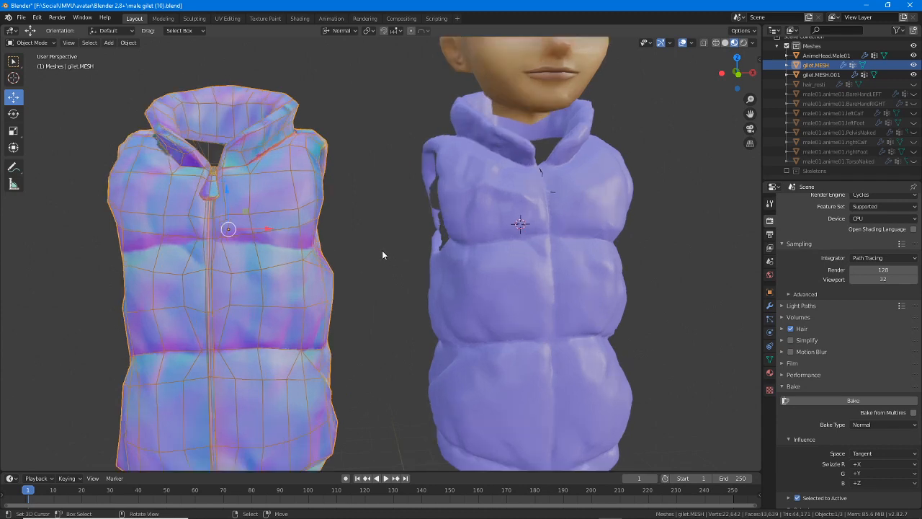
{"action": "scroll", "coordinate": [497, 197], "scroll_direction": "up", "scroll_amount": 2}
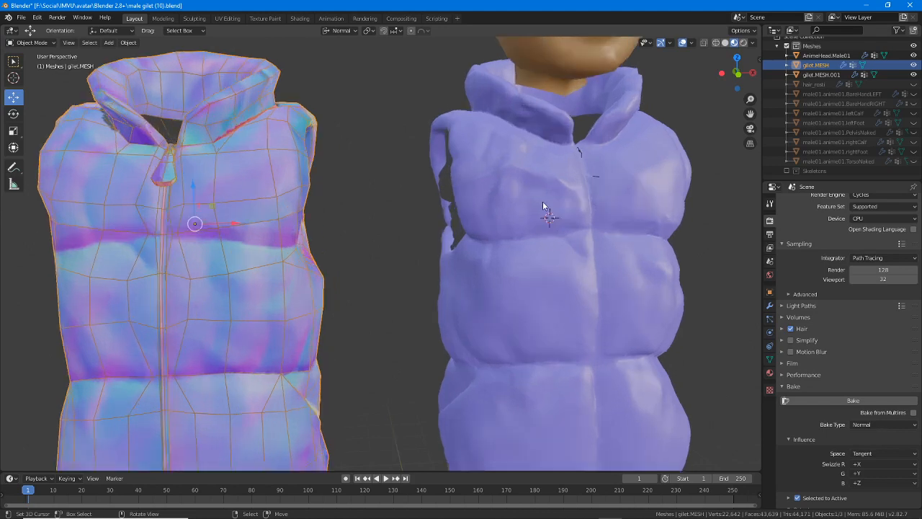
{"action": "middle_click_drag", "start_coordinate": [542, 201], "coordinate": [533, 202]}
{"action": "scroll", "coordinate": [533, 203], "scroll_direction": "down", "scroll_amount": 4}
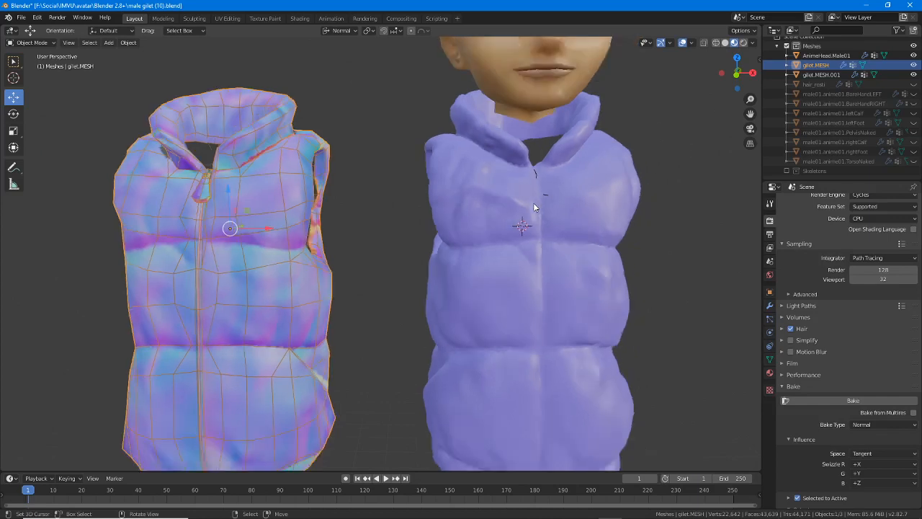
{"action": "scroll", "coordinate": [496, 219], "scroll_direction": "up", "scroll_amount": 3}
{"action": "middle_click_drag", "start_coordinate": [448, 231], "coordinate": [486, 223]}
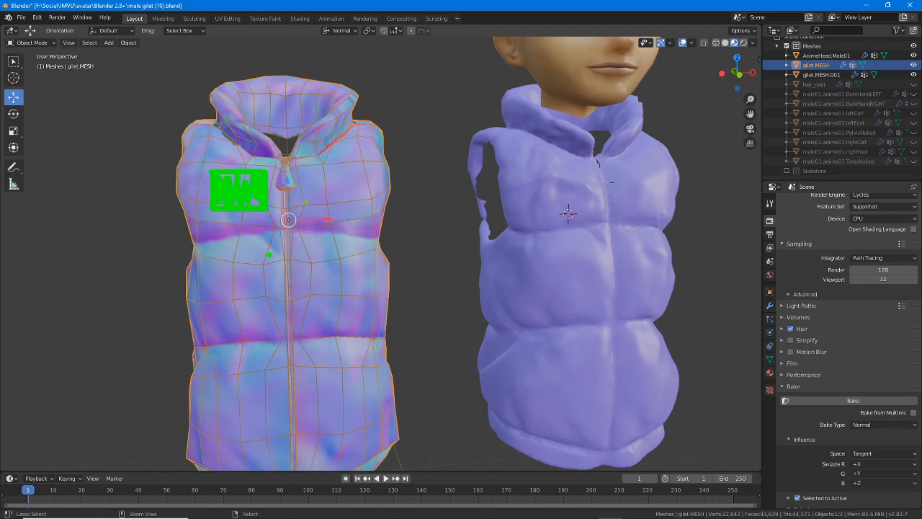
{"action": "key", "text": "Escape"}
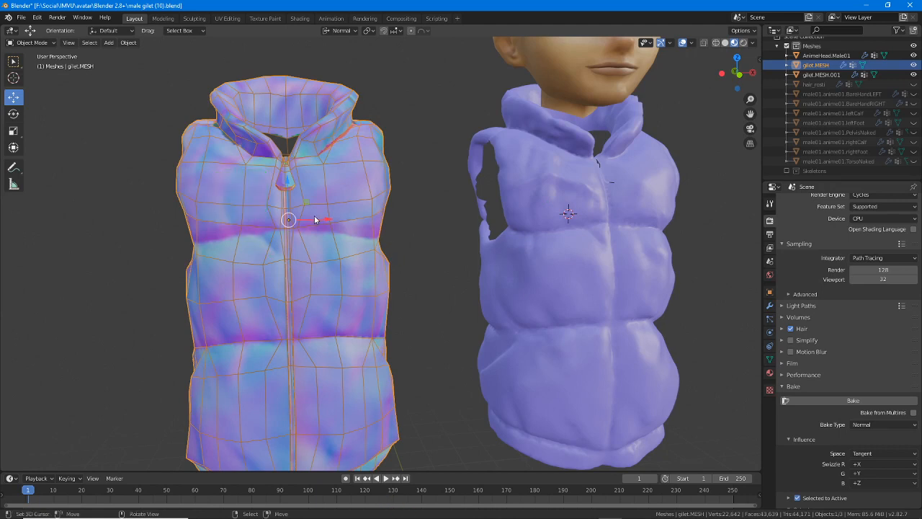
Switch to Affinity Photo and select the upper-left rectangle in the normal test height document
{"action": "left_click", "coordinate": [445, 509]}
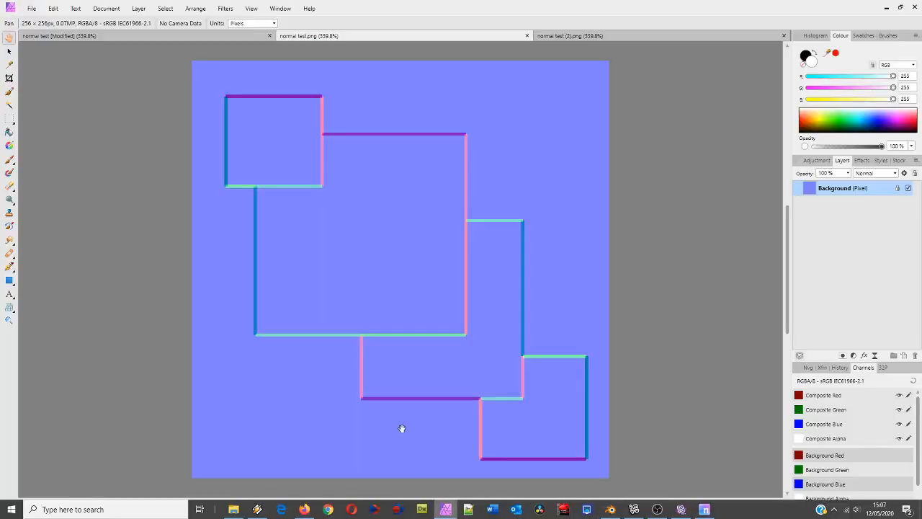
{"action": "left_click", "coordinate": [181, 37]}
{"action": "key", "text": "v"}
{"action": "left_click", "coordinate": [262, 116]}
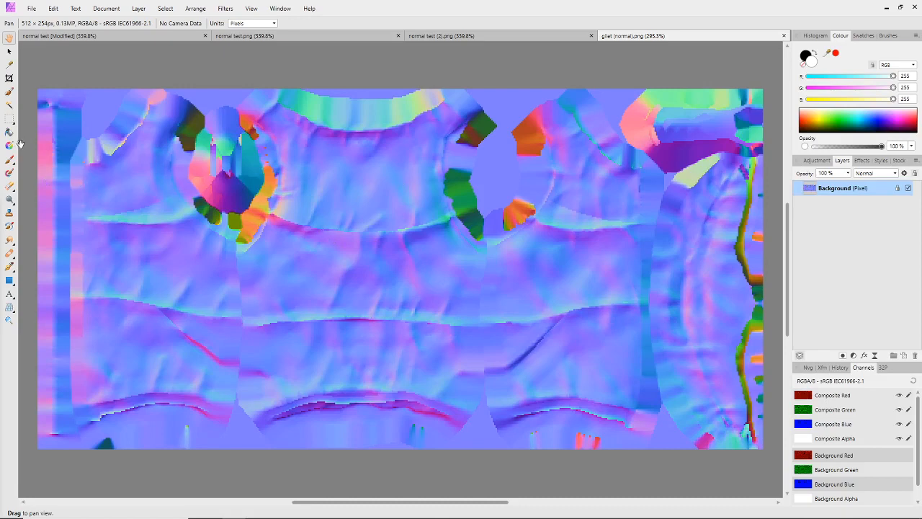
Draw a small white rectangle over the upper-right garment panel in gilet (normal).png
{"action": "left_click", "coordinate": [10, 281]}
{"action": "left_click_drag", "start_coordinate": [572, 181], "coordinate": [627, 225]}
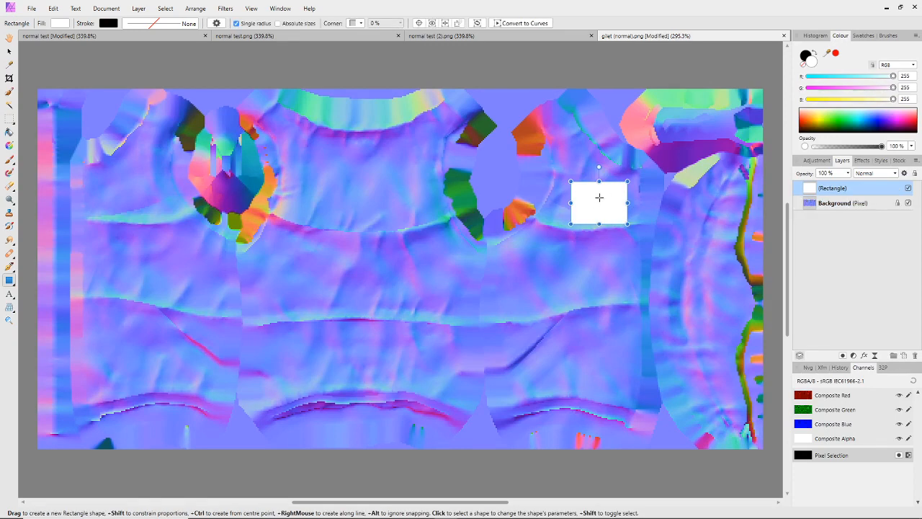
Select the Background layer and set the Flood Fill colour to mid-grey, RGB 127, 127, 127
{"action": "left_click", "coordinate": [816, 207]}
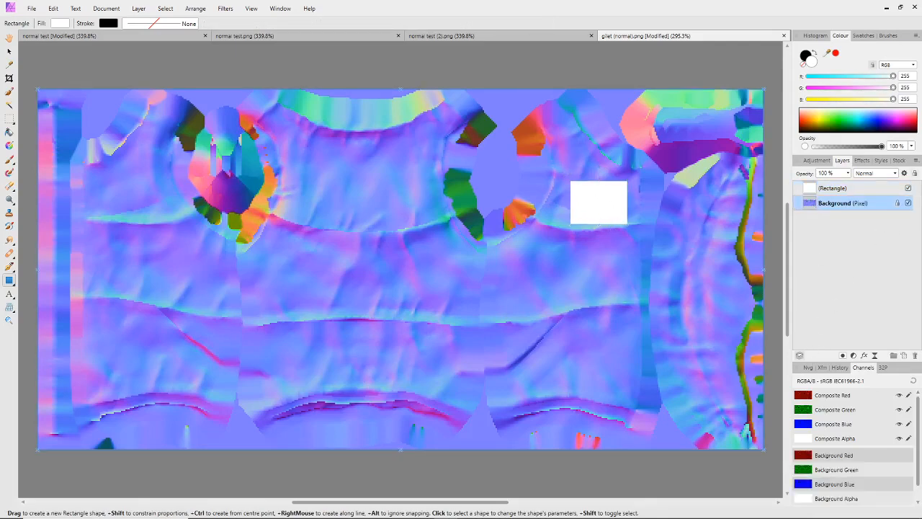
{"action": "left_click", "coordinate": [10, 133]}
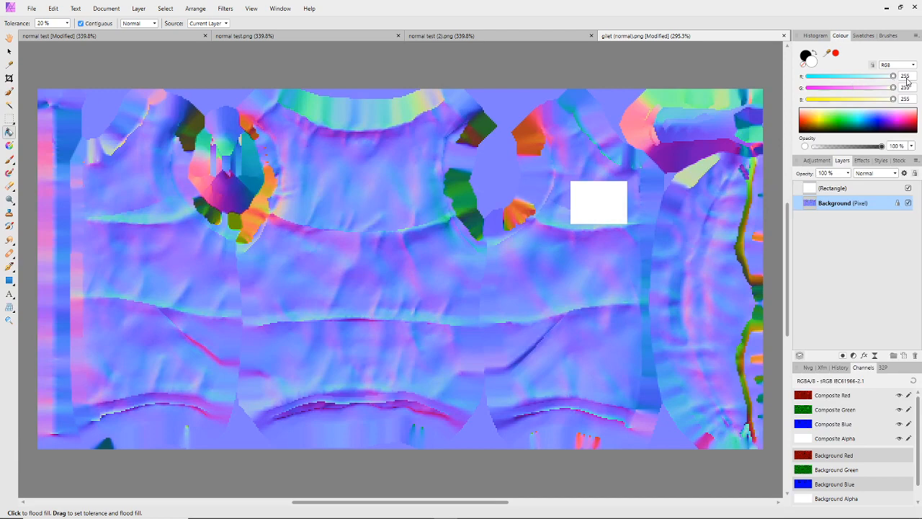
{"action": "left_click", "coordinate": [905, 77]}
{"action": "type", "text": "127"}
{"action": "left_click", "coordinate": [911, 87]}
{"action": "type", "text": "127"}
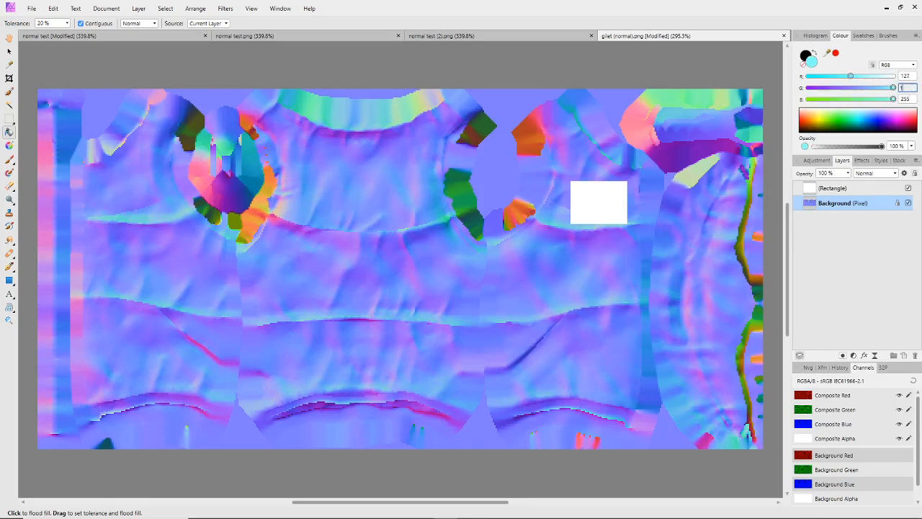
{"action": "key", "text": "Return"}
{"action": "left_click", "coordinate": [908, 100]}
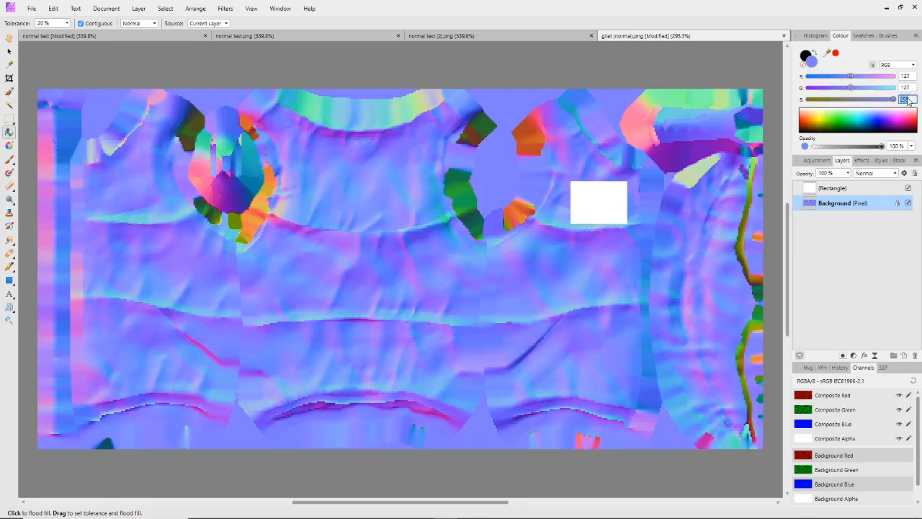
{"action": "type", "text": "127"}
{"action": "key", "text": "Return"}
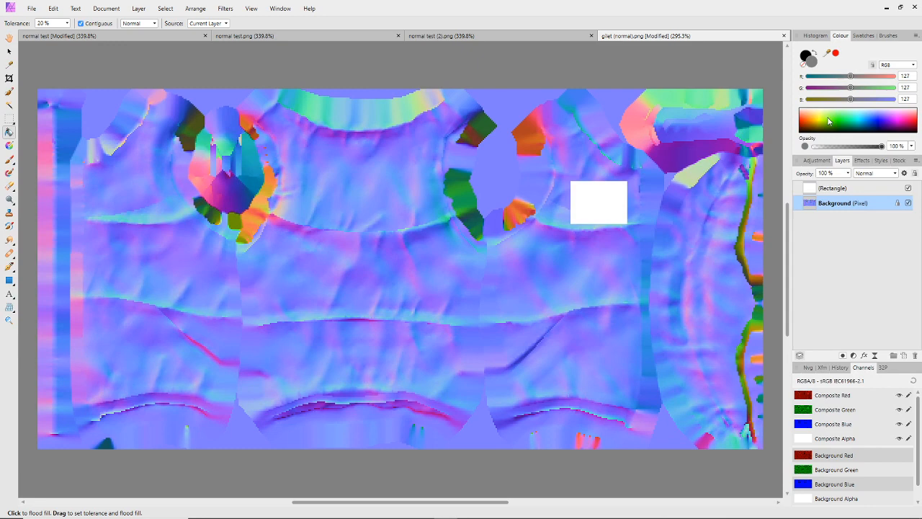
Undo a trial fill of the Background layer and flood-fill a new pixel layer beneath the rectangle with the mid-grey instead
{"action": "left_click", "coordinate": [626, 101]}
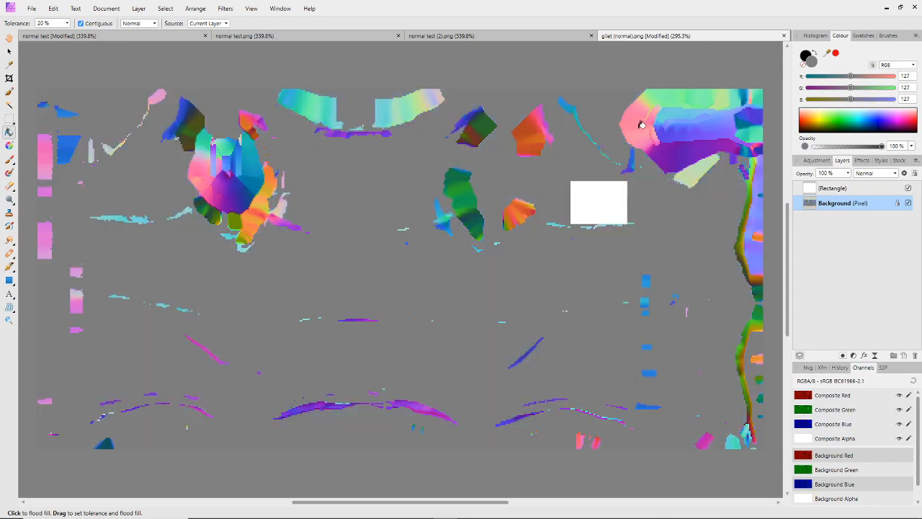
{"action": "key", "text": "ctrl+z"}
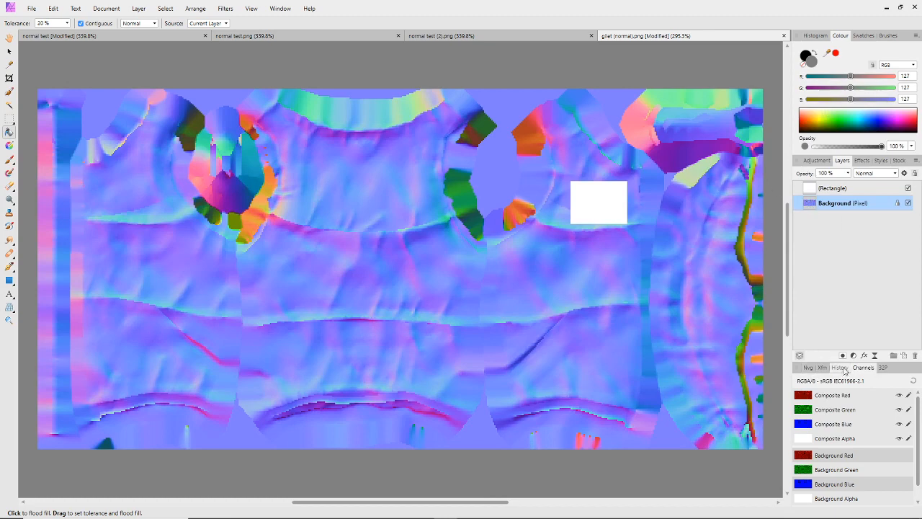
{"action": "left_click", "coordinate": [905, 356]}
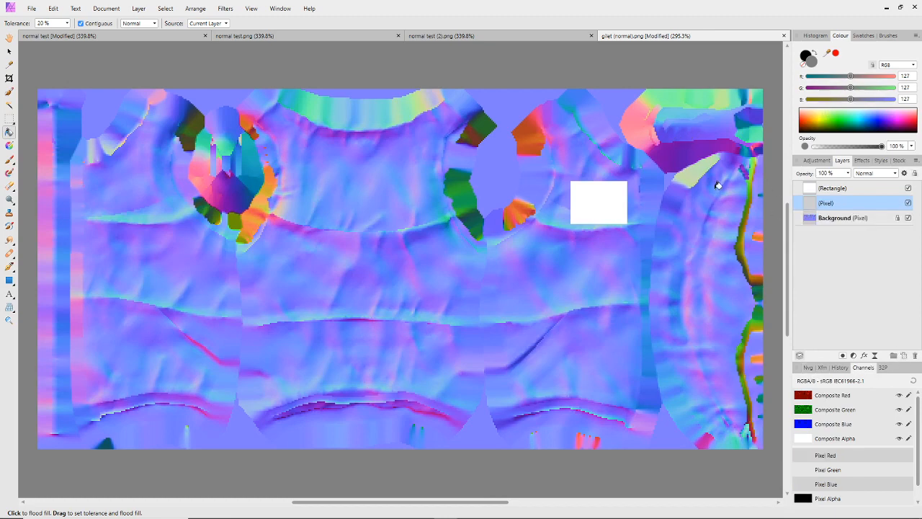
{"action": "left_click", "coordinate": [671, 156]}
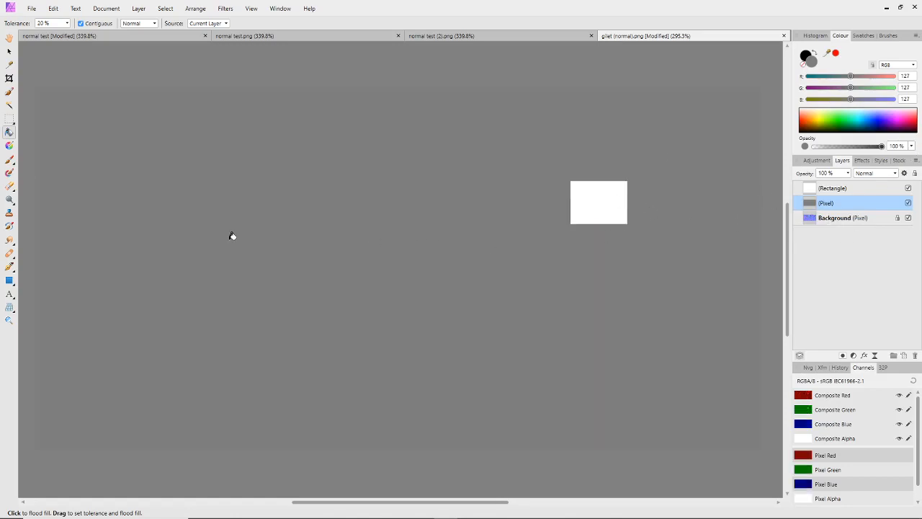
Set the fill colour to RGB 200, 200, 200 and flood-fill the new pixel layer with this light grey
{"action": "left_click", "coordinate": [913, 76]}
{"action": "type", "text": "200"}
{"action": "left_click", "coordinate": [913, 87]}
{"action": "type", "text": "200"}
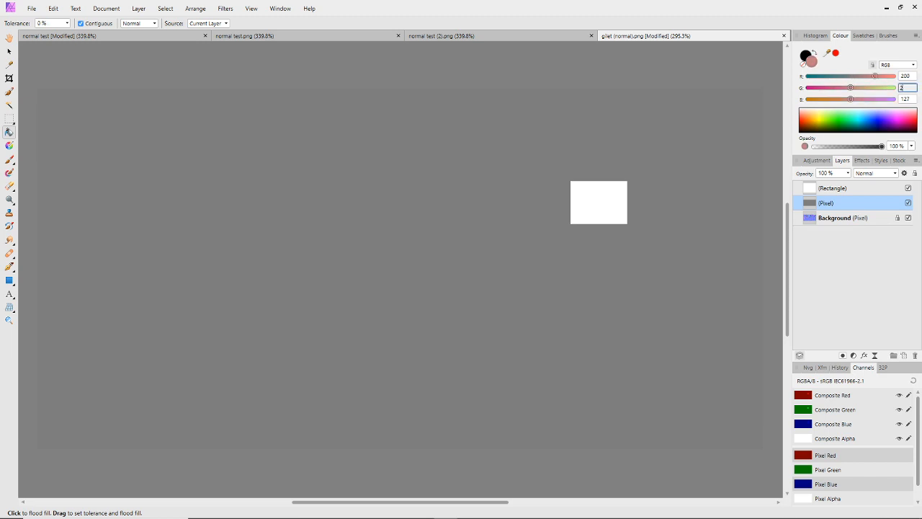
{"action": "left_click", "coordinate": [910, 99]}
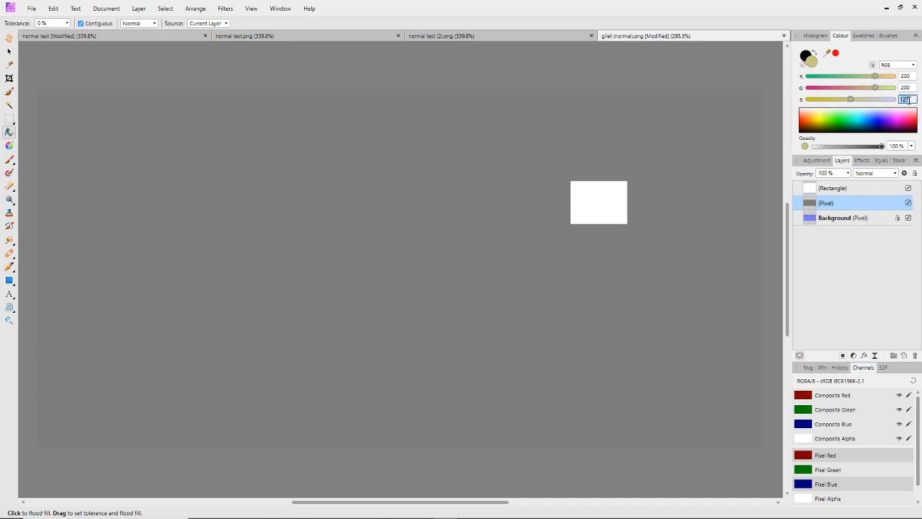
{"action": "type", "text": "200"}
{"action": "left_click", "coordinate": [613, 121]}
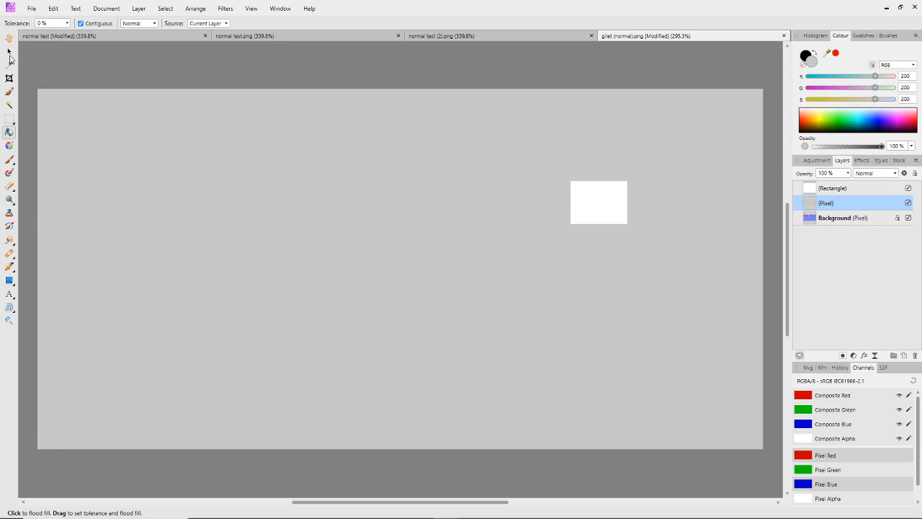
{"action": "left_click", "coordinate": [10, 52]}
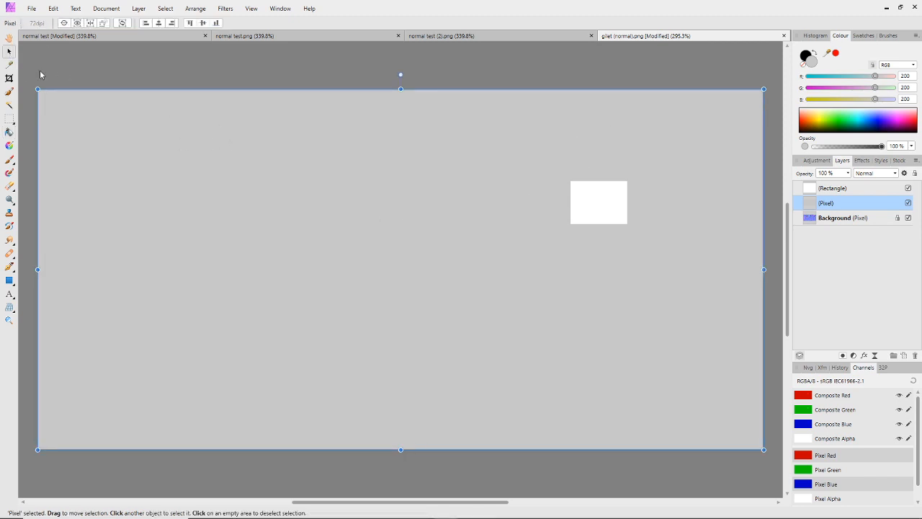
{"action": "left_click", "coordinate": [33, 9]}
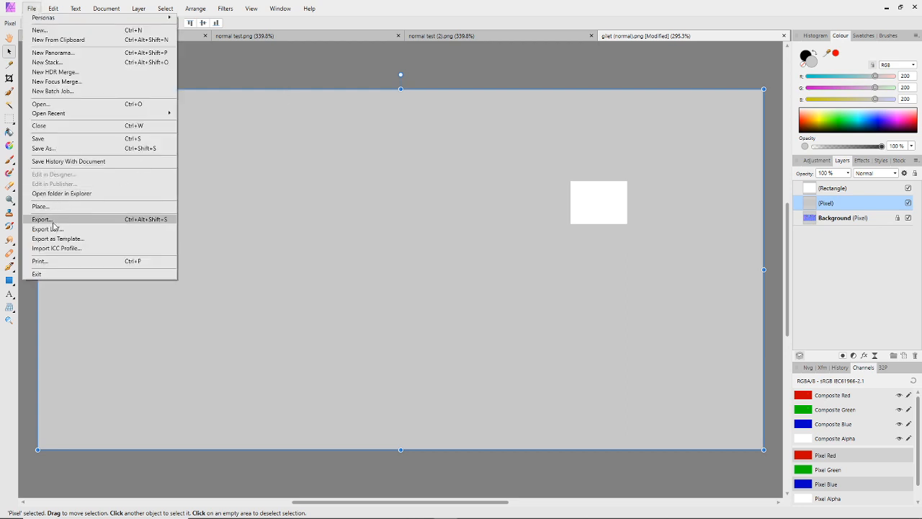
{"action": "left_click", "coordinate": [387, 19]}
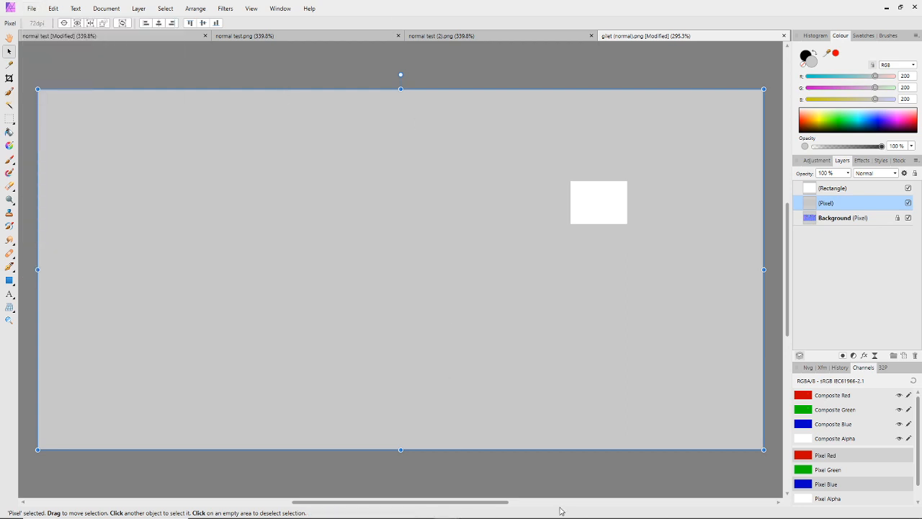
Bring up njob to view its loaded normal map with the noisy background, and return to Affinity Photo
{"action": "mouse_move", "coordinate": [563, 516]}
{"action": "left_click", "coordinate": [704, 510]}
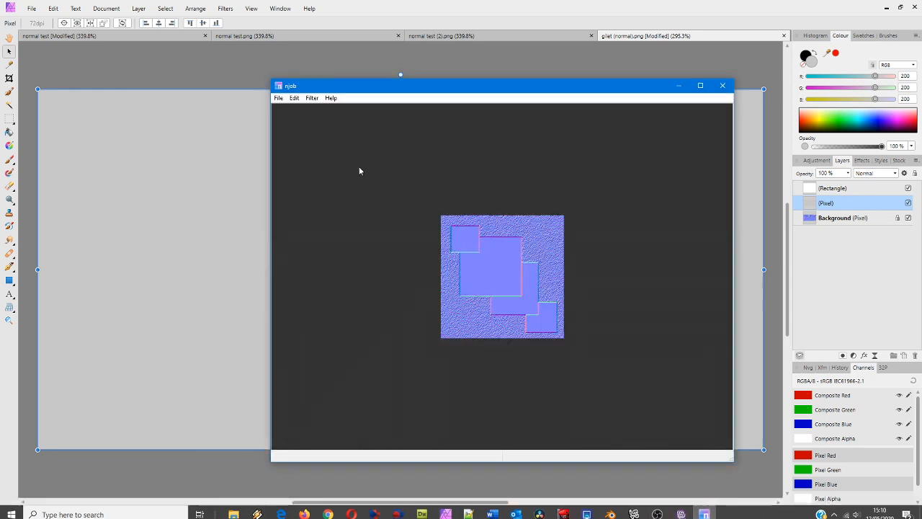
{"action": "left_click_drag", "start_coordinate": [315, 90], "coordinate": [283, 79]}
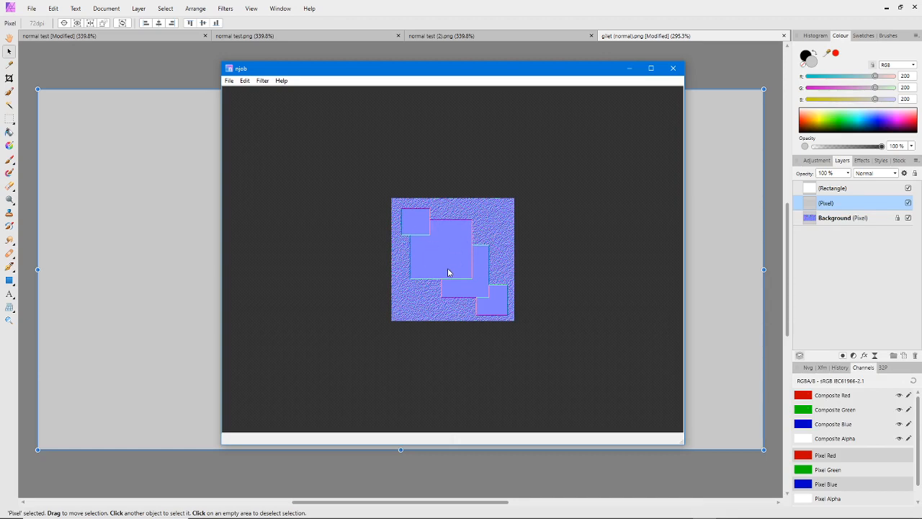
{"action": "left_click_drag", "start_coordinate": [449, 68], "coordinate": [458, 85]}
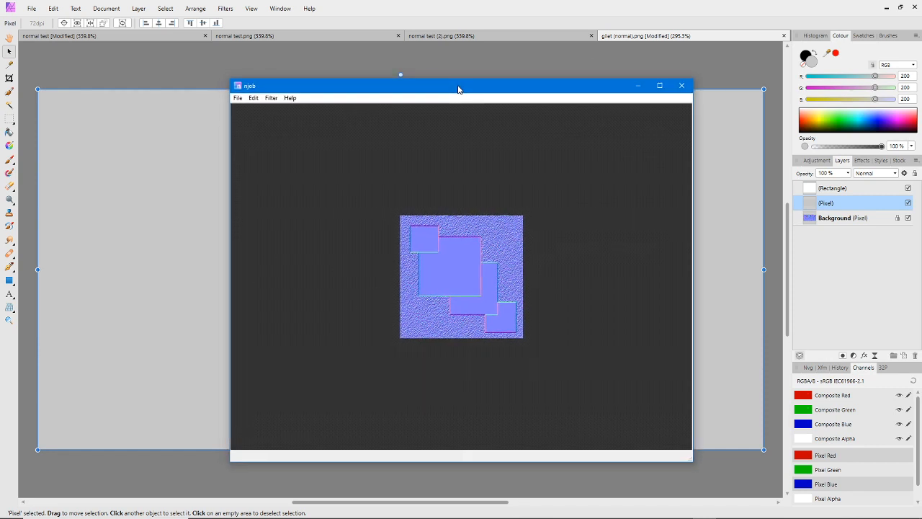
{"action": "left_click", "coordinate": [414, 13]}
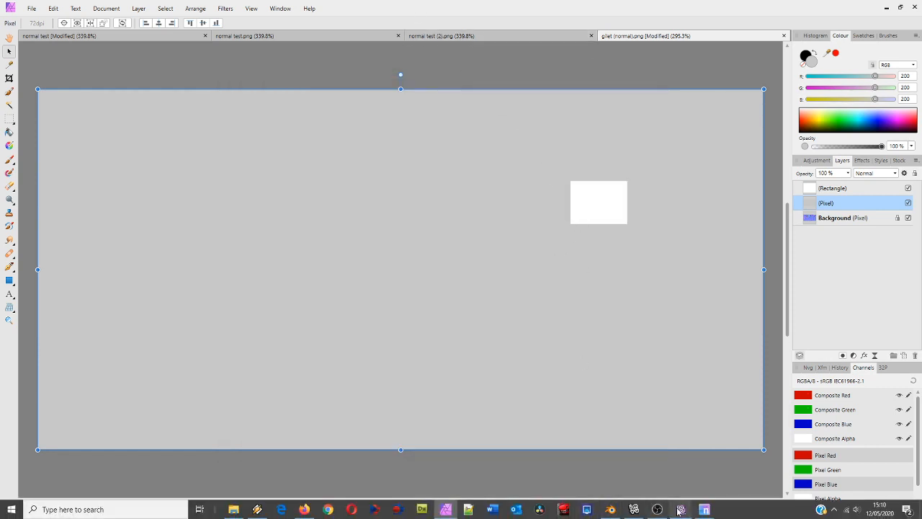
Switch to IMVU Studio, open the Gilet Normal Test project and view the textured gilet on the avatar up close
{"action": "left_click", "coordinate": [681, 510]}
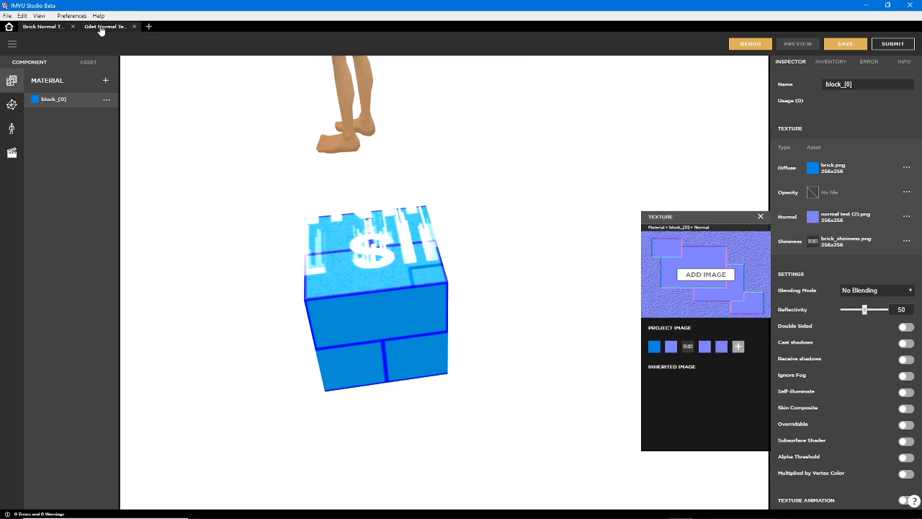
{"action": "left_click", "coordinate": [101, 27]}
{"action": "left_click_drag", "start_coordinate": [517, 362], "coordinate": [456, 173]}
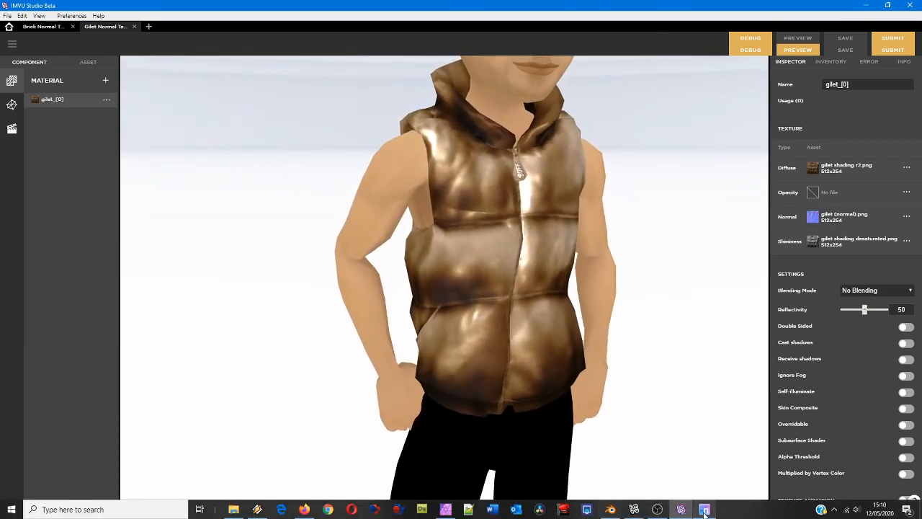
Return to Affinity Photo, add a new pixel layer above the light grey one and flood-fill it with black, RGB 0, 0, 0
{"action": "mouse_move", "coordinate": [705, 511]}
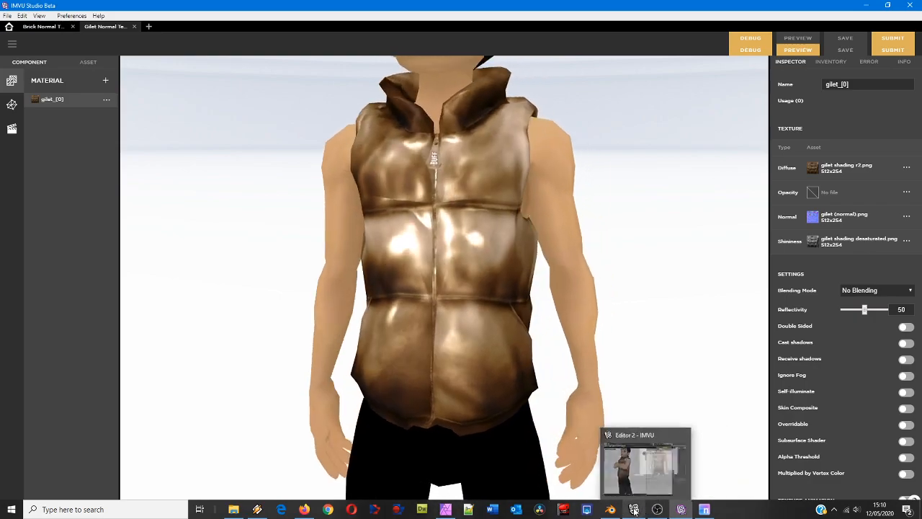
{"action": "left_click", "coordinate": [445, 509]}
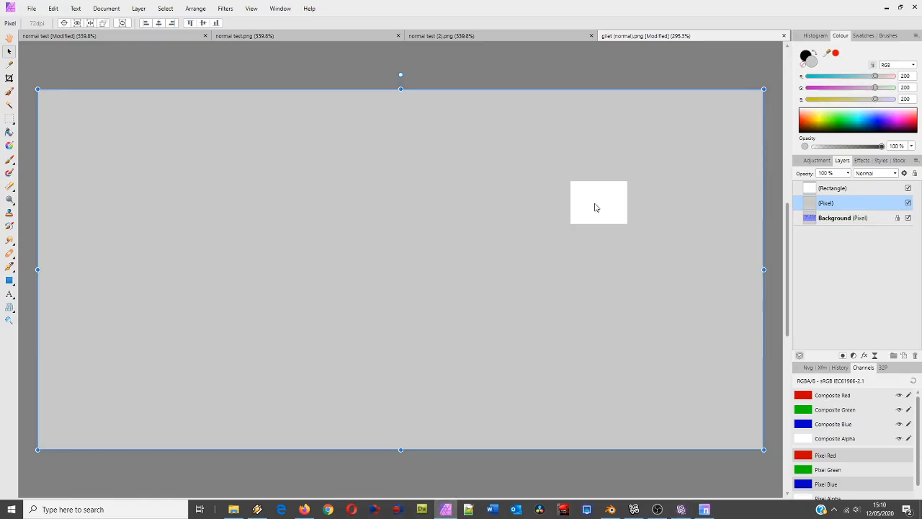
{"action": "left_click", "coordinate": [618, 201]}
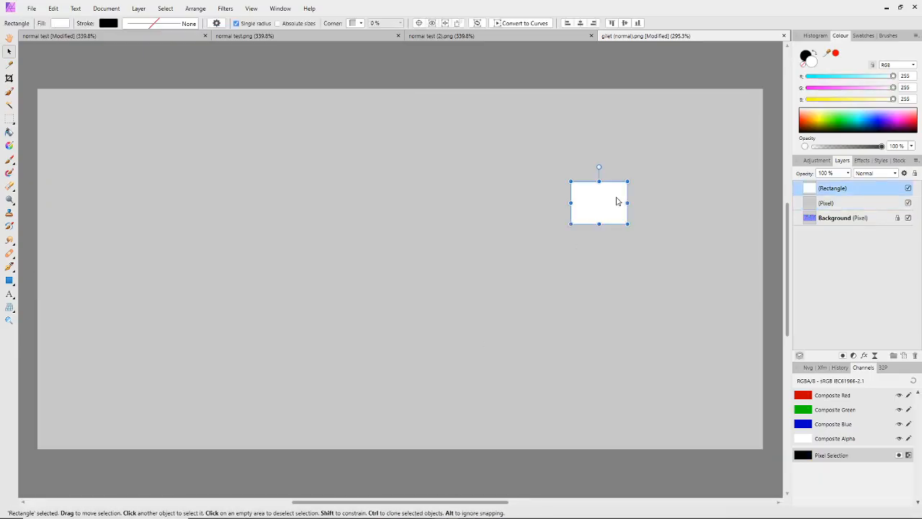
{"action": "left_click", "coordinate": [822, 203]}
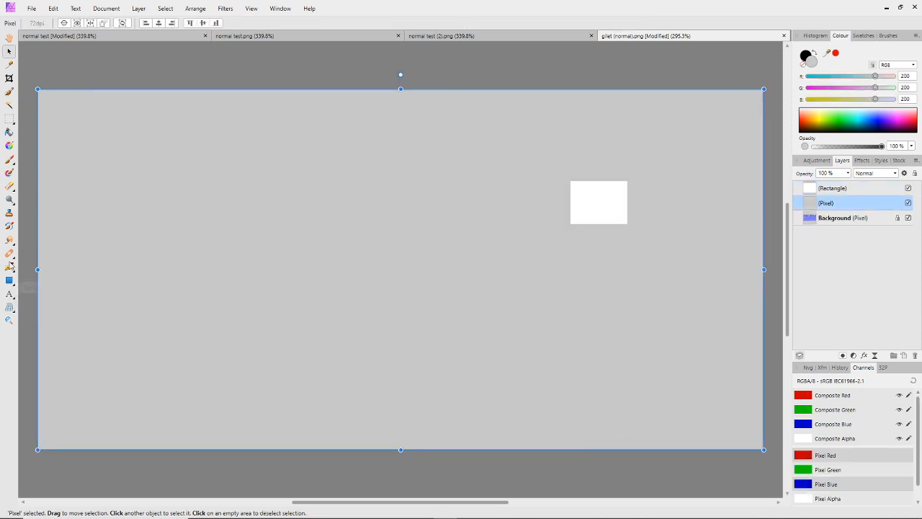
{"action": "left_click", "coordinate": [9, 132]}
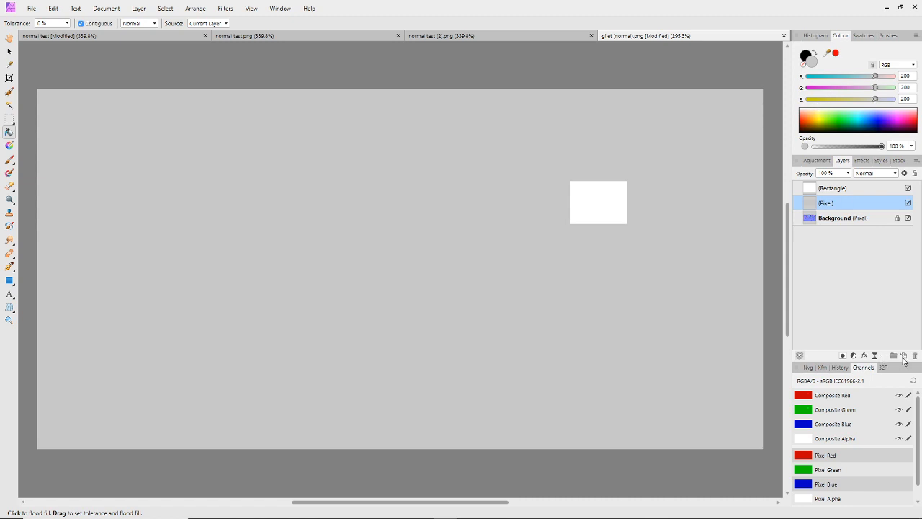
{"action": "left_click", "coordinate": [904, 357]}
{"action": "left_click_drag", "start_coordinate": [820, 89], "coordinate": [790, 103]}
{"action": "left_click", "coordinate": [653, 114]}
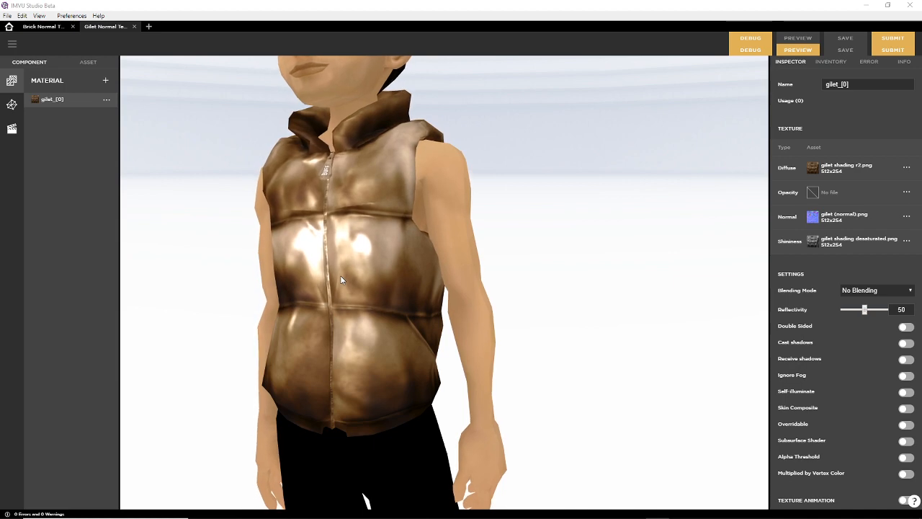
Examine the textured gilet on the avatar from several angles in IMVU Studio, and return to Affinity Photo
{"action": "mouse_move", "coordinate": [340, 276]}
{"action": "left_mouse_down"}
{"action": "mouse_move", "coordinate": [457, 286]}
{"action": "mouse_move", "coordinate": [355, 267]}
{"action": "left_mouse_up"}
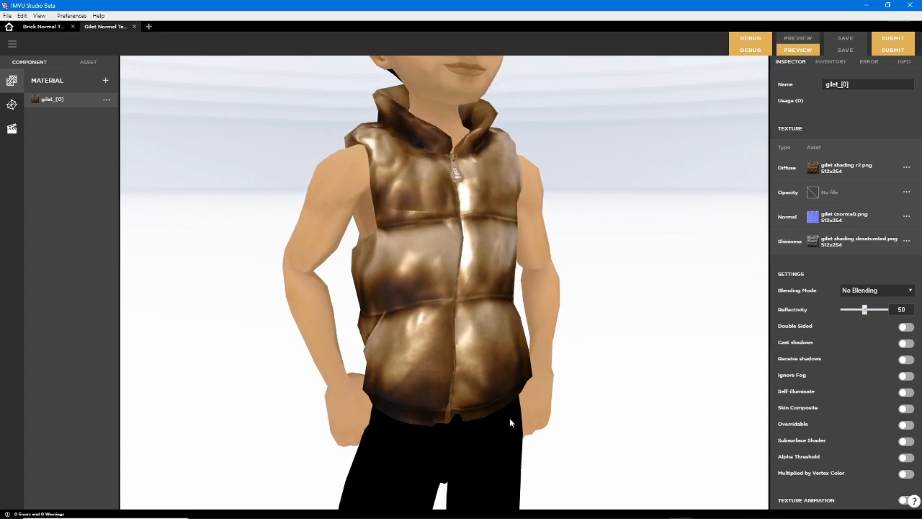
{"action": "left_click_drag", "start_coordinate": [433, 389], "coordinate": [476, 382]}
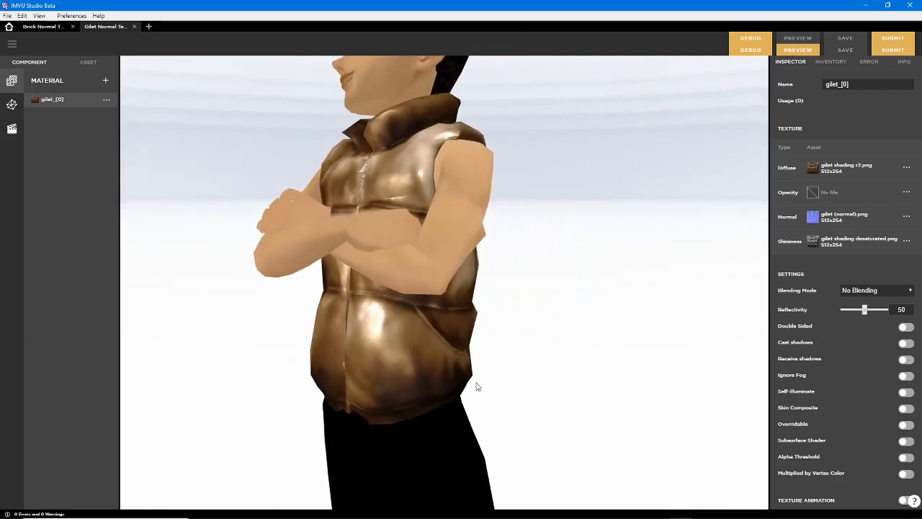
{"action": "mouse_move", "coordinate": [627, 517]}
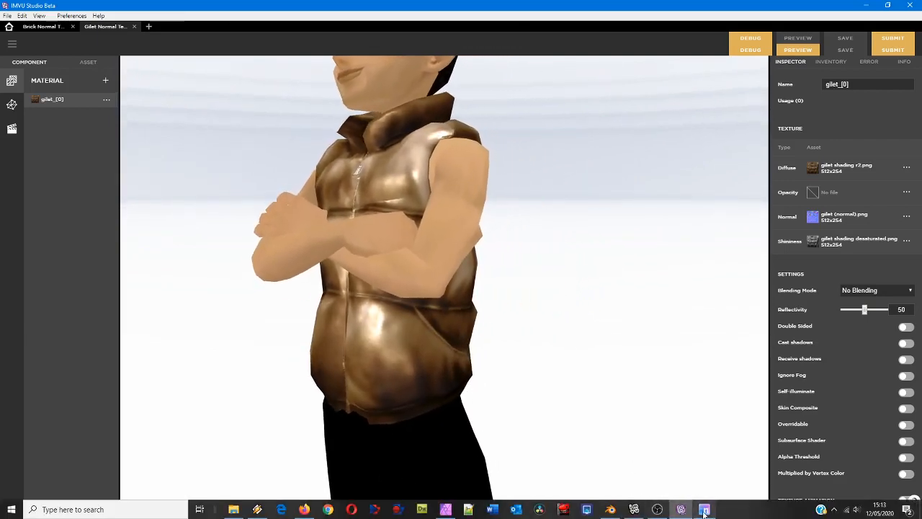
{"action": "left_click", "coordinate": [462, 511]}
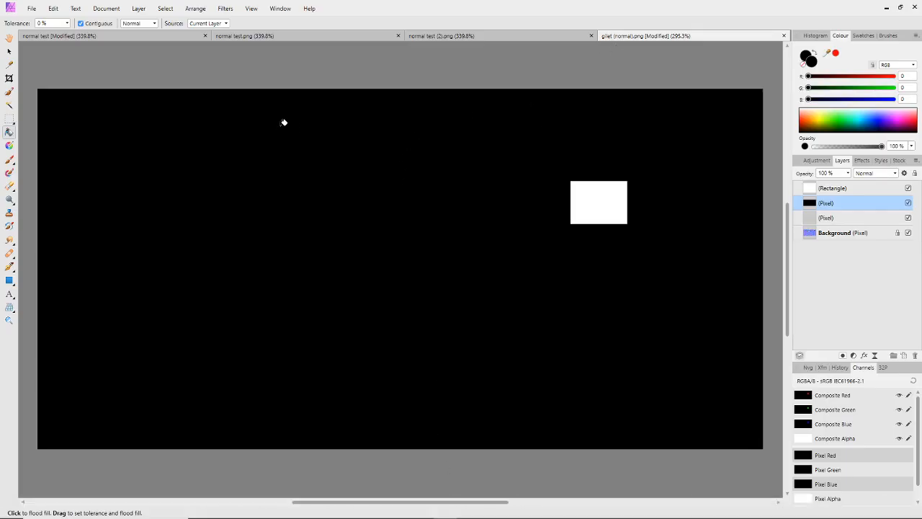
Hide the black pixel layer and save the document as "gilet (normal) - badger" in the avatar Blender 2.8+ folder
{"action": "left_click", "coordinate": [908, 204]}
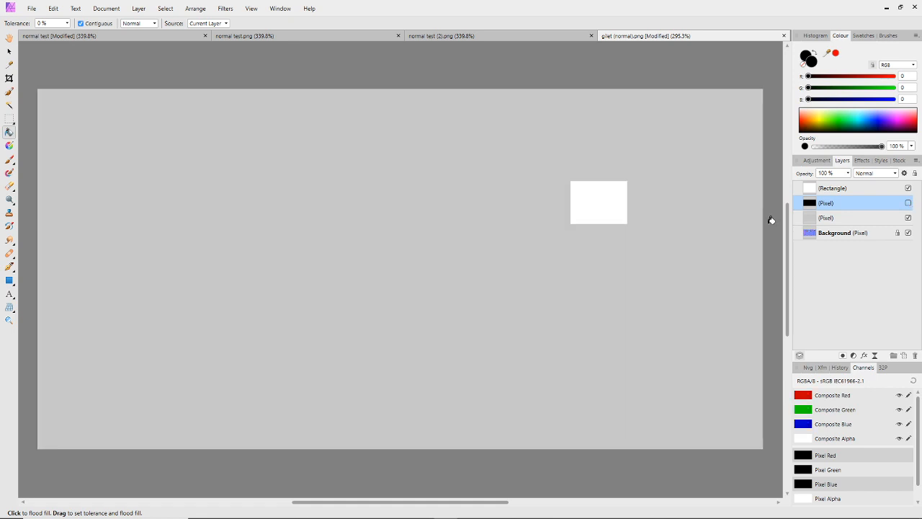
{"action": "left_click", "coordinate": [31, 9]}
{"action": "left_click", "coordinate": [43, 148]}
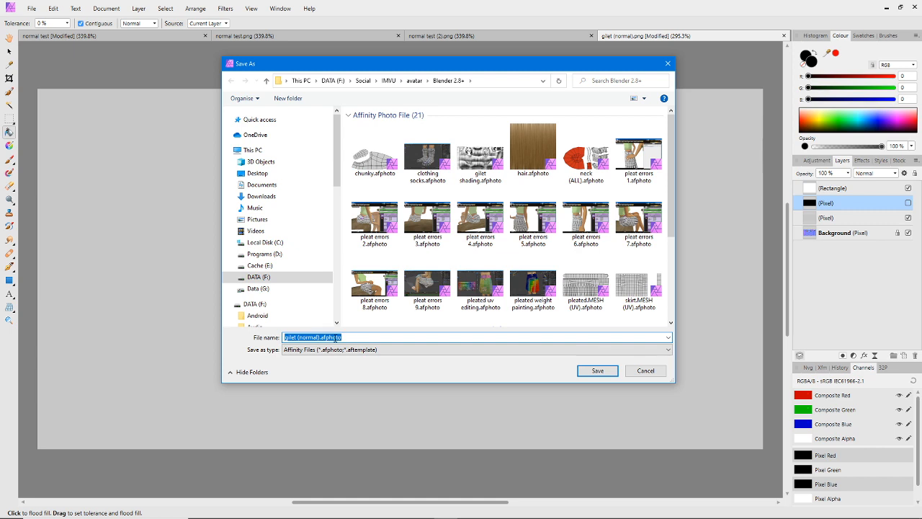
{"action": "left_click", "coordinate": [321, 338]}
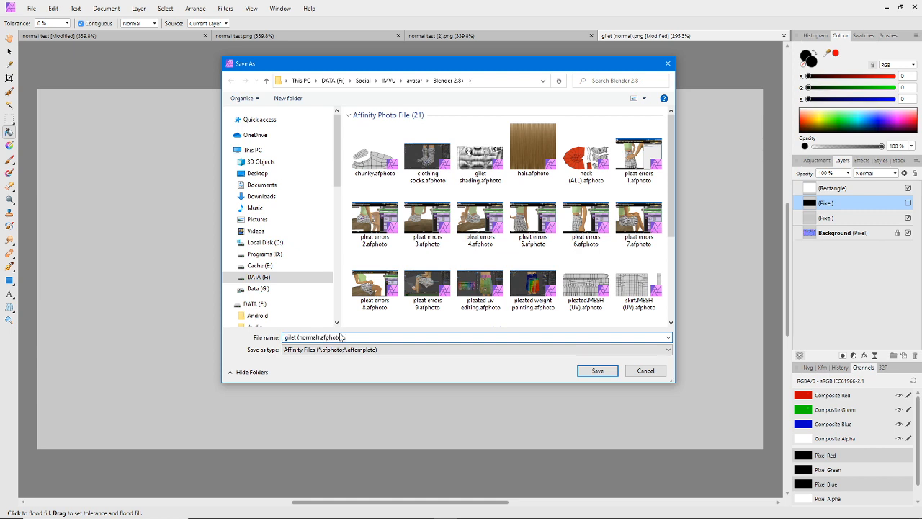
{"action": "type", "text": "- badger"}
{"action": "left_click", "coordinate": [597, 371]}
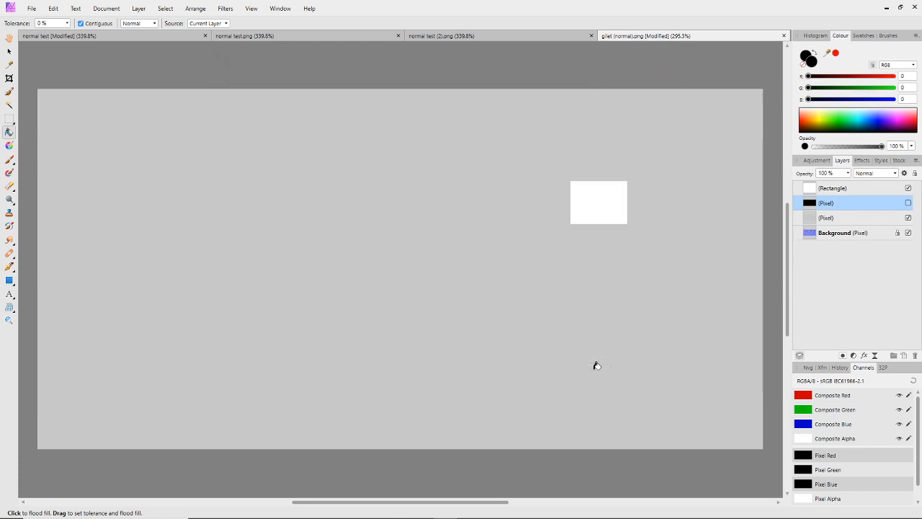
Export the whole document as the 512 x 254 px TGA "gilet (normal) - badger.tga" into the IMVU avatar Blender 2.8+ folder
{"action": "left_click", "coordinate": [31, 8]}
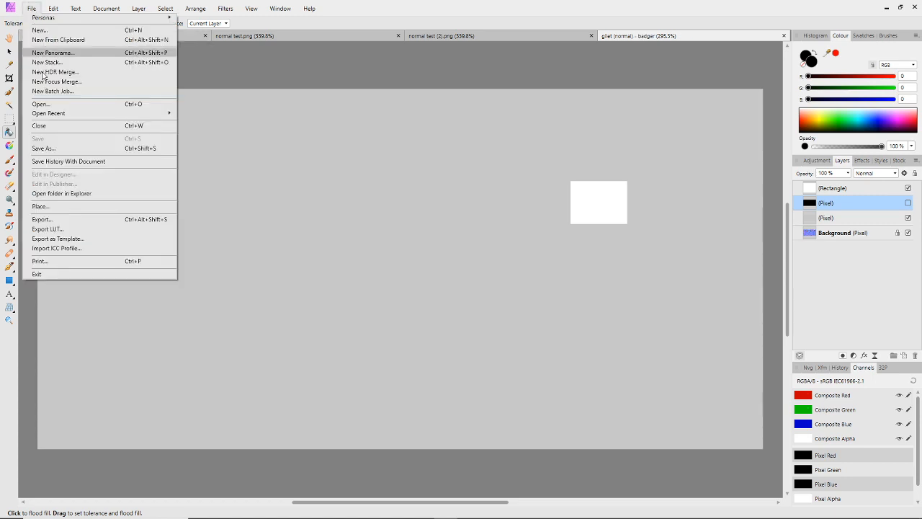
{"action": "left_click", "coordinate": [47, 220]}
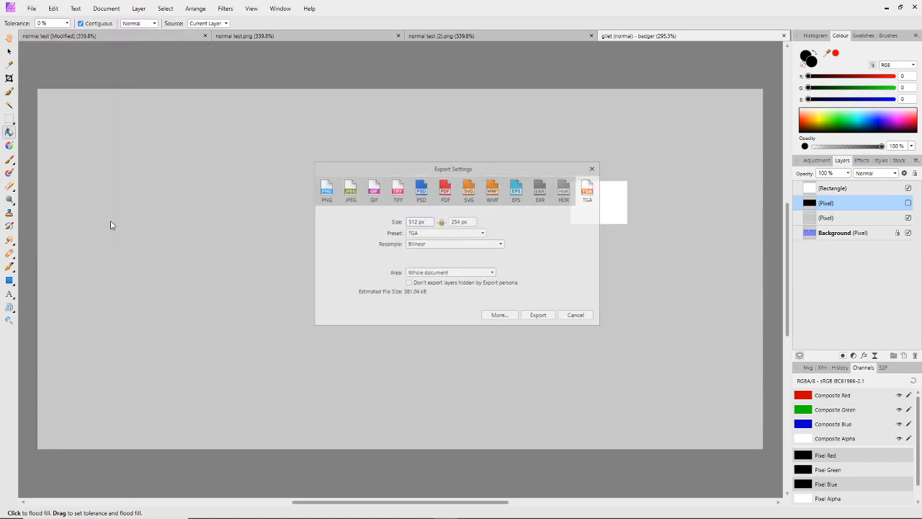
{"action": "left_click", "coordinate": [540, 317]}
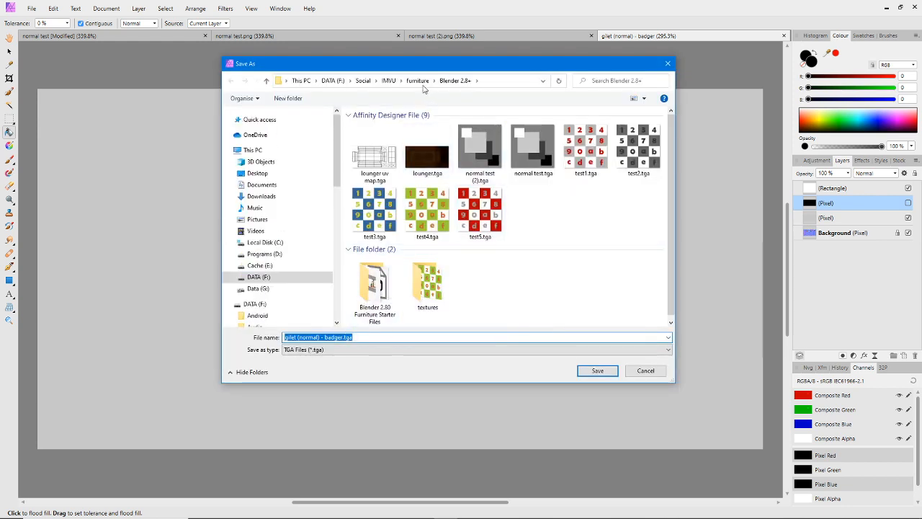
{"action": "left_click", "coordinate": [401, 81]}
{"action": "left_click", "coordinate": [415, 176]}
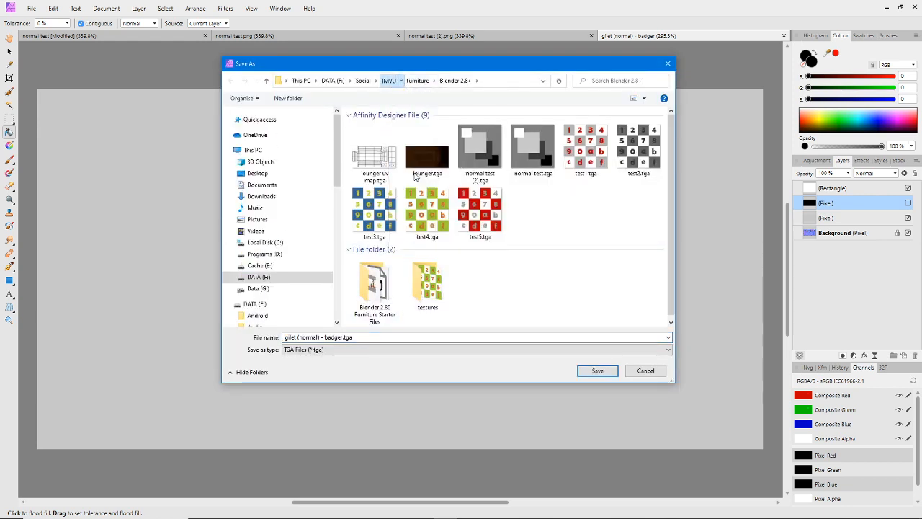
{"action": "left_click", "coordinate": [427, 80]}
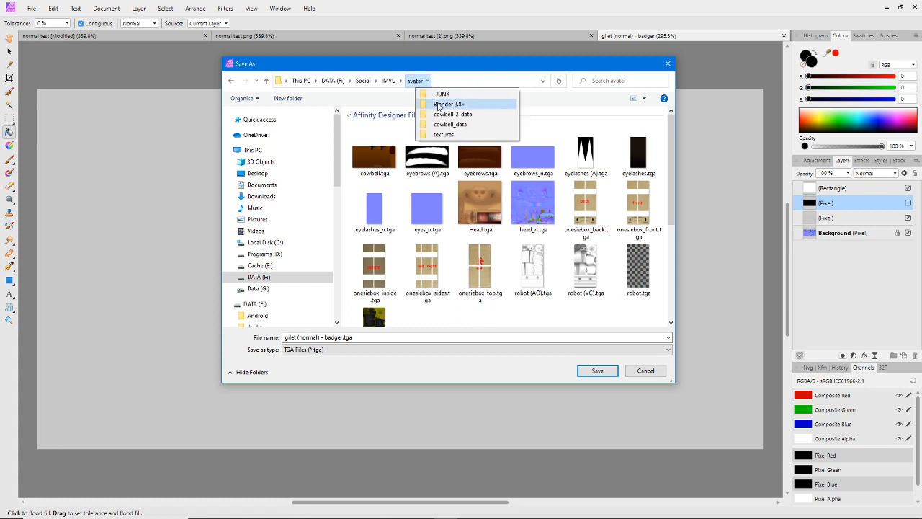
{"action": "left_click", "coordinate": [438, 105]}
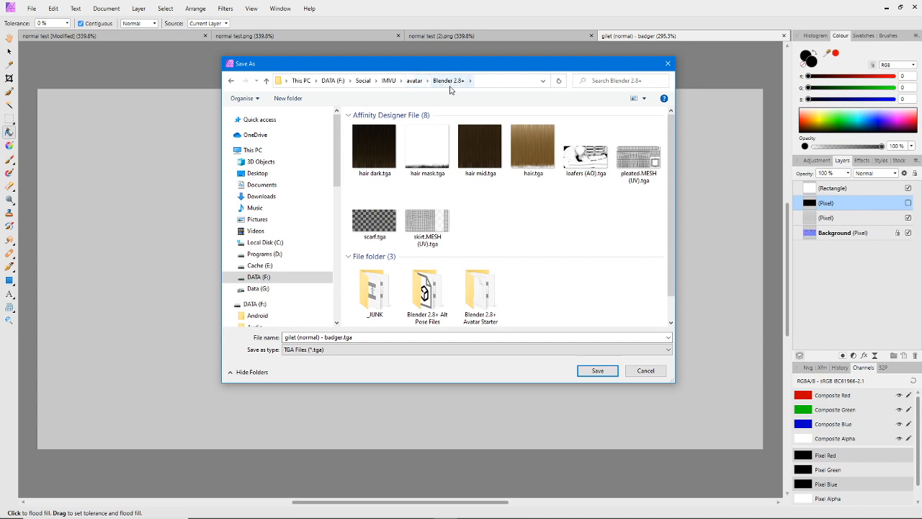
{"action": "left_click", "coordinate": [598, 371]}
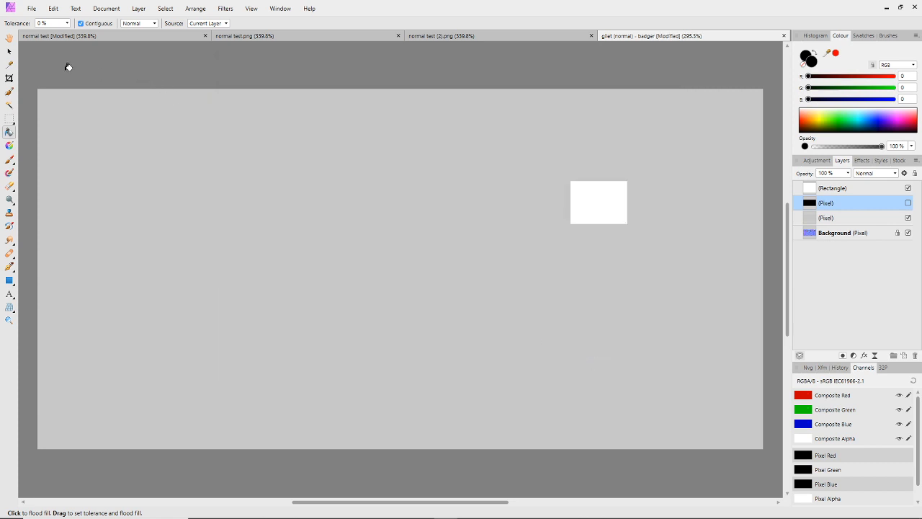
{"action": "left_click", "coordinate": [9, 51]}
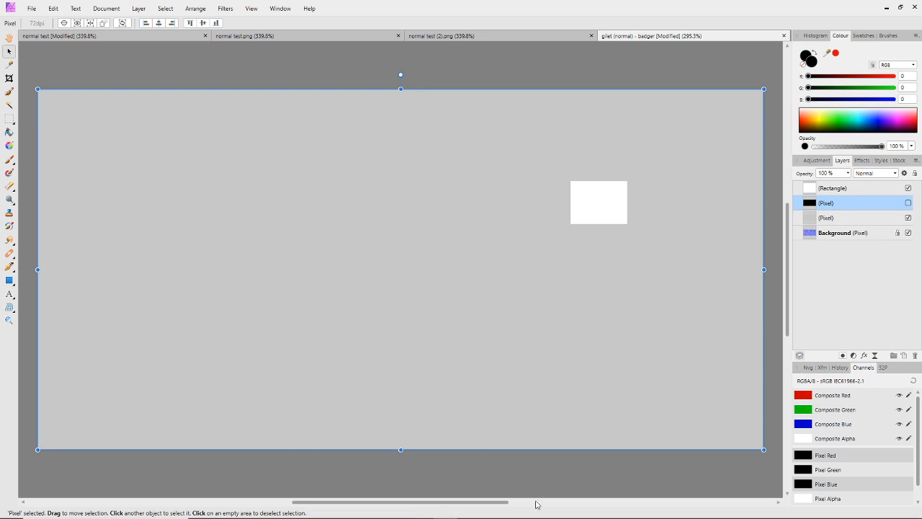
Switch to njob and load "gilet (normal) - badger.tga" from the IMVU avatar Blender 2.8+ folder
{"action": "mouse_move", "coordinate": [587, 516]}
{"action": "left_click", "coordinate": [703, 510]}
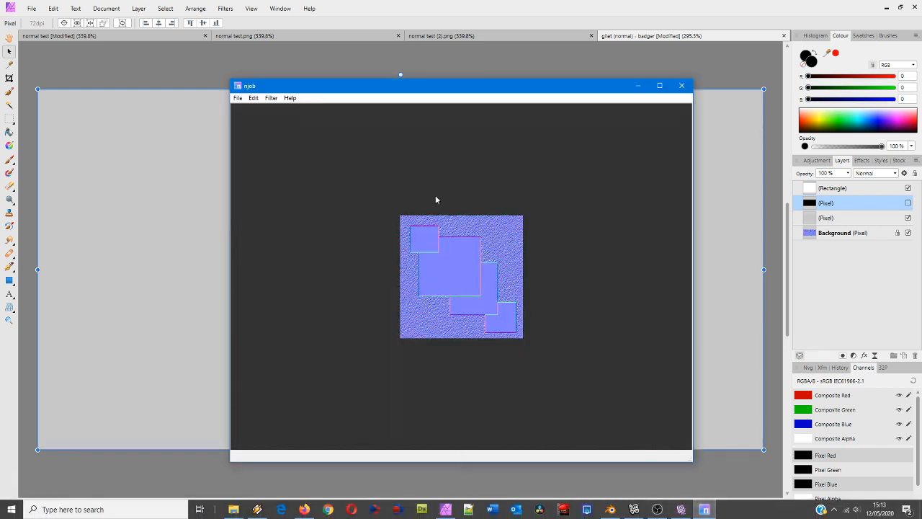
{"action": "left_click", "coordinate": [238, 98]}
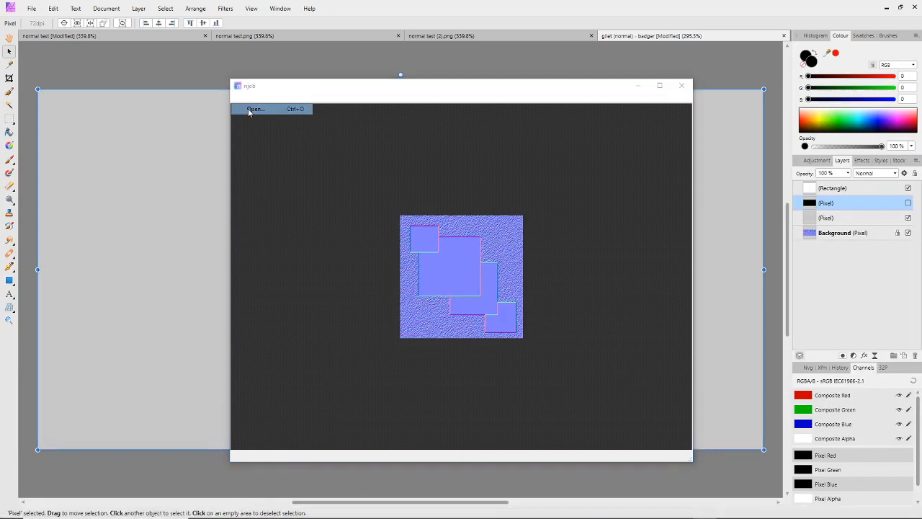
{"action": "left_click", "coordinate": [249, 110]}
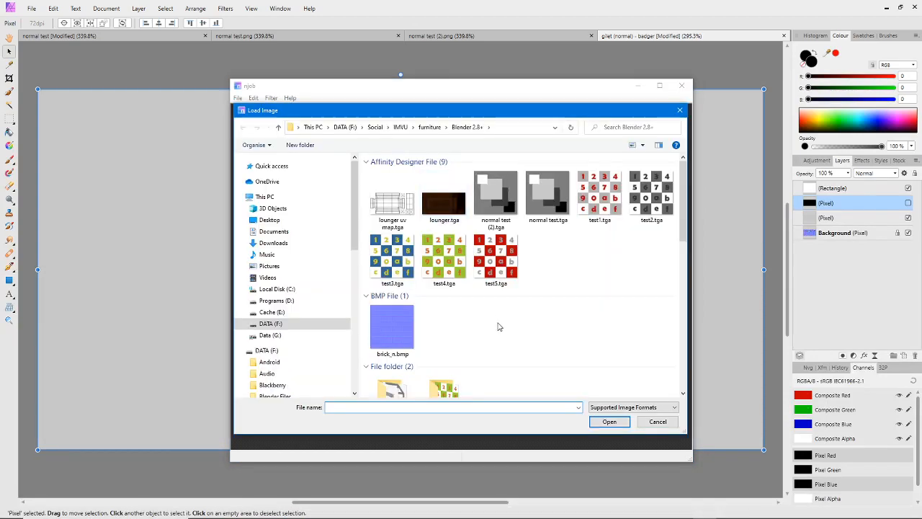
{"action": "left_click", "coordinate": [413, 127]}
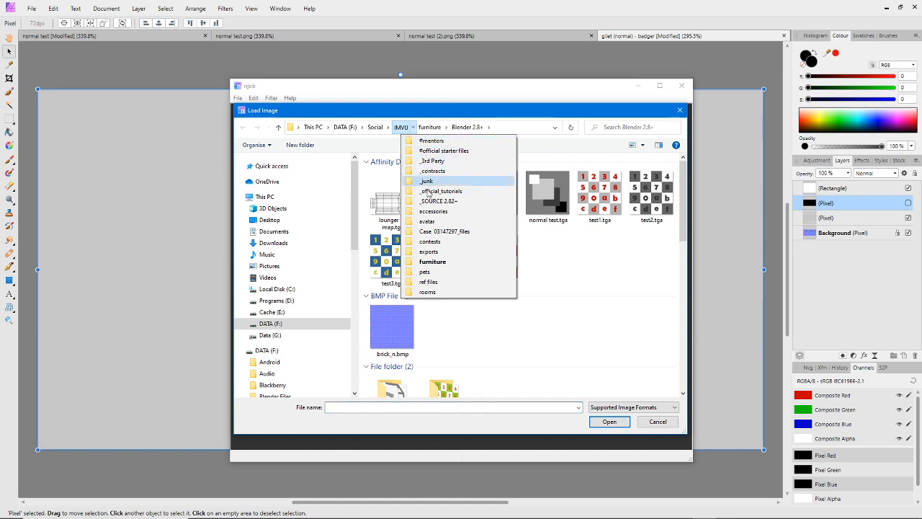
{"action": "left_click", "coordinate": [430, 221]}
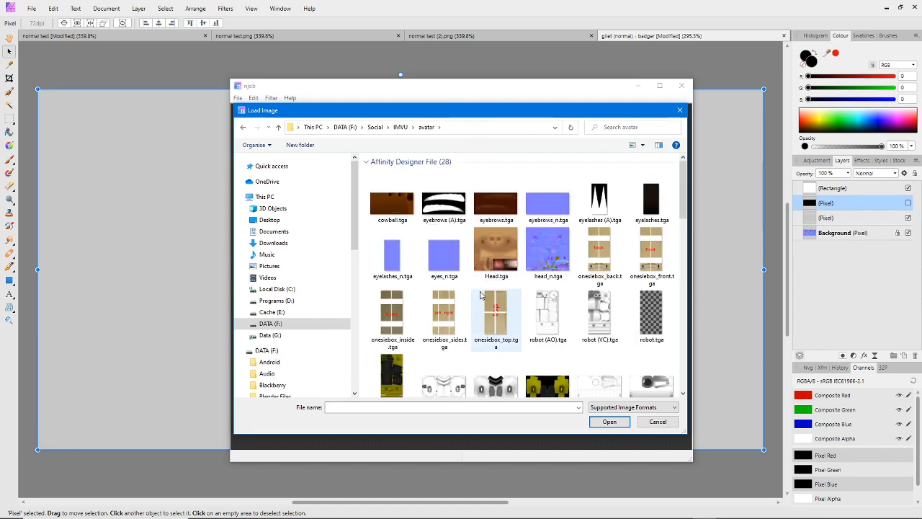
{"action": "left_click", "coordinate": [438, 127]}
{"action": "left_click", "coordinate": [456, 151]}
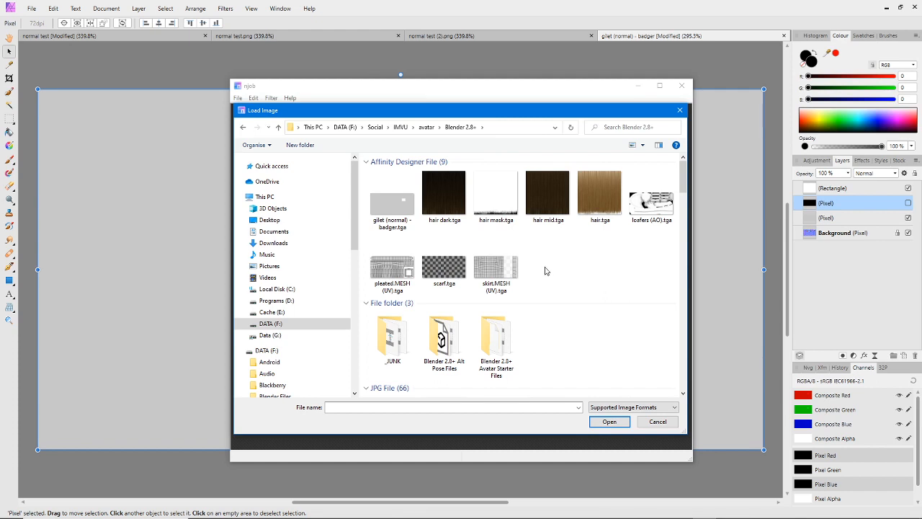
{"action": "left_click", "coordinate": [392, 201]}
{"action": "left_click", "coordinate": [610, 422]}
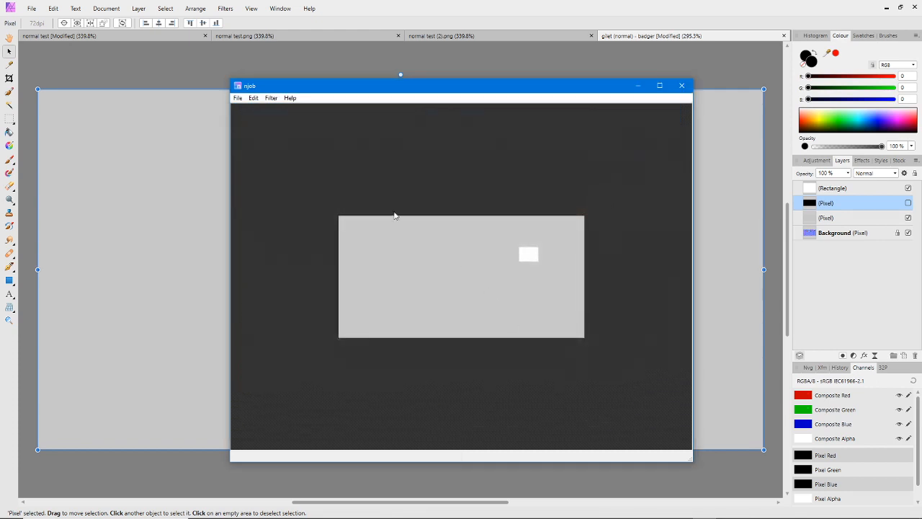
Convert the loaded height image to a normal map with the Traditional normal estimation
{"action": "left_click", "coordinate": [270, 97]}
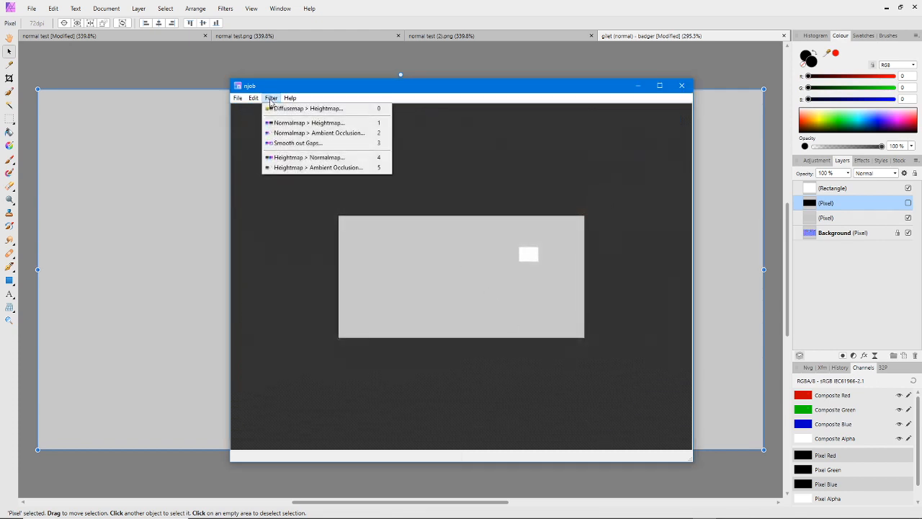
{"action": "left_click", "coordinate": [296, 157]}
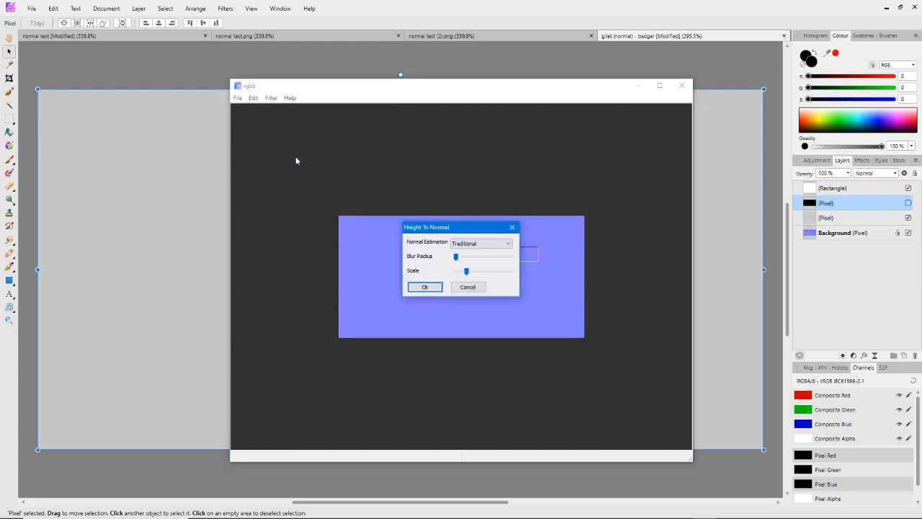
{"action": "left_click", "coordinate": [426, 287]}
Save the normal map as the PNG file "gilet (normal) badger.png" in the avatar Blender 2.8+ folder
{"action": "left_click", "coordinate": [238, 98]}
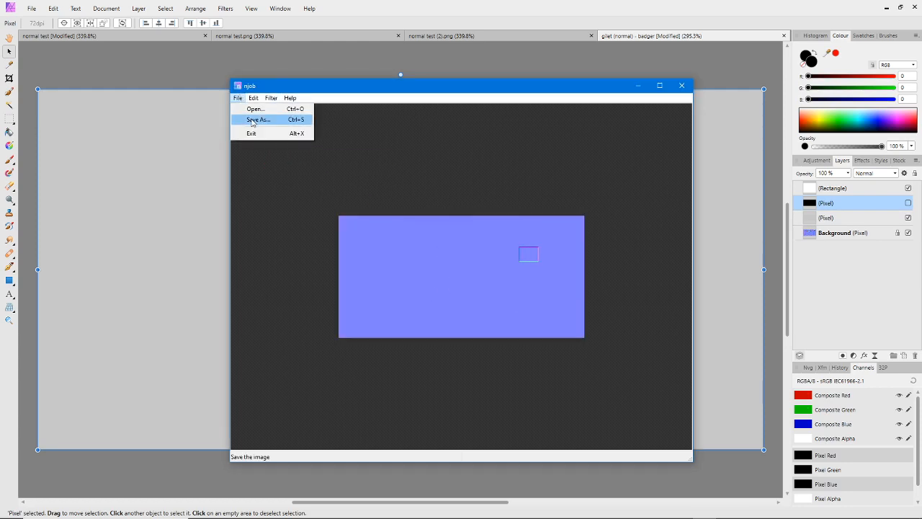
{"action": "left_click", "coordinate": [258, 120]}
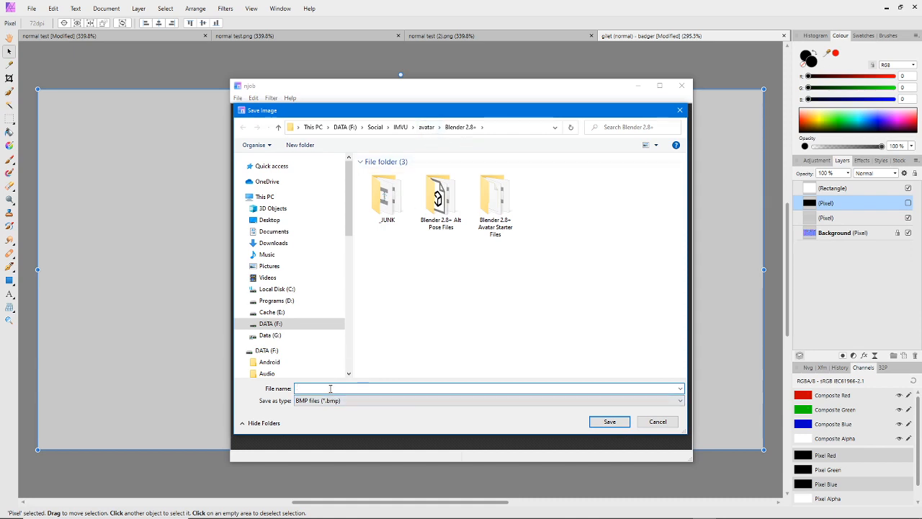
{"action": "mouse_move", "coordinate": [358, 109]}
{"action": "left_mouse_down"}
{"action": "mouse_move", "coordinate": [355, 226]}
{"action": "mouse_move", "coordinate": [289, 140]}
{"action": "mouse_move", "coordinate": [355, 91]}
{"action": "mouse_move", "coordinate": [343, 110]}
{"action": "left_mouse_up"}
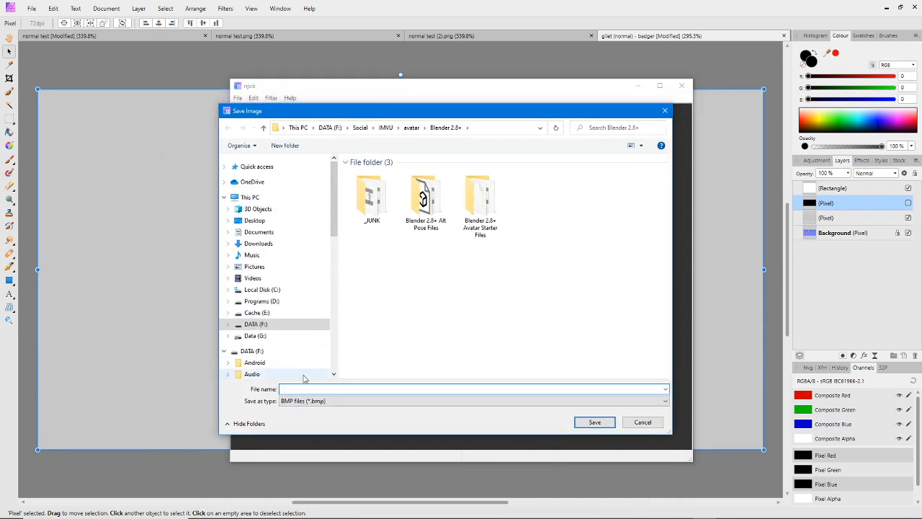
{"action": "type", "text": "gi"}
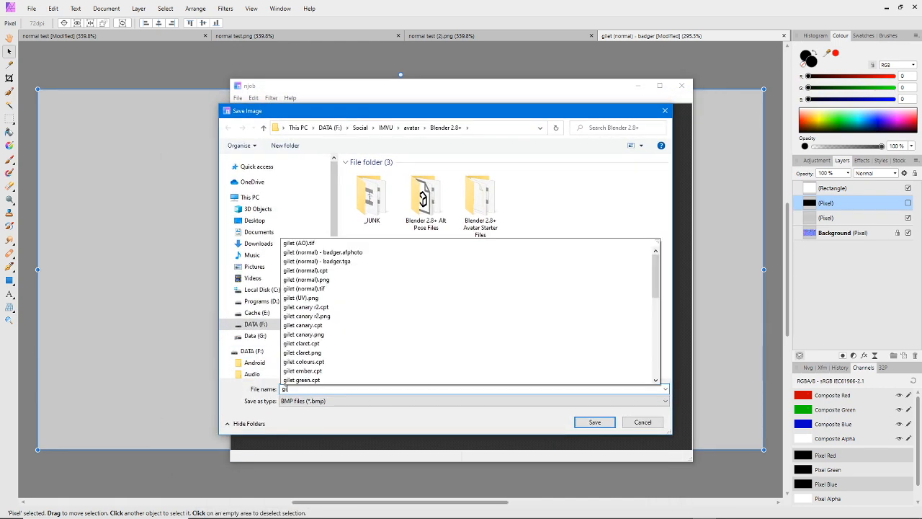
{"action": "type", "text": "let (norma"}
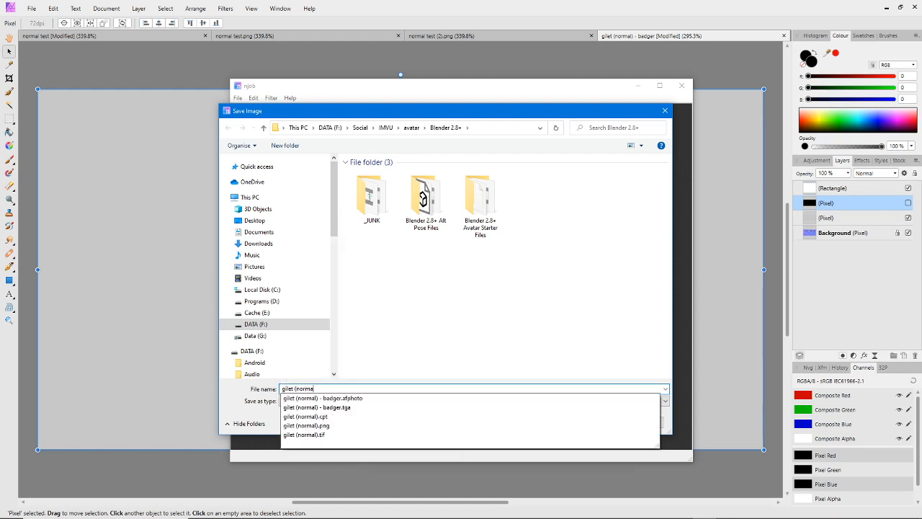
{"action": "type", "text": "l) badger"}
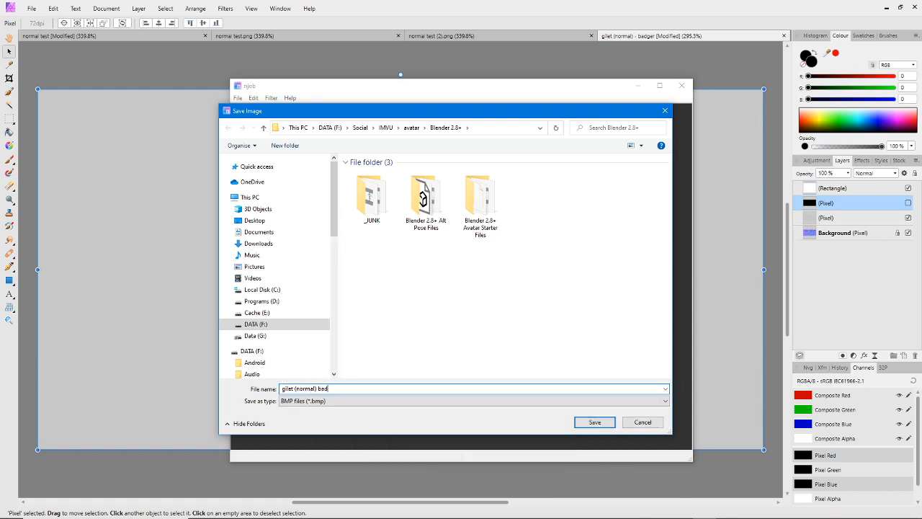
{"action": "left_click", "coordinate": [336, 400]}
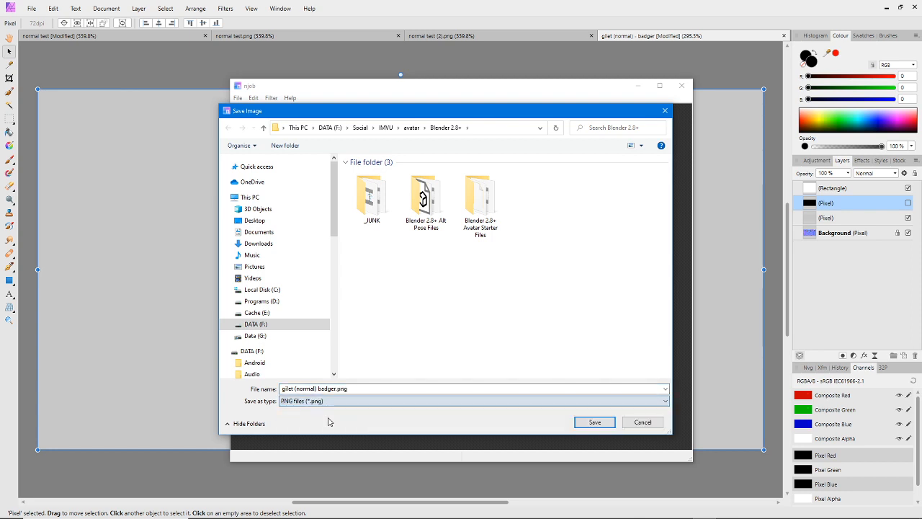
{"action": "left_click", "coordinate": [330, 419]}
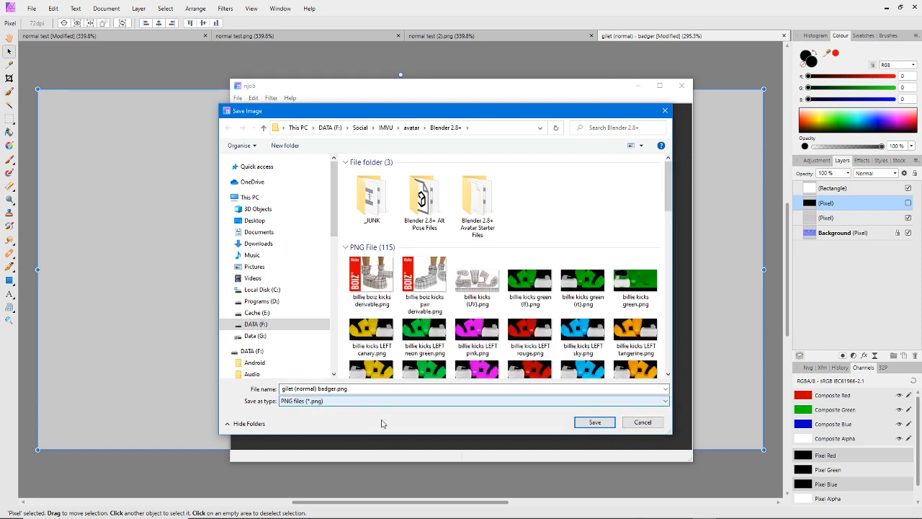
{"action": "left_click", "coordinate": [595, 422]}
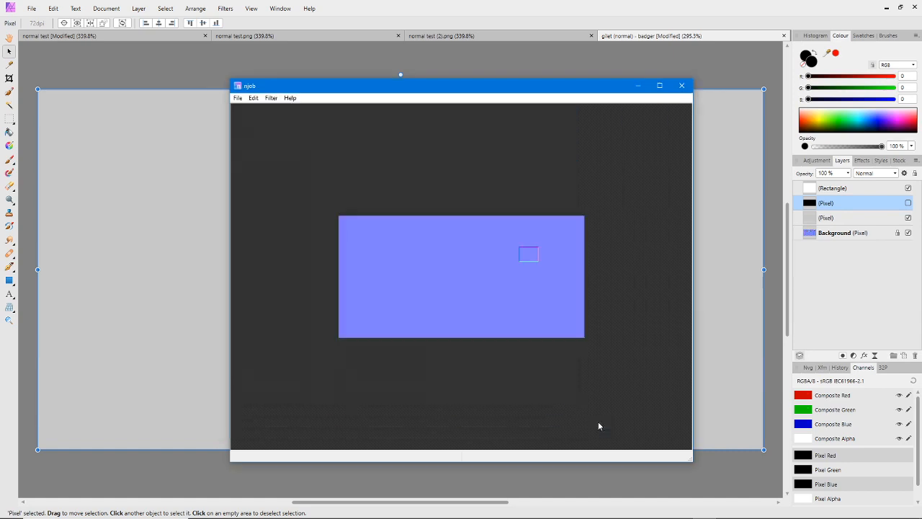
Switch to Affinity Photo and hide the rectangle and grey pixel layers in the "gilet (normal) - badger" document
{"action": "left_click", "coordinate": [540, 14]}
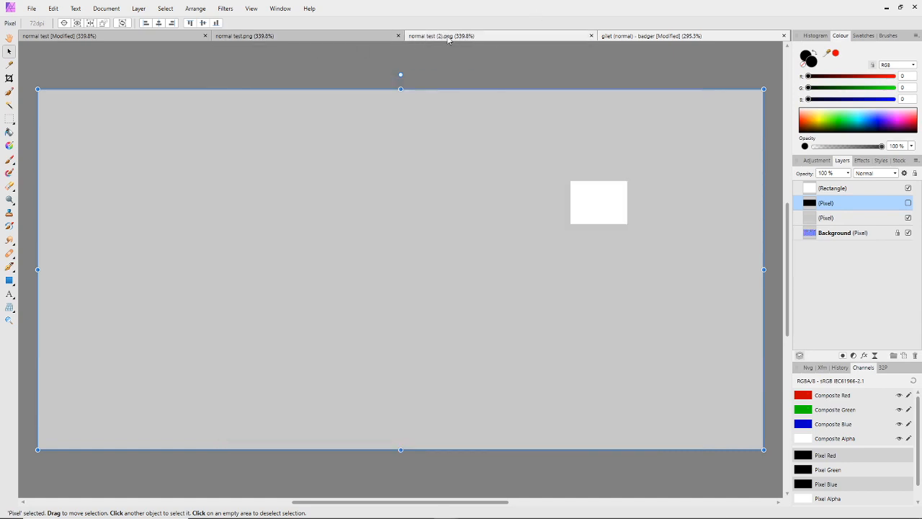
{"action": "left_click", "coordinate": [328, 36]}
{"action": "left_click", "coordinate": [328, 39]}
{"action": "left_click", "coordinate": [137, 38]}
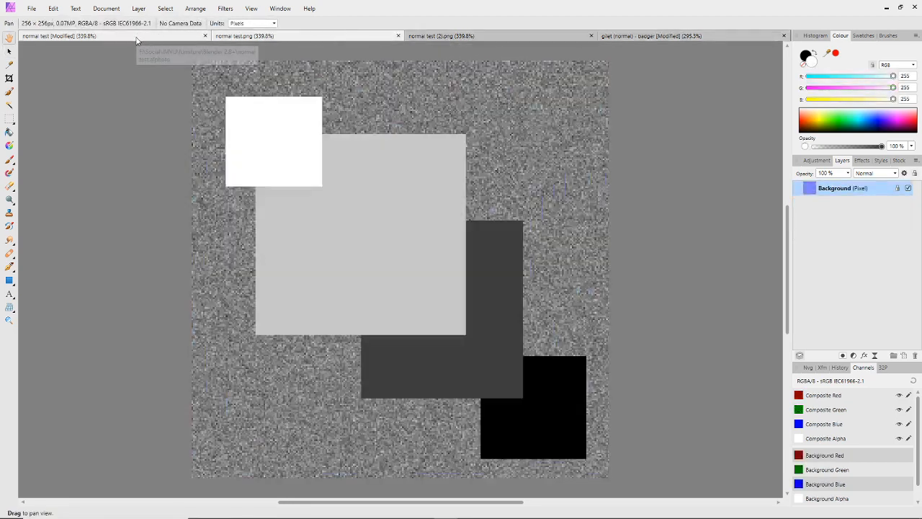
{"action": "left_click", "coordinate": [656, 36]}
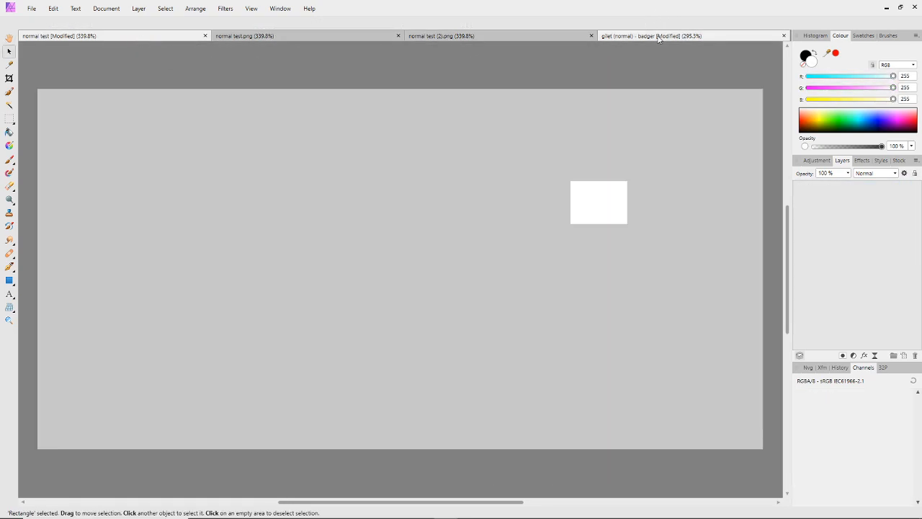
{"action": "left_click", "coordinate": [865, 202]}
{"action": "left_click", "coordinate": [908, 188]}
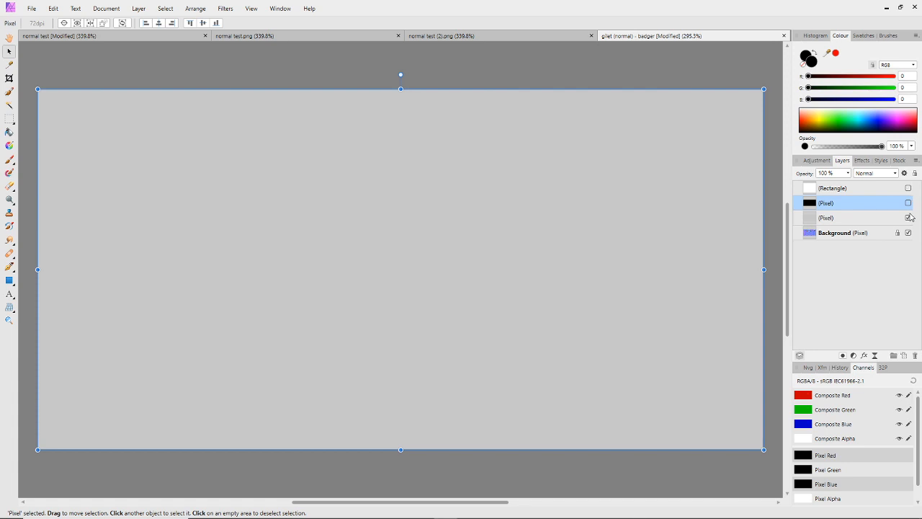
{"action": "left_click", "coordinate": [908, 218]}
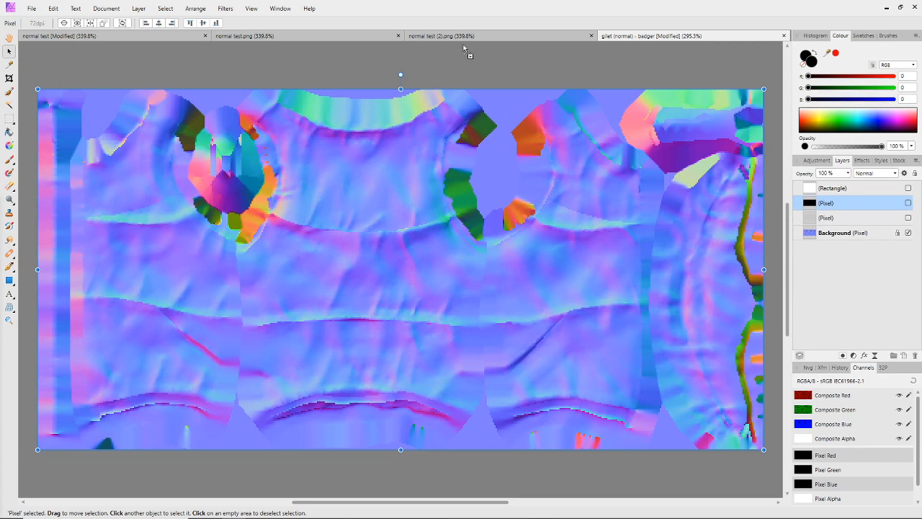
Place the "gilet (normal) badger" image above the other layers and move it roughly over the canvas
{"action": "left_click_drag", "start_coordinate": [469, 138], "coordinate": [467, 136]}
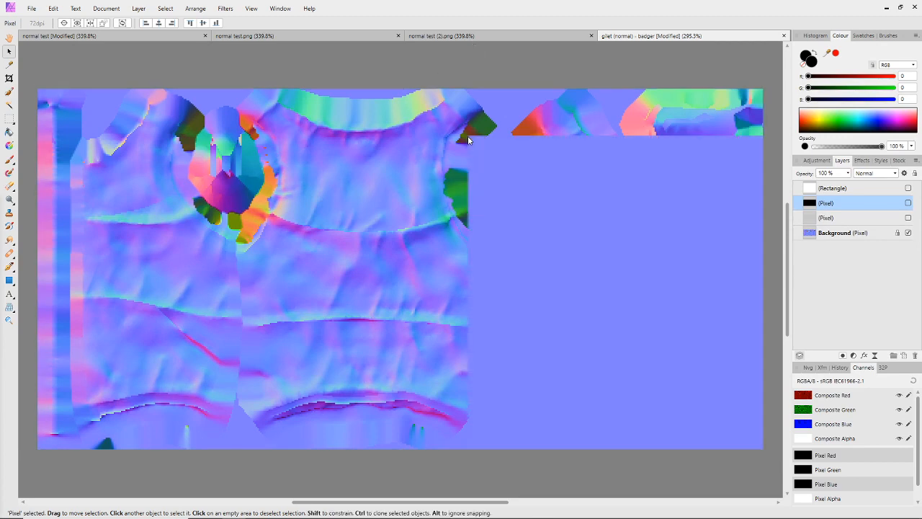
{"action": "left_click", "coordinate": [584, 277]}
{"action": "left_click_drag", "start_coordinate": [584, 281], "coordinate": [169, 240]}
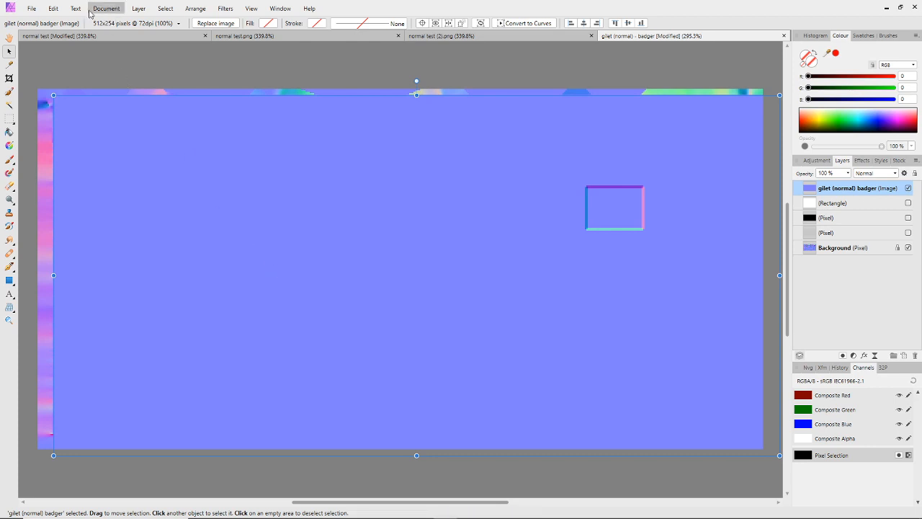
{"action": "left_click", "coordinate": [138, 8]}
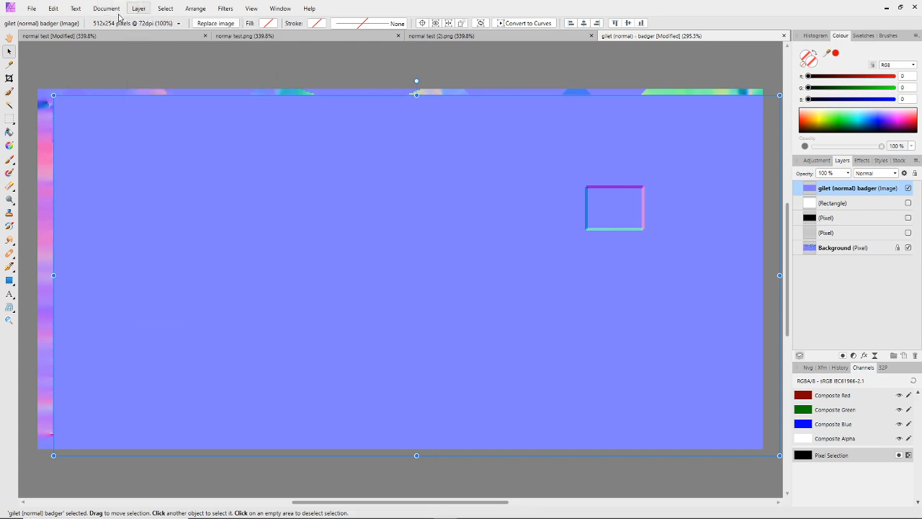
{"action": "left_click", "coordinate": [108, 8]}
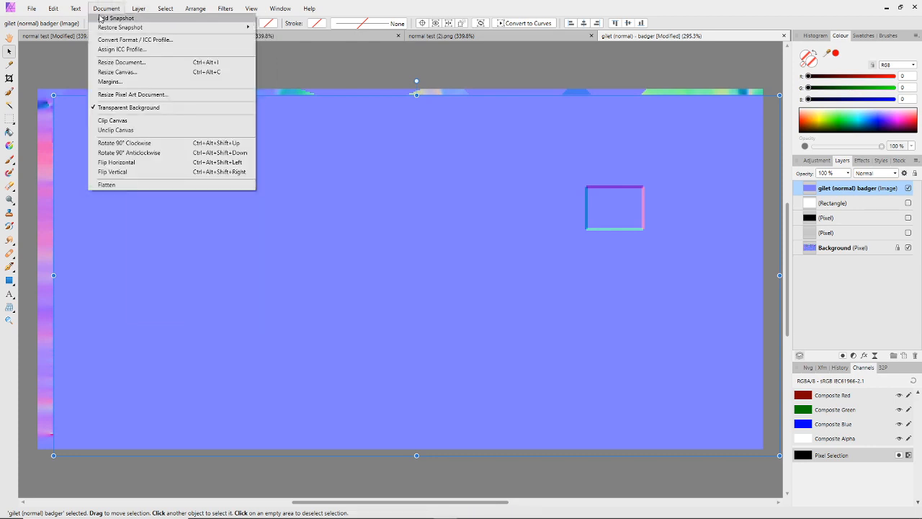
{"action": "left_click", "coordinate": [139, 9]}
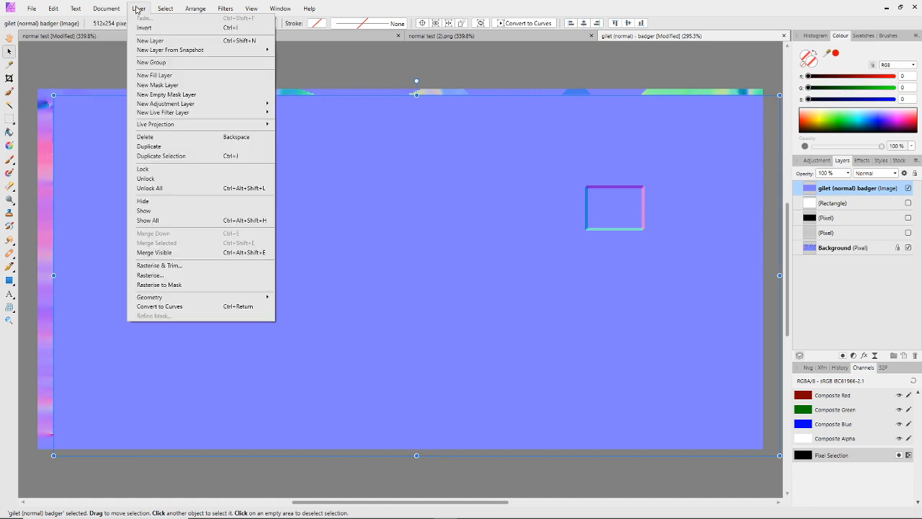
{"action": "mouse_move", "coordinate": [53, 10]}
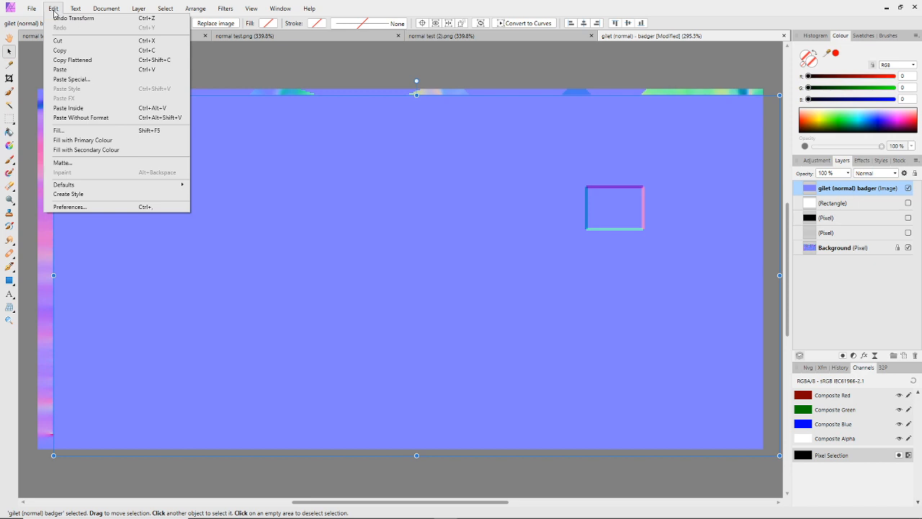
{"action": "left_click", "coordinate": [54, 10]}
{"action": "left_click", "coordinate": [195, 8]}
{"action": "left_click", "coordinate": [195, 8]}
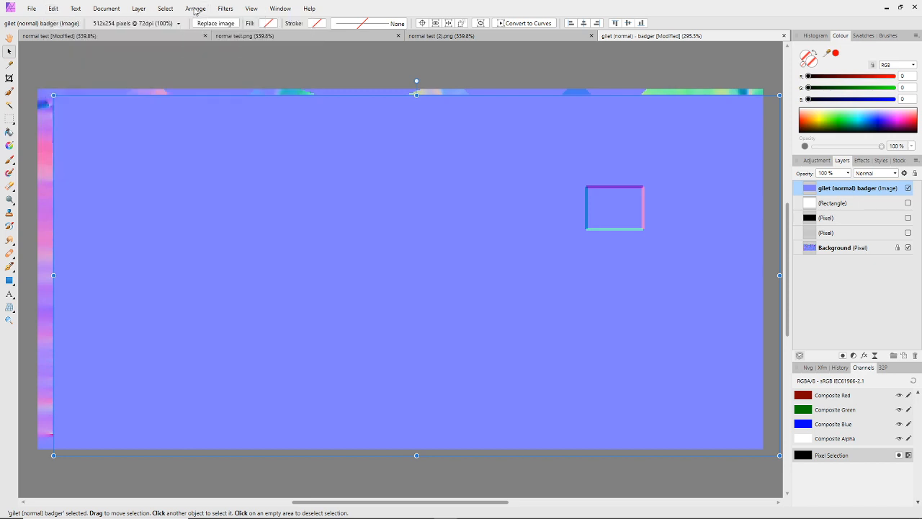
{"action": "left_click", "coordinate": [195, 9]}
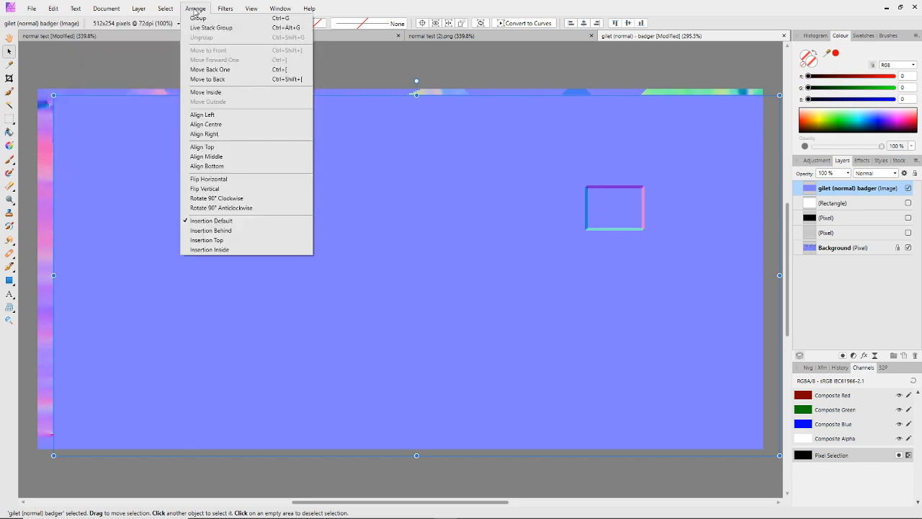
{"action": "left_click", "coordinate": [119, 146]}
Align the placed badger normal image to the canvas with Align Centre and Align Middle
{"action": "right_click", "coordinate": [117, 142]}
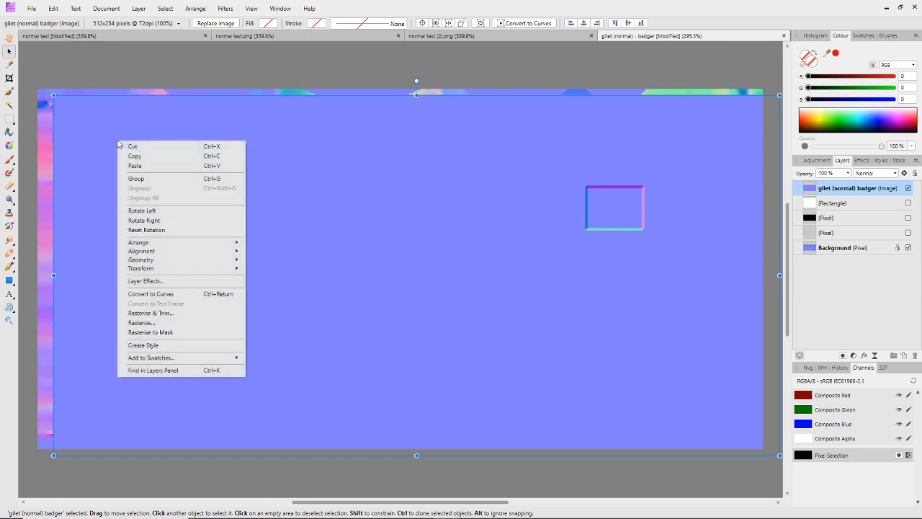
{"action": "mouse_move", "coordinate": [153, 252]}
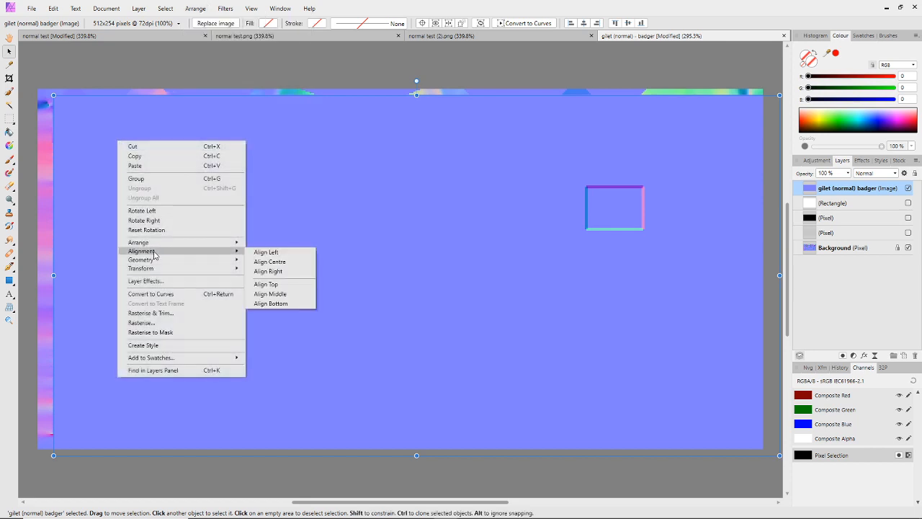
{"action": "left_click", "coordinate": [259, 261]}
{"action": "right_click", "coordinate": [164, 201]}
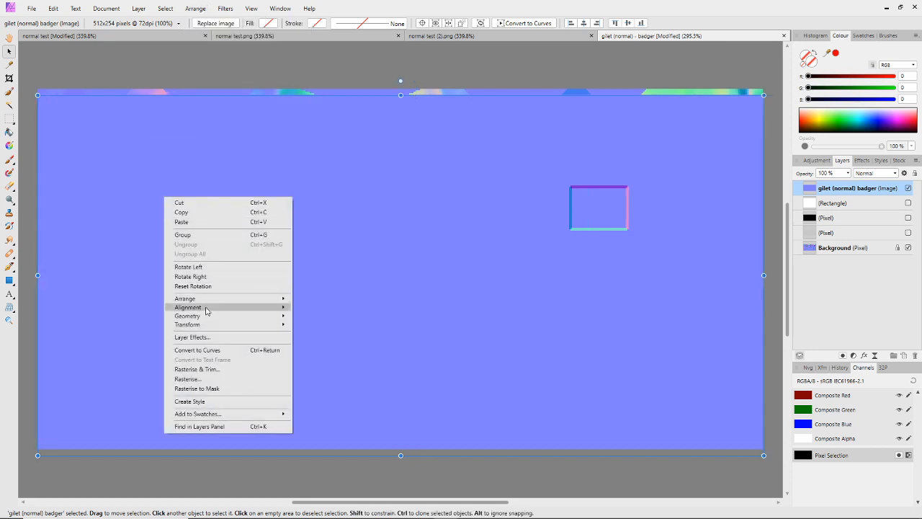
{"action": "mouse_move", "coordinate": [209, 308]}
{"action": "left_click", "coordinate": [324, 350]}
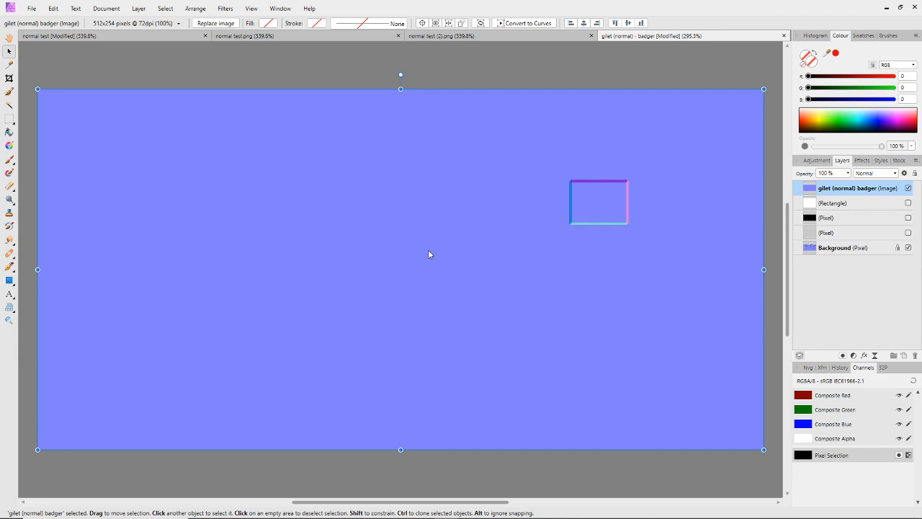
Set the placed badger normal image's blend mode to Overlay so it combines with the gilet's normal map
{"action": "left_click", "coordinate": [874, 174]}
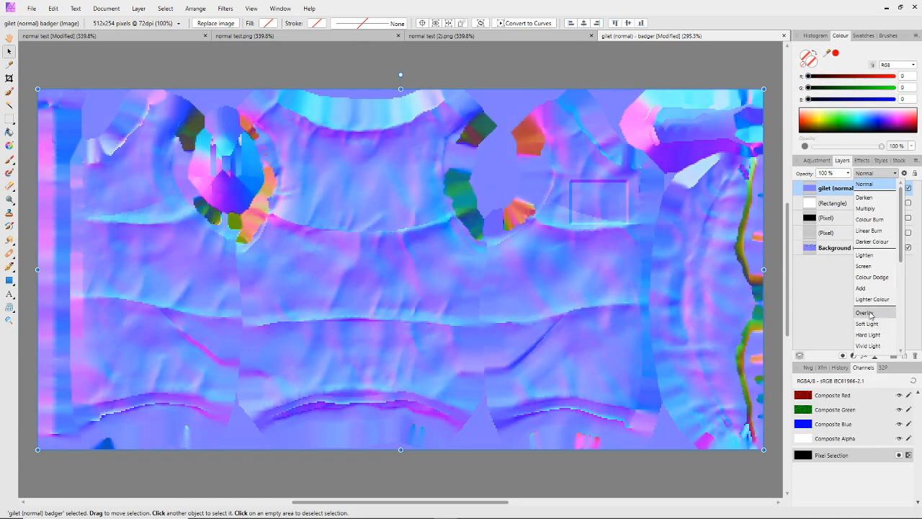
{"action": "left_click", "coordinate": [870, 315]}
{"action": "scroll", "coordinate": [649, 223], "scroll_direction": "up", "scroll_amount": 1}
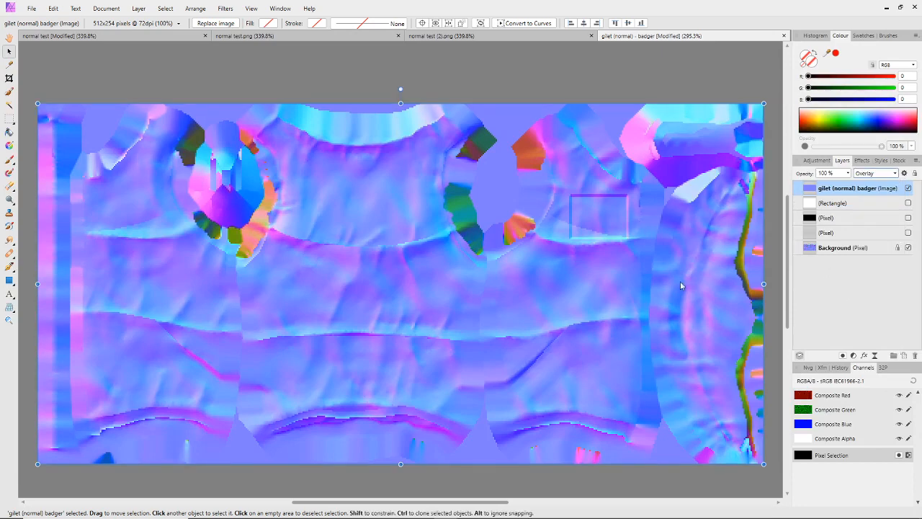
{"action": "scroll", "coordinate": [620, 213], "scroll_direction": "down", "scroll_amount": 1}
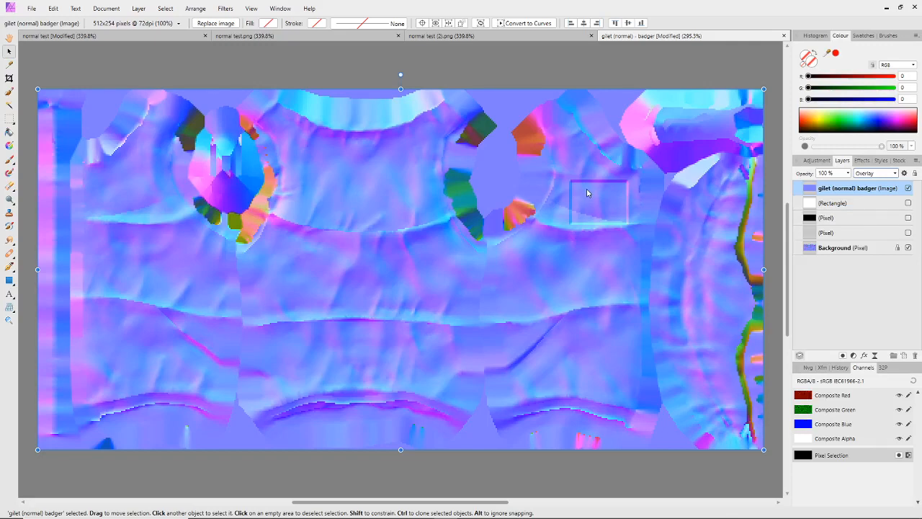
{"action": "mouse_move", "coordinate": [552, 169]}
{"action": "left_mouse_down"}
{"action": "mouse_move", "coordinate": [553, 181]}
{"action": "mouse_move", "coordinate": [653, 244]}
{"action": "mouse_move", "coordinate": [637, 167]}
{"action": "mouse_move", "coordinate": [553, 167]}
{"action": "left_mouse_up"}
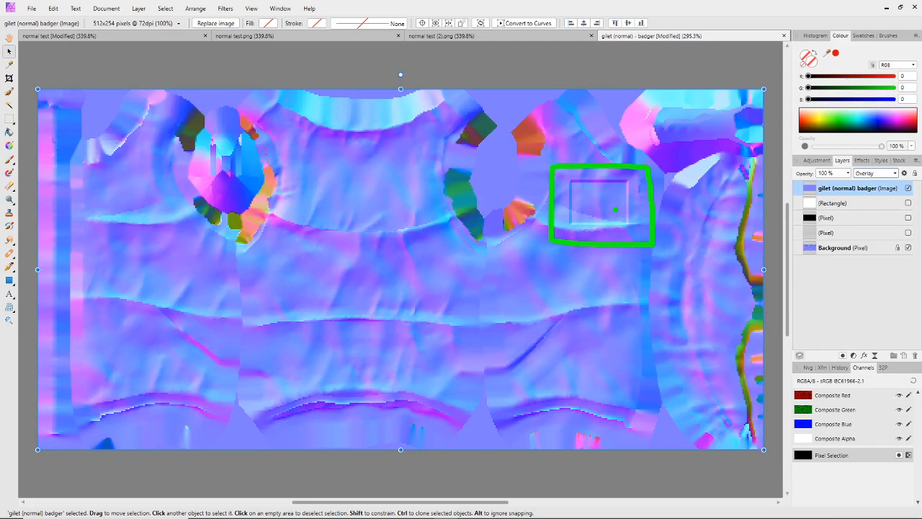
Switch to IMVU Studio and examine the front of the gilet on the avatar from different angles
{"action": "mouse_move", "coordinate": [739, 513]}
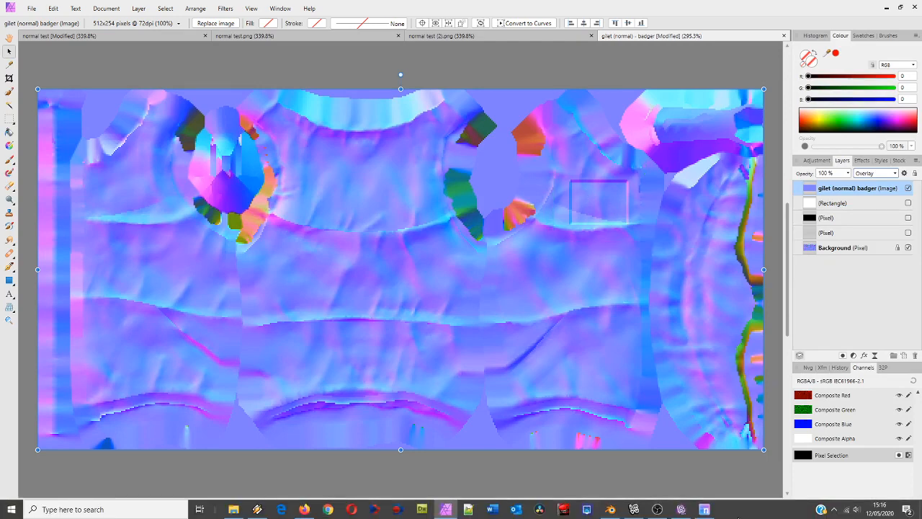
{"action": "left_click", "coordinate": [705, 509]}
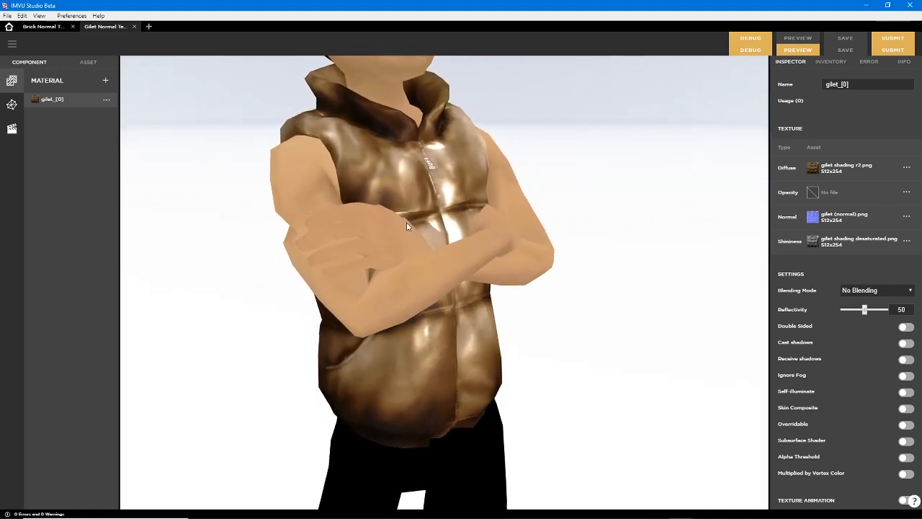
{"action": "mouse_move", "coordinate": [818, 204]}
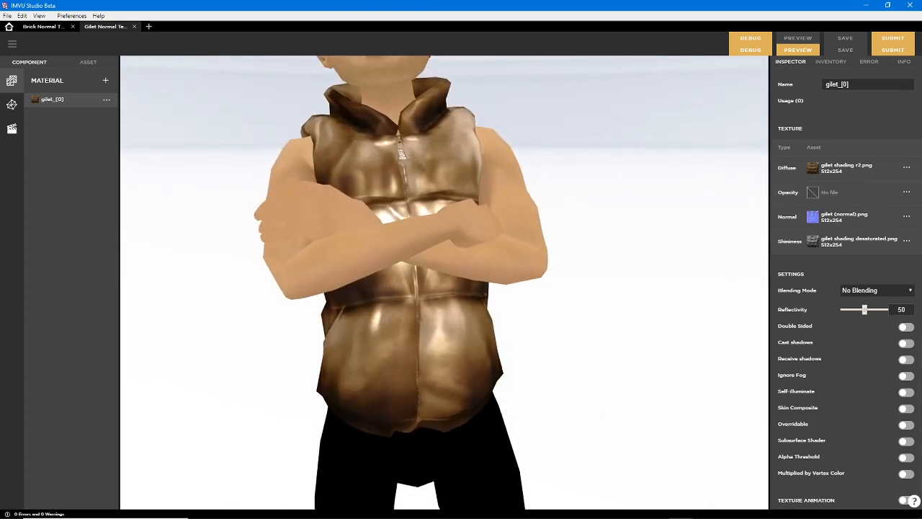
Switch back to Affinity Photo and examine the badge outline blended over the gilet's normal map
{"action": "mouse_move", "coordinate": [698, 513]}
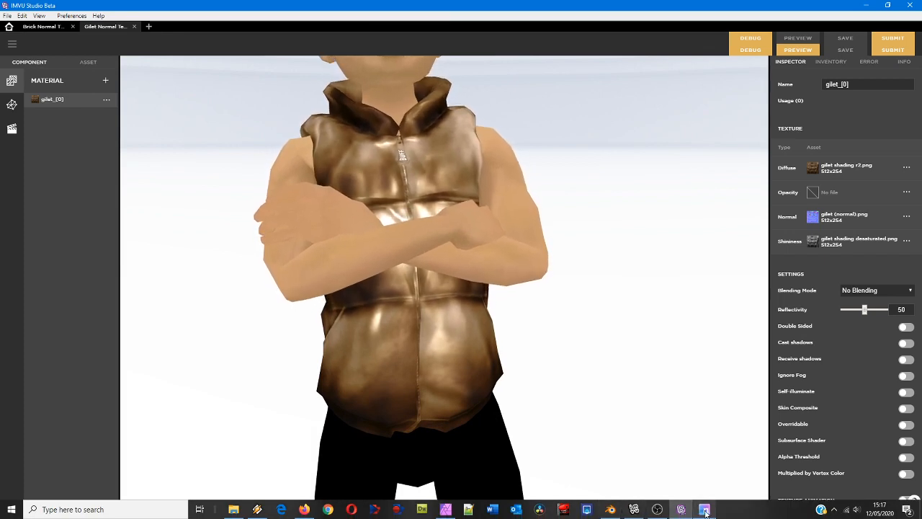
{"action": "left_click", "coordinate": [449, 510]}
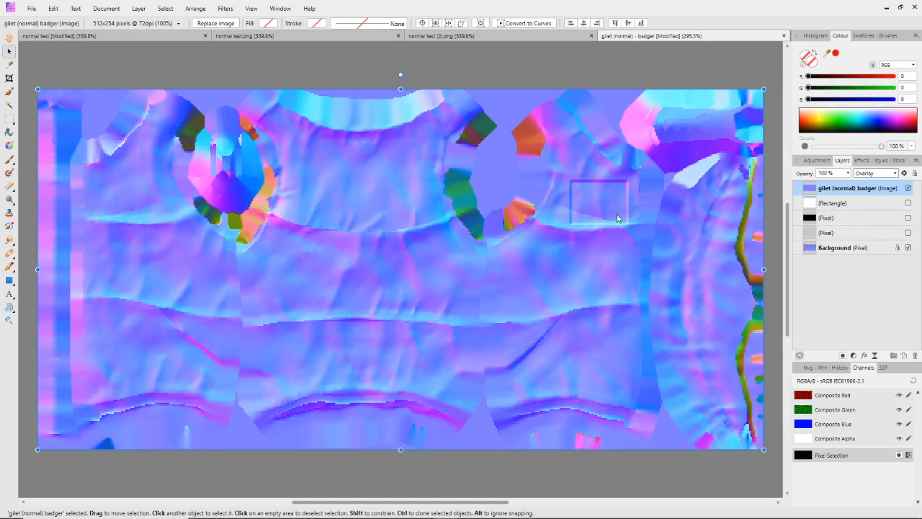
{"action": "mouse_move", "coordinate": [638, 511]}
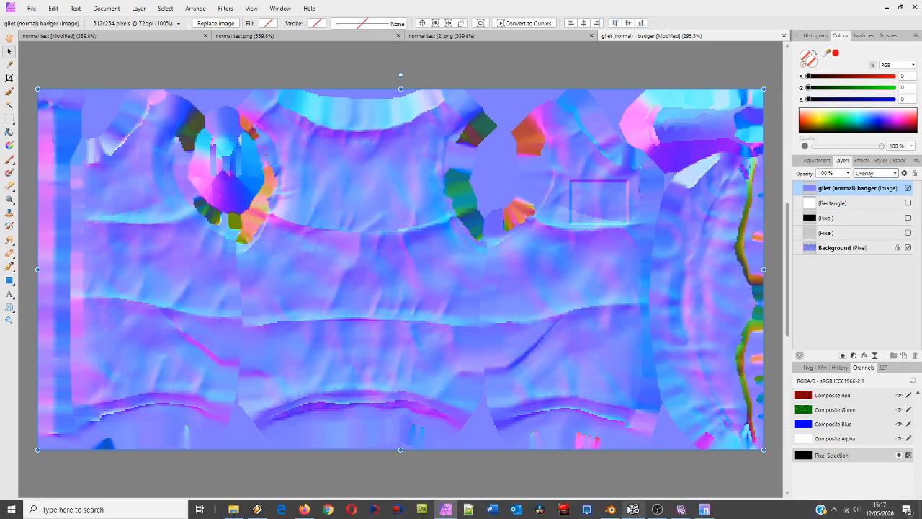
{"action": "mouse_move", "coordinate": [609, 509]}
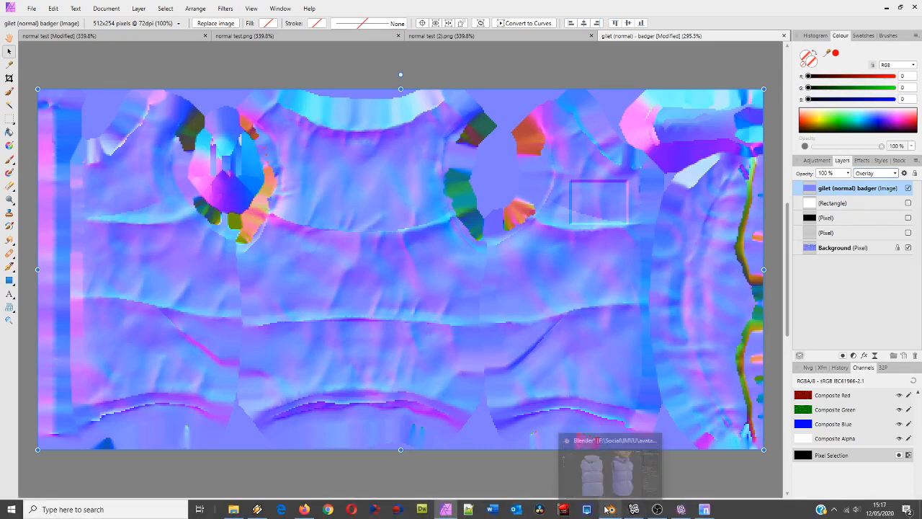
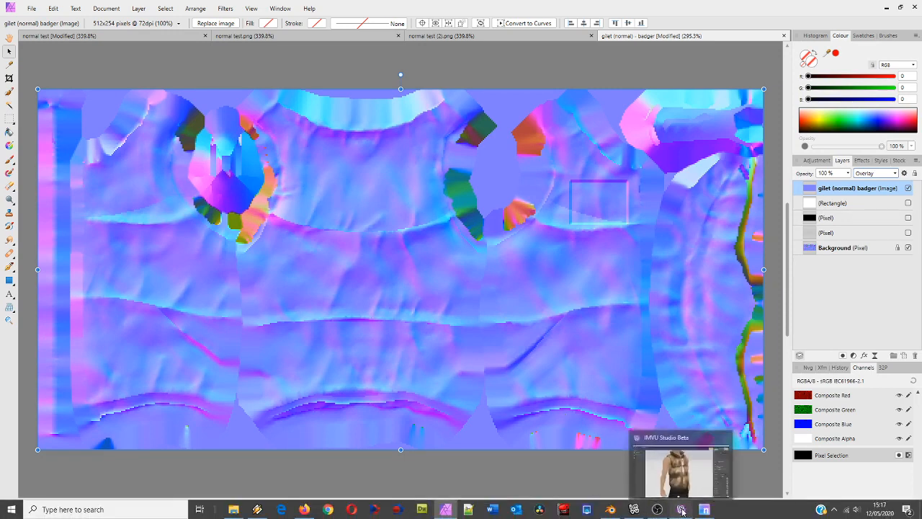
Switch to IMVU Studio and examine the front of the gilet and the sides of the brick block from different angles
{"action": "left_click", "coordinate": [682, 511]}
{"action": "left_click_drag", "start_coordinate": [548, 307], "coordinate": [464, 294]}
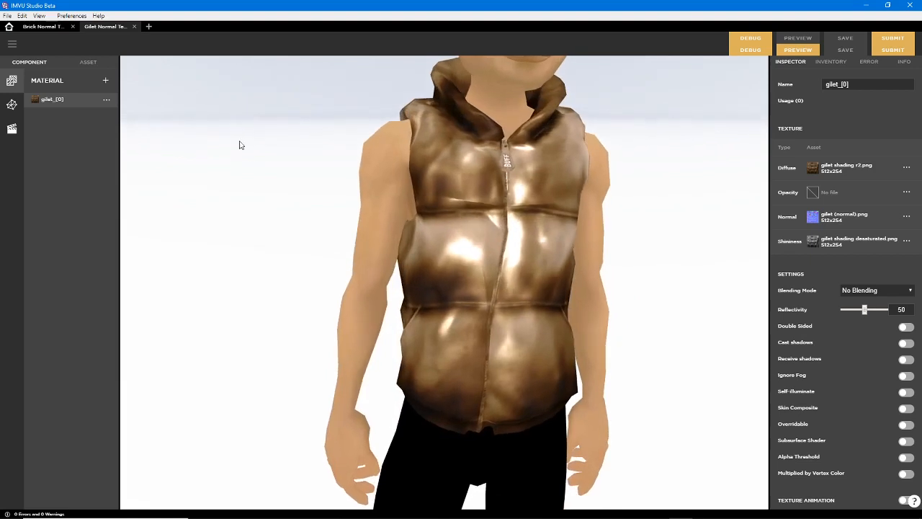
{"action": "left_click", "coordinate": [46, 28]}
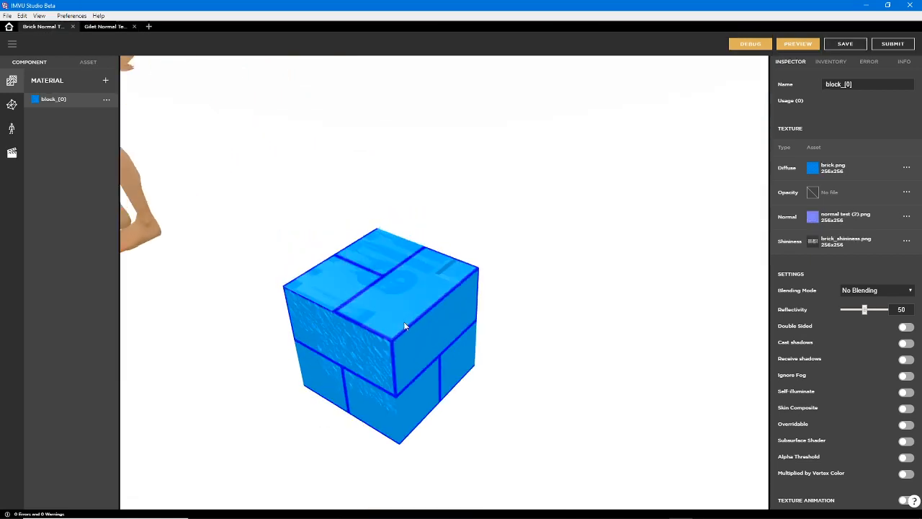
{"action": "left_click_drag", "start_coordinate": [409, 327], "coordinate": [448, 271]}
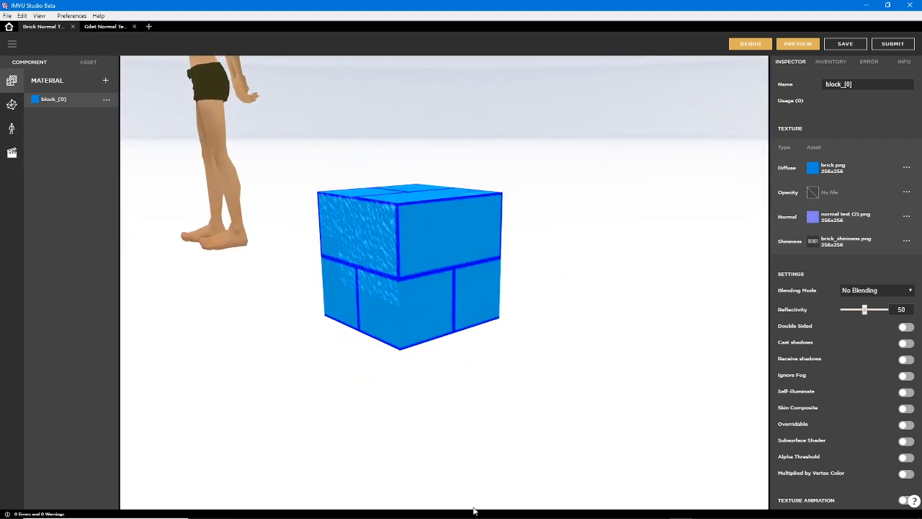
{"action": "mouse_move", "coordinate": [473, 516]}
In Affinity Photo, move the Background layer directly beneath the badger image, switching the badger's blend mode to Normal and back to Overlay
{"action": "left_click", "coordinate": [446, 510]}
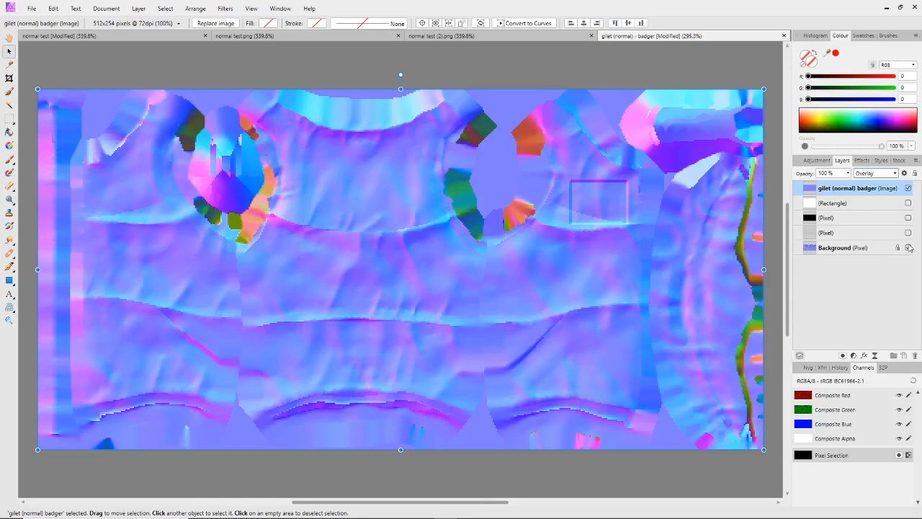
{"action": "left_click", "coordinate": [876, 173]}
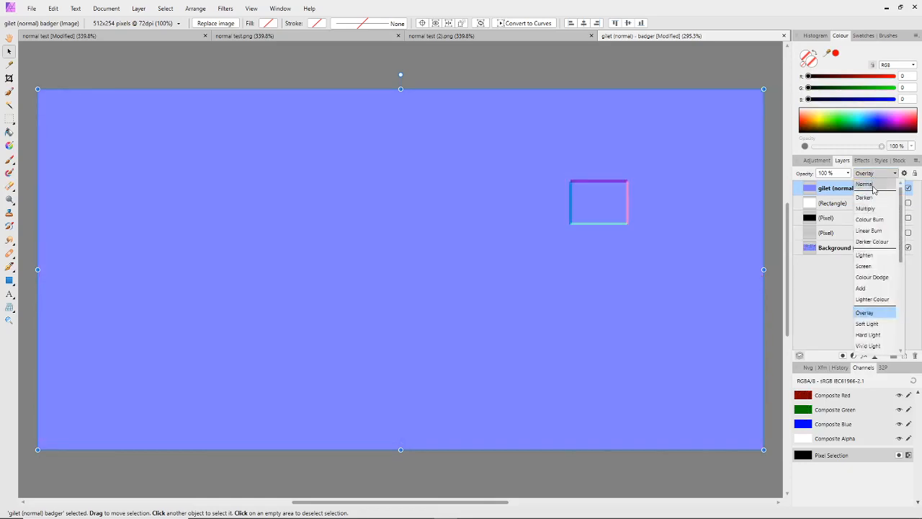
{"action": "left_click", "coordinate": [872, 182]}
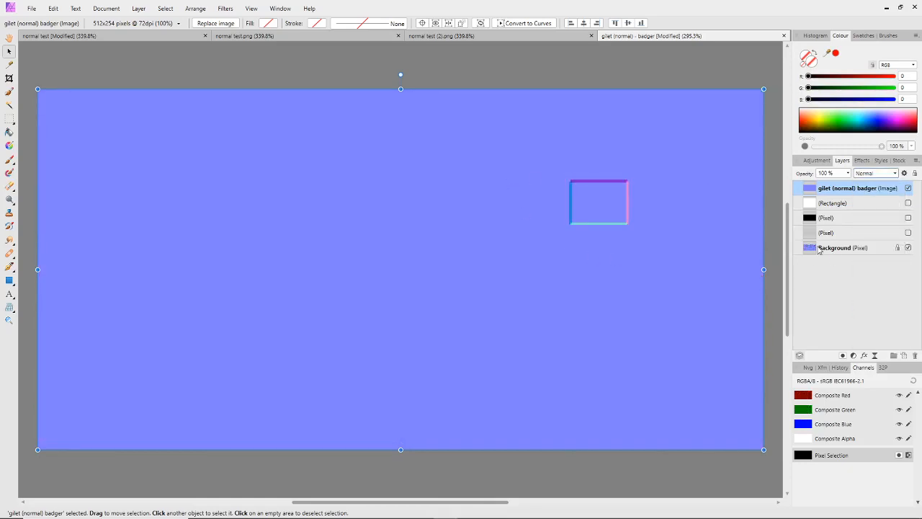
{"action": "left_click_drag", "start_coordinate": [814, 249], "coordinate": [810, 185]}
{"action": "left_click", "coordinate": [875, 174]}
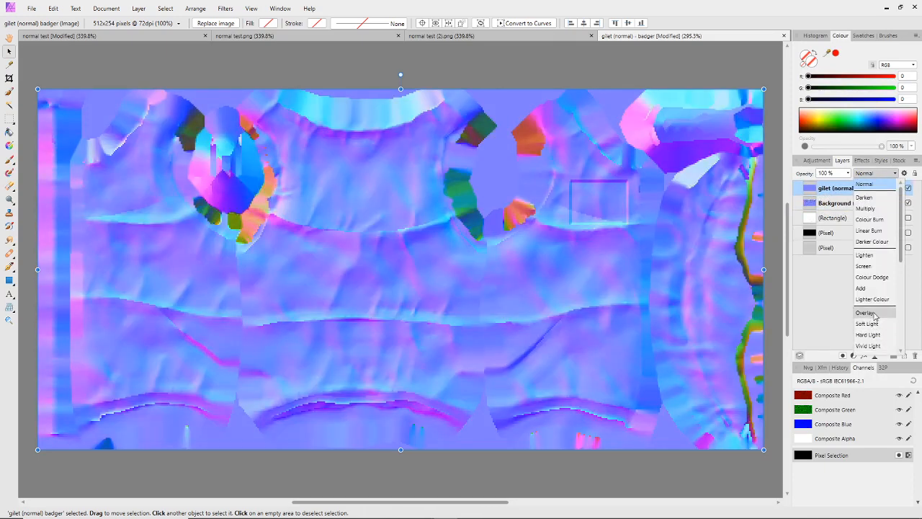
{"action": "left_click", "coordinate": [867, 313]}
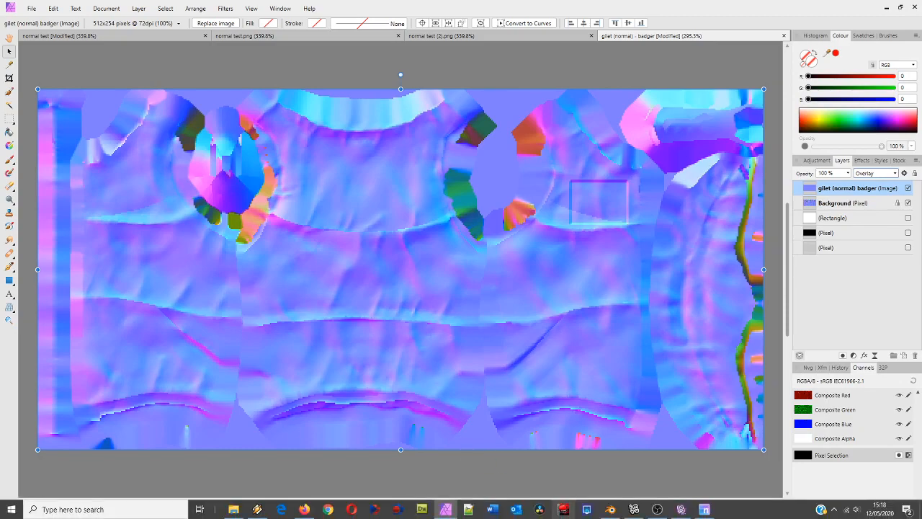
Switch to Blender and examine the low-poly gilet with its baked normal map beside the high-poly sculpted gilet
{"action": "left_click", "coordinate": [612, 511]}
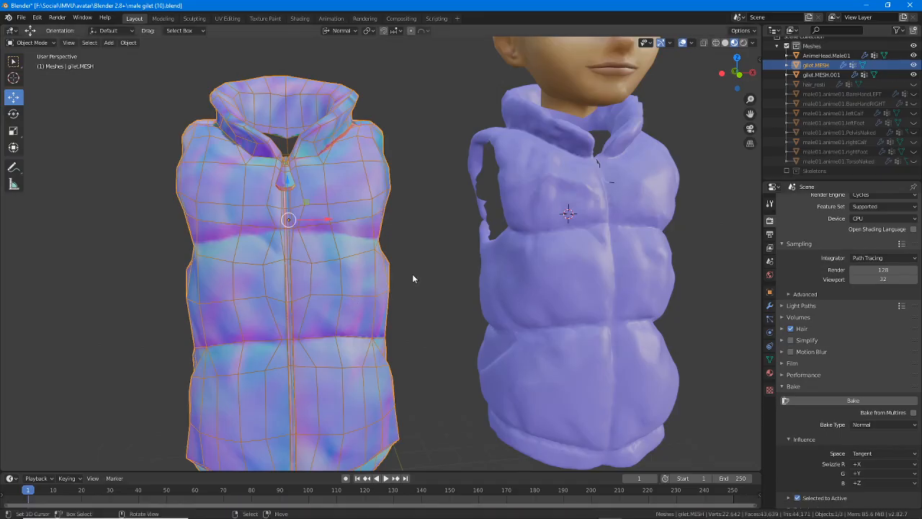
{"action": "middle_click_drag", "start_coordinate": [413, 274], "coordinate": [382, 259]}
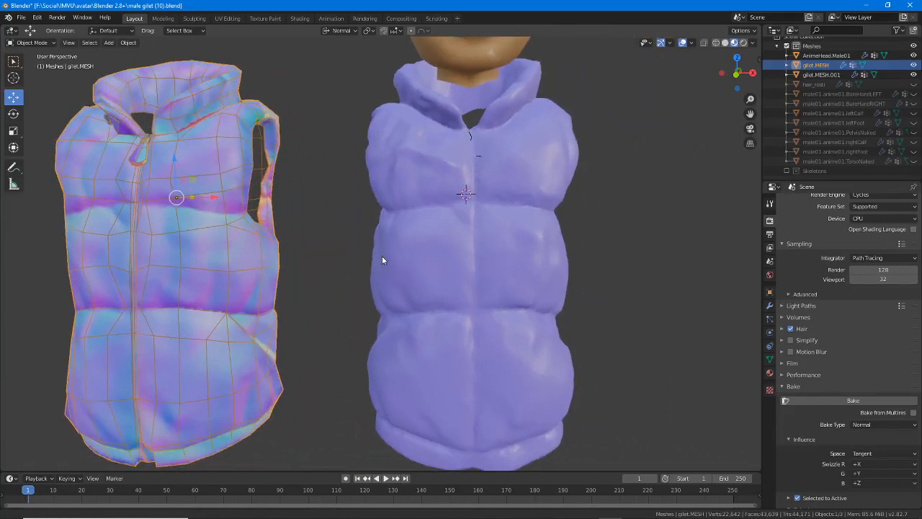
{"action": "left_click", "coordinate": [448, 256]}
{"action": "left_click", "coordinate": [245, 256]}
{"action": "middle_click_drag", "start_coordinate": [286, 278], "coordinate": [252, 277]}
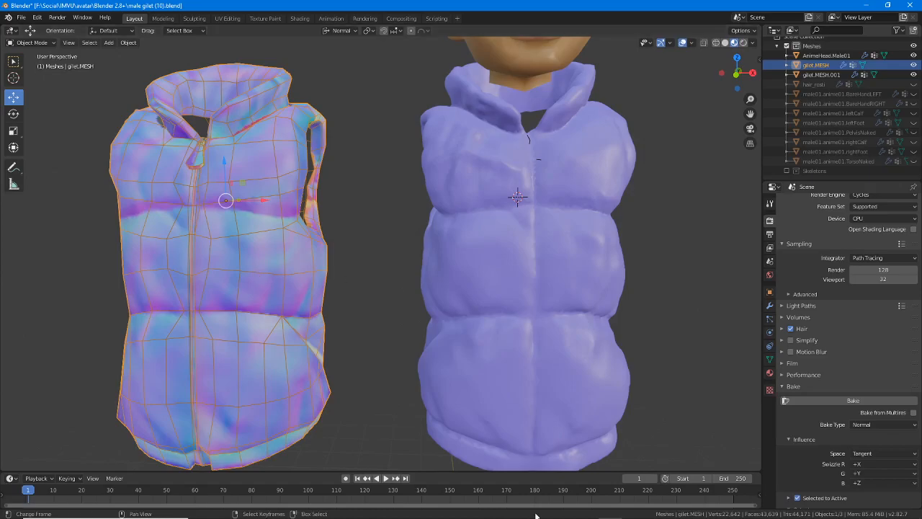
Switch to Affinity Photo and examine each greyscale rectangle in the normal test document, from white to black
{"action": "left_click", "coordinate": [446, 509]}
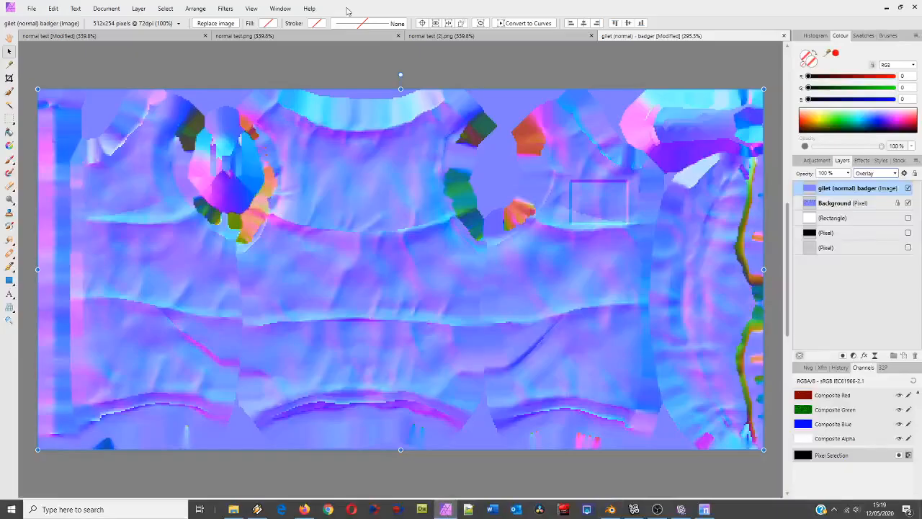
{"action": "left_click", "coordinate": [337, 36]}
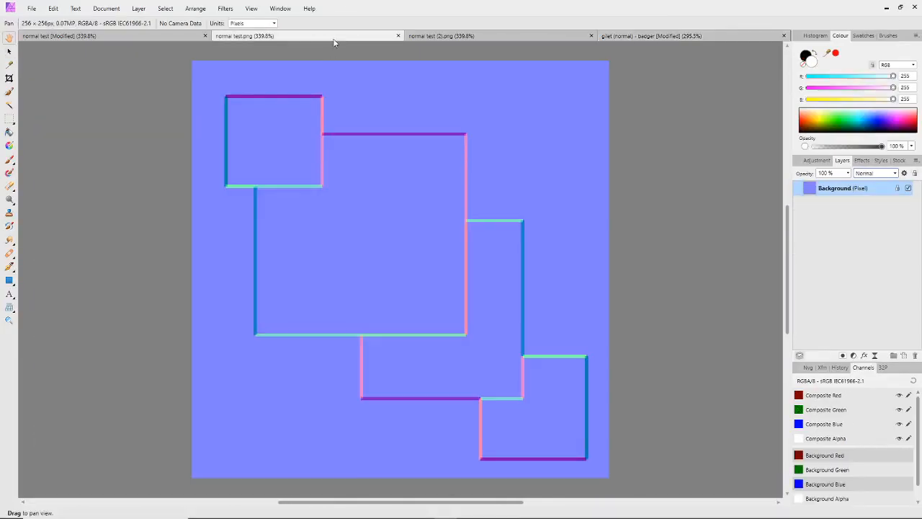
{"action": "left_click", "coordinate": [122, 35]}
{"action": "left_click", "coordinate": [309, 118]}
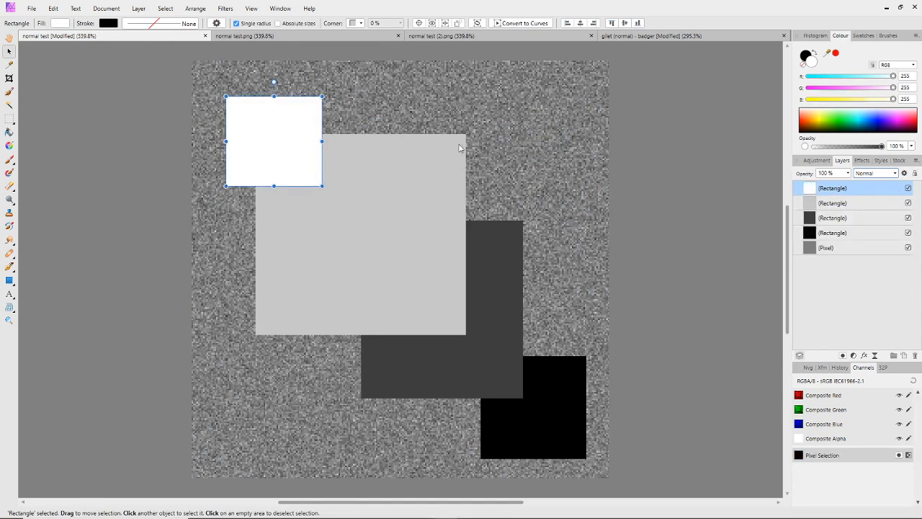
{"action": "left_click", "coordinate": [454, 158]}
{"action": "left_click", "coordinate": [496, 272]}
{"action": "left_click", "coordinate": [548, 388]}
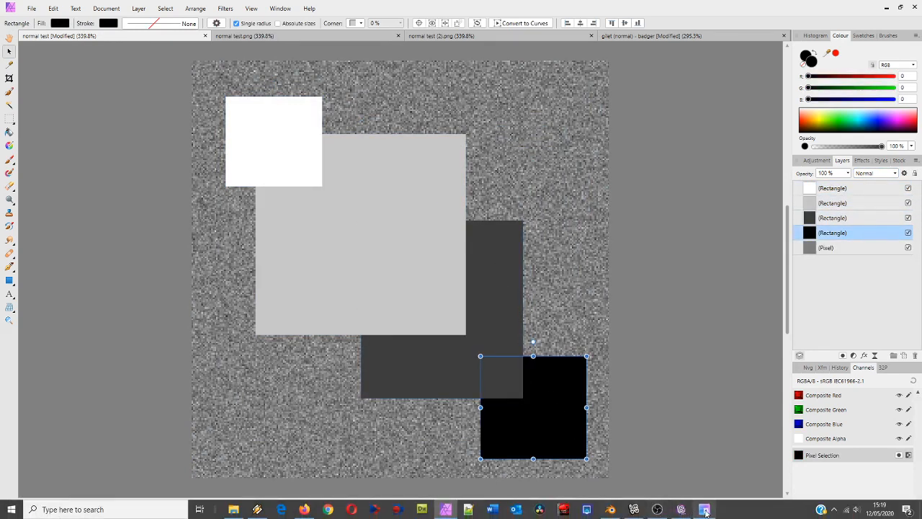
View the badge normal map in njob, then switch to IMVU Studio and examine the brick block's textured sides
{"action": "left_click", "coordinate": [681, 509]}
{"action": "left_click_drag", "start_coordinate": [503, 91], "coordinate": [429, 78]}
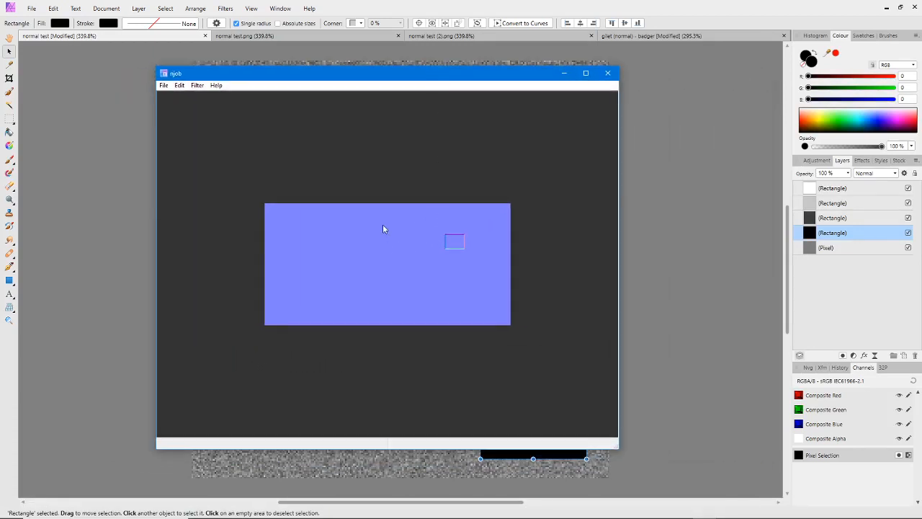
{"action": "mouse_move", "coordinate": [587, 515]}
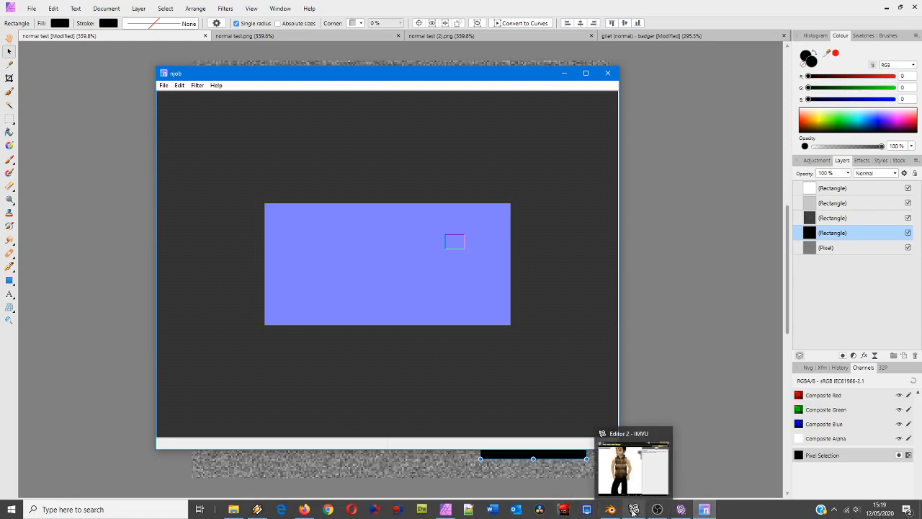
{"action": "left_click", "coordinate": [633, 458]}
{"action": "left_click_drag", "start_coordinate": [369, 280], "coordinate": [449, 327]}
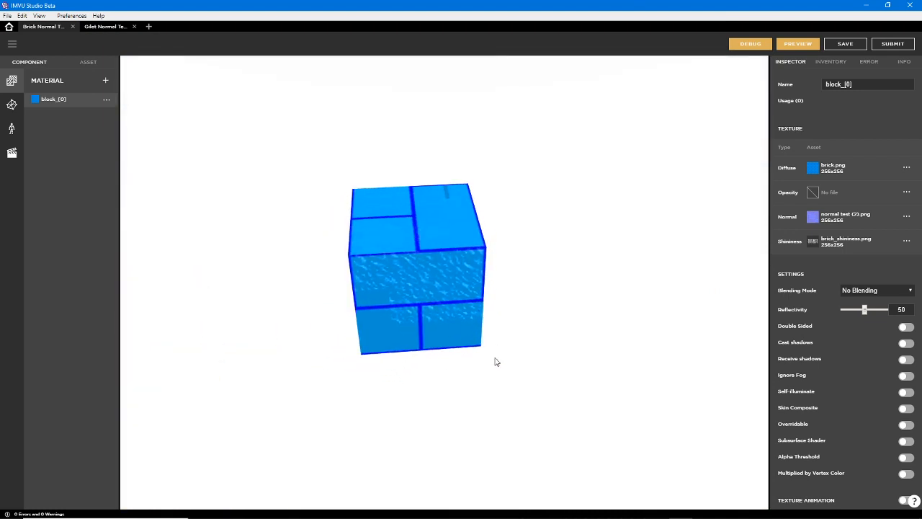
{"action": "left_click_drag", "start_coordinate": [495, 363], "coordinate": [454, 283]}
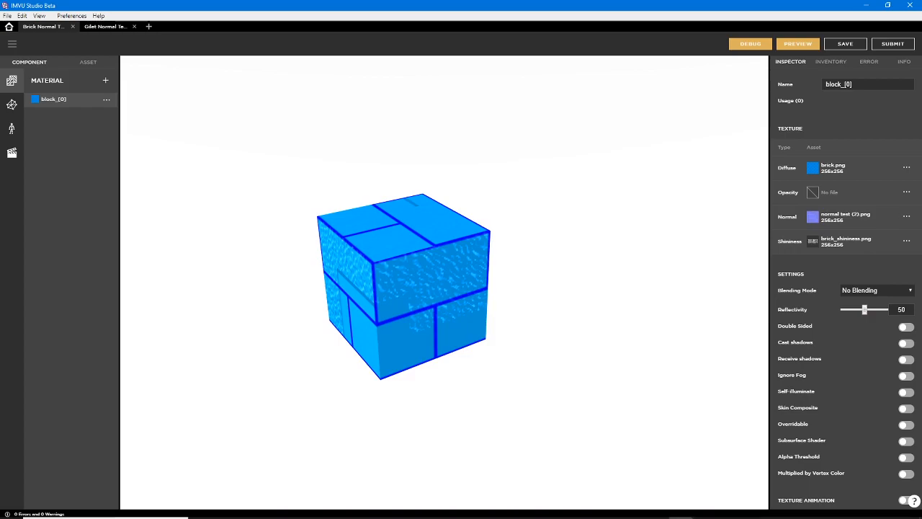
{"action": "left_click", "coordinate": [445, 510]}
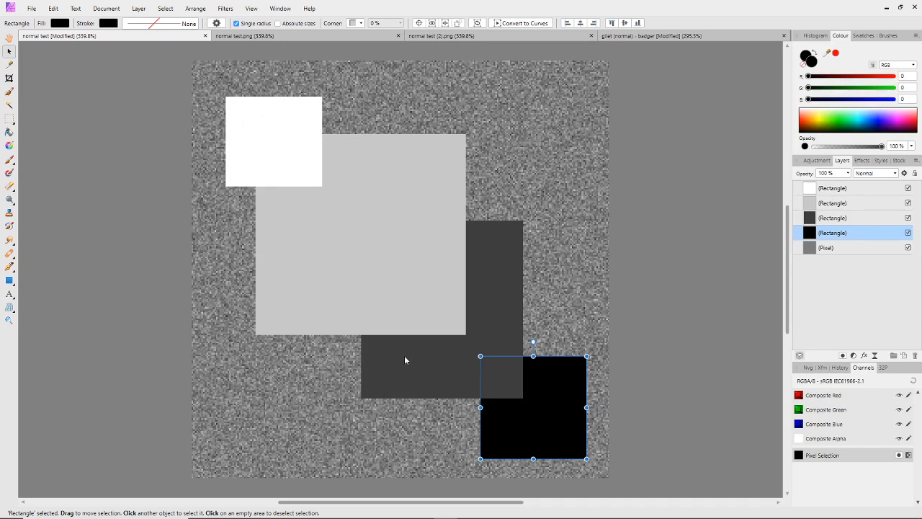
{"action": "left_click", "coordinate": [31, 8]}
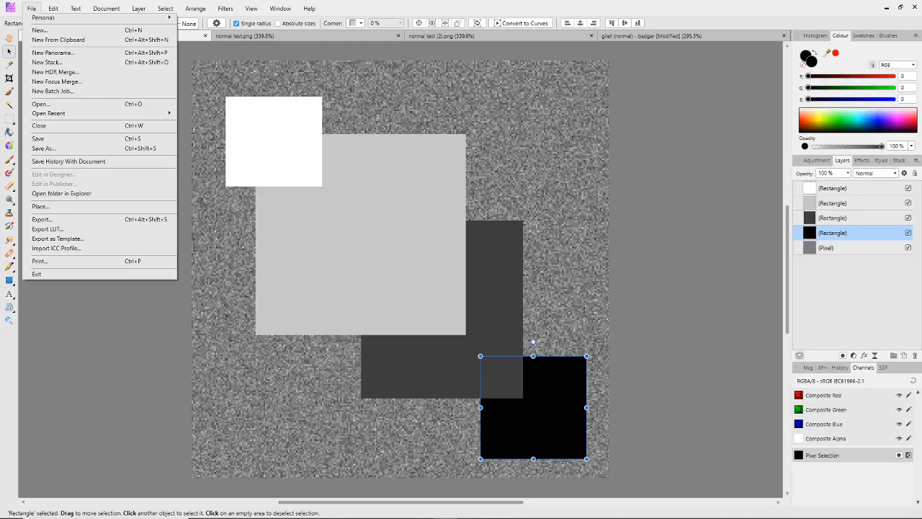
{"action": "left_click", "coordinate": [446, 518]}
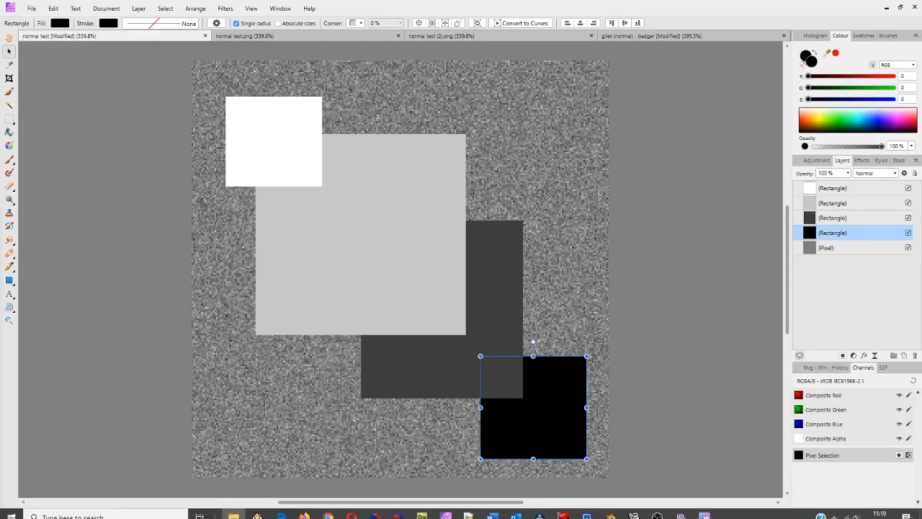
In IMVU Studio, try to import normal test (2).tga as the brick block's Shininess texture and reopen the image import dialog
{"action": "left_click", "coordinate": [681, 509]}
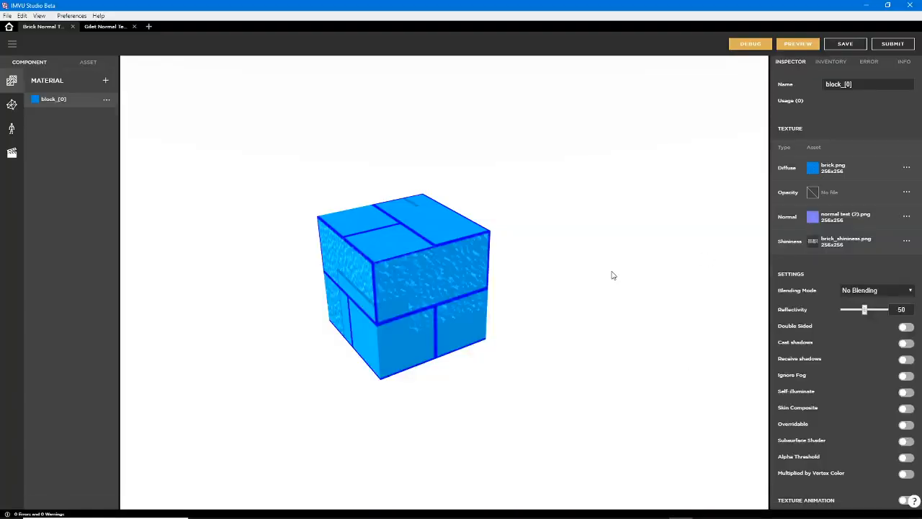
{"action": "left_click_drag", "start_coordinate": [415, 281], "coordinate": [462, 351]}
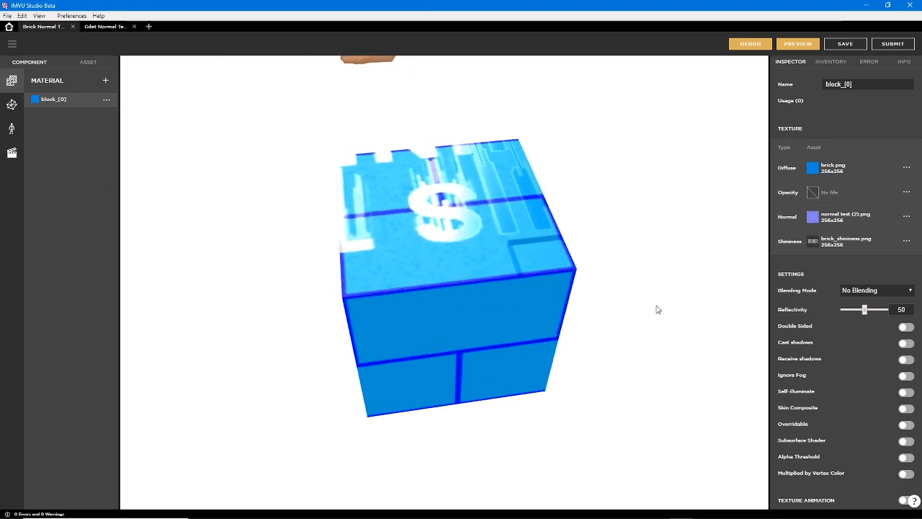
{"action": "left_click", "coordinate": [813, 242]}
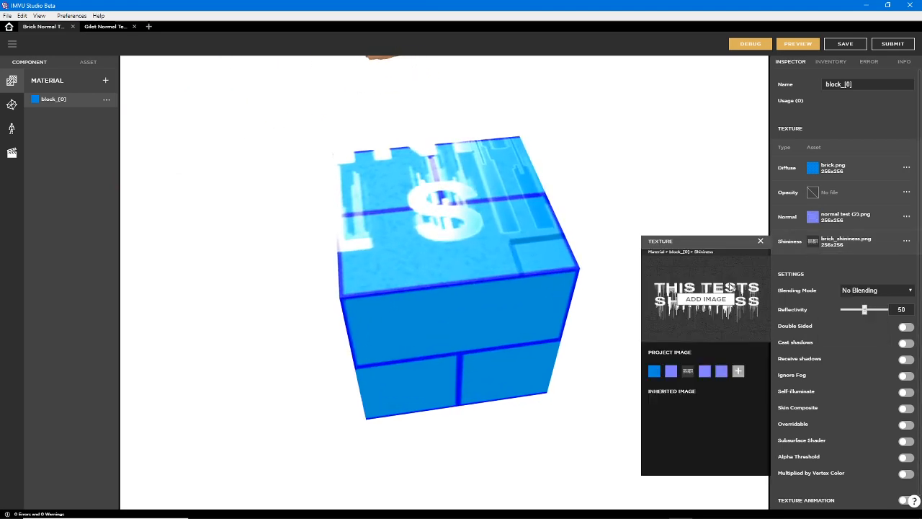
{"action": "left_click", "coordinate": [702, 303]}
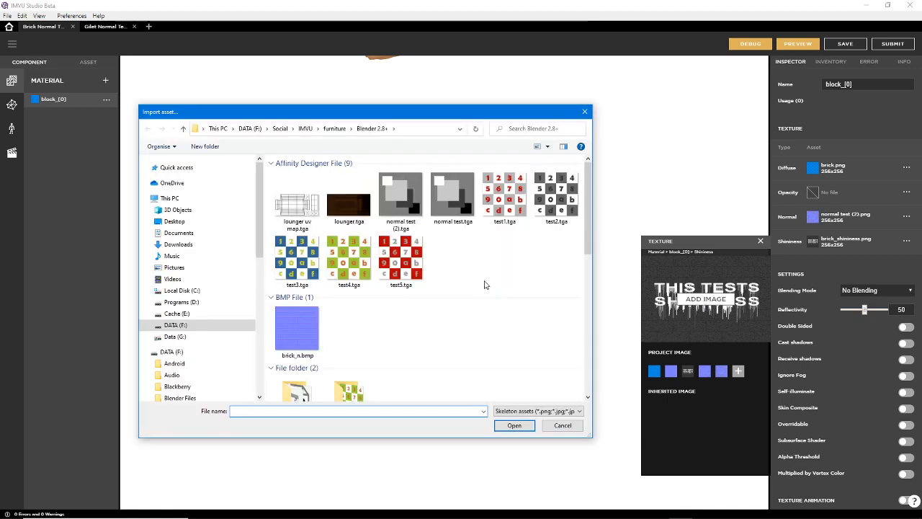
{"action": "left_click", "coordinate": [397, 191]}
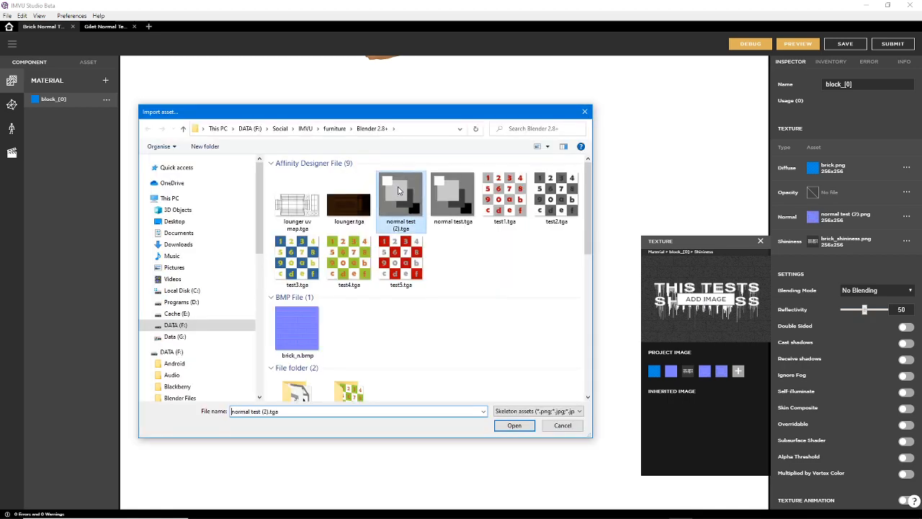
{"action": "left_click", "coordinate": [514, 426]}
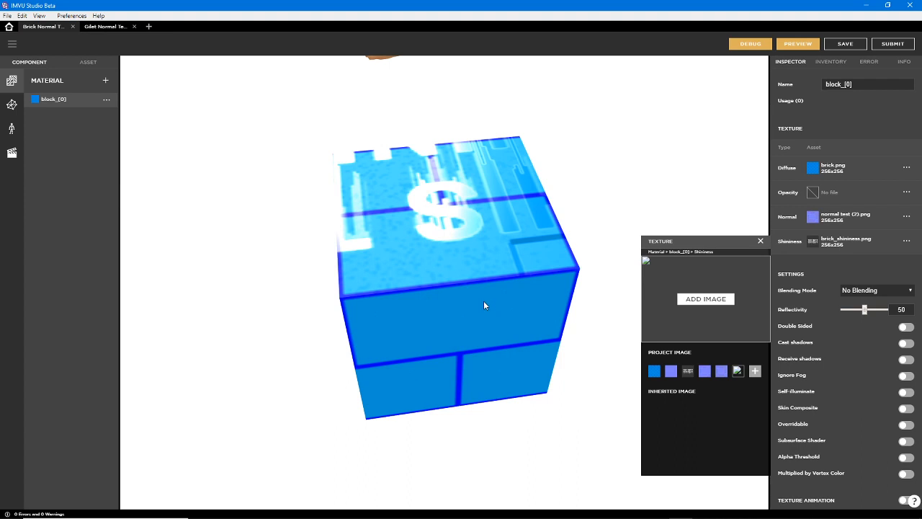
{"action": "left_click", "coordinate": [709, 299]}
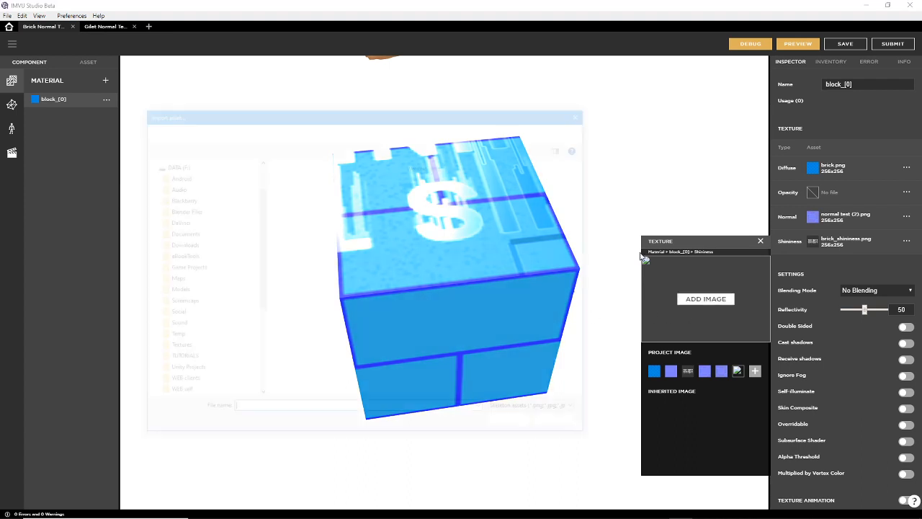
{"action": "left_click_drag", "start_coordinate": [587, 202], "coordinate": [576, 173]}
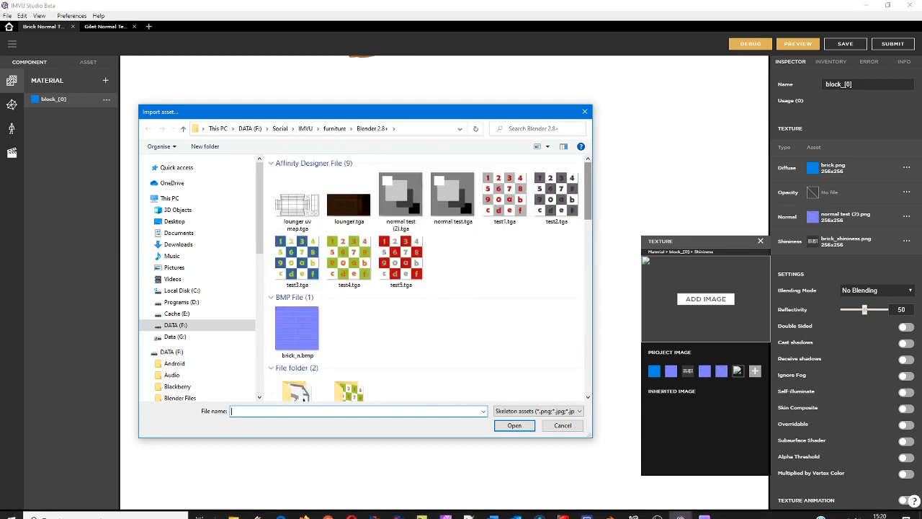
Switch to Affinity Photo and choose PNG as the export format for the normal test document, reviewing its detailed export settings
{"action": "left_click", "coordinate": [446, 510]}
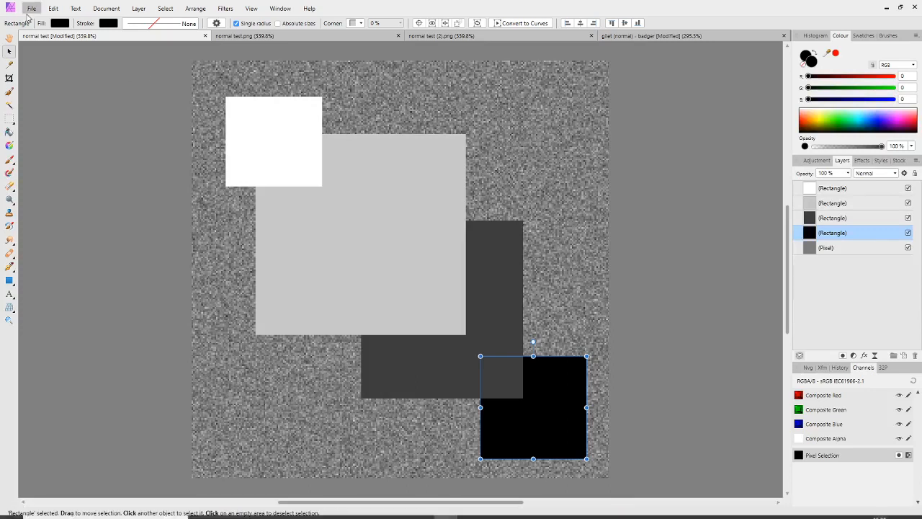
{"action": "left_click", "coordinate": [32, 8]}
{"action": "left_click", "coordinate": [48, 222]}
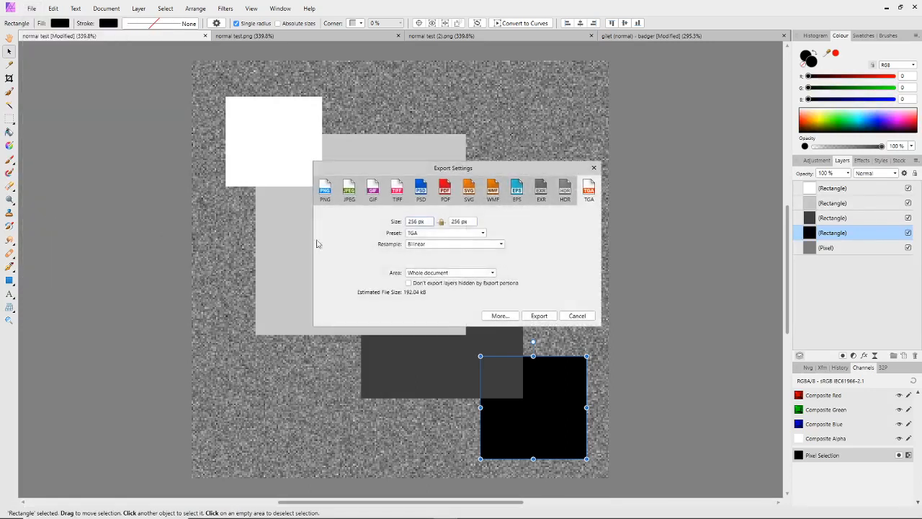
{"action": "left_click", "coordinate": [326, 192]}
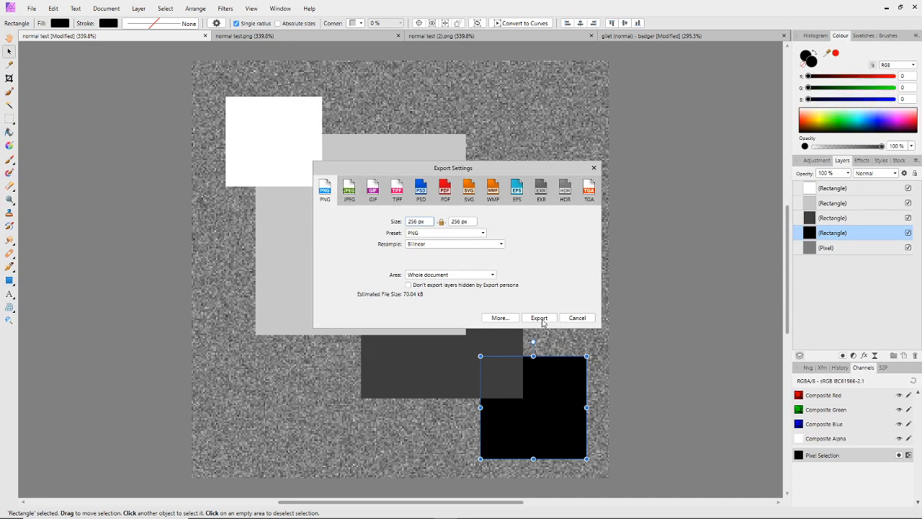
{"action": "left_click", "coordinate": [501, 318]}
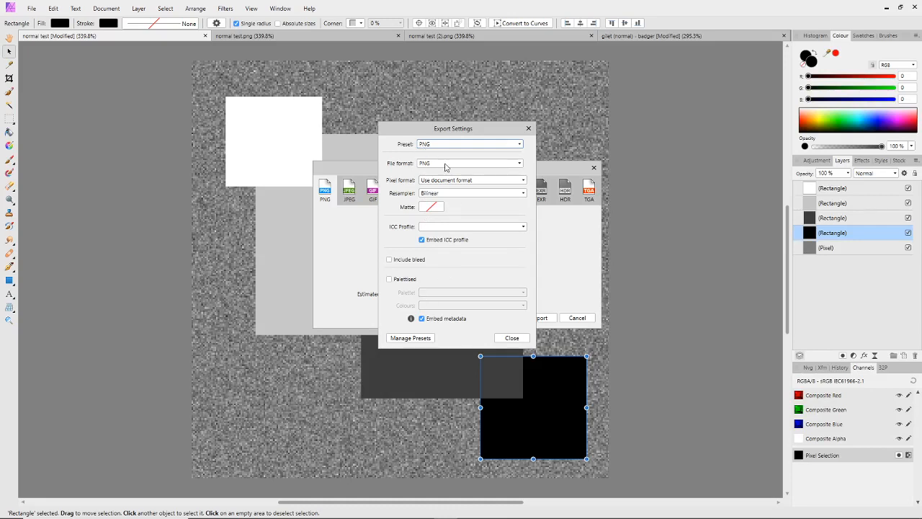
{"action": "left_click", "coordinate": [512, 338]}
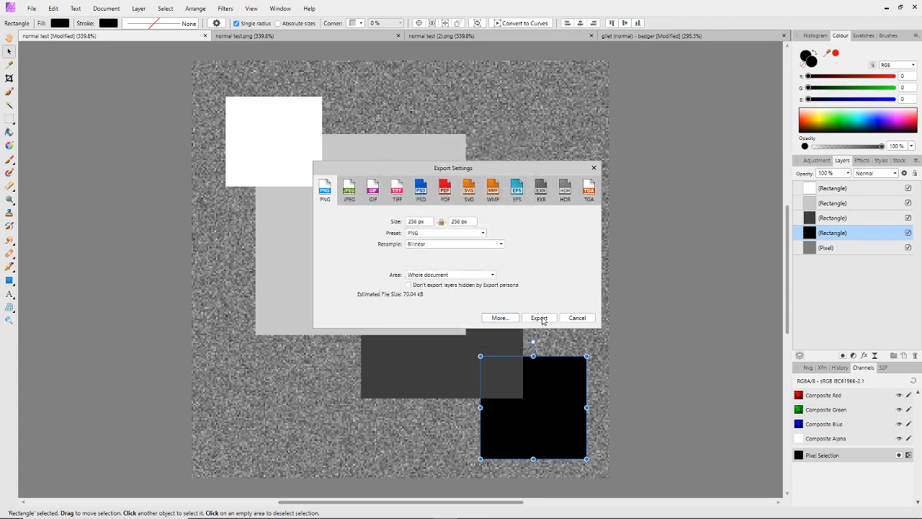
Export the greyscale test image to the avatar Blender 2.8+ folder as normal test (shiney).png
{"action": "left_click", "coordinate": [540, 317]}
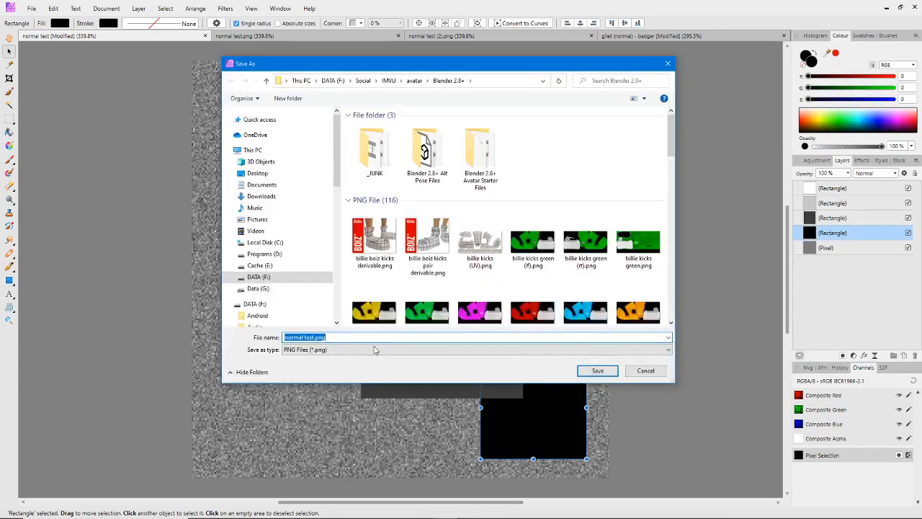
{"action": "left_click_drag", "start_coordinate": [671, 135], "coordinate": [665, 318]}
{"action": "scroll", "coordinate": [664, 316], "scroll_direction": "up", "scroll_amount": 3}
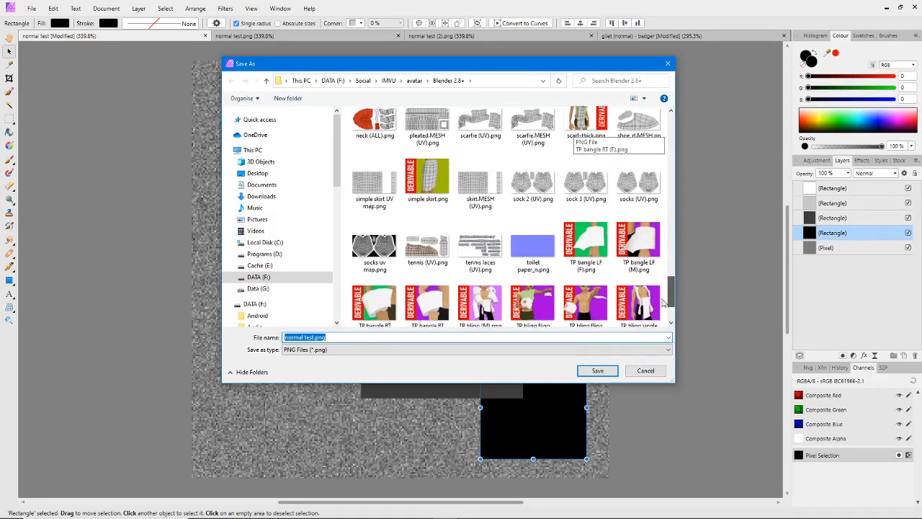
{"action": "left_click", "coordinate": [314, 337]}
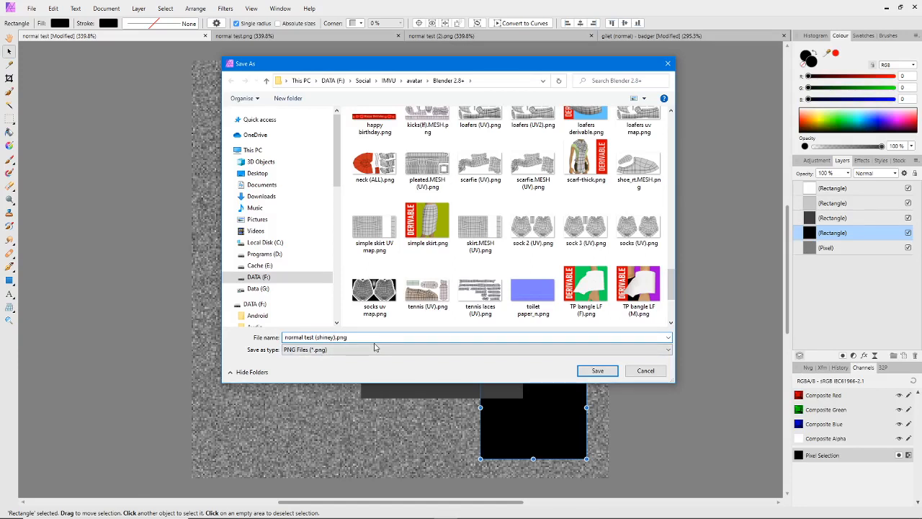
{"action": "left_click", "coordinate": [610, 372]}
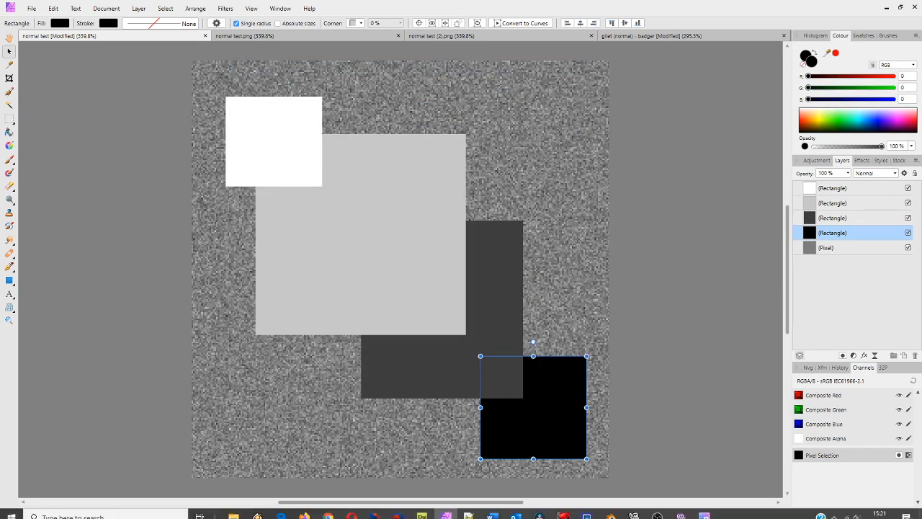
Switch to IMVU Studio's image import dialog and look for the exported greyscale PNG in the furniture Blender 2.8+ folder
{"action": "mouse_move", "coordinate": [682, 511]}
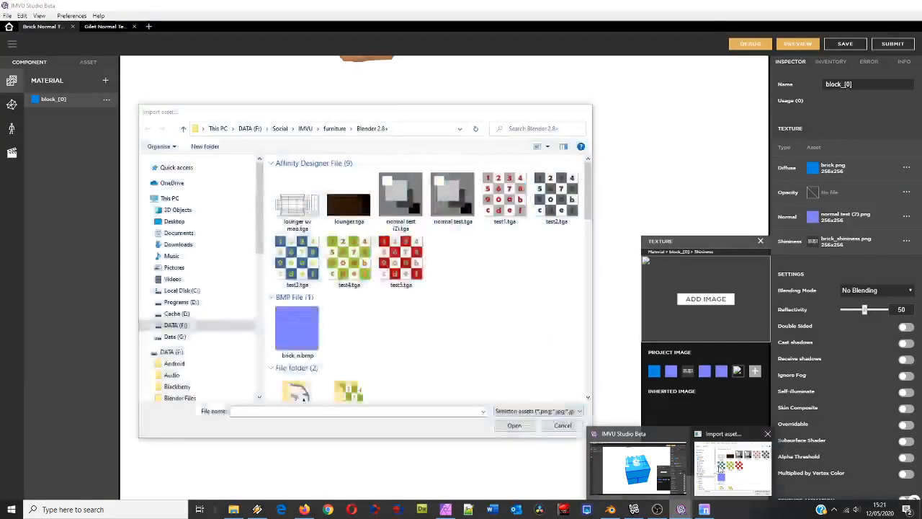
{"action": "left_click", "coordinate": [709, 475]}
{"action": "scroll", "coordinate": [367, 320], "scroll_direction": "down", "scroll_amount": 5}
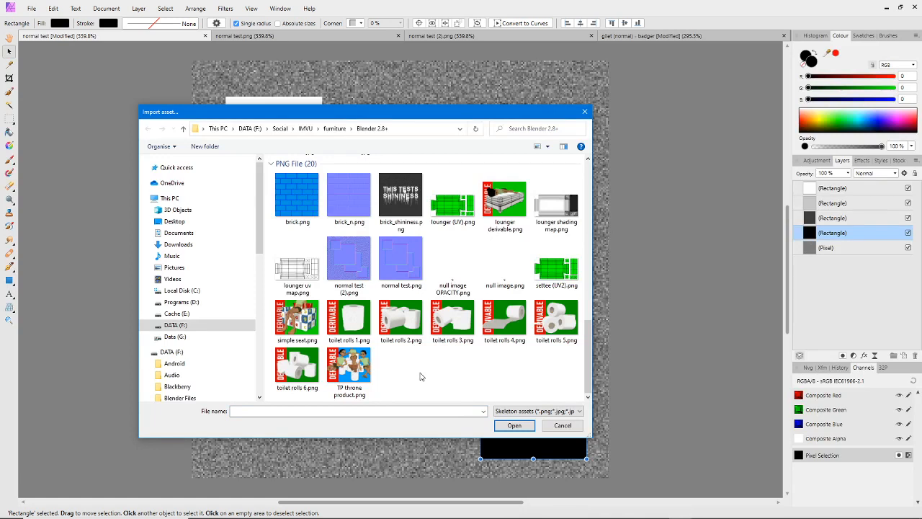
{"action": "left_click", "coordinate": [318, 129]}
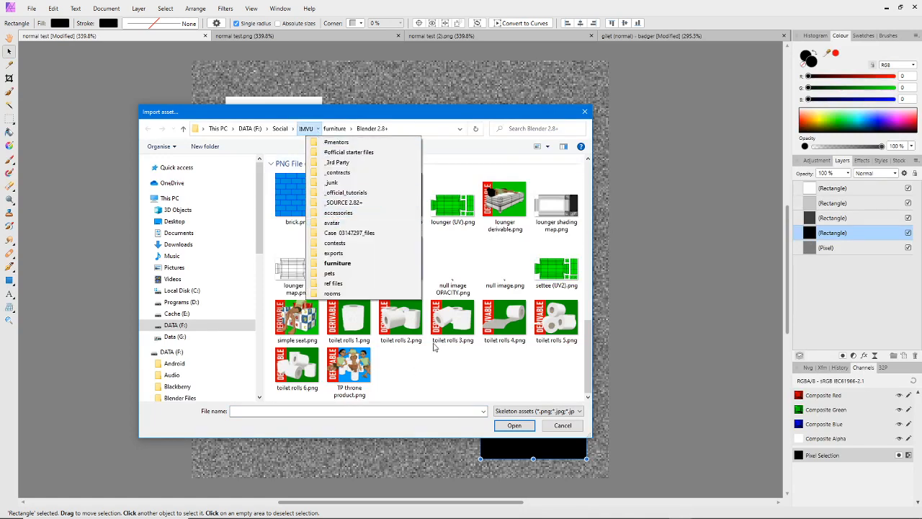
{"action": "left_click", "coordinate": [441, 364]}
{"action": "scroll", "coordinate": [441, 364], "scroll_direction": "down", "scroll_amount": 3}
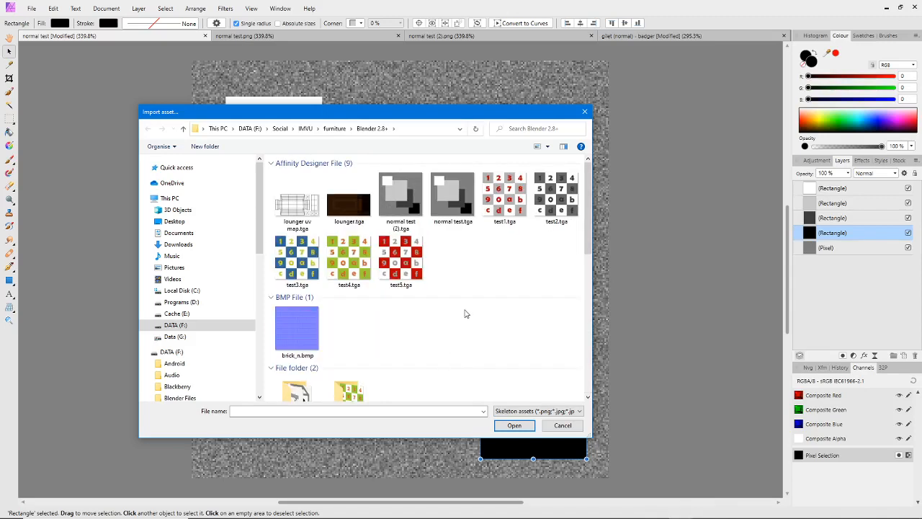
{"action": "scroll", "coordinate": [464, 314], "scroll_direction": "down", "scroll_amount": 5}
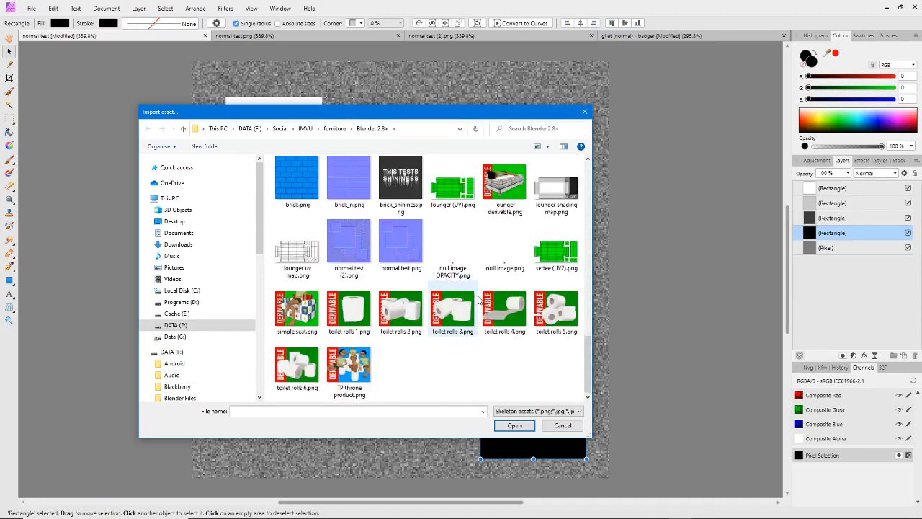
{"action": "scroll", "coordinate": [478, 299], "scroll_direction": "up", "scroll_amount": 5}
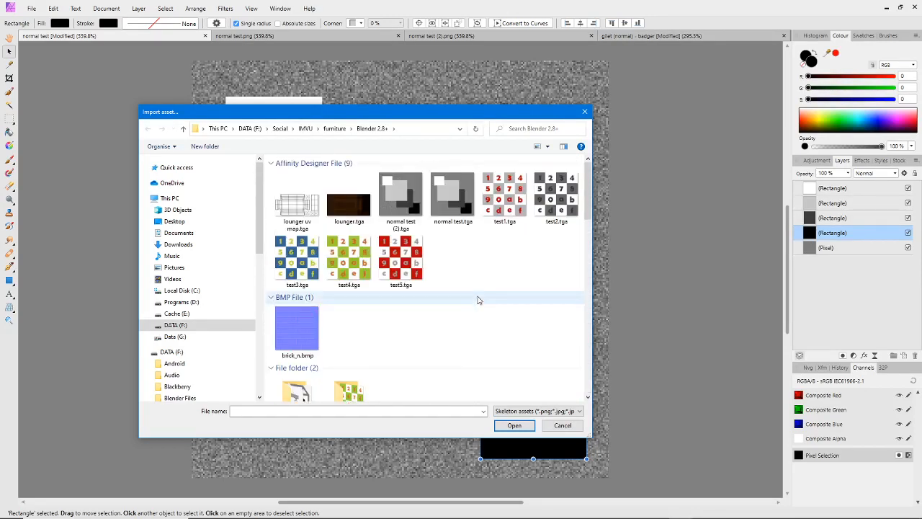
In Affinity Photo, export the normal test document as a PNG named normal test (shininess).png in the IMVU furniture Blender 2.8+ folder
{"action": "left_click", "coordinate": [31, 9]}
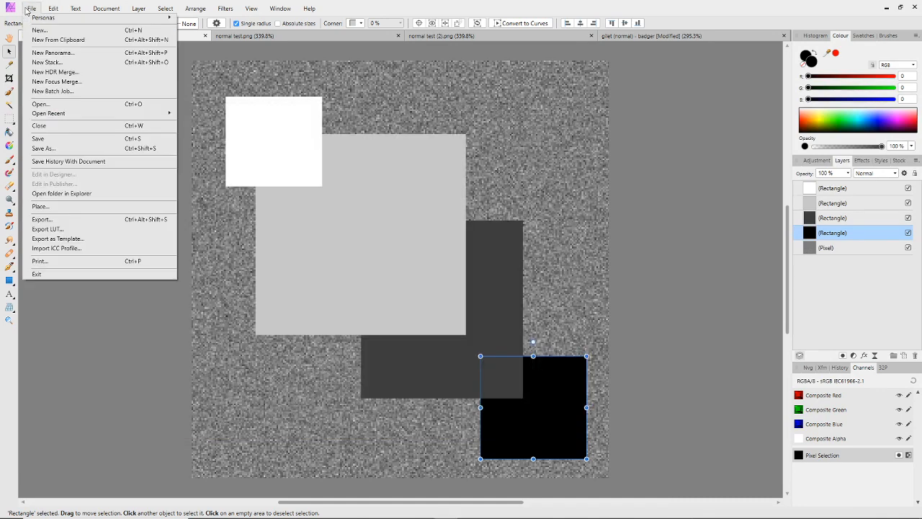
{"action": "left_click", "coordinate": [63, 220]}
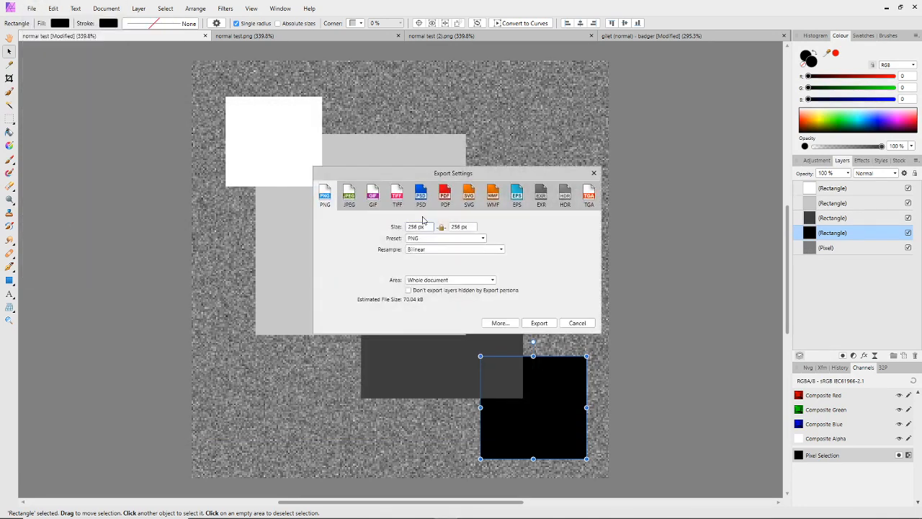
{"action": "left_click", "coordinate": [539, 323]}
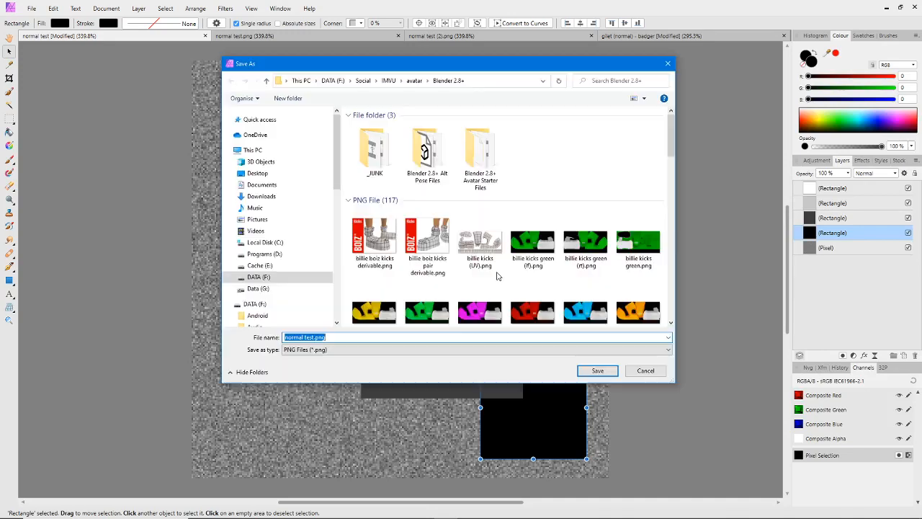
{"action": "left_click", "coordinate": [400, 82]}
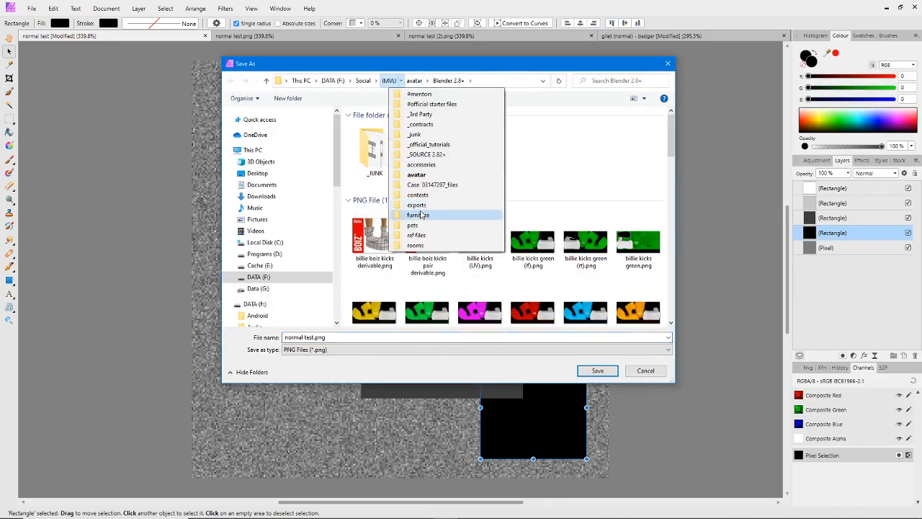
{"action": "left_click", "coordinate": [422, 213]}
{"action": "left_click", "coordinate": [434, 83]}
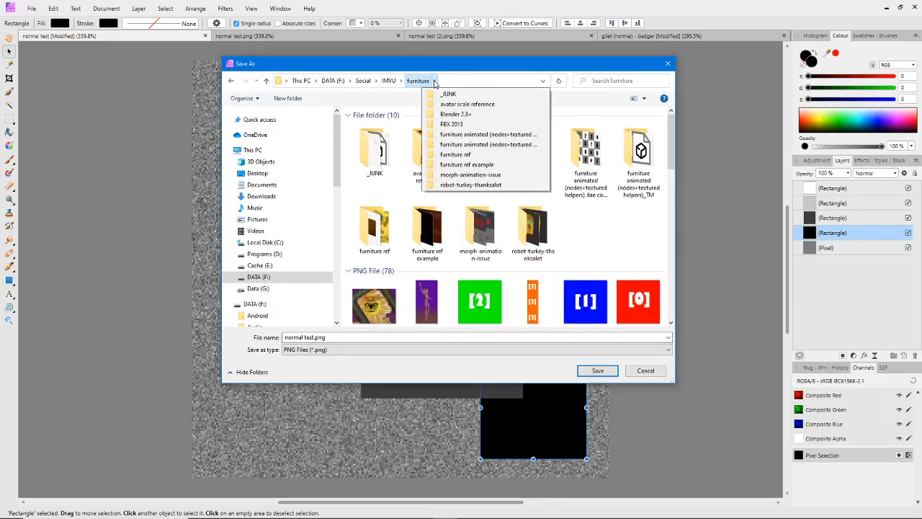
{"action": "left_click", "coordinate": [454, 114]}
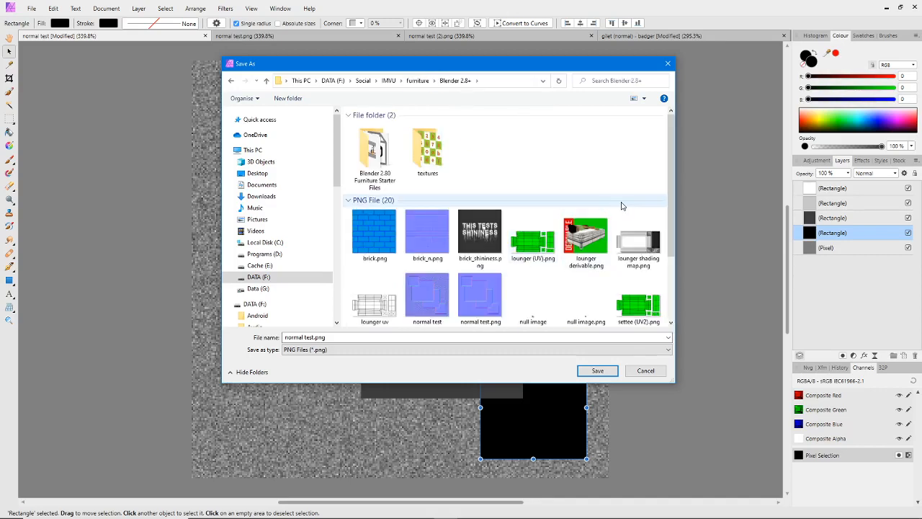
{"action": "left_click", "coordinate": [317, 337]}
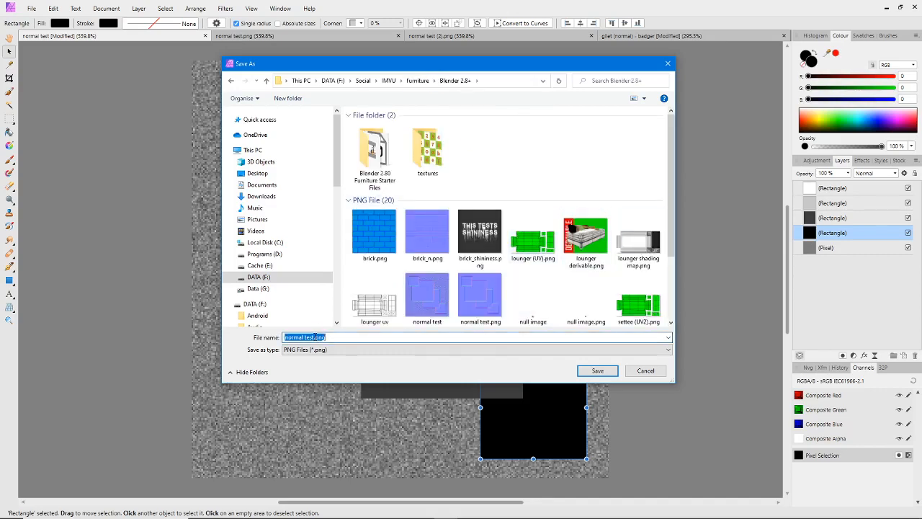
{"action": "double_click", "coordinate": [317, 337]}
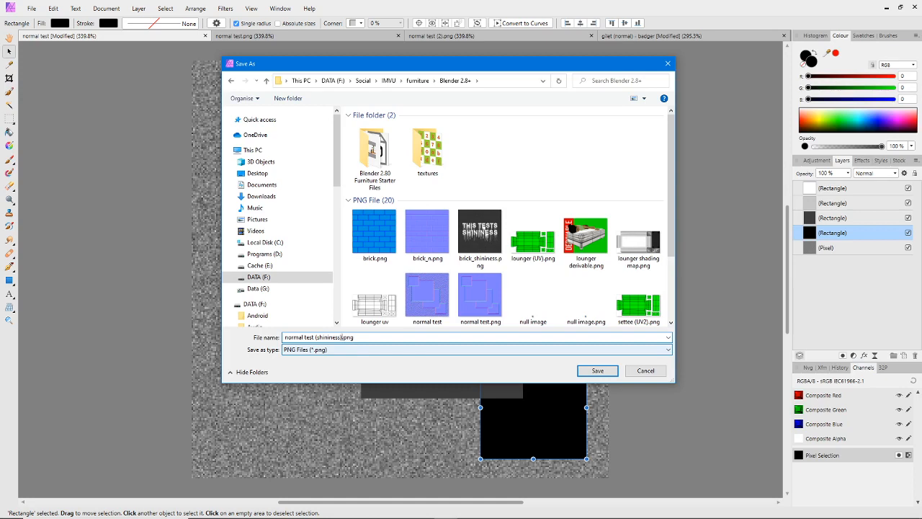
{"action": "left_click", "coordinate": [598, 370]}
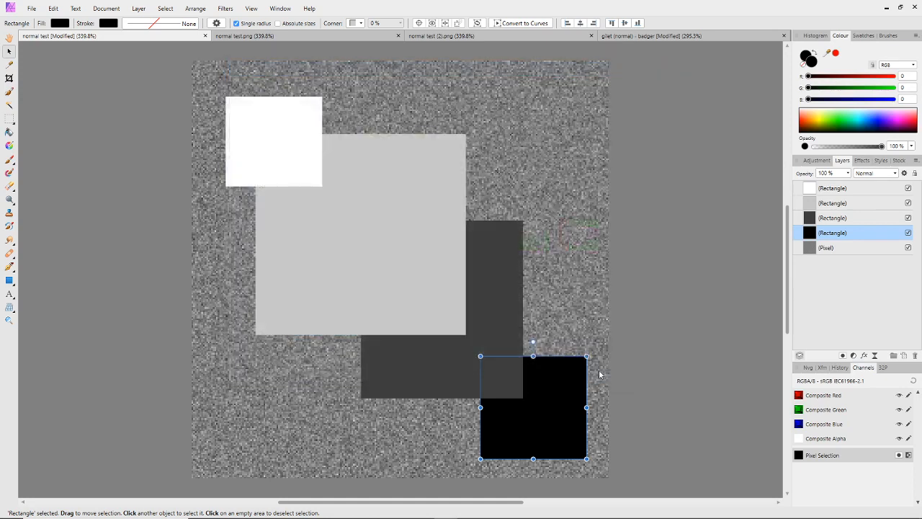
Switch to IMVU Studio's import dialog and load normal test (shininess).png as the brick block's Shininess texture
{"action": "mouse_move", "coordinate": [681, 510]}
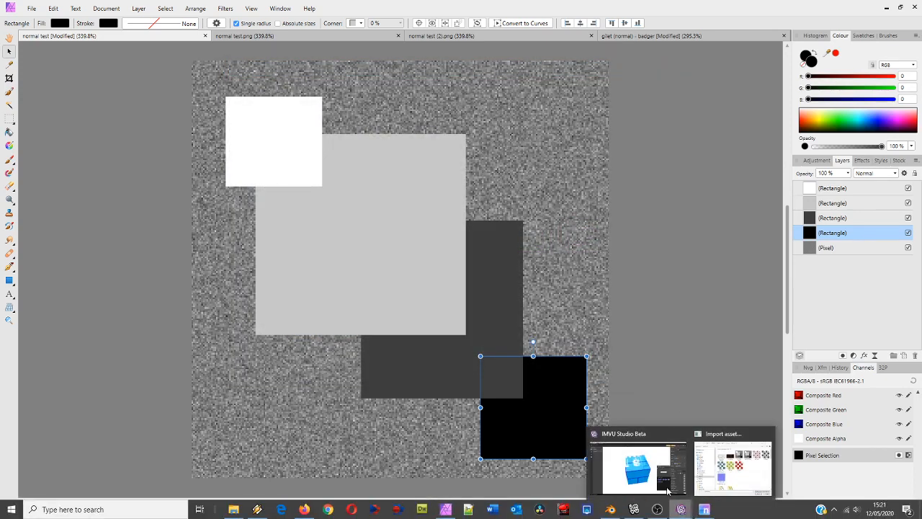
{"action": "left_click", "coordinate": [739, 471]}
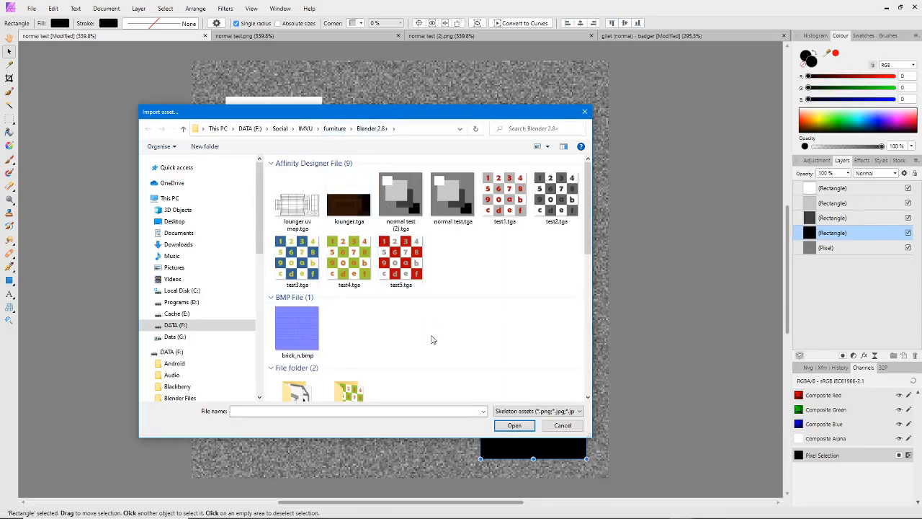
{"action": "scroll", "coordinate": [432, 338], "scroll_direction": "down", "scroll_amount": 5}
{"action": "left_click", "coordinate": [407, 250]}
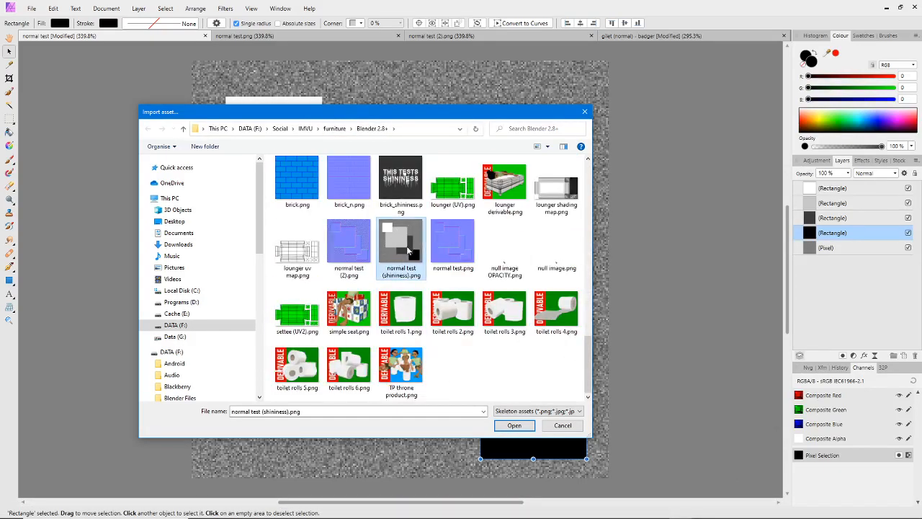
{"action": "left_click", "coordinate": [514, 426]}
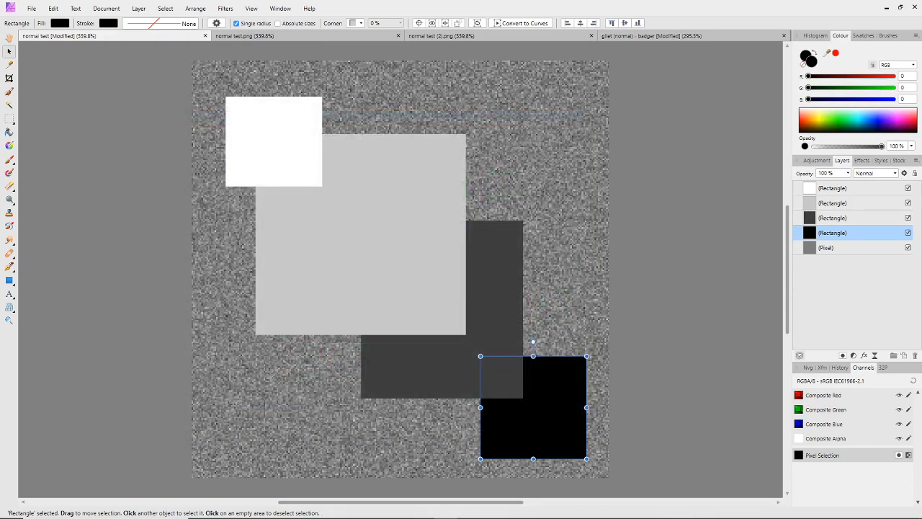
{"action": "left_click", "coordinate": [681, 510]}
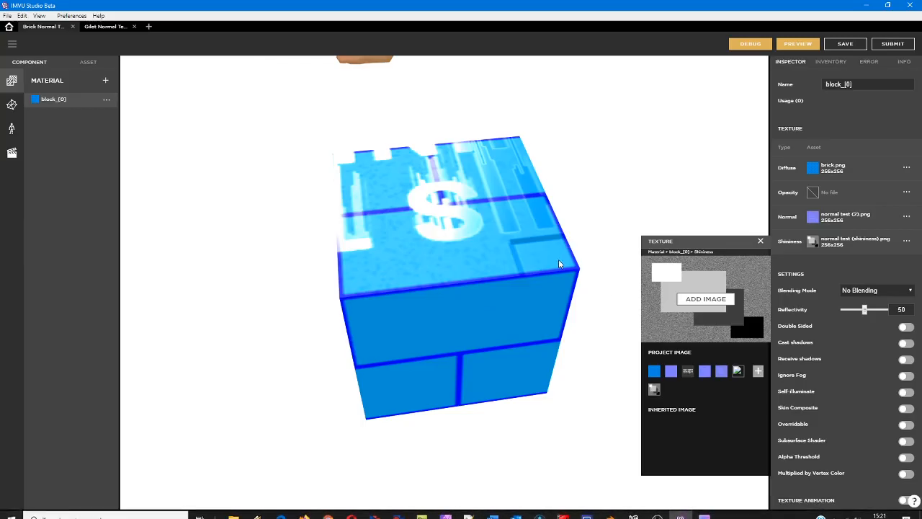
Import normal test (shininess).png once more for the block material's Shininess texture
{"action": "left_click", "coordinate": [706, 299]}
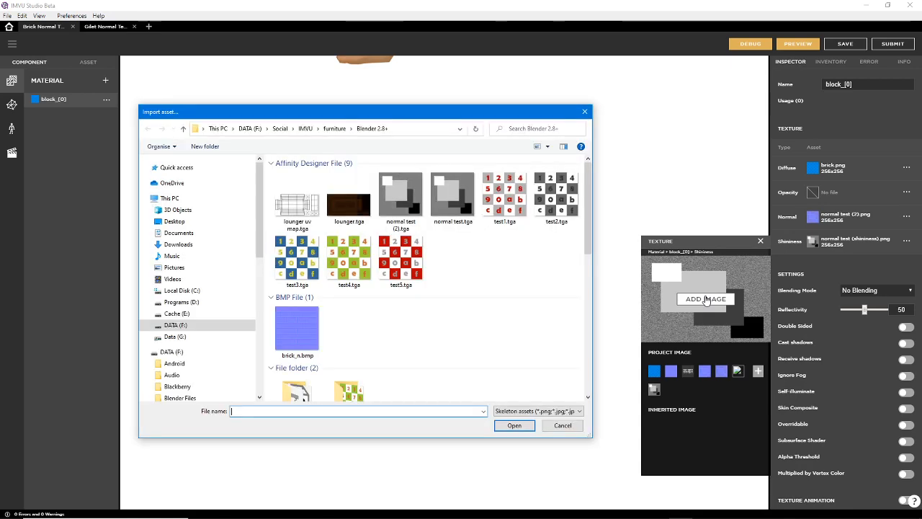
{"action": "left_click_drag", "start_coordinate": [590, 200], "coordinate": [589, 359]}
{"action": "left_click", "coordinate": [400, 252]}
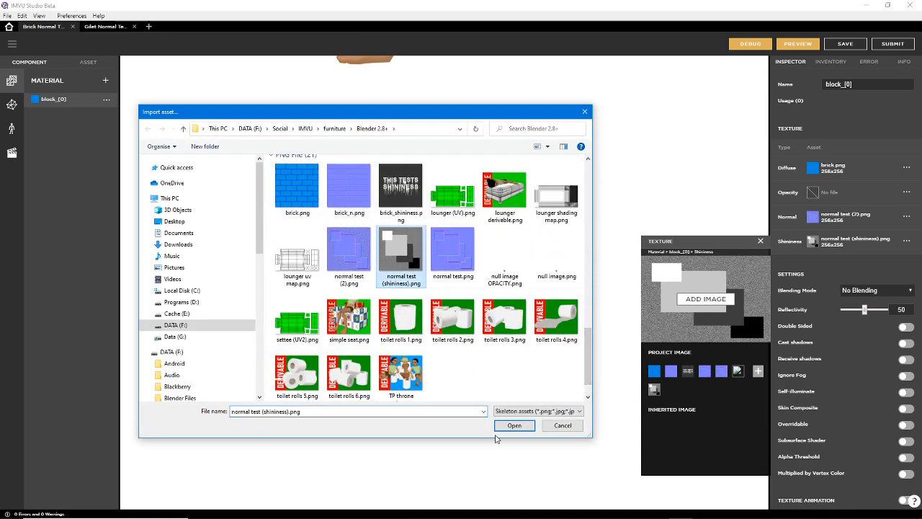
{"action": "left_click", "coordinate": [514, 425]}
{"action": "left_click", "coordinate": [504, 305]}
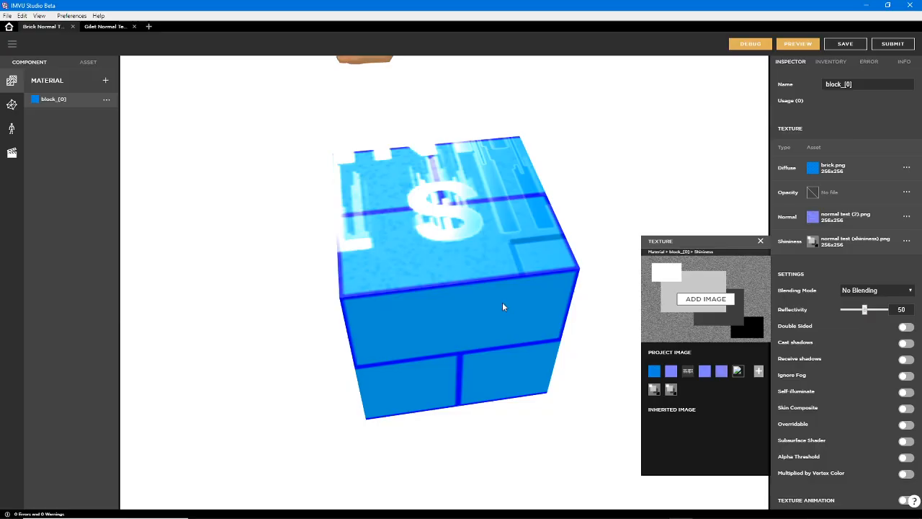
Preview the product with the new shininess texture and examine the brick block's top and sides up close
{"action": "left_click", "coordinate": [797, 44]}
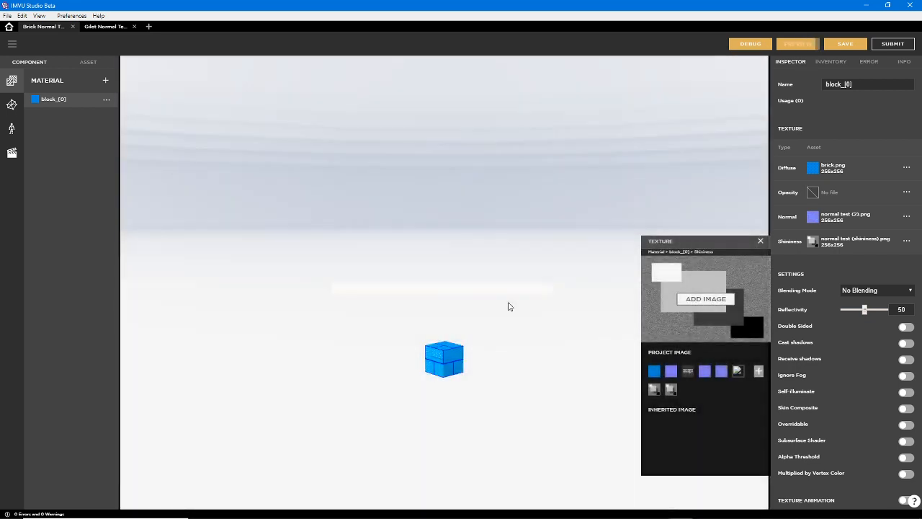
{"action": "scroll", "coordinate": [470, 388], "scroll_direction": "up", "scroll_amount": 8}
{"action": "right_click_drag", "start_coordinate": [464, 409], "coordinate": [460, 229]}
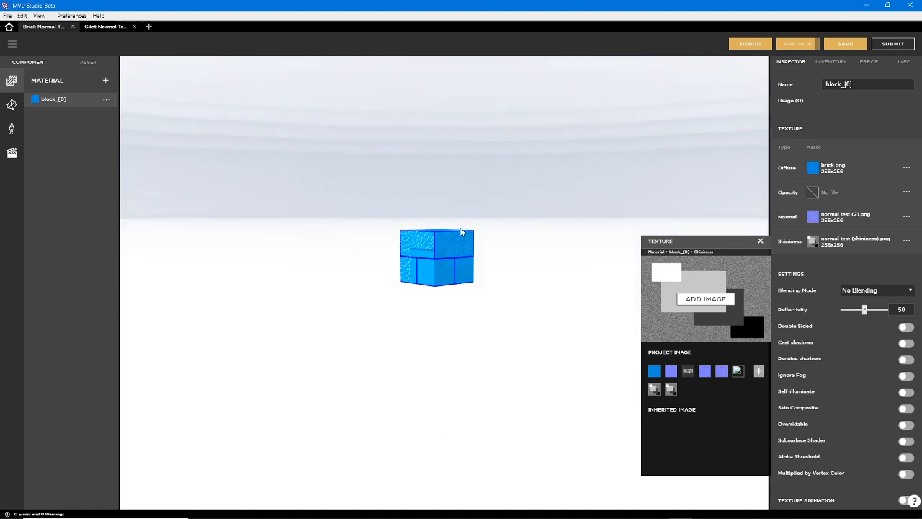
{"action": "scroll", "coordinate": [451, 265], "scroll_direction": "up", "scroll_amount": 3}
{"action": "scroll", "coordinate": [451, 270], "scroll_direction": "up", "scroll_amount": 5}
{"action": "left_click_drag", "start_coordinate": [424, 307], "coordinate": [477, 355]}
{"action": "right_click_drag", "start_coordinate": [466, 387], "coordinate": [466, 125]}
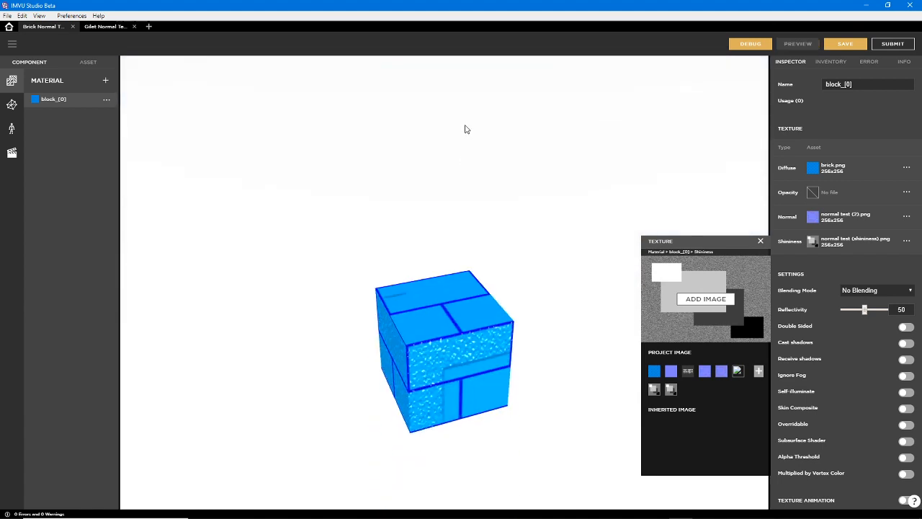
Examine how the shininess texture affects the brick block's top and side faces from several angles
{"action": "right_click_drag", "start_coordinate": [521, 327], "coordinate": [523, 261]}
{"action": "left_click_drag", "start_coordinate": [492, 292], "coordinate": [376, 353]}
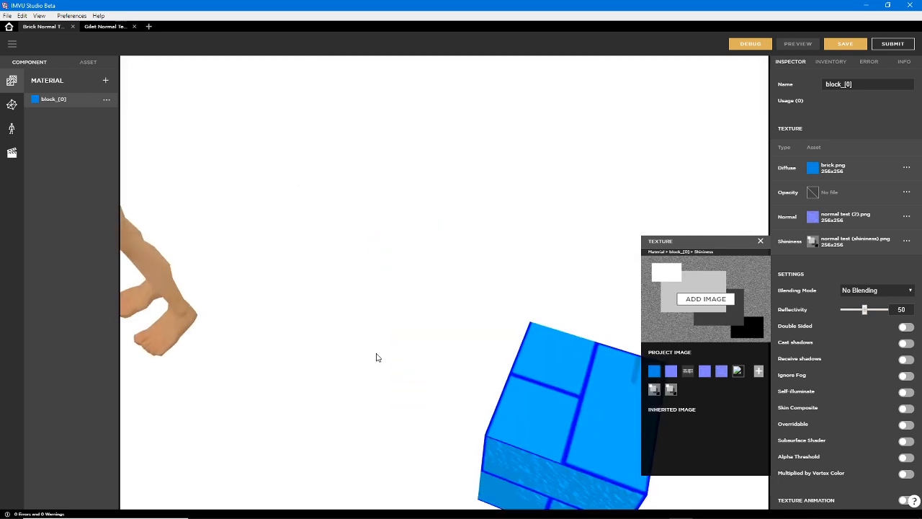
{"action": "right_click_drag", "start_coordinate": [505, 483], "coordinate": [507, 354]}
{"action": "left_click_drag", "start_coordinate": [507, 354], "coordinate": [457, 252]}
{"action": "left_click_drag", "start_coordinate": [528, 252], "coordinate": [554, 252]}
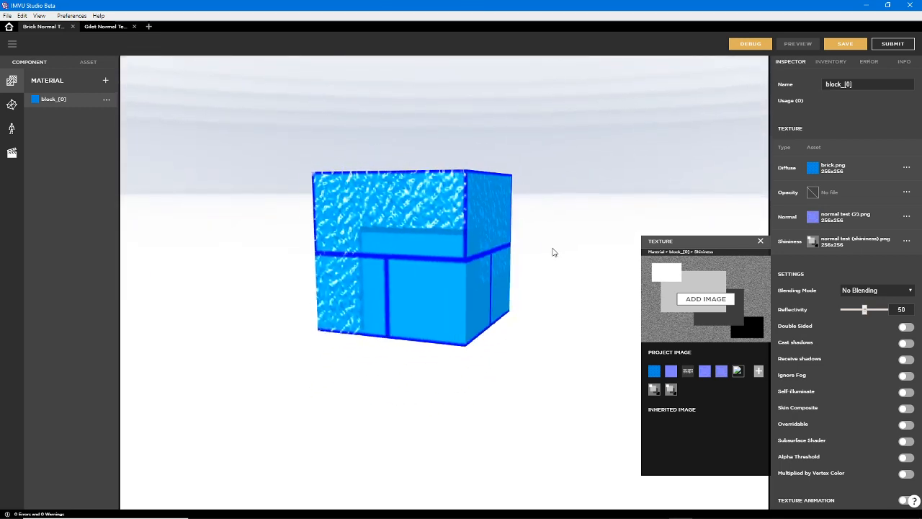
{"action": "left_click_drag", "start_coordinate": [416, 269], "coordinate": [398, 264]}
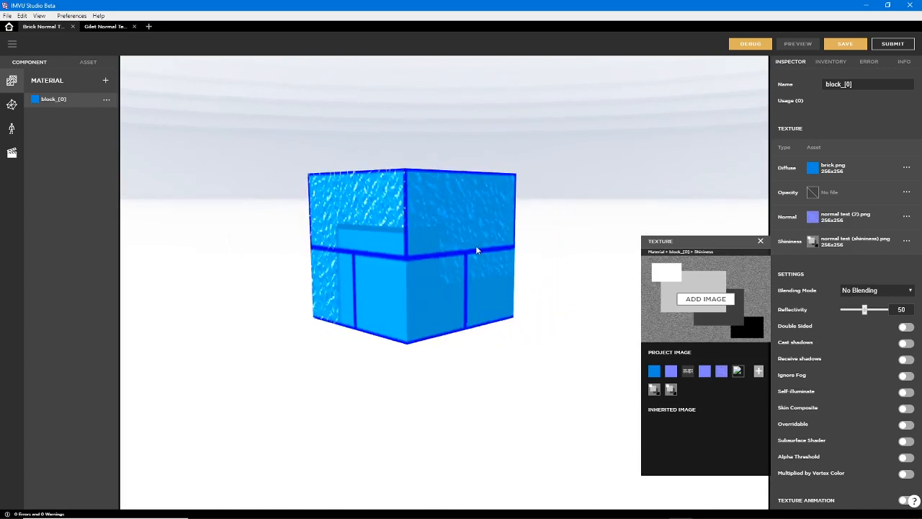
{"action": "left_click_drag", "start_coordinate": [476, 250], "coordinate": [503, 199]}
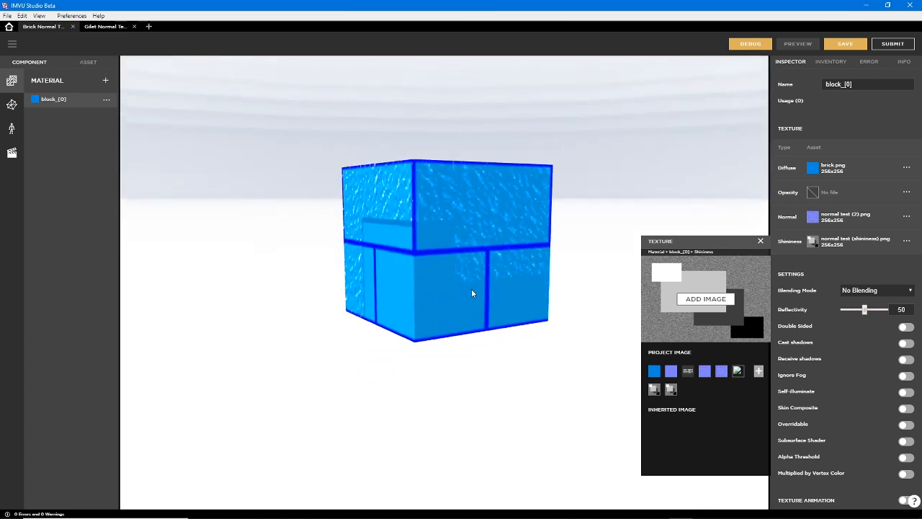
{"action": "left_click_drag", "start_coordinate": [472, 294], "coordinate": [509, 316]}
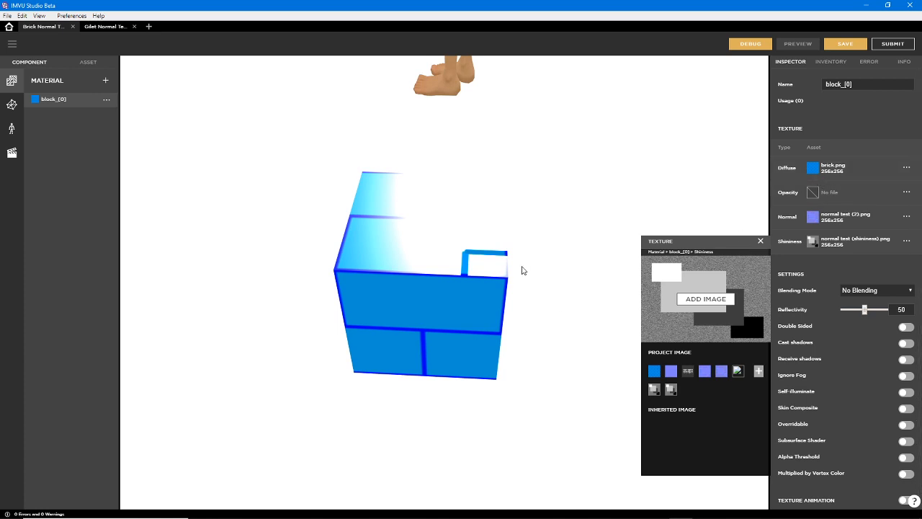
Compare the block's speckled faces with its assigned Normal and Shininess textures
{"action": "mouse_move", "coordinate": [813, 219]}
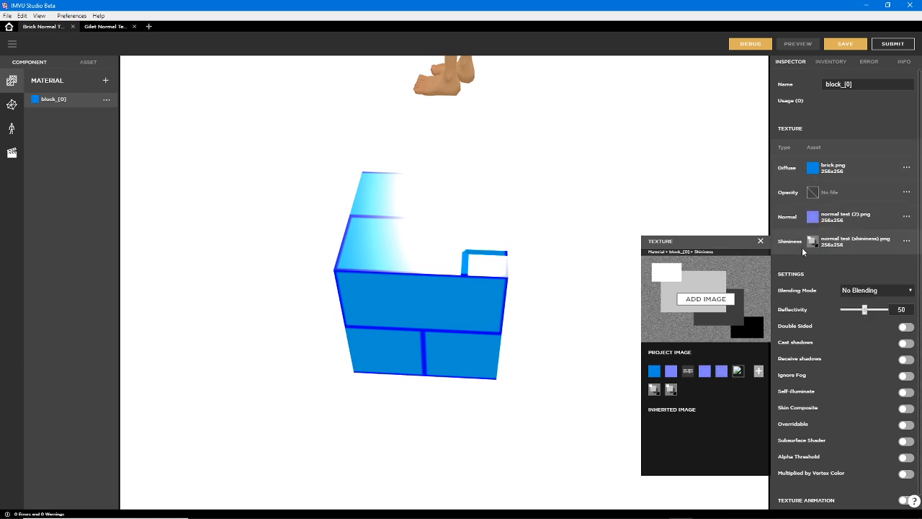
{"action": "mouse_move", "coordinate": [811, 244]}
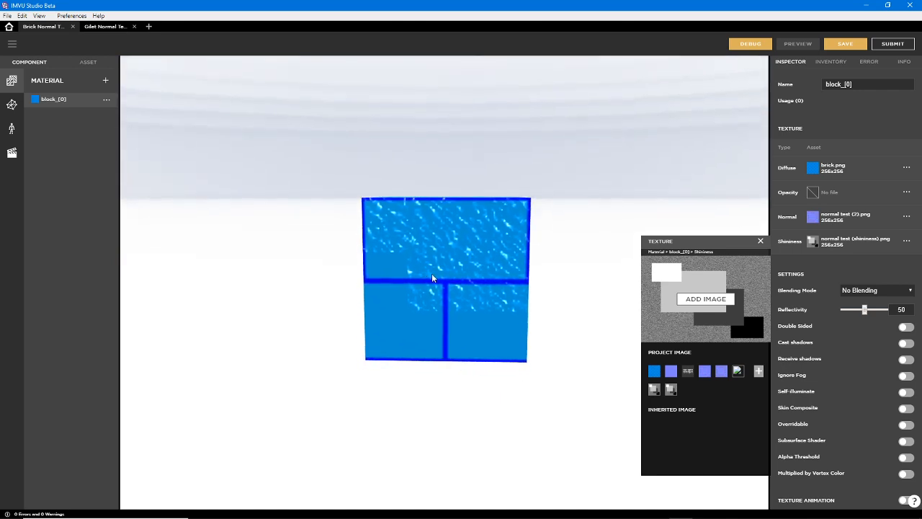
{"action": "left_click_drag", "start_coordinate": [490, 265], "coordinate": [504, 290]}
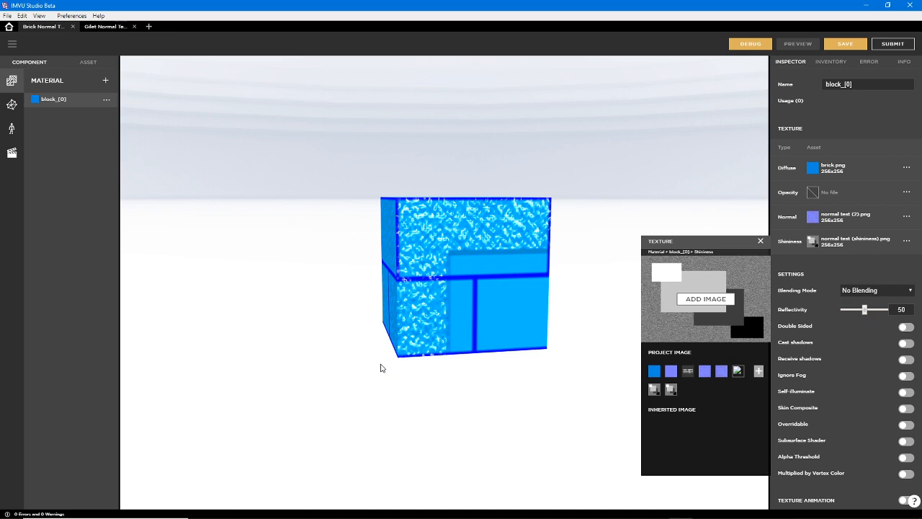
{"action": "left_click_drag", "start_coordinate": [349, 292], "coordinate": [402, 232]}
{"action": "left_click_drag", "start_coordinate": [411, 299], "coordinate": [478, 242]}
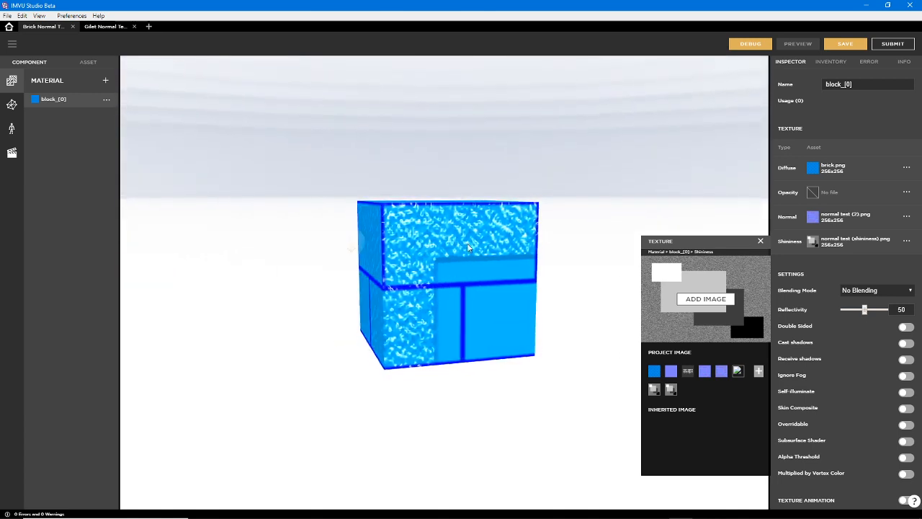
Switch to the gilet project and load normal test (shininess).png as the gilet material's Shininess texture
{"action": "left_click", "coordinate": [101, 27]}
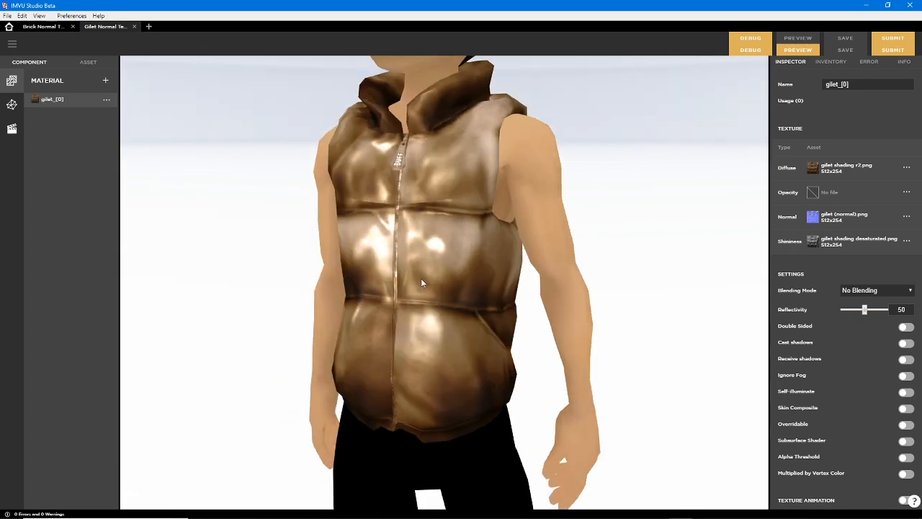
{"action": "left_click_drag", "start_coordinate": [398, 279], "coordinate": [462, 312]}
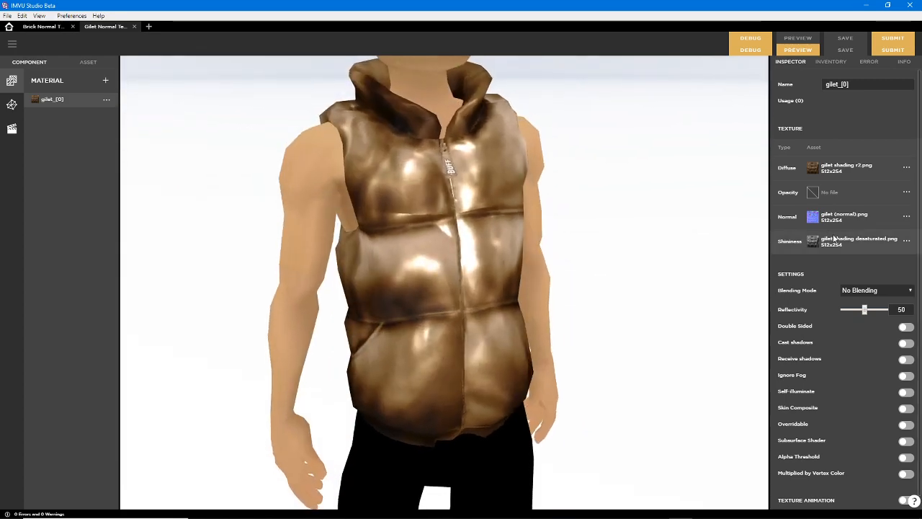
{"action": "left_click", "coordinate": [813, 241]}
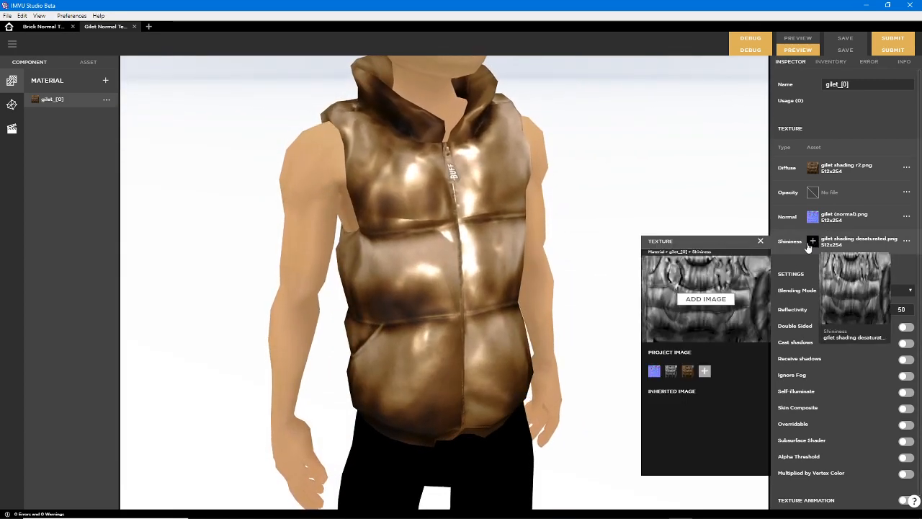
{"action": "left_click", "coordinate": [702, 302]}
{"action": "scroll", "coordinate": [576, 363], "scroll_direction": "down", "scroll_amount": 5}
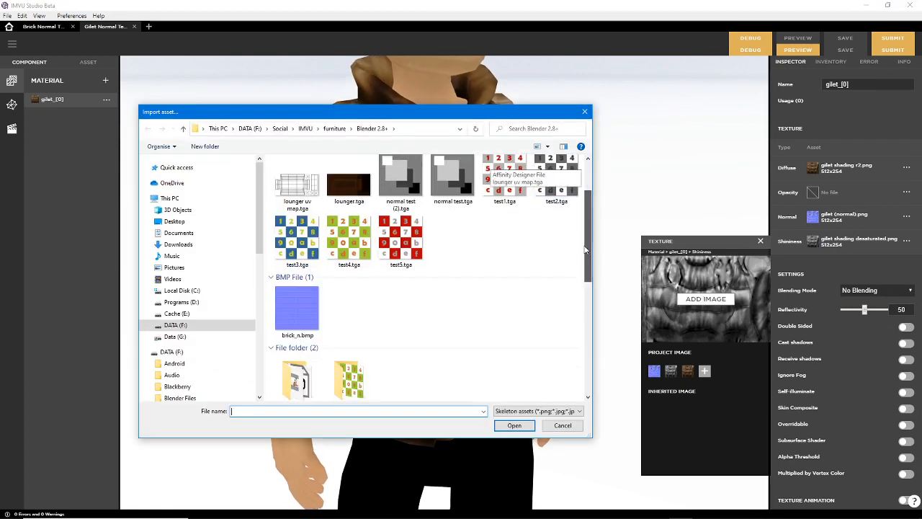
{"action": "left_click", "coordinate": [526, 426]}
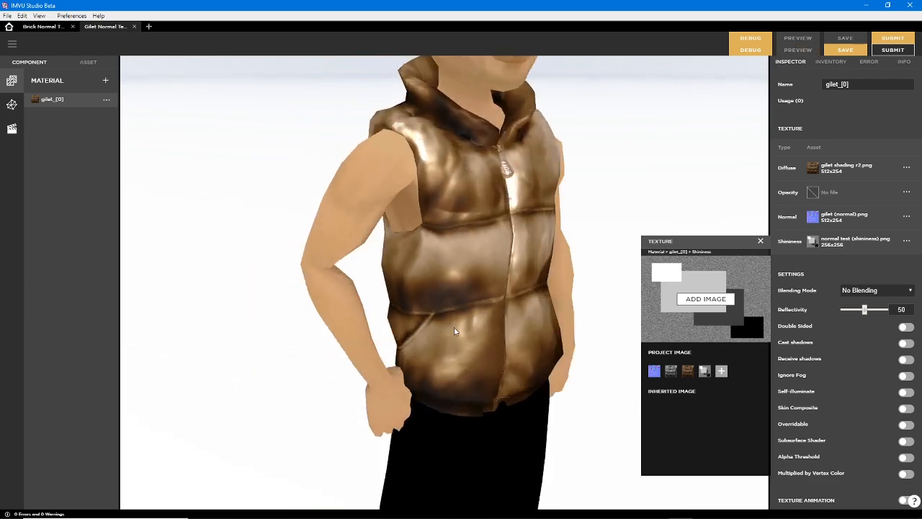
Examine the gilet's front and lower panels for the effect of the test shininess texture
{"action": "left_click_drag", "start_coordinate": [422, 325], "coordinate": [452, 321]}
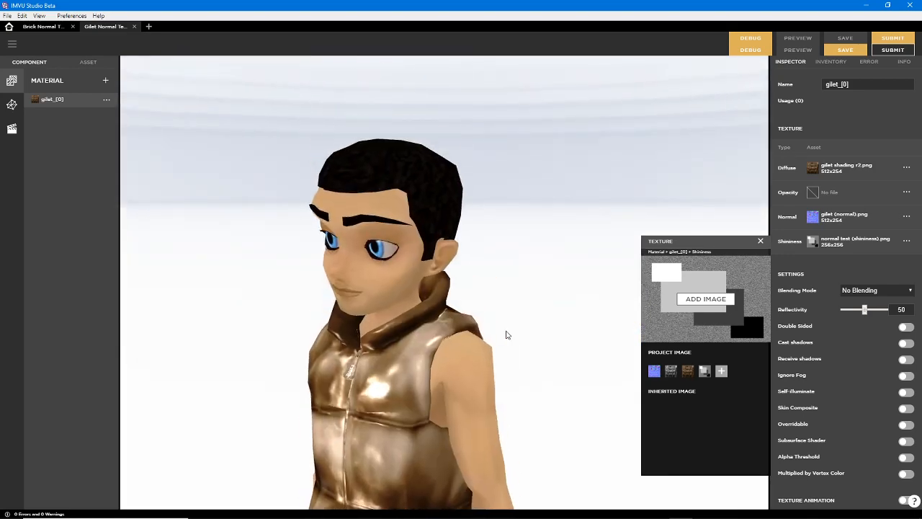
{"action": "right_click_drag", "start_coordinate": [507, 331], "coordinate": [518, 170]}
{"action": "right_click_drag", "start_coordinate": [429, 362], "coordinate": [429, 311]}
{"action": "left_click_drag", "start_coordinate": [429, 311], "coordinate": [462, 252]}
{"action": "right_click_drag", "start_coordinate": [450, 303], "coordinate": [463, 251]}
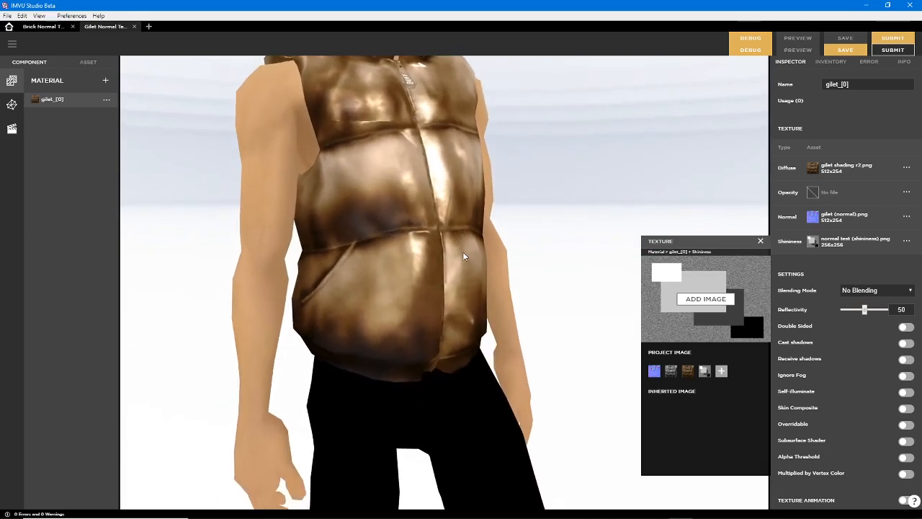
{"action": "left_click_drag", "start_coordinate": [463, 252], "coordinate": [402, 181]}
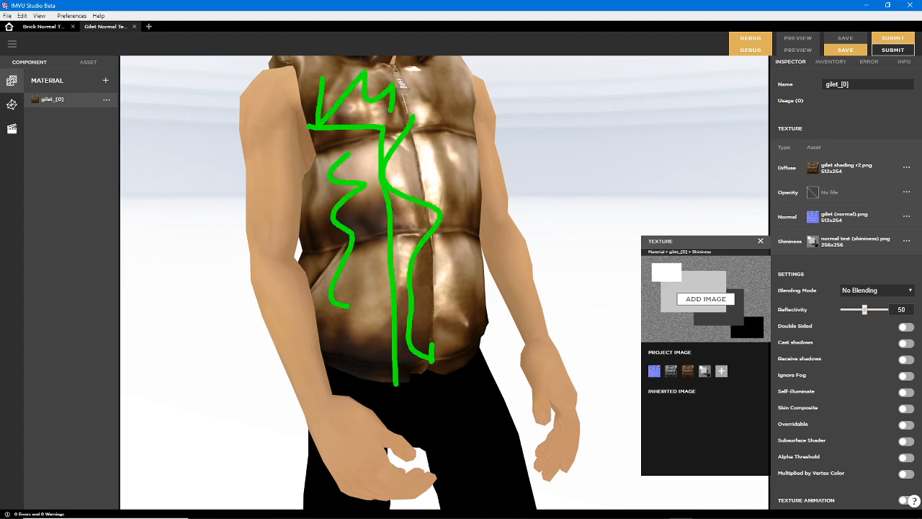
{"action": "key", "text": "Escape"}
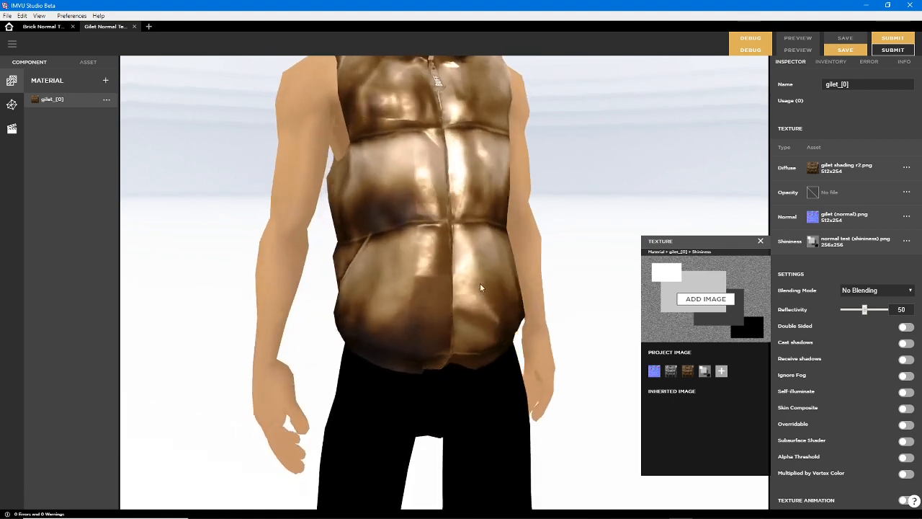
Unassign the gilet material's Normal texture and preview the product again
{"action": "mouse_move", "coordinate": [478, 282]}
{"action": "left_mouse_down"}
{"action": "mouse_move", "coordinate": [350, 252]}
{"action": "mouse_move", "coordinate": [243, 245]}
{"action": "mouse_move", "coordinate": [462, 249]}
{"action": "mouse_move", "coordinate": [441, 235]}
{"action": "mouse_move", "coordinate": [431, 279]}
{"action": "mouse_move", "coordinate": [375, 268]}
{"action": "mouse_move", "coordinate": [374, 286]}
{"action": "mouse_move", "coordinate": [385, 244]}
{"action": "mouse_move", "coordinate": [367, 258]}
{"action": "mouse_move", "coordinate": [442, 264]}
{"action": "mouse_move", "coordinate": [365, 243]}
{"action": "mouse_move", "coordinate": [422, 246]}
{"action": "mouse_move", "coordinate": [485, 236]}
{"action": "mouse_move", "coordinate": [425, 235]}
{"action": "mouse_move", "coordinate": [465, 225]}
{"action": "mouse_move", "coordinate": [529, 223]}
{"action": "mouse_move", "coordinate": [487, 214]}
{"action": "mouse_move", "coordinate": [451, 172]}
{"action": "mouse_move", "coordinate": [460, 269]}
{"action": "mouse_move", "coordinate": [416, 269]}
{"action": "mouse_move", "coordinate": [433, 268]}
{"action": "mouse_move", "coordinate": [430, 284]}
{"action": "mouse_move", "coordinate": [478, 295]}
{"action": "mouse_move", "coordinate": [376, 287]}
{"action": "mouse_move", "coordinate": [446, 287]}
{"action": "left_mouse_up"}
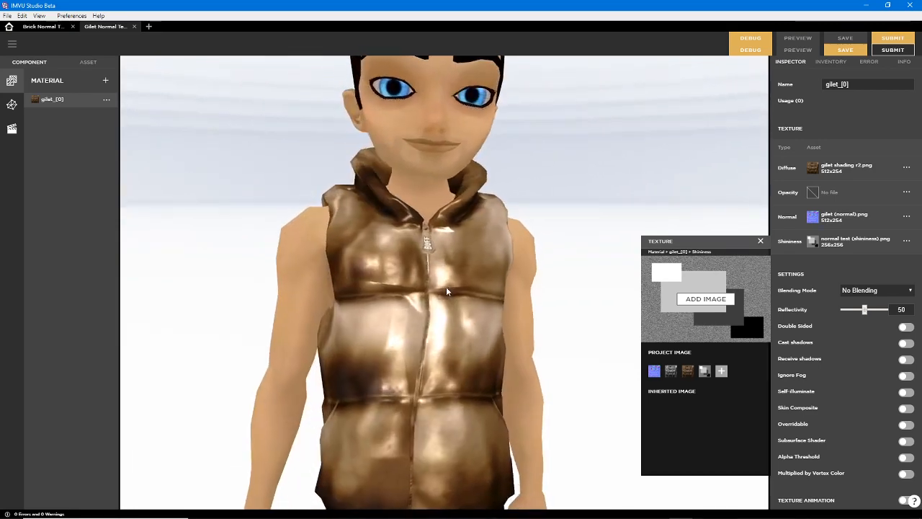
{"action": "mouse_move", "coordinate": [812, 216]}
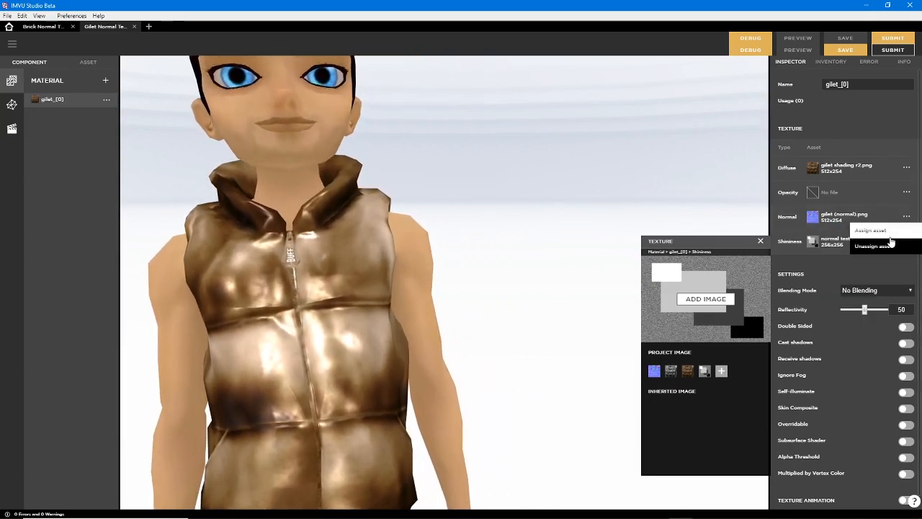
{"action": "left_click", "coordinate": [805, 51]}
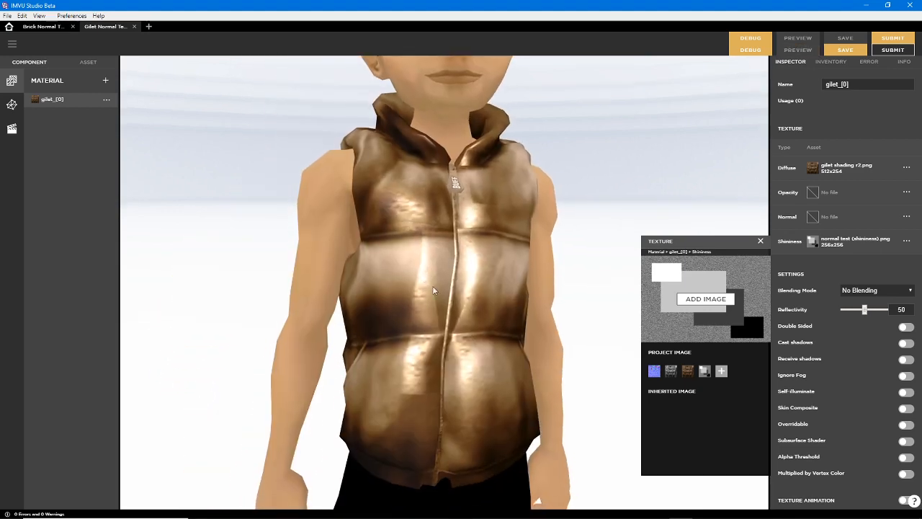
Examine the gilet's chest and side without a normal map, comparing the highlights with the shininess texture's shapes
{"action": "left_click_drag", "start_coordinate": [458, 260], "coordinate": [517, 287]}
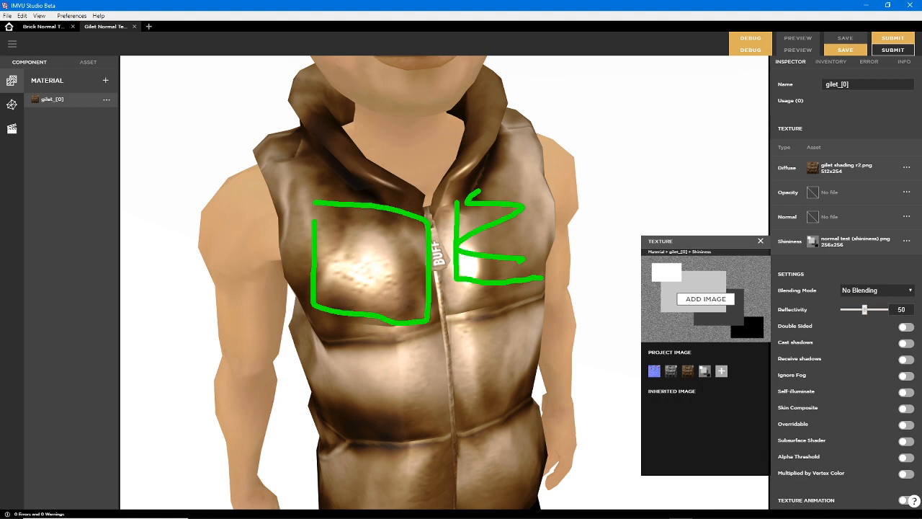
{"action": "key", "text": "Escape"}
{"action": "mouse_move", "coordinate": [559, 339]}
{"action": "left_mouse_down"}
{"action": "mouse_move", "coordinate": [515, 339]}
{"action": "mouse_move", "coordinate": [541, 319]}
{"action": "mouse_move", "coordinate": [529, 336]}
{"action": "mouse_move", "coordinate": [497, 315]}
{"action": "mouse_move", "coordinate": [479, 253]}
{"action": "mouse_move", "coordinate": [456, 236]}
{"action": "mouse_move", "coordinate": [442, 288]}
{"action": "mouse_move", "coordinate": [453, 325]}
{"action": "mouse_move", "coordinate": [380, 258]}
{"action": "mouse_move", "coordinate": [373, 269]}
{"action": "mouse_move", "coordinate": [379, 284]}
{"action": "mouse_move", "coordinate": [596, 305]}
{"action": "mouse_move", "coordinate": [581, 288]}
{"action": "mouse_move", "coordinate": [395, 236]}
{"action": "left_mouse_up"}
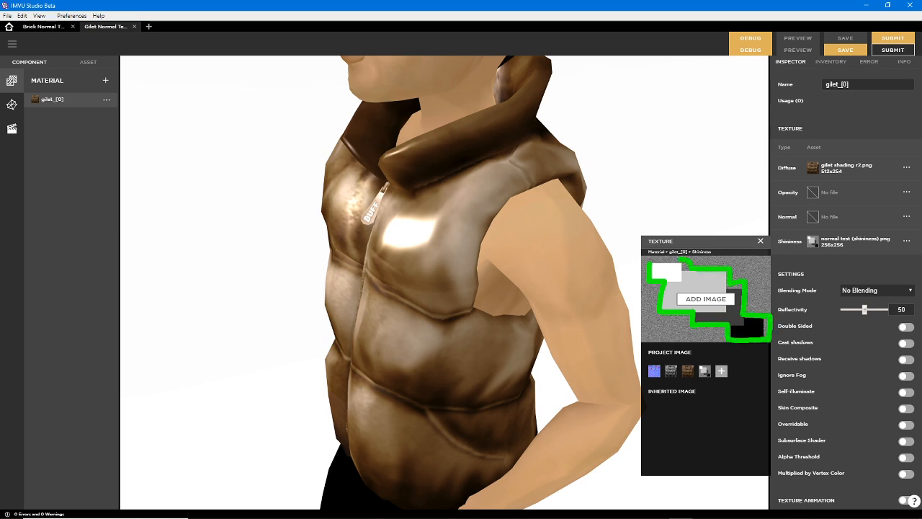
{"action": "key", "text": "Escape"}
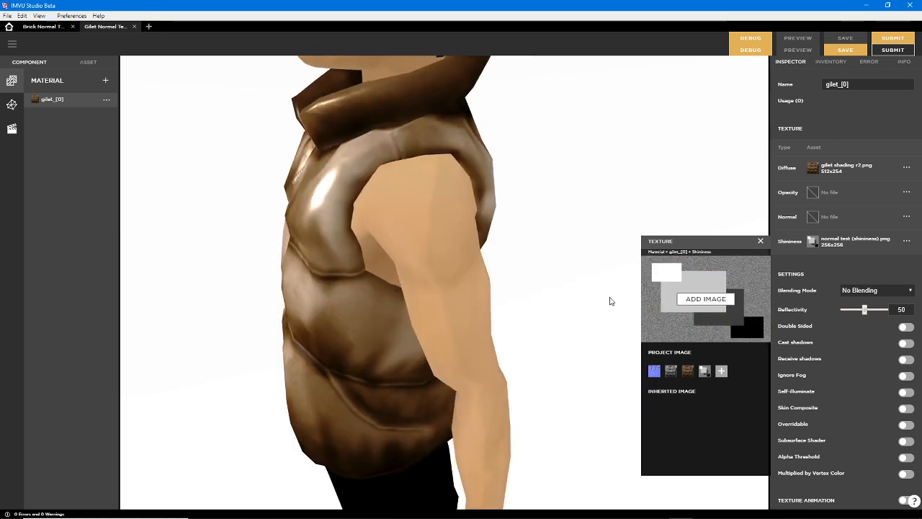
{"action": "left_click_drag", "start_coordinate": [412, 315], "coordinate": [556, 312]}
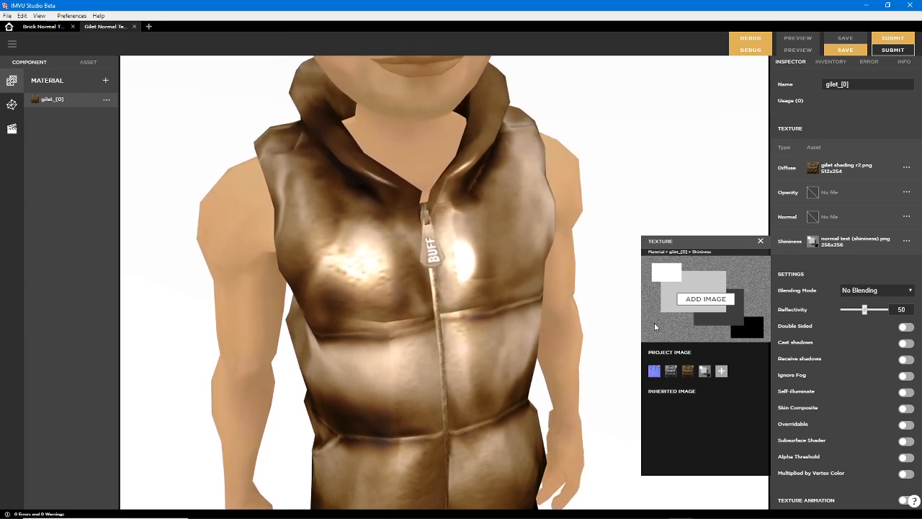
{"action": "mouse_move", "coordinate": [648, 294]}
{"action": "left_mouse_down"}
{"action": "mouse_move", "coordinate": [680, 332]}
{"action": "mouse_move", "coordinate": [702, 334]}
{"action": "left_mouse_up"}
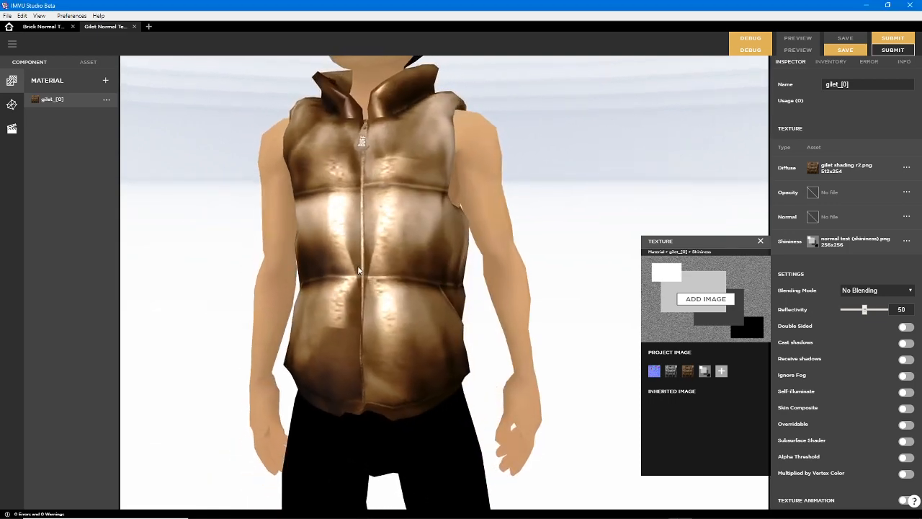
Switch to Affinity Photo and create a new document 512 px wide and 256 px high
{"action": "left_click", "coordinate": [447, 511]}
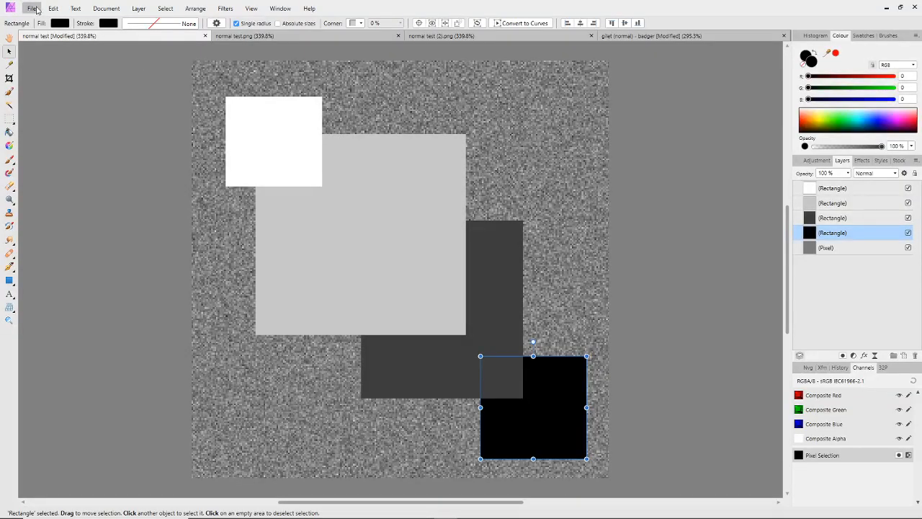
{"action": "left_click", "coordinate": [33, 8]}
{"action": "left_click", "coordinate": [47, 34]}
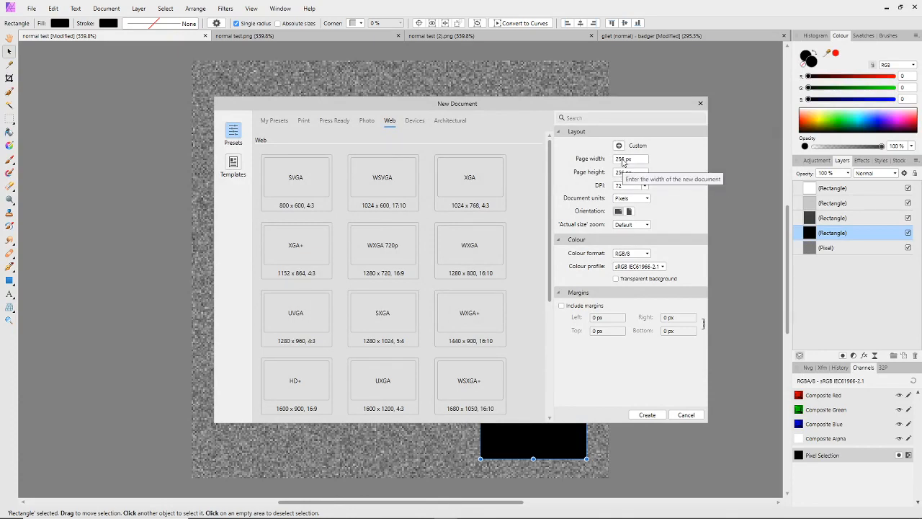
{"action": "left_click", "coordinate": [623, 160]}
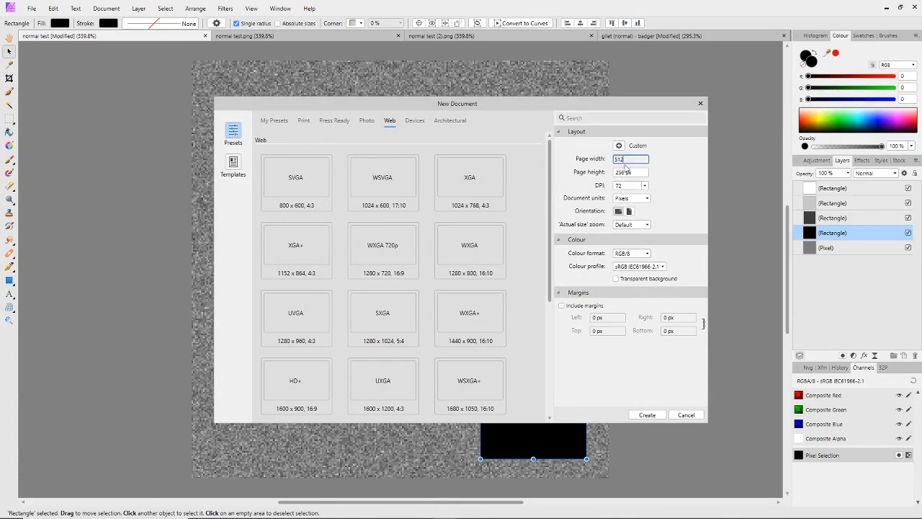
{"action": "left_click", "coordinate": [646, 416]}
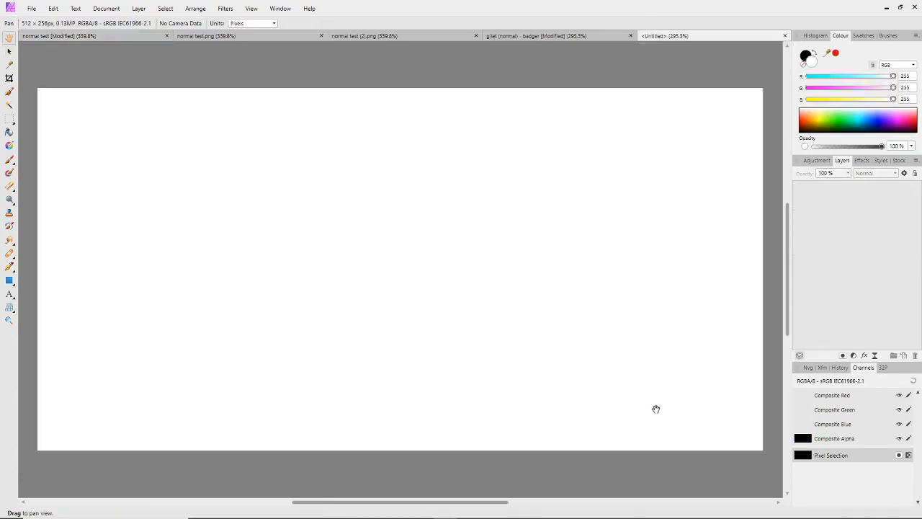
Flood fill the new document with mid-grey, setting red, green and blue to 127 each
{"action": "left_click", "coordinate": [10, 133]}
{"action": "left_click", "coordinate": [333, 201]}
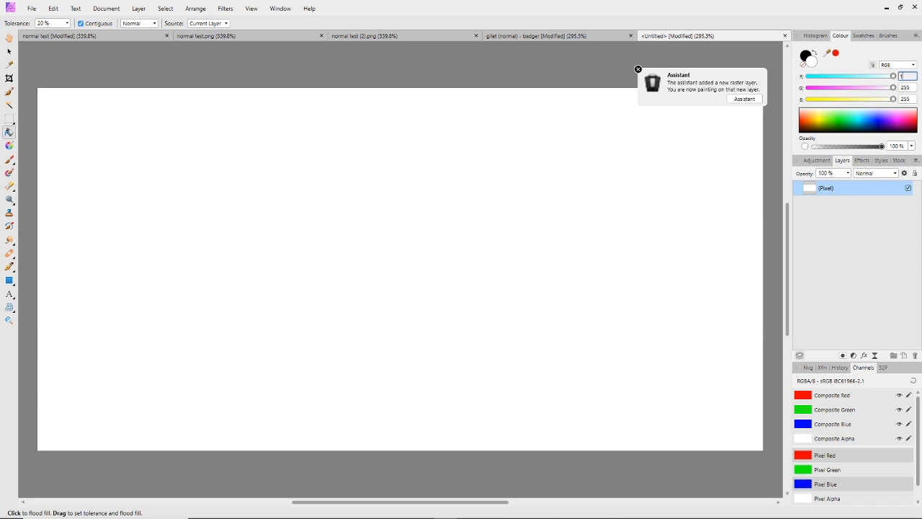
{"action": "key", "text": "Return"}
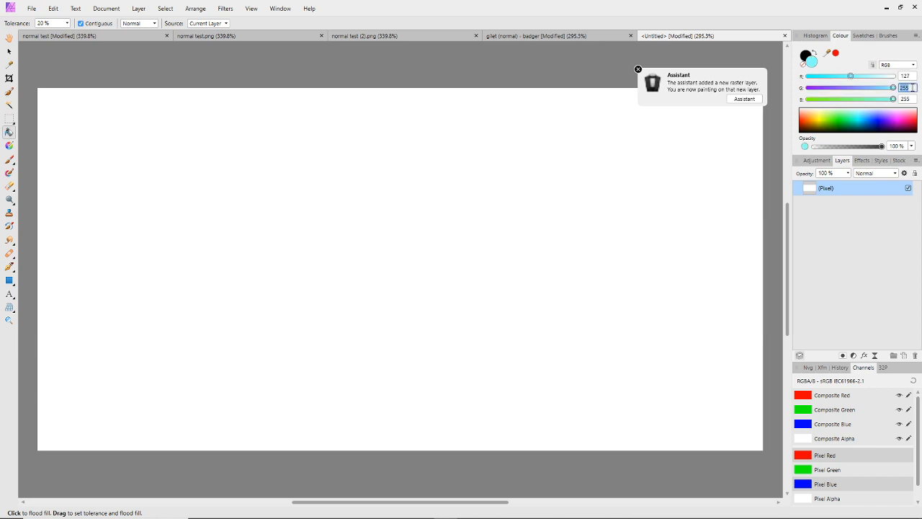
{"action": "type", "text": "127"}
{"action": "key", "text": "Return"}
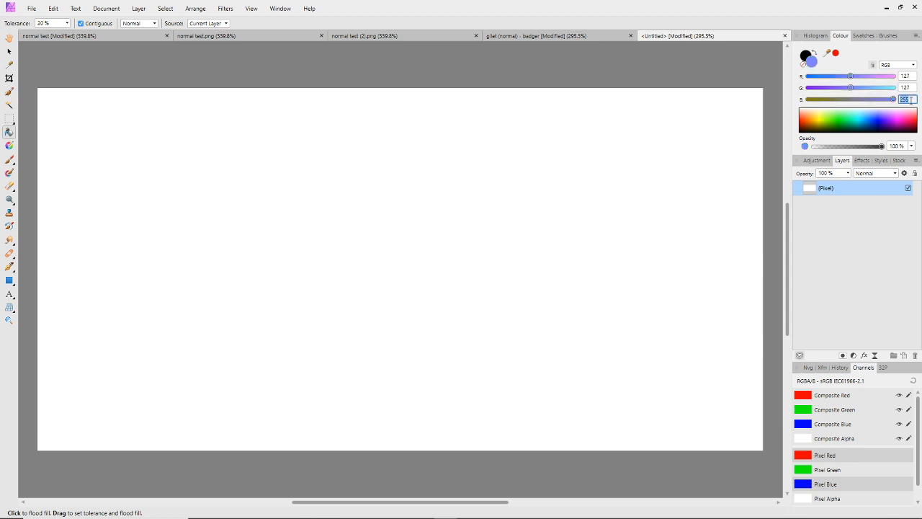
{"action": "left_click", "coordinate": [911, 99]}
{"action": "type", "text": "127"}
{"action": "key", "text": "Return"}
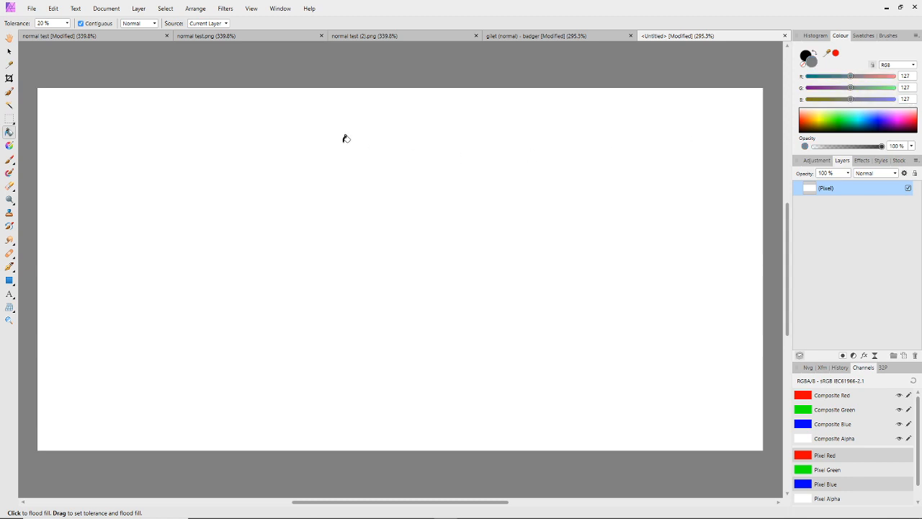
{"action": "left_click", "coordinate": [312, 135]}
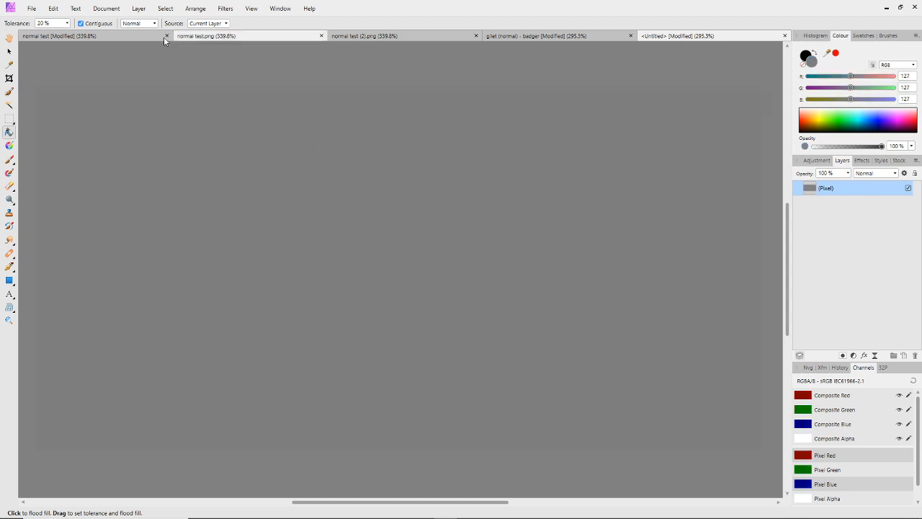
{"action": "left_click", "coordinate": [226, 10]}
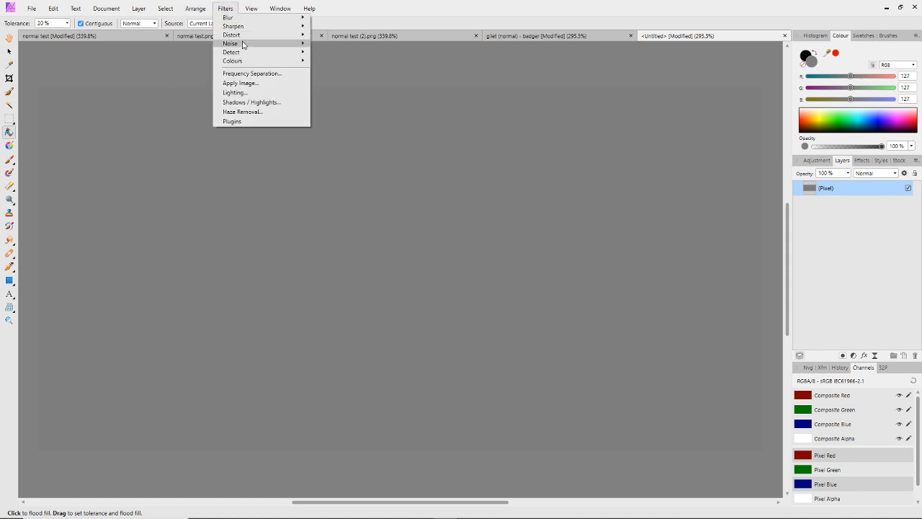
{"action": "mouse_move", "coordinate": [287, 46]}
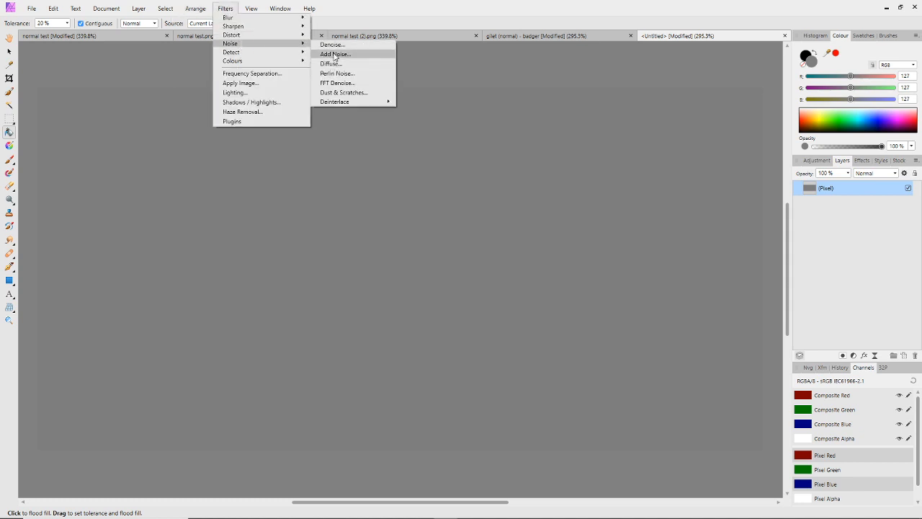
{"action": "left_click", "coordinate": [333, 63]}
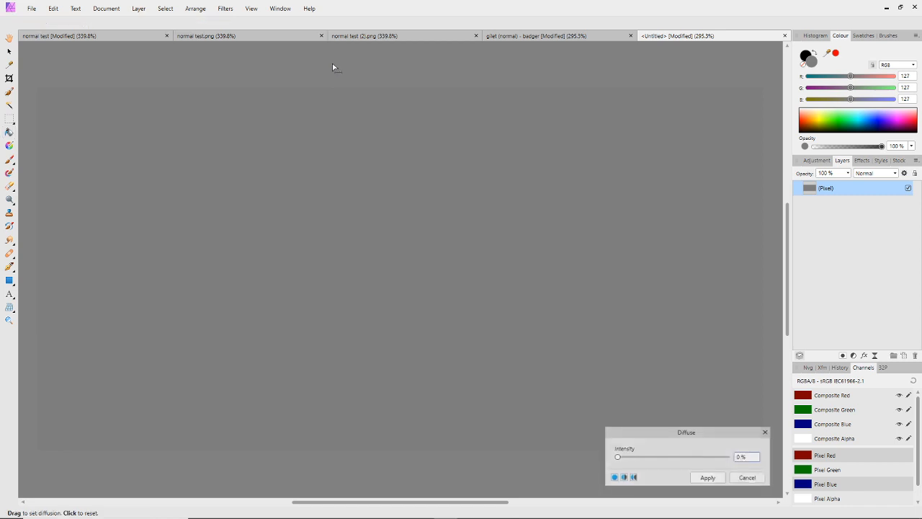
{"action": "left_click", "coordinate": [748, 477]}
Add monochromatic Gaussian noise at 8 % intensity to the grey layer
{"action": "left_click", "coordinate": [227, 13]}
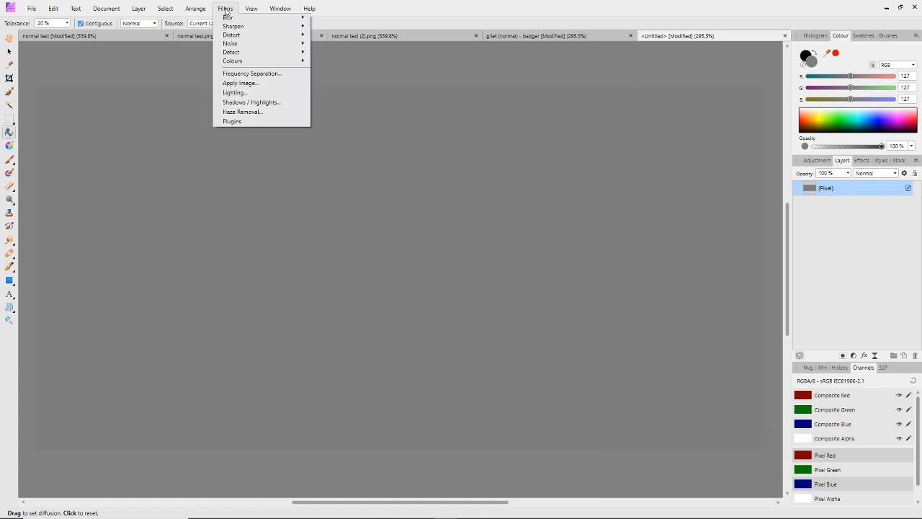
{"action": "mouse_move", "coordinate": [293, 47]}
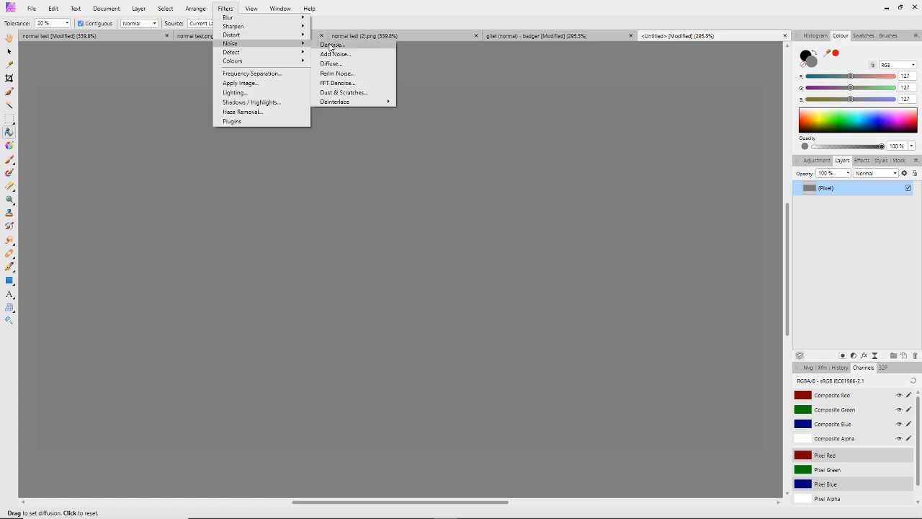
{"action": "left_click", "coordinate": [352, 55]}
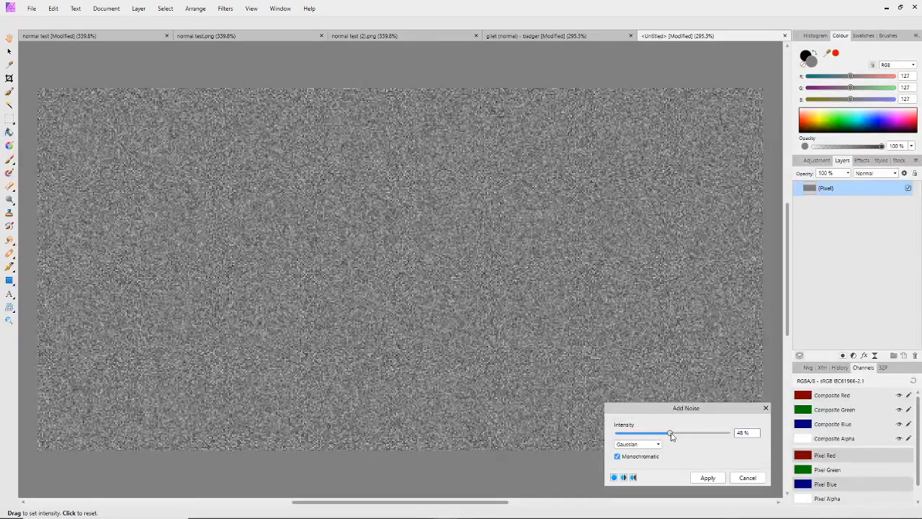
{"action": "left_click_drag", "start_coordinate": [670, 437], "coordinate": [638, 435]}
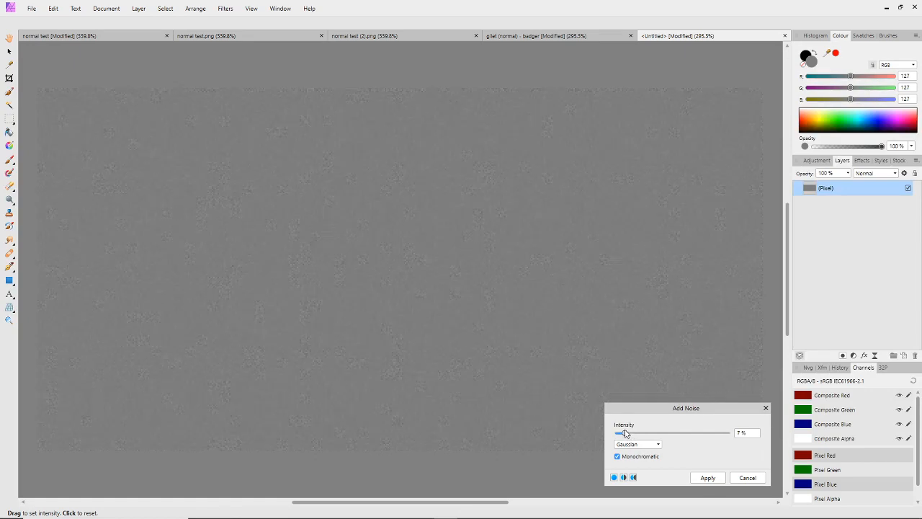
{"action": "left_click", "coordinate": [708, 477]}
Save the document as "gilet shiney (3)" in the avatar's Blender 2.8+ folder
{"action": "left_click", "coordinate": [31, 8]}
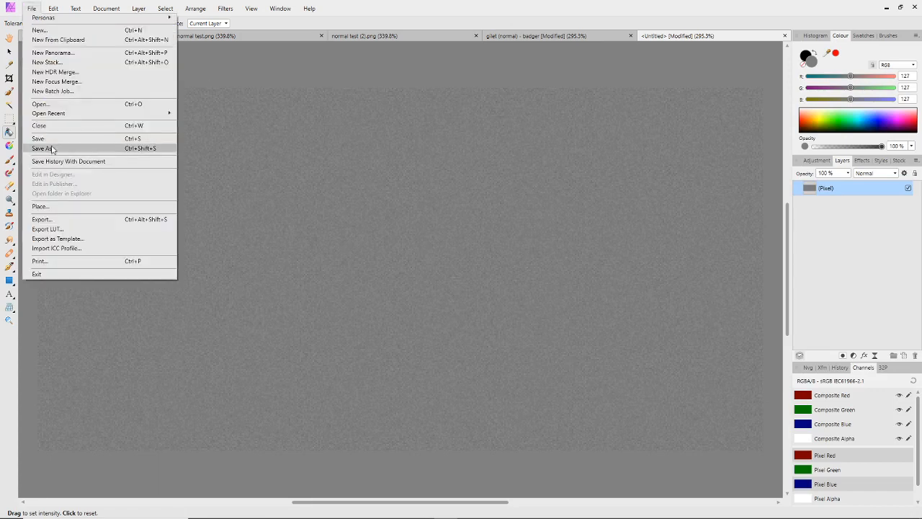
{"action": "left_click", "coordinate": [53, 149]}
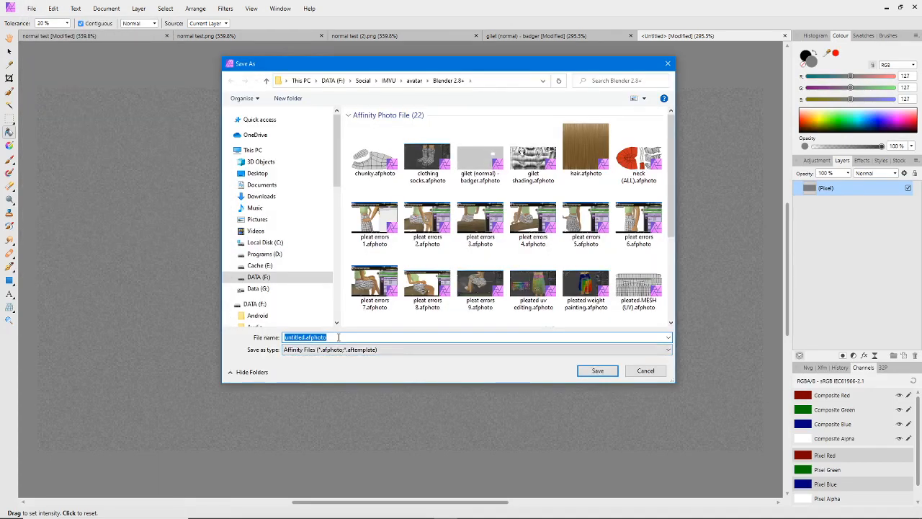
{"action": "type", "text": "gilet"}
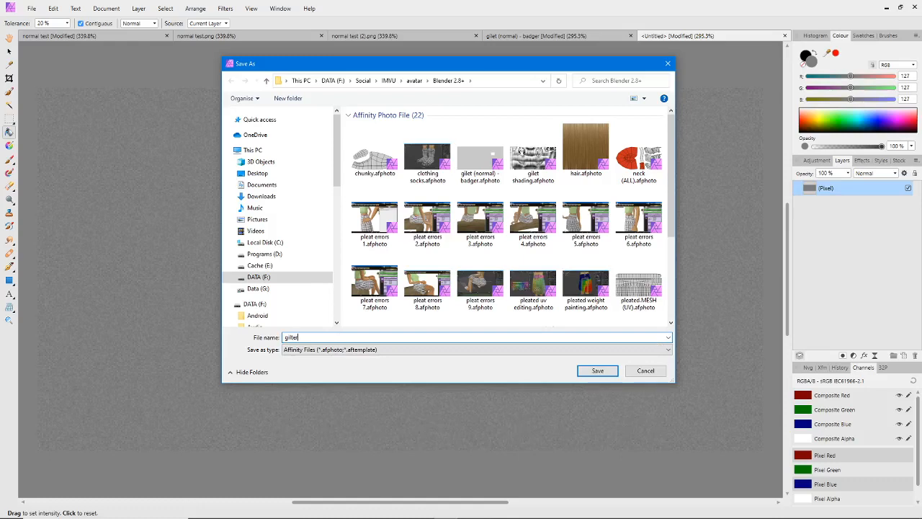
{"action": "key", "text": "BackSpace"}
{"action": "key", "text": "BackSpace"}
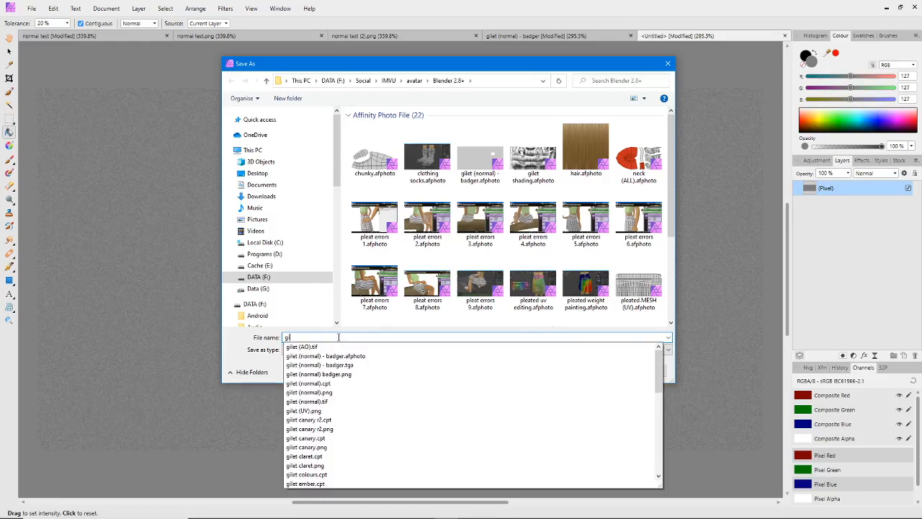
{"action": "type", "text": "let shiney (3"}
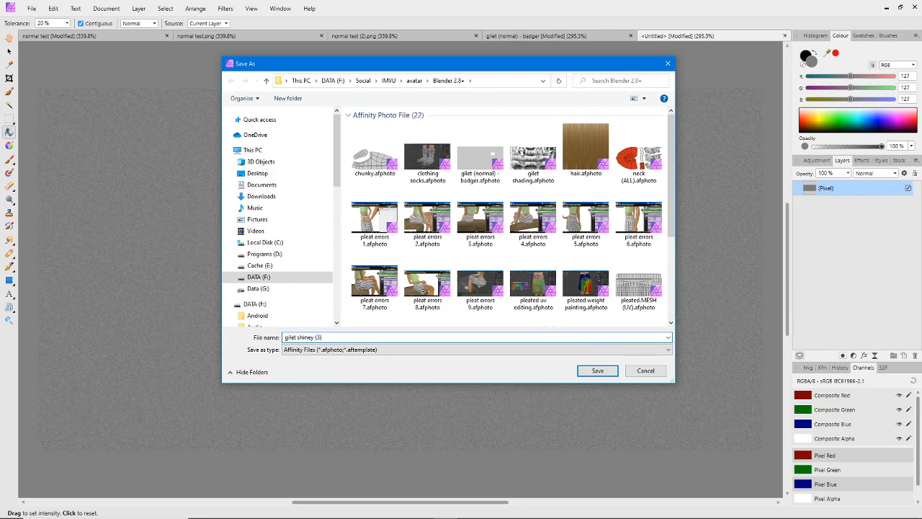
{"action": "left_click", "coordinate": [598, 370]}
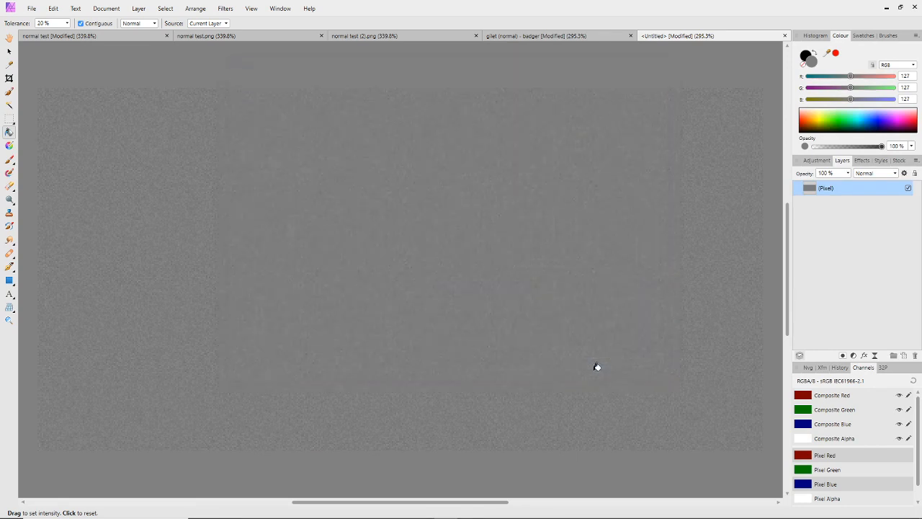
Export the whole document as "gilet shiney (3).png" into the IMVU > avatar > Blender 2.8+ folder
{"action": "left_click", "coordinate": [30, 10]}
{"action": "left_click", "coordinate": [43, 219]}
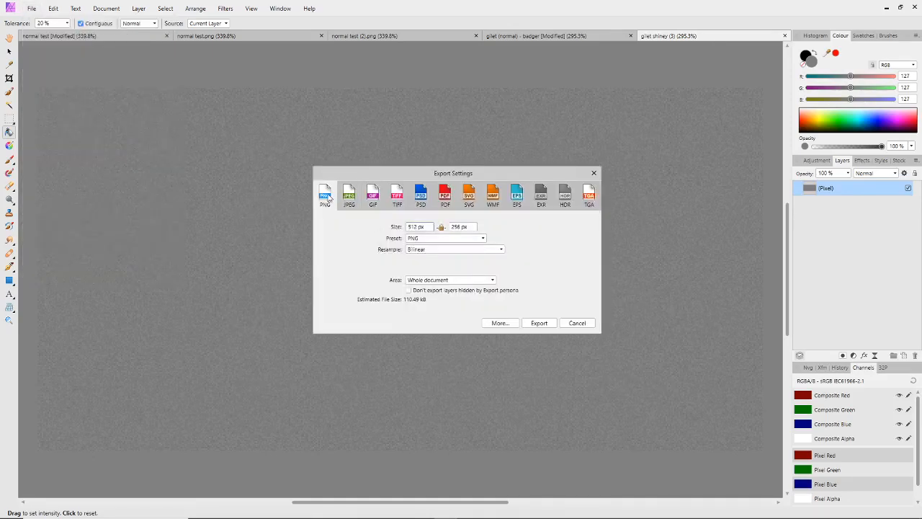
{"action": "left_click", "coordinate": [539, 323]}
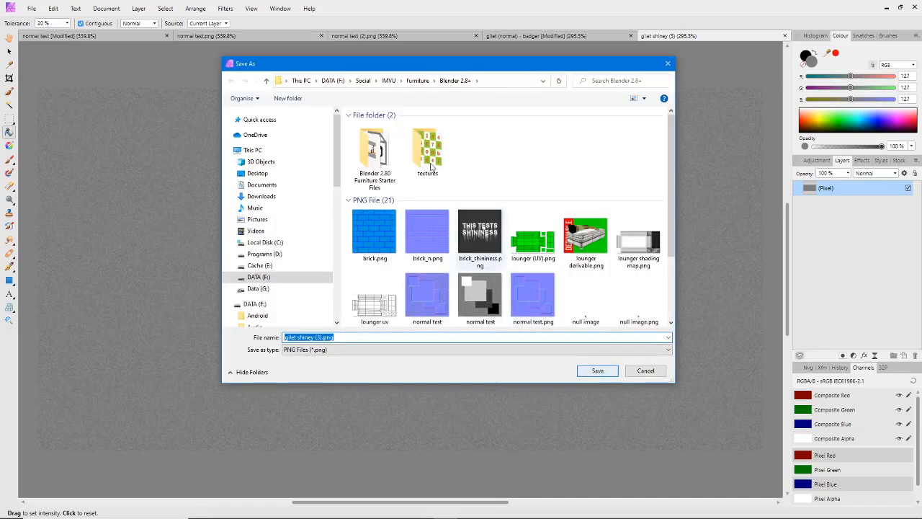
{"action": "left_click", "coordinate": [401, 81]}
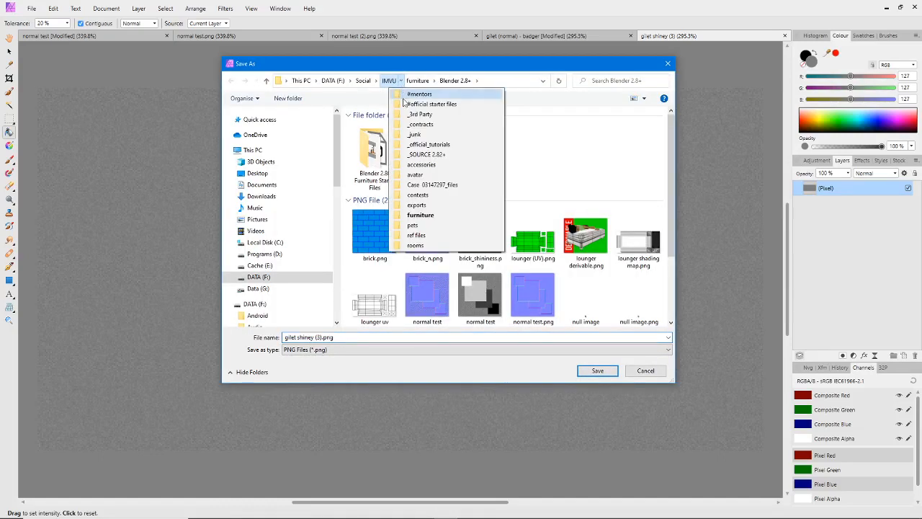
{"action": "left_click", "coordinate": [418, 175]}
{"action": "left_click", "coordinate": [425, 80]}
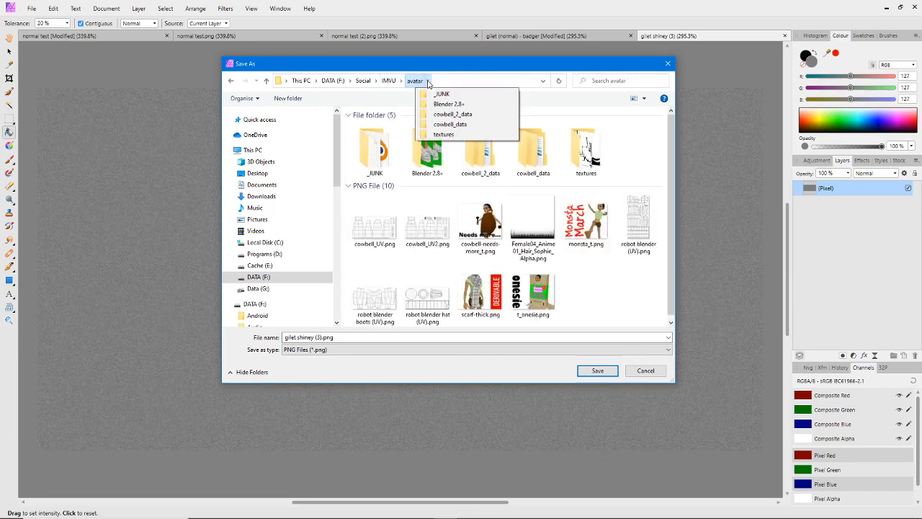
{"action": "left_click", "coordinate": [421, 104]}
{"action": "left_click_drag", "start_coordinate": [670, 142], "coordinate": [668, 313]}
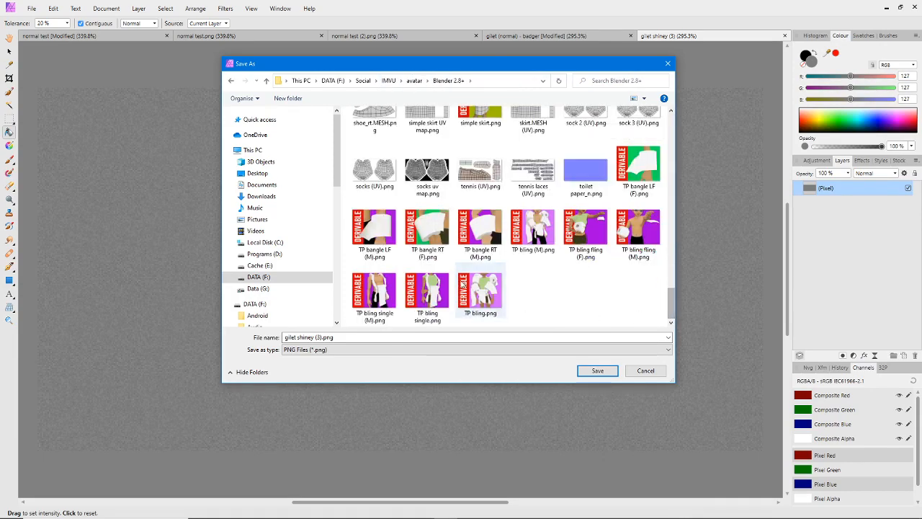
{"action": "left_click", "coordinate": [598, 371]}
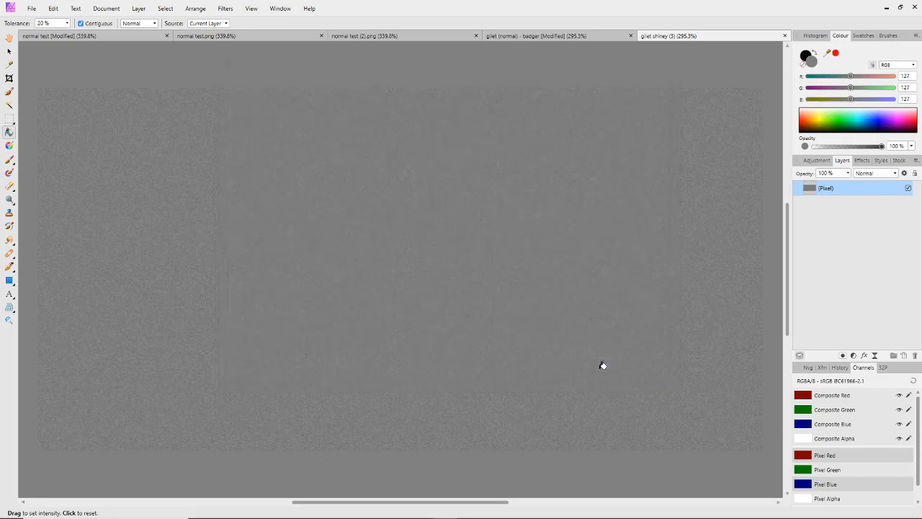
Switch to IMVU Studio and import "gilet shiney (3).png" from the avatar's Blender 2.8+ folder as the gilet material's Shininess texture
{"action": "left_click", "coordinate": [9, 52]}
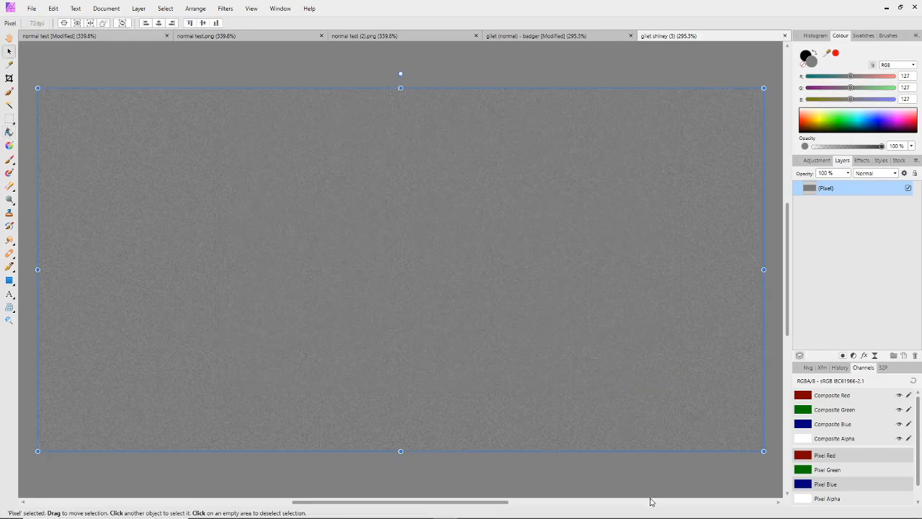
{"action": "left_click", "coordinate": [688, 511]}
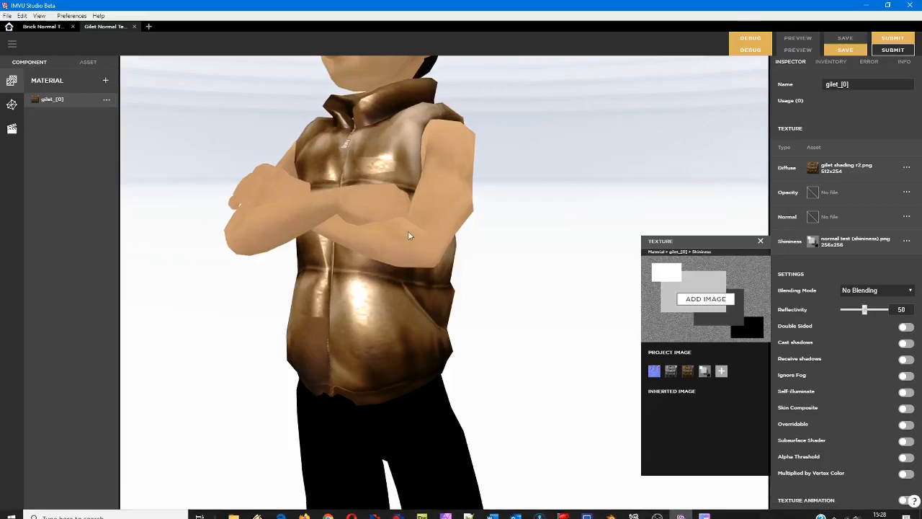
{"action": "left_click", "coordinate": [708, 299]}
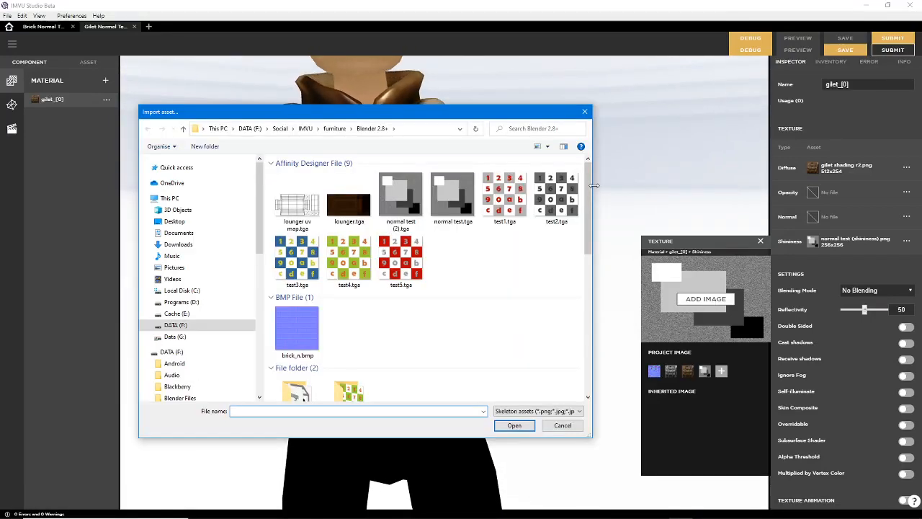
{"action": "left_click_drag", "start_coordinate": [588, 201], "coordinate": [595, 368]}
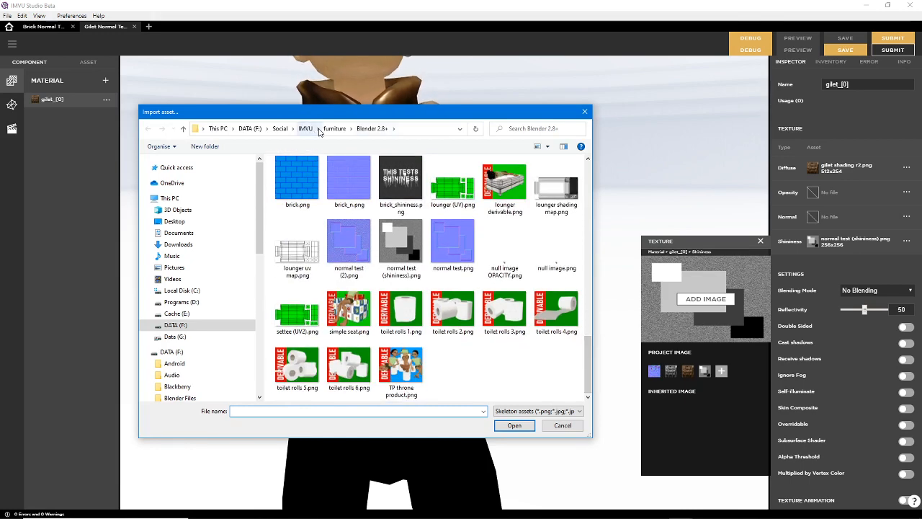
{"action": "left_click", "coordinate": [318, 129]}
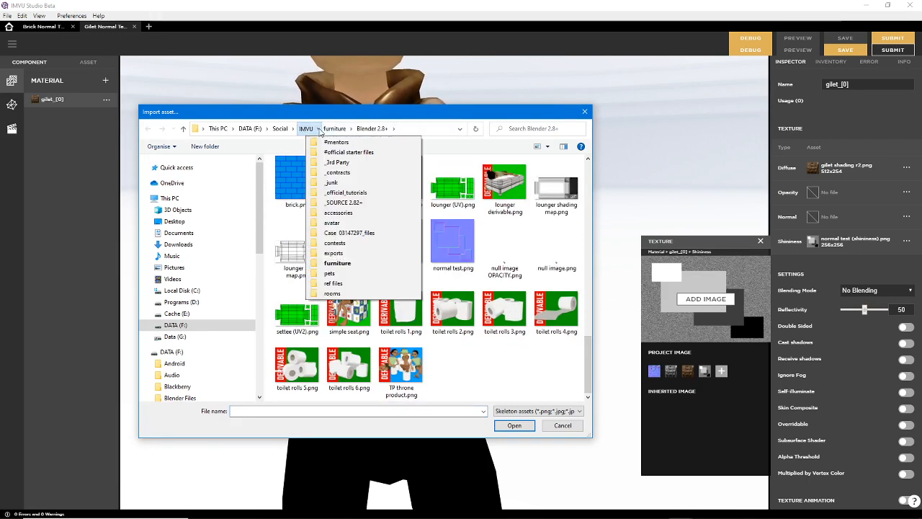
{"action": "left_click", "coordinate": [331, 223]}
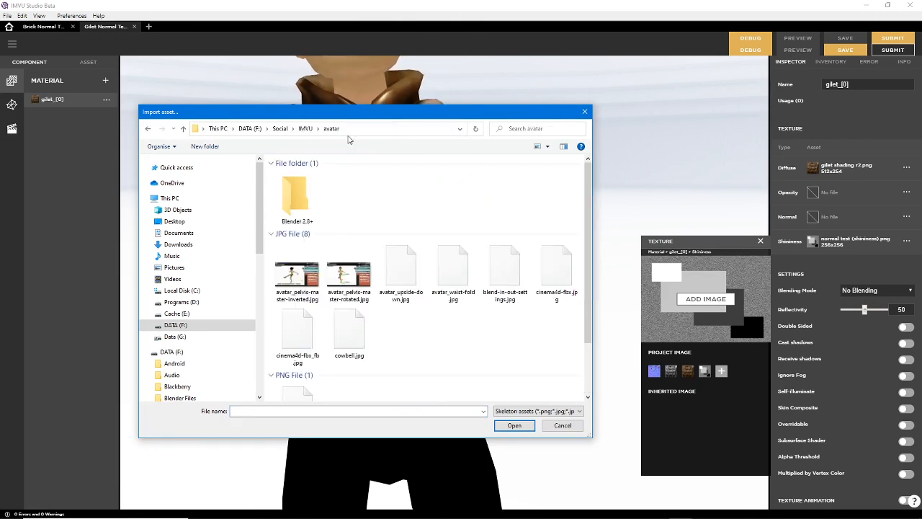
{"action": "left_click", "coordinate": [345, 131]}
{"action": "left_click", "coordinate": [360, 151]}
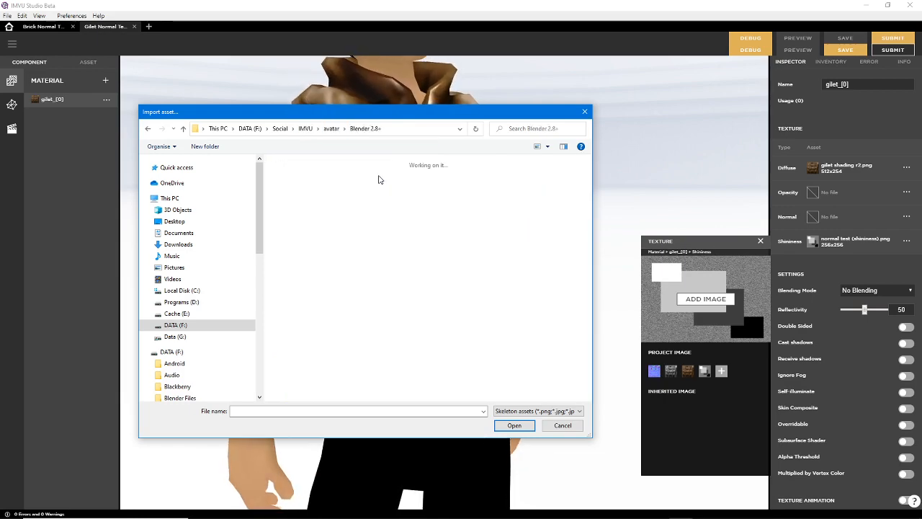
{"action": "scroll", "coordinate": [587, 245], "scroll_direction": "down", "scroll_amount": 1}
{"action": "left_click_drag", "start_coordinate": [593, 247], "coordinate": [590, 386]}
{"action": "scroll", "coordinate": [499, 304], "scroll_direction": "up", "scroll_amount": 5}
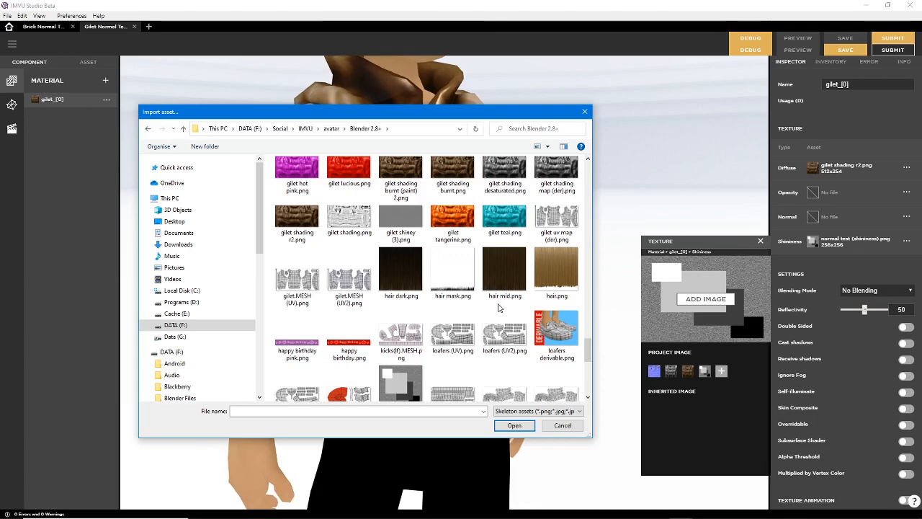
{"action": "left_click", "coordinate": [401, 219]}
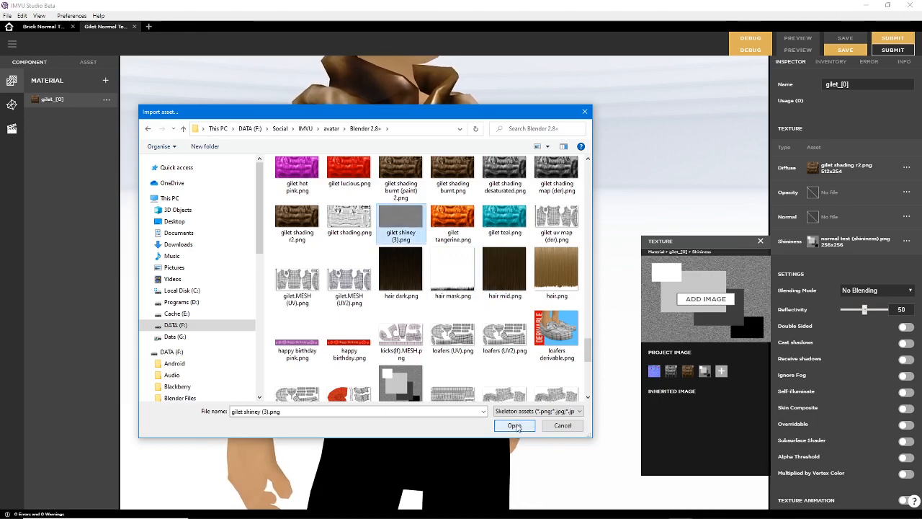
{"action": "left_click", "coordinate": [515, 426]}
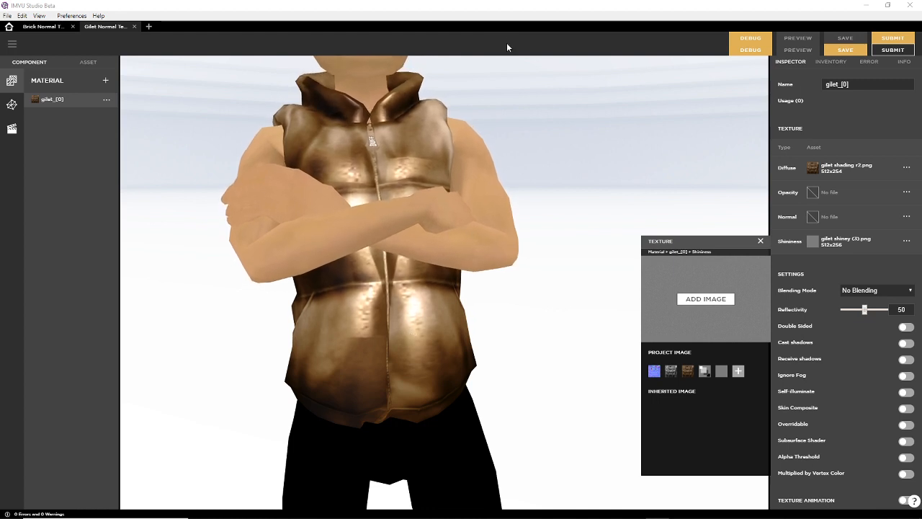
Examine the gilet's side and front for the effect of the noisy grey shininess texture on its highlights
{"action": "left_click", "coordinate": [500, 8]}
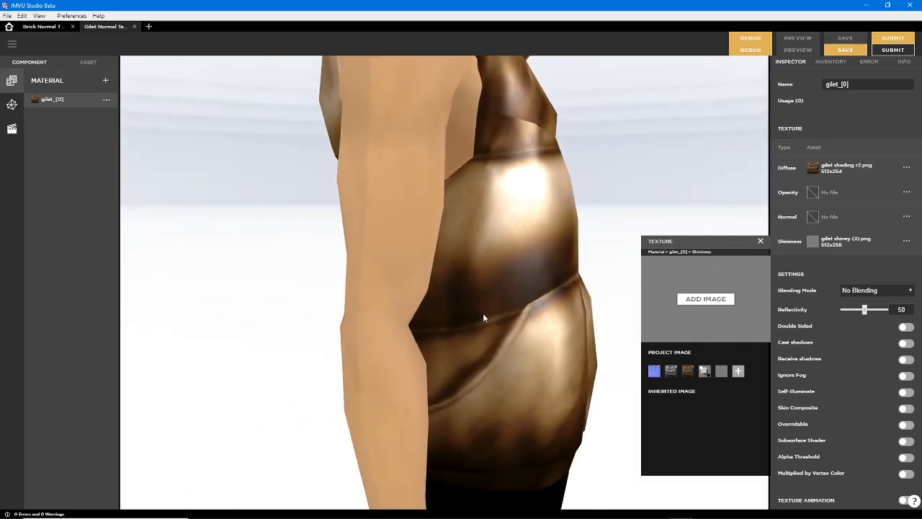
{"action": "left_click_drag", "start_coordinate": [484, 314], "coordinate": [403, 329]}
{"action": "left_click_drag", "start_coordinate": [422, 337], "coordinate": [437, 292]}
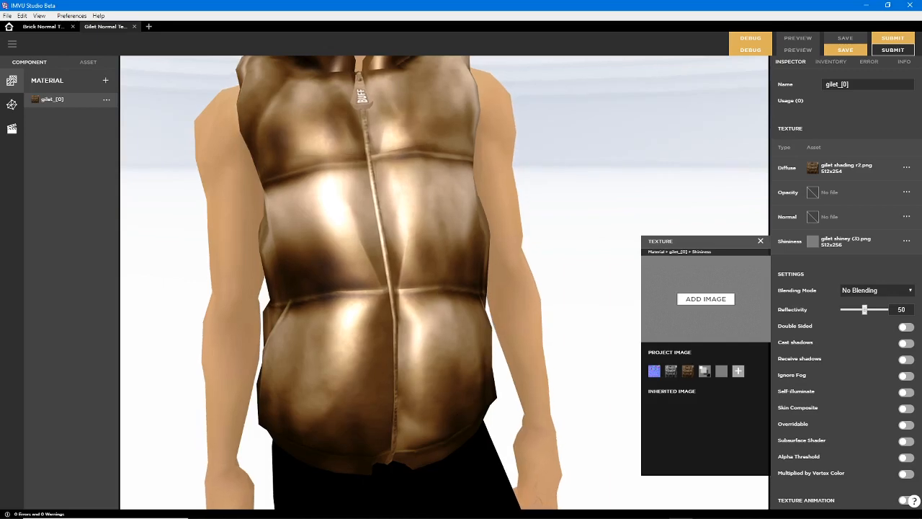
Switch to Affinity Photo and apply Add Noise to the grey layer at 100% intensity, Gaussian and monochromatic
{"action": "mouse_move", "coordinate": [524, 514]}
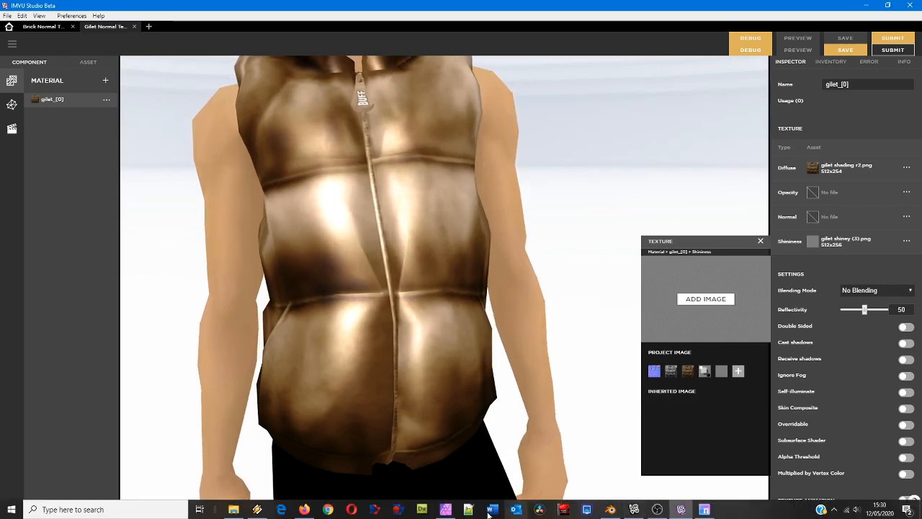
{"action": "left_click", "coordinate": [445, 509]}
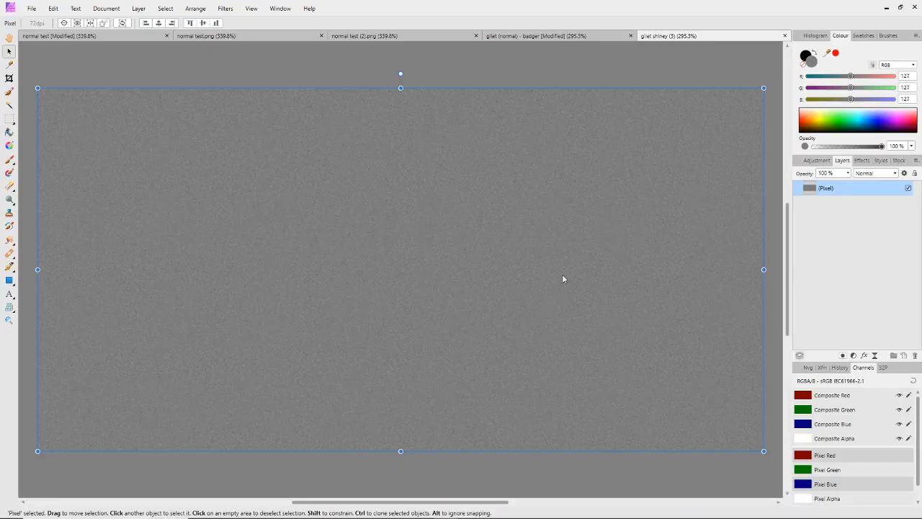
{"action": "left_click", "coordinate": [226, 9]}
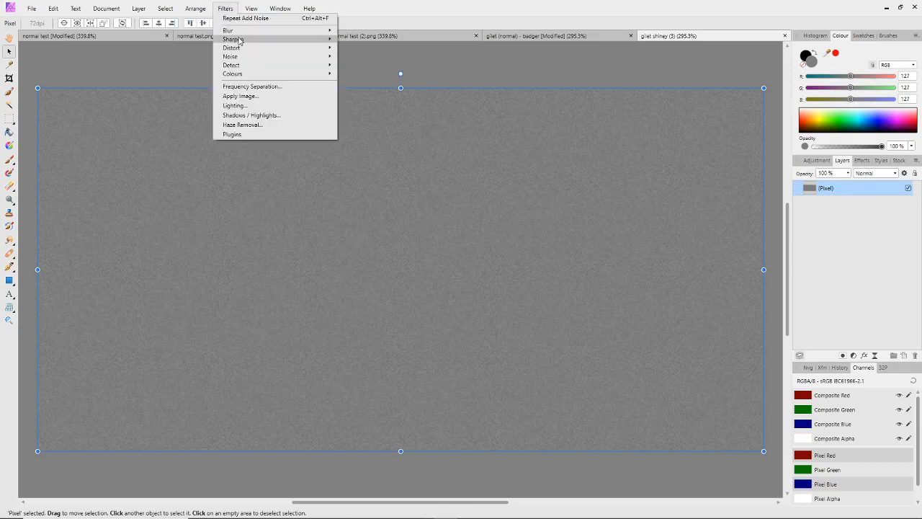
{"action": "mouse_move", "coordinate": [238, 57]}
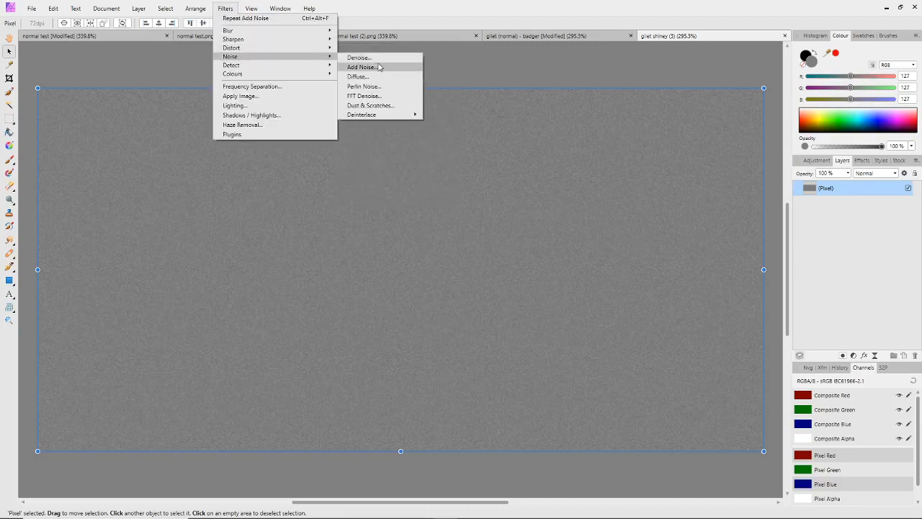
{"action": "left_click", "coordinate": [380, 67]}
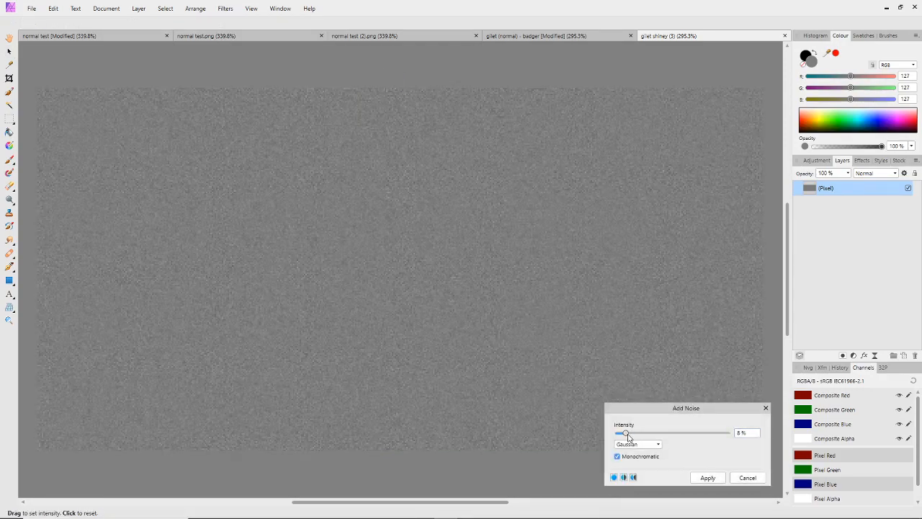
{"action": "left_click_drag", "start_coordinate": [628, 437], "coordinate": [748, 444]}
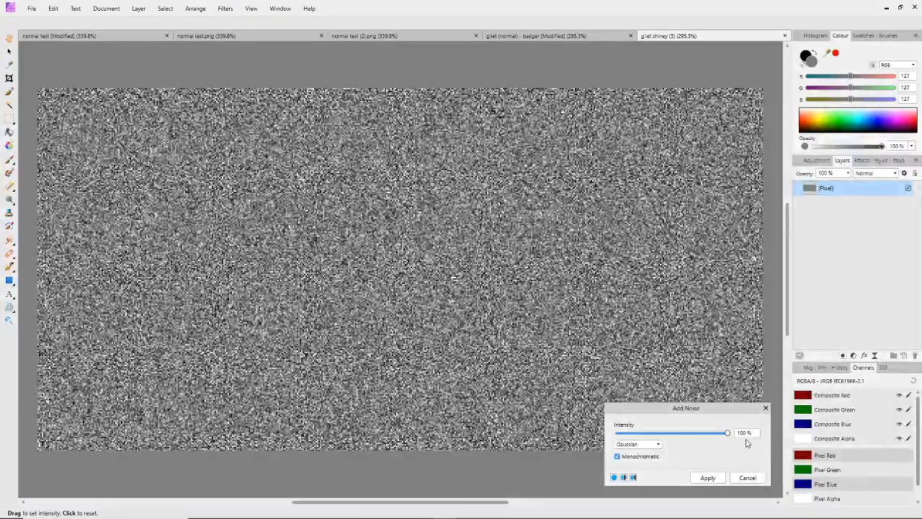
{"action": "left_click", "coordinate": [709, 478]}
Save the noisier document under the new name "gilet shiney (4)" in the avatar's Blender 2.8+ folder
{"action": "left_click", "coordinate": [33, 9]}
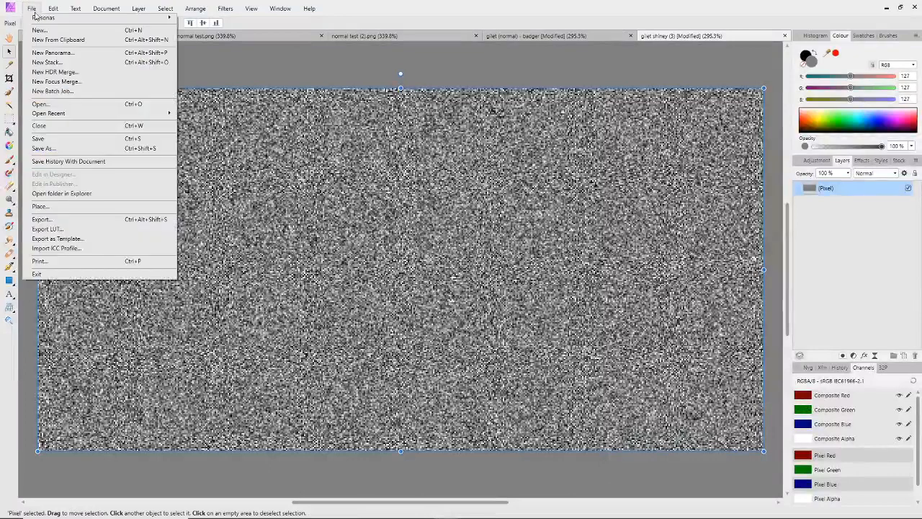
{"action": "left_click", "coordinate": [41, 147]}
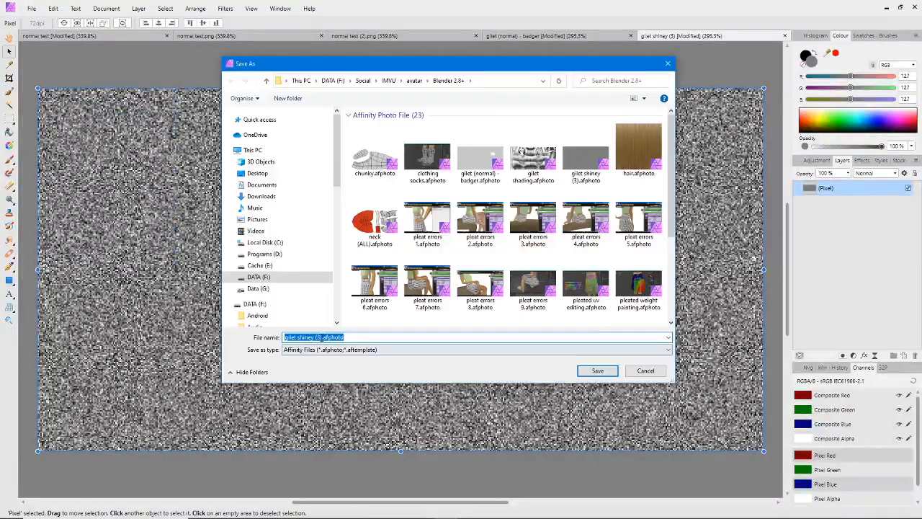
{"action": "double_click", "coordinate": [319, 337]}
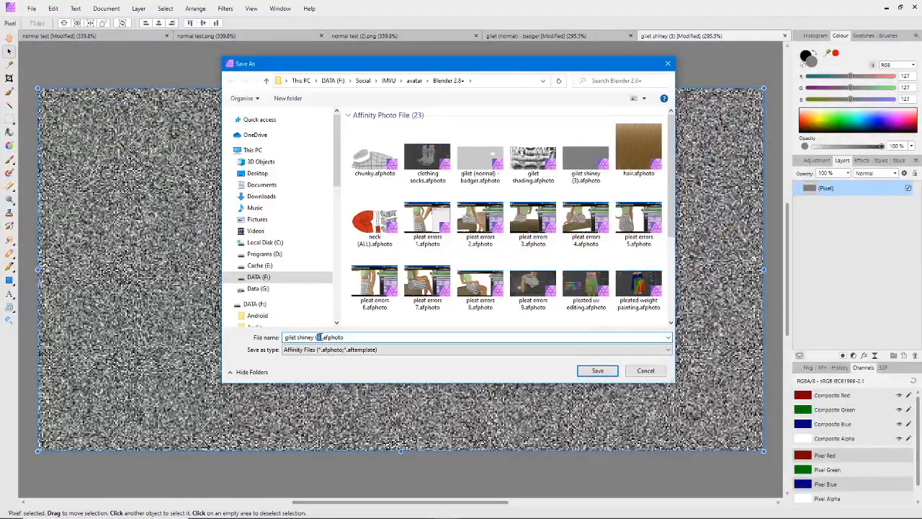
{"action": "left_click", "coordinate": [598, 370]}
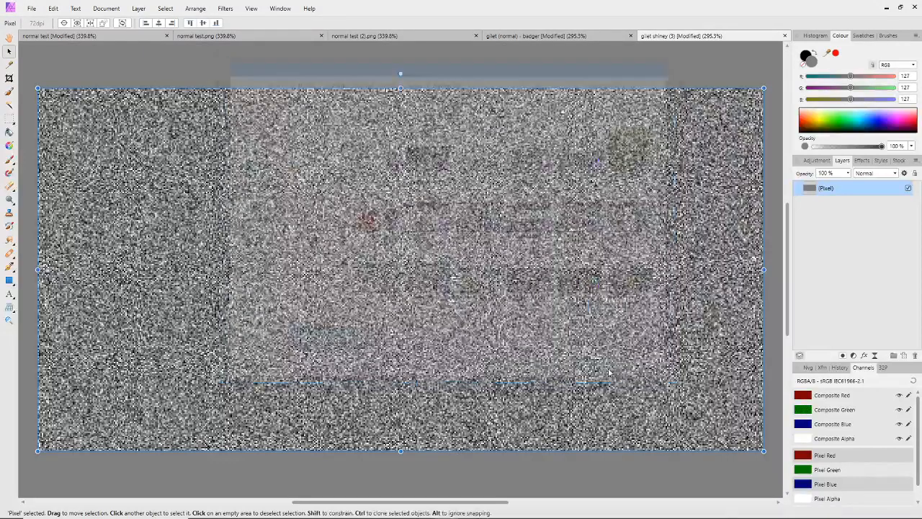
Export the whole document as the 512 x 256 px PNG "gilet shiney (4).png" into the Blender 2.8+ folder
{"action": "left_click", "coordinate": [33, 9]}
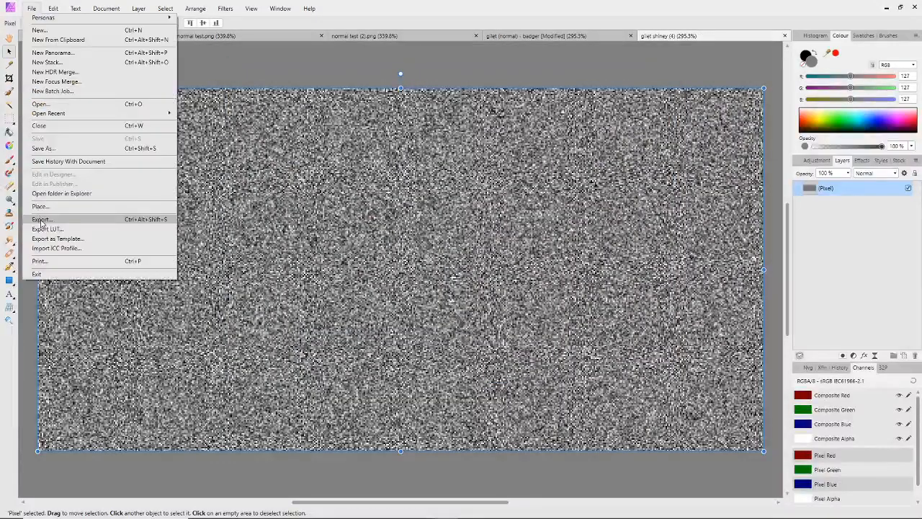
{"action": "left_click", "coordinate": [44, 220]}
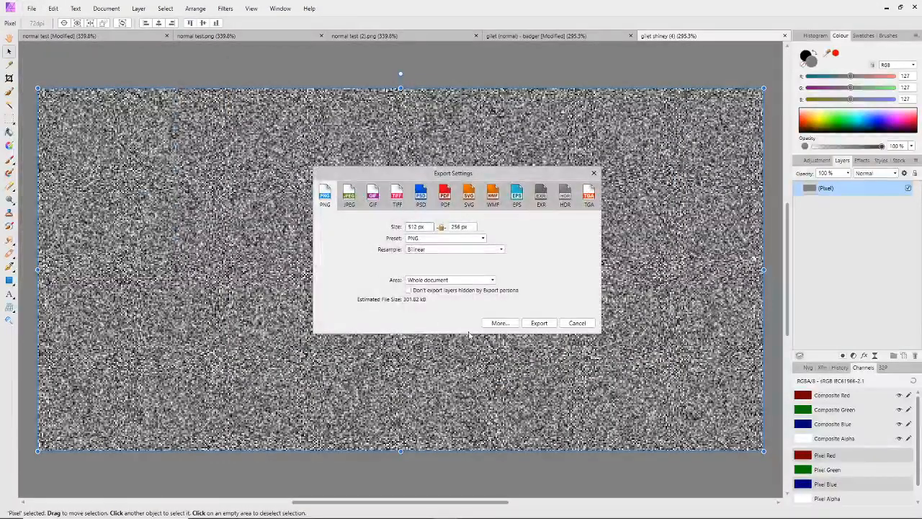
{"action": "left_click", "coordinate": [542, 323]}
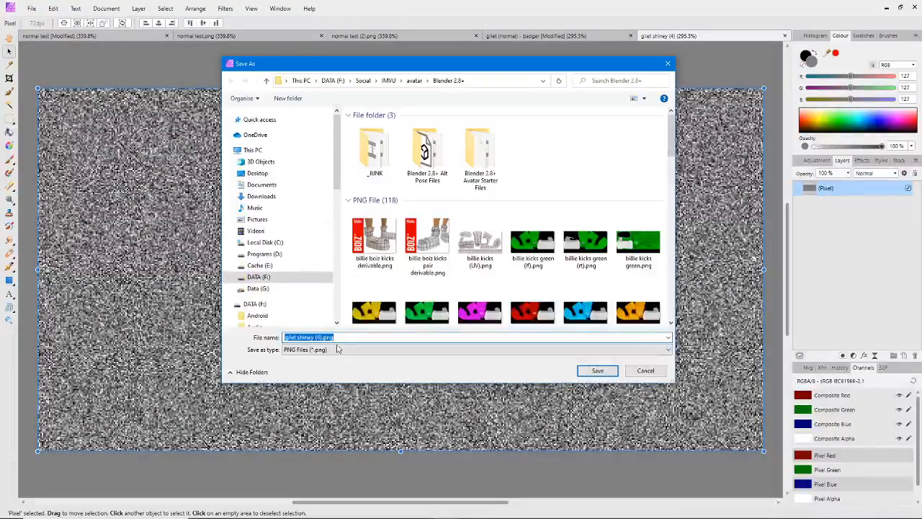
{"action": "left_click", "coordinate": [598, 371]}
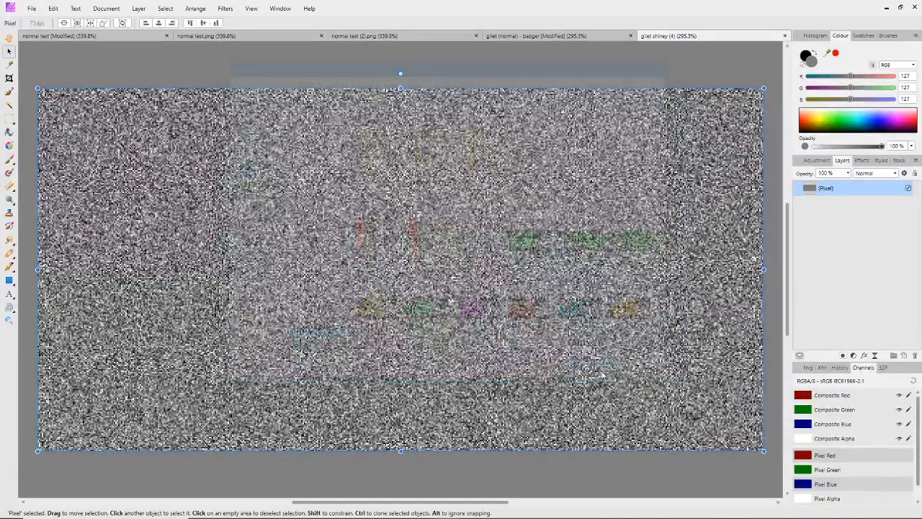
Switch to IMVU Studio, import "gilet shiney (4).png" as the gilet material's Shininess texture and try to preview the project
{"action": "left_click", "coordinate": [681, 510]}
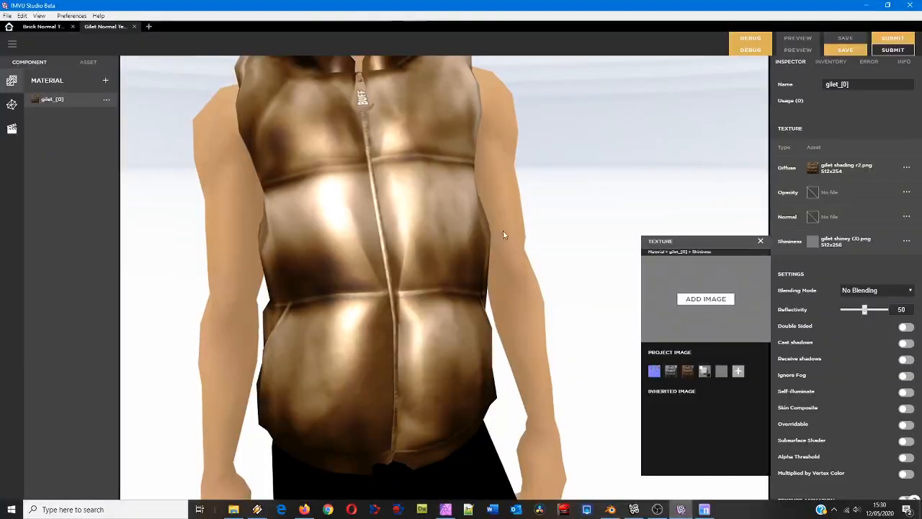
{"action": "mouse_move", "coordinate": [377, 303]}
{"action": "left_mouse_down"}
{"action": "mouse_move", "coordinate": [331, 299]}
{"action": "mouse_move", "coordinate": [434, 299]}
{"action": "mouse_move", "coordinate": [369, 292]}
{"action": "left_mouse_up"}
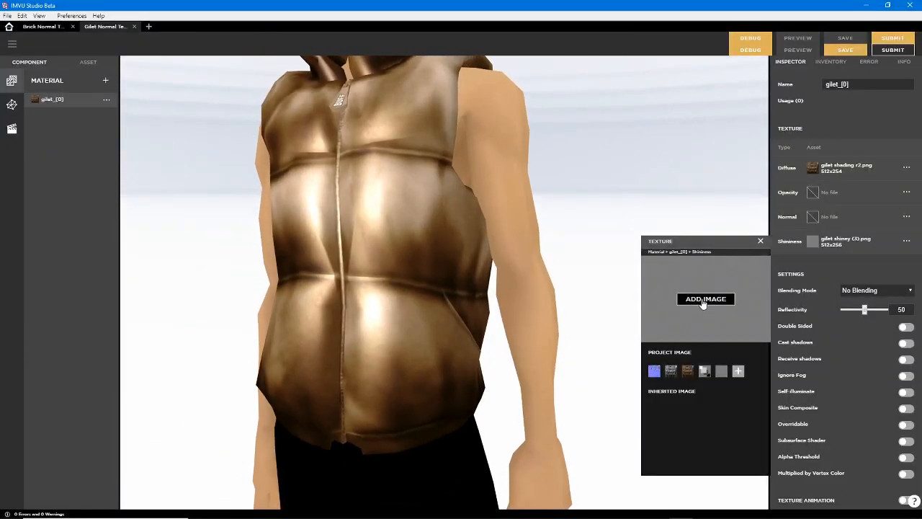
{"action": "left_click", "coordinate": [706, 298]}
{"action": "left_click_drag", "start_coordinate": [587, 186], "coordinate": [587, 365]}
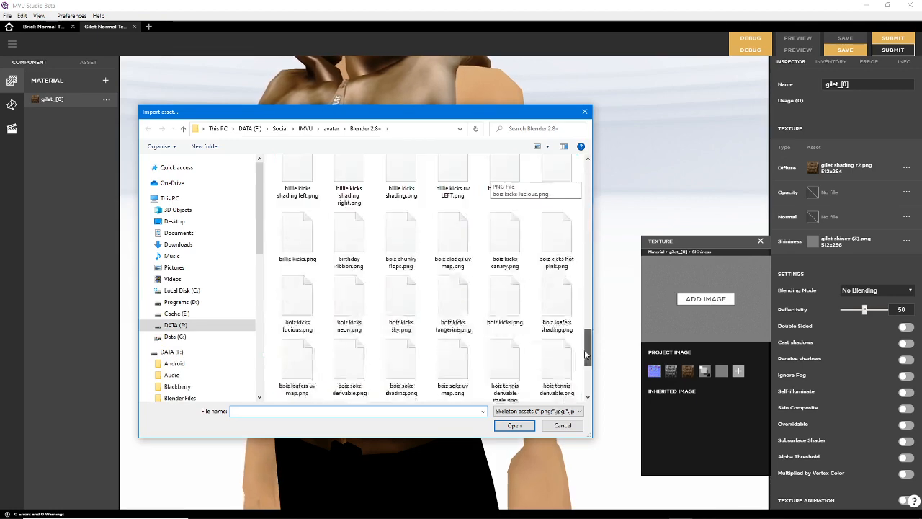
{"action": "left_click", "coordinate": [441, 229]}
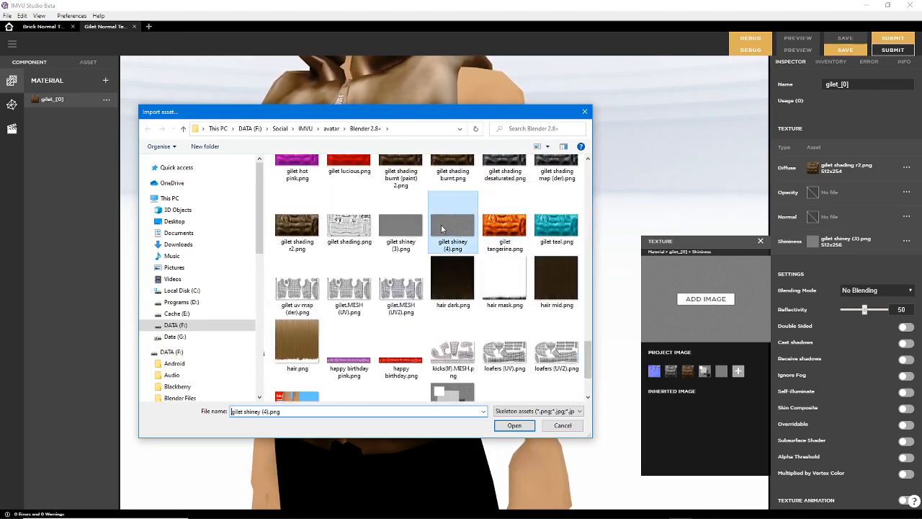
{"action": "left_click", "coordinate": [502, 422]}
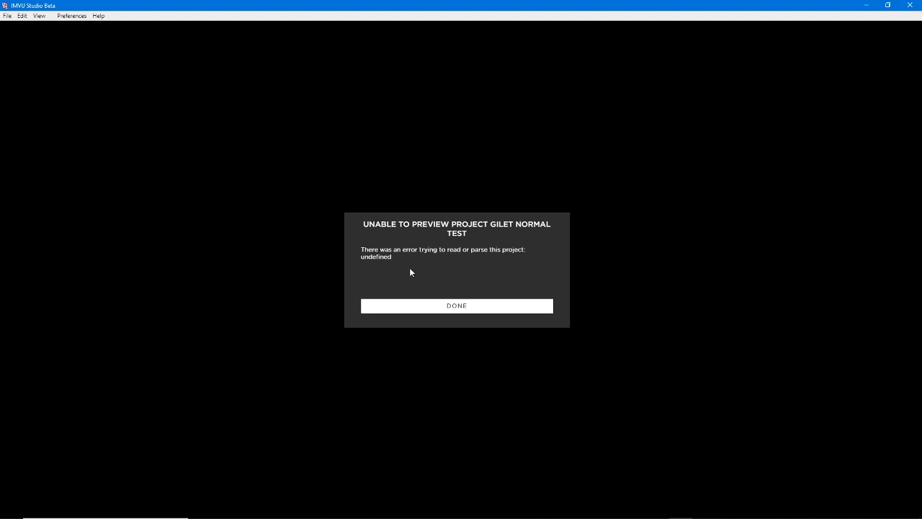
{"action": "left_click", "coordinate": [457, 307]}
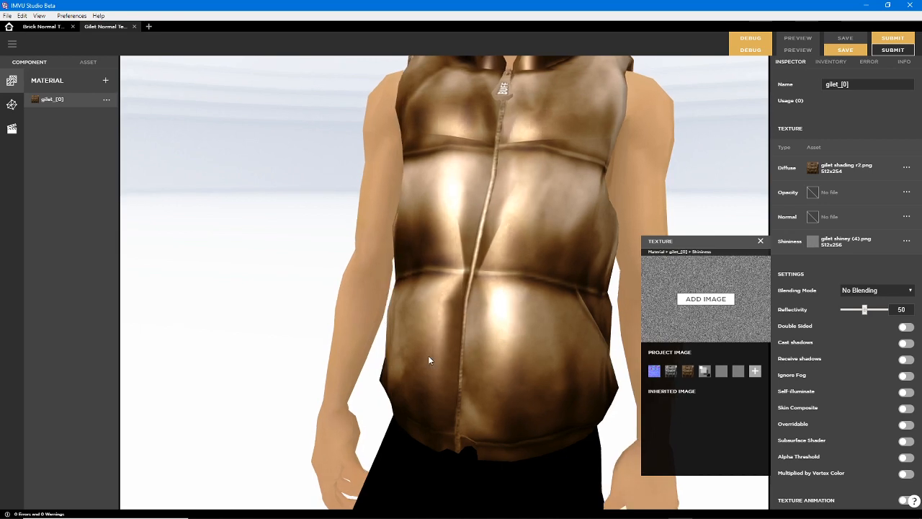
Change the gilet material's Blending Mode to Composite and back to No Blending, and try to preview the project again
{"action": "left_click_drag", "start_coordinate": [462, 337], "coordinate": [417, 327]}
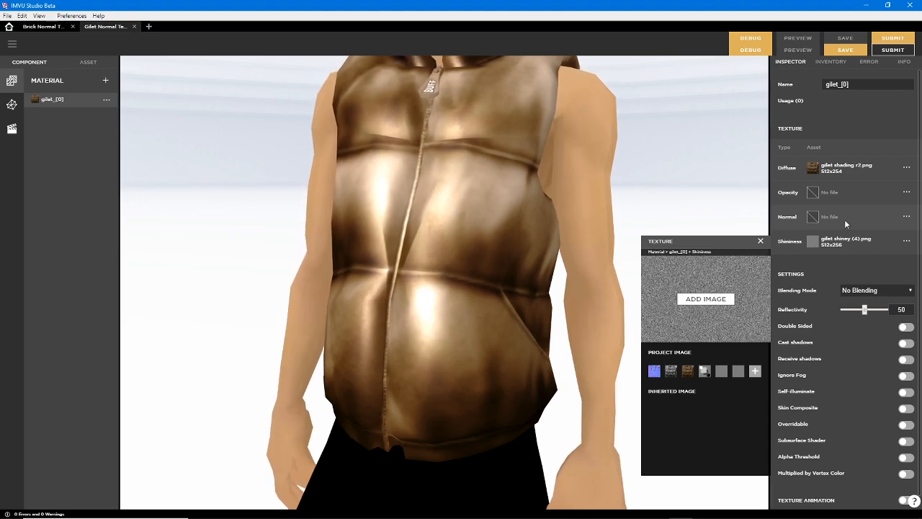
{"action": "mouse_move", "coordinate": [813, 245]}
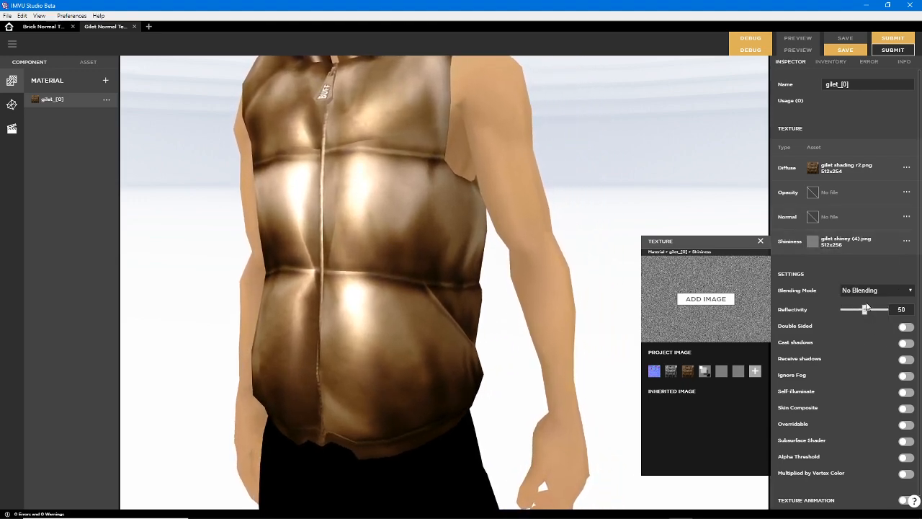
{"action": "left_click", "coordinate": [867, 290]}
{"action": "left_click", "coordinate": [861, 304]}
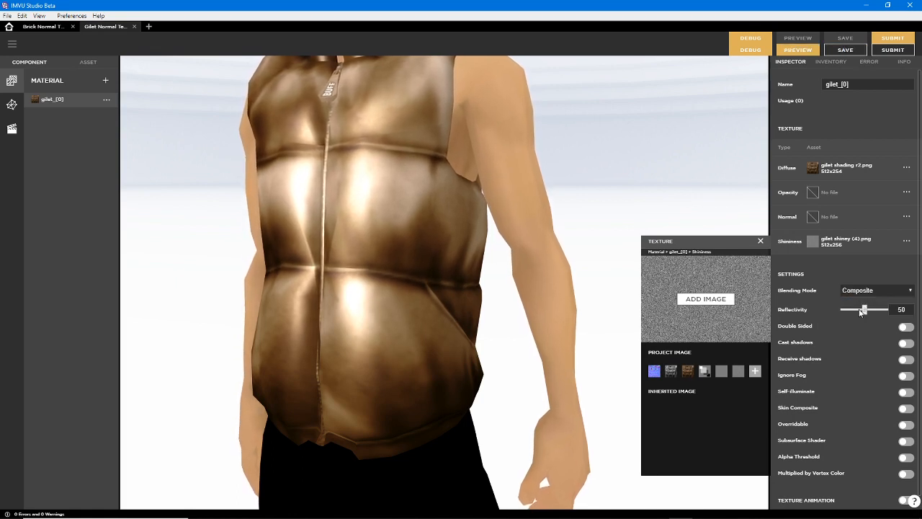
{"action": "left_click", "coordinate": [861, 291]}
{"action": "left_click", "coordinate": [862, 297]}
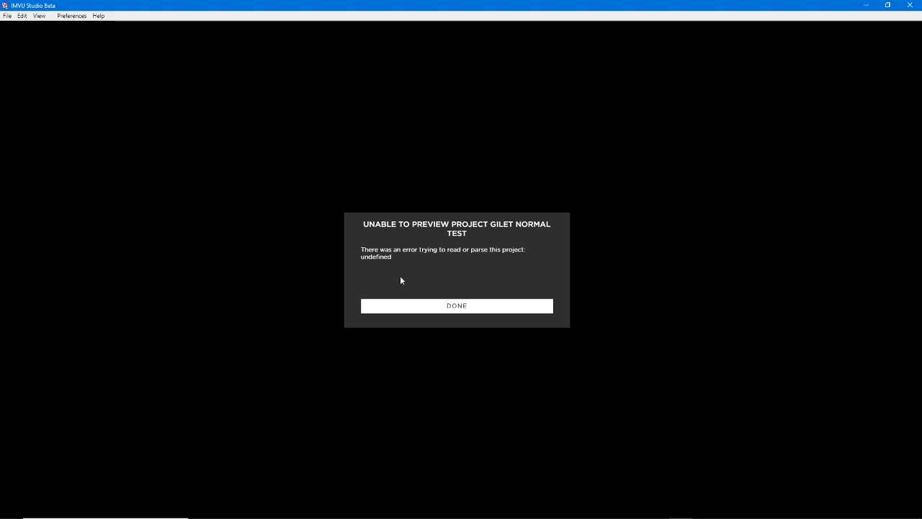
{"action": "left_click", "coordinate": [456, 306]}
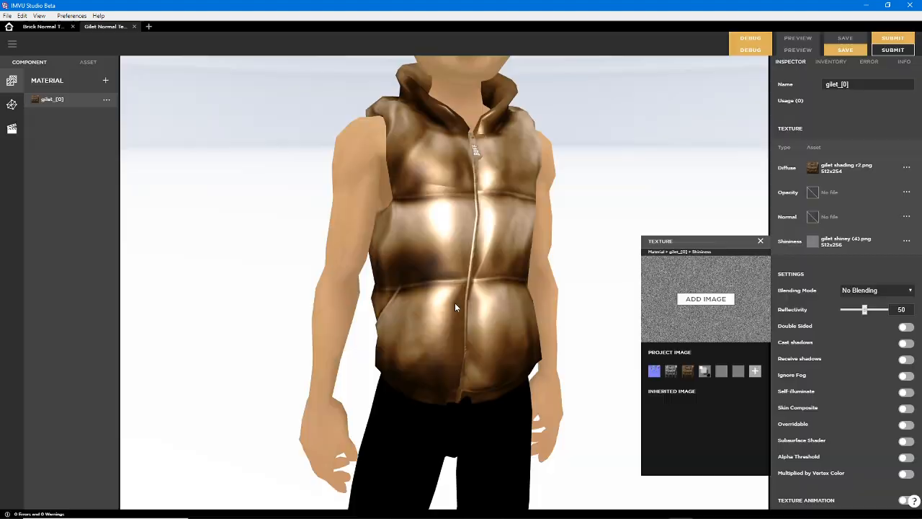
Assign the project image "gilet (normal).png" as the gilet material's Normal texture and try to preview the project
{"action": "left_click", "coordinate": [813, 218]}
{"action": "left_click", "coordinate": [653, 348]}
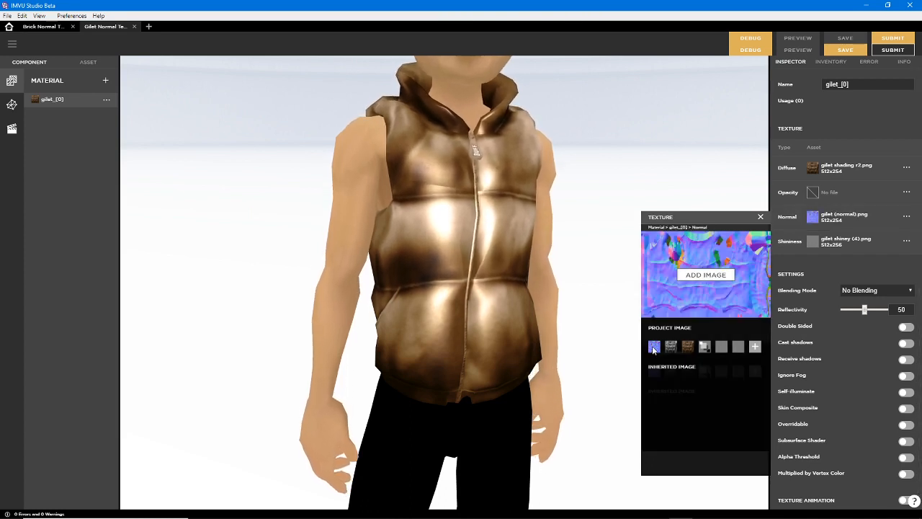
{"action": "left_click", "coordinate": [760, 216]}
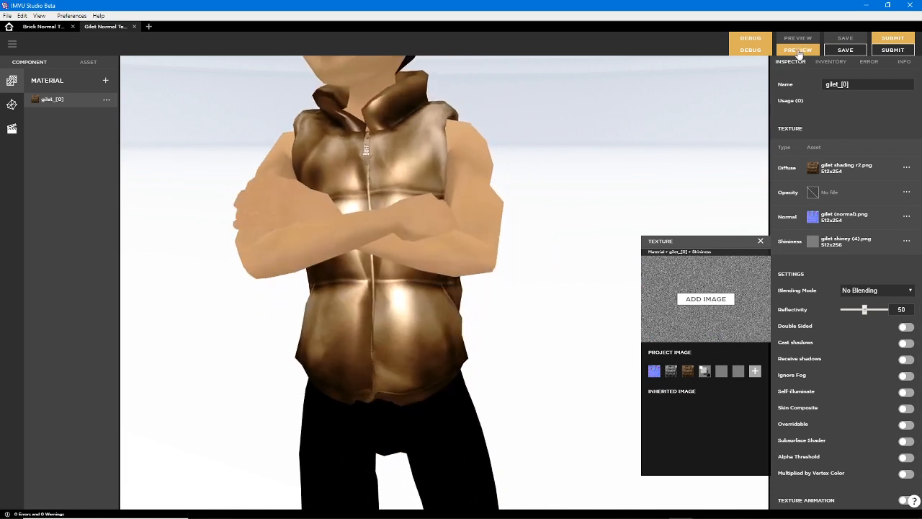
{"action": "left_click", "coordinate": [798, 49]}
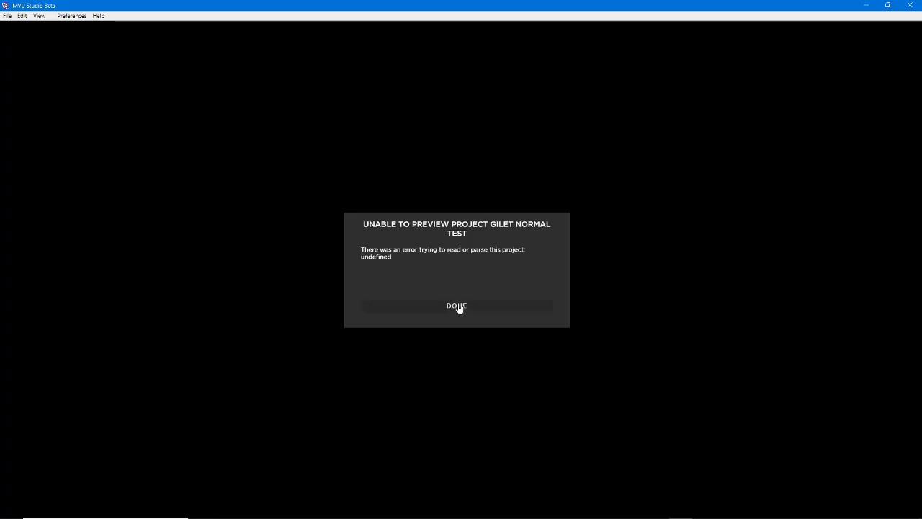
{"action": "left_click", "coordinate": [459, 308]}
Close the Gilet Normal Test and Brick Normal Test projects without saving their changes
{"action": "left_click", "coordinate": [134, 27]}
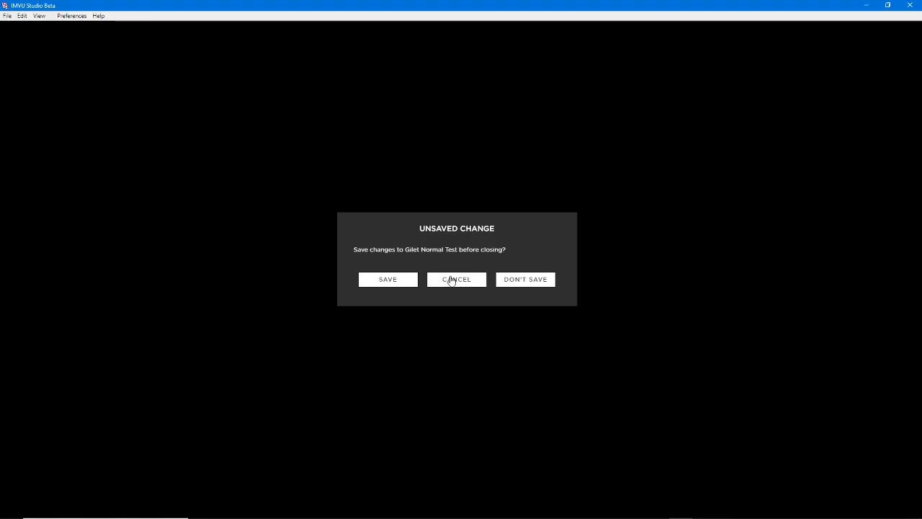
{"action": "left_click", "coordinate": [524, 281]}
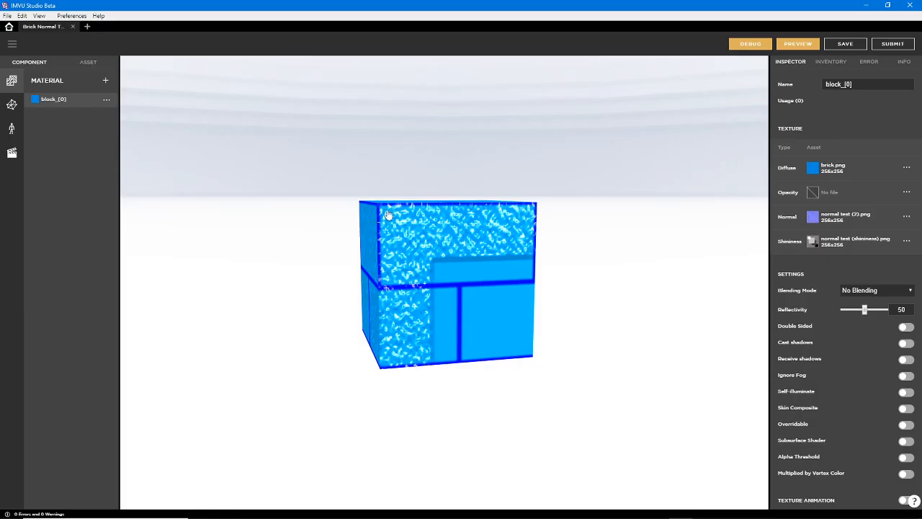
{"action": "left_click", "coordinate": [73, 27]}
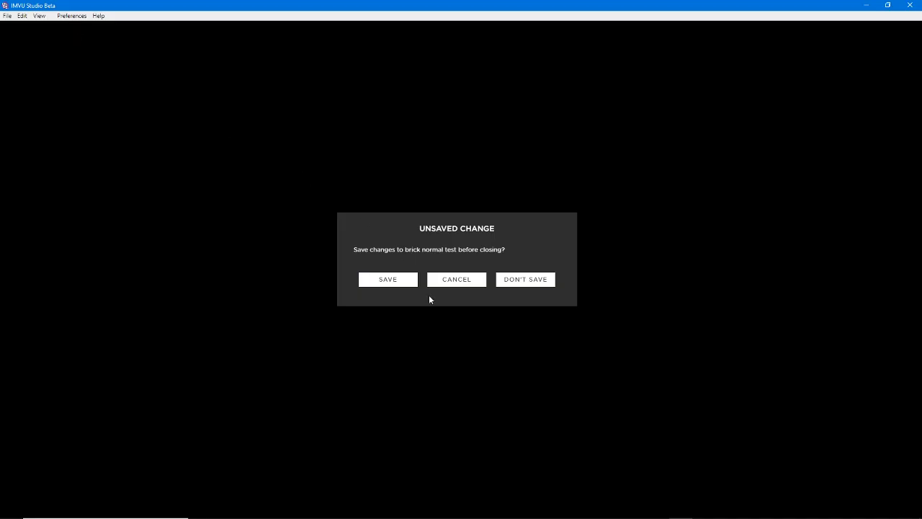
{"action": "left_click", "coordinate": [524, 281]}
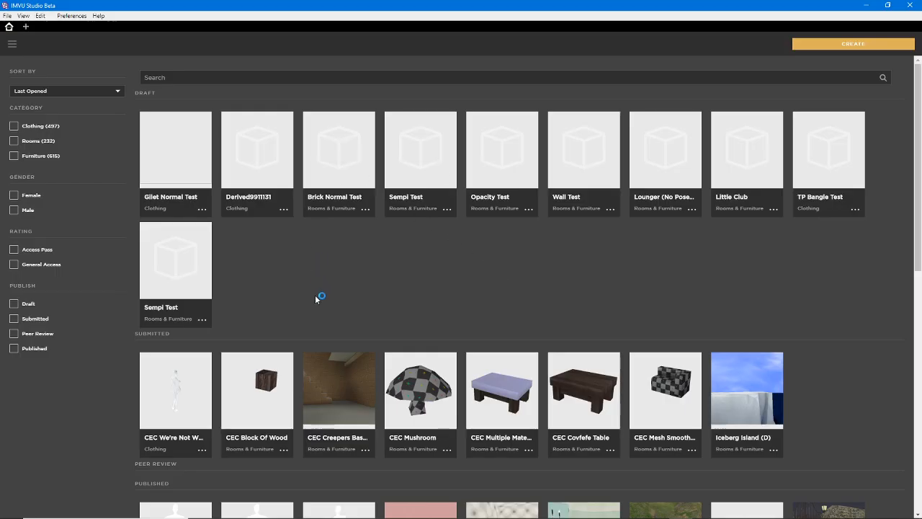
Reopen the Gilet Normal Test draft for editing and show its mesh component
{"action": "mouse_move", "coordinate": [176, 150]}
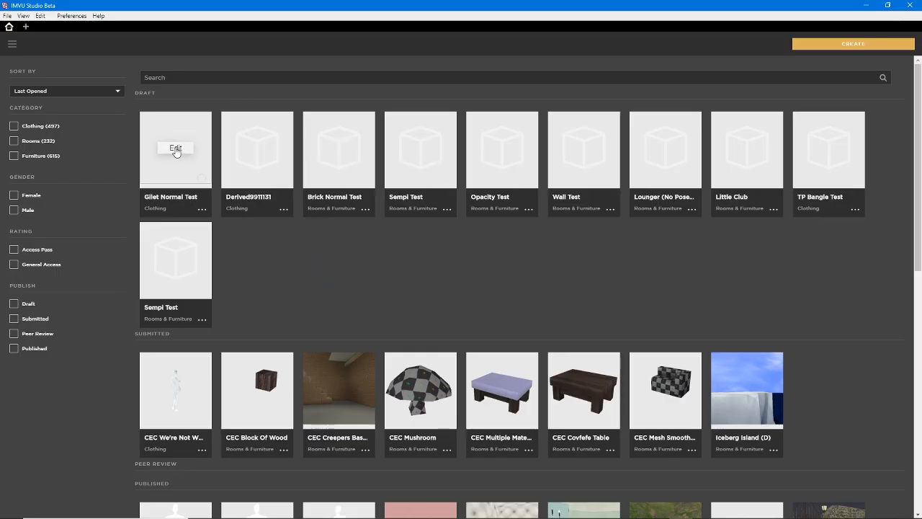
{"action": "left_click", "coordinate": [175, 149]}
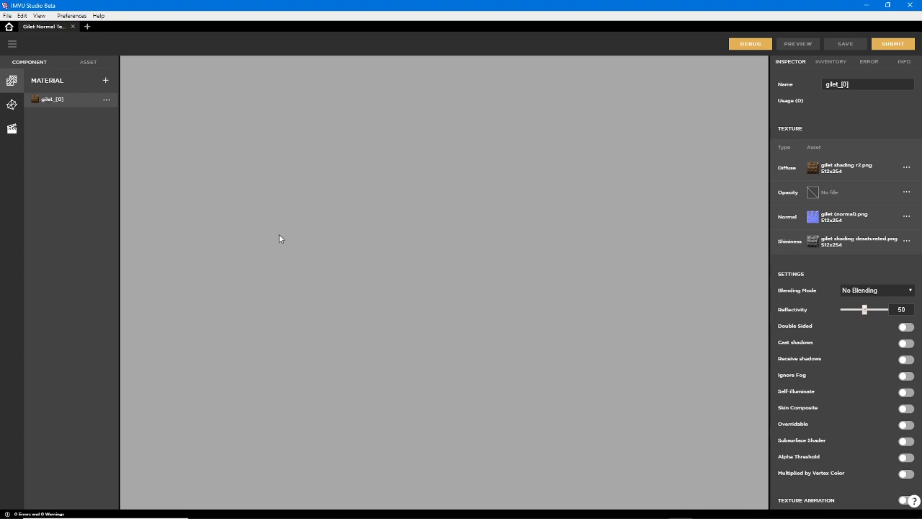
{"action": "left_click", "coordinate": [12, 105]}
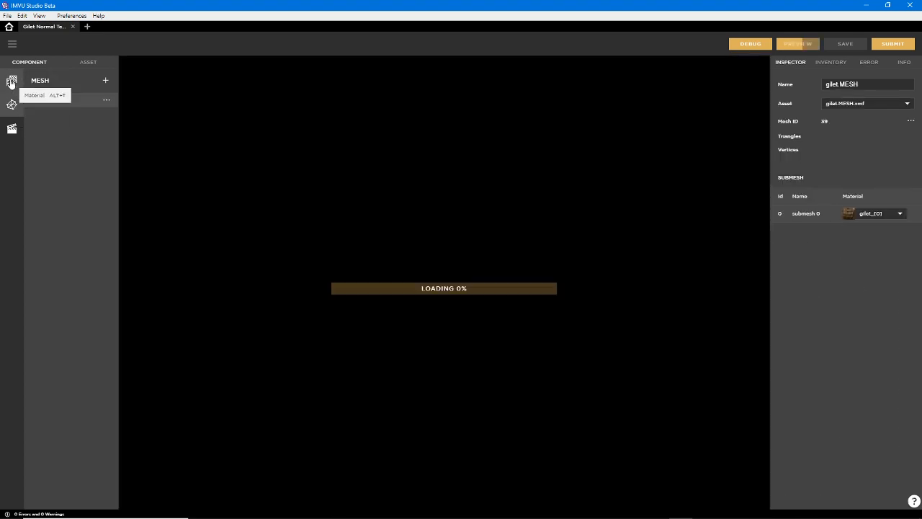
Show the gilet_[0] material's textures and settings, and view the clothed avatar up close in the preview
{"action": "left_click", "coordinate": [12, 85]}
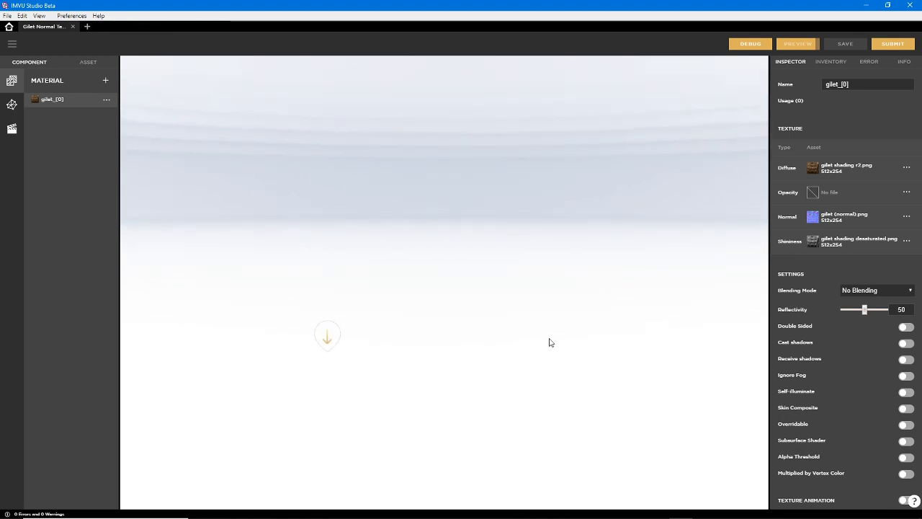
{"action": "scroll", "coordinate": [475, 358], "scroll_direction": "up", "scroll_amount": 8}
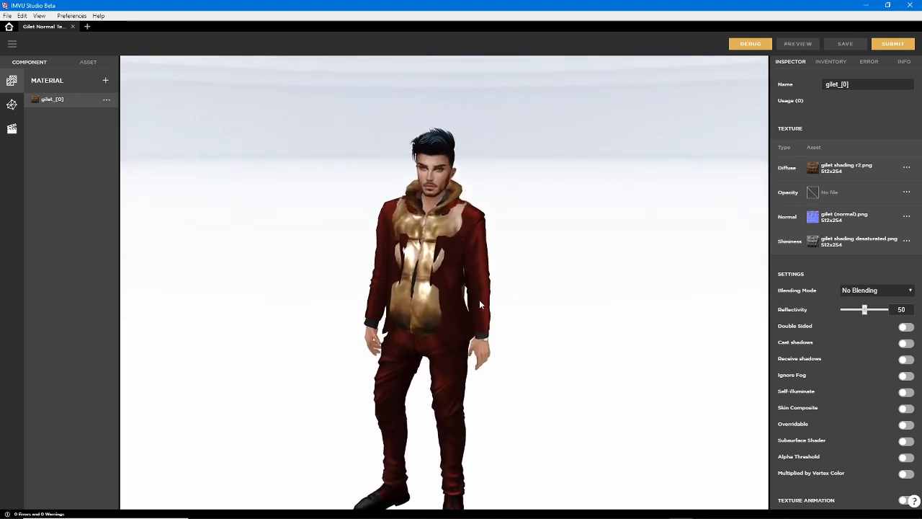
{"action": "scroll", "coordinate": [479, 300], "scroll_direction": "up", "scroll_amount": 2}
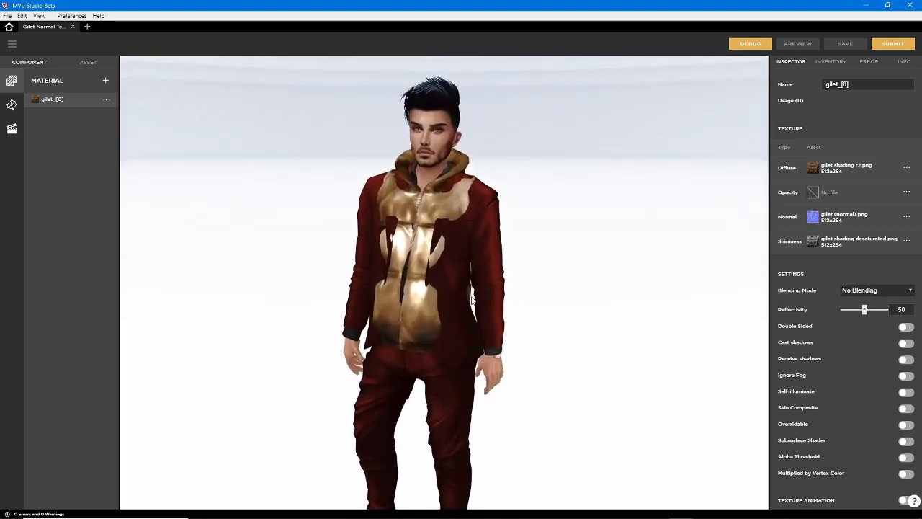
Filter the avatar inventory to show only the items in use
{"action": "left_click", "coordinate": [831, 61]}
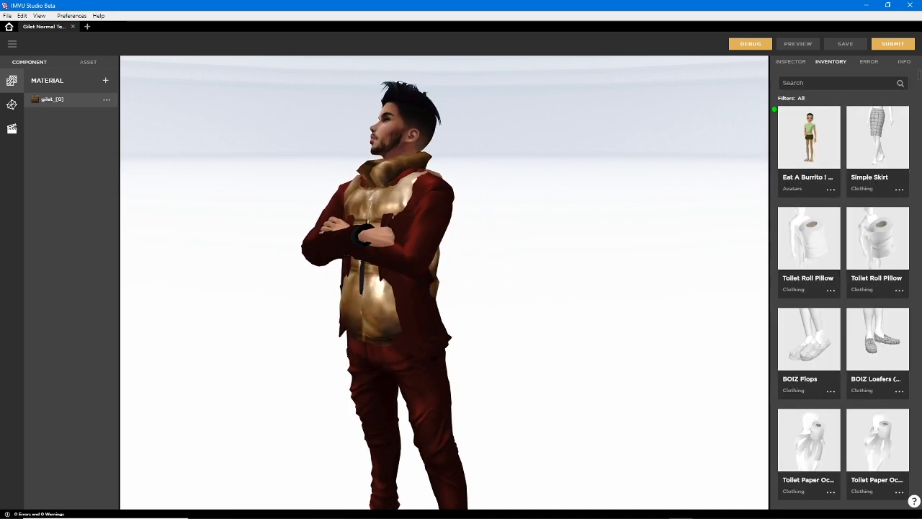
{"action": "left_click_drag", "start_coordinate": [816, 108], "coordinate": [774, 91]}
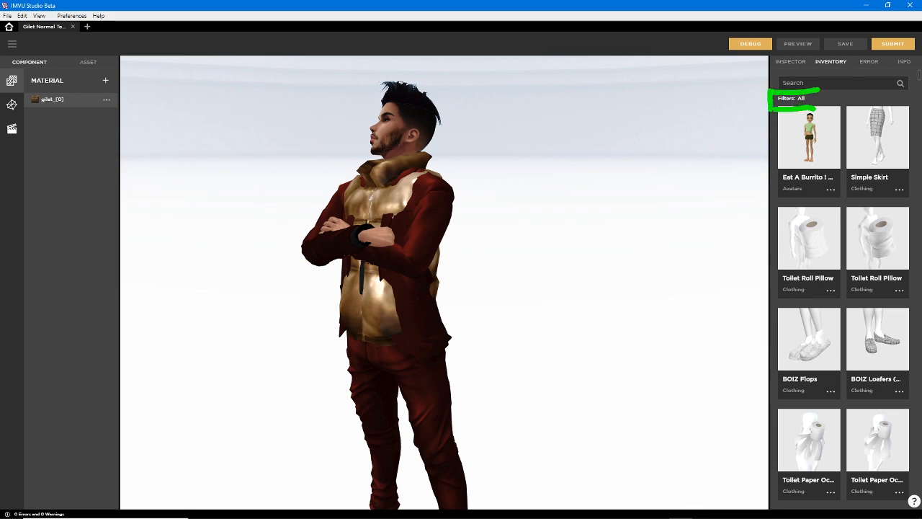
{"action": "left_click", "coordinate": [800, 99]}
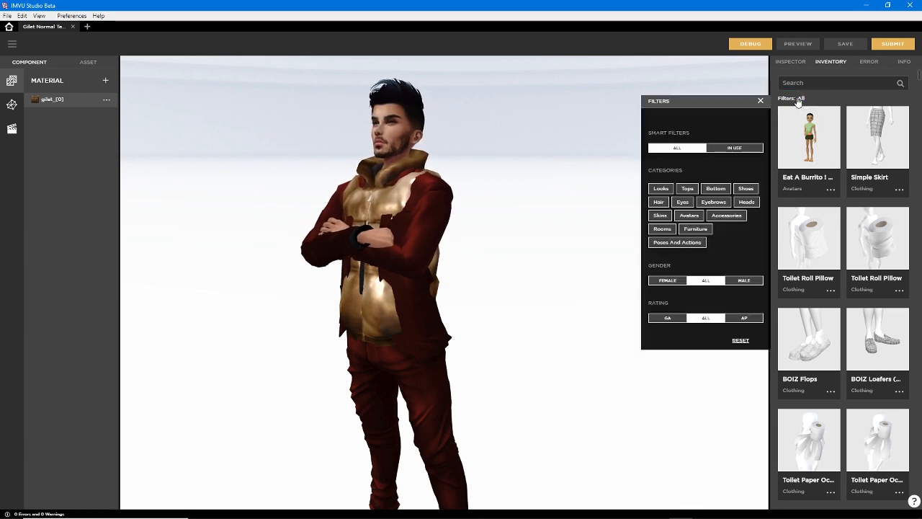
{"action": "left_click", "coordinate": [739, 150]}
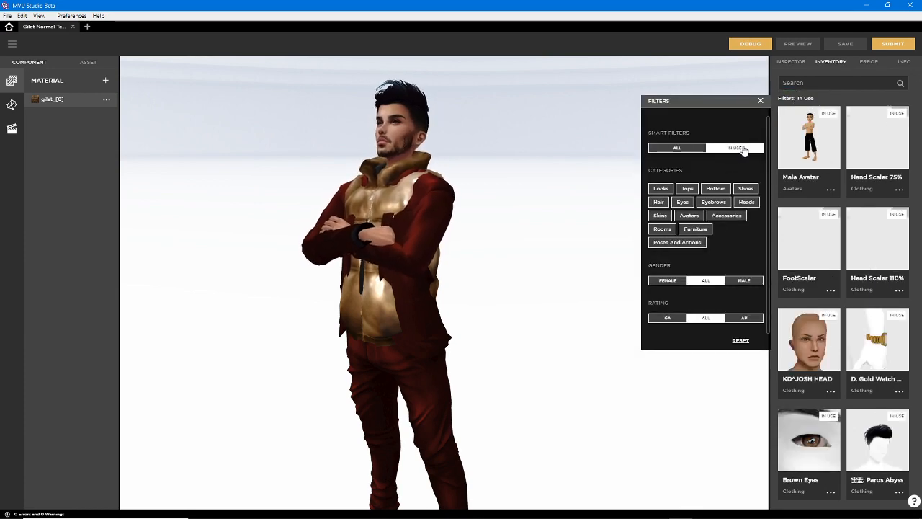
Remove the hand, foot and head scalers, the KD^JOSH HEAD, the gold watch and the Brown Eyes from the avatar
{"action": "left_click", "coordinate": [878, 140]}
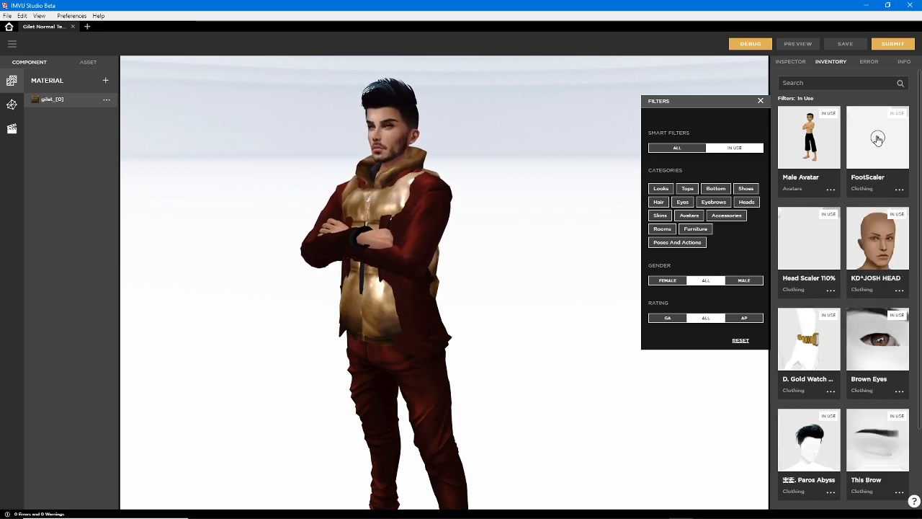
{"action": "left_click", "coordinate": [877, 139]}
{"action": "left_click", "coordinate": [877, 139]}
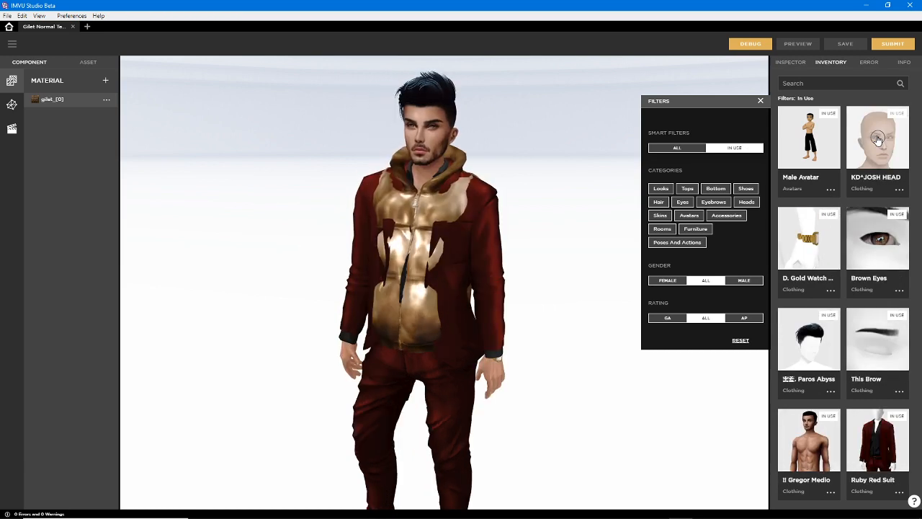
{"action": "left_click", "coordinate": [877, 139]}
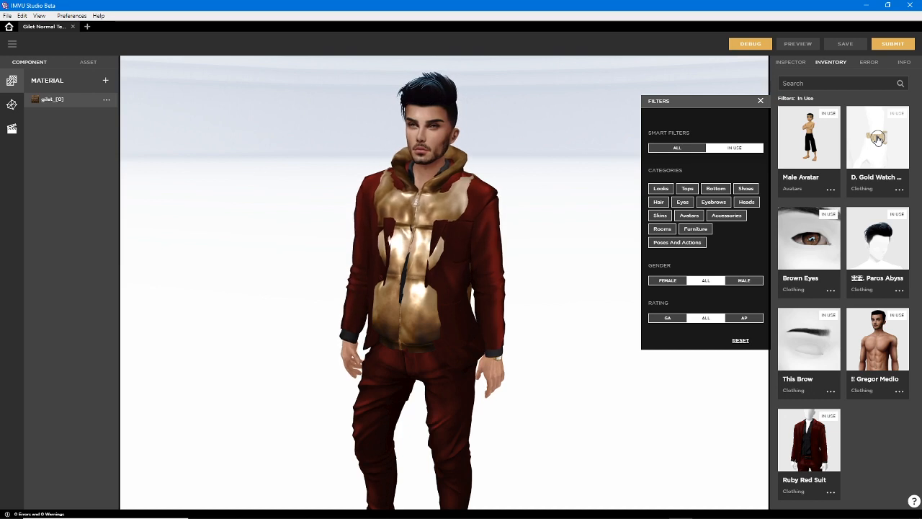
{"action": "left_click", "coordinate": [878, 139]}
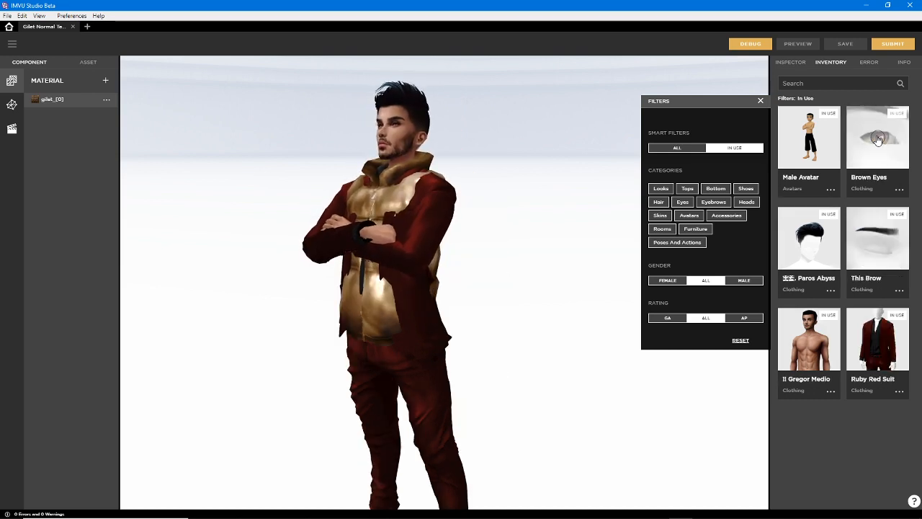
{"action": "left_click", "coordinate": [878, 139]}
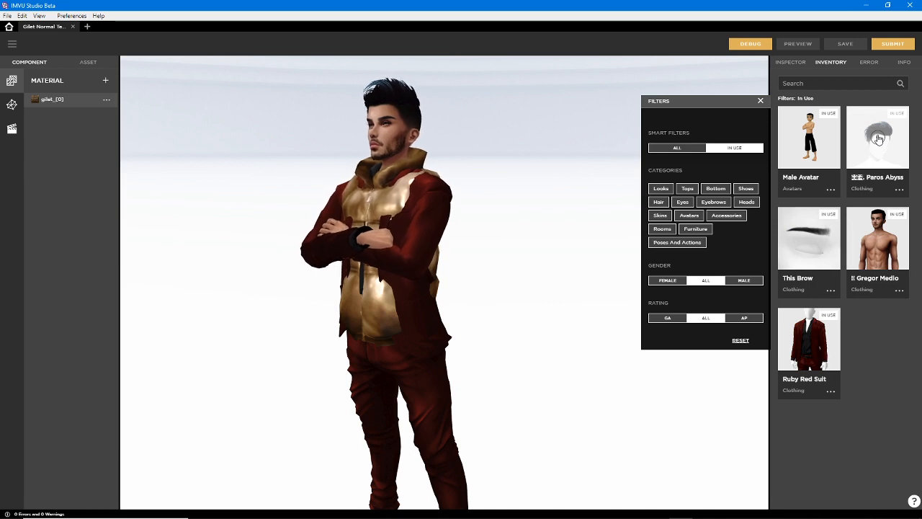
Remove the Paros Abyss hair, This Brow, the Gregor Medio skin and the Ruby Red Suit, leaving only the Male Avatar
{"action": "left_click", "coordinate": [877, 139]}
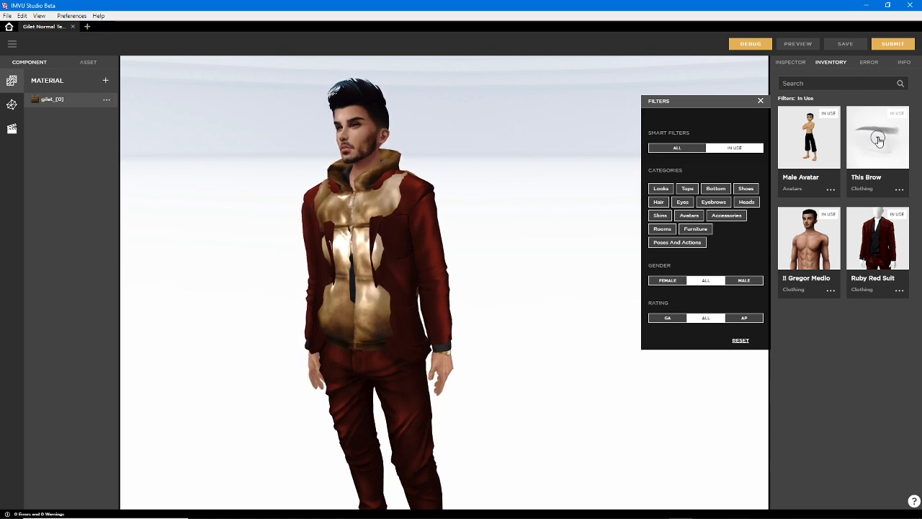
{"action": "left_click", "coordinate": [878, 139]}
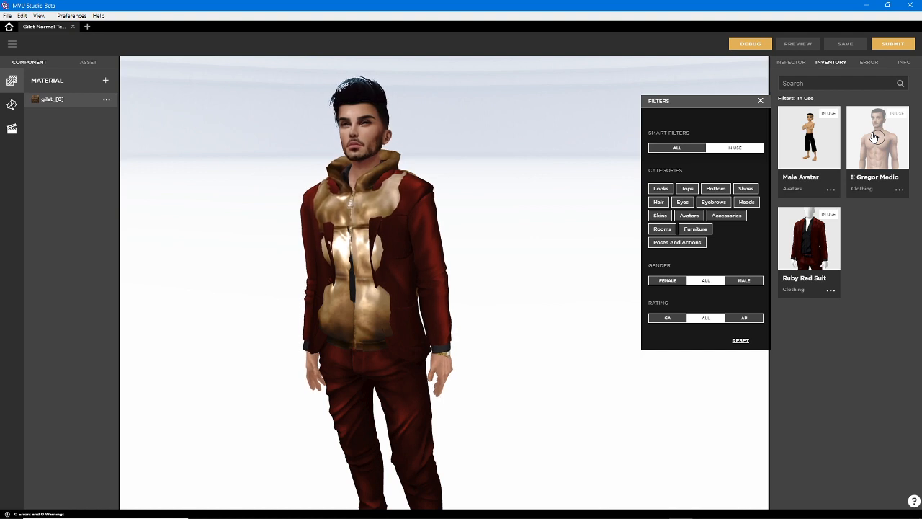
{"action": "left_click", "coordinate": [874, 137]}
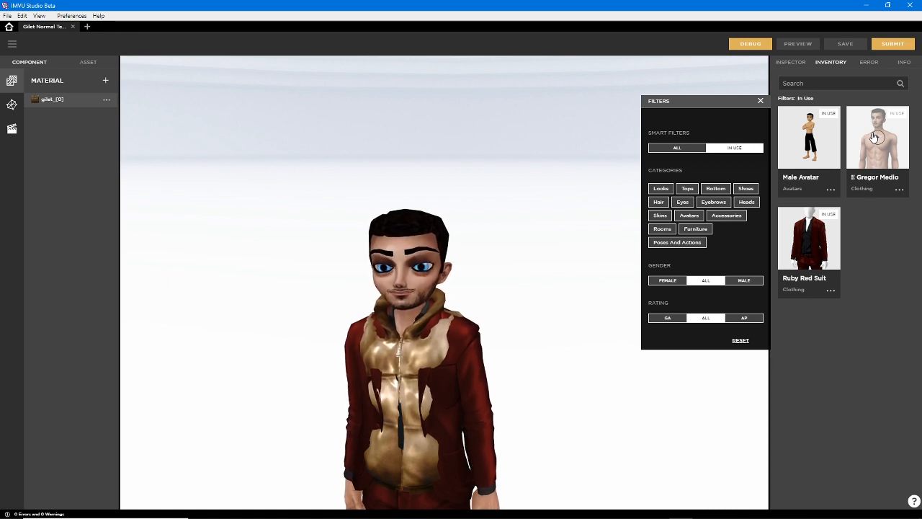
{"action": "right_click_drag", "start_coordinate": [544, 392], "coordinate": [543, 244]}
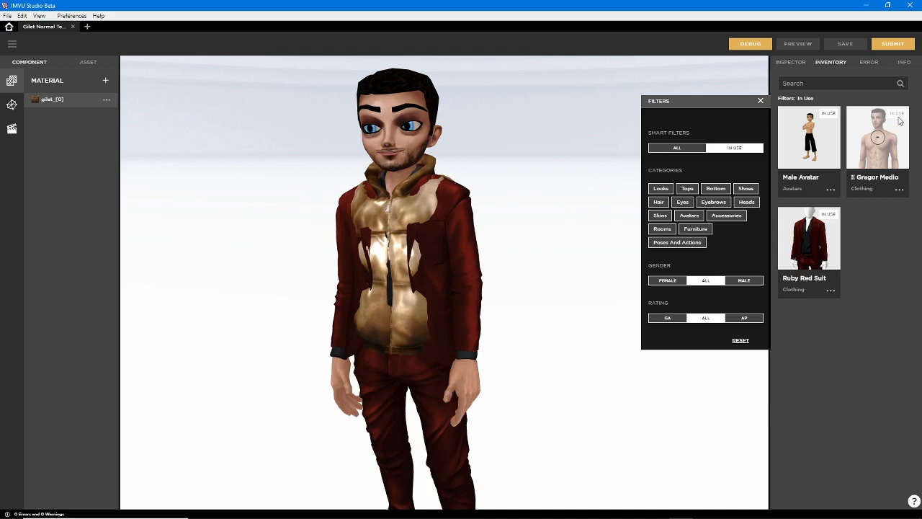
{"action": "left_click", "coordinate": [878, 137]}
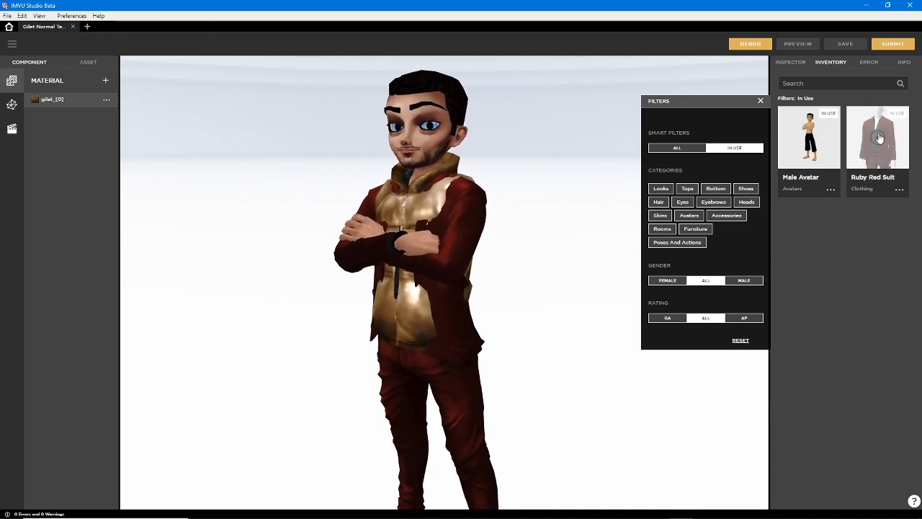
{"action": "left_click", "coordinate": [877, 138]}
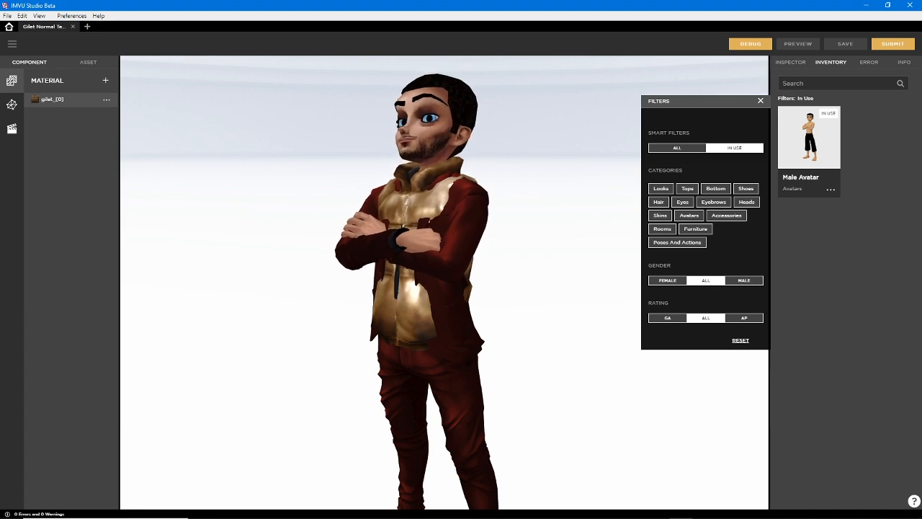
Switch to the classic IMVU editor to compare its gilet, and return to IMVU Studio to examine the gilet up close
{"action": "mouse_move", "coordinate": [769, 516]}
{"action": "left_click", "coordinate": [634, 509]}
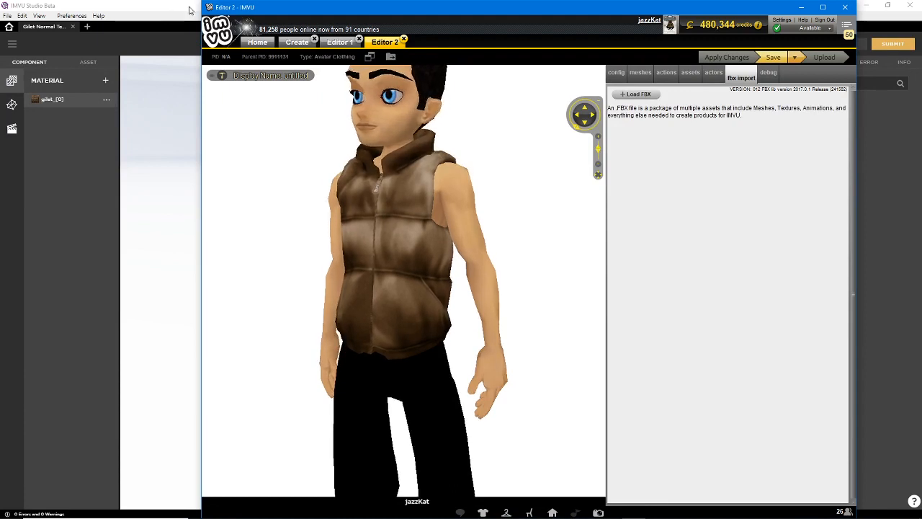
{"action": "left_click", "coordinate": [175, 9]}
{"action": "right_click_drag", "start_coordinate": [438, 328], "coordinate": [400, 248]}
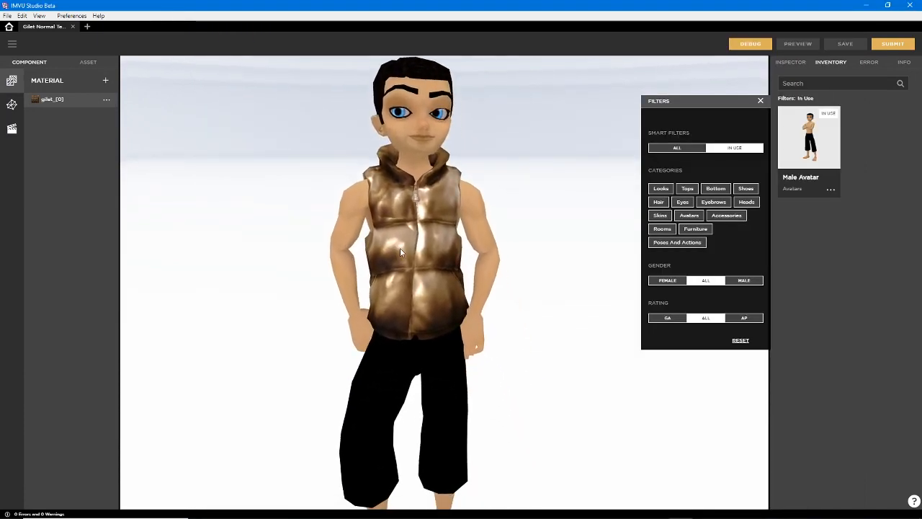
{"action": "left_click_drag", "start_coordinate": [433, 294], "coordinate": [473, 293]}
{"action": "scroll", "coordinate": [447, 293], "scroll_direction": "up", "scroll_amount": 5}
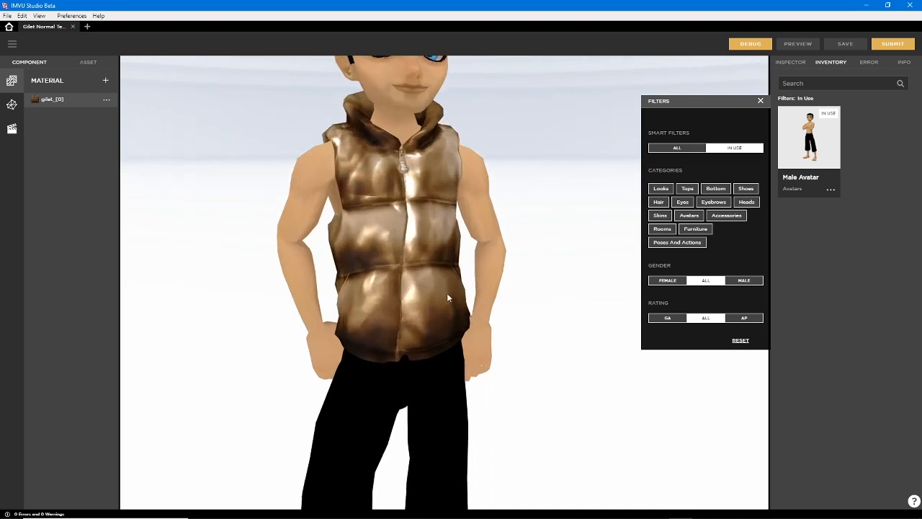
Import "gilet shiney (3).png" as the gilet material's Shininess texture and preview the project
{"action": "left_click", "coordinate": [759, 101]}
{"action": "left_click", "coordinate": [790, 62]}
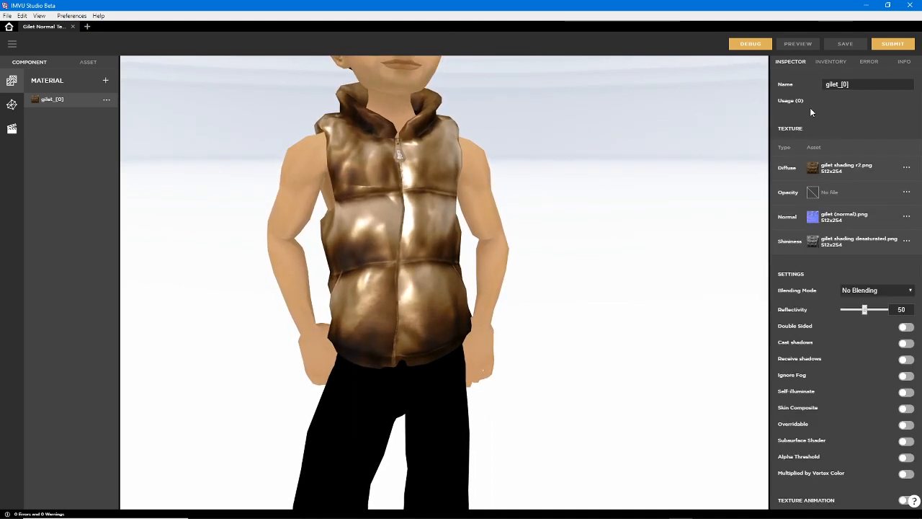
{"action": "left_click", "coordinate": [813, 242]}
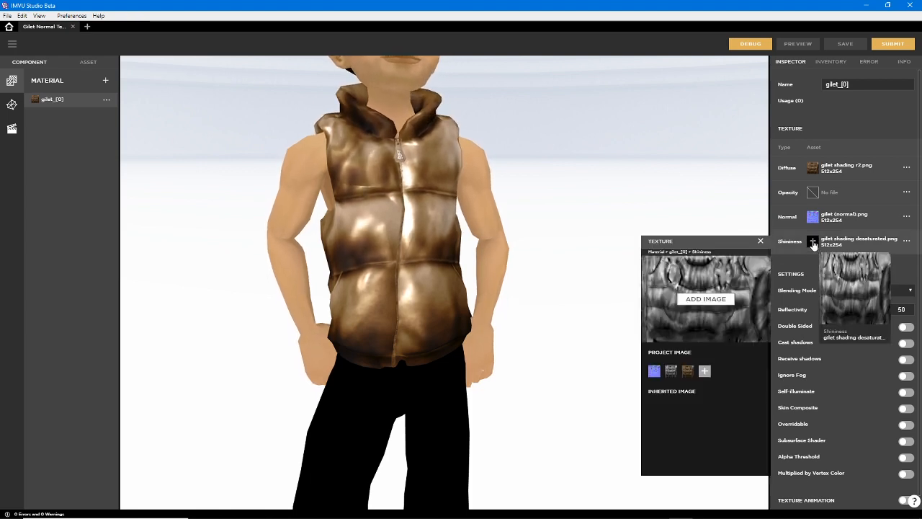
{"action": "left_click", "coordinate": [706, 298]}
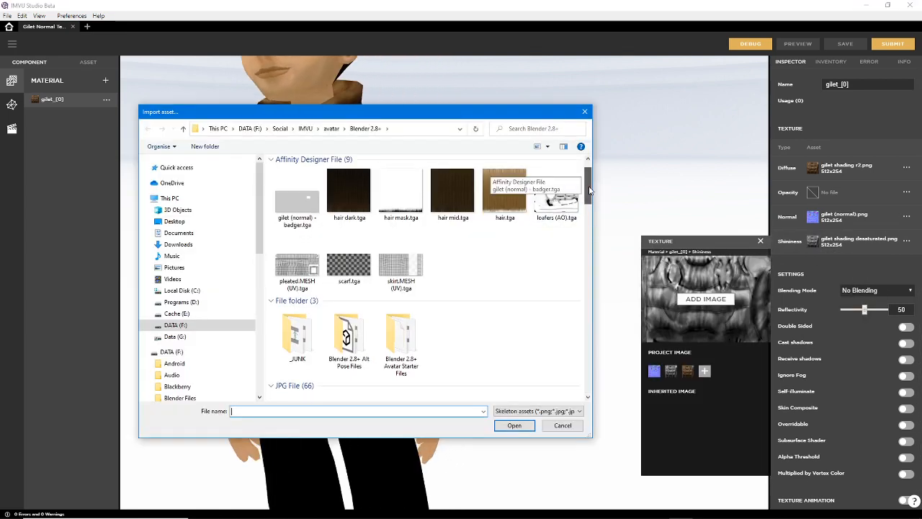
{"action": "left_click_drag", "start_coordinate": [587, 178], "coordinate": [588, 361]}
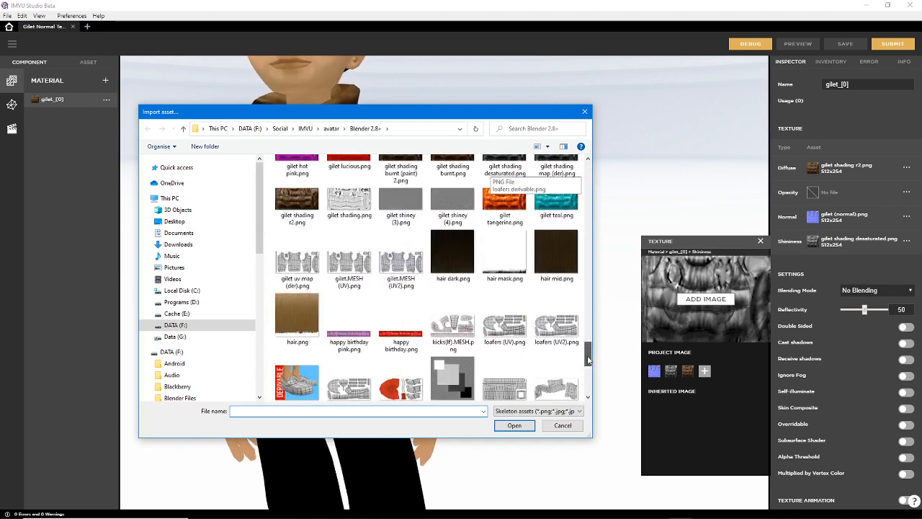
{"action": "left_click", "coordinate": [400, 205]}
{"action": "left_click", "coordinate": [516, 426]}
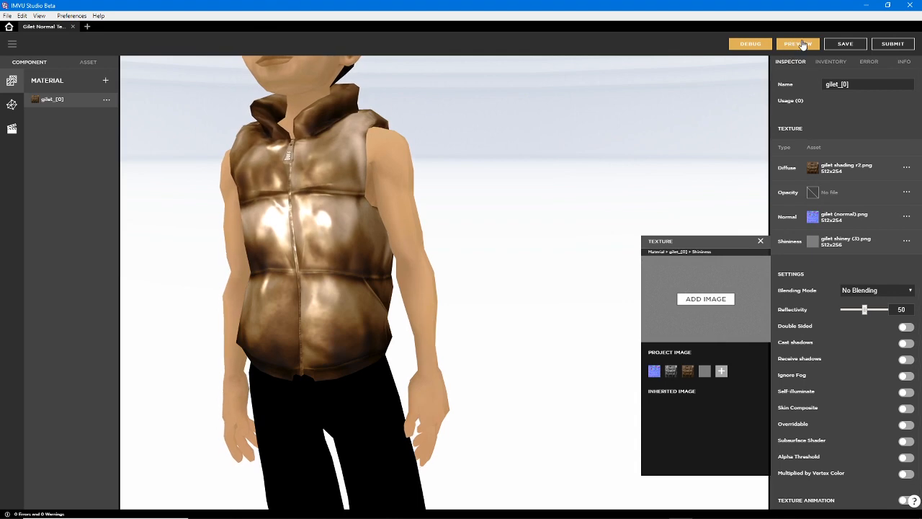
{"action": "left_click", "coordinate": [798, 44]}
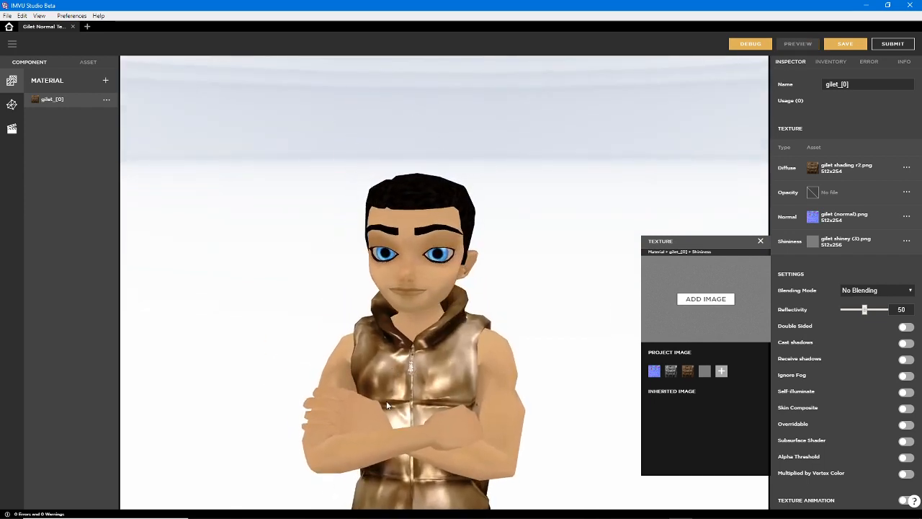
Examine the shine on the front of the gilet from several angles
{"action": "right_click_drag", "start_coordinate": [386, 401], "coordinate": [352, 218]}
{"action": "left_click_drag", "start_coordinate": [371, 272], "coordinate": [400, 252]}
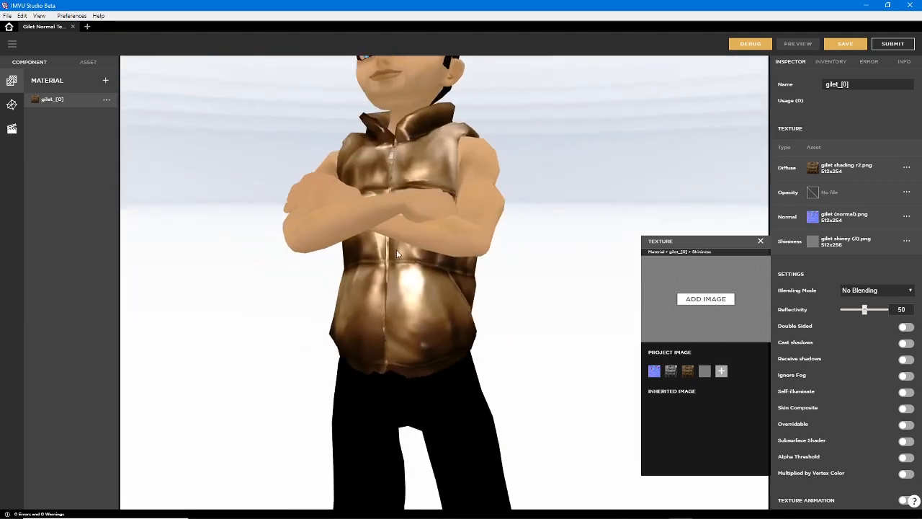
{"action": "scroll", "coordinate": [404, 252], "scroll_direction": "up", "scroll_amount": 6}
{"action": "left_click_drag", "start_coordinate": [409, 307], "coordinate": [411, 210]}
{"action": "left_click_drag", "start_coordinate": [411, 288], "coordinate": [444, 282]}
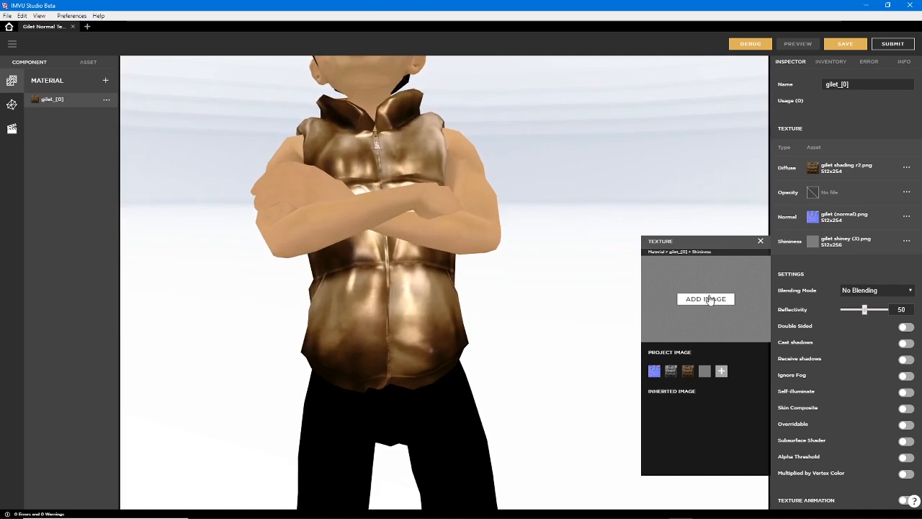
Replace the Shininess texture with the imported image "gilet shiney (4).png" and try to preview the project
{"action": "left_click", "coordinate": [703, 299]}
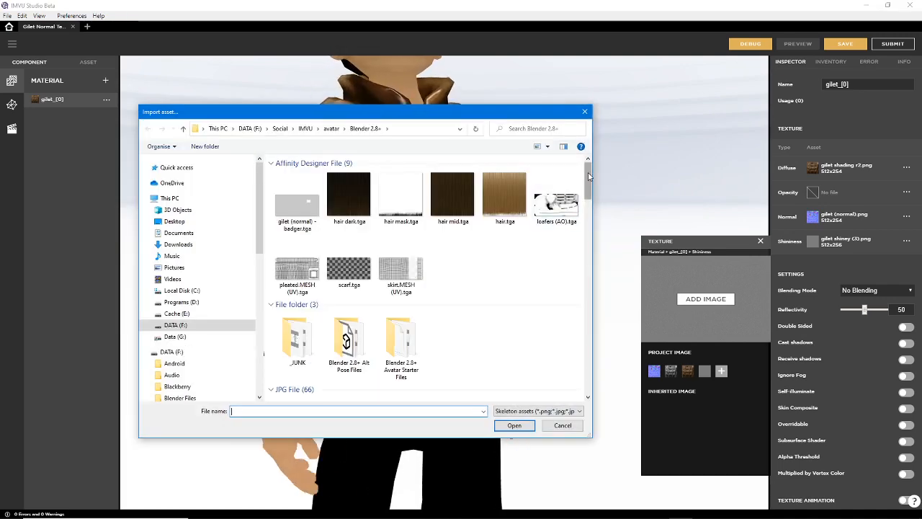
{"action": "left_click_drag", "start_coordinate": [587, 180], "coordinate": [590, 347]}
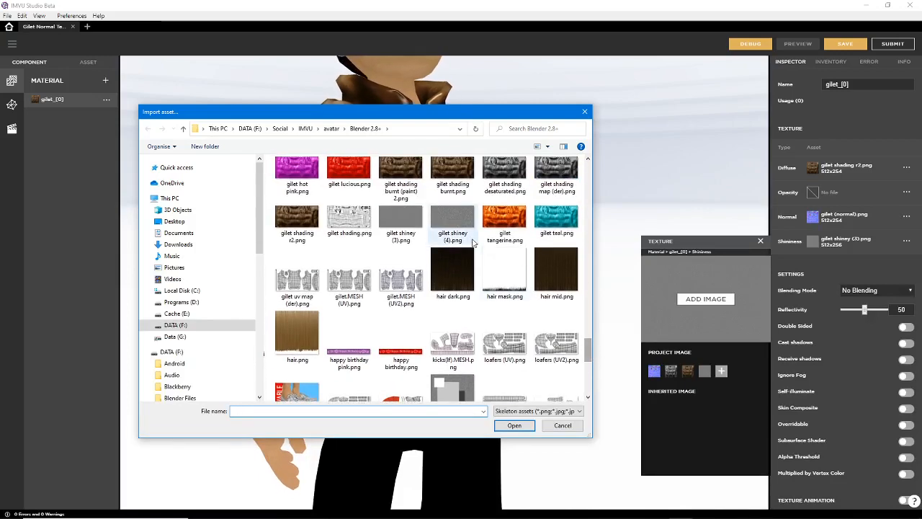
{"action": "left_click", "coordinate": [453, 220]}
{"action": "left_click", "coordinate": [515, 426]}
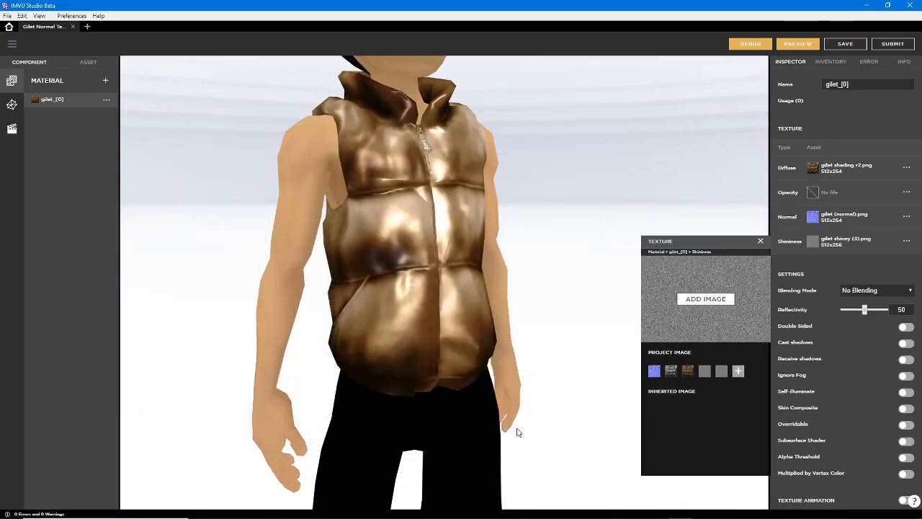
{"action": "left_click", "coordinate": [797, 44]}
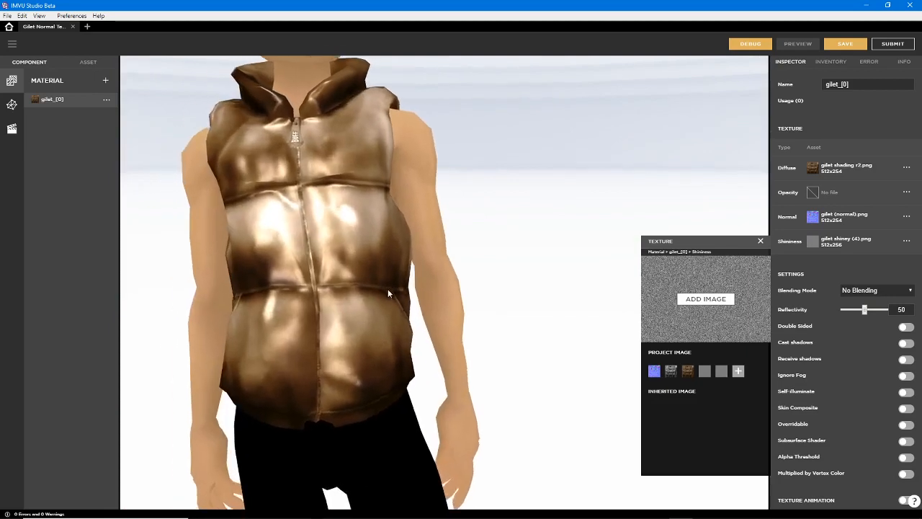
{"action": "left_click_drag", "start_coordinate": [388, 348], "coordinate": [410, 237]}
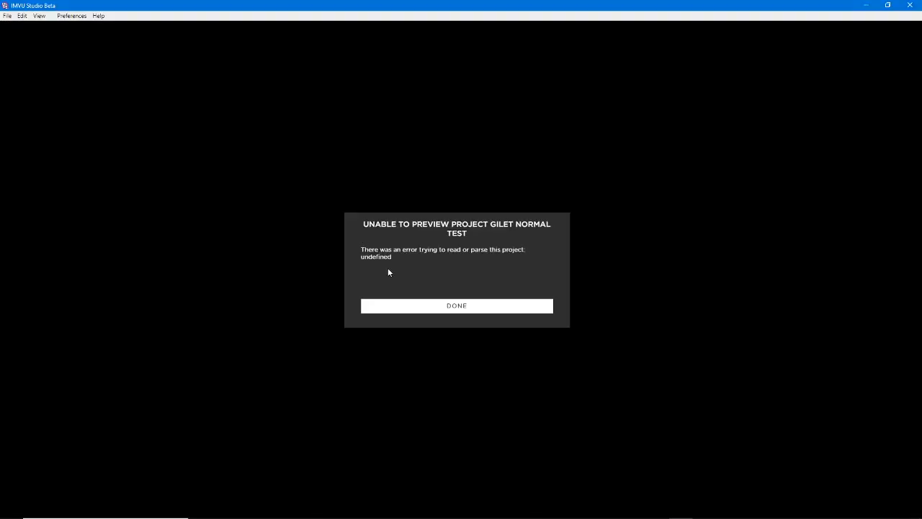
{"action": "left_click", "coordinate": [459, 307]}
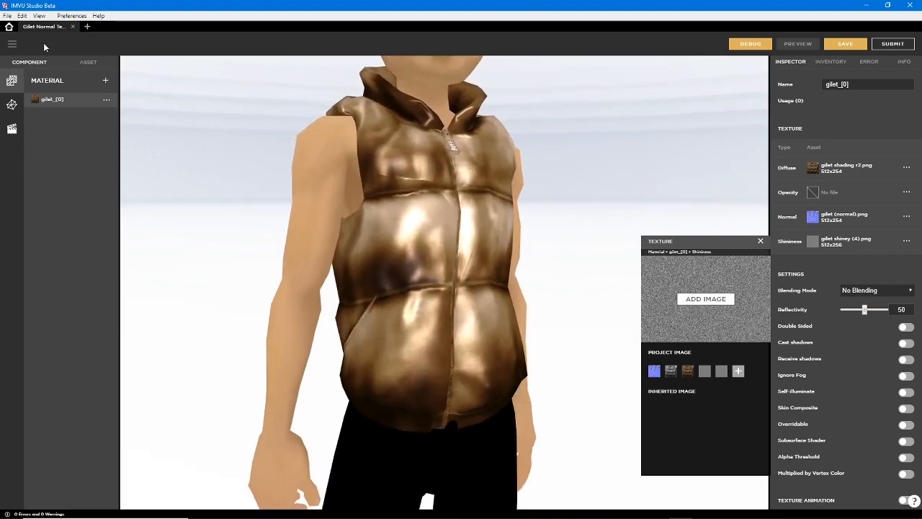
Close the Gilet Normal Test project without saving its changes and reopen it from the drafts
{"action": "left_click", "coordinate": [72, 26]}
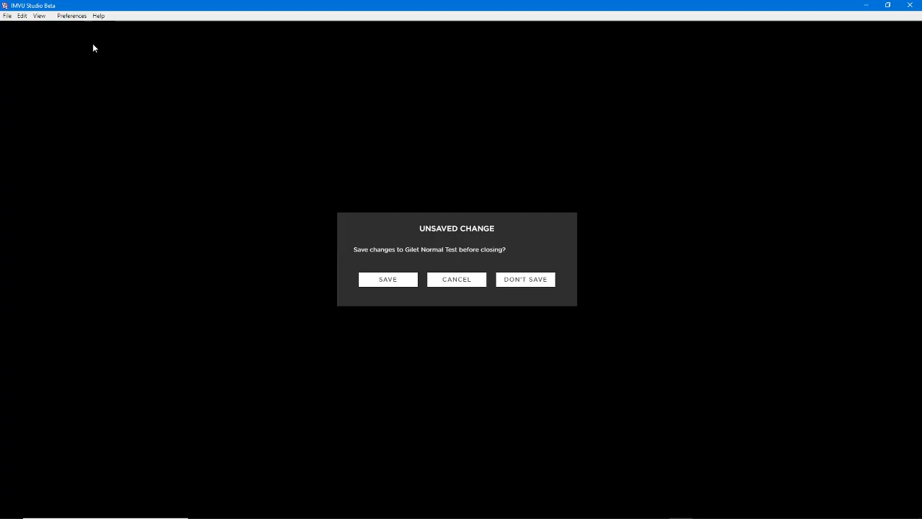
{"action": "left_click", "coordinate": [509, 281]}
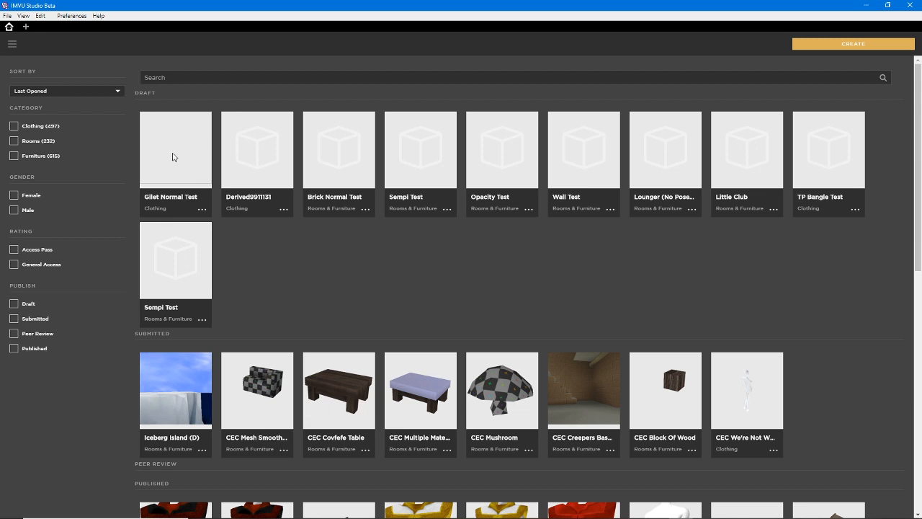
{"action": "left_click", "coordinate": [175, 148]}
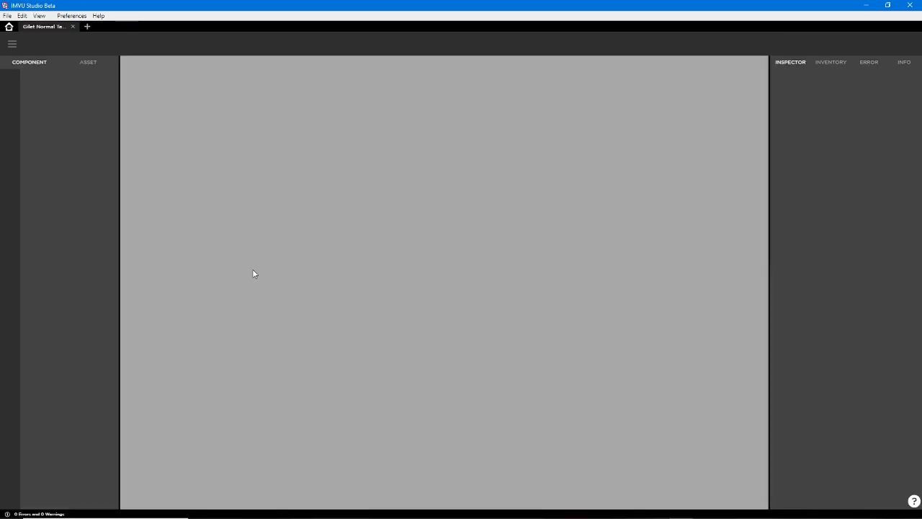
Check the mesh and the material textures of the gilet in the reopened project
{"action": "left_click", "coordinate": [13, 106]}
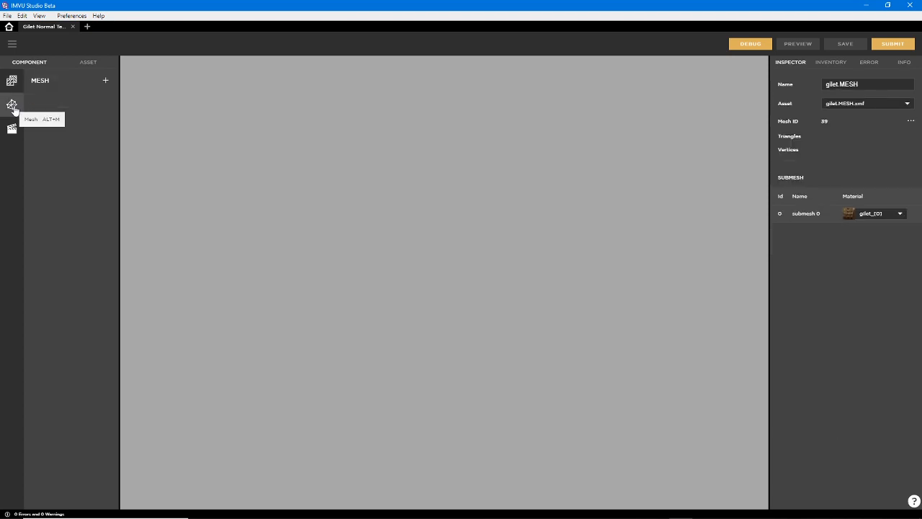
{"action": "left_click", "coordinate": [10, 82]}
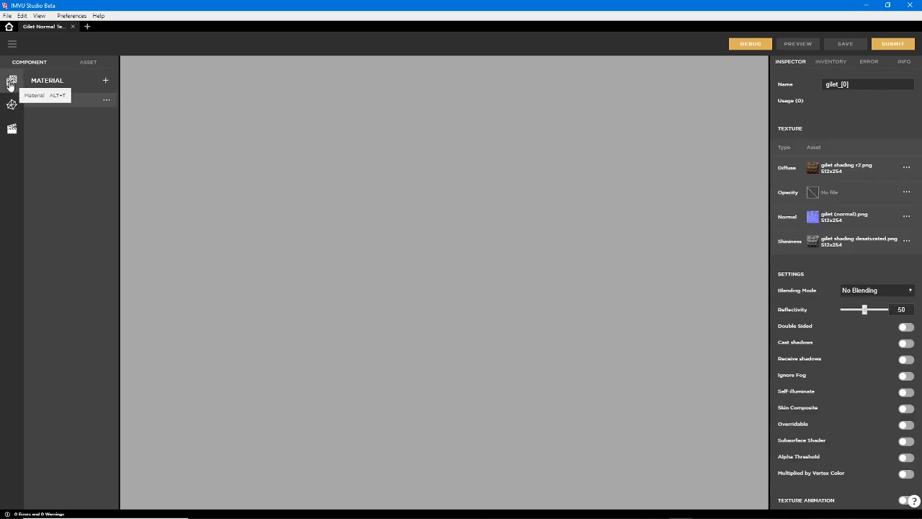
{"action": "left_click", "coordinate": [11, 106]}
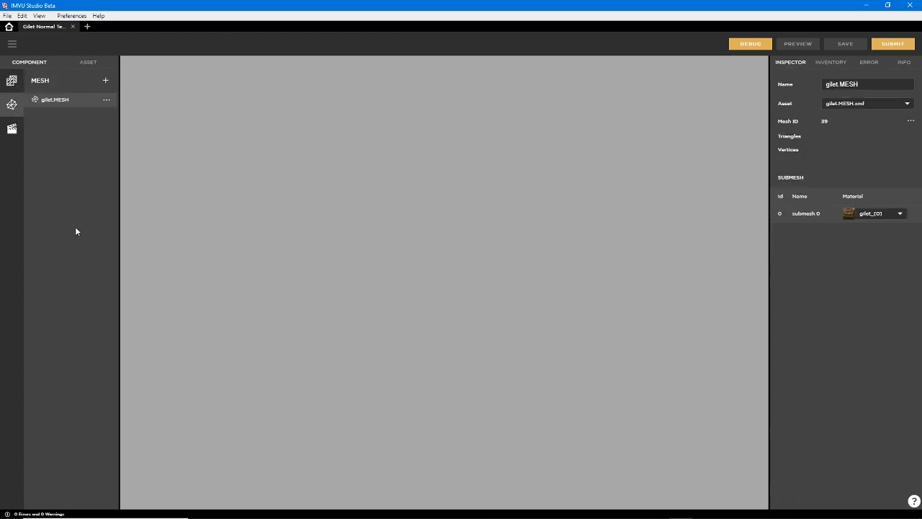
{"action": "left_click", "coordinate": [12, 83]}
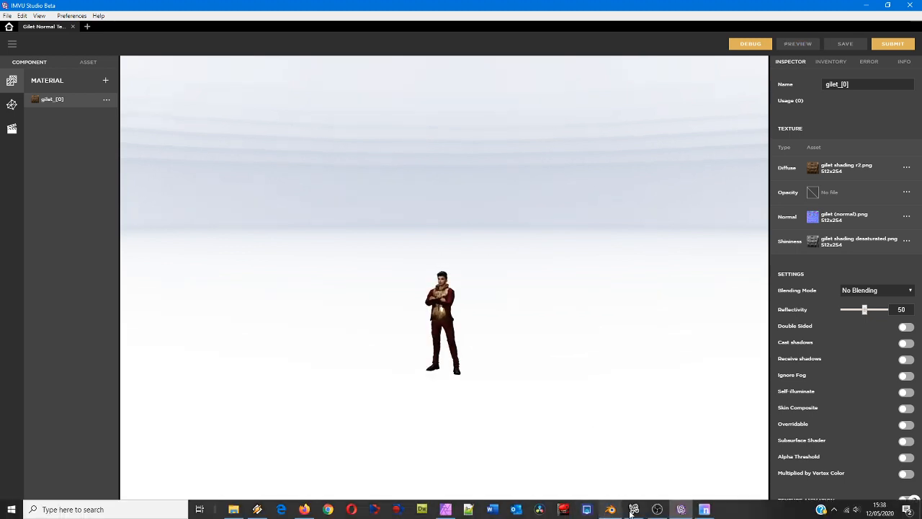
Switch to the classic IMVU editor and examine the gilet on the avatar from the front and sides
{"action": "left_click", "coordinate": [634, 510]}
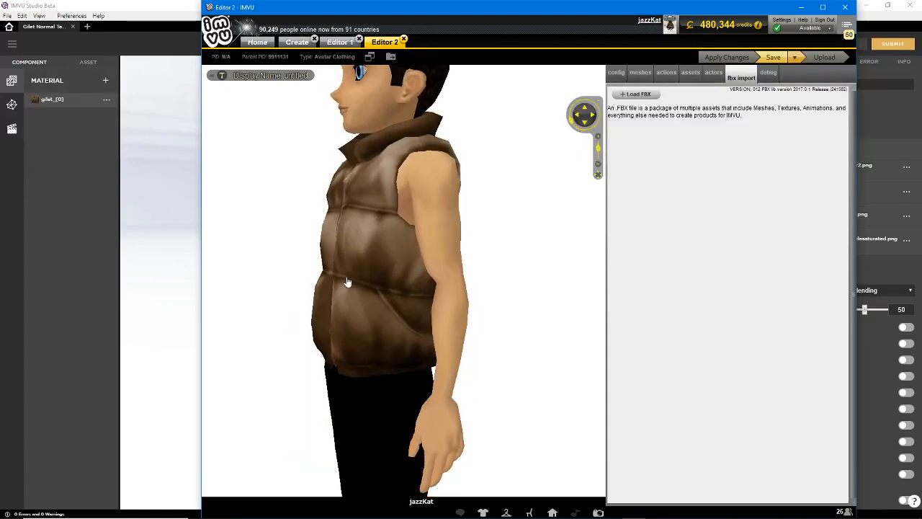
{"action": "mouse_move", "coordinate": [389, 283]}
{"action": "left_mouse_down"}
{"action": "mouse_move", "coordinate": [531, 289]}
{"action": "mouse_move", "coordinate": [398, 287]}
{"action": "left_mouse_up"}
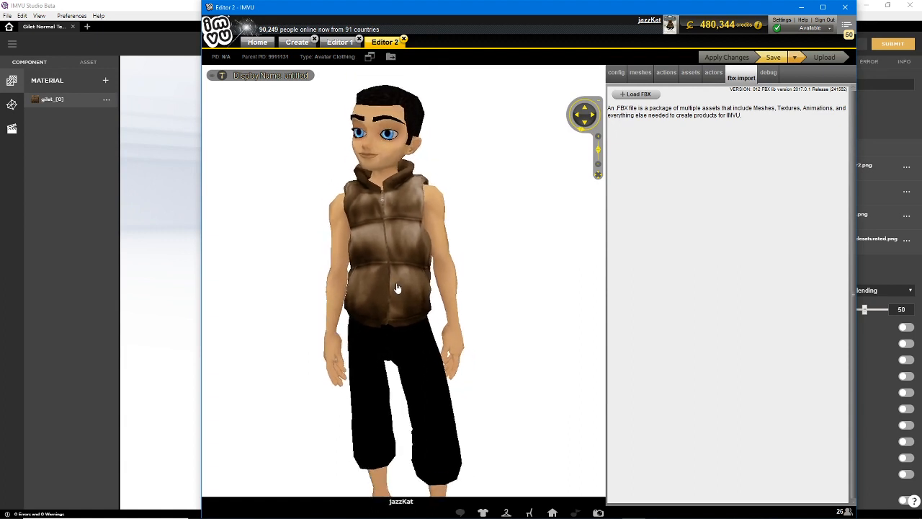
{"action": "mouse_move", "coordinate": [371, 289]}
{"action": "left_mouse_down"}
{"action": "mouse_move", "coordinate": [453, 290]}
{"action": "mouse_move", "coordinate": [434, 288]}
{"action": "left_mouse_up"}
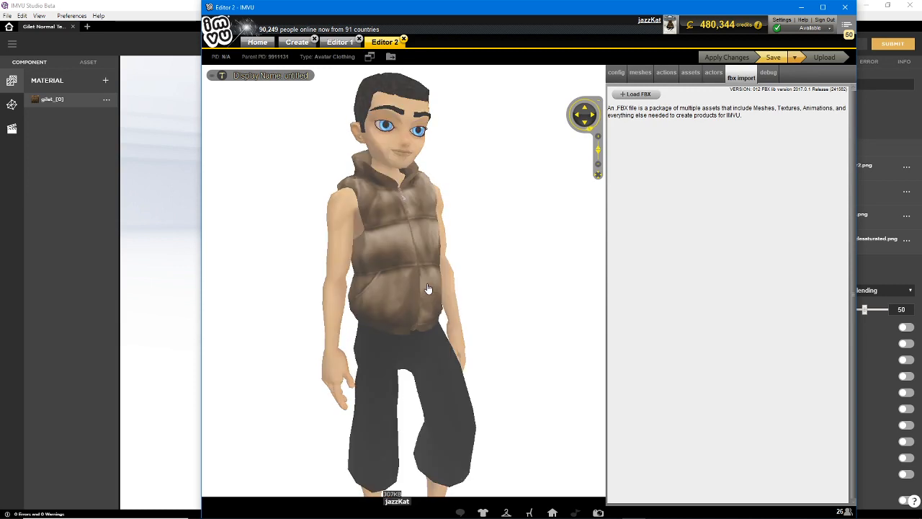
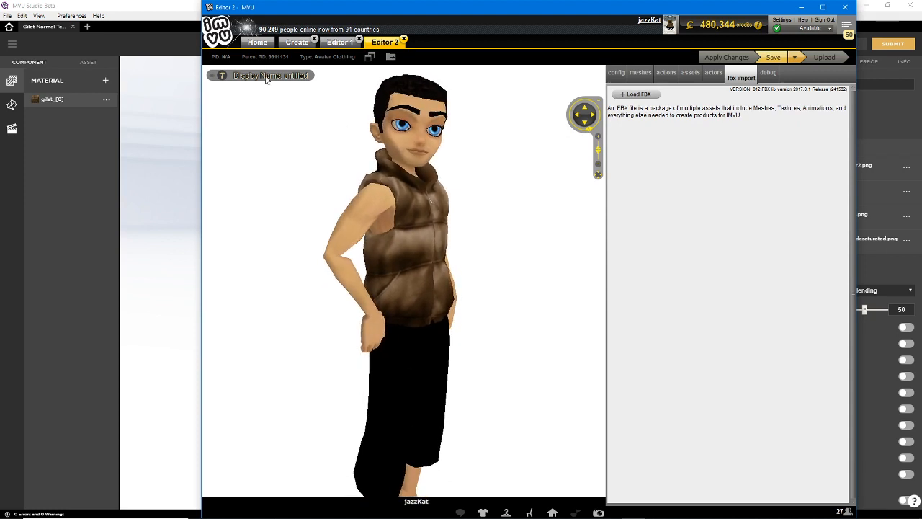
Switch to the IMVU Studio project and filter the inventory to show only items in use
{"action": "left_click", "coordinate": [148, 27]}
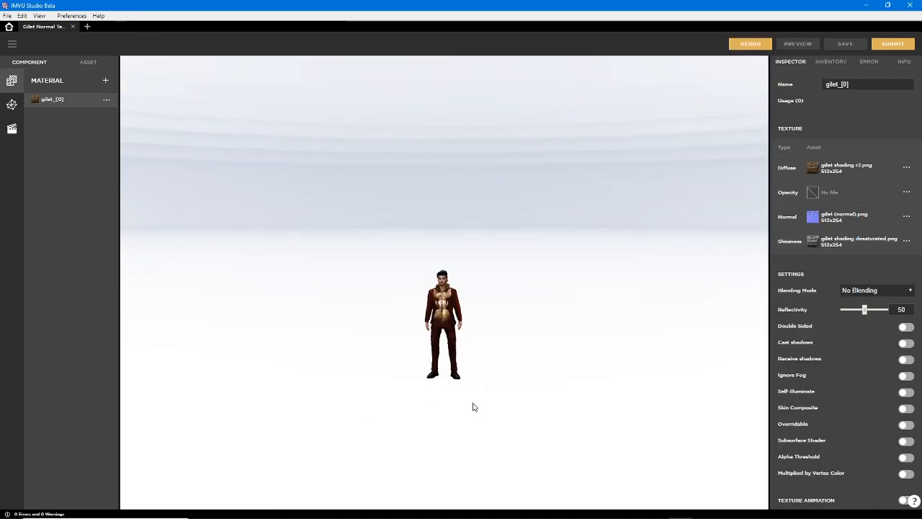
{"action": "scroll", "coordinate": [472, 407], "scroll_direction": "up", "scroll_amount": 5}
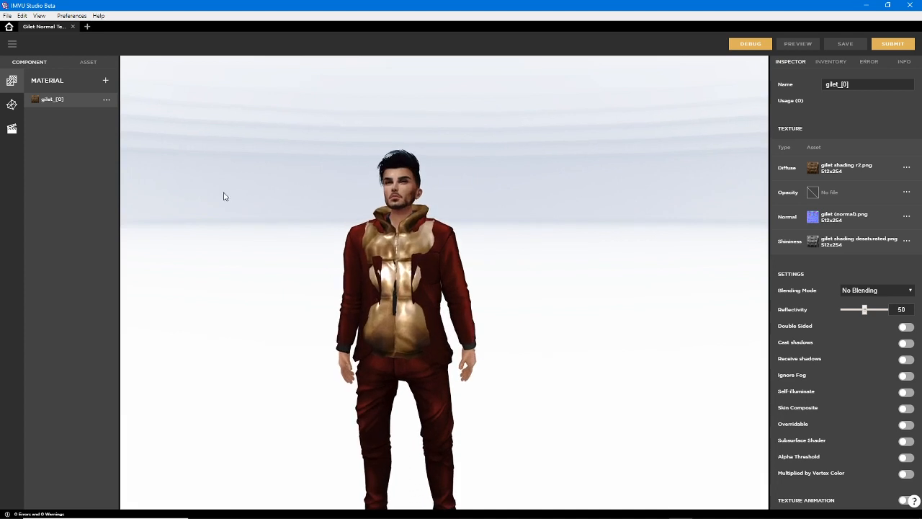
{"action": "left_click", "coordinate": [829, 63]}
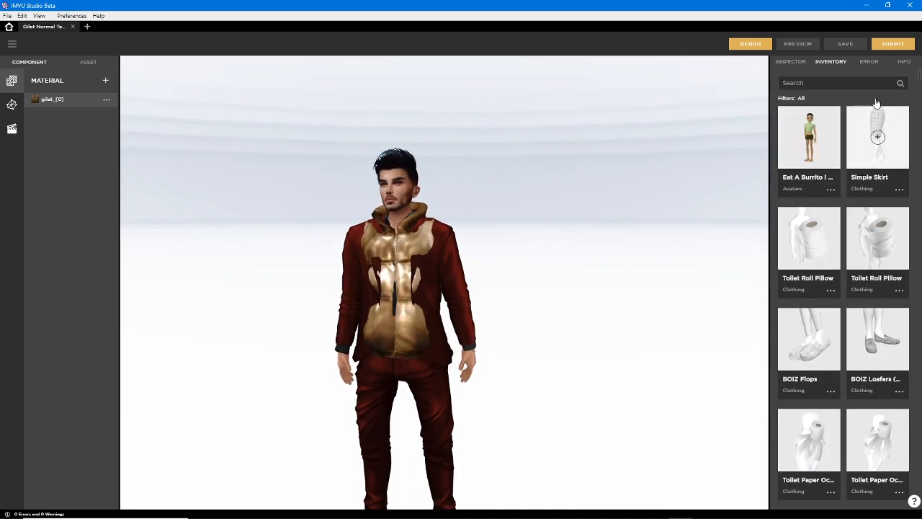
{"action": "left_click", "coordinate": [794, 99]}
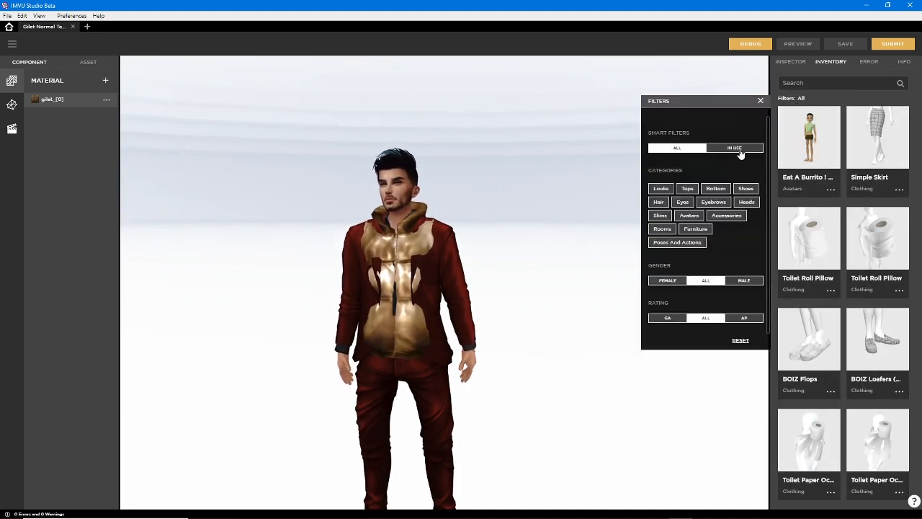
{"action": "left_click", "coordinate": [740, 151]}
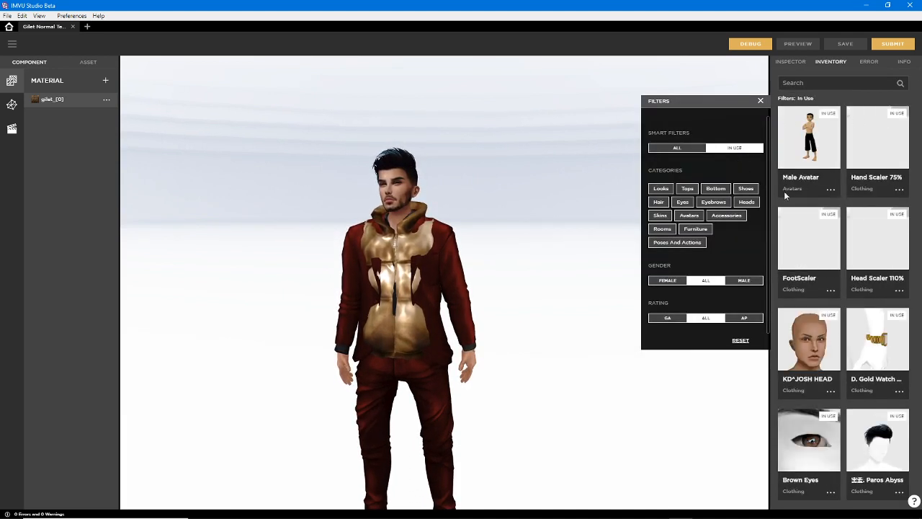
Remove the Hand Scaler 75%, FootScaler, Head Scaler 110%, KD^JOSH HEAD and gold watch from the avatar
{"action": "left_click", "coordinate": [878, 139]}
{"action": "left_click", "coordinate": [879, 139]}
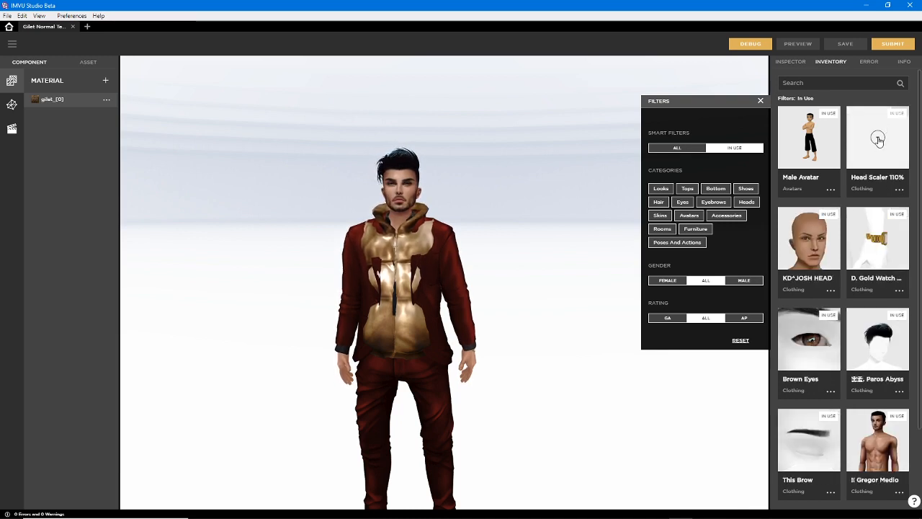
{"action": "left_click", "coordinate": [878, 140]}
{"action": "left_click", "coordinate": [879, 140]}
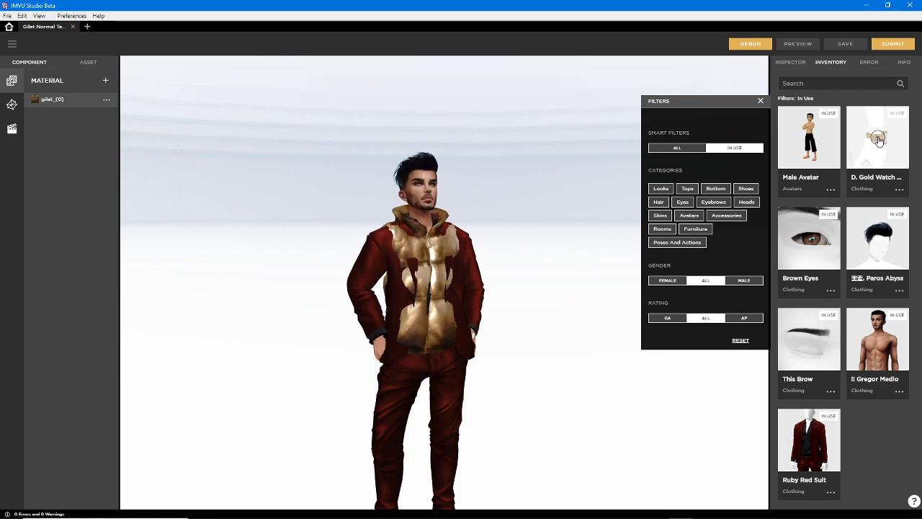
{"action": "left_click", "coordinate": [878, 139]}
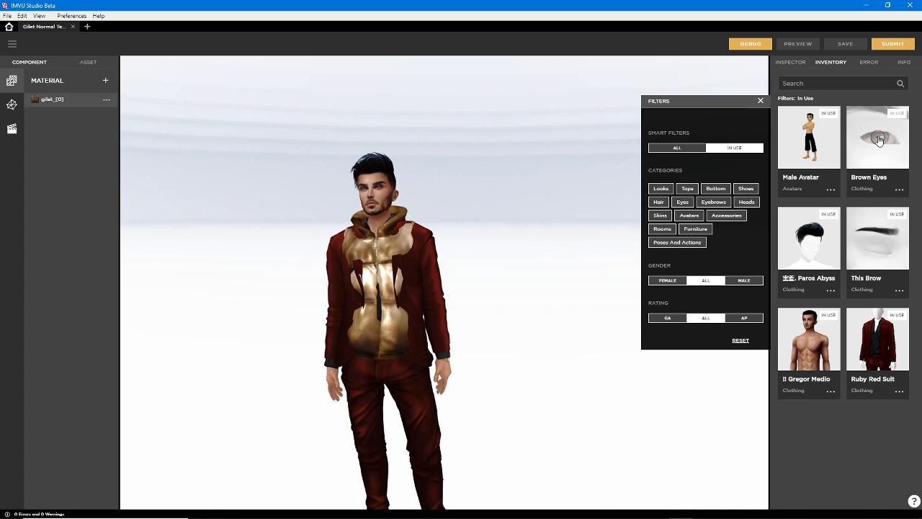
Remove the Brown Eyes, Paros Abyss hair, This Brow, Gregor Medio skin and Ruby Red Suit from the avatar, and close the filters
{"action": "double_click", "coordinate": [879, 139]}
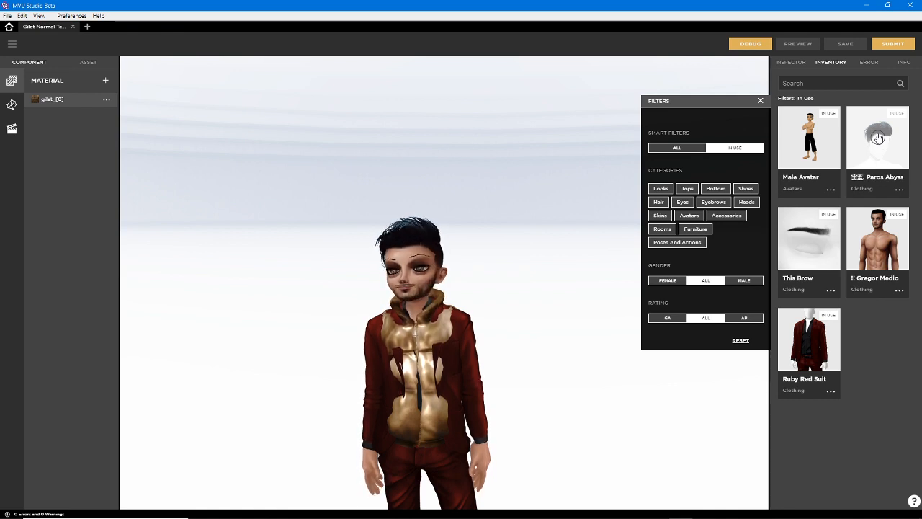
{"action": "double_click", "coordinate": [878, 139]}
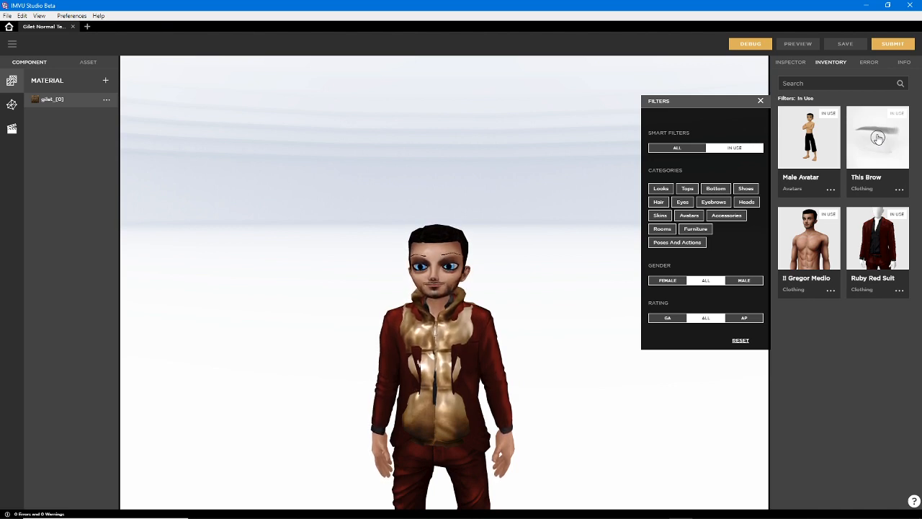
{"action": "left_click", "coordinate": [877, 138]}
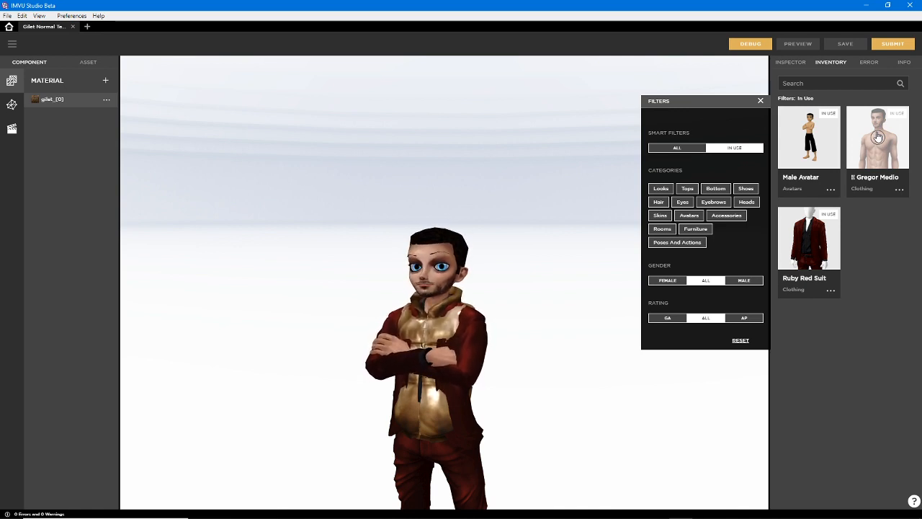
{"action": "left_click", "coordinate": [877, 137]}
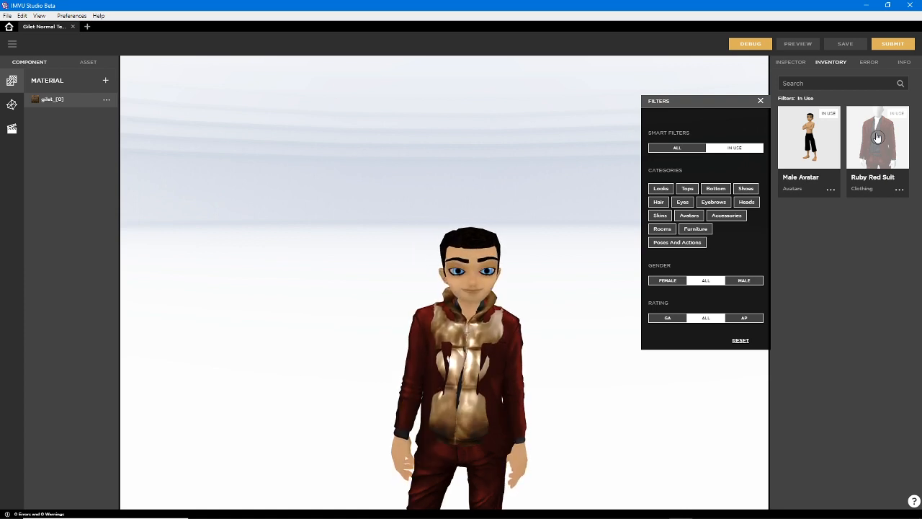
{"action": "left_click", "coordinate": [877, 137]}
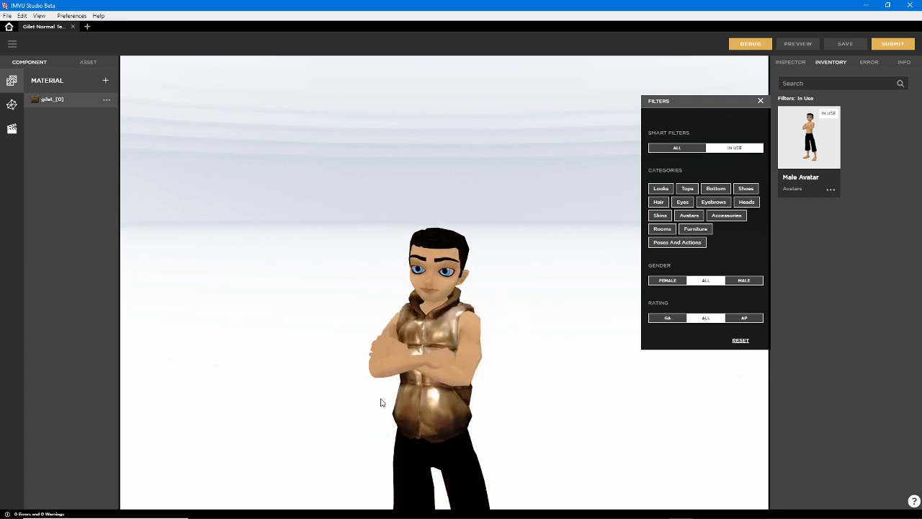
{"action": "right_click_drag", "start_coordinate": [379, 402], "coordinate": [354, 300]}
{"action": "left_click_drag", "start_coordinate": [354, 300], "coordinate": [435, 308]}
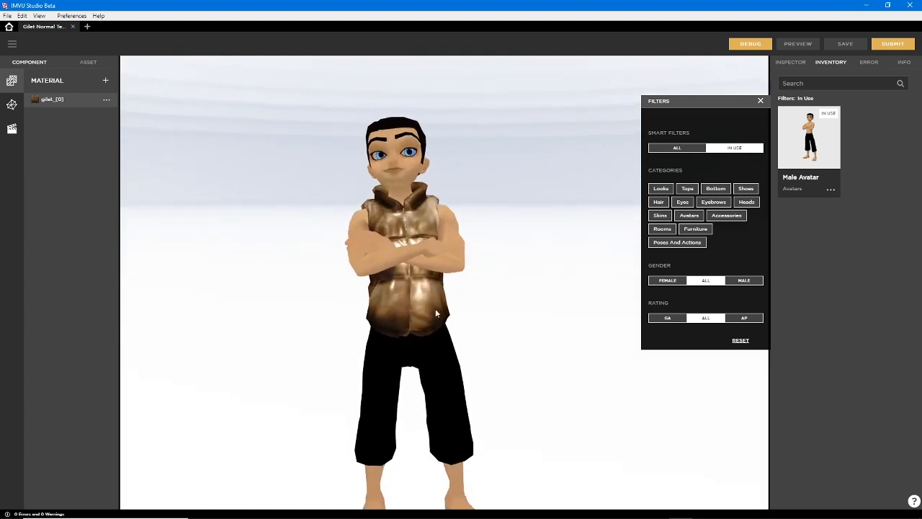
{"action": "left_click", "coordinate": [761, 102]}
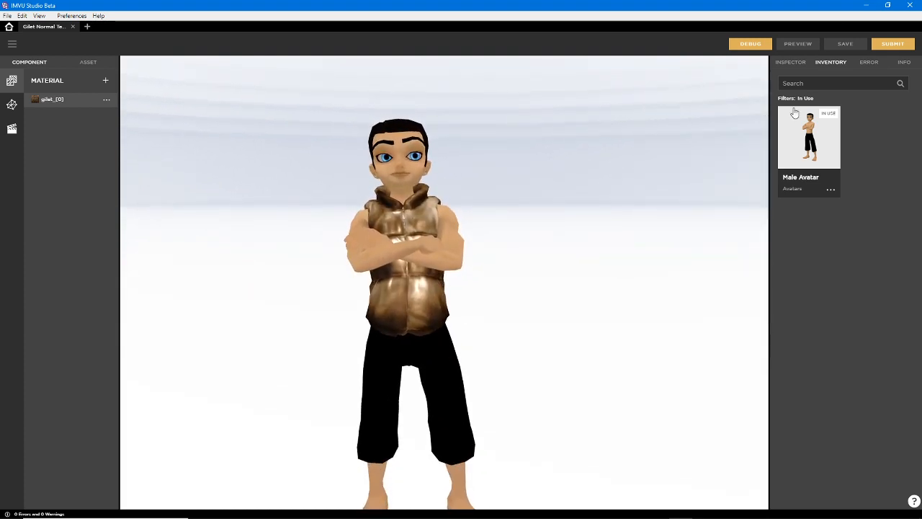
Replace the gilet material's shininess texture with the imported image gilet shiney (4).png and preview it on the avatar
{"action": "left_click", "coordinate": [791, 64]}
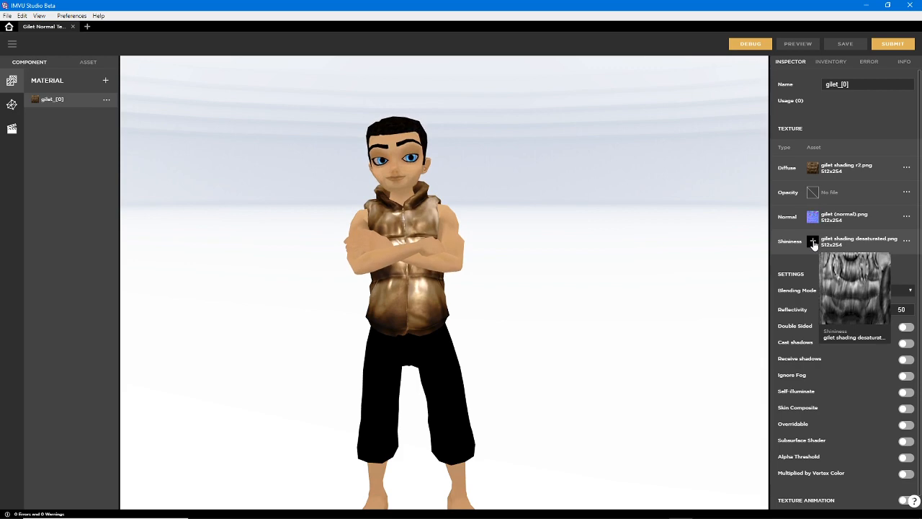
{"action": "left_click", "coordinate": [813, 242]}
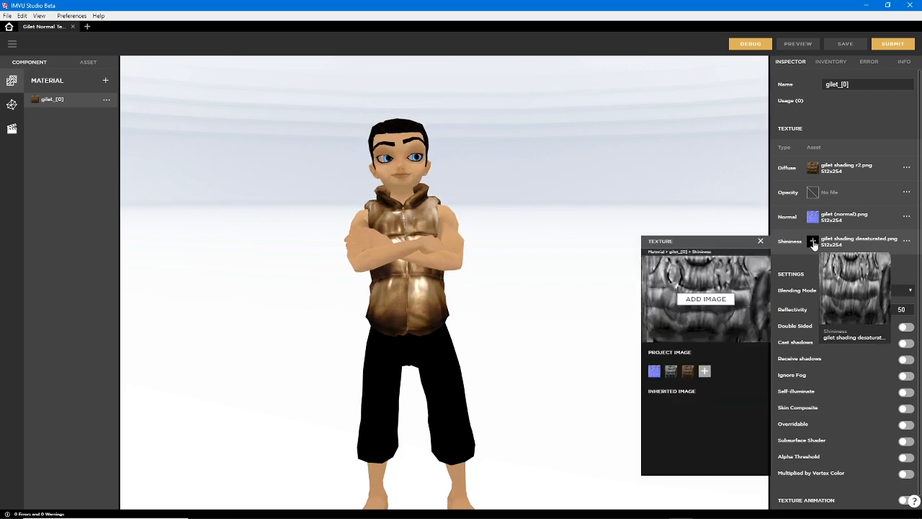
{"action": "left_click", "coordinate": [706, 299]}
{"action": "left_click_drag", "start_coordinate": [589, 173], "coordinate": [589, 350]}
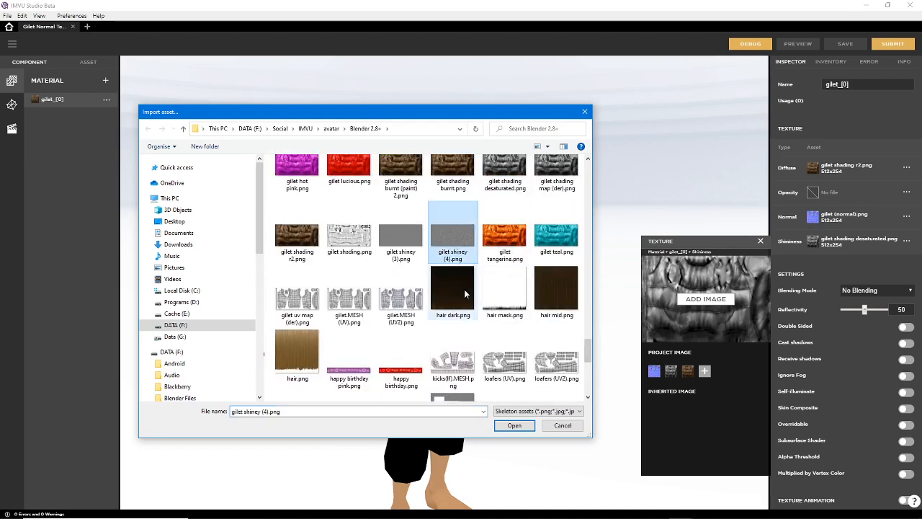
{"action": "left_click", "coordinate": [512, 428]}
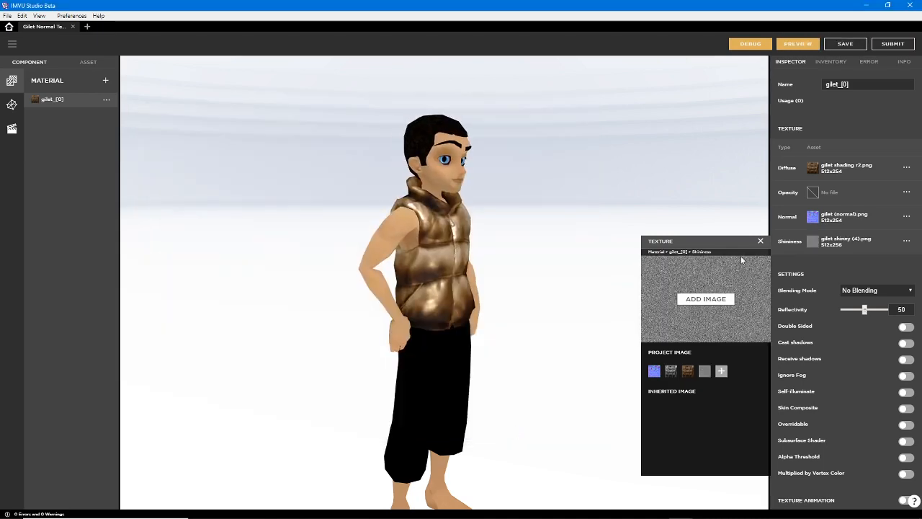
{"action": "left_click", "coordinate": [797, 42]}
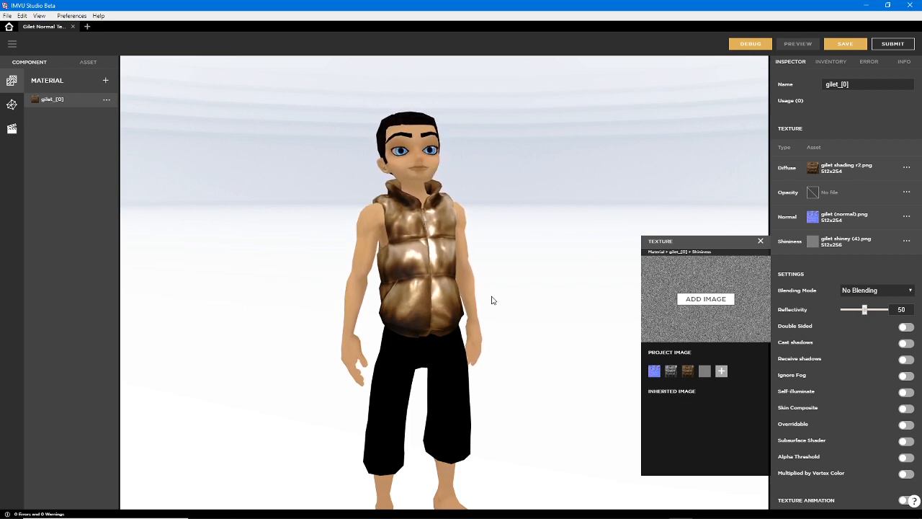
Set the gilet material's reflectivity to 15 with blending mode No Blending, and preview the result on the avatar
{"action": "scroll", "coordinate": [486, 296], "scroll_direction": "up", "scroll_amount": 3}
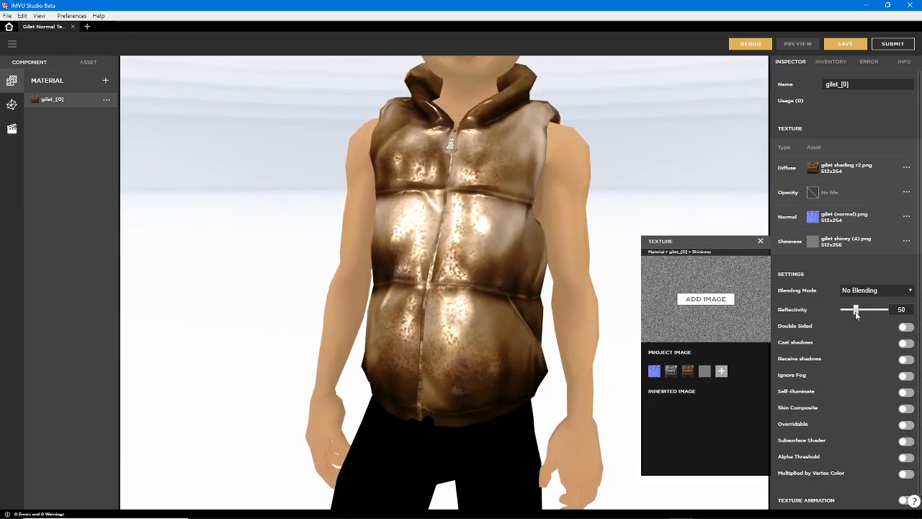
{"action": "left_click_drag", "start_coordinate": [857, 311], "coordinate": [849, 310]}
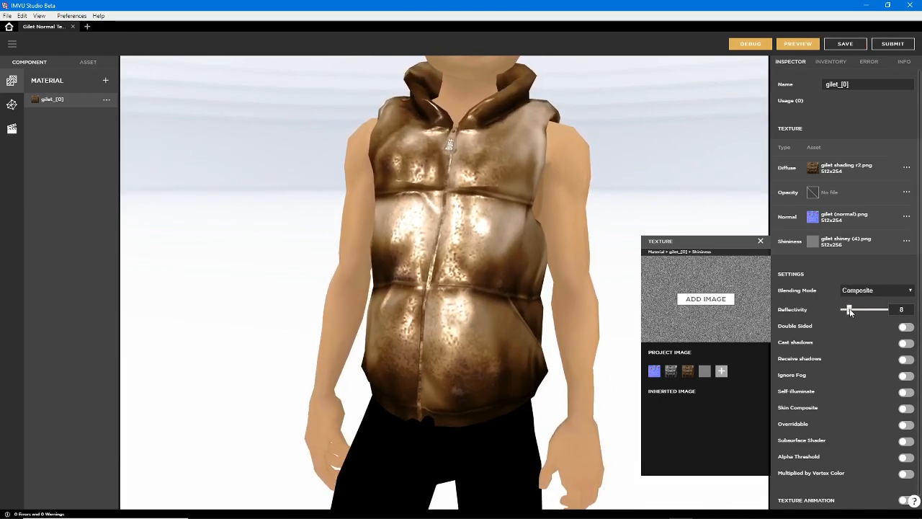
{"action": "left_click", "coordinate": [865, 291]}
{"action": "left_click", "coordinate": [862, 303]}
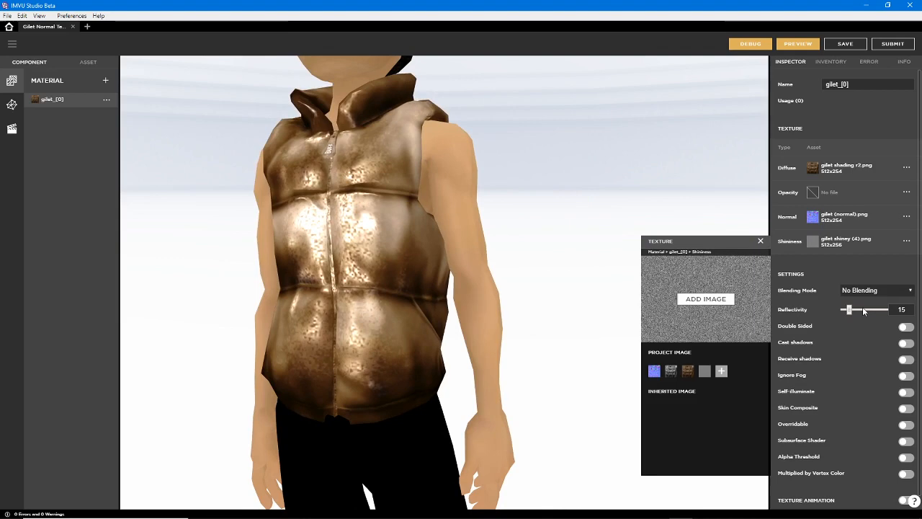
{"action": "left_click", "coordinate": [798, 44]}
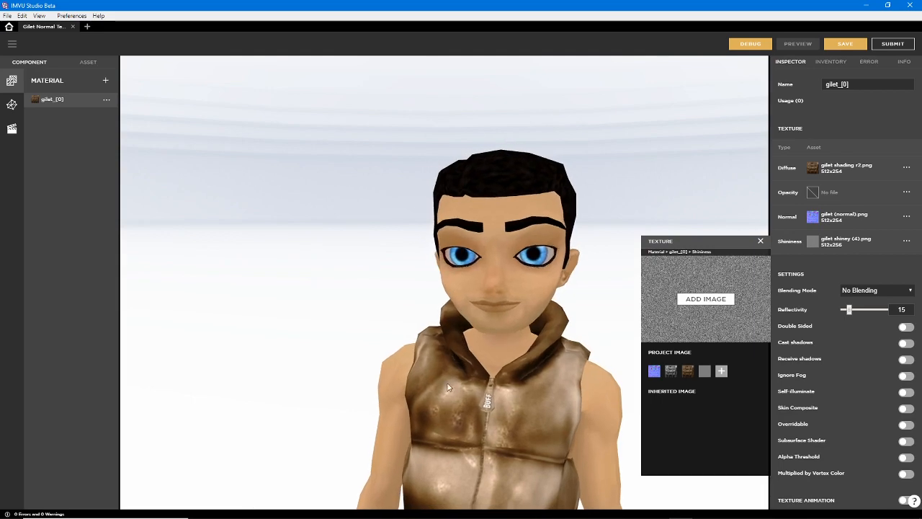
{"action": "left_click_drag", "start_coordinate": [396, 226], "coordinate": [421, 315]}
{"action": "scroll", "coordinate": [409, 309], "scroll_direction": "down", "scroll_amount": 2}
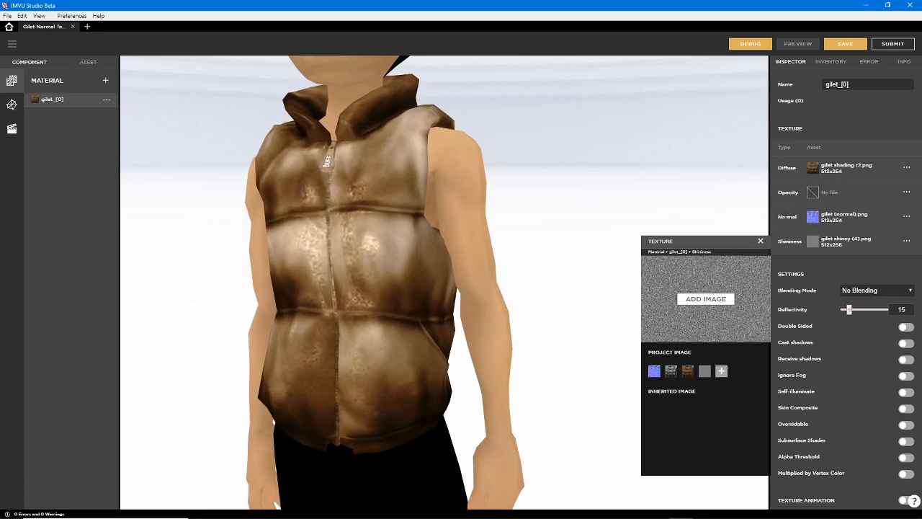
Try gilet shading desaturated.png as the shininess texture and return to gilet shiney (4).png
{"action": "mouse_move", "coordinate": [809, 223]}
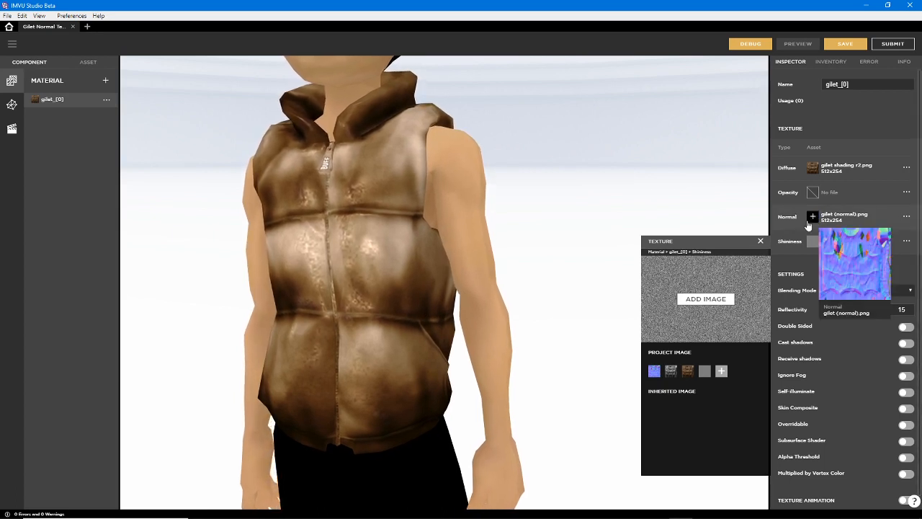
{"action": "left_click", "coordinate": [671, 371]}
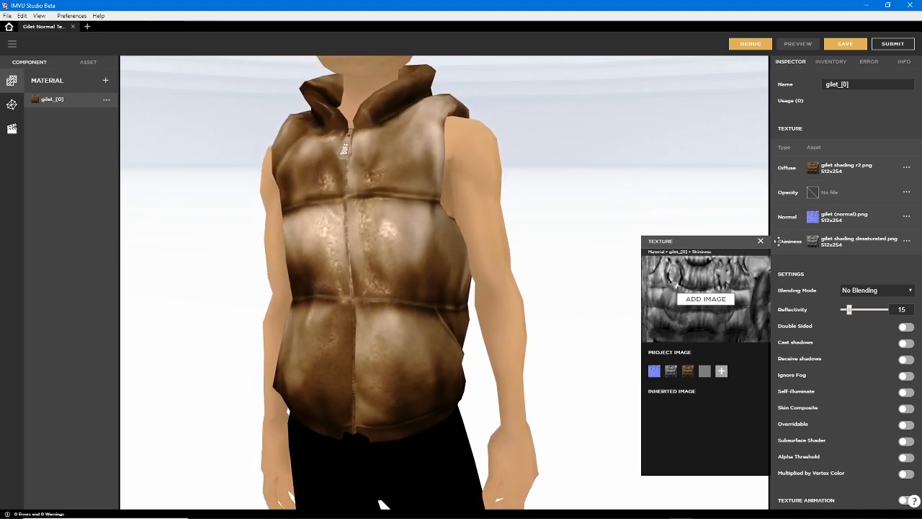
{"action": "mouse_move", "coordinate": [814, 219]}
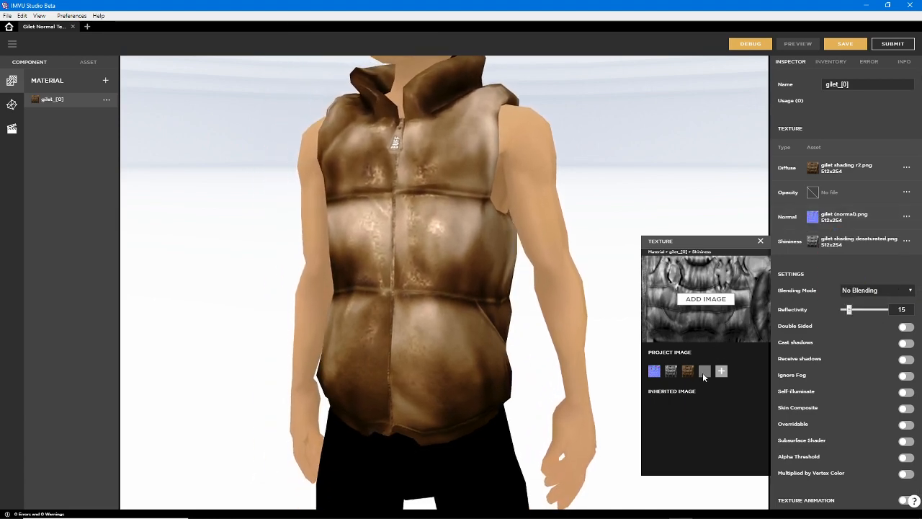
{"action": "left_click", "coordinate": [705, 371]}
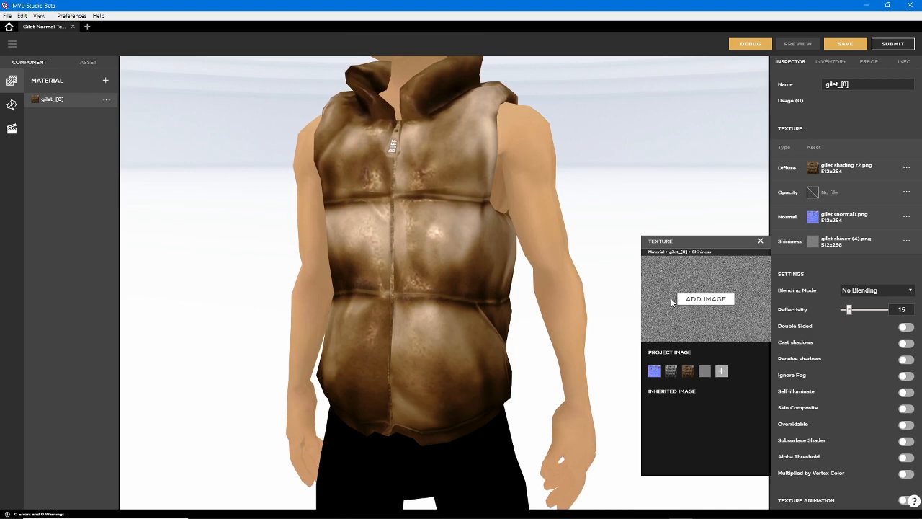
{"action": "left_click_drag", "start_coordinate": [369, 297], "coordinate": [432, 282]}
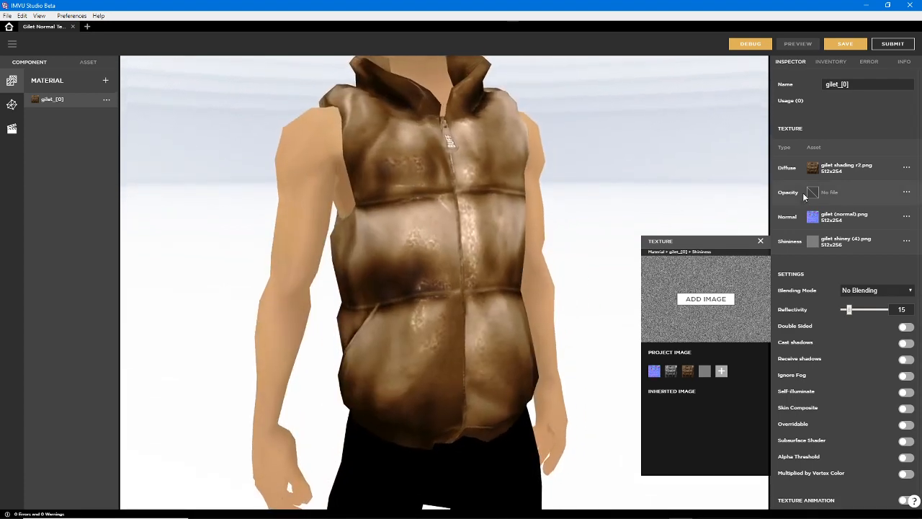
Open the normal texture, place its window apart from the shininess texture's, and unassign the normal map from the gilet material
{"action": "left_click", "coordinate": [813, 217]}
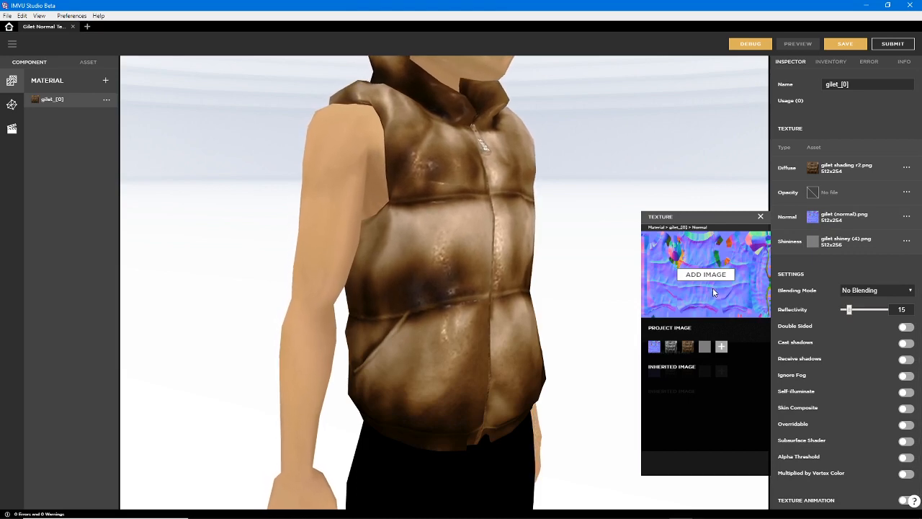
{"action": "mouse_move", "coordinate": [812, 243]}
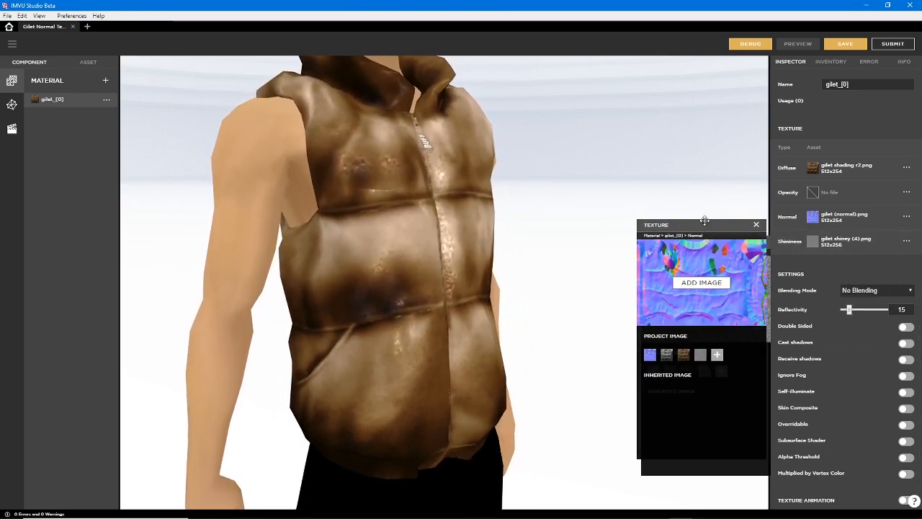
{"action": "left_click_drag", "start_coordinate": [703, 216], "coordinate": [612, 101]}
{"action": "left_click_drag", "start_coordinate": [717, 244], "coordinate": [701, 228]}
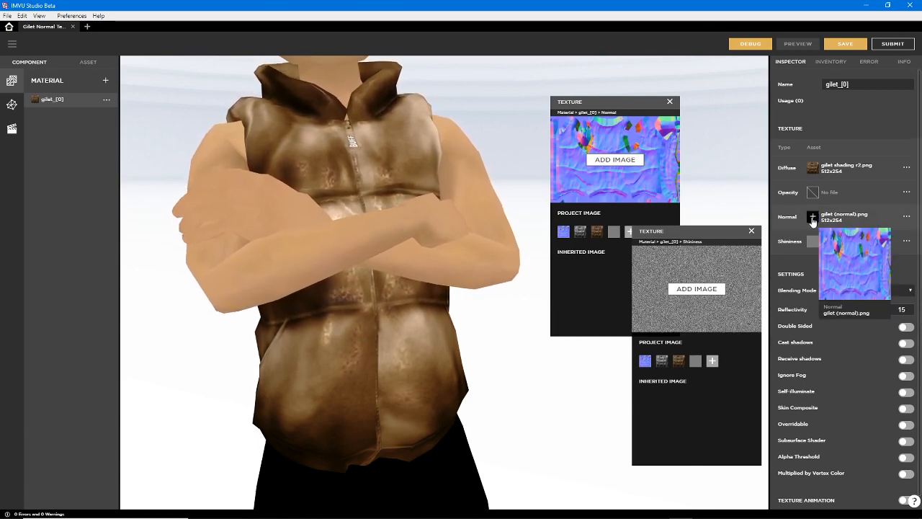
{"action": "left_click", "coordinate": [906, 216]}
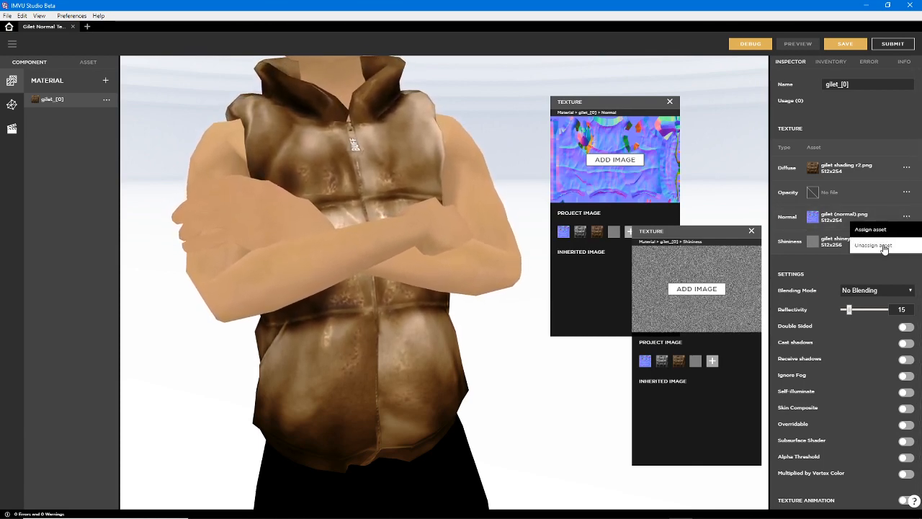
{"action": "left_click", "coordinate": [888, 245]}
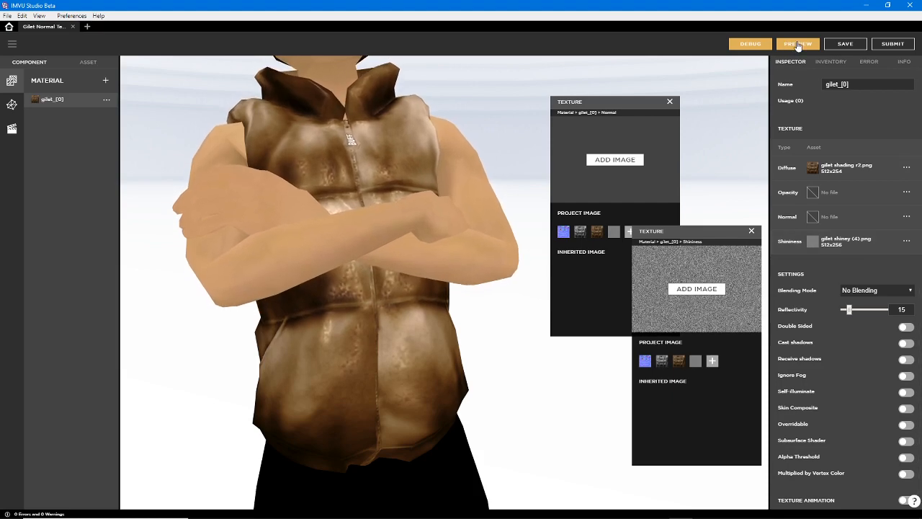
Open the gilet material's diffuse texture in its own window and inspect the gilet up close and from the side
{"action": "left_click_drag", "start_coordinate": [468, 405], "coordinate": [439, 365]}
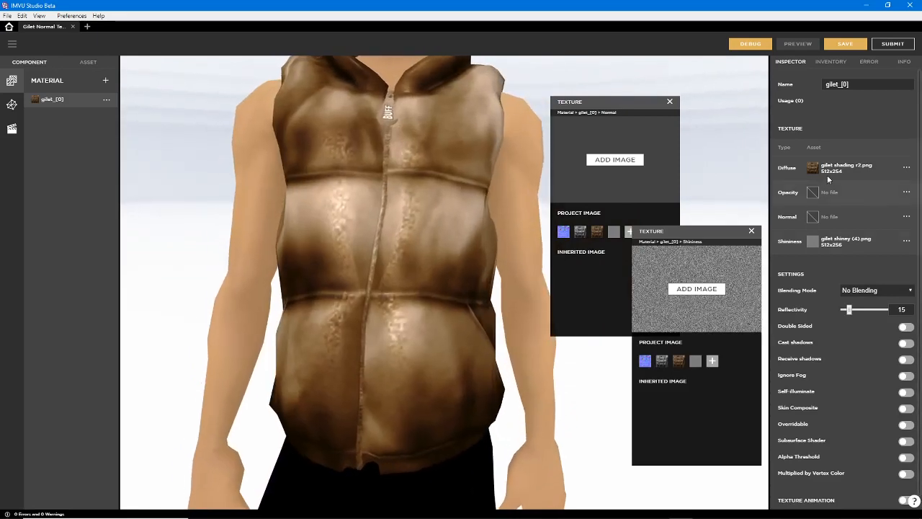
{"action": "left_click", "coordinate": [814, 170]}
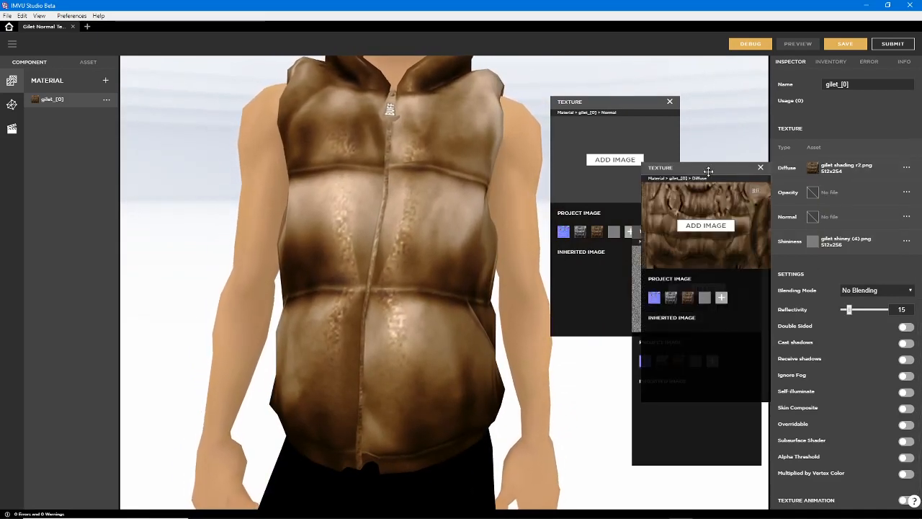
{"action": "left_click_drag", "start_coordinate": [707, 172], "coordinate": [661, 139]}
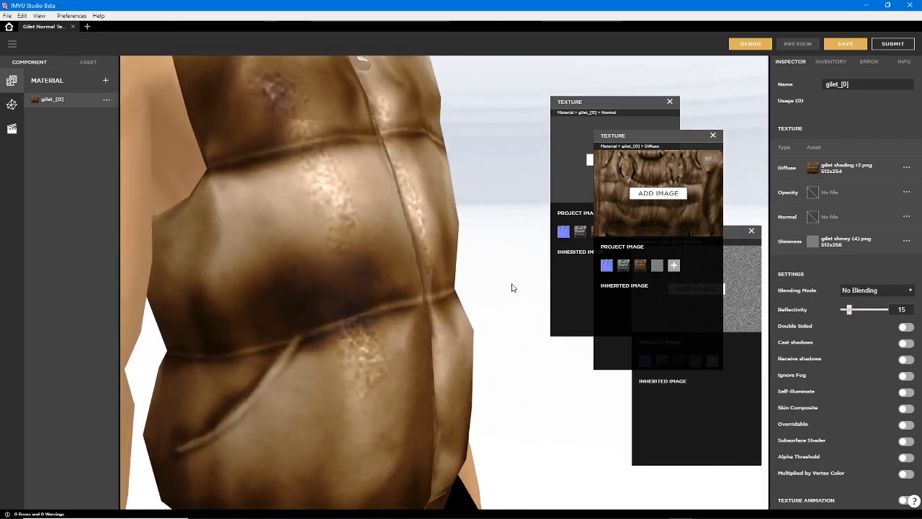
{"action": "scroll", "coordinate": [499, 321], "scroll_direction": "down", "scroll_amount": 4}
{"action": "scroll", "coordinate": [459, 319], "scroll_direction": "down", "scroll_amount": 3}
{"action": "left_click_drag", "start_coordinate": [459, 318], "coordinate": [322, 313]}
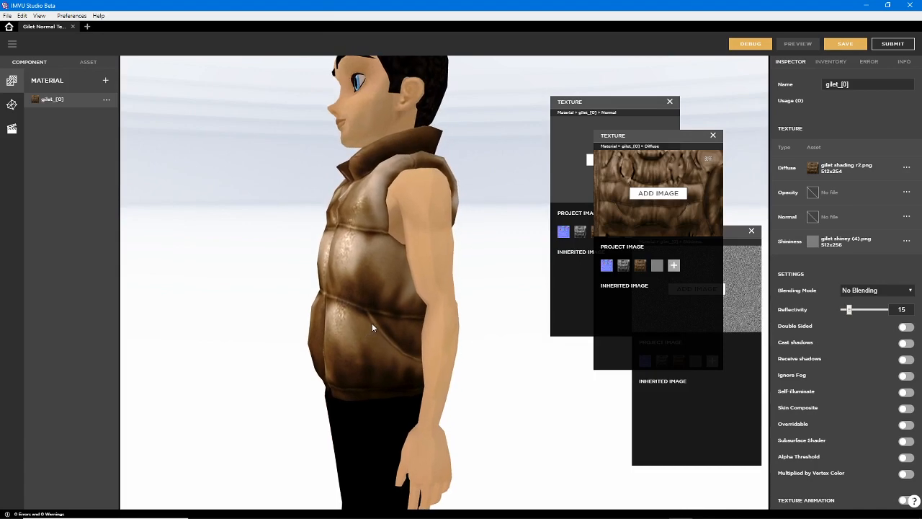
Line up the normal, diffuse and shininess texture windows in a row beside the avatar
{"action": "left_click_drag", "start_coordinate": [617, 102], "coordinate": [487, 80]}
{"action": "left_click_drag", "start_coordinate": [638, 136], "coordinate": [603, 81]}
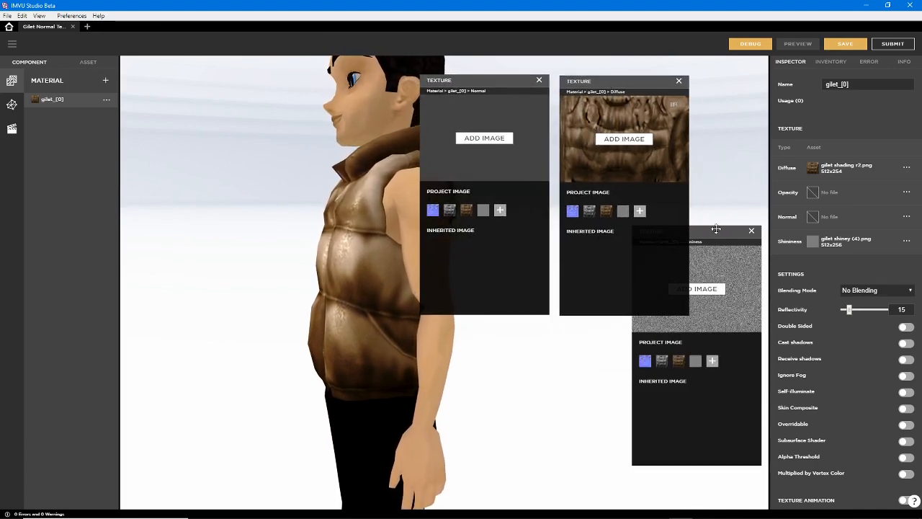
{"action": "left_click_drag", "start_coordinate": [715, 229], "coordinate": [744, 86]}
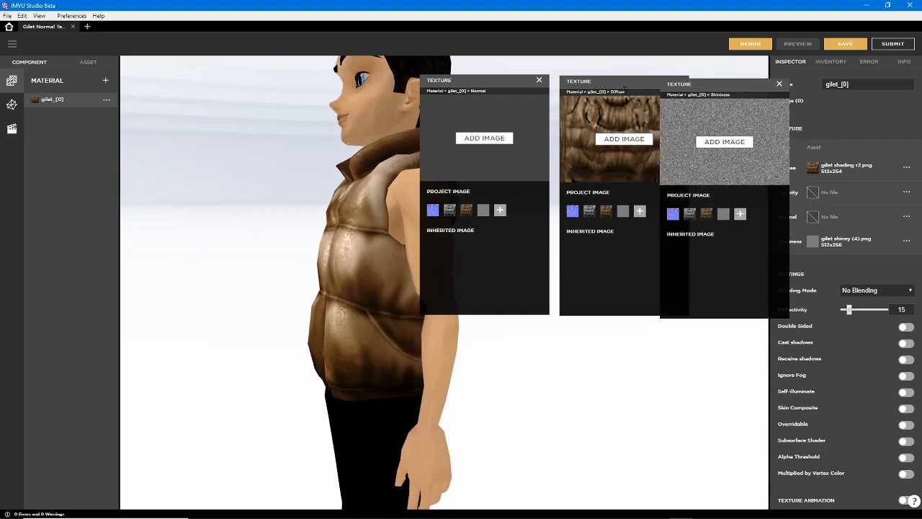
{"action": "left_click_drag", "start_coordinate": [504, 80], "coordinate": [444, 82]}
{"action": "left_click_drag", "start_coordinate": [620, 82], "coordinate": [576, 83]}
Frame the avatar clear of the texture windows and even out the spacing between the normal, diffuse and shininess windows
{"action": "right_click_drag", "start_coordinate": [366, 370], "coordinate": [221, 377]}
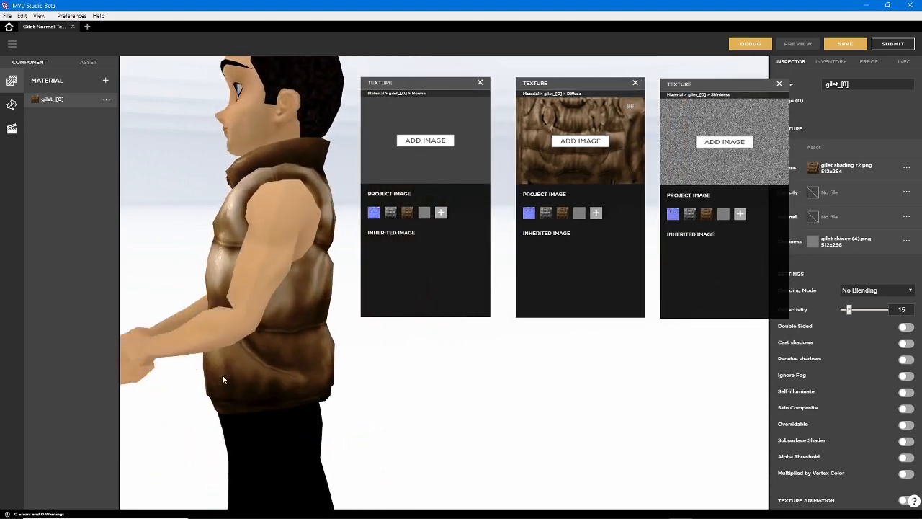
{"action": "left_click_drag", "start_coordinate": [222, 377], "coordinate": [347, 419]}
{"action": "scroll", "coordinate": [348, 418], "scroll_direction": "down", "scroll_amount": 5}
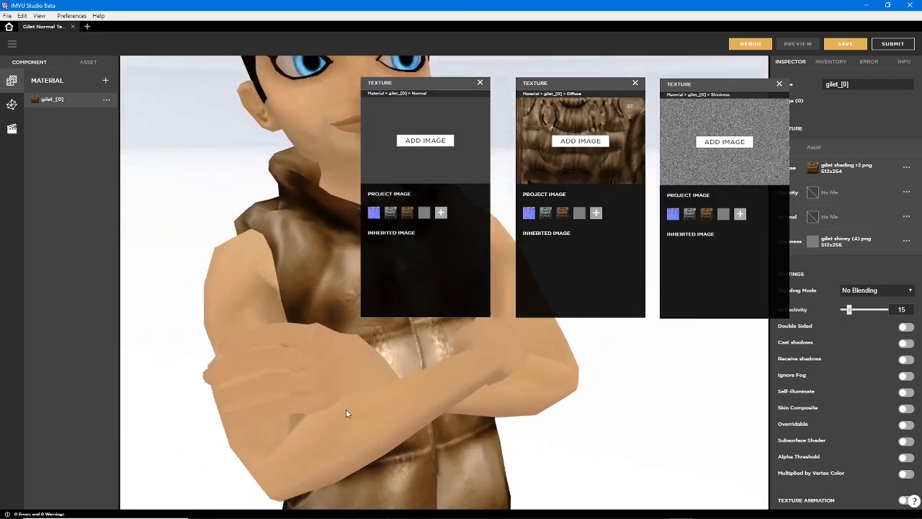
{"action": "right_click_drag", "start_coordinate": [412, 439], "coordinate": [315, 390]}
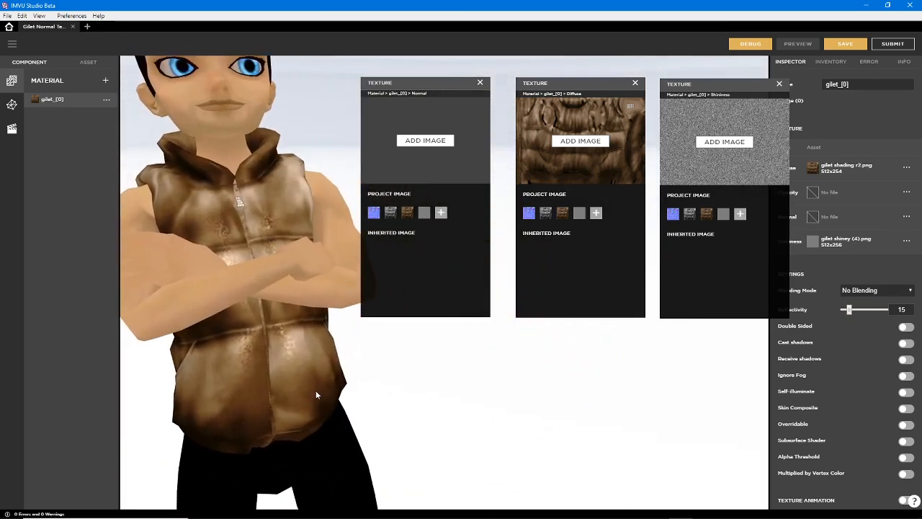
{"action": "scroll", "coordinate": [332, 387], "scroll_direction": "down", "scroll_amount": 2}
{"action": "scroll", "coordinate": [382, 406], "scroll_direction": "up", "scroll_amount": 1}
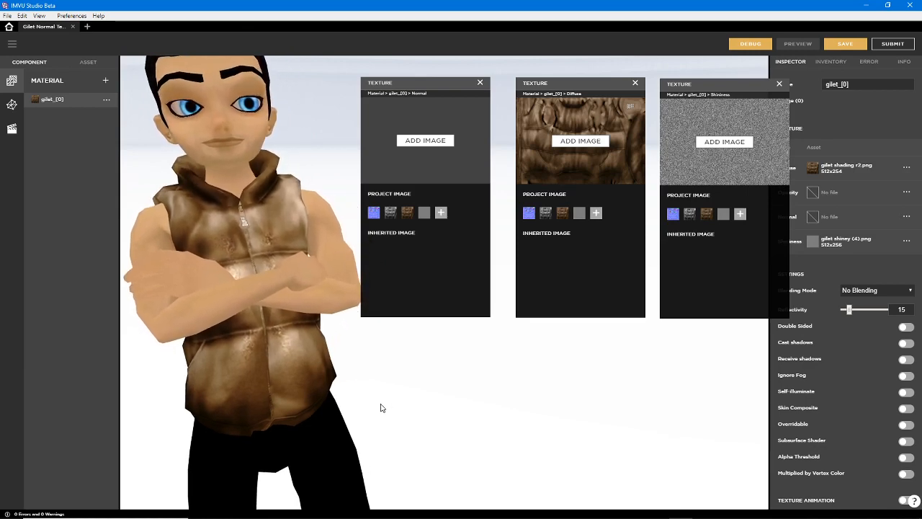
{"action": "left_click_drag", "start_coordinate": [590, 83], "coordinate": [572, 84]}
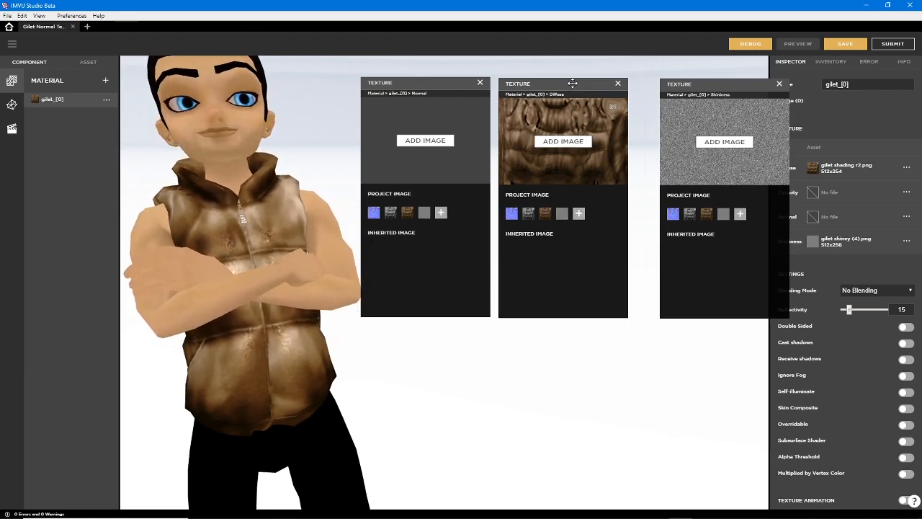
{"action": "left_click_drag", "start_coordinate": [720, 86], "coordinate": [696, 87]}
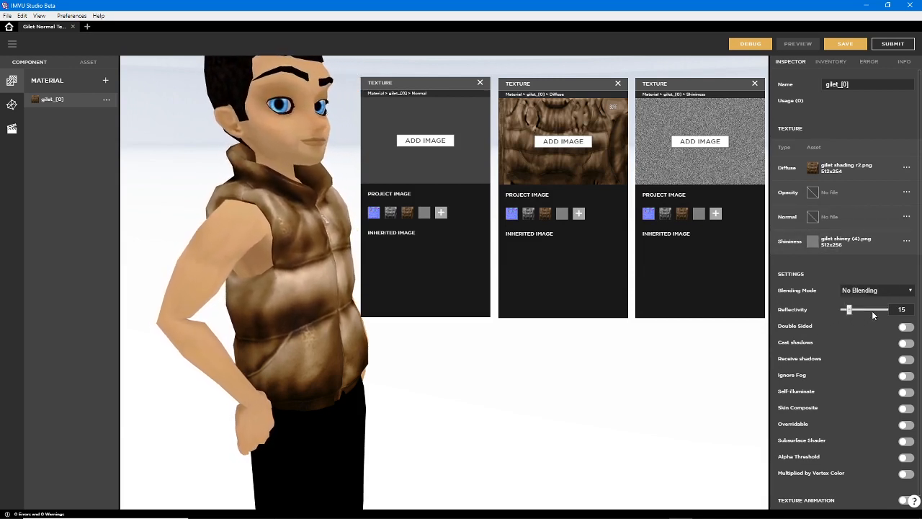
Close the shininess, normal and diffuse texture windows
{"action": "left_click", "coordinate": [754, 84]}
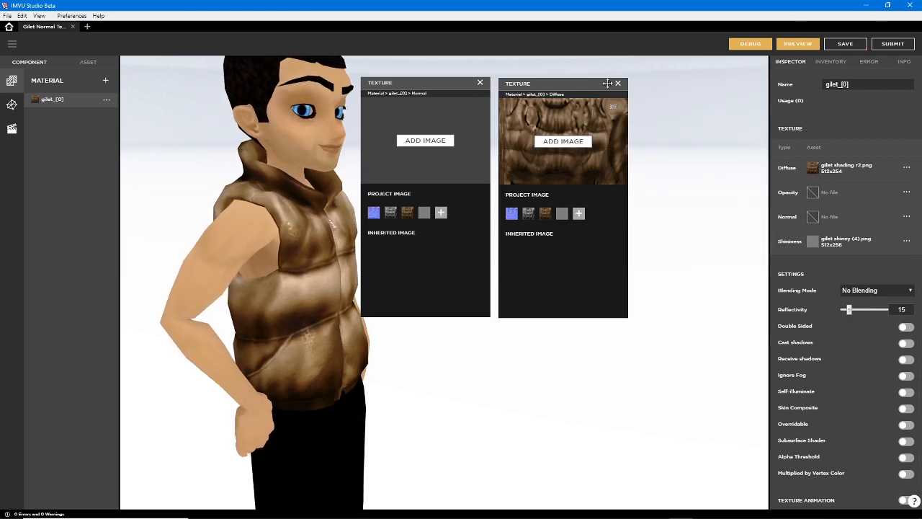
{"action": "left_click_drag", "start_coordinate": [528, 85], "coordinate": [526, 85]}
{"action": "left_click", "coordinate": [479, 83]}
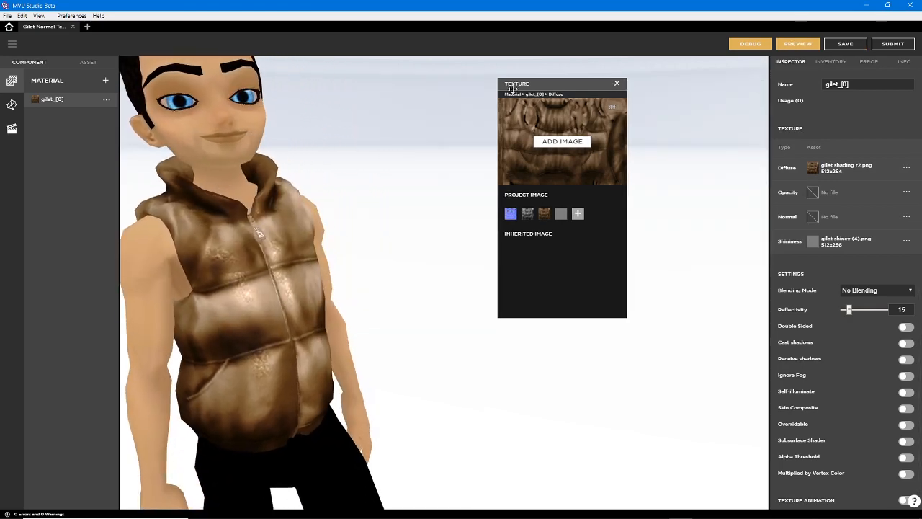
{"action": "left_click", "coordinate": [617, 84]}
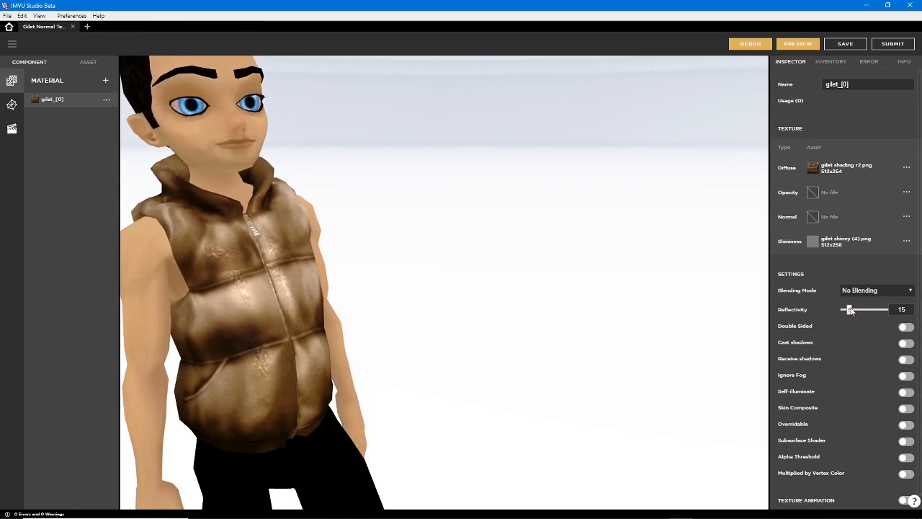
Review the gilet material's blending modes, keep No Blending, and briefly open the shininess texture
{"action": "left_click", "coordinate": [883, 291]}
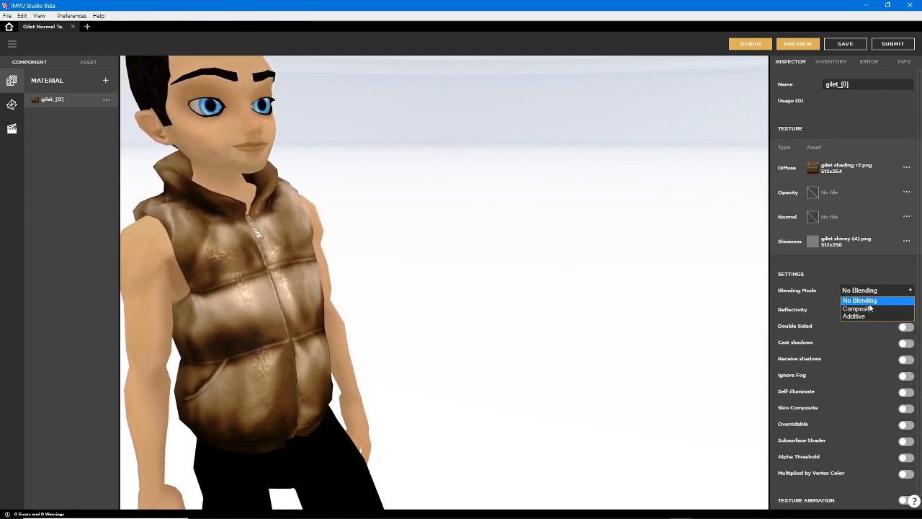
{"action": "left_click", "coordinate": [869, 308]}
{"action": "left_click", "coordinate": [864, 300]}
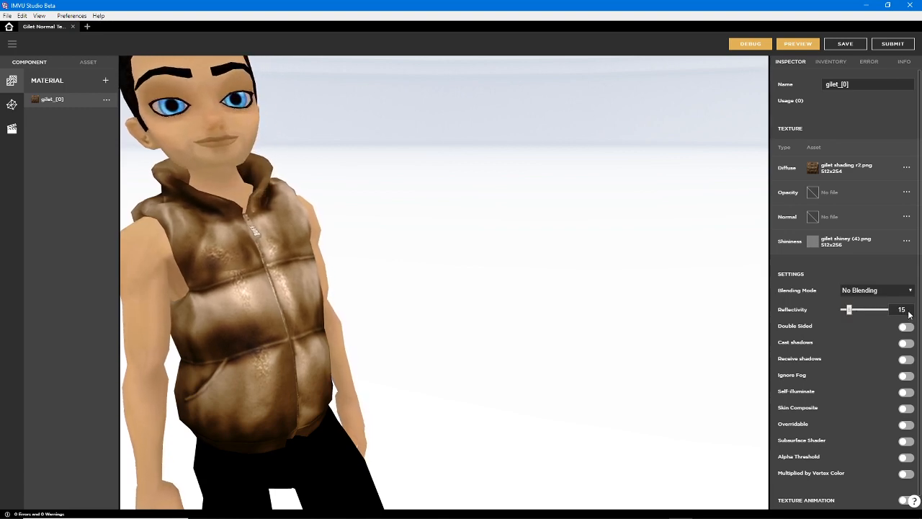
{"action": "left_click", "coordinate": [813, 241]}
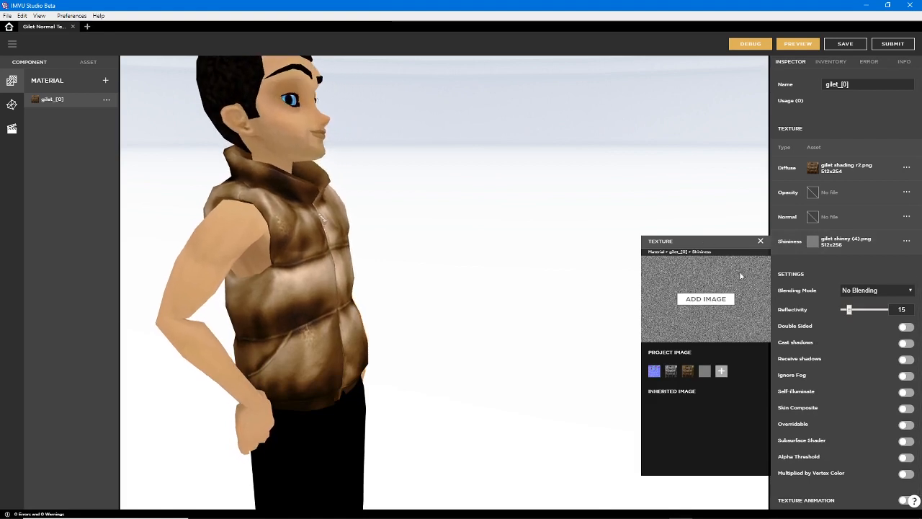
{"action": "left_click", "coordinate": [786, 272]}
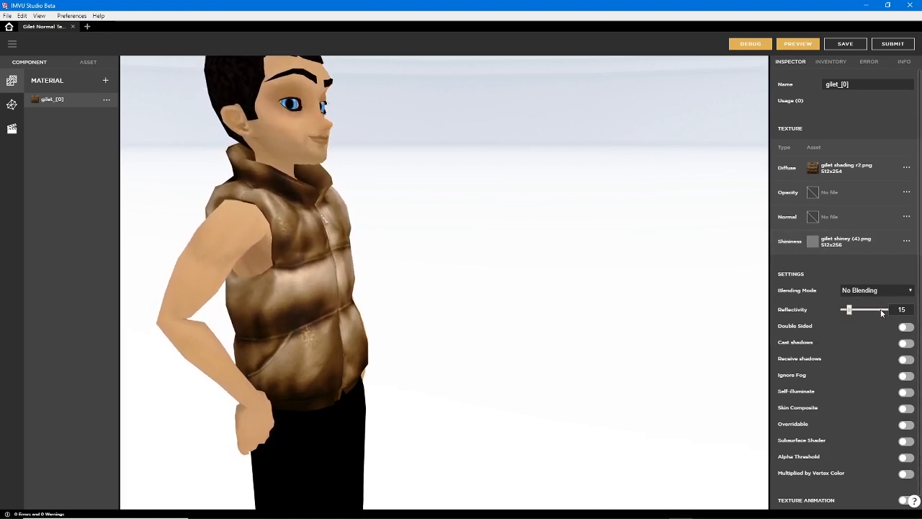
Examine the gilet on the avatar, check which material its mesh uses, and return to the material settings
{"action": "scroll", "coordinate": [882, 311], "scroll_direction": "down", "scroll_amount": 1}
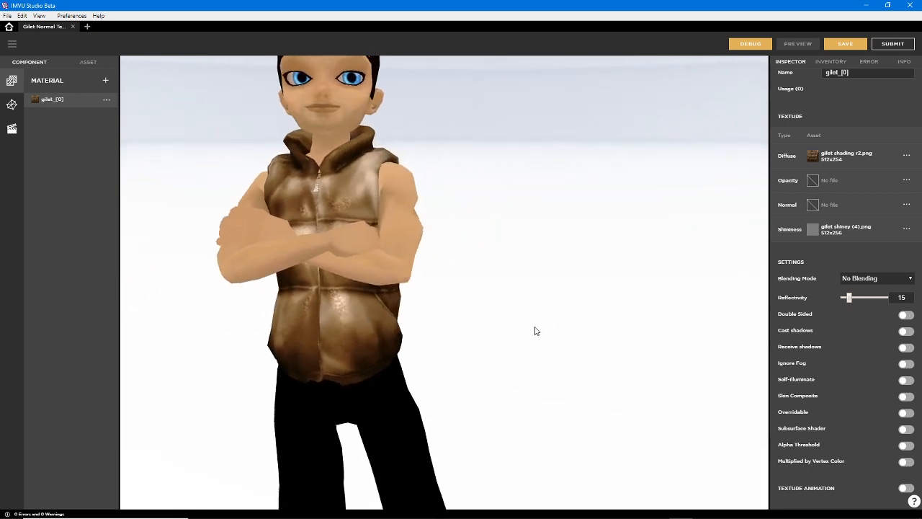
{"action": "scroll", "coordinate": [524, 346], "scroll_direction": "up", "scroll_amount": 3}
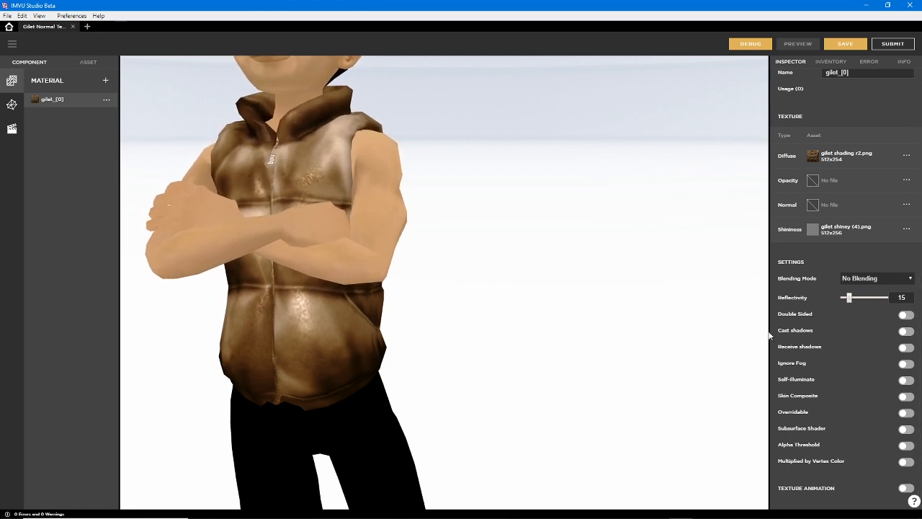
{"action": "left_click", "coordinate": [11, 104]}
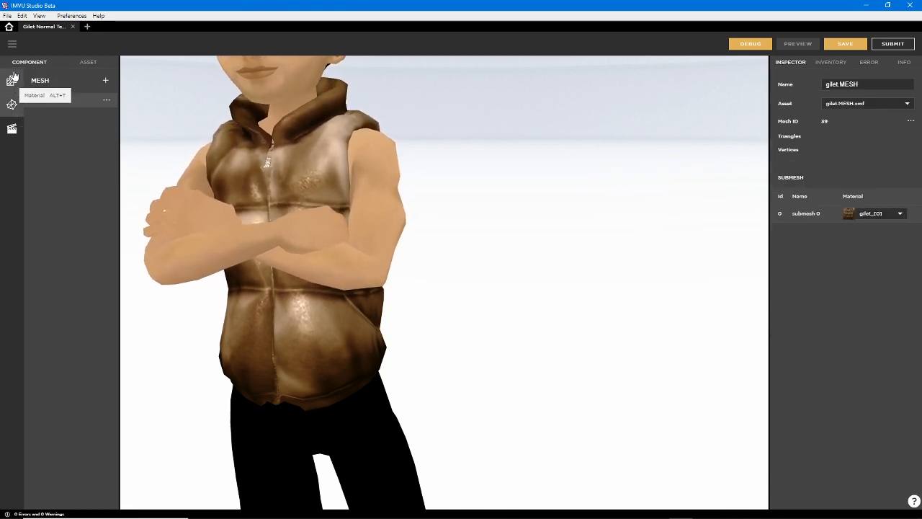
{"action": "left_click", "coordinate": [11, 82]}
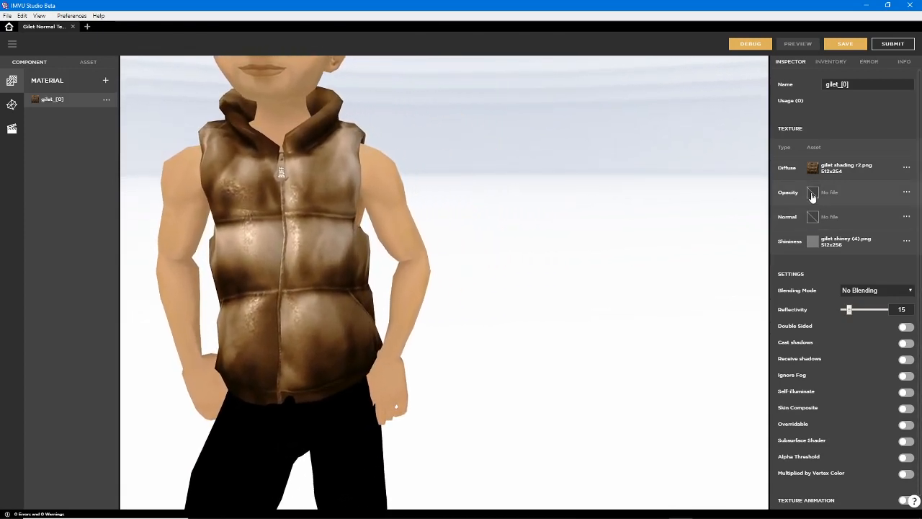
Open the gilet material's diffuse and opacity textures and place their windows apart
{"action": "left_click", "coordinate": [813, 168]}
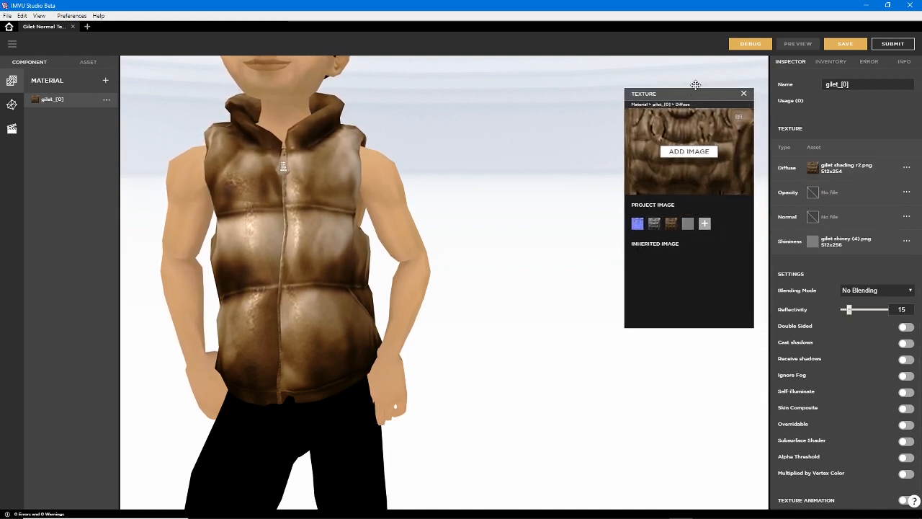
{"action": "left_click", "coordinate": [812, 193]}
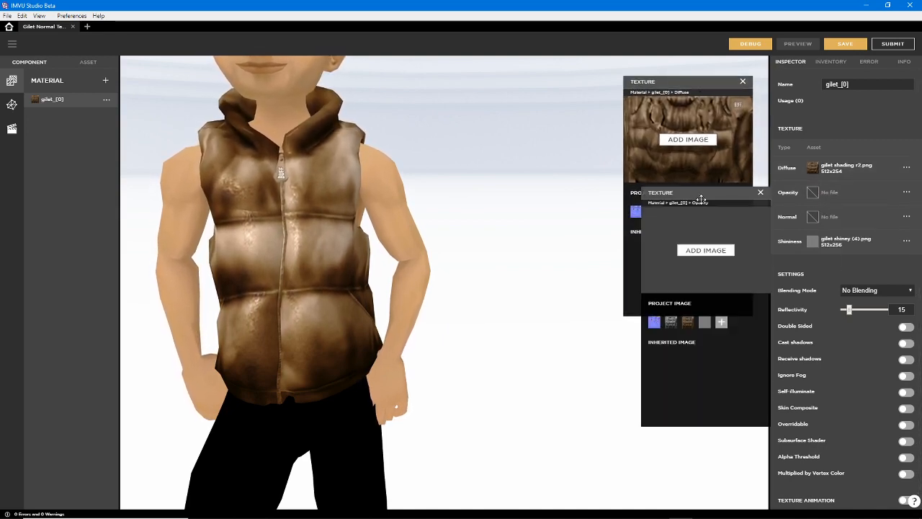
{"action": "left_click_drag", "start_coordinate": [697, 192], "coordinate": [539, 243]}
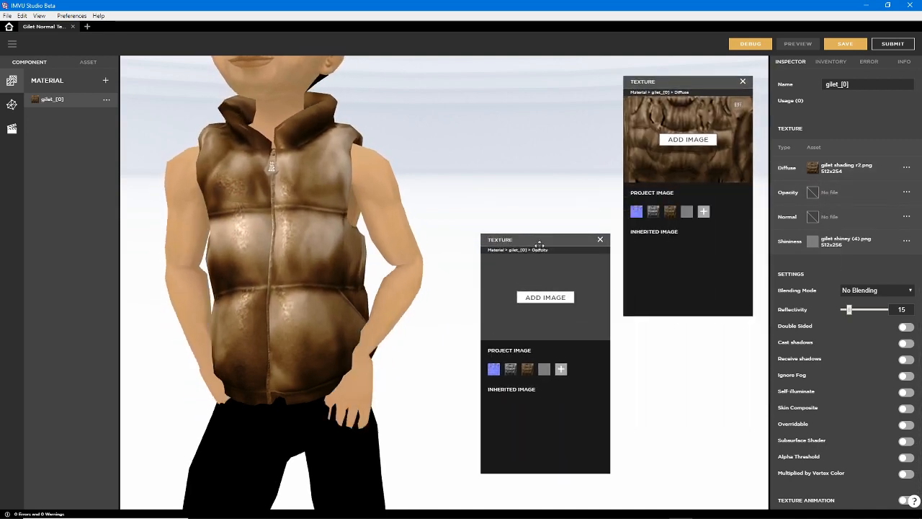
Open the normal texture in a separate window and assign gilet (normal).png to the gilet material
{"action": "left_click", "coordinate": [812, 216]}
{"action": "left_click_drag", "start_coordinate": [715, 221], "coordinate": [412, 76]}
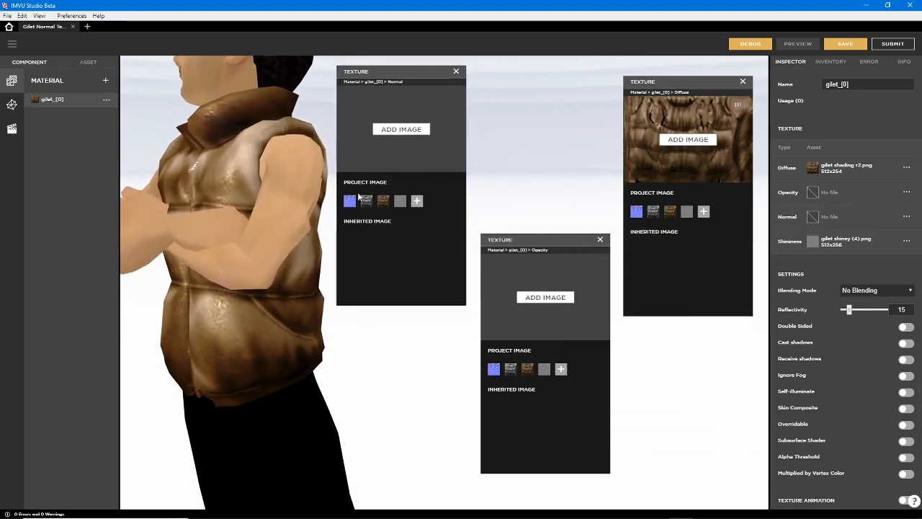
{"action": "left_click", "coordinate": [349, 201]}
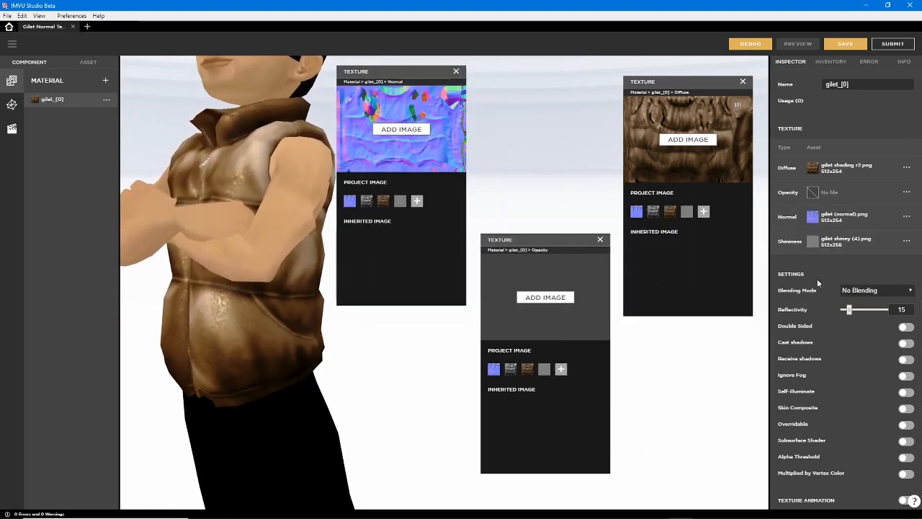
Open the shininess texture beside the others, try gilet shading desaturated.png, and return to gilet shiney (4).png
{"action": "left_click", "coordinate": [814, 244]}
{"action": "left_click_drag", "start_coordinate": [700, 246], "coordinate": [369, 262]}
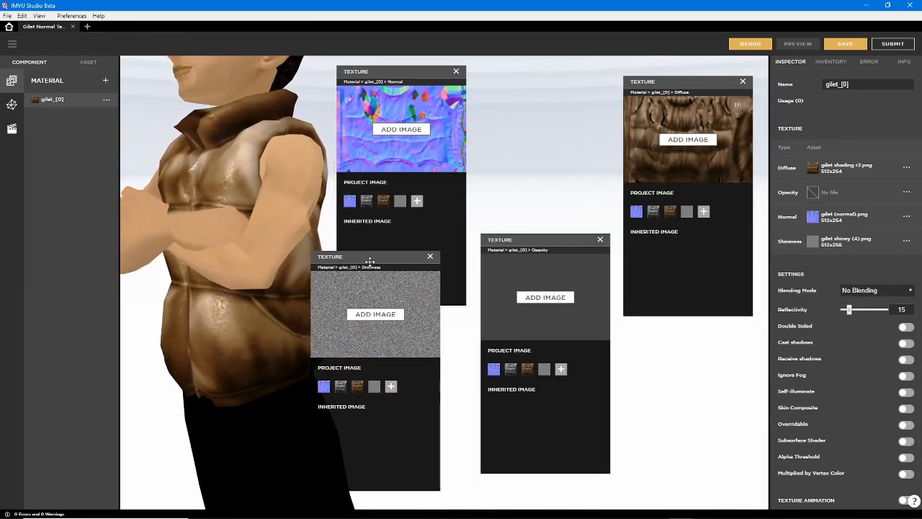
{"action": "left_click", "coordinate": [340, 387]}
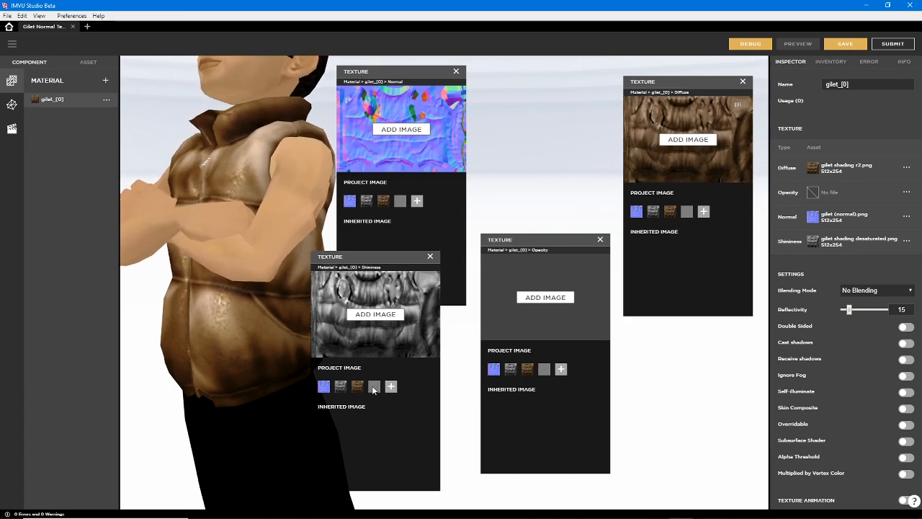
{"action": "left_click", "coordinate": [375, 388]}
{"action": "left_click", "coordinate": [341, 391]}
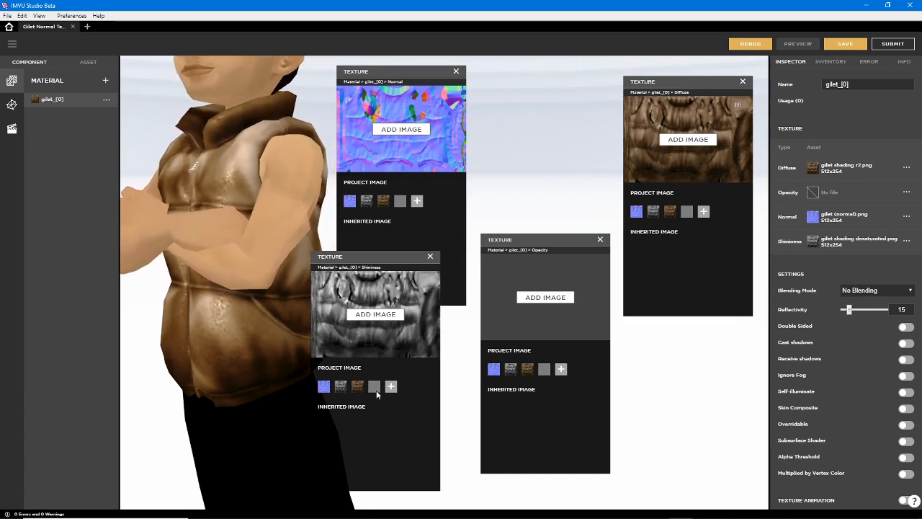
{"action": "left_click", "coordinate": [375, 388]}
Arrange the normal, shininess, opacity and diffuse texture windows so that all four texture images can be seen together
{"action": "left_click_drag", "start_coordinate": [403, 67], "coordinate": [458, 70]}
{"action": "left_click", "coordinate": [352, 255]}
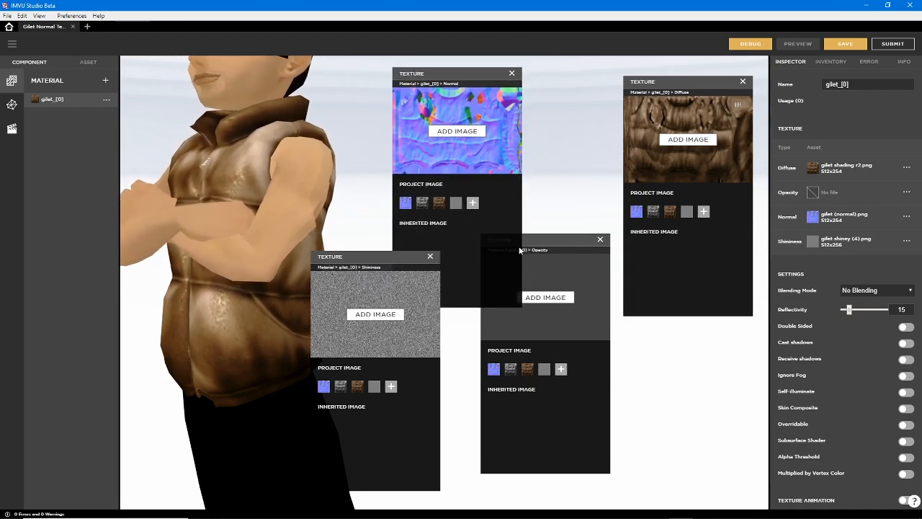
{"action": "left_click", "coordinate": [547, 237]}
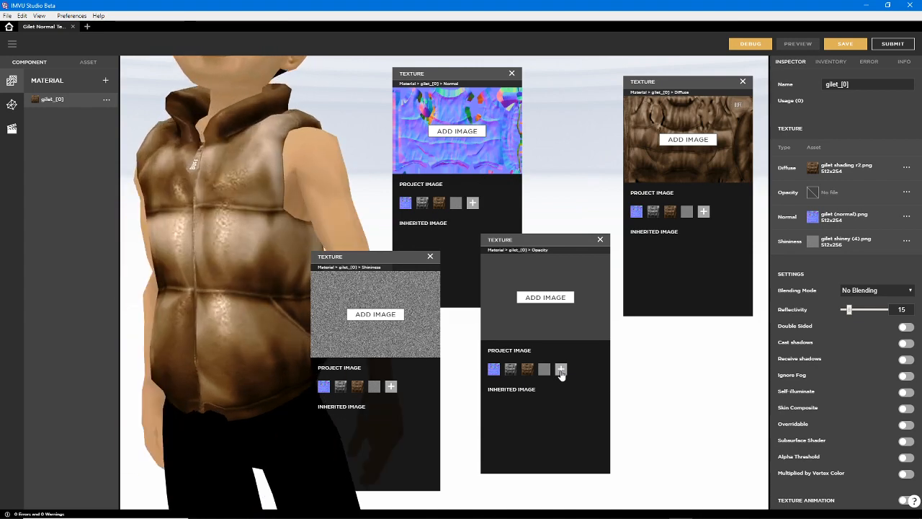
{"action": "left_click", "coordinate": [561, 369]}
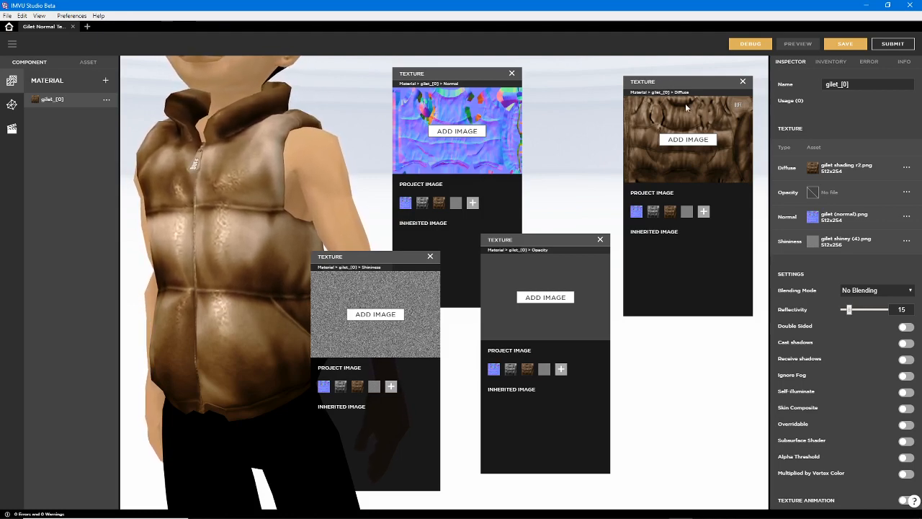
{"action": "left_click_drag", "start_coordinate": [695, 83], "coordinate": [678, 77]}
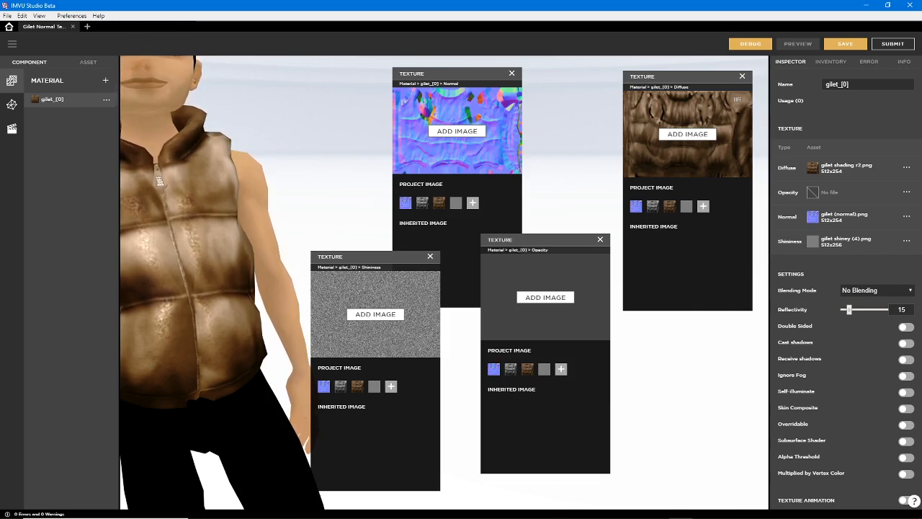
Switch to Blender and compare the normal-mapped low-poly gilet.MESH with the high-poly gilet, leaving gilet.MESH selected
{"action": "mouse_move", "coordinate": [563, 516]}
{"action": "left_click", "coordinate": [612, 511]}
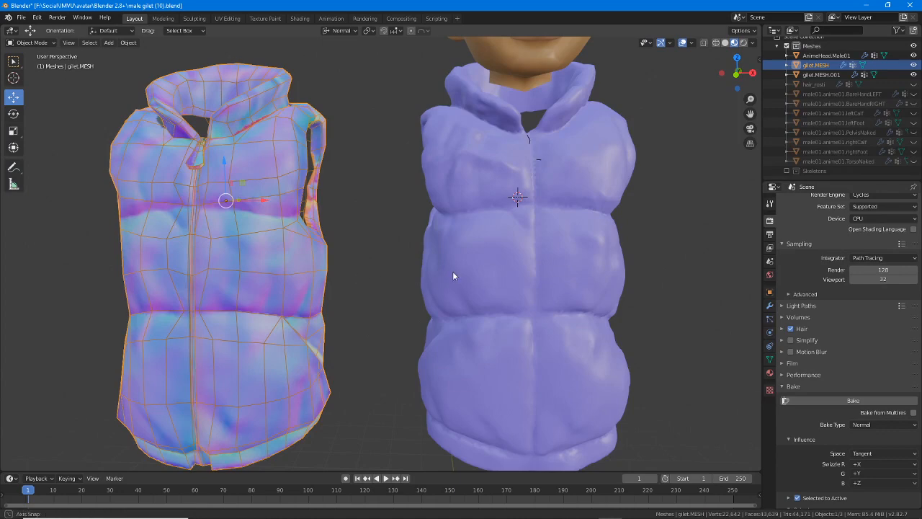
{"action": "mouse_move", "coordinate": [453, 272]}
{"action": "middle_mouse_down"}
{"action": "mouse_move", "coordinate": [451, 286]}
{"action": "mouse_move", "coordinate": [361, 272]}
{"action": "mouse_move", "coordinate": [484, 271]}
{"action": "mouse_move", "coordinate": [459, 270]}
{"action": "middle_mouse_up"}
{"action": "key", "text": "alt+a"}
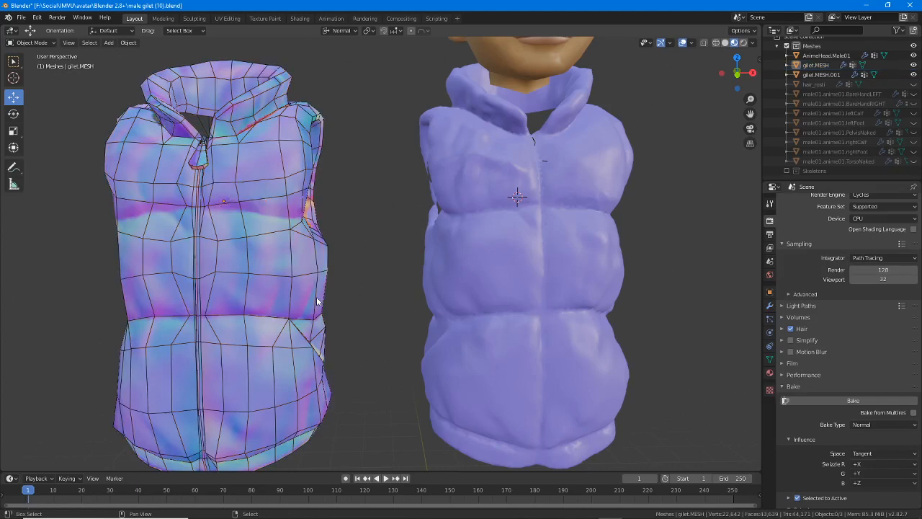
{"action": "left_click", "coordinate": [455, 309]}
{"action": "left_click", "coordinate": [282, 308]}
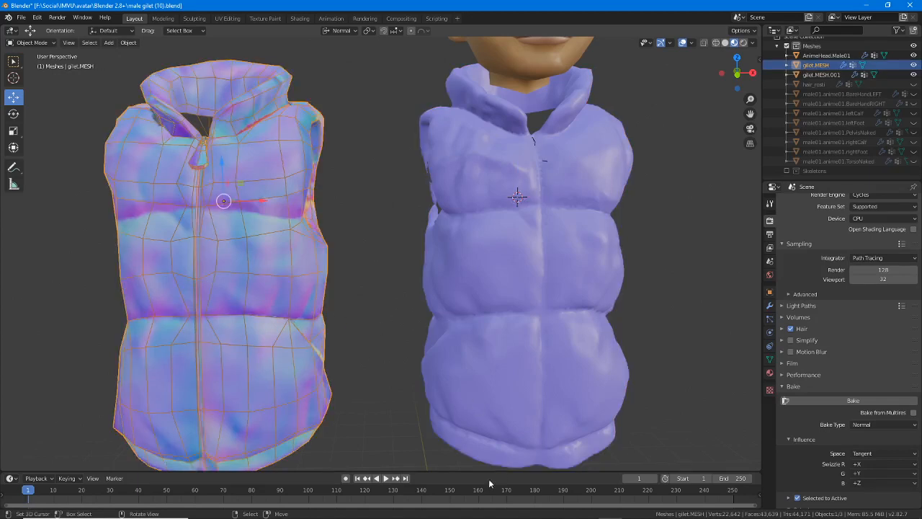
Switch to Affinity Photo and view the normal test (2).png image
{"action": "left_click", "coordinate": [461, 509]}
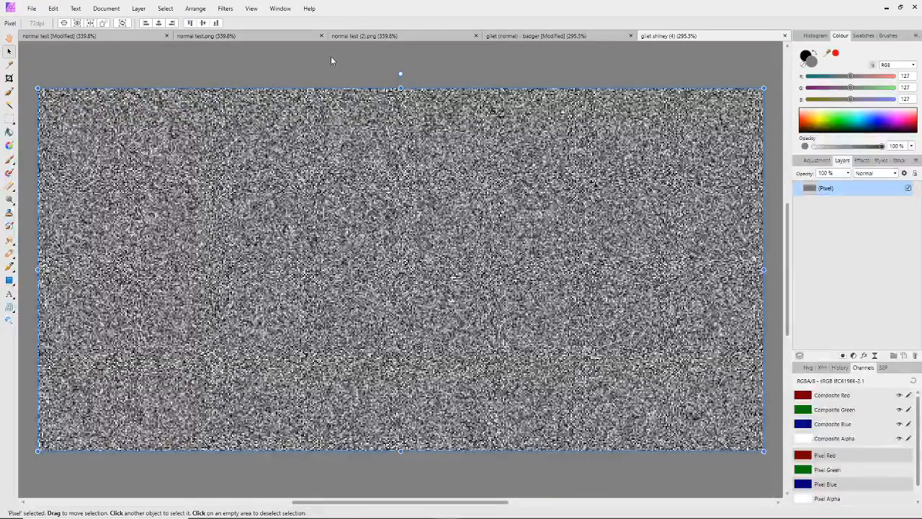
{"action": "left_click", "coordinate": [371, 36]}
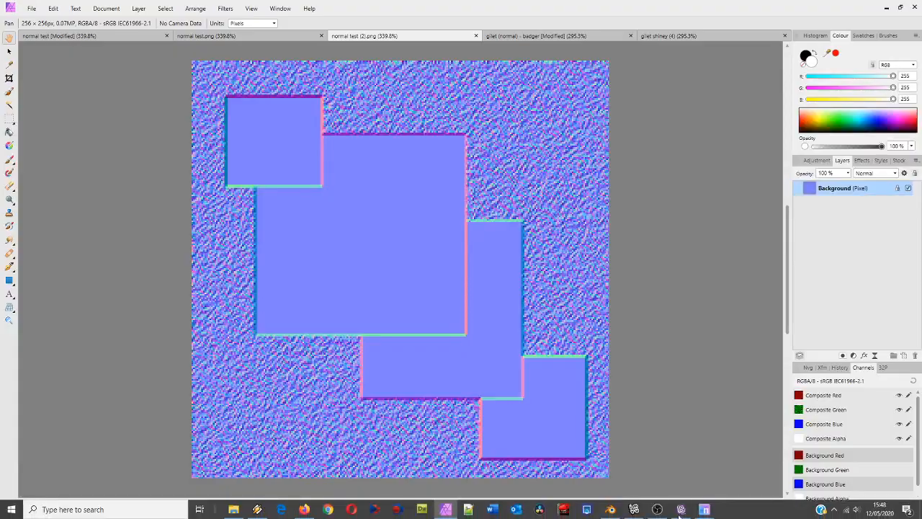
Switch back to IMVU Studio and set the gilet material's reflectivity to 90
{"action": "left_click", "coordinate": [681, 510]}
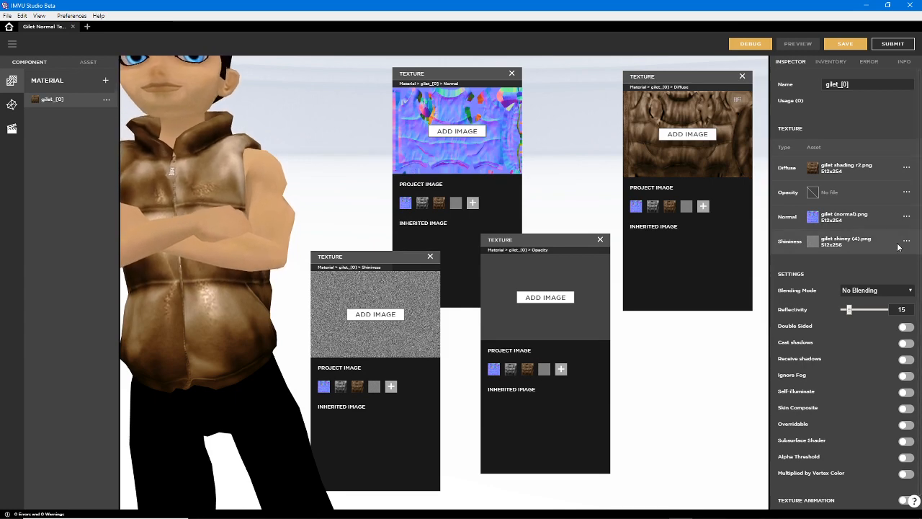
{"action": "left_click", "coordinate": [877, 310]}
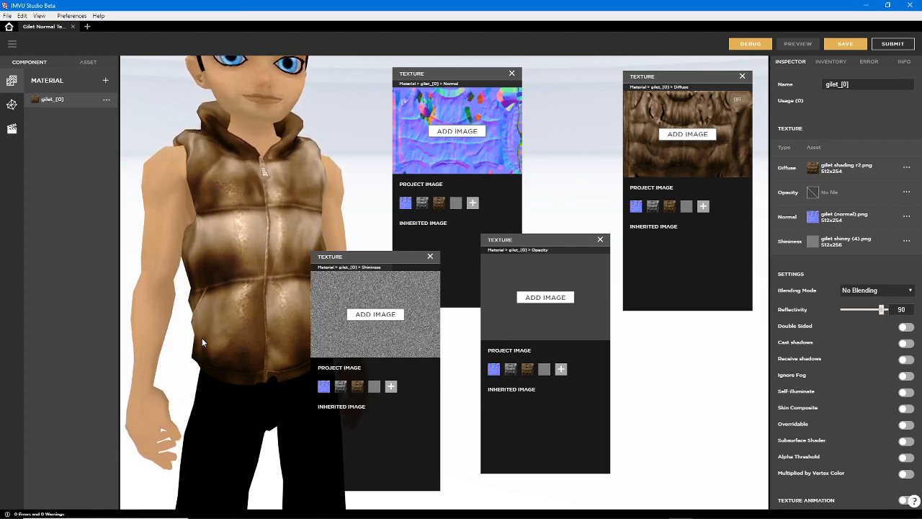
{"action": "left_click_drag", "start_coordinate": [203, 342], "coordinate": [204, 342]}
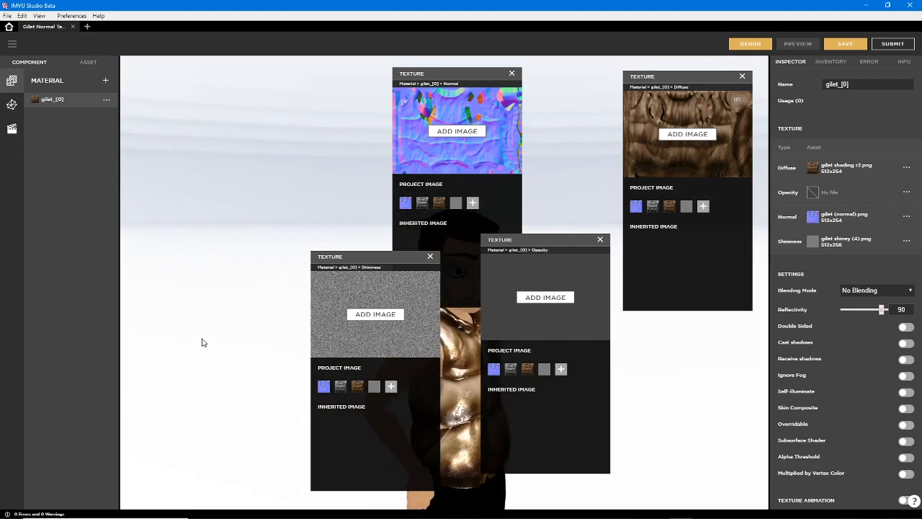
{"action": "right_click_drag", "start_coordinate": [271, 386], "coordinate": [132, 285]}
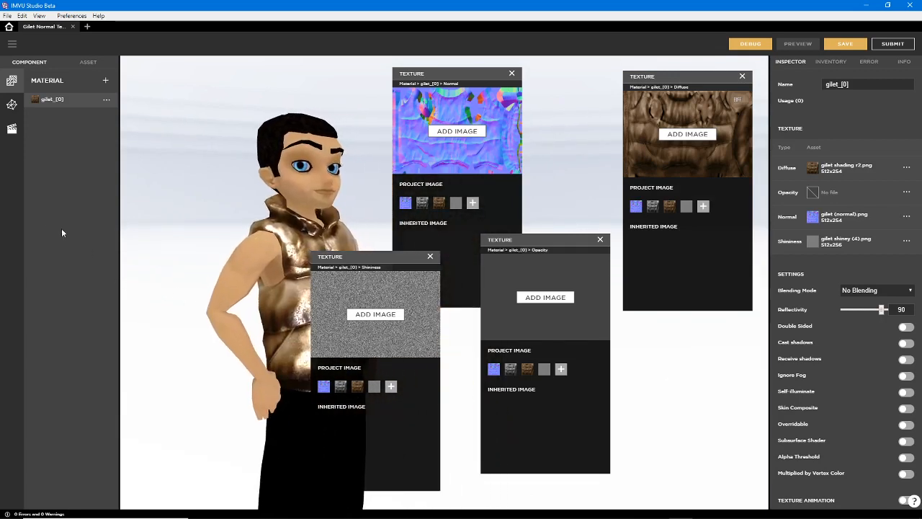
{"action": "left_click_drag", "start_coordinate": [244, 344], "coordinate": [420, 288]}
{"action": "scroll", "coordinate": [249, 305], "scroll_direction": "down", "scroll_amount": 3}
{"action": "scroll", "coordinate": [258, 296], "scroll_direction": "up", "scroll_amount": 4}
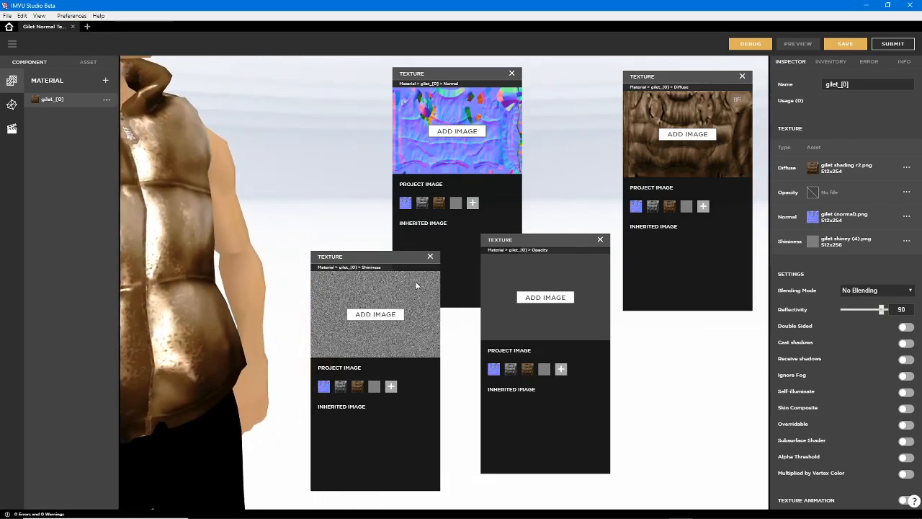
Close the shininess, normal, opacity and diffuse texture windows to clear the view of the avatar
{"action": "left_click_drag", "start_coordinate": [222, 292], "coordinate": [309, 290]}
{"action": "left_click", "coordinate": [430, 258]}
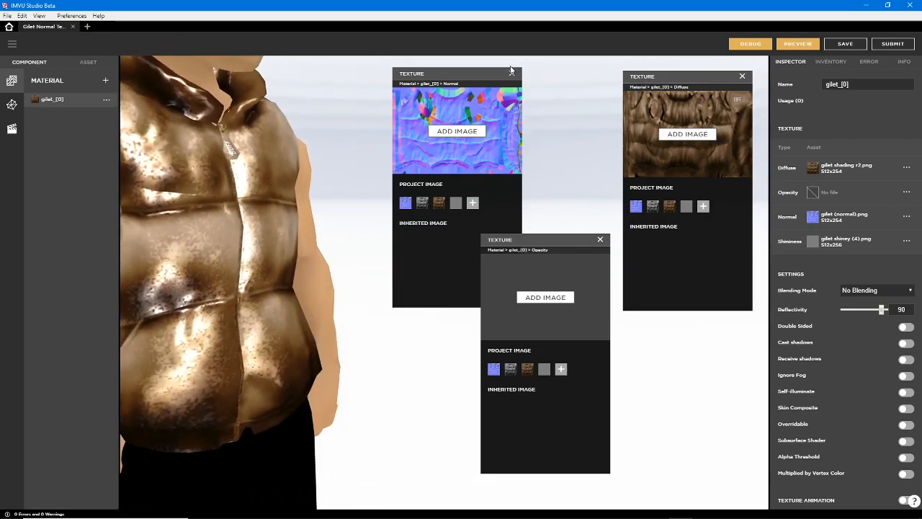
{"action": "left_click", "coordinate": [512, 74]}
{"action": "left_click", "coordinate": [600, 239]}
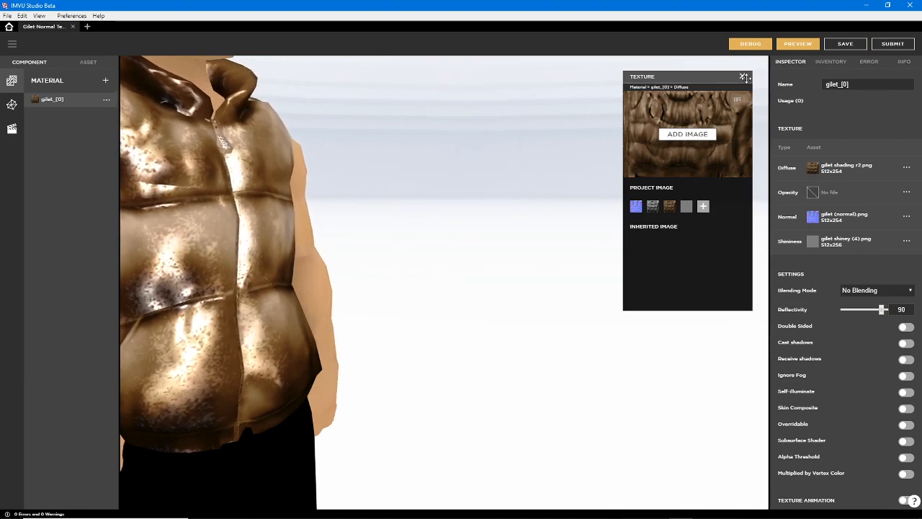
{"action": "left_click", "coordinate": [384, 264]}
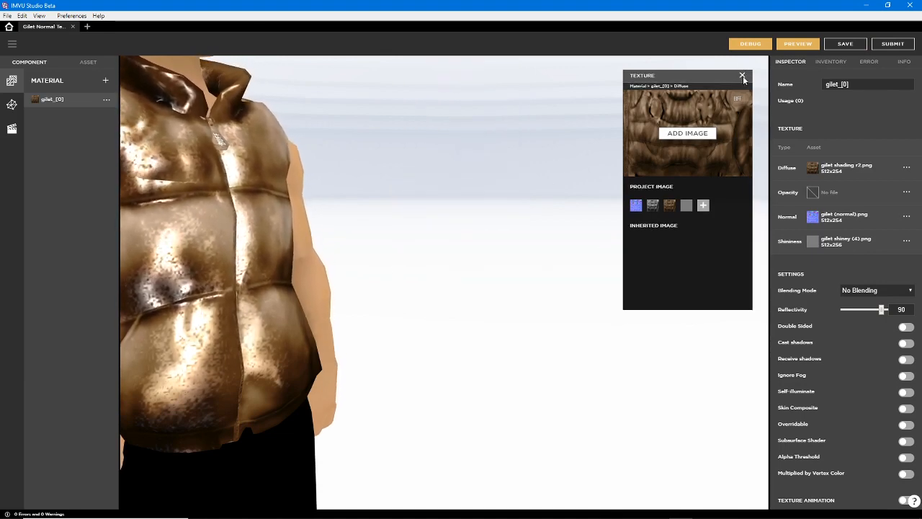
Examine the highlights and surface relief of the gilet on the avatar from several angles
{"action": "left_click_drag", "start_coordinate": [269, 273], "coordinate": [445, 341]}
{"action": "scroll", "coordinate": [461, 338], "scroll_direction": "down", "scroll_amount": 5}
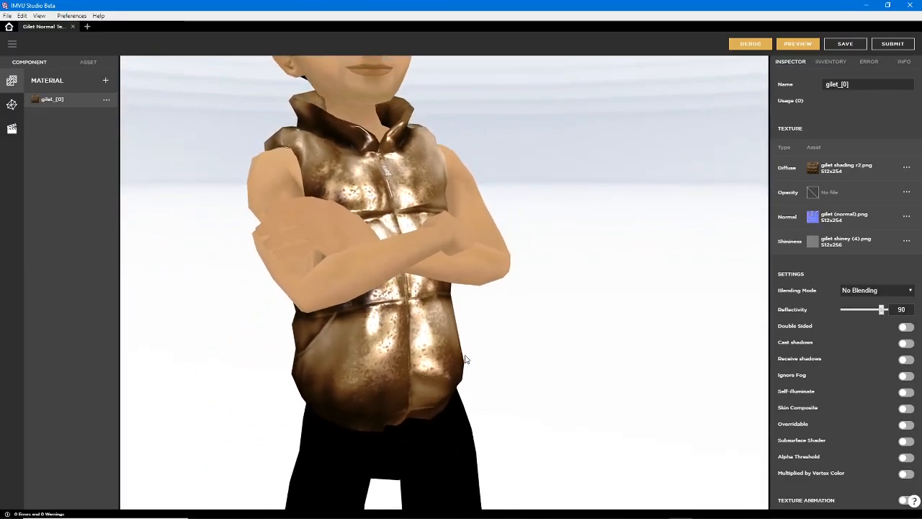
{"action": "left_click_drag", "start_coordinate": [470, 362], "coordinate": [446, 345]}
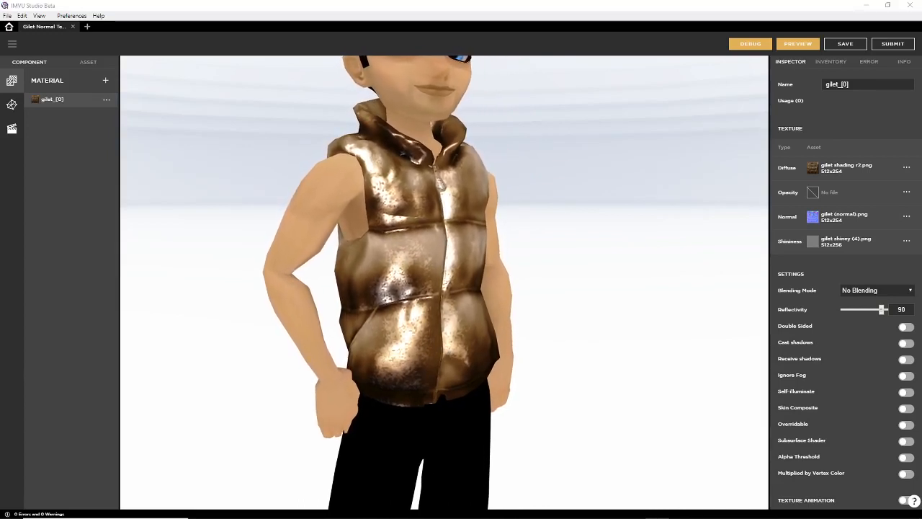
{"action": "left_click_drag", "start_coordinate": [471, 322], "coordinate": [395, 324]}
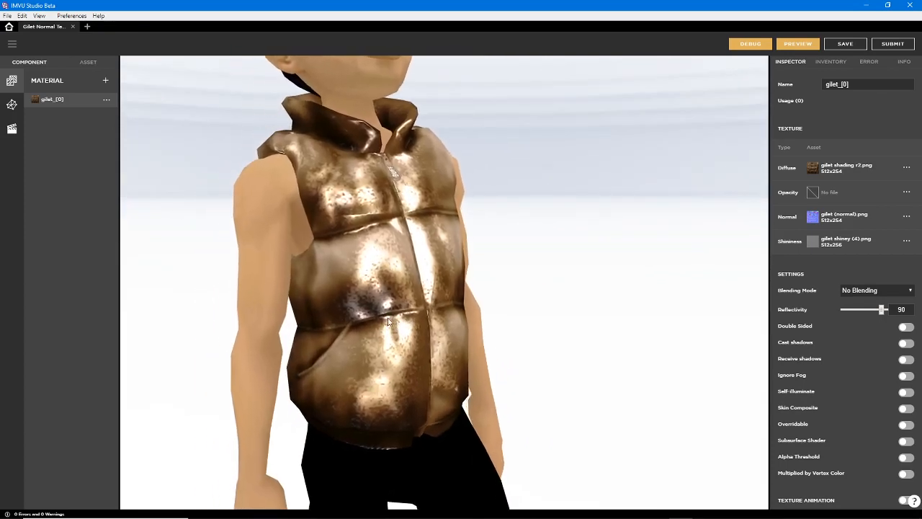